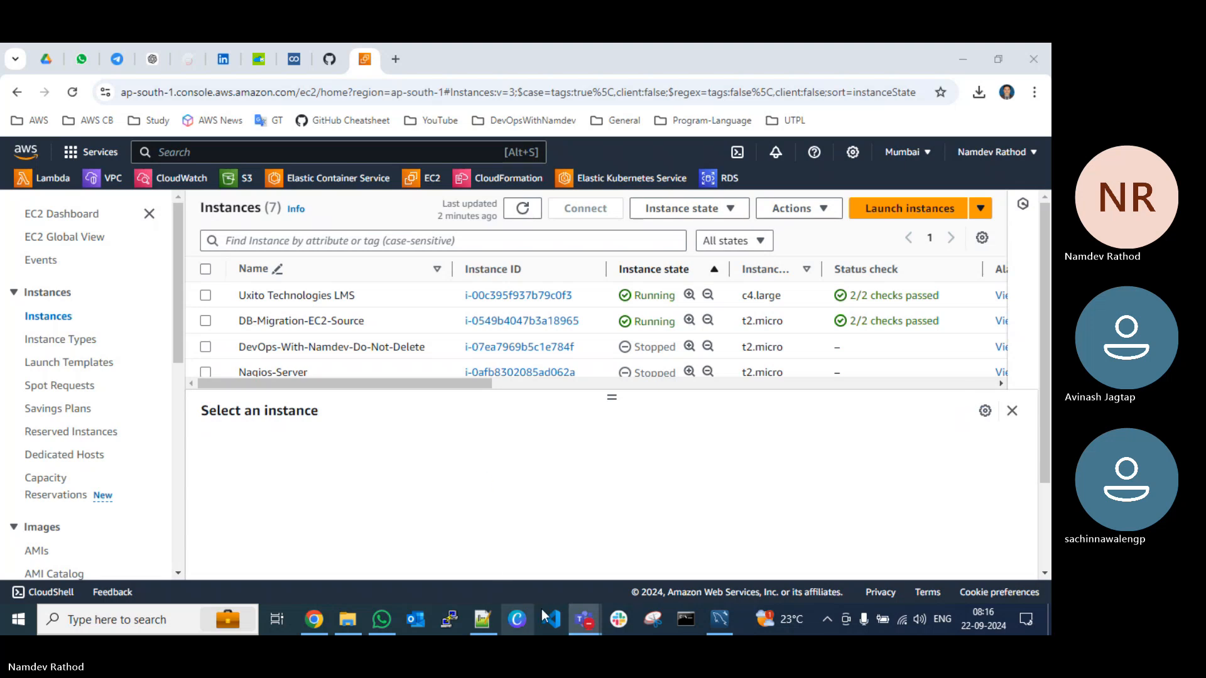
# Step: Switch to the Teams meeting whiteboard and handwrite the title "DMS - Database Migration Service" across the upper part of the canvas
pyautogui.moveTo(597, 605)
pyautogui.click(379, 550)
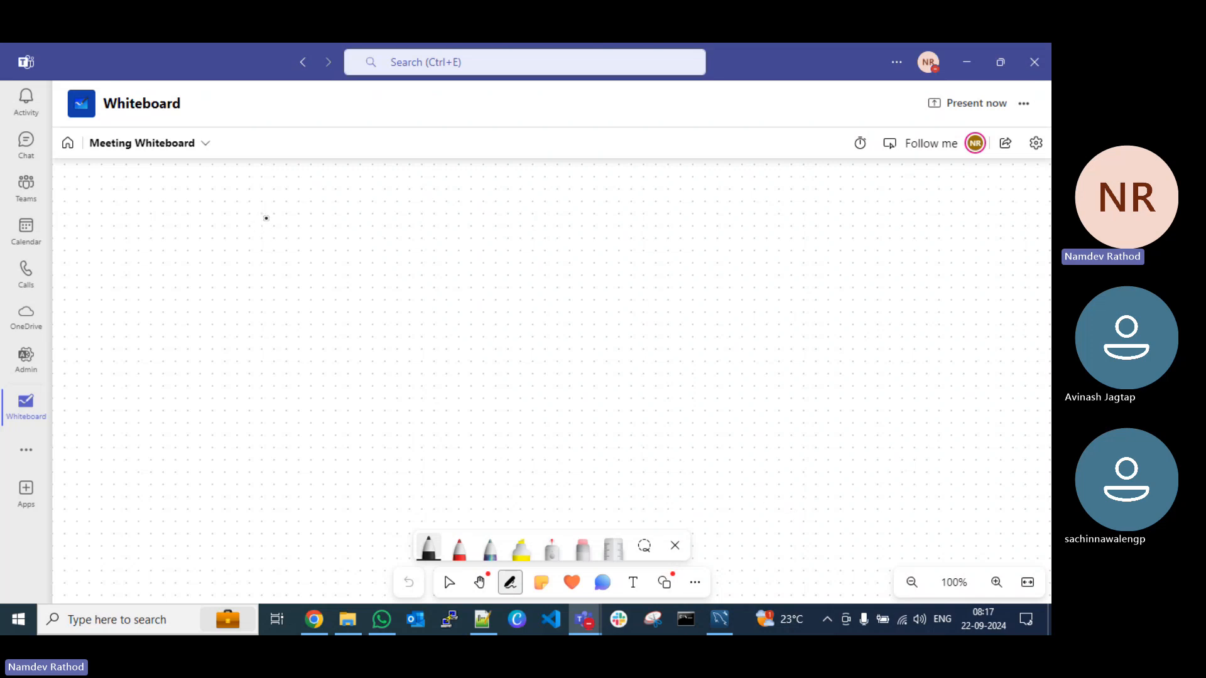
pyautogui.moveTo(383, 170)
pyautogui.mouseDown()
pyautogui.moveTo(383, 188)
pyautogui.moveTo(428, 177)
pyautogui.moveTo(427, 187)
pyautogui.mouseUp()
pyautogui.moveTo(448, 181)
pyautogui.mouseDown()
pyautogui.moveTo(671, 189)
pyautogui.moveTo(680, 168)
pyautogui.moveTo(686, 212)
pyautogui.moveTo(702, 183)
pyautogui.moveTo(751, 180)
pyautogui.moveTo(783, 200)
pyautogui.moveTo(891, 188)
pyautogui.moveTo(914, 203)
pyautogui.mouseUp()
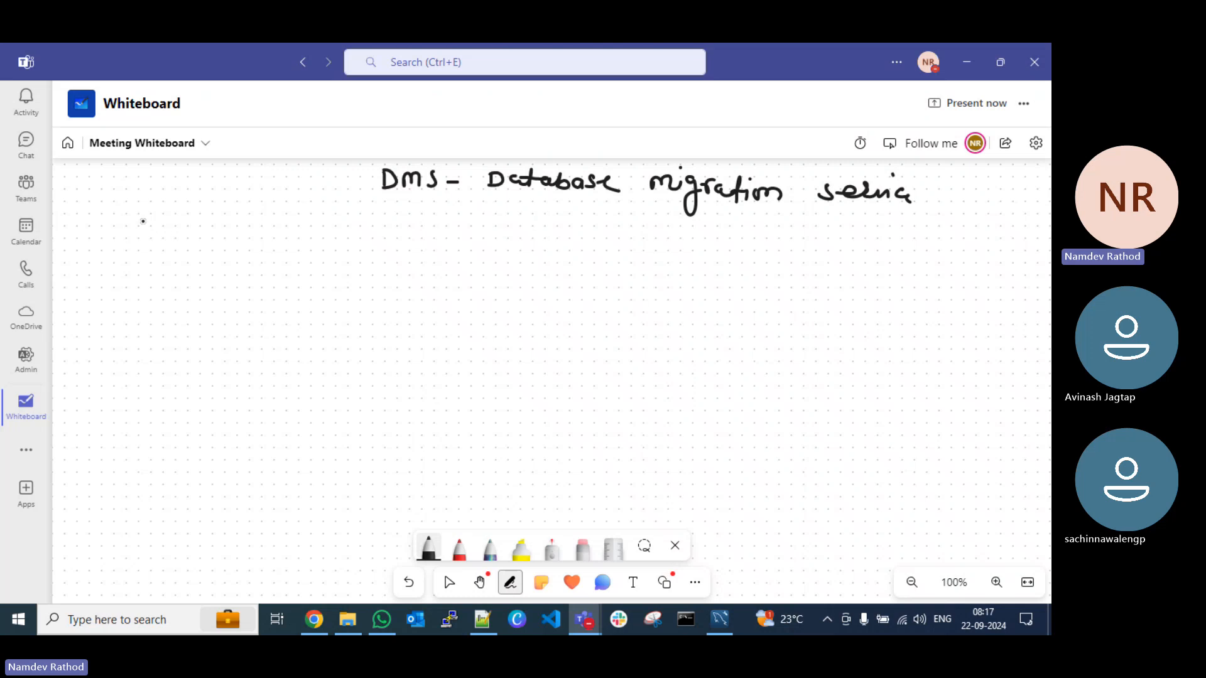
# Step: Handwrite three column headings beneath the title: Source, DMS and Target, spaced evenly across the canvas
pyautogui.moveTo(148, 221)
pyautogui.mouseDown()
pyautogui.moveTo(133, 236)
pyautogui.moveTo(195, 227)
pyautogui.moveTo(207, 240)
pyautogui.mouseUp()
pyautogui.moveTo(212, 233); pyautogui.dragTo(225, 241)
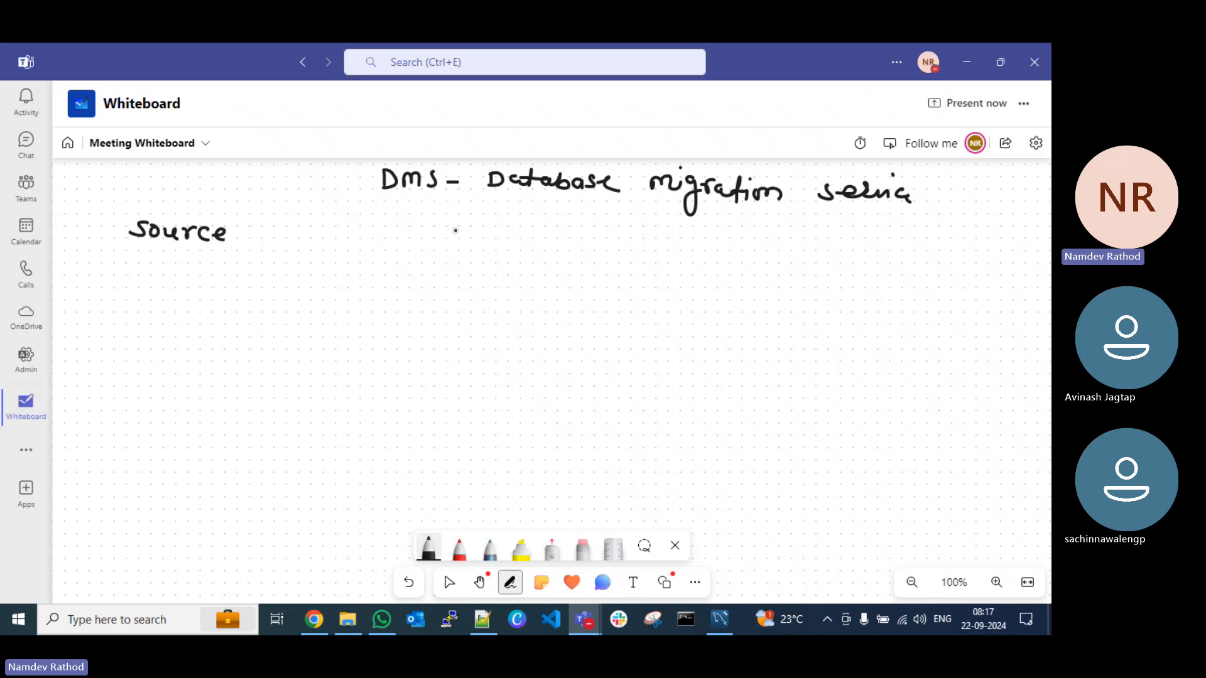
pyautogui.moveTo(446, 230)
pyautogui.mouseDown()
pyautogui.moveTo(460, 230)
pyautogui.moveTo(444, 245)
pyautogui.mouseUp()
pyautogui.moveTo(467, 245)
pyautogui.mouseDown()
pyautogui.moveTo(472, 233)
pyautogui.moveTo(488, 243)
pyautogui.mouseUp()
pyautogui.moveTo(503, 227); pyautogui.dragTo(496, 243)
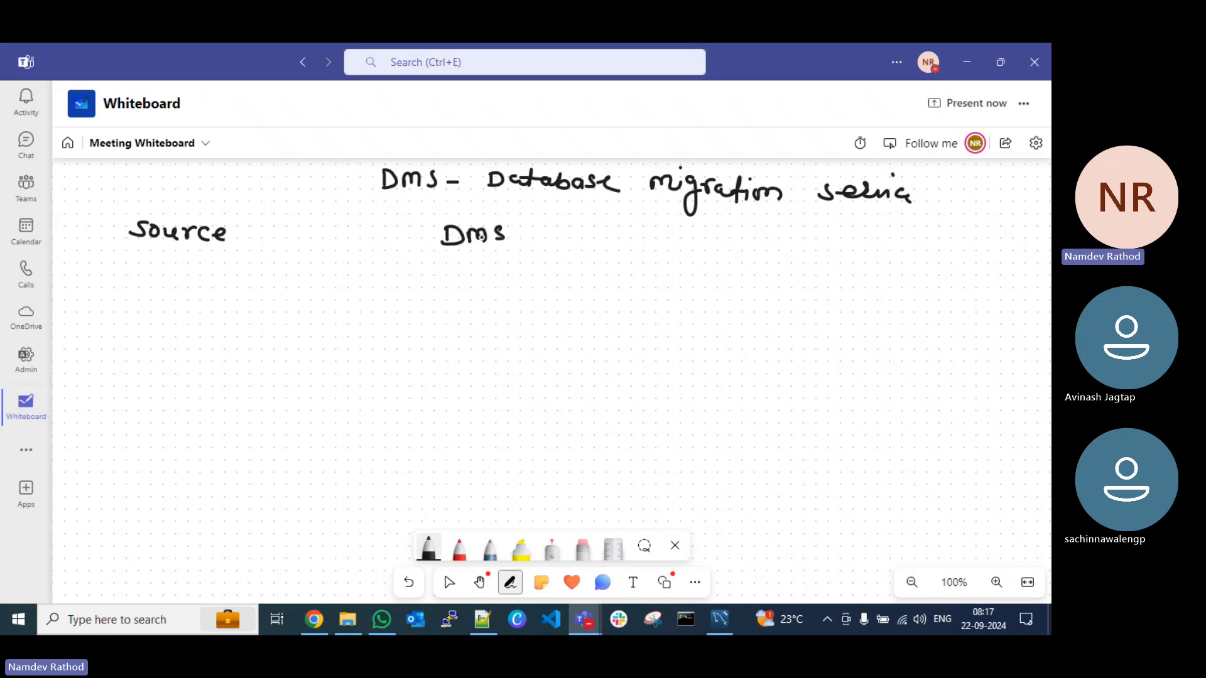
pyautogui.moveTo(781, 230); pyautogui.dragTo(780, 245)
pyautogui.moveTo(766, 230)
pyautogui.mouseDown()
pyautogui.moveTo(827, 232)
pyautogui.moveTo(832, 257)
pyautogui.moveTo(881, 230)
pyautogui.mouseUp()
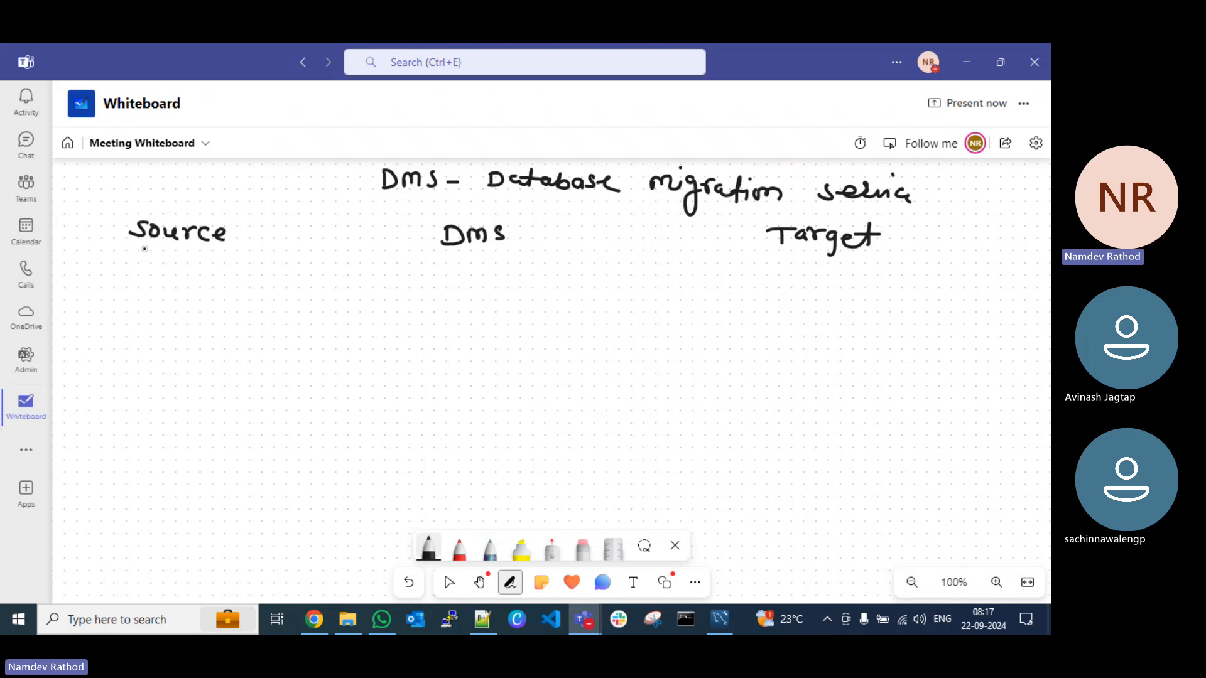
# Step: Underline the Source heading and write "mysql - EC2" and an underlined "on-prem" beneath it
pyautogui.moveTo(135, 250); pyautogui.dragTo(200, 251)
pyautogui.moveTo(98, 292)
pyautogui.mouseDown()
pyautogui.moveTo(160, 295)
pyautogui.moveTo(184, 281)
pyautogui.moveTo(190, 308)
pyautogui.mouseUp()
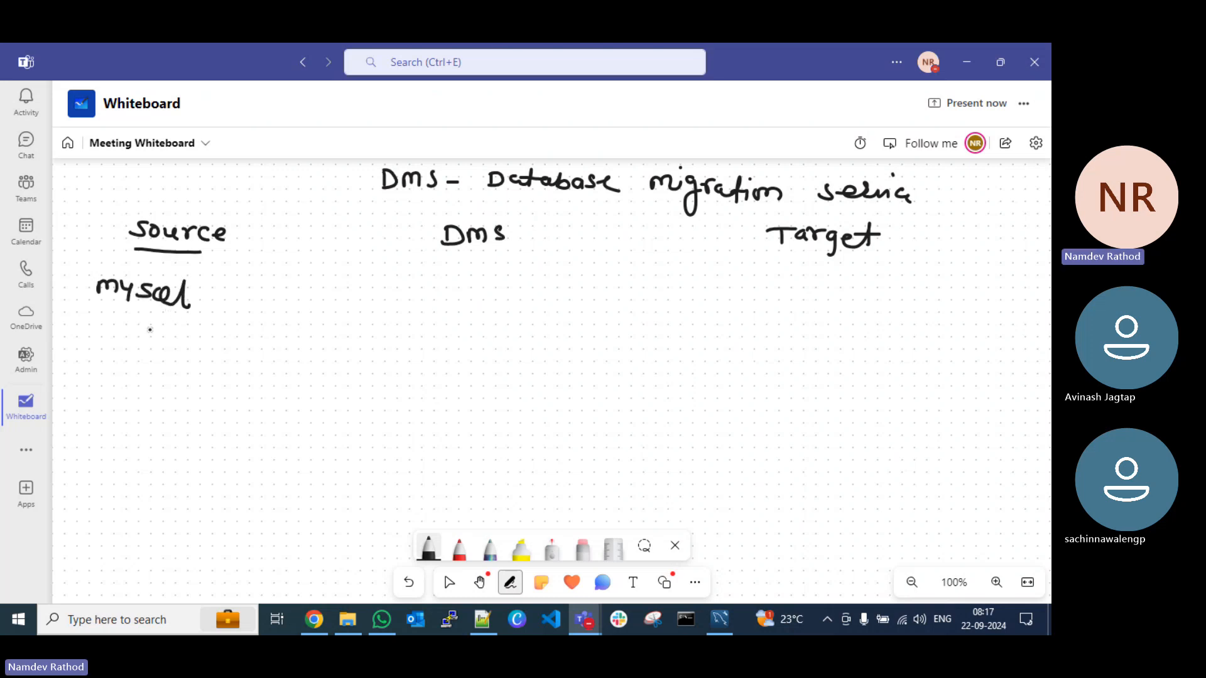
pyautogui.moveTo(113, 324); pyautogui.dragTo(222, 340)
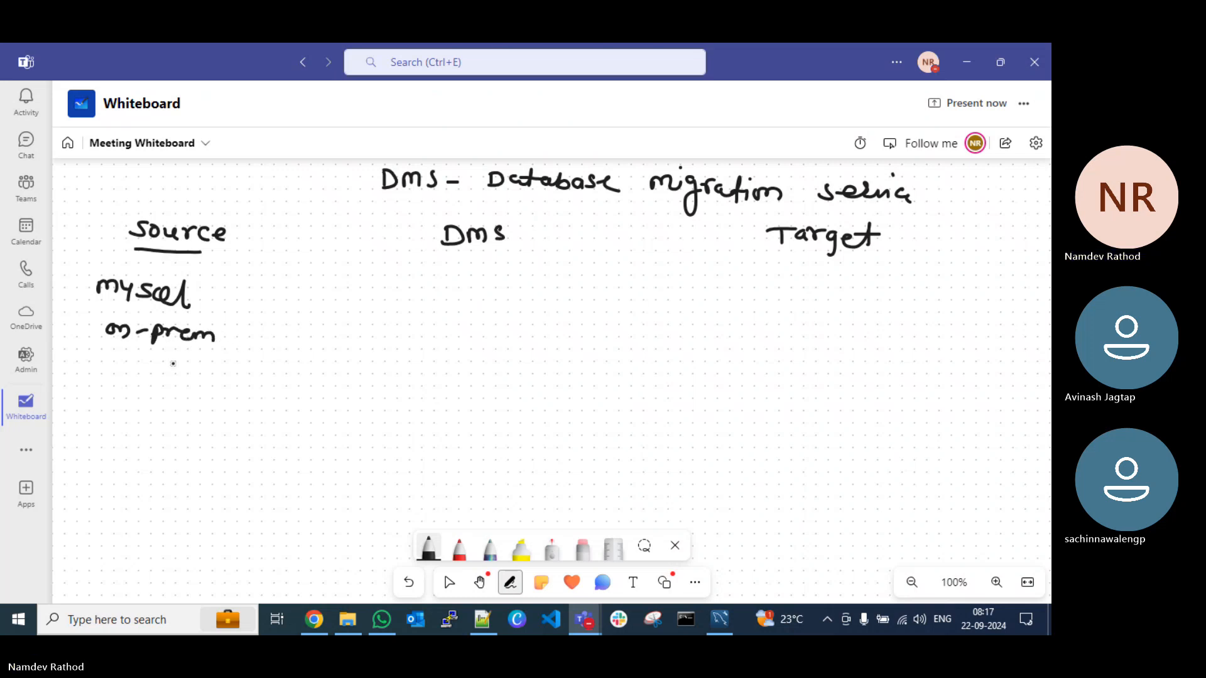
pyautogui.moveTo(106, 357); pyautogui.dragTo(183, 354)
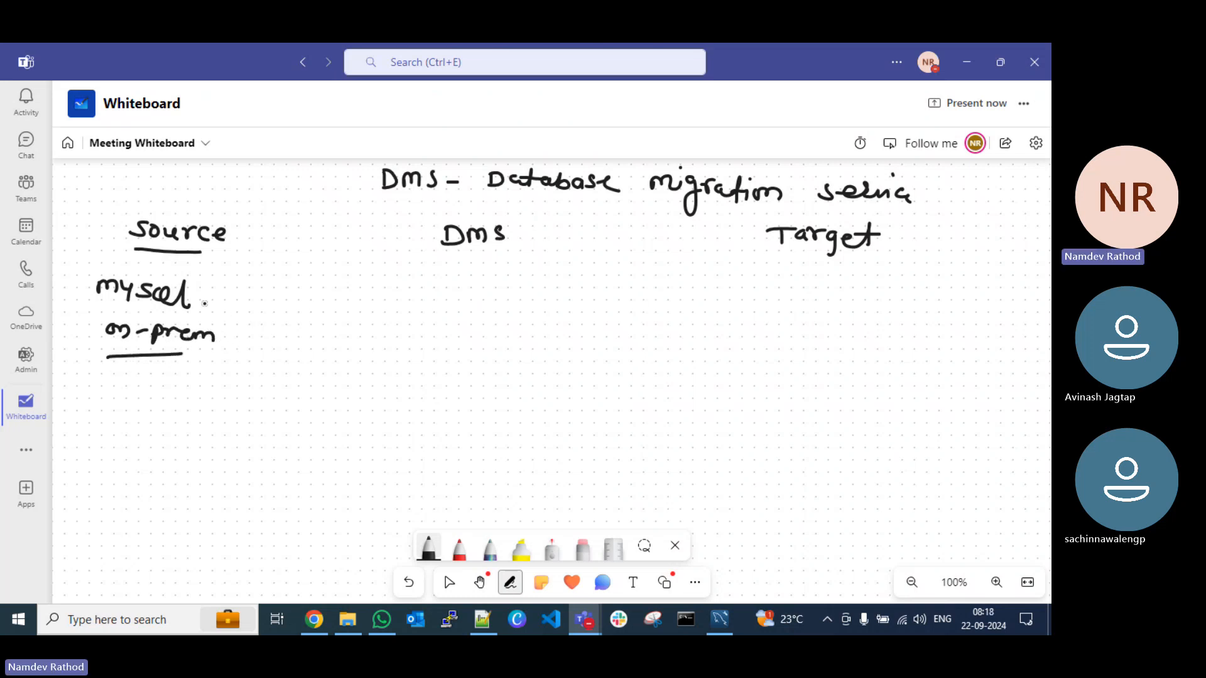
pyautogui.moveTo(202, 304)
pyautogui.mouseDown()
pyautogui.moveTo(241, 302)
pyautogui.moveTo(248, 283)
pyautogui.mouseUp()
pyautogui.moveTo(232, 293); pyautogui.dragTo(284, 307)
# Step: Write DB Name and Table with an arrow down to Records under Source, and draw a vertical divider beside the column
pyautogui.moveTo(122, 379); pyautogui.dragTo(123, 398)
pyautogui.moveTo(123, 378)
pyautogui.mouseDown()
pyautogui.moveTo(125, 398)
pyautogui.moveTo(151, 380)
pyautogui.moveTo(141, 399)
pyautogui.moveTo(176, 399)
pyautogui.moveTo(190, 380)
pyautogui.moveTo(209, 400)
pyautogui.moveTo(237, 396)
pyautogui.mouseUp()
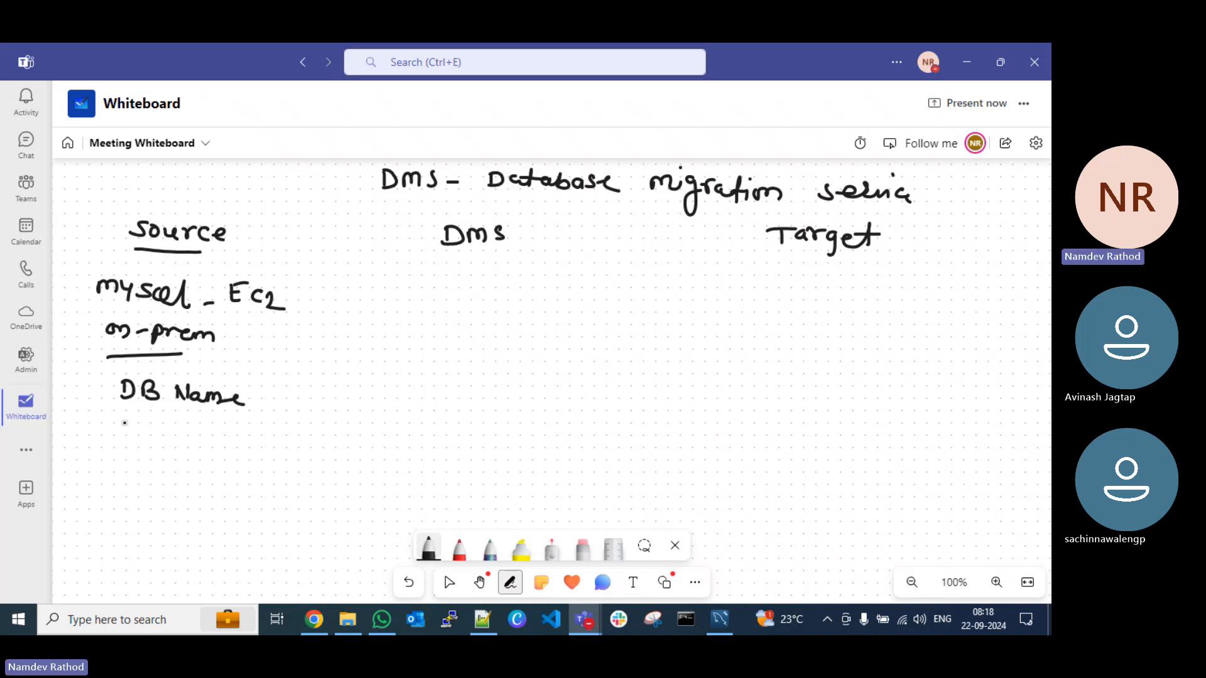
pyautogui.moveTo(124, 416)
pyautogui.mouseDown()
pyautogui.moveTo(122, 427)
pyautogui.moveTo(113, 415)
pyautogui.moveTo(179, 435)
pyautogui.mouseUp()
pyautogui.moveTo(177, 431)
pyautogui.mouseDown()
pyautogui.moveTo(193, 439)
pyautogui.moveTo(107, 503)
pyautogui.moveTo(170, 502)
pyautogui.mouseUp()
pyautogui.moveTo(170, 498); pyautogui.dragTo(179, 503)
pyautogui.moveTo(186, 478); pyautogui.dragTo(192, 502)
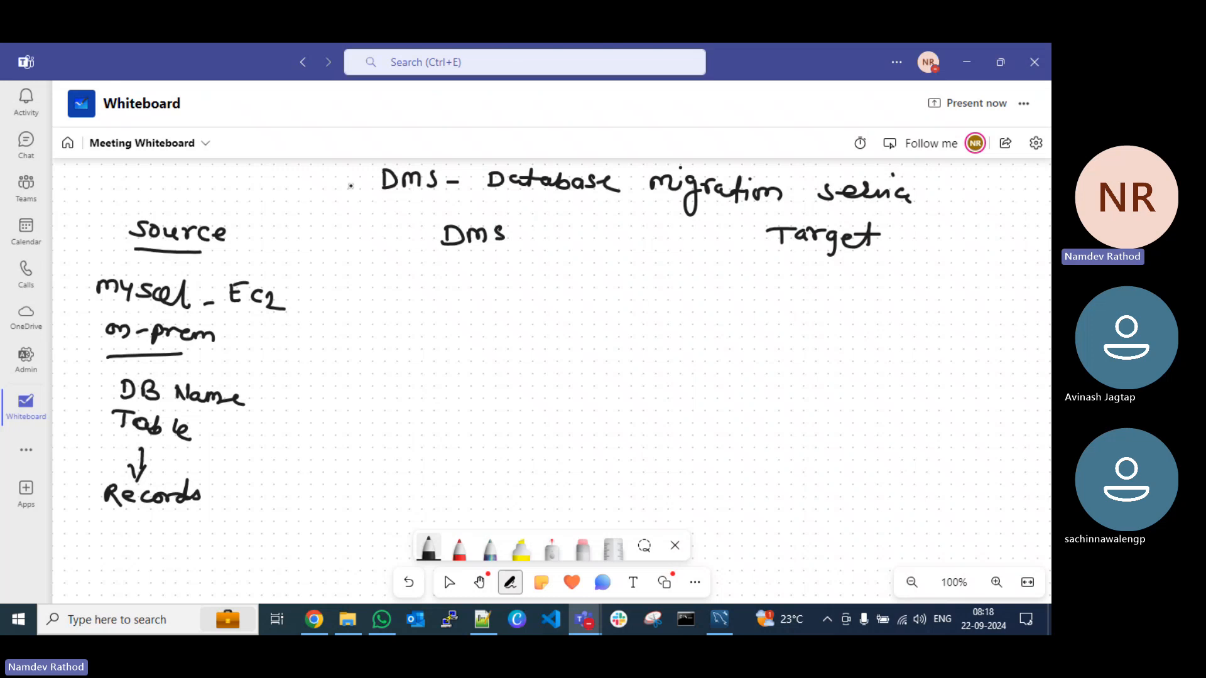
pyautogui.moveTo(337, 209); pyautogui.dragTo(317, 538)
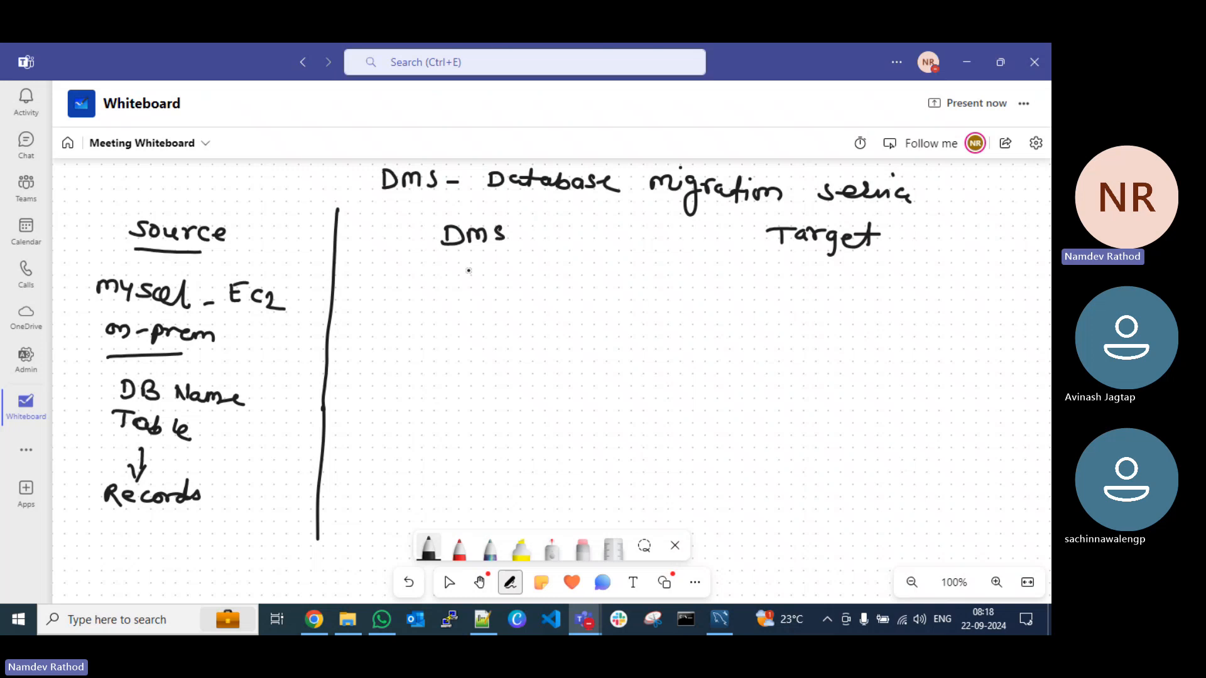
# Step: Double-underline the DMS heading and write "Endpoint (Source/Target)" beneath it
pyautogui.moveTo(397, 258)
pyautogui.mouseDown()
pyautogui.moveTo(516, 252)
pyautogui.moveTo(498, 262)
pyautogui.mouseUp()
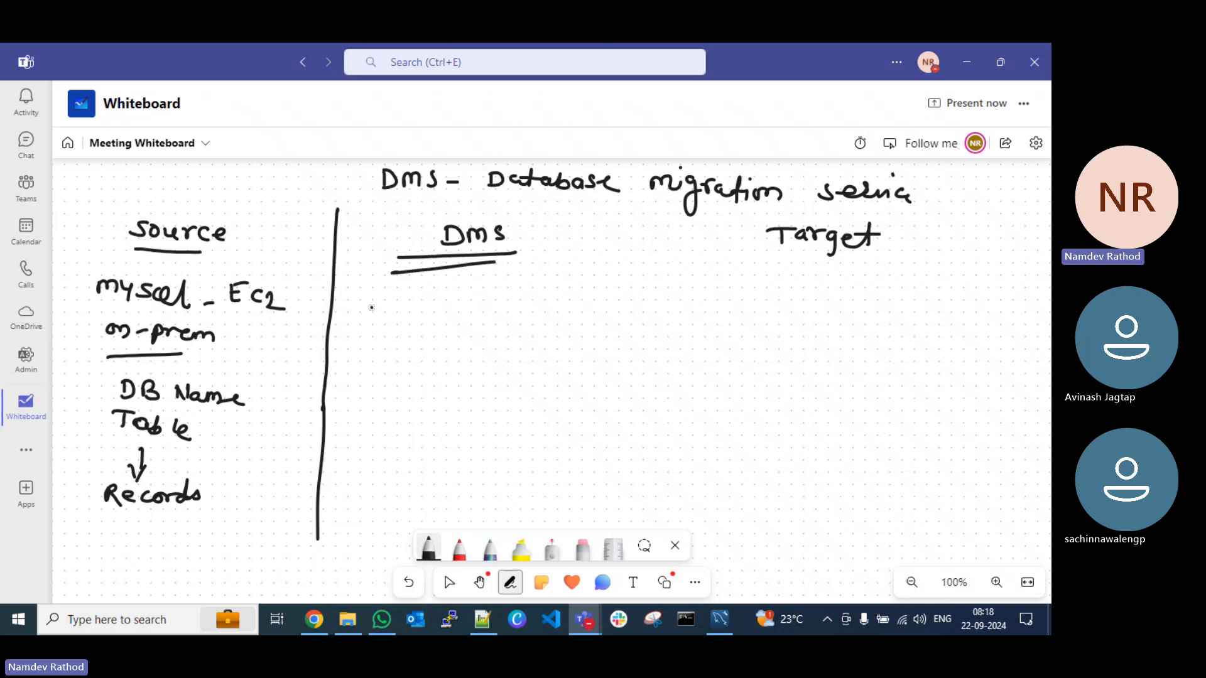
pyautogui.moveTo(371, 306); pyautogui.dragTo(371, 334)
pyautogui.moveTo(373, 320); pyautogui.dragTo(389, 303)
pyautogui.moveTo(371, 333)
pyautogui.mouseDown()
pyautogui.moveTo(414, 334)
pyautogui.moveTo(417, 303)
pyautogui.mouseUp()
pyautogui.moveTo(425, 323)
pyautogui.mouseDown()
pyautogui.moveTo(425, 338)
pyautogui.moveTo(491, 318)
pyautogui.mouseUp()
pyautogui.moveTo(369, 339)
pyautogui.mouseDown()
pyautogui.moveTo(347, 374)
pyautogui.moveTo(361, 381)
pyautogui.moveTo(371, 356)
pyautogui.moveTo(374, 367)
pyautogui.mouseUp()
pyautogui.moveTo(384, 357)
pyautogui.mouseDown()
pyautogui.moveTo(462, 374)
pyautogui.moveTo(459, 385)
pyautogui.moveTo(494, 355)
pyautogui.mouseUp()
pyautogui.moveTo(482, 357)
pyautogui.mouseDown()
pyautogui.moveTo(480, 380)
pyautogui.moveTo(510, 371)
pyautogui.moveTo(515, 386)
pyautogui.mouseUp()
pyautogui.moveTo(521, 372)
pyautogui.mouseDown()
pyautogui.moveTo(539, 360)
pyautogui.moveTo(533, 381)
pyautogui.mouseUp()
pyautogui.moveTo(526, 364); pyautogui.dragTo(545, 362)
pyautogui.moveTo(551, 350); pyautogui.dragTo(556, 397)
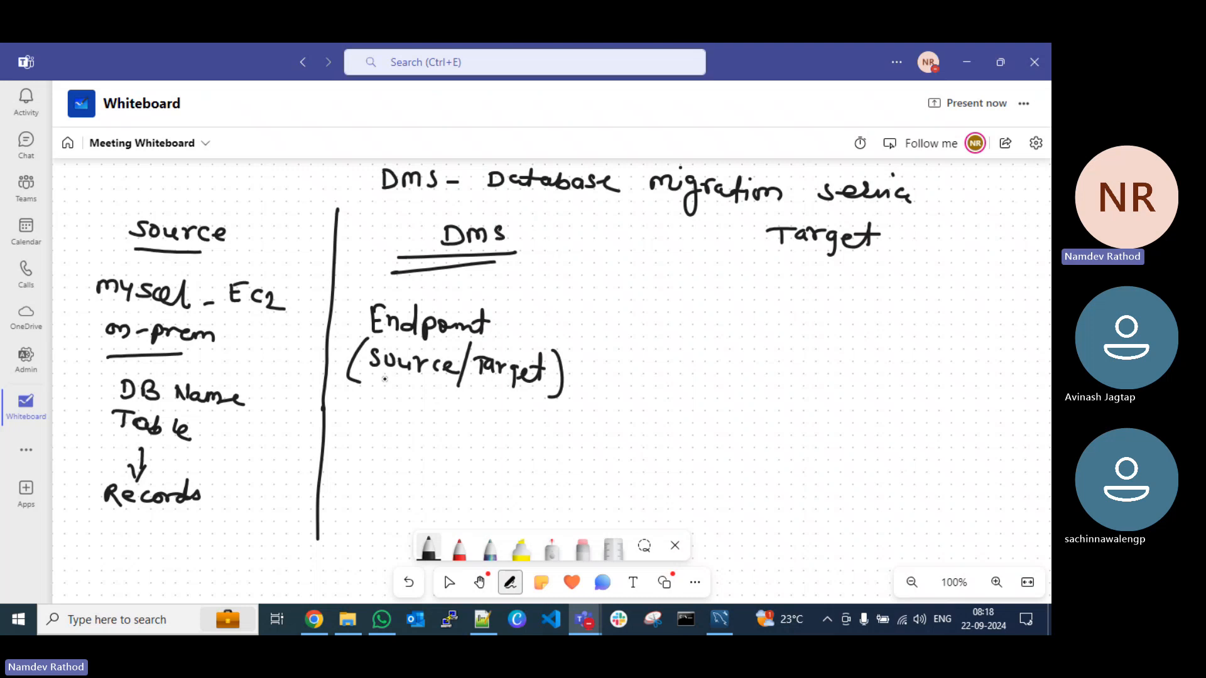
# Step: Write DB beneath both Source and Target in the endpoint note, and add Network below
pyautogui.moveTo(381, 376)
pyautogui.mouseDown()
pyautogui.moveTo(384, 395)
pyautogui.moveTo(408, 394)
pyautogui.mouseUp()
pyautogui.moveTo(484, 405)
pyautogui.mouseDown()
pyautogui.moveTo(497, 394)
pyautogui.moveTo(512, 414)
pyautogui.mouseUp()
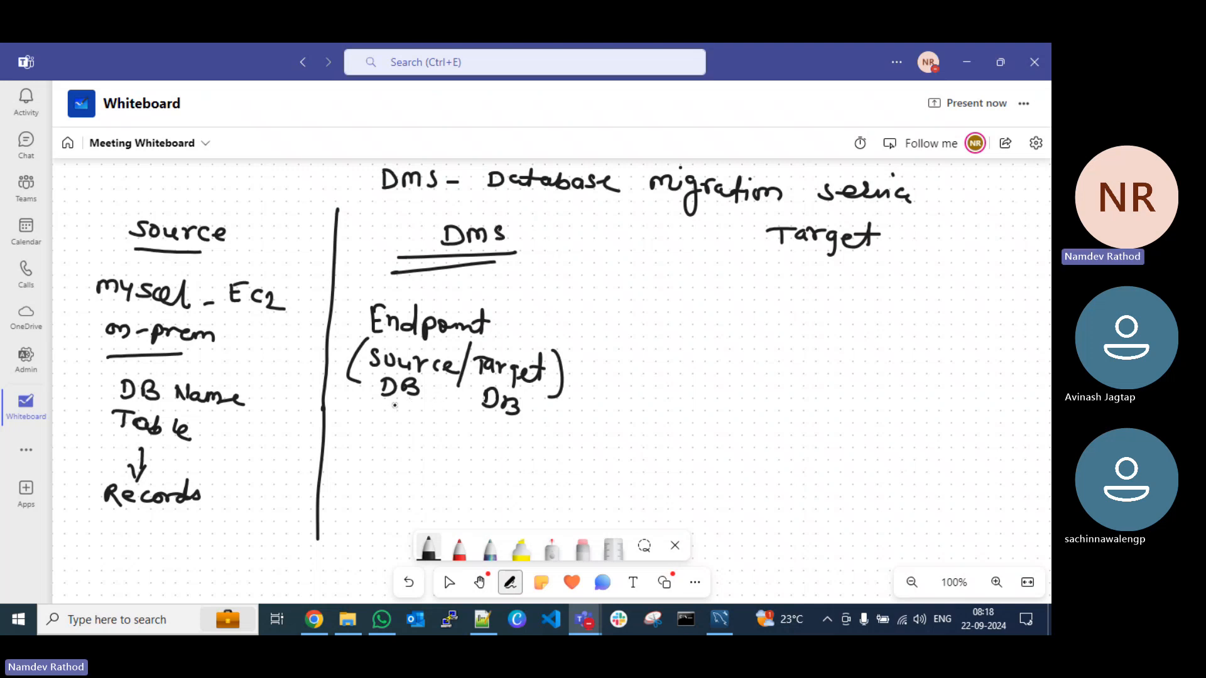
pyautogui.moveTo(390, 406)
pyautogui.mouseDown()
pyautogui.moveTo(418, 421)
pyautogui.moveTo(467, 416)
pyautogui.moveTo(496, 443)
pyautogui.mouseUp()
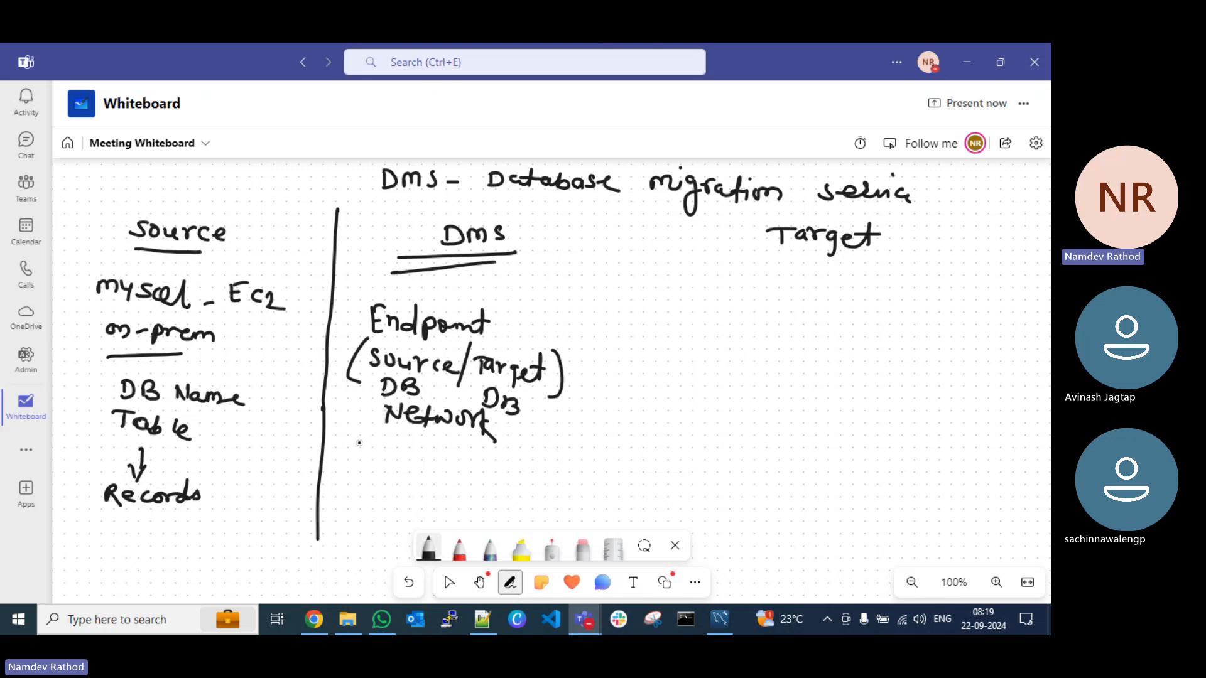
# Step: Add "DMS instance" and "DMS Repl Task" at the end of the DMS column
pyautogui.moveTo(360, 442)
pyautogui.mouseDown()
pyautogui.moveTo(440, 464)
pyautogui.moveTo(529, 456)
pyautogui.mouseUp()
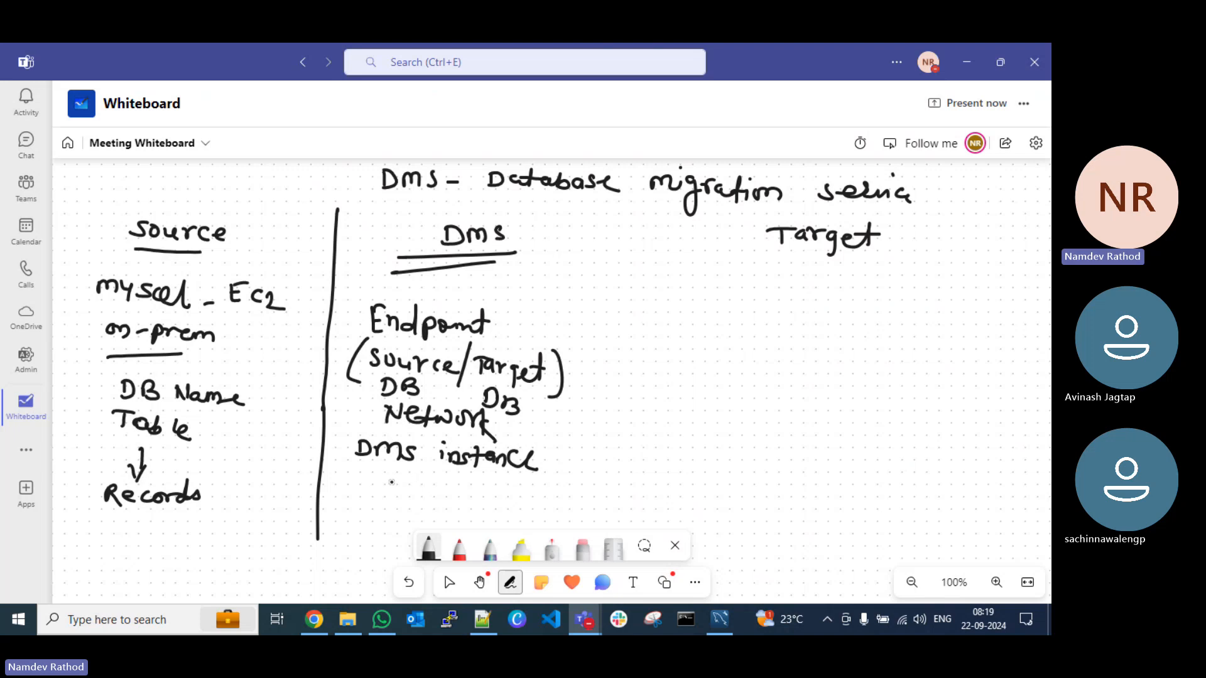
pyautogui.moveTo(360, 474)
pyautogui.mouseDown()
pyautogui.moveTo(364, 503)
pyautogui.moveTo(428, 490)
pyautogui.moveTo(411, 502)
pyautogui.mouseUp()
pyautogui.moveTo(447, 479)
pyautogui.mouseDown()
pyautogui.moveTo(445, 501)
pyautogui.moveTo(467, 499)
pyautogui.mouseUp()
pyautogui.moveTo(466, 493)
pyautogui.mouseDown()
pyautogui.moveTo(497, 488)
pyautogui.moveTo(500, 506)
pyautogui.moveTo(532, 506)
pyautogui.mouseUp()
pyautogui.moveTo(551, 494); pyautogui.dragTo(579, 518)
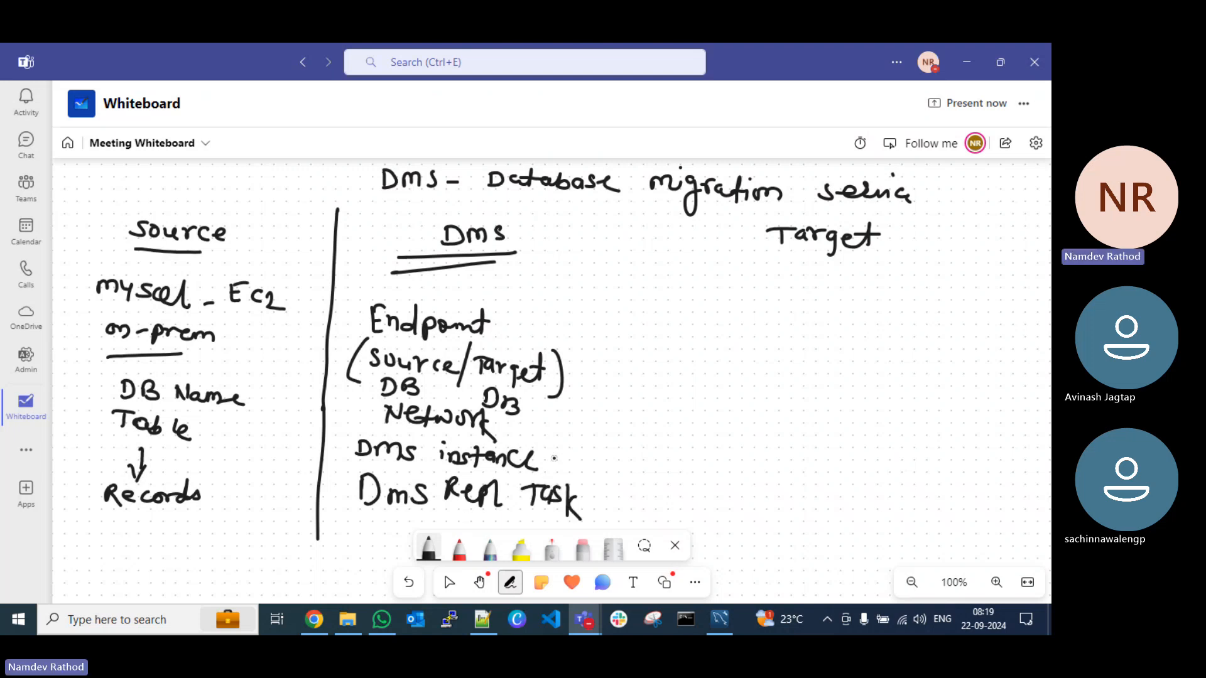
# Step: Write an underlined "Full load" beside the Endpoint note, with "one time" beneath it
pyautogui.scroll(-1, 546, 462)
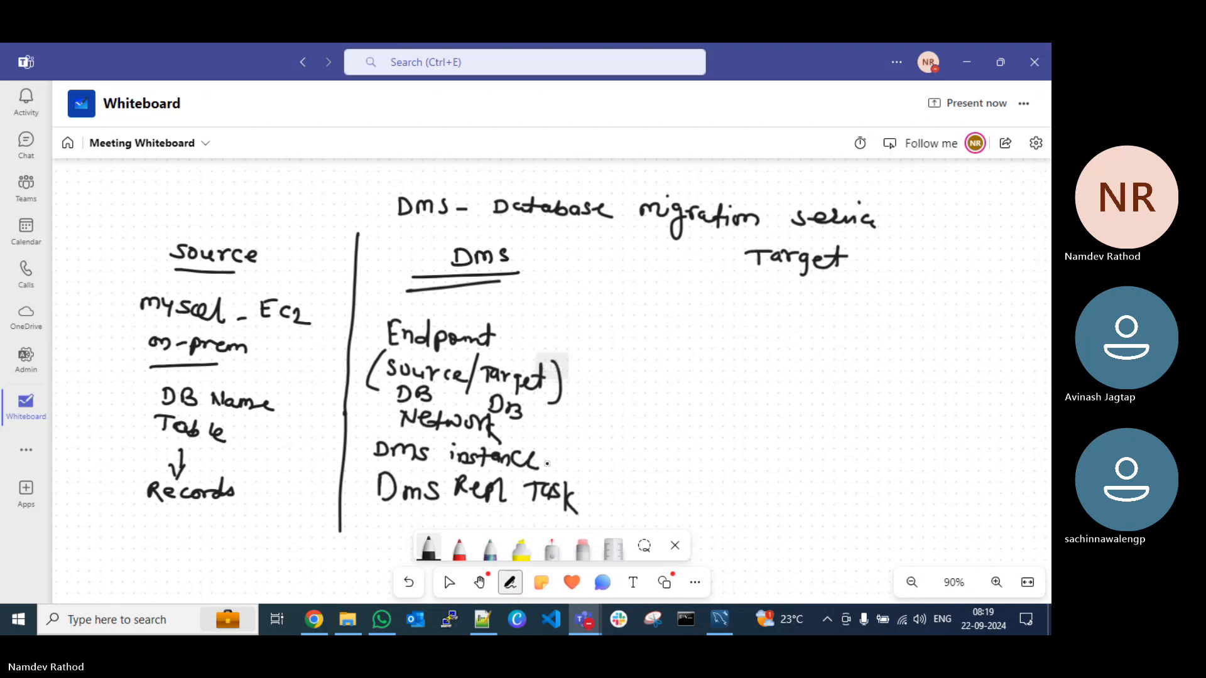
pyautogui.scroll(1, 547, 463)
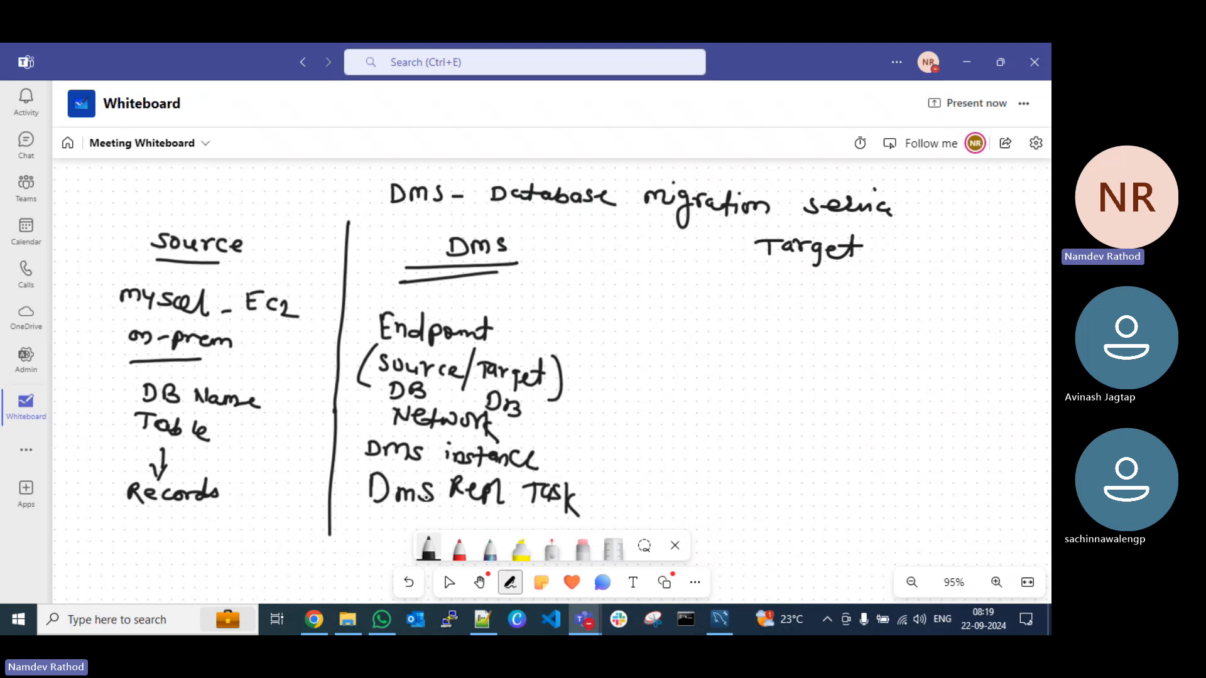
pyautogui.scroll(-1, 586, 488)
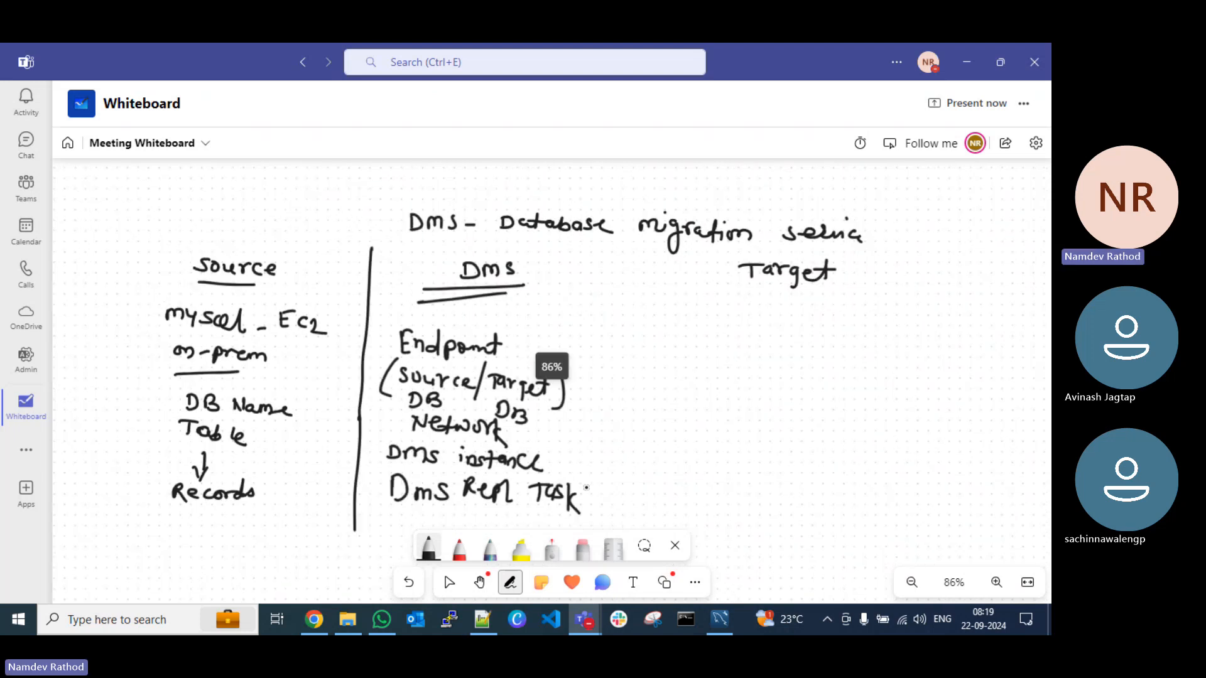
pyautogui.scroll(-1, 587, 486)
pyautogui.scroll(2, 587, 486)
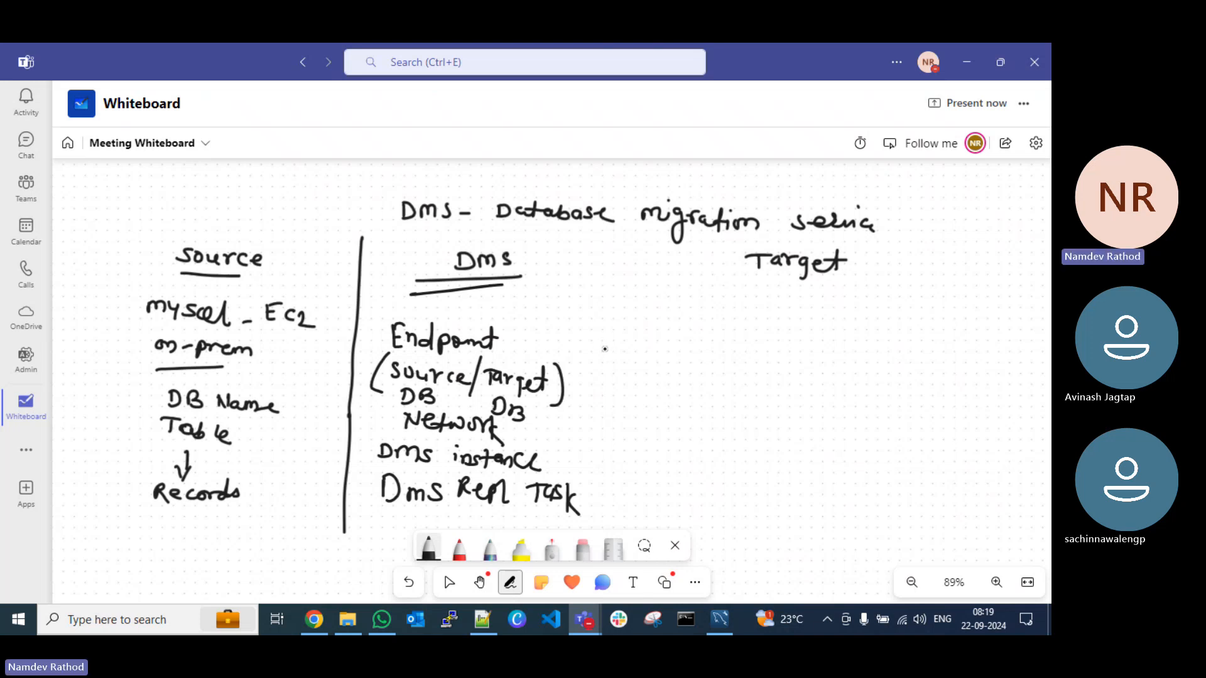
pyautogui.moveTo(605, 348)
pyautogui.mouseDown()
pyautogui.moveTo(597, 331)
pyautogui.moveTo(598, 350)
pyautogui.moveTo(612, 333)
pyautogui.moveTo(650, 328)
pyautogui.moveTo(669, 352)
pyautogui.moveTo(712, 348)
pyautogui.mouseUp()
pyautogui.moveTo(595, 358); pyautogui.dragTo(717, 360)
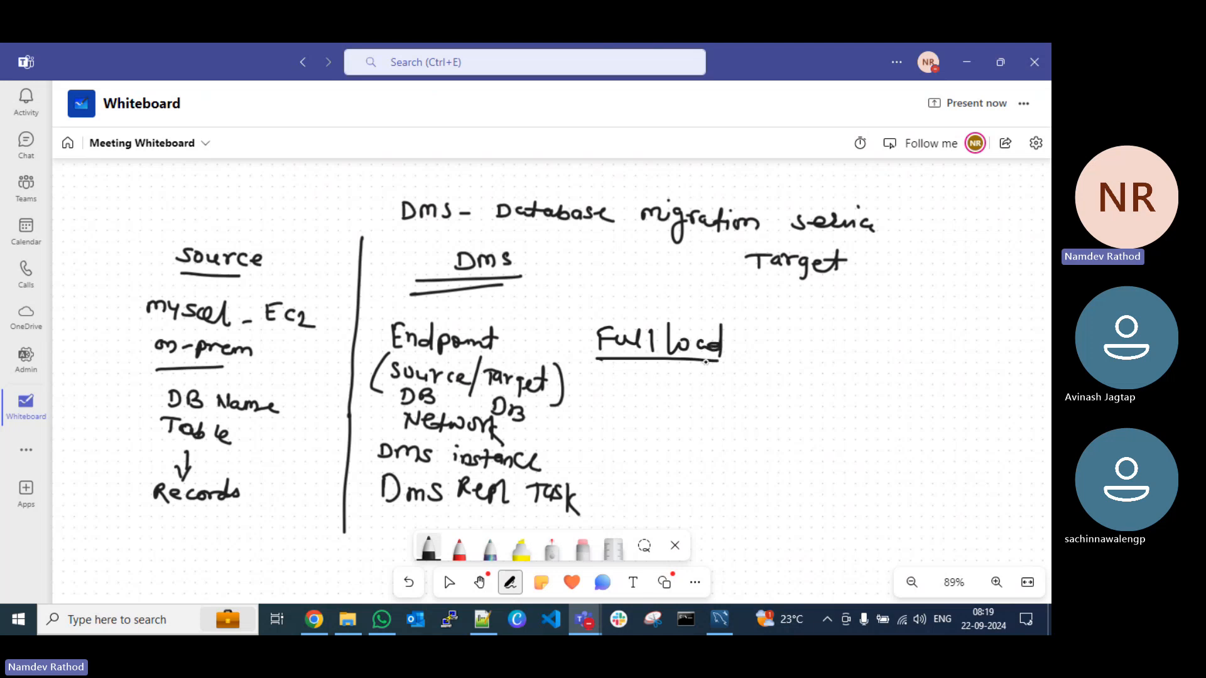
pyautogui.moveTo(619, 369); pyautogui.dragTo(715, 376)
# Step: List "incr", "Live" and an underlined "Full load" below the one-time full load note
pyautogui.moveTo(601, 406)
pyautogui.mouseDown()
pyautogui.moveTo(666, 407)
pyautogui.moveTo(606, 443)
pyautogui.moveTo(645, 438)
pyautogui.moveTo(604, 480)
pyautogui.moveTo(618, 460)
pyautogui.moveTo(636, 476)
pyautogui.mouseUp()
pyautogui.moveTo(644, 458)
pyautogui.mouseDown()
pyautogui.moveTo(647, 478)
pyautogui.moveTo(708, 478)
pyautogui.mouseUp()
pyautogui.moveTo(639, 491); pyautogui.dragTo(704, 491)
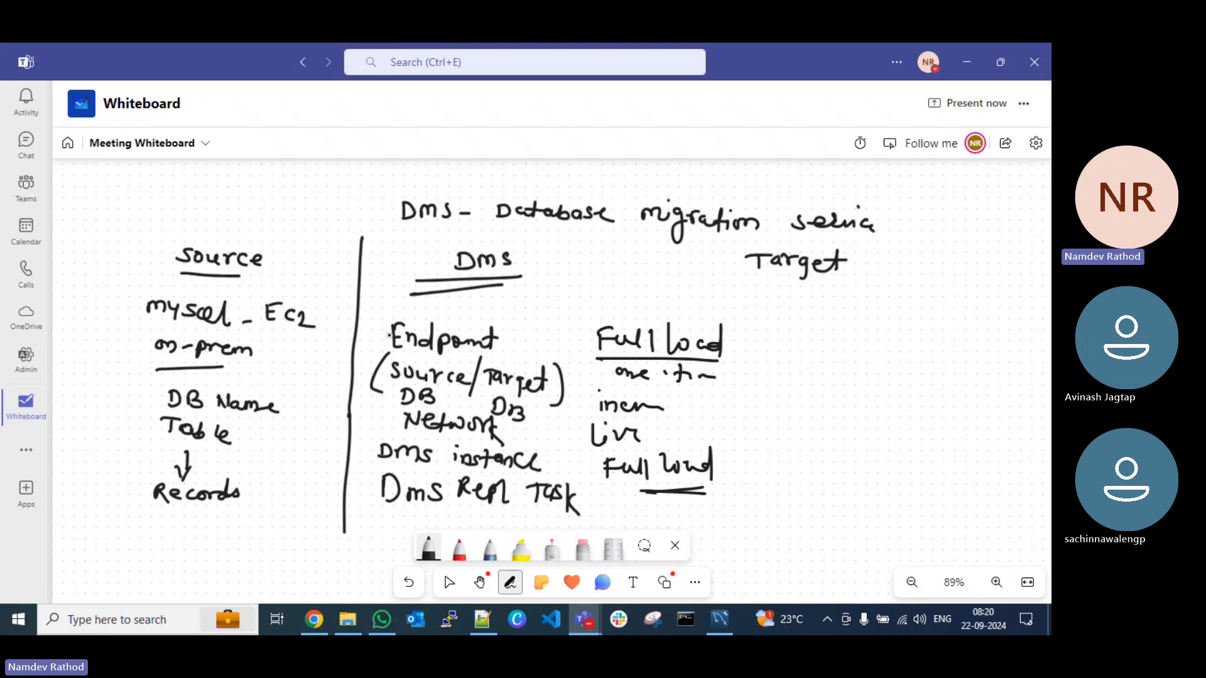
# Step: Draw an arrow pointing down to the Source heading and a vertical divider between the DMS and Target columns
pyautogui.moveTo(224, 177)
pyautogui.mouseDown()
pyautogui.moveTo(209, 231)
pyautogui.moveTo(222, 214)
pyautogui.mouseUp()
pyautogui.moveTo(729, 255); pyautogui.dragTo(782, 561)
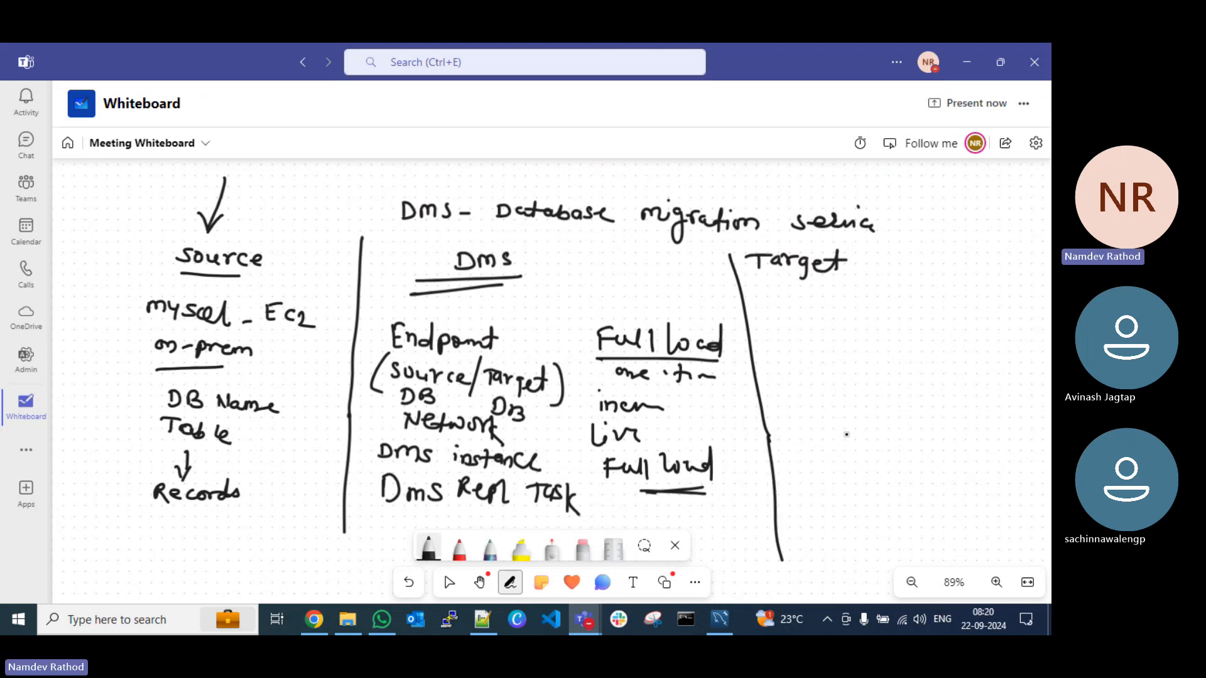
# Step: Start a numbered list under Target with "1) RDS" and the number for a second item
pyautogui.moveTo(822, 314); pyautogui.dragTo(828, 338)
pyautogui.moveTo(849, 318)
pyautogui.mouseDown()
pyautogui.moveTo(851, 332)
pyautogui.moveTo(898, 337)
pyautogui.mouseUp()
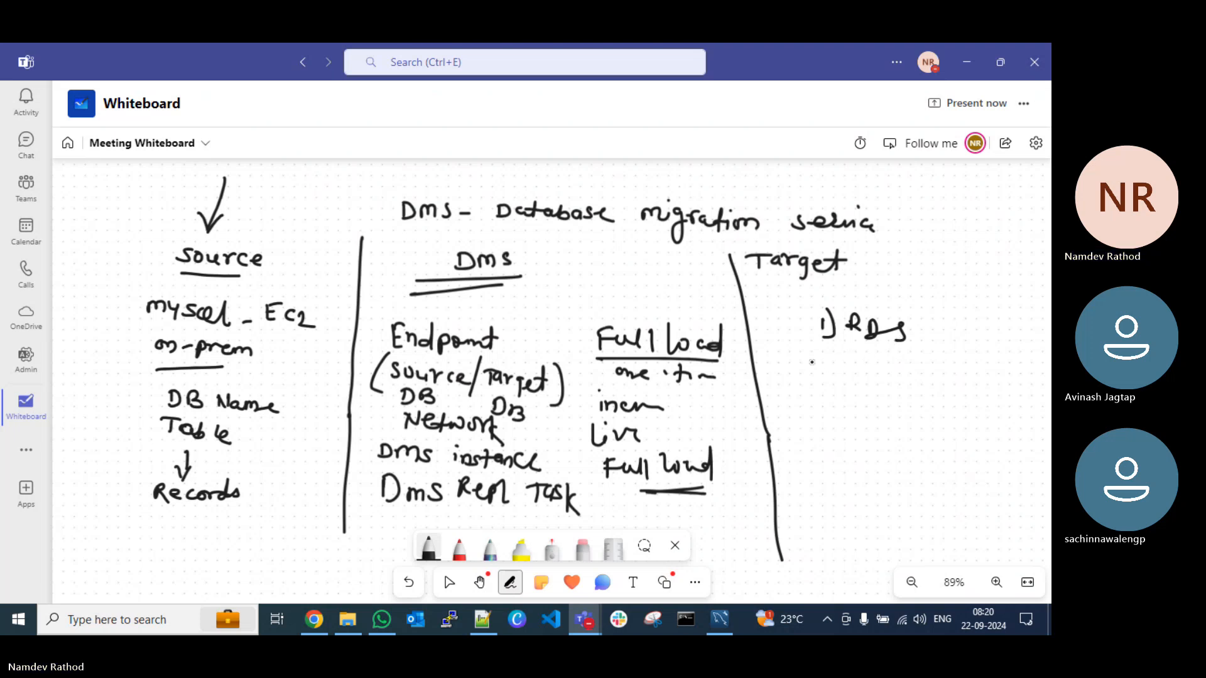
pyautogui.moveTo(808, 353); pyautogui.dragTo(816, 374)
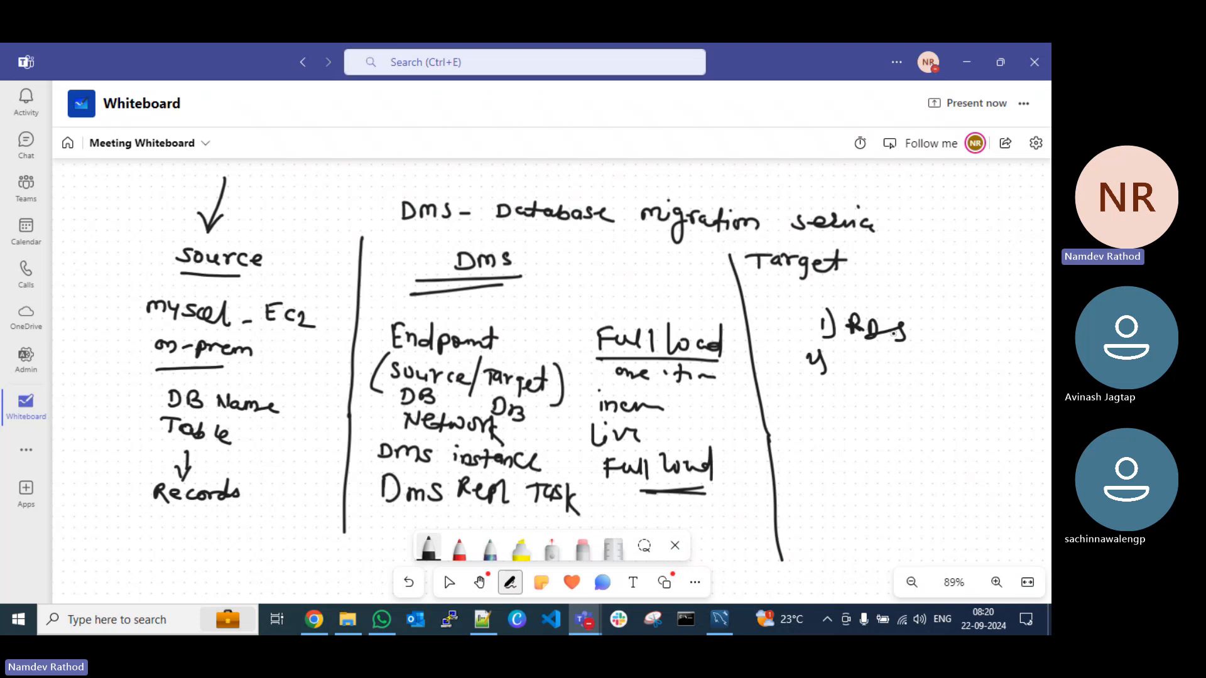
# Step: Switch to MySQL Workbench to view the dbmigration.students query result, and return to the whiteboard
pyautogui.click(718, 624)
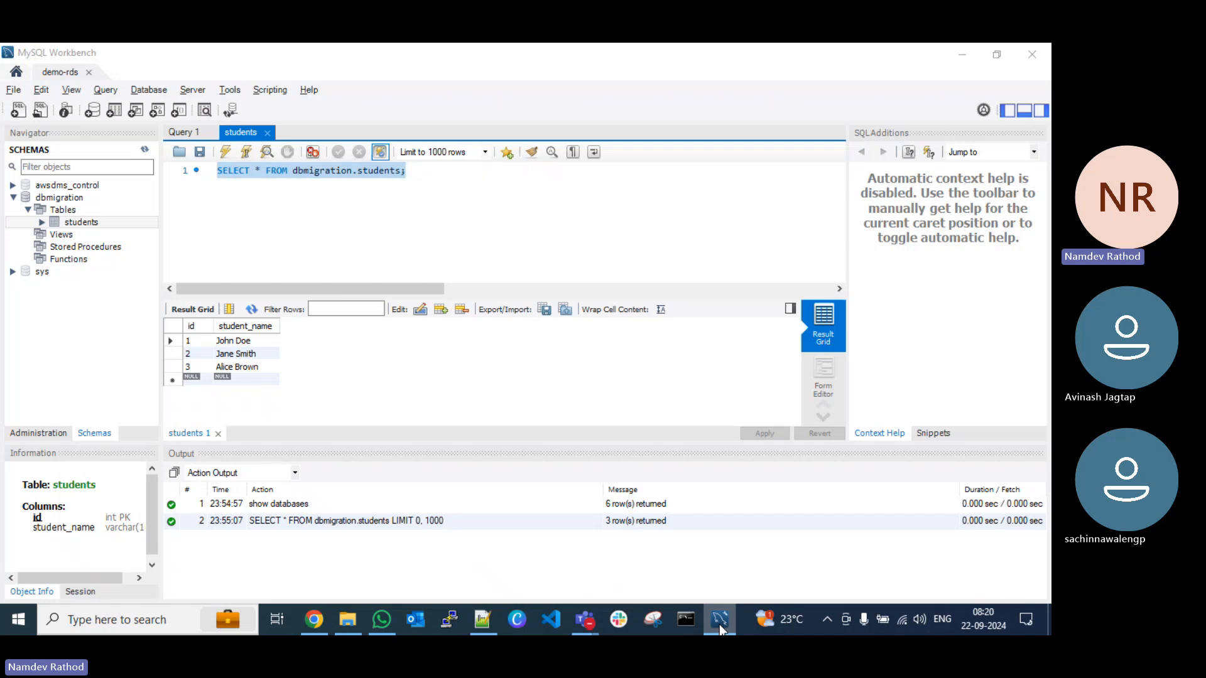
pyautogui.click(718, 624)
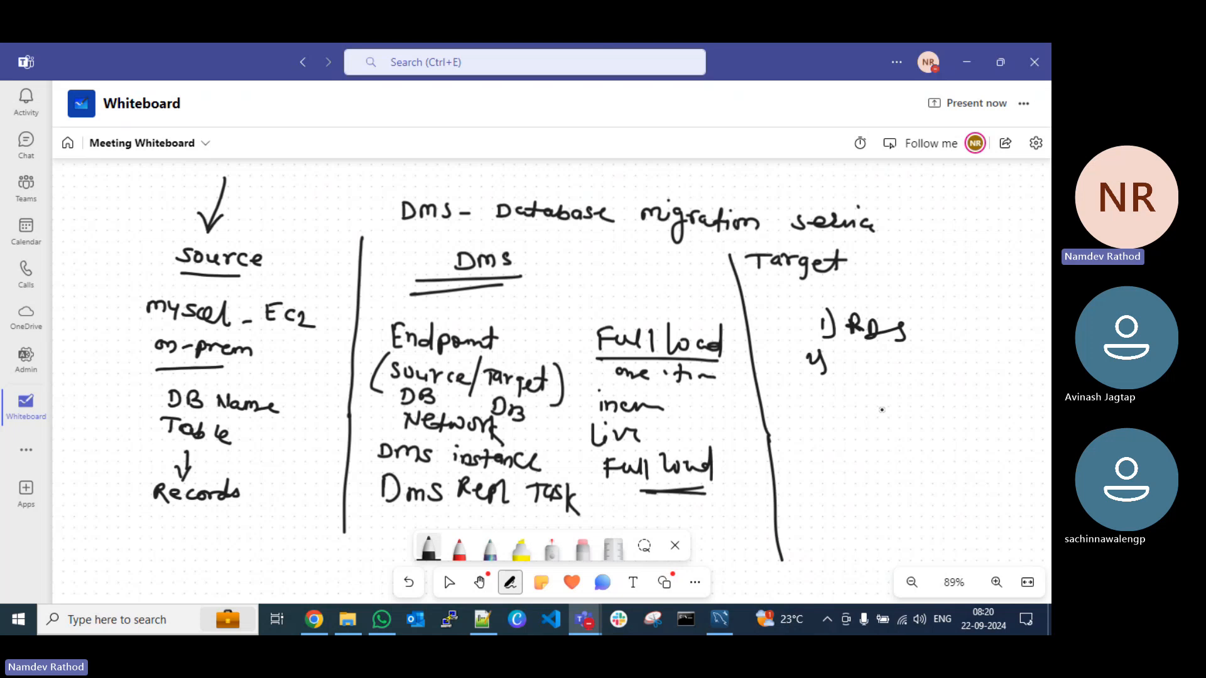
# Step: Add an underlined "public" after RDS, underline RDS, and write "credentials" as item 2 of the Target list
pyautogui.moveTo(913, 338)
pyautogui.mouseDown()
pyautogui.moveTo(997, 335)
pyautogui.moveTo(1030, 370)
pyautogui.mouseUp()
pyautogui.moveTo(961, 361)
pyautogui.mouseDown()
pyautogui.moveTo(1030, 369)
pyautogui.moveTo(983, 363)
pyautogui.mouseUp()
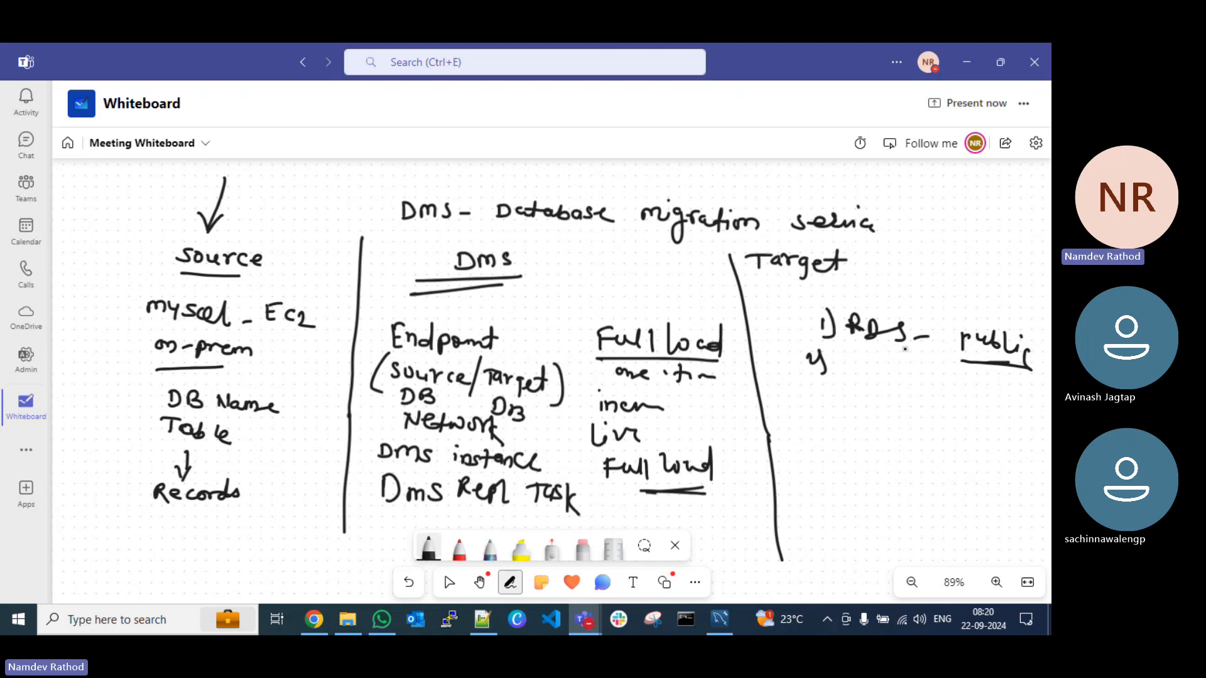
pyautogui.moveTo(846, 351); pyautogui.dragTo(894, 349)
pyautogui.moveTo(845, 363)
pyautogui.mouseDown()
pyautogui.moveTo(859, 376)
pyautogui.moveTo(957, 388)
pyautogui.moveTo(949, 395)
pyautogui.mouseUp()
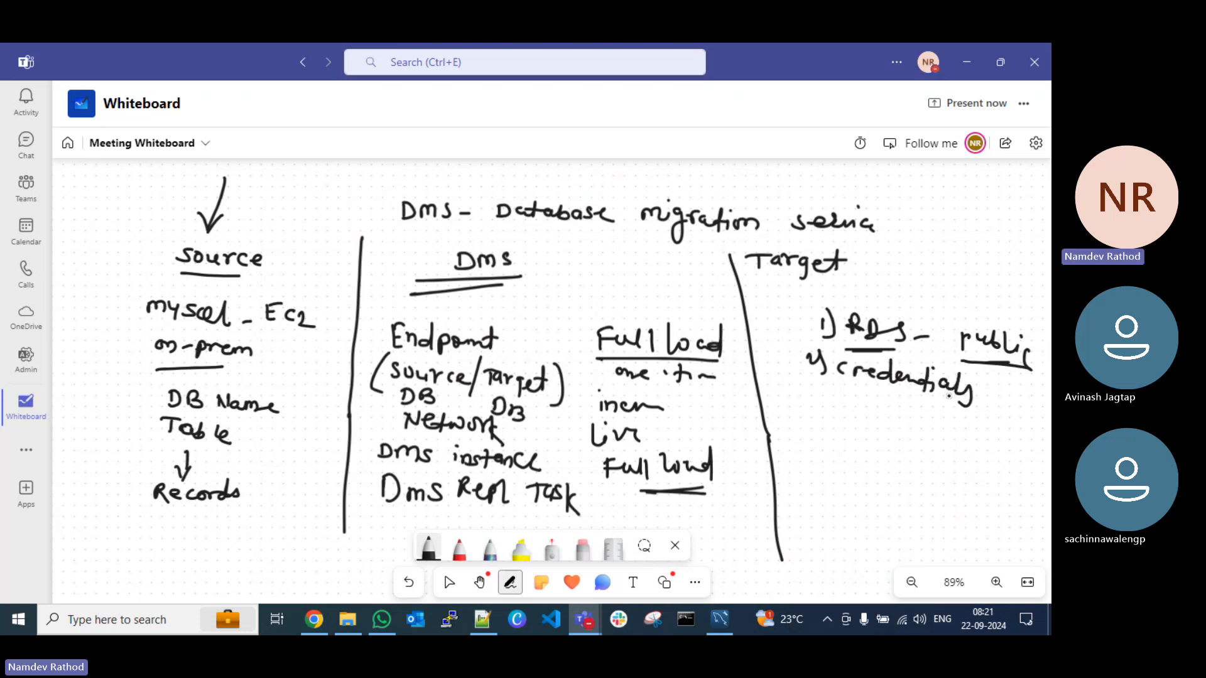
# Step: Add "3) mysql client" to the Target list, followed by "Test &" and an underlined "DMS status"
pyautogui.moveTo(806, 392)
pyautogui.mouseDown()
pyautogui.moveTo(822, 422)
pyautogui.moveTo(900, 410)
pyautogui.moveTo(977, 438)
pyautogui.moveTo(1028, 422)
pyautogui.mouseUp()
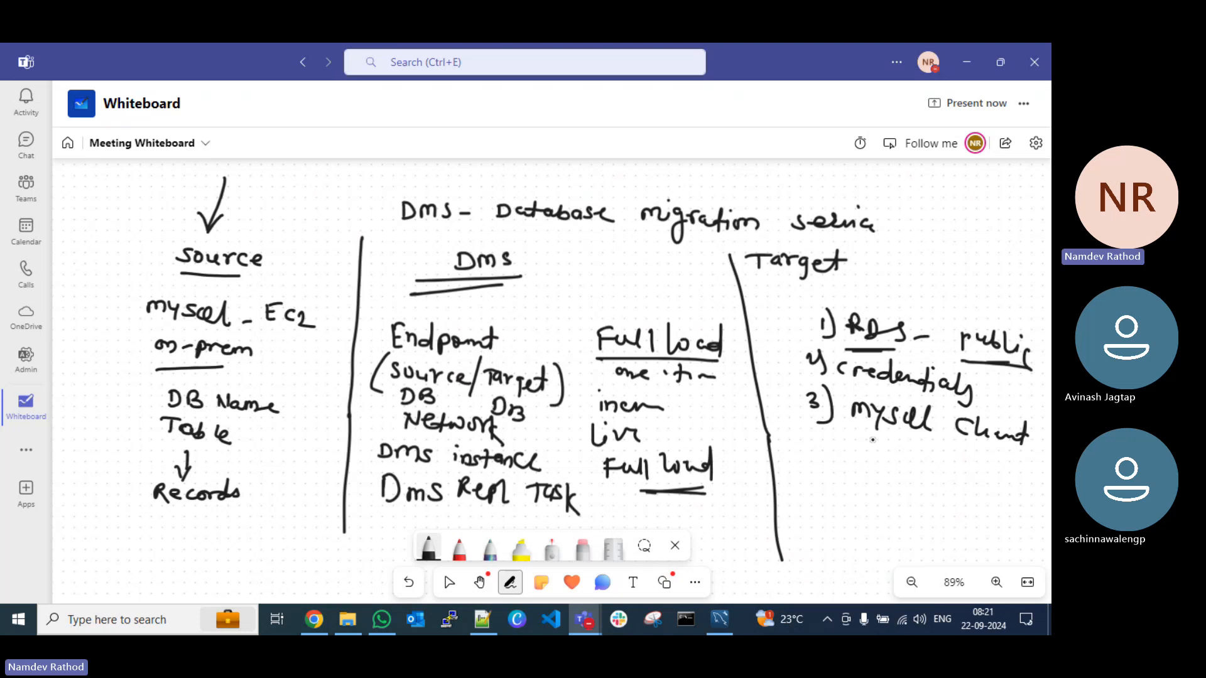
pyautogui.moveTo(857, 442)
pyautogui.mouseDown()
pyautogui.moveTo(858, 461)
pyautogui.moveTo(879, 441)
pyautogui.moveTo(910, 439)
pyautogui.moveTo(908, 464)
pyautogui.mouseUp()
pyautogui.moveTo(900, 451); pyautogui.dragTo(961, 468)
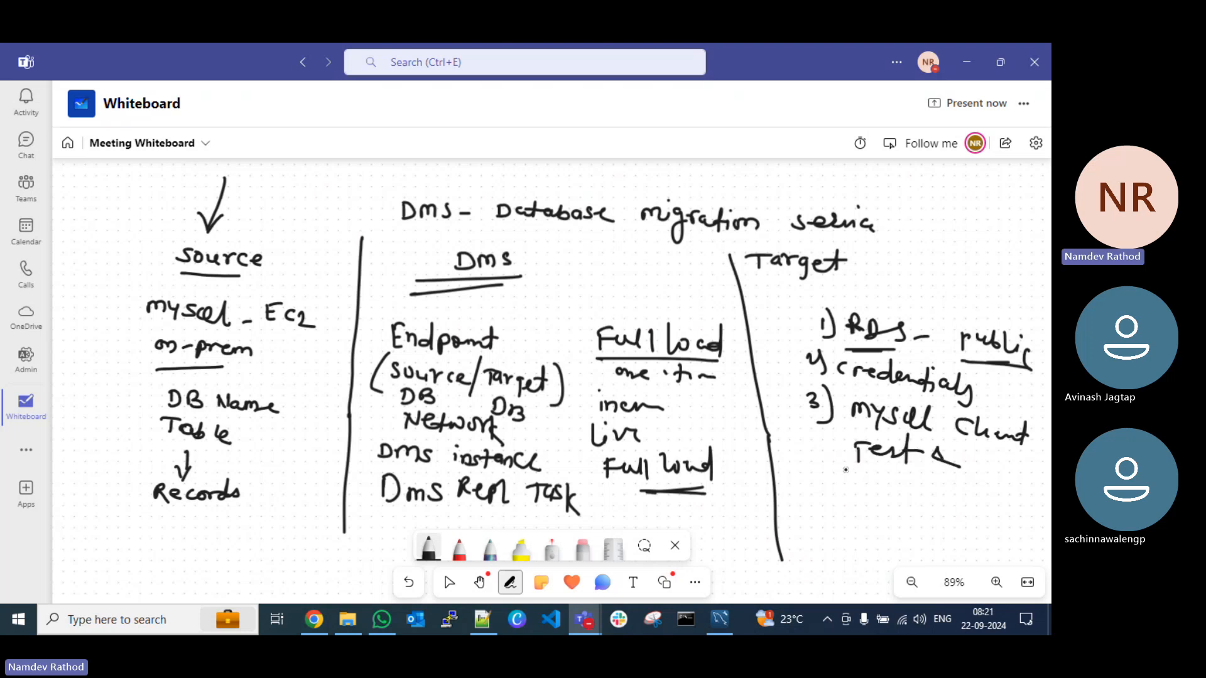
pyautogui.moveTo(845, 470)
pyautogui.mouseDown()
pyautogui.moveTo(954, 482)
pyautogui.moveTo(961, 497)
pyautogui.moveTo(989, 478)
pyautogui.moveTo(989, 488)
pyautogui.mouseUp()
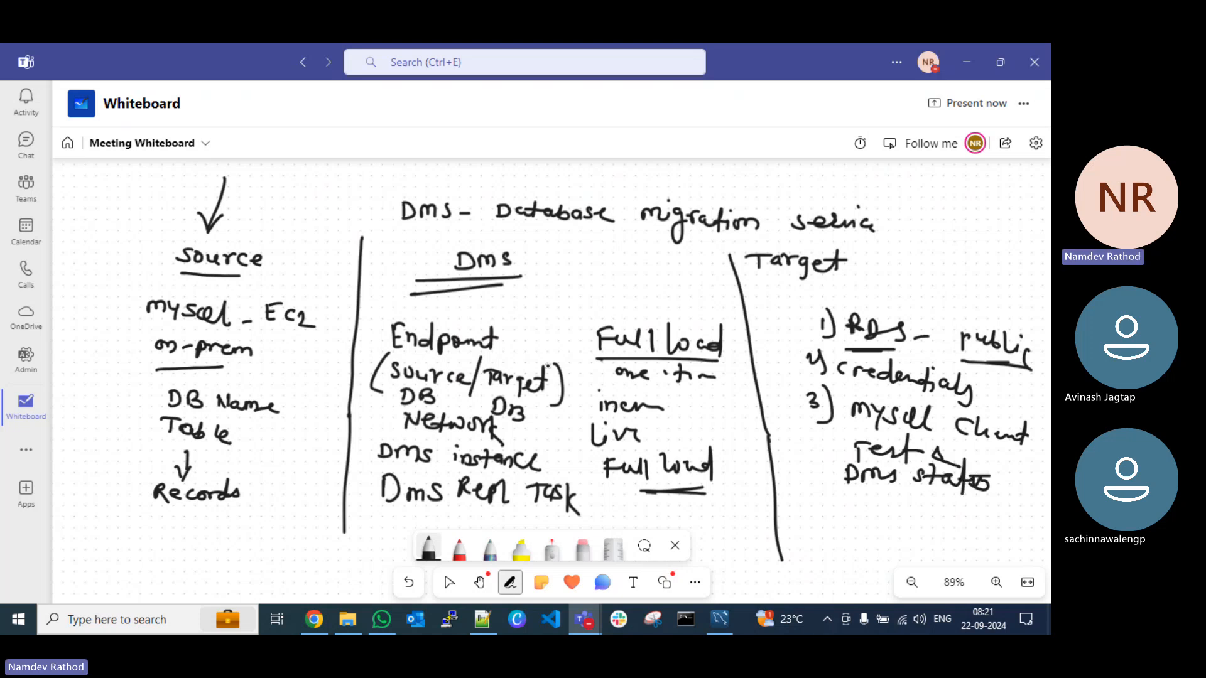
pyautogui.moveTo(841, 497); pyautogui.dragTo(914, 506)
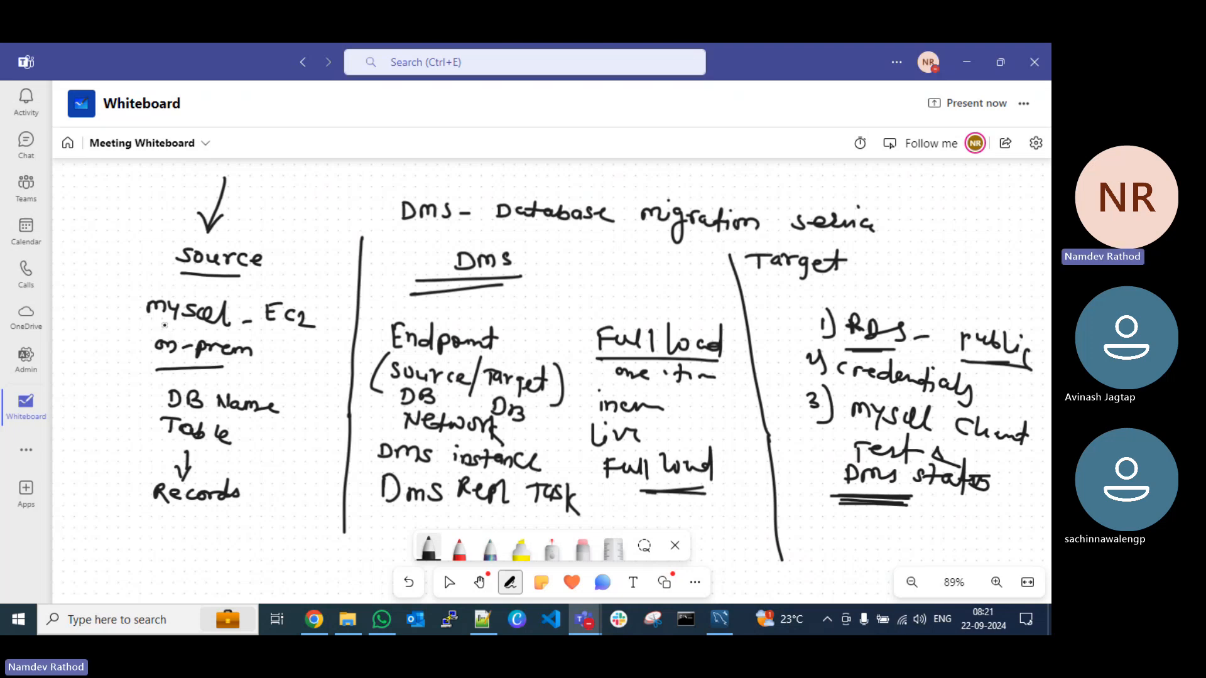
# Step: Underline "mysql", "DB", "Table" and "Records" in the Source column
pyautogui.moveTo(159, 323); pyautogui.dragTo(231, 330)
pyautogui.moveTo(159, 412)
pyautogui.mouseDown()
pyautogui.moveTo(202, 416)
pyautogui.moveTo(211, 448)
pyautogui.mouseUp()
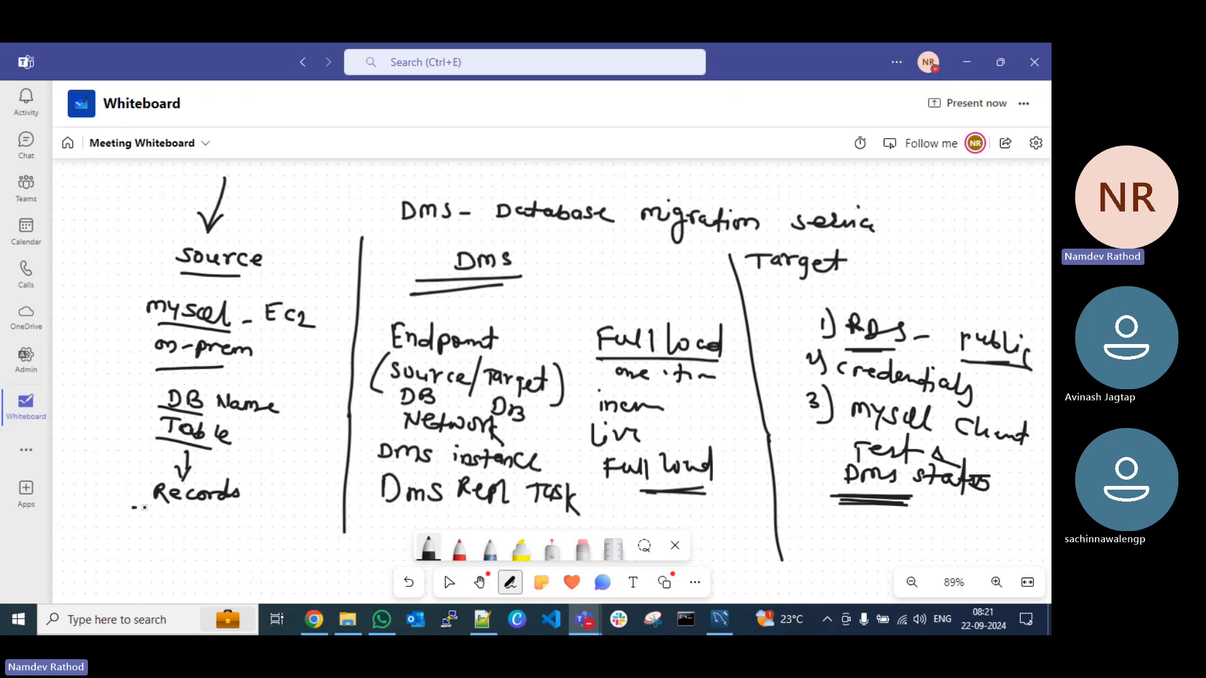
pyautogui.moveTo(133, 506); pyautogui.dragTo(222, 515)
# Step: Write "Credential", "user w/ full" and a "%" sign beneath Records in the Source column
pyautogui.moveTo(144, 522)
pyautogui.mouseDown()
pyautogui.moveTo(144, 536)
pyautogui.moveTo(268, 534)
pyautogui.moveTo(276, 552)
pyautogui.mouseUp()
pyautogui.moveTo(138, 547)
pyautogui.mouseDown()
pyautogui.moveTo(250, 556)
pyautogui.moveTo(258, 575)
pyautogui.moveTo(300, 562)
pyautogui.mouseUp()
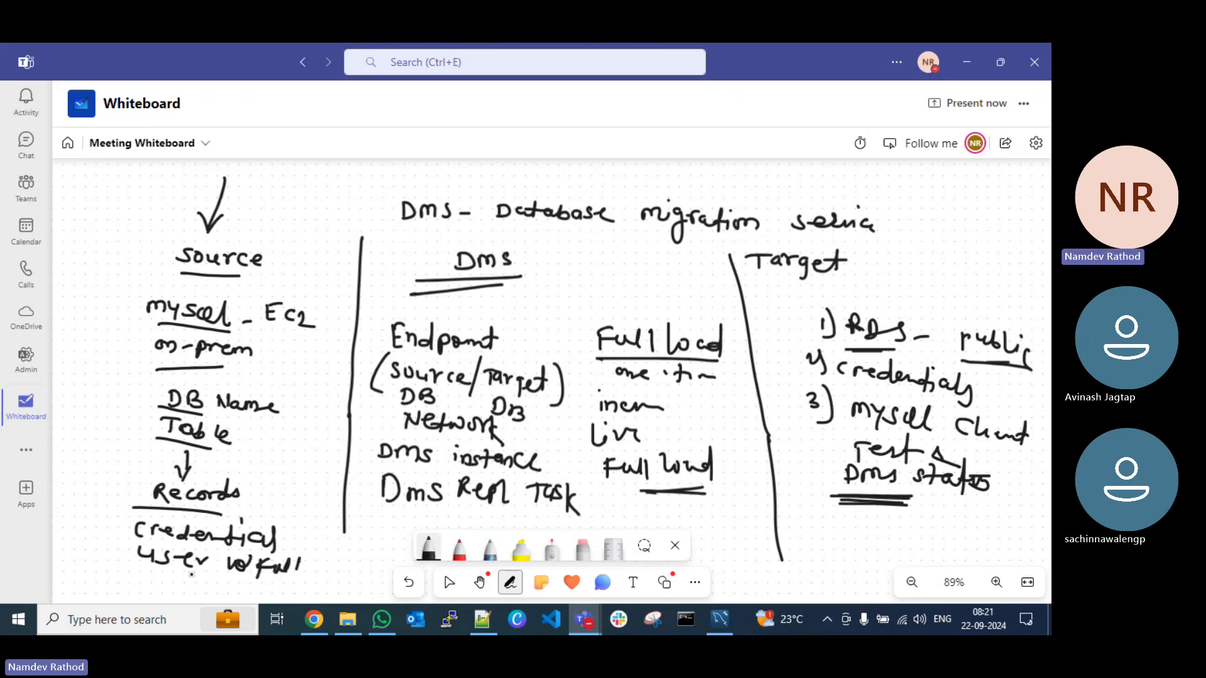
pyautogui.moveTo(208, 575)
pyautogui.mouseDown()
pyautogui.moveTo(201, 590)
pyautogui.moveTo(214, 585)
pyautogui.mouseUp()
# Step: Write a double-underlined "m" beside the Source arrow and "DMS / EC2" above the title
pyautogui.moveTo(249, 178); pyautogui.dragTo(286, 199)
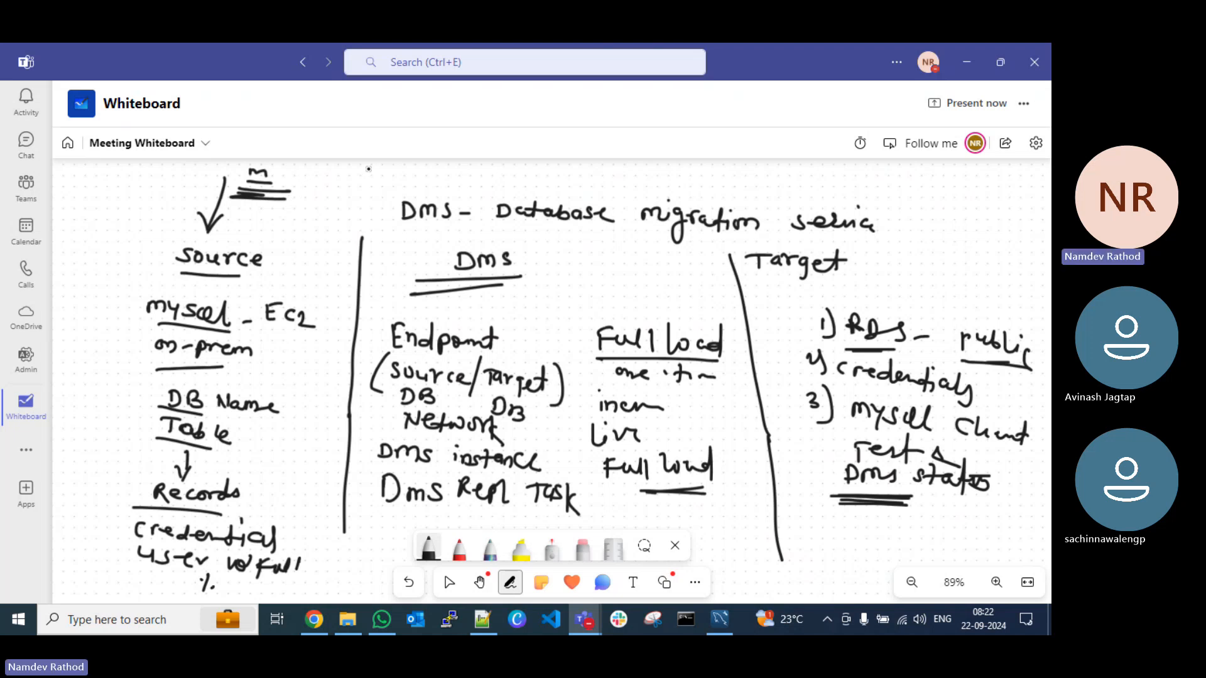
pyautogui.moveTo(381, 164)
pyautogui.mouseDown()
pyautogui.moveTo(380, 178)
pyautogui.moveTo(399, 168)
pyautogui.moveTo(417, 178)
pyautogui.moveTo(428, 206)
pyautogui.moveTo(461, 193)
pyautogui.mouseUp()
pyautogui.moveTo(481, 176)
pyautogui.mouseDown()
pyautogui.moveTo(476, 193)
pyautogui.moveTo(500, 194)
pyautogui.mouseUp()
# Step: Draw a boxed "%" beside the Source arrow and an underlined "IP" beside the Source heading
pyautogui.moveTo(115, 185); pyautogui.dragTo(99, 218)
pyautogui.click(100, 197)
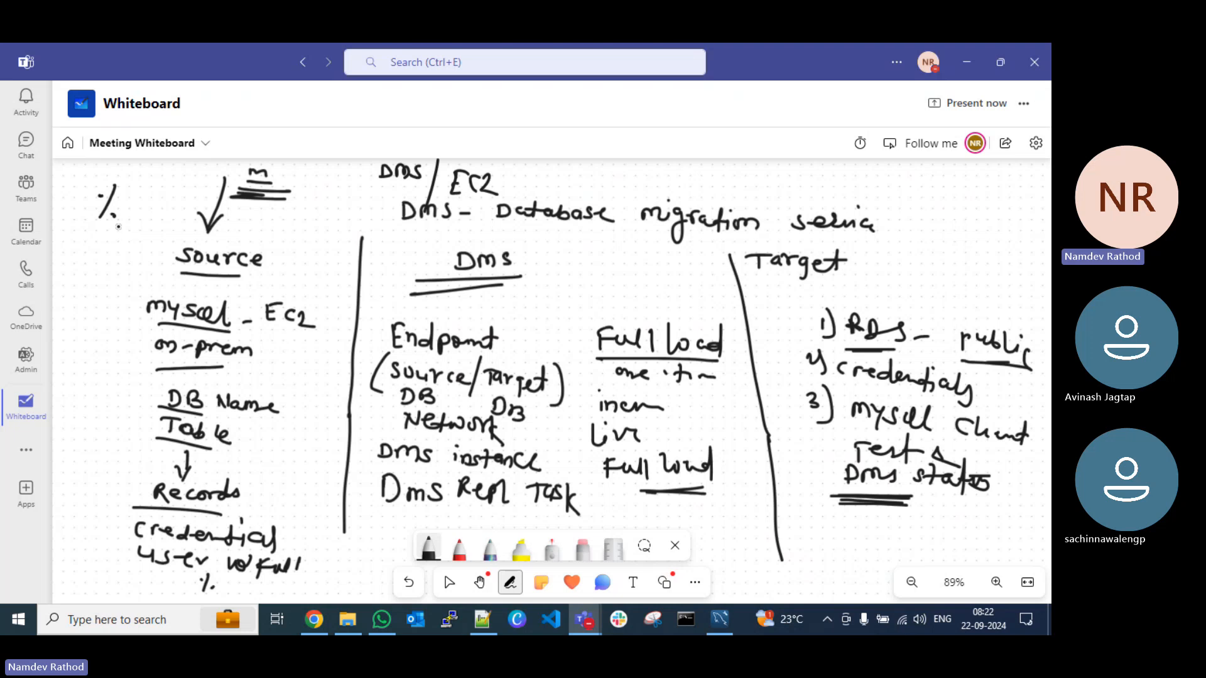
pyautogui.moveTo(84, 174)
pyautogui.mouseDown()
pyautogui.moveTo(143, 234)
pyautogui.moveTo(94, 169)
pyautogui.moveTo(83, 174)
pyautogui.mouseUp()
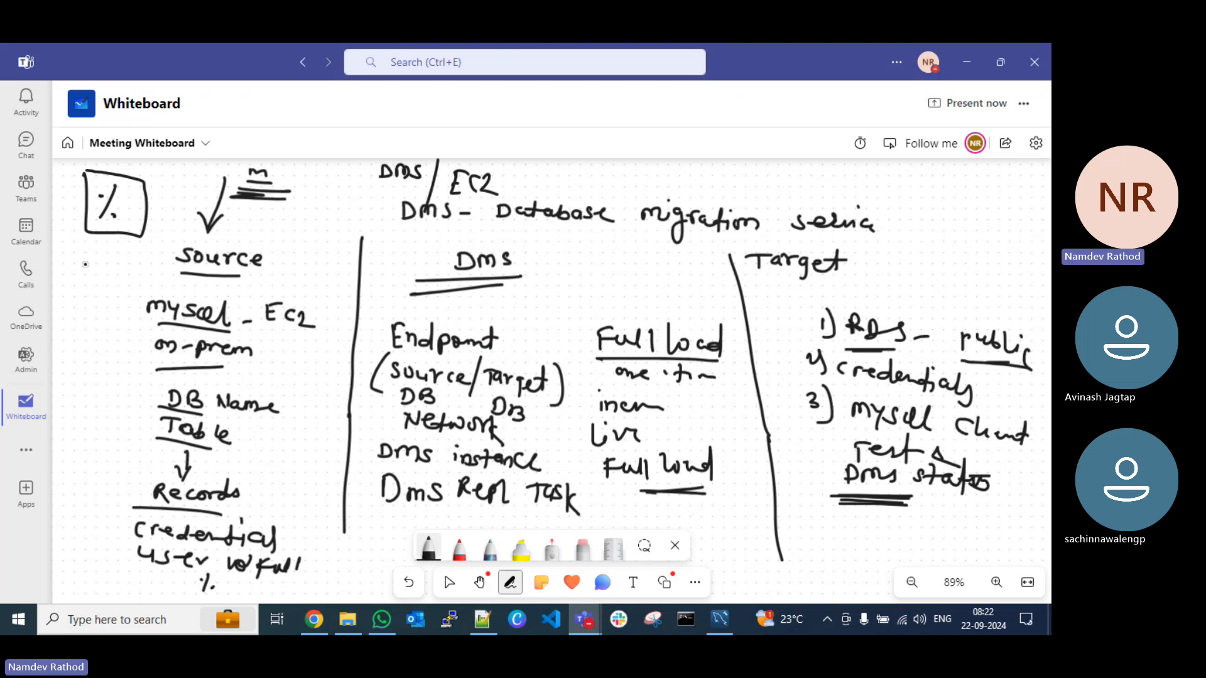
pyautogui.moveTo(82, 266)
pyautogui.mouseDown()
pyautogui.moveTo(89, 284)
pyautogui.moveTo(98, 267)
pyautogui.moveTo(103, 292)
pyautogui.moveTo(125, 303)
pyautogui.mouseUp()
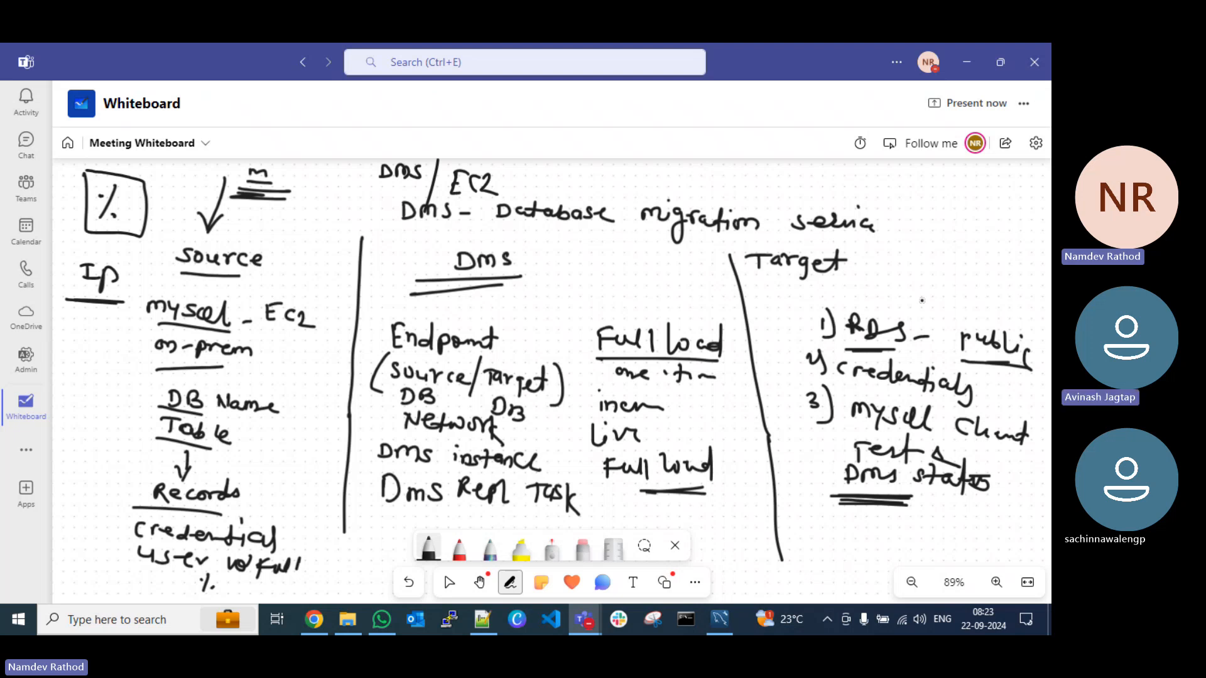
# Step: Switch to the EC2 Instances list in Chrome and collapse the empty instance details pane
pyautogui.click(965, 63)
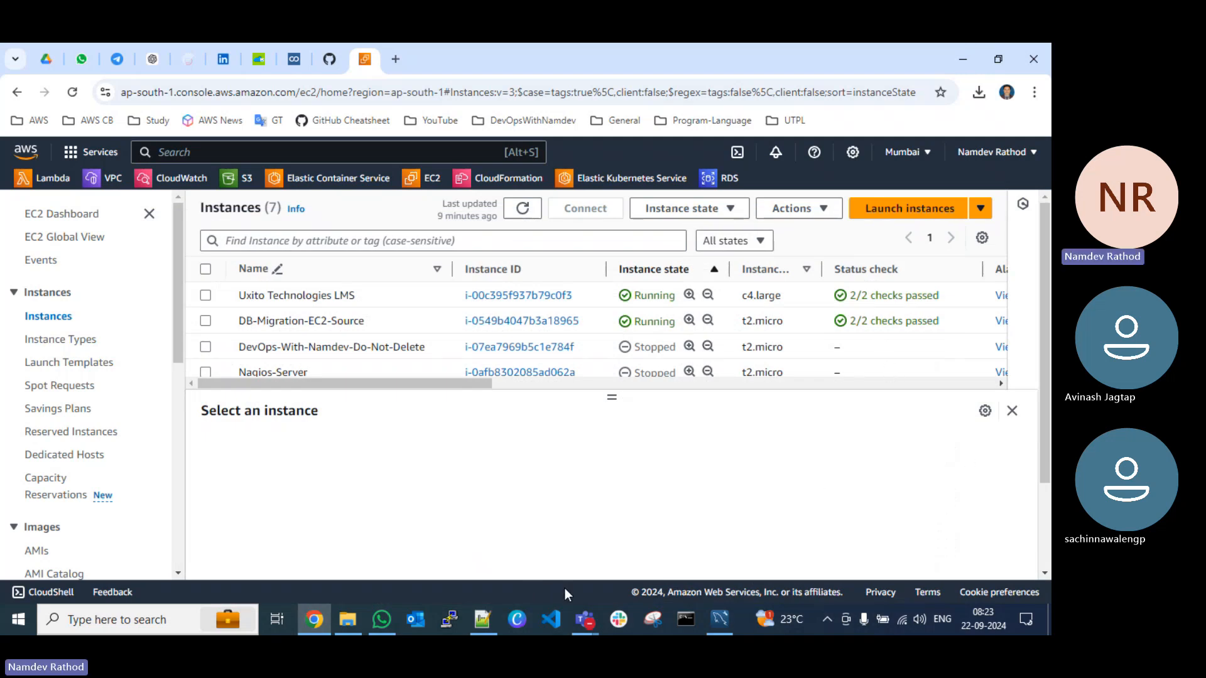
pyautogui.click(573, 621)
pyautogui.click(366, 540)
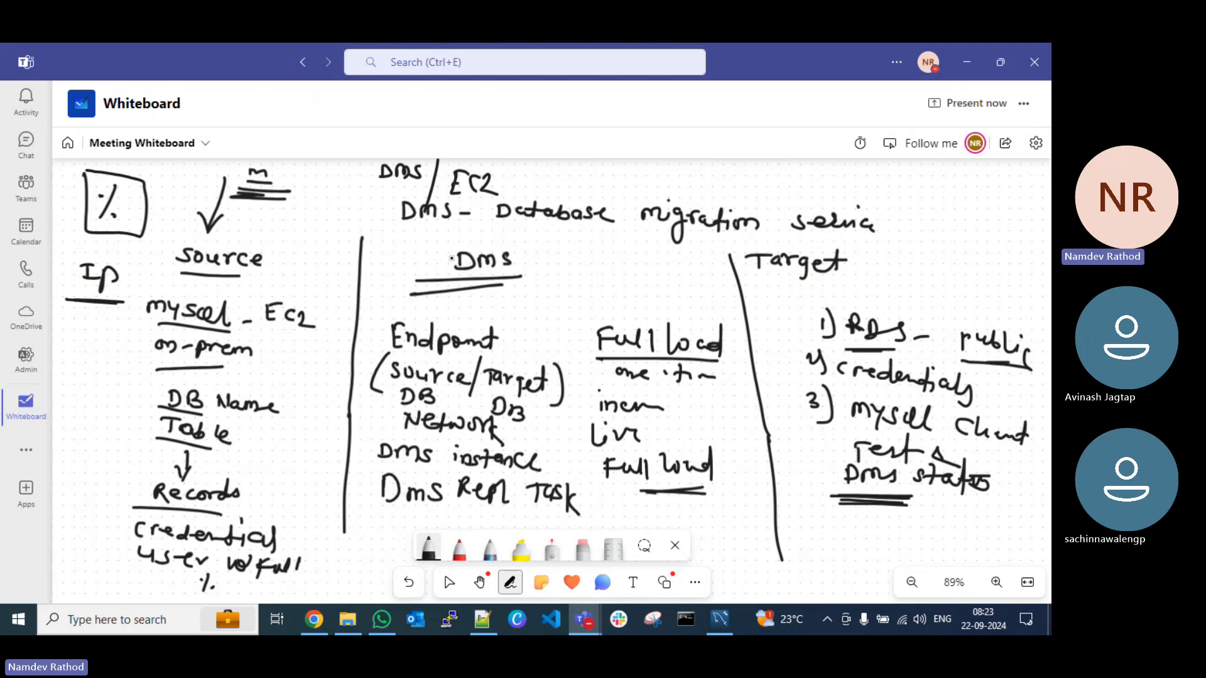
pyautogui.click(967, 61)
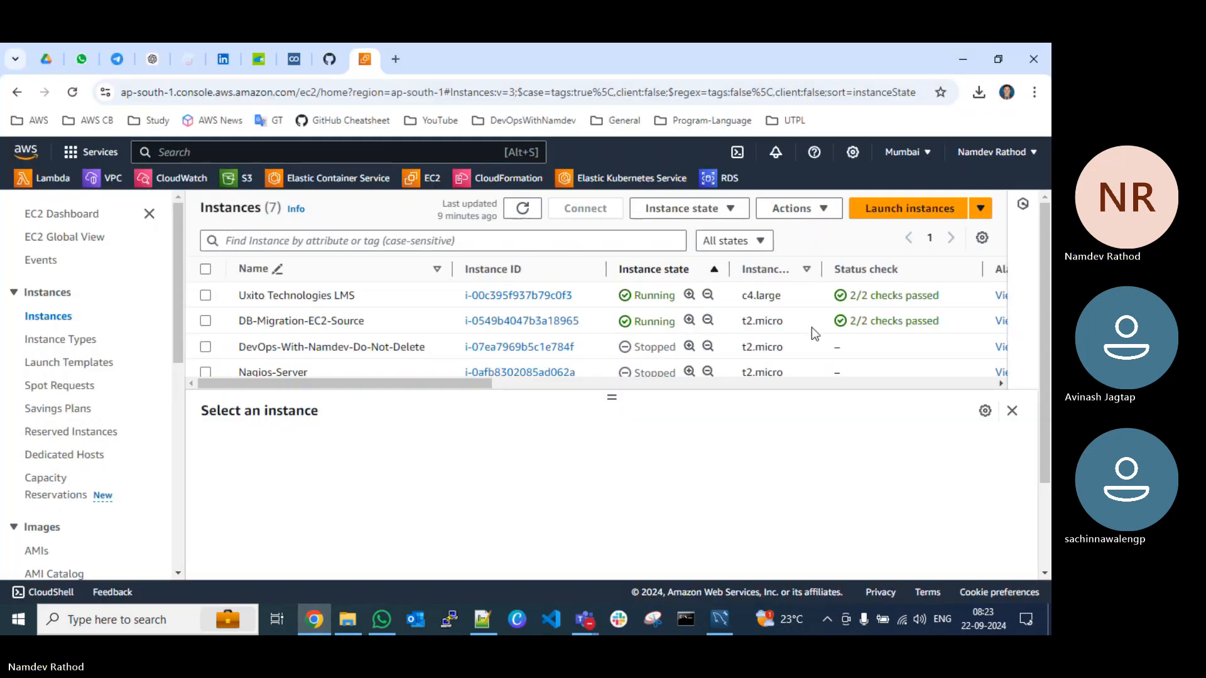
pyautogui.click(1010, 413)
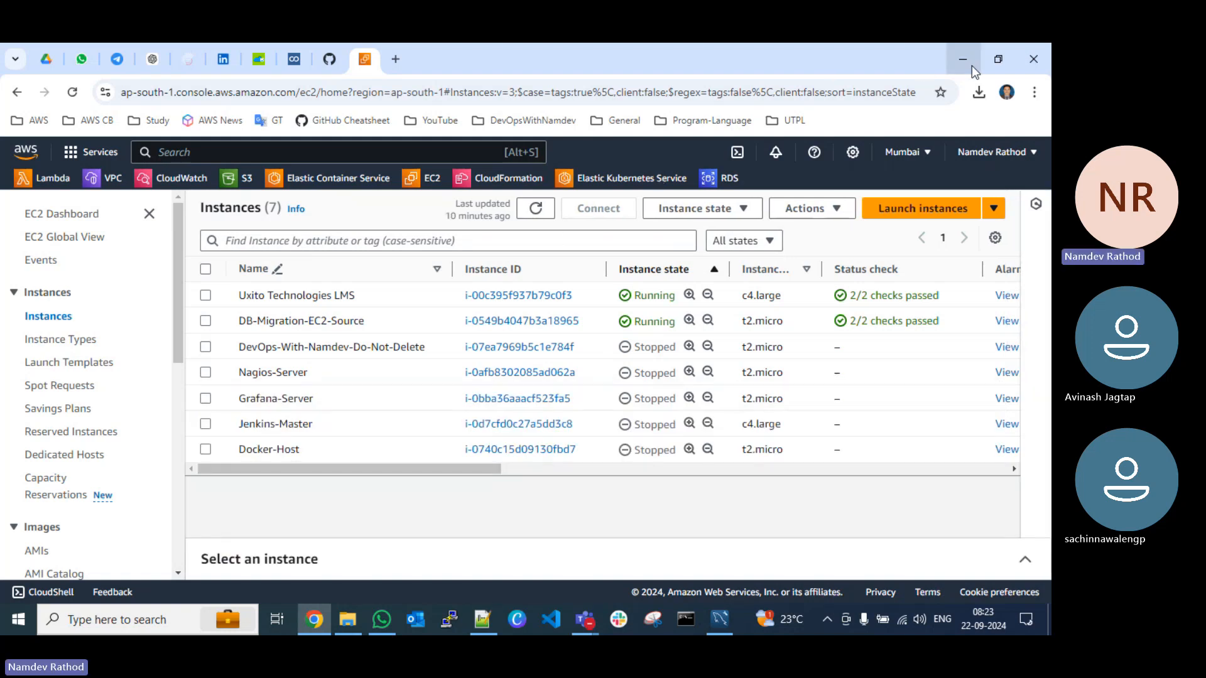
pyautogui.doubleClick(869, 58)
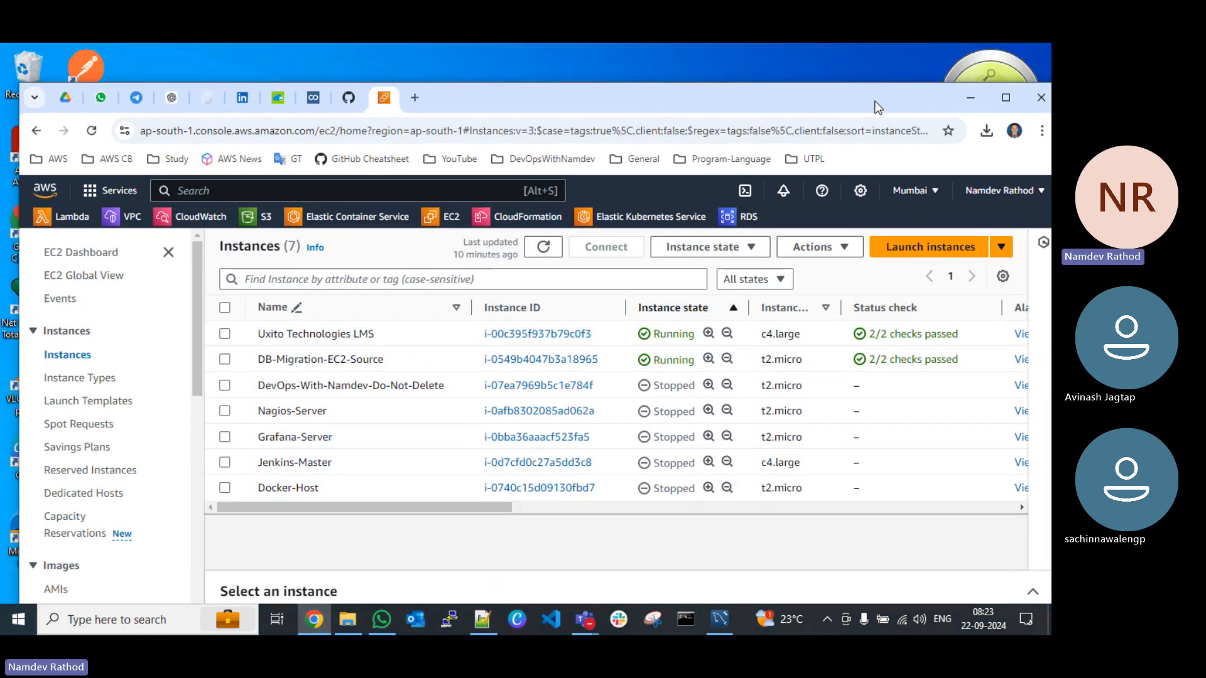
pyautogui.click(1007, 100)
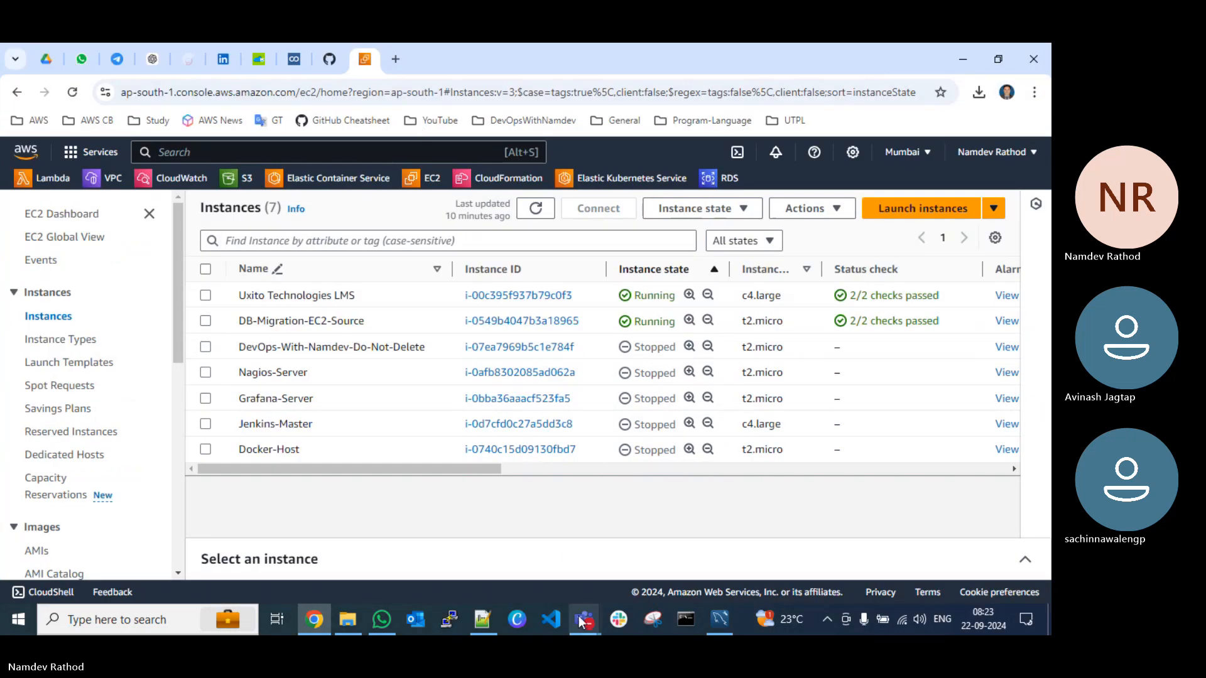
# Step: Switch to the Teams meeting window, close its transcript and return to the EC2 console
pyautogui.moveTo(580, 621)
pyautogui.click(479, 568)
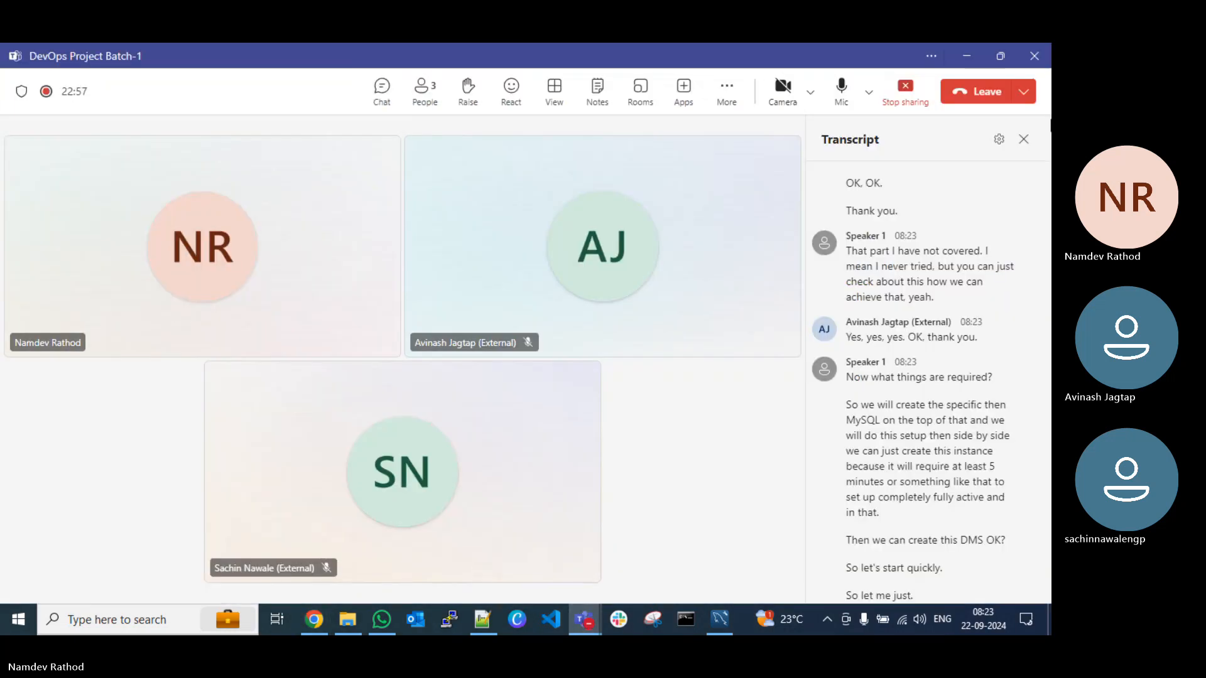
pyautogui.click(1023, 139)
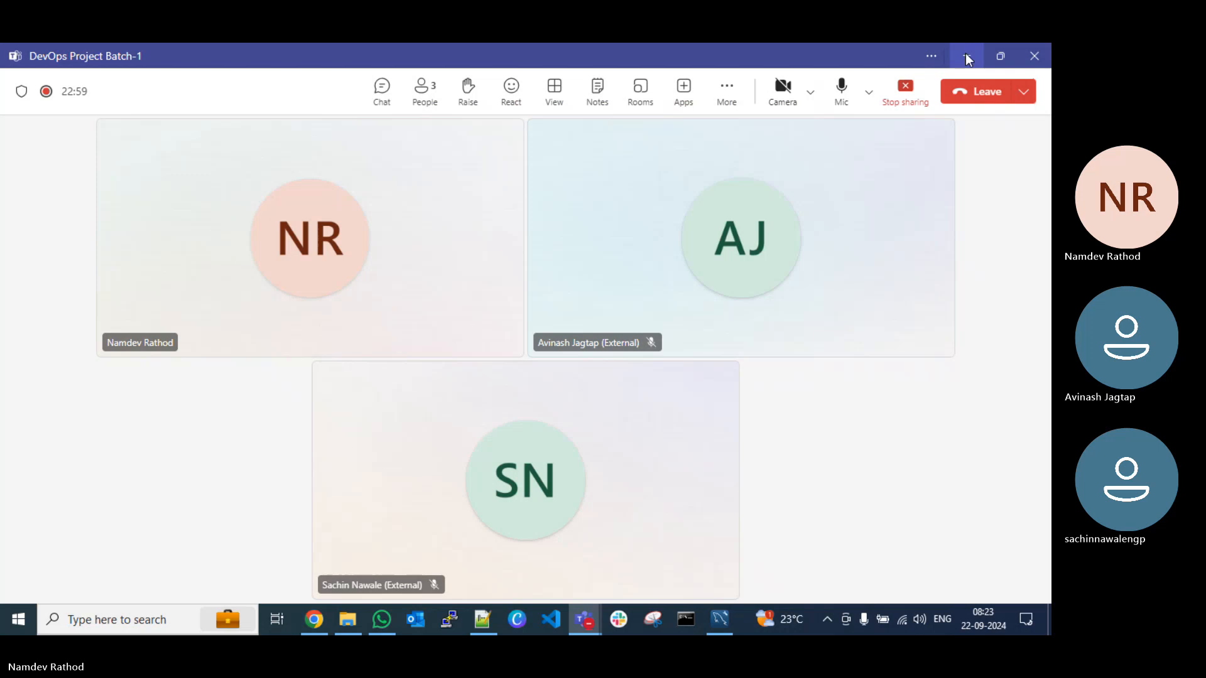
pyautogui.click(966, 55)
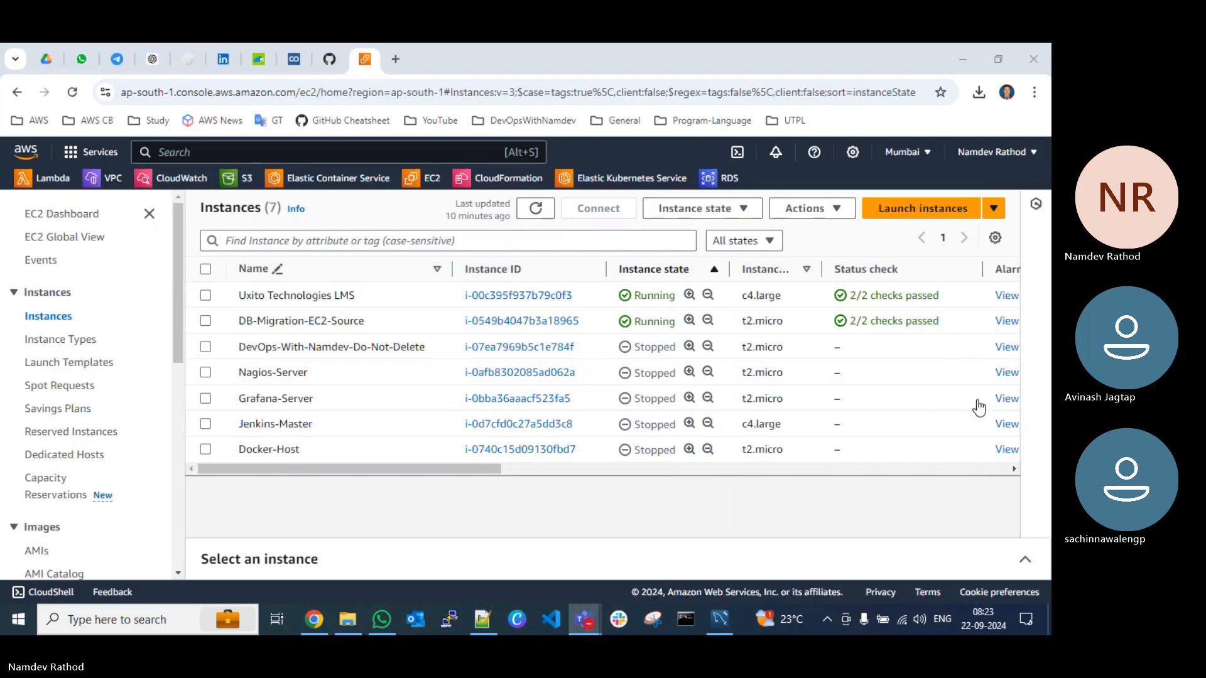
# Step: Refresh the EC2 instance list and start launching a new instance
pyautogui.moveTo(766, 68); pyautogui.dragTo(787, 123)
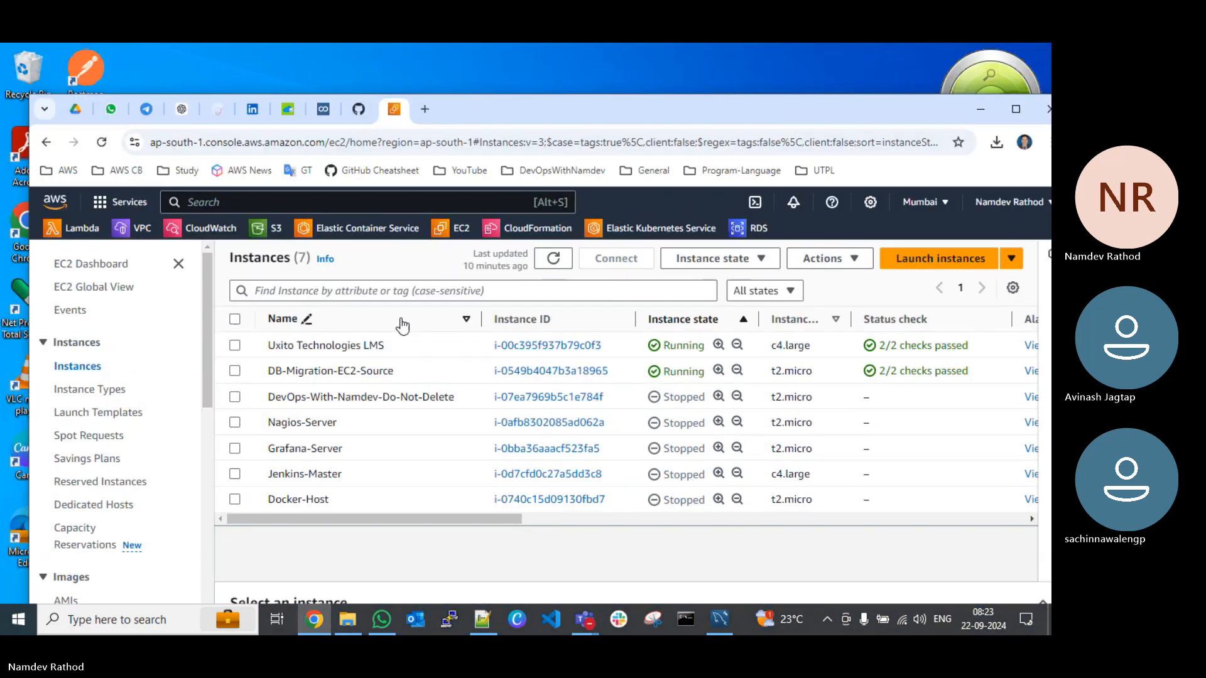
pyautogui.click(553, 258)
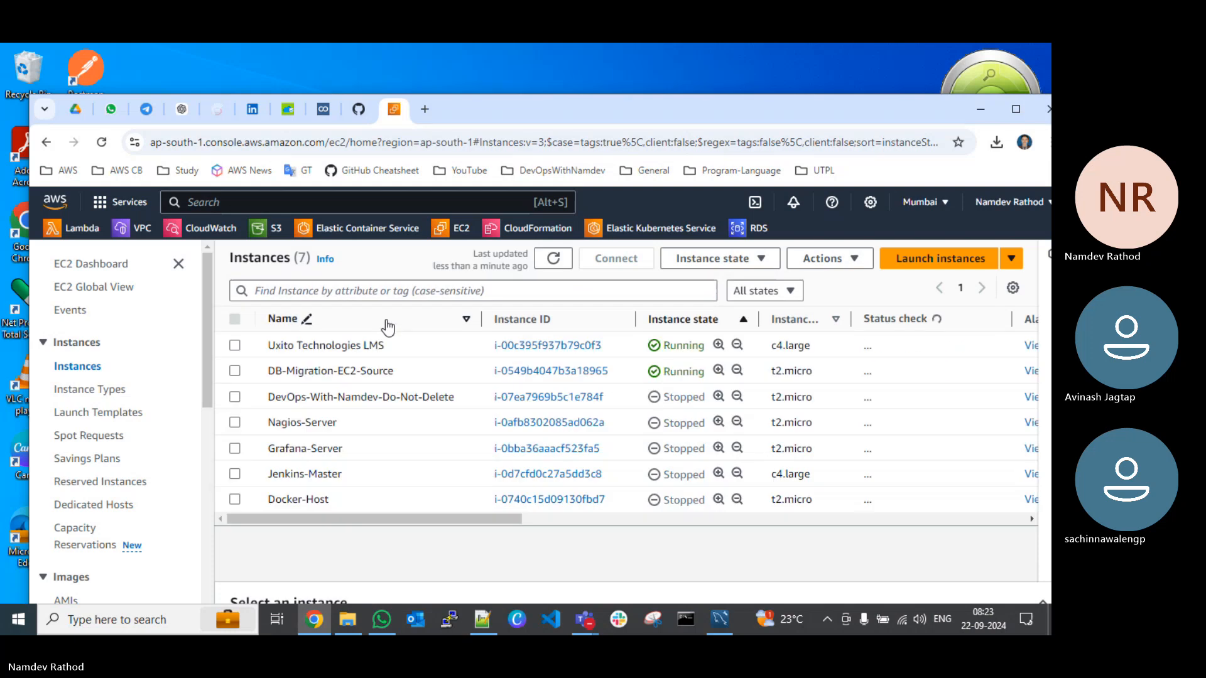
pyautogui.click(939, 258)
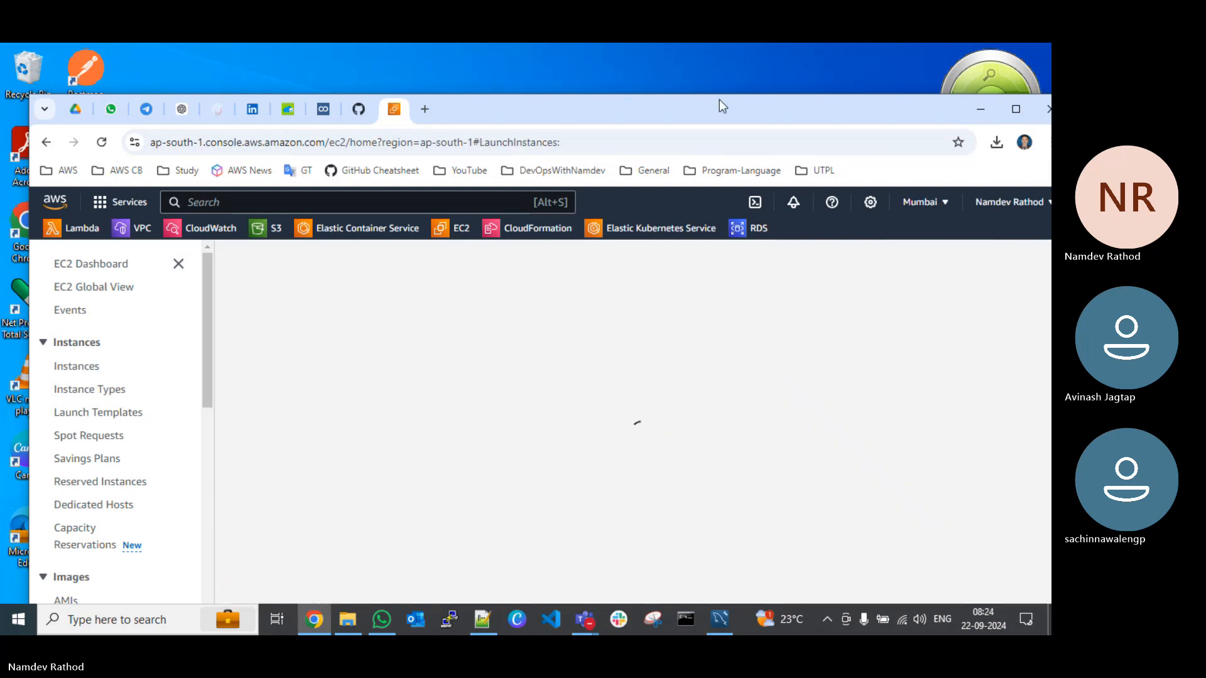
pyautogui.moveTo(718, 100); pyautogui.dragTo(716, 52)
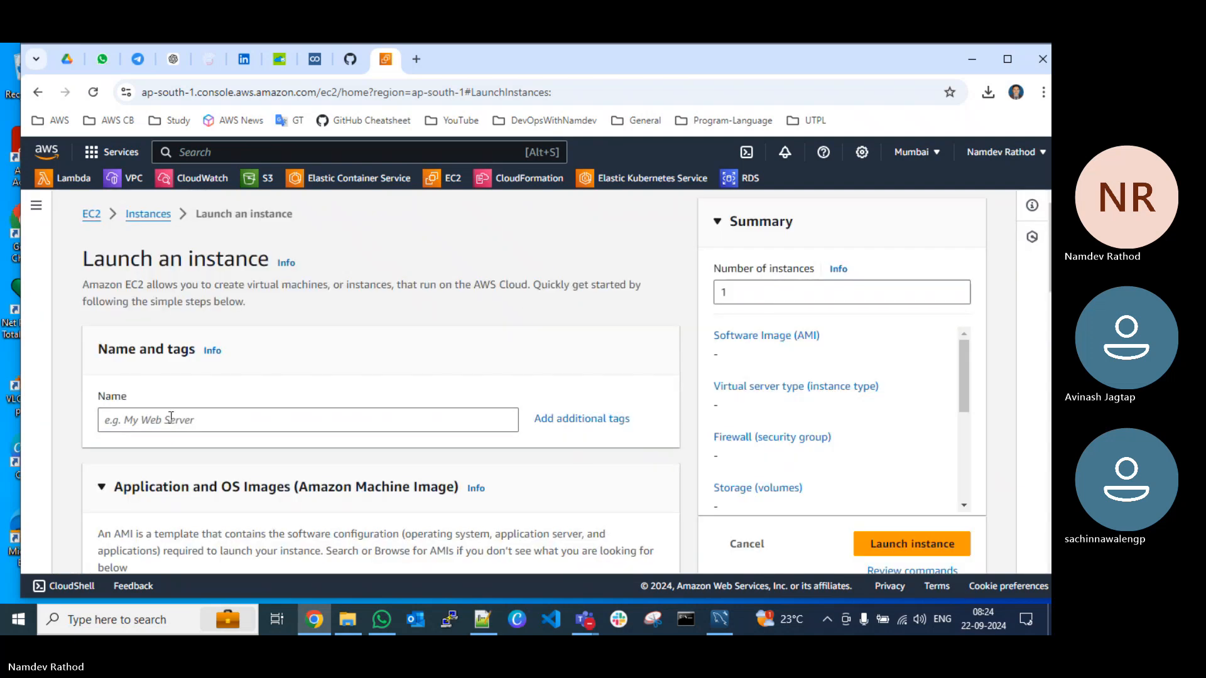
# Step: Name the instance "demo-db-sourc" and choose Ubuntu as its operating system image
pyautogui.click(171, 417)
pyautogui.write('demo')
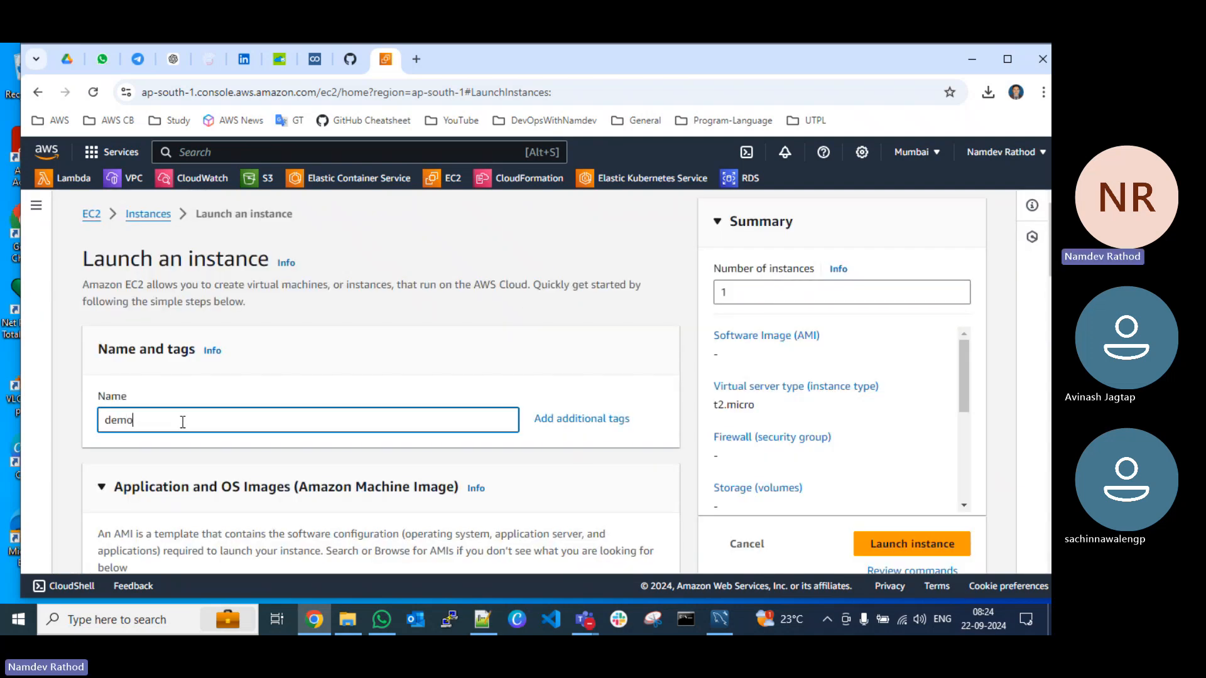
pyautogui.write('-db-source')
pyautogui.scroll(-5, 236, 405)
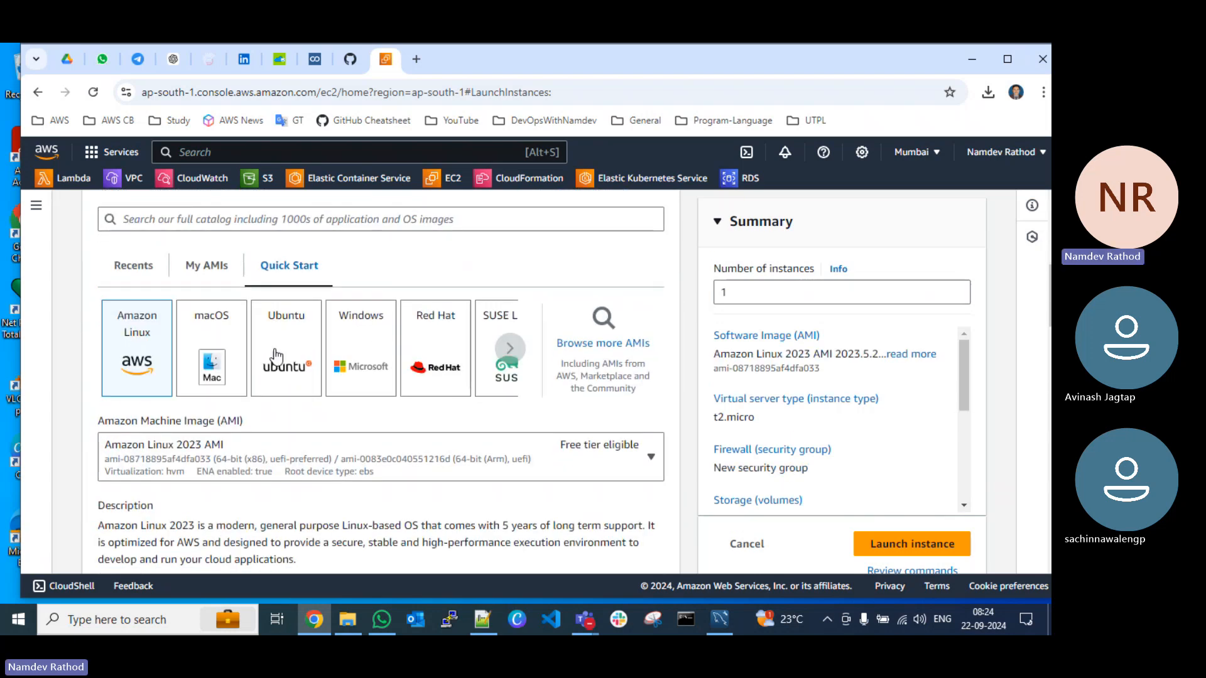
pyautogui.click(276, 355)
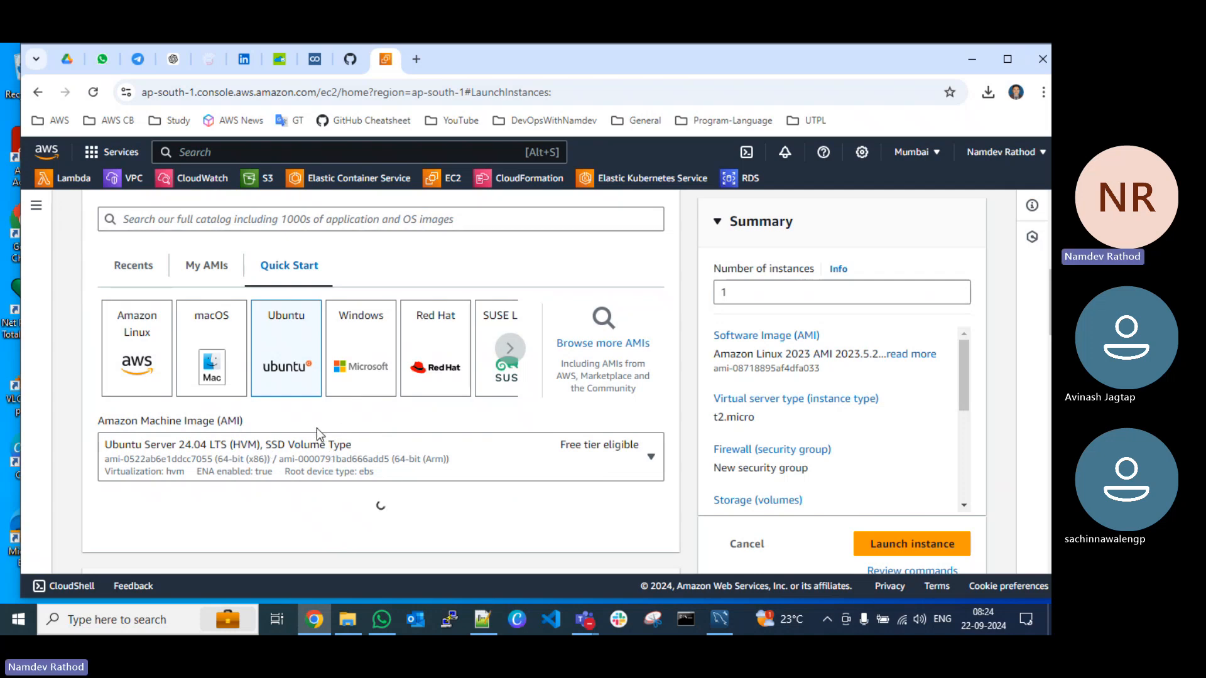
# Step: Select the DevOpsWithNamdev key pair for the instance login
pyautogui.scroll(-3, 321, 434)
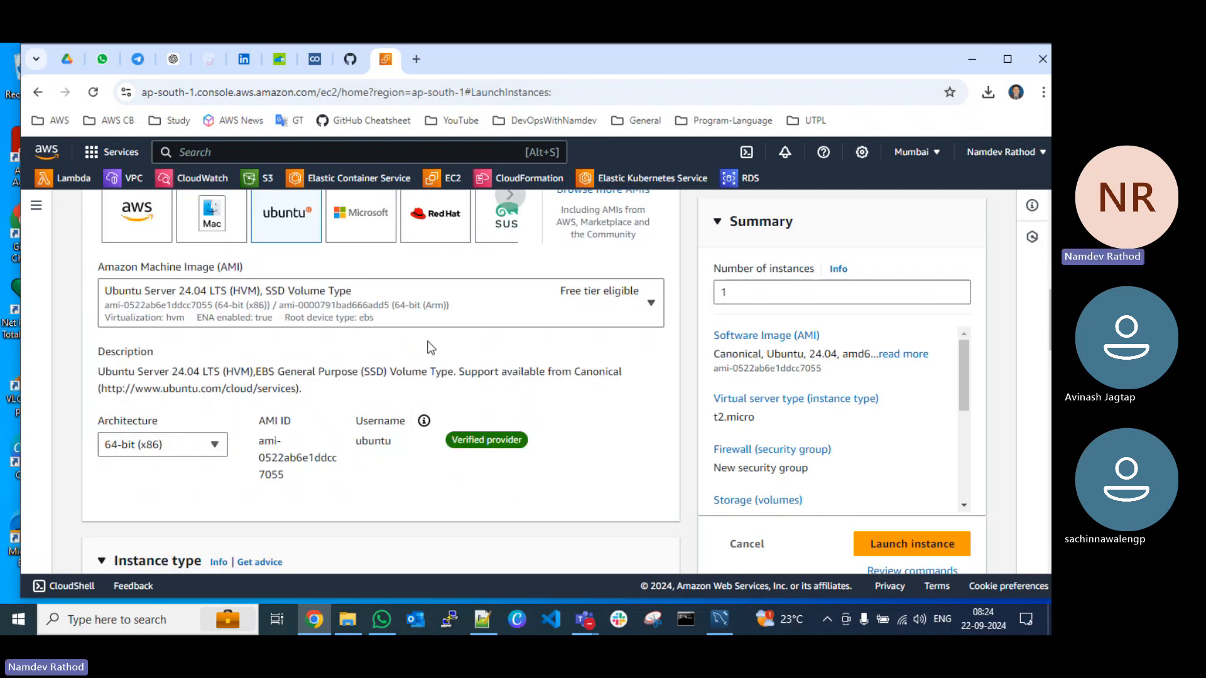
pyautogui.scroll(-4, 426, 344)
pyautogui.scroll(-2, 329, 363)
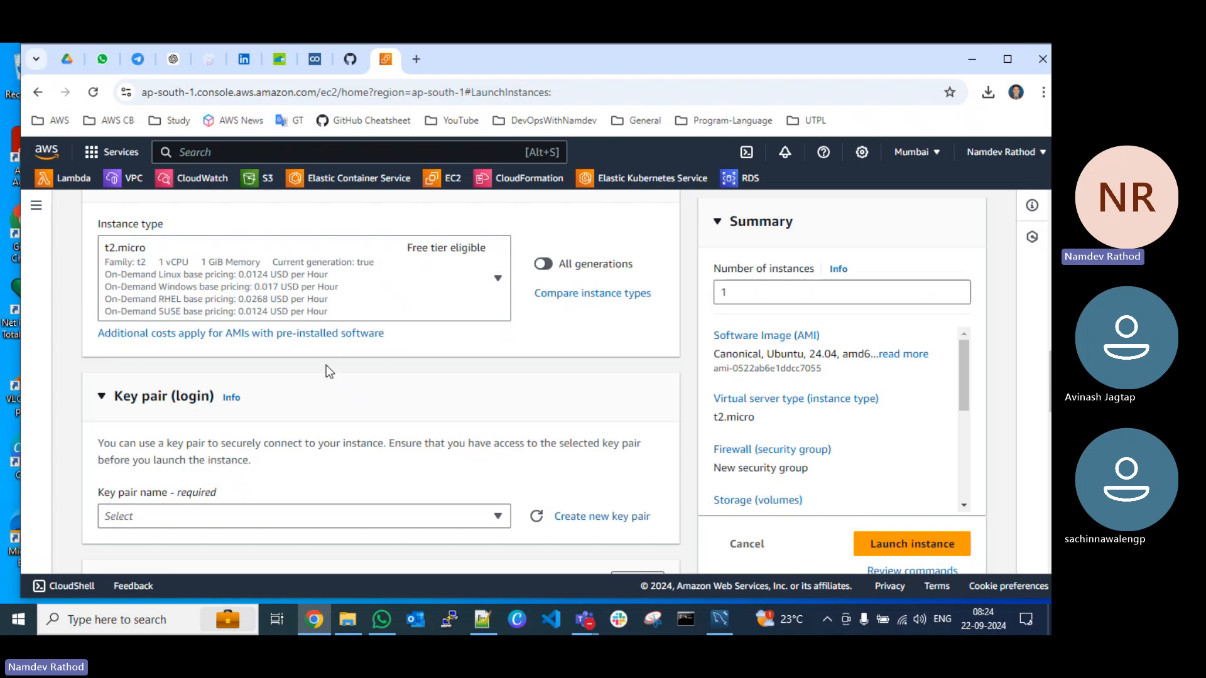
pyautogui.scroll(-3, 320, 360)
pyautogui.scroll(2, 201, 335)
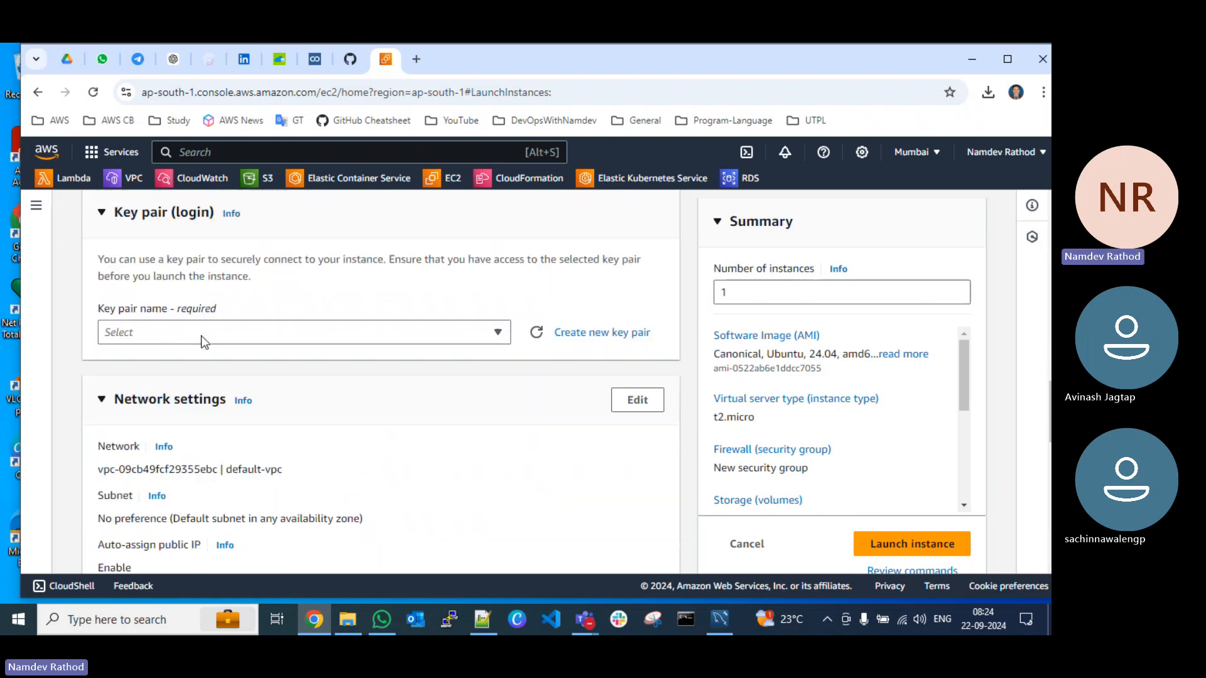
pyautogui.click(499, 442)
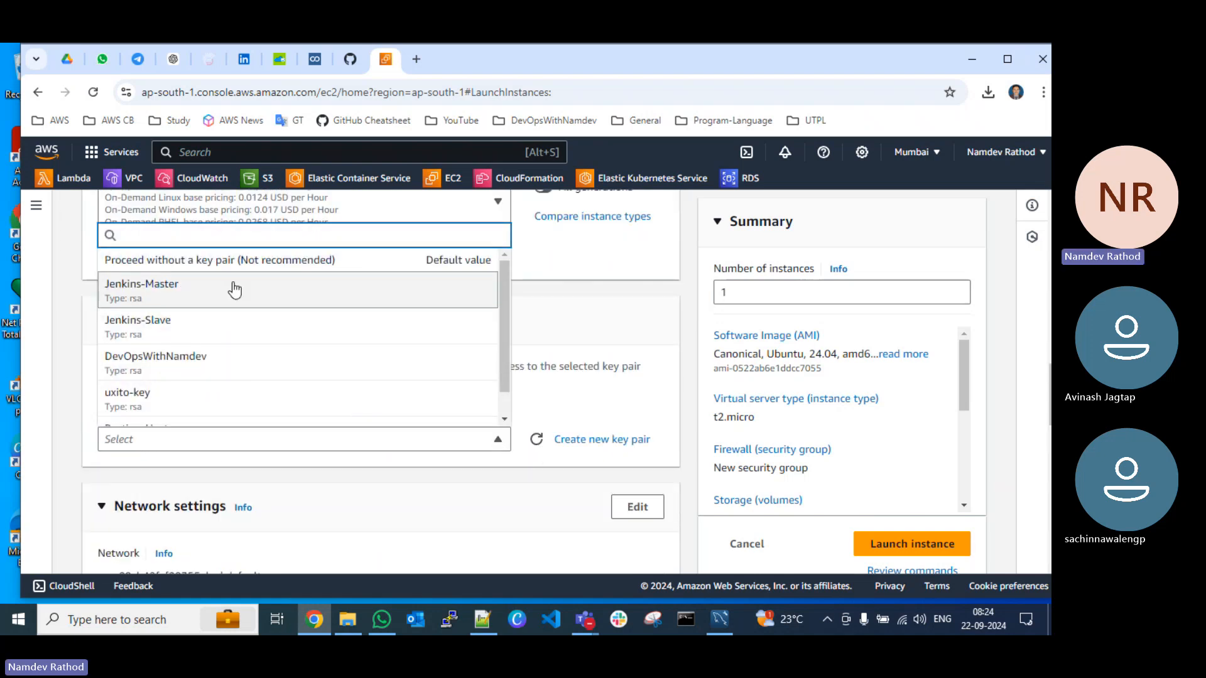
pyautogui.click(173, 371)
# Step: Edit the network settings to place the instance in the ND-VPC network
pyautogui.scroll(-3, 415, 383)
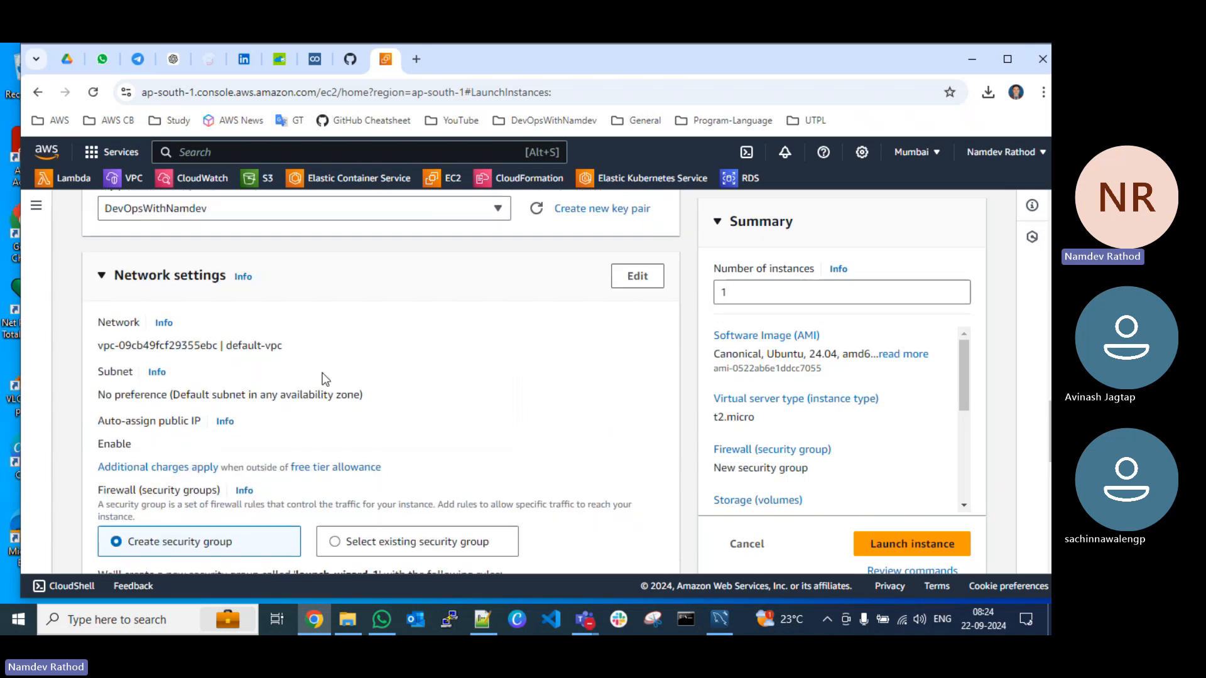
pyautogui.click(638, 277)
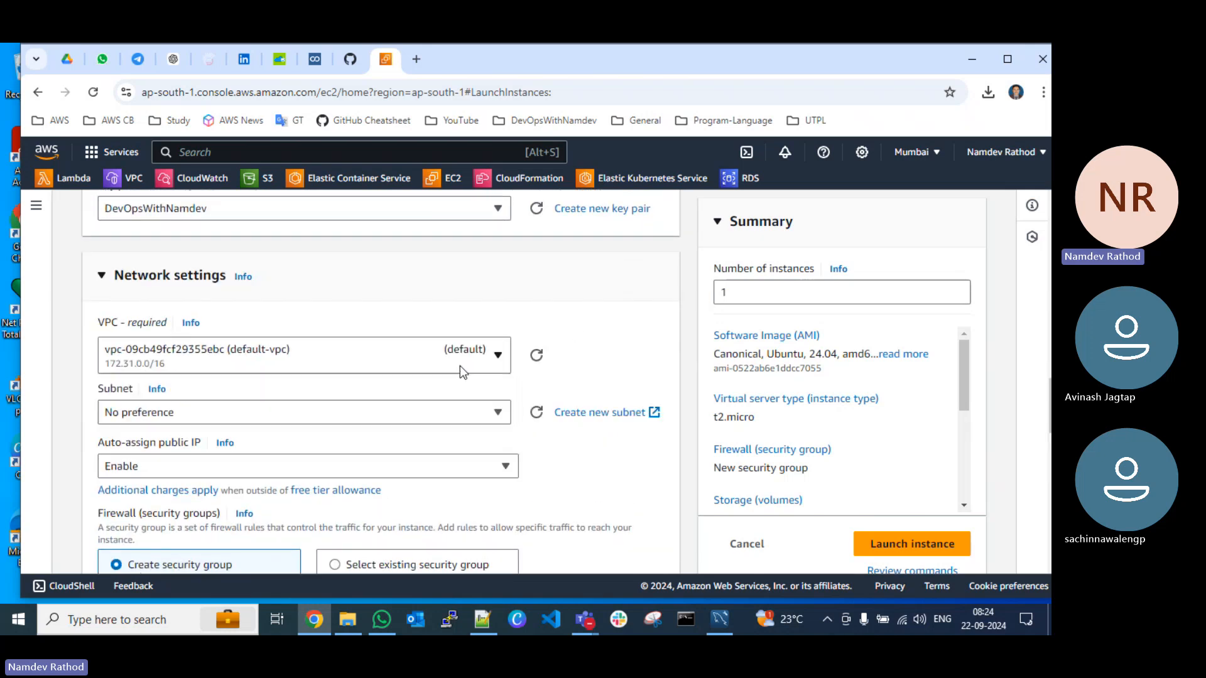
pyautogui.click(389, 358)
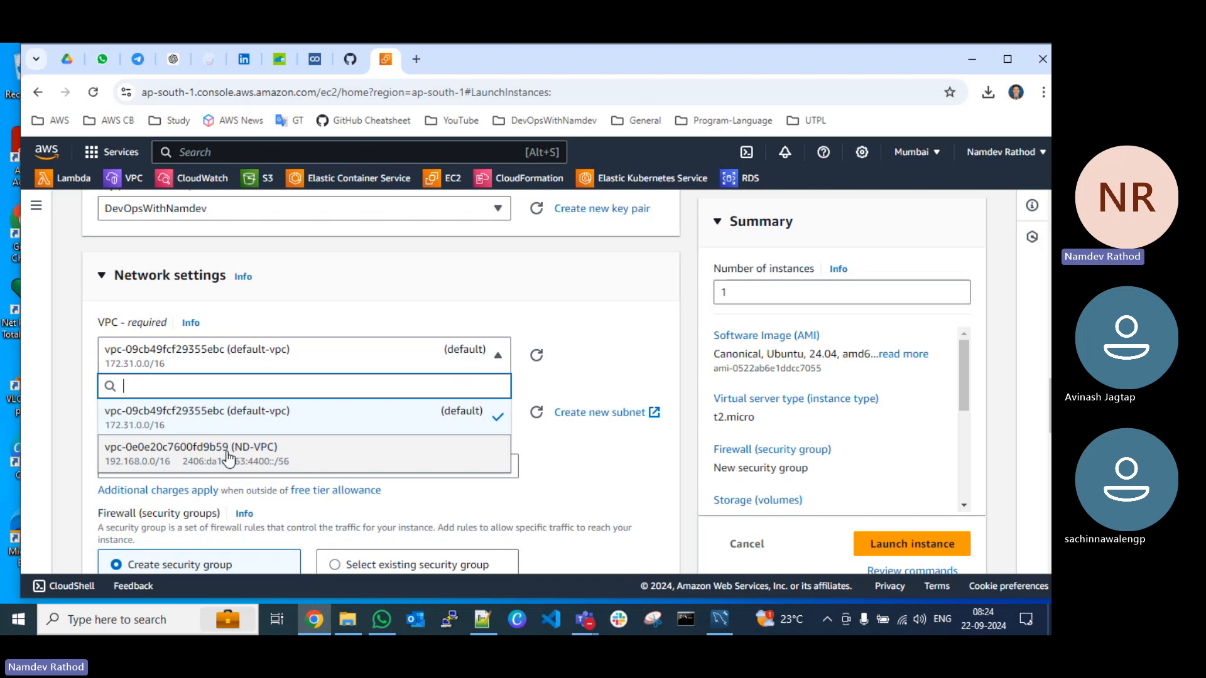
pyautogui.click(229, 454)
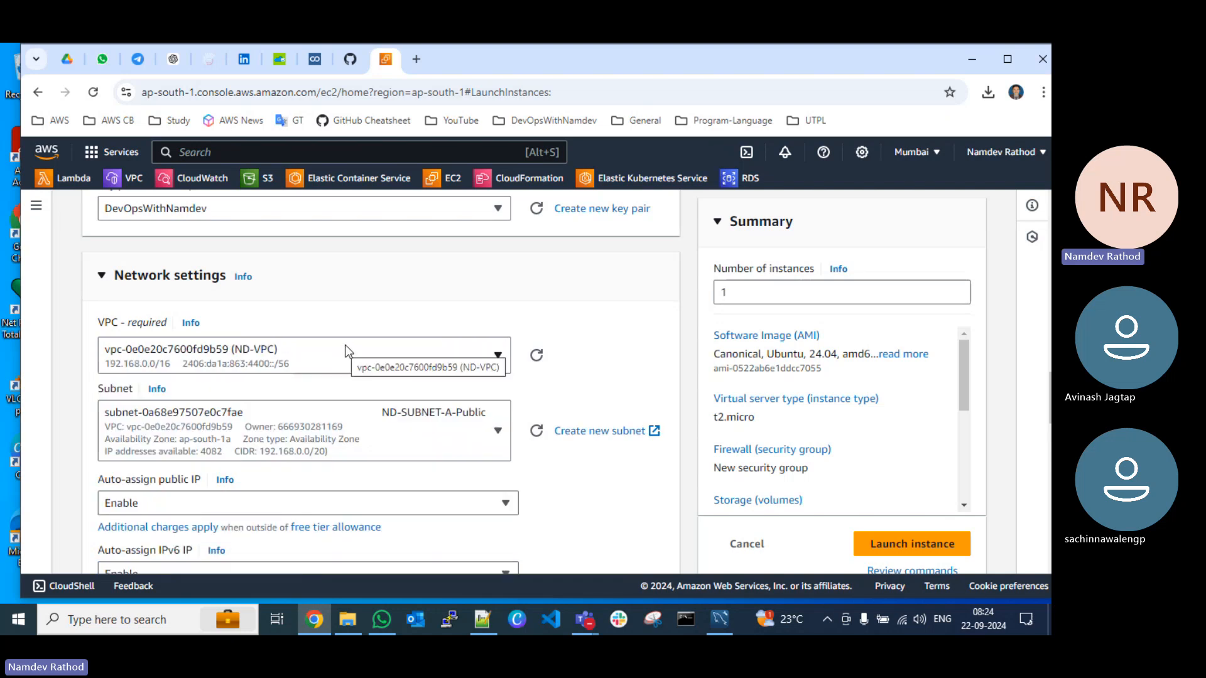
# Step: Assign the existing security group SG-DevOpsWithNamdev-EC2 to the new instance instead of creating a new one
pyautogui.scroll(-1, 347, 345)
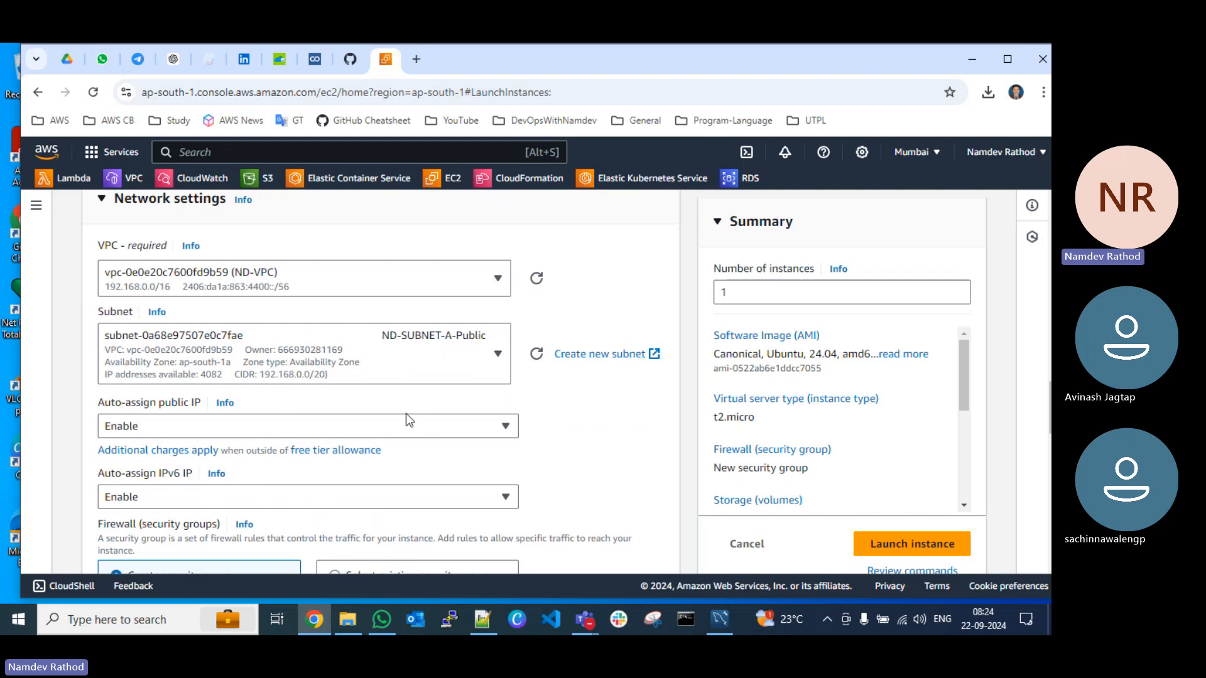
pyautogui.scroll(-3, 406, 414)
pyautogui.click(335, 345)
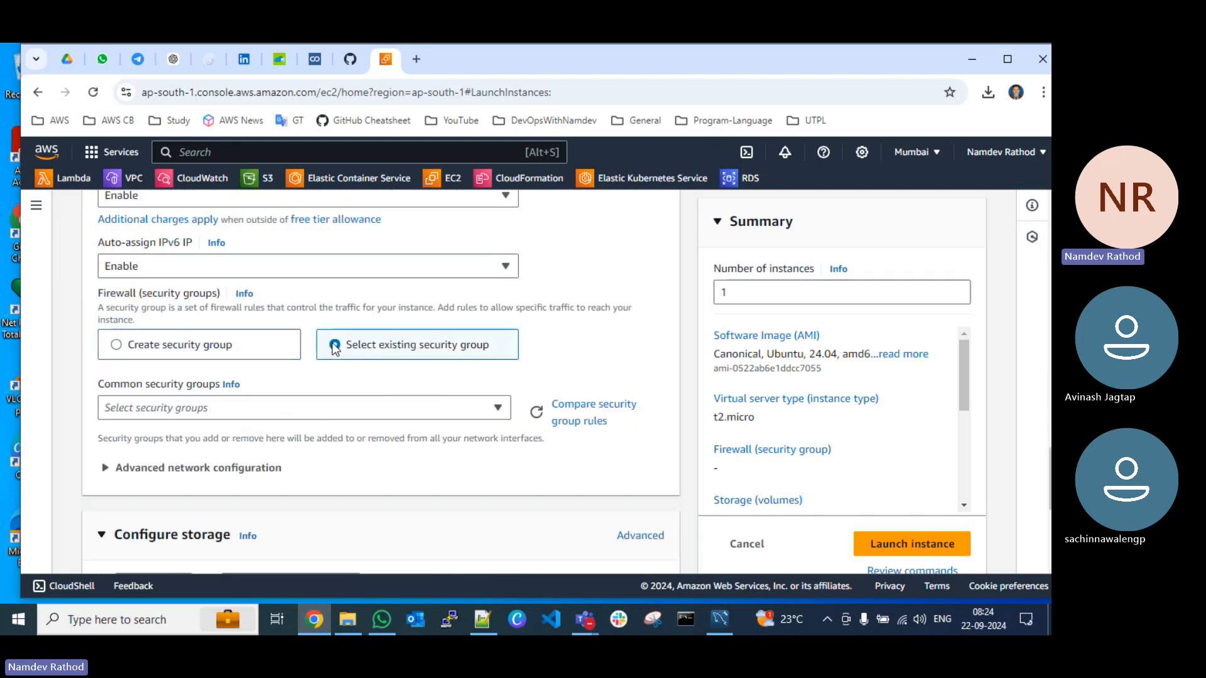
pyautogui.click(262, 408)
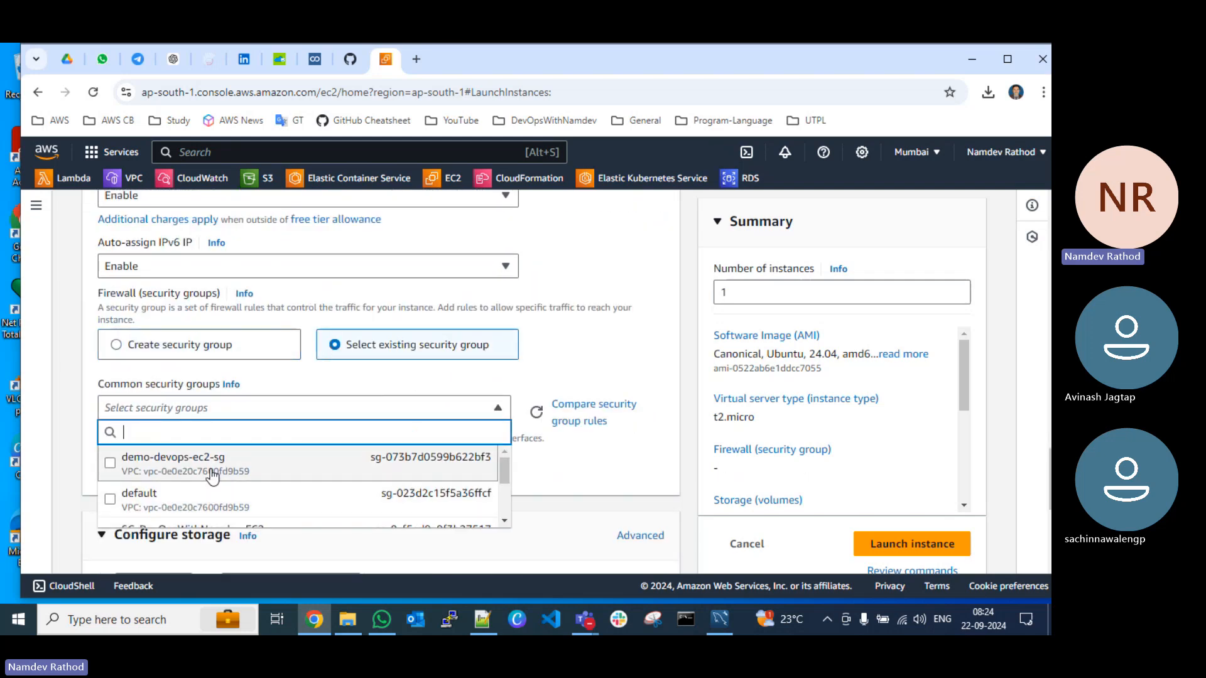
pyautogui.scroll(-1, 274, 421)
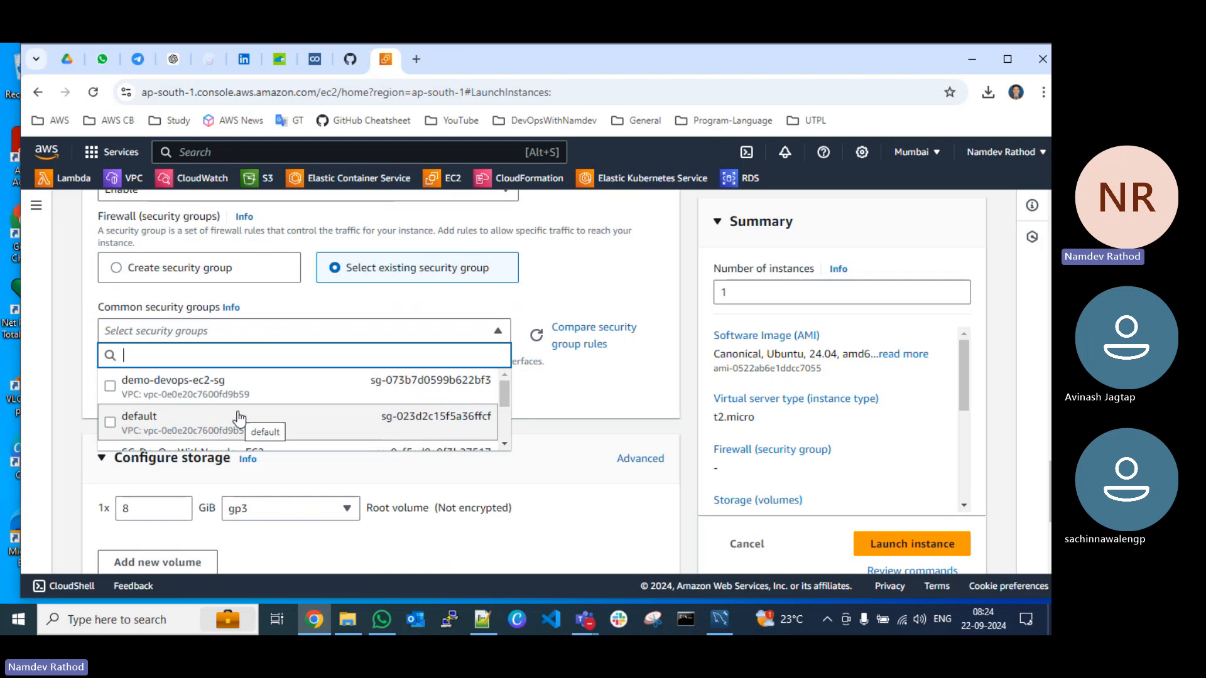
pyautogui.scroll(2, 239, 417)
pyautogui.scroll(2, 237, 416)
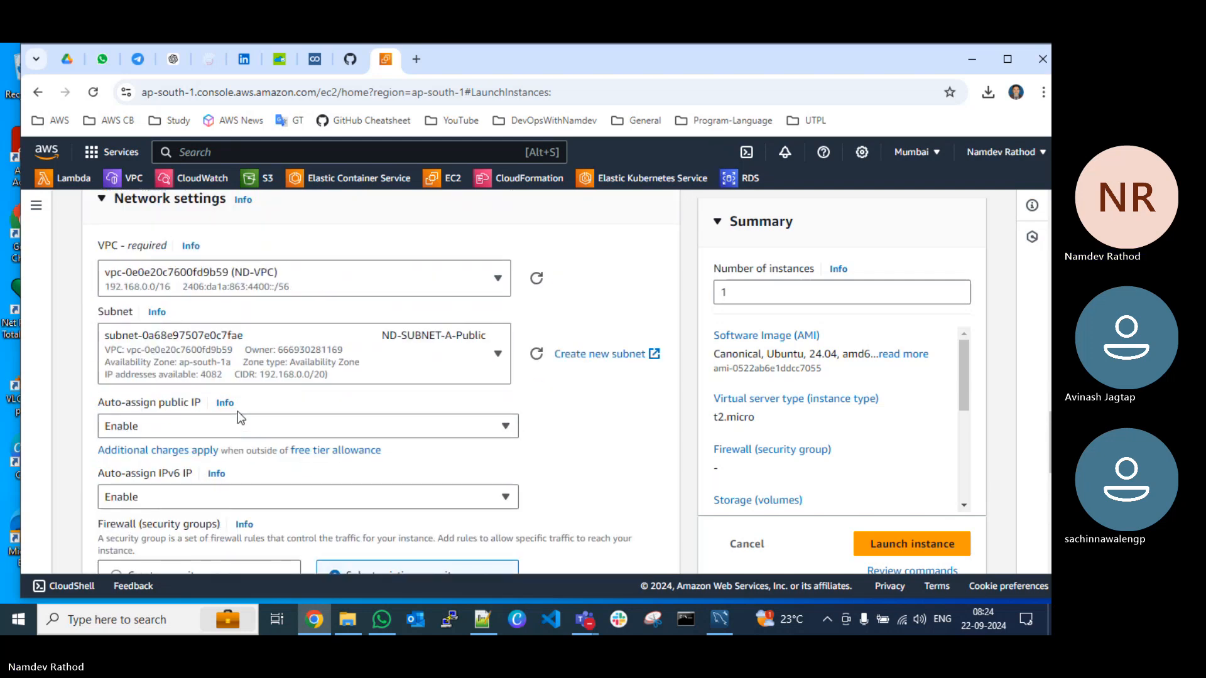
pyautogui.scroll(-3, 237, 417)
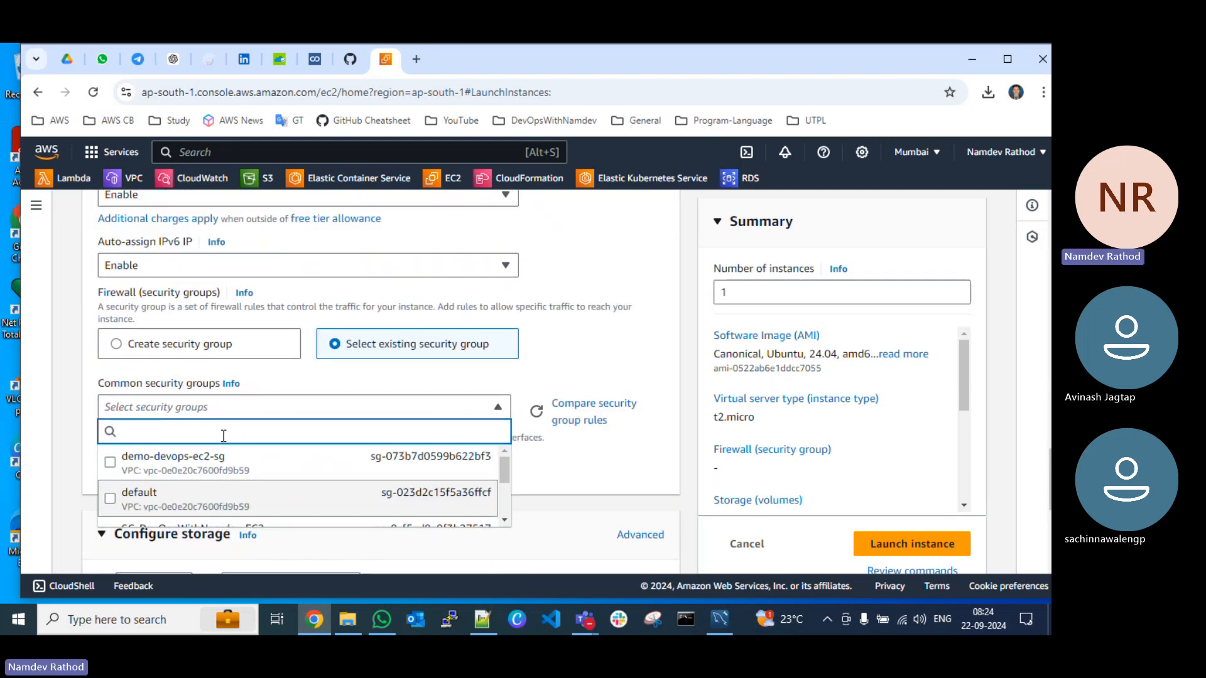
pyautogui.scroll(-2, 252, 389)
pyautogui.scroll(-3, 267, 342)
pyautogui.scroll(2, 264, 342)
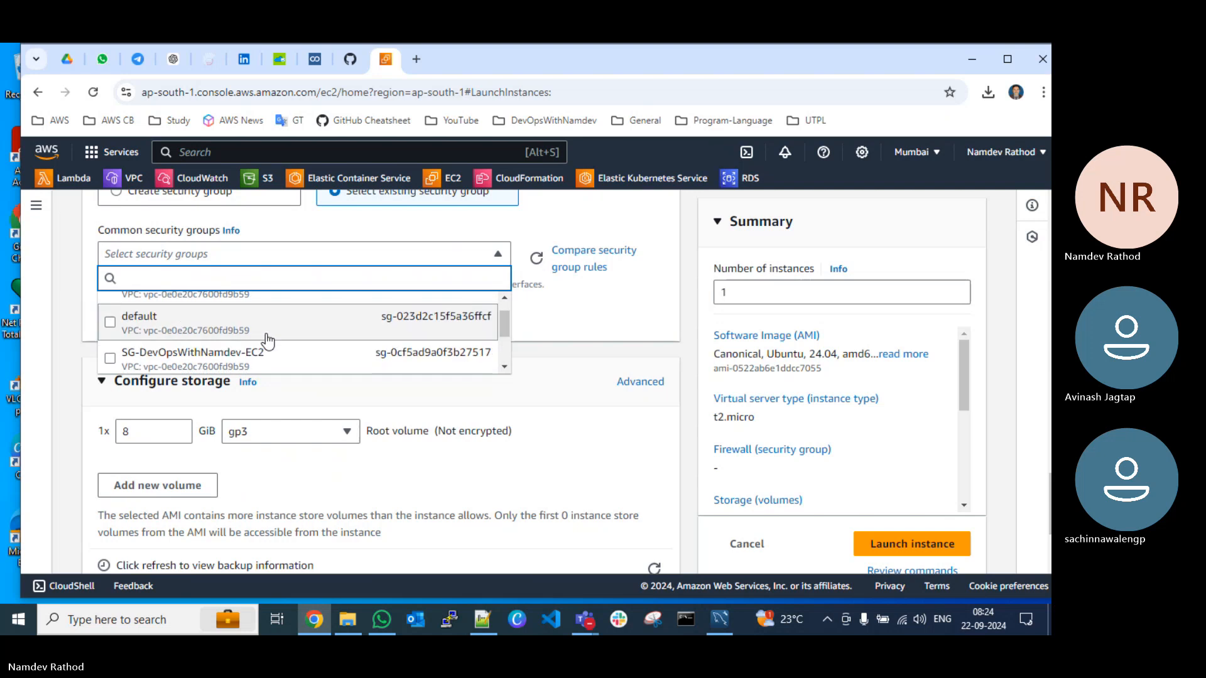
pyautogui.click(266, 357)
pyautogui.click(536, 304)
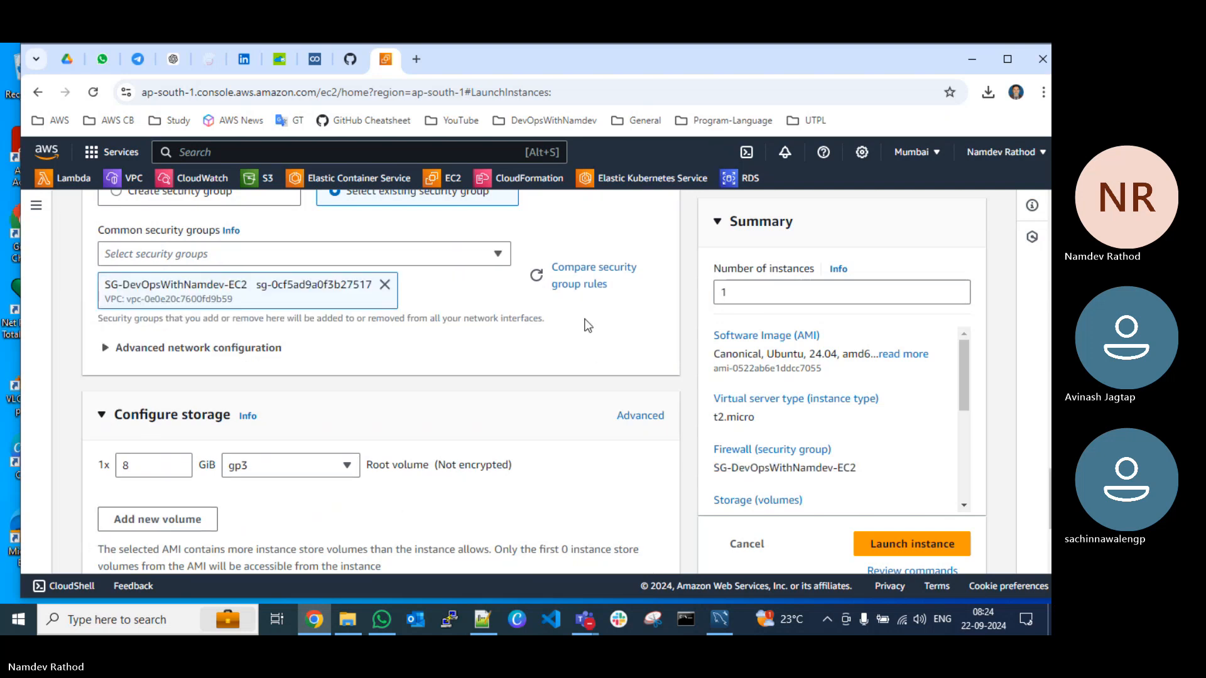
# Step: Launch the instance with the default storage, open it in the instance list and refresh its status
pyautogui.scroll(-2, 362, 382)
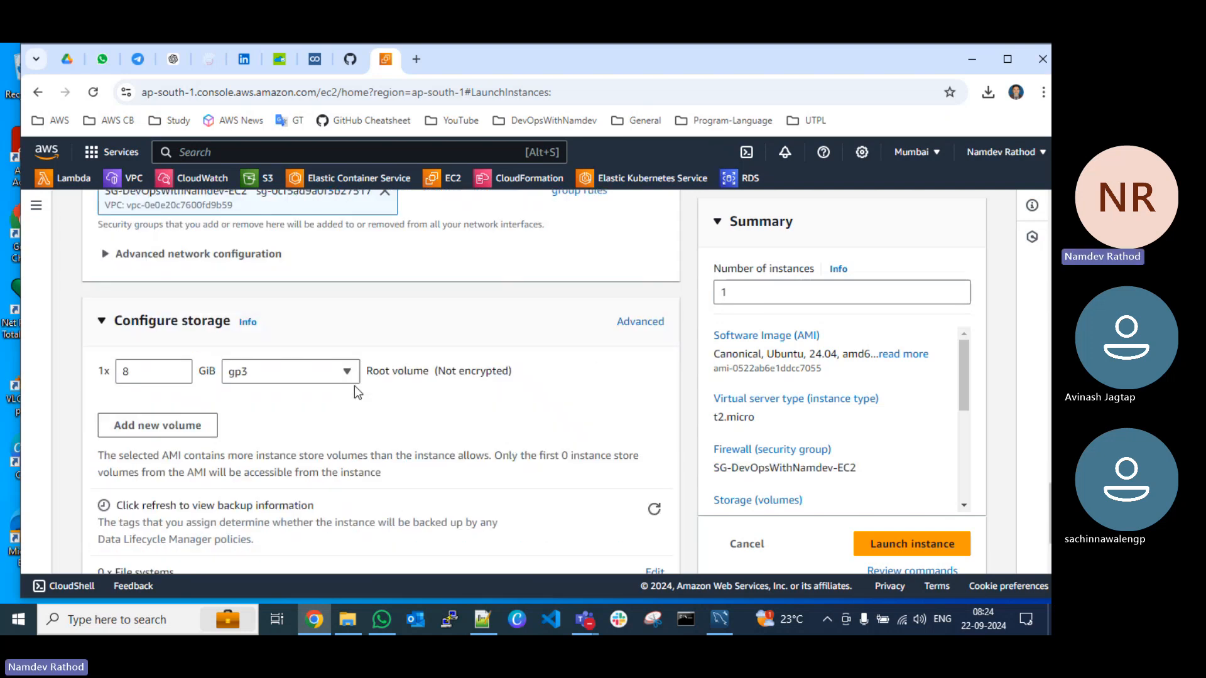
pyautogui.scroll(-1, 228, 345)
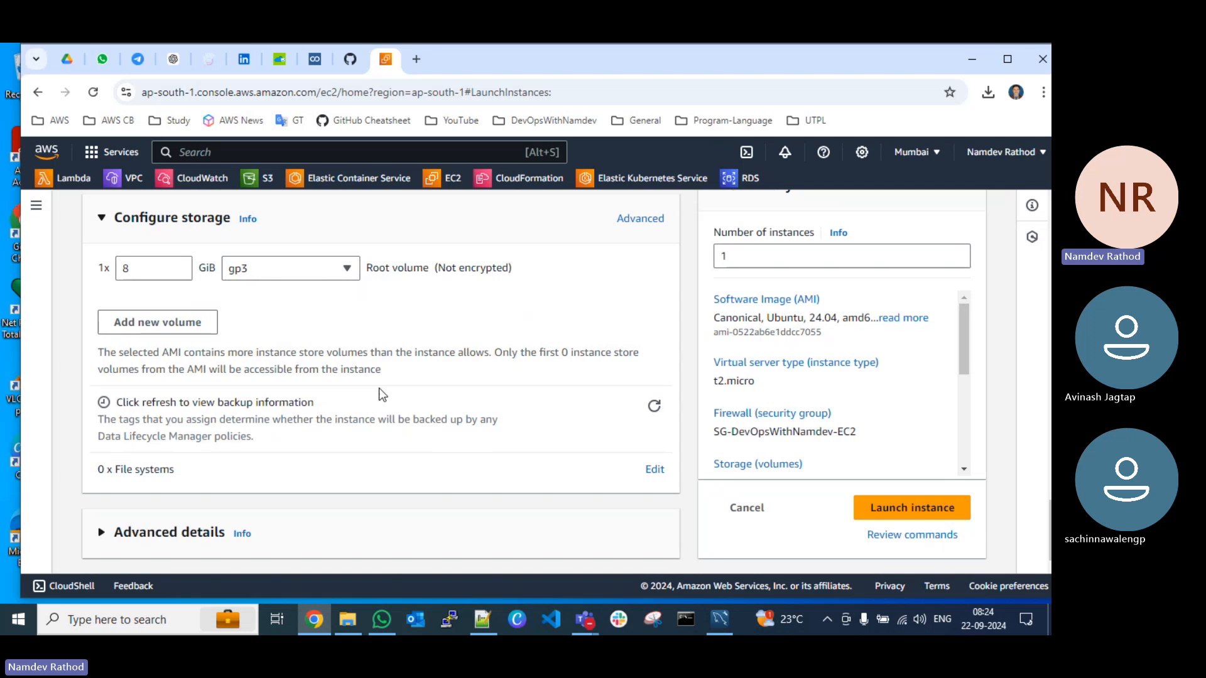
pyautogui.click(874, 507)
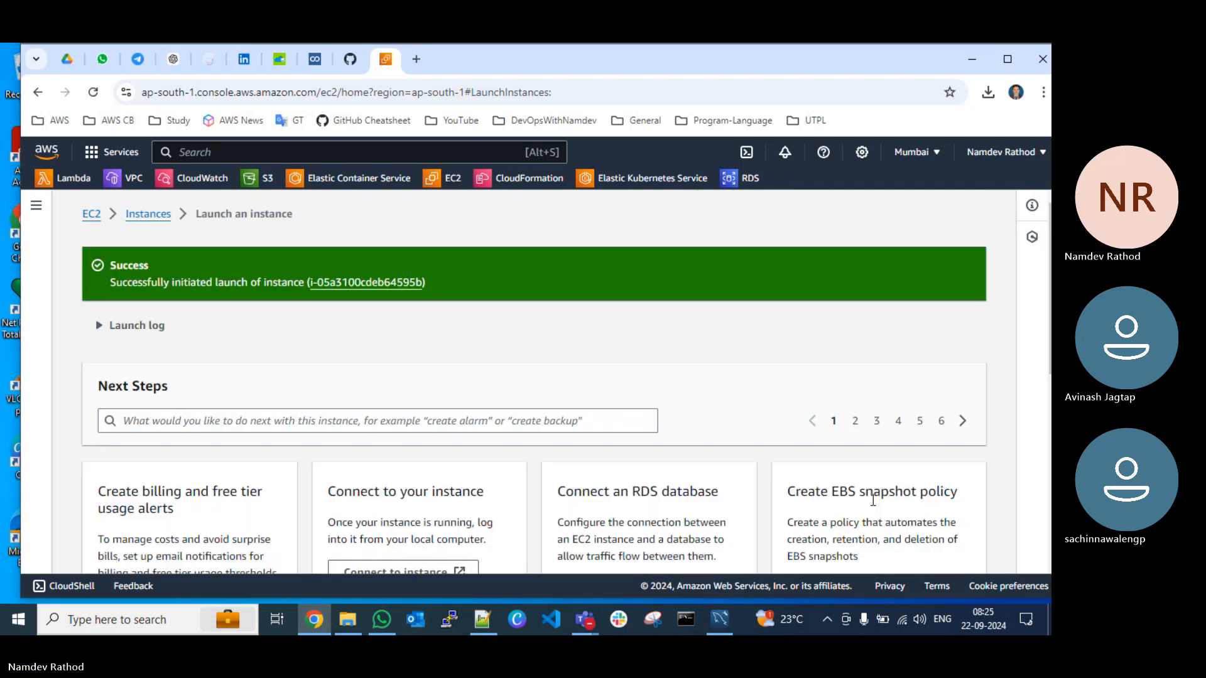
pyautogui.click(348, 284)
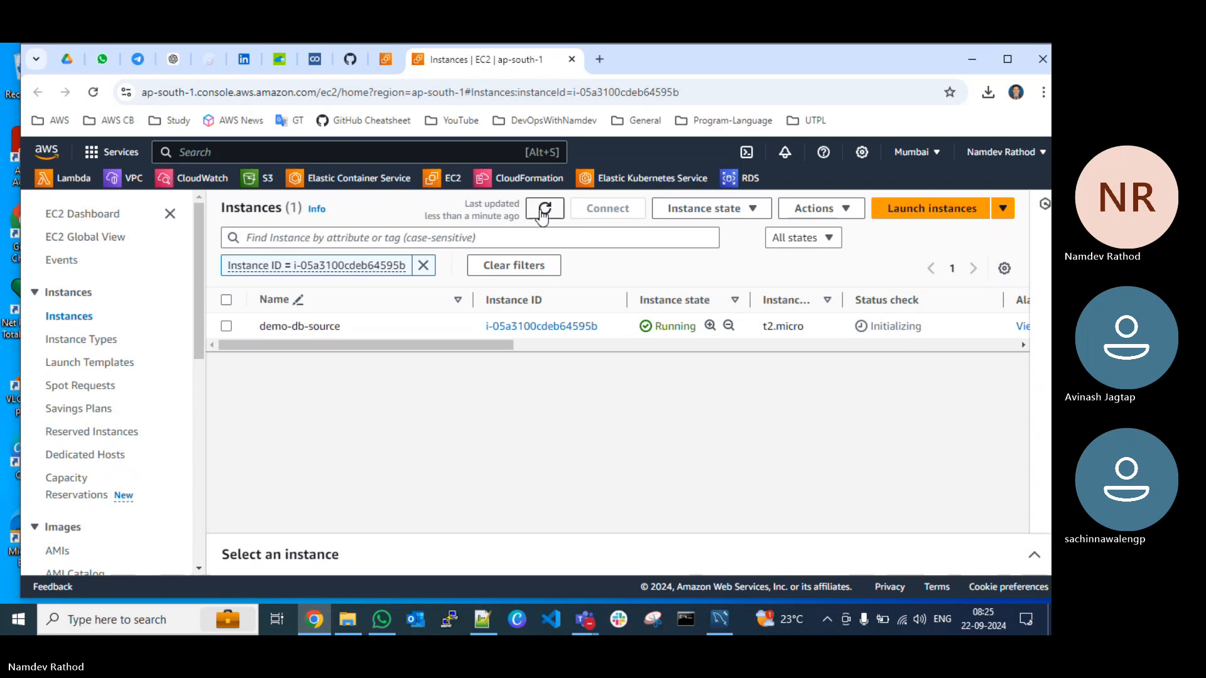
pyautogui.click(544, 208)
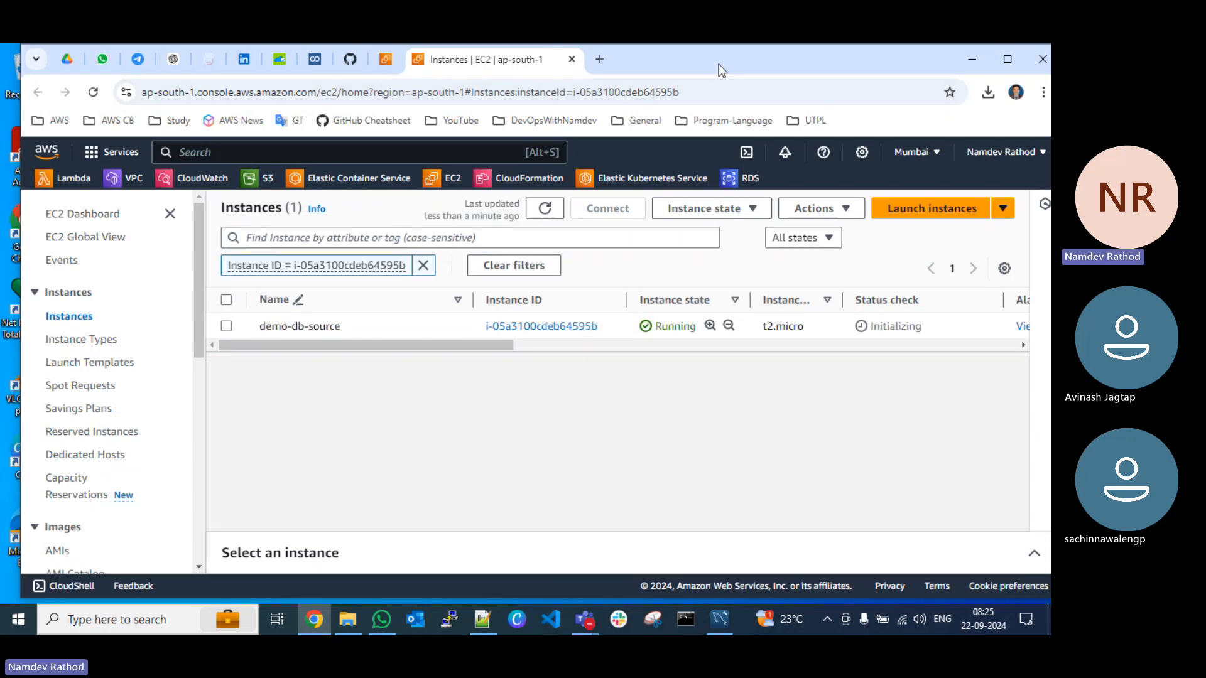
# Step: Open the RDS console in a separate browser tab and start creating a database from its DB instances list
pyautogui.rightClick(735, 180)
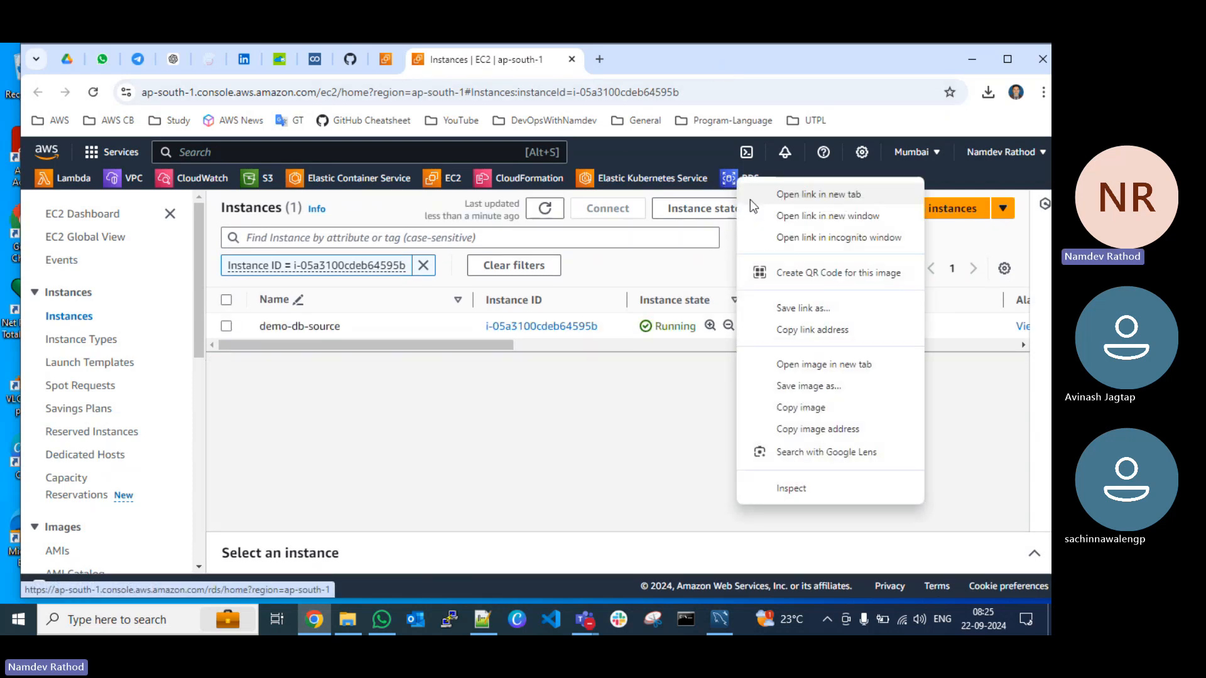
pyautogui.click(779, 194)
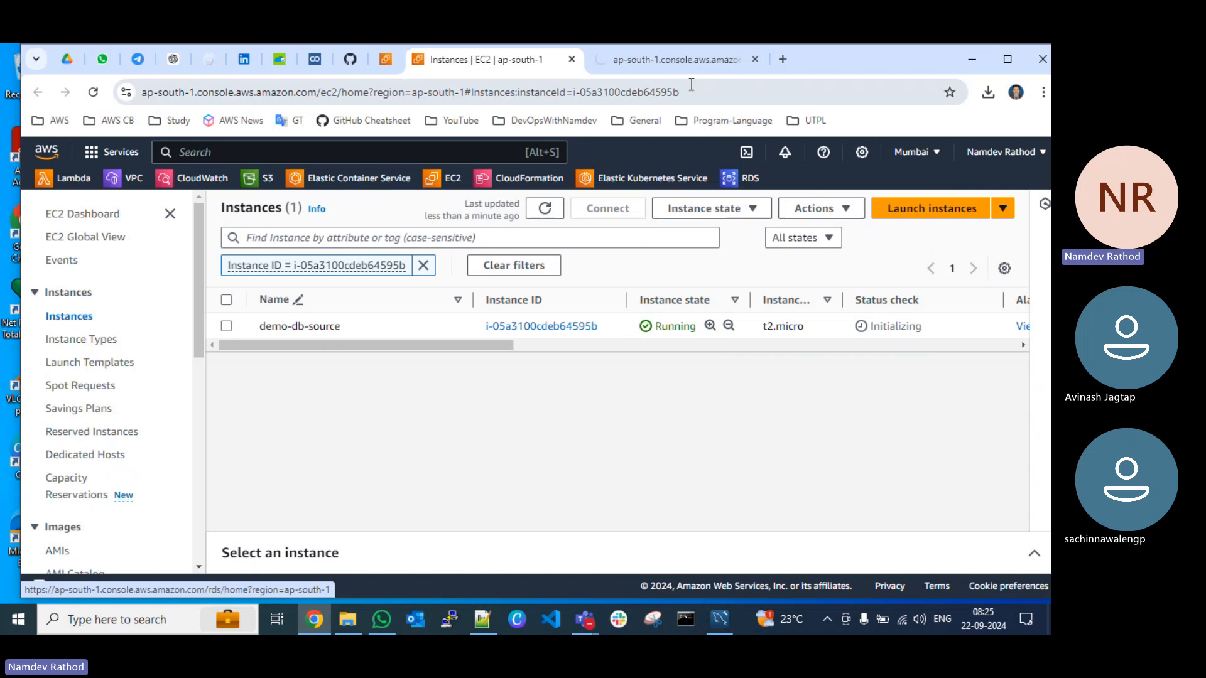
pyautogui.click(683, 63)
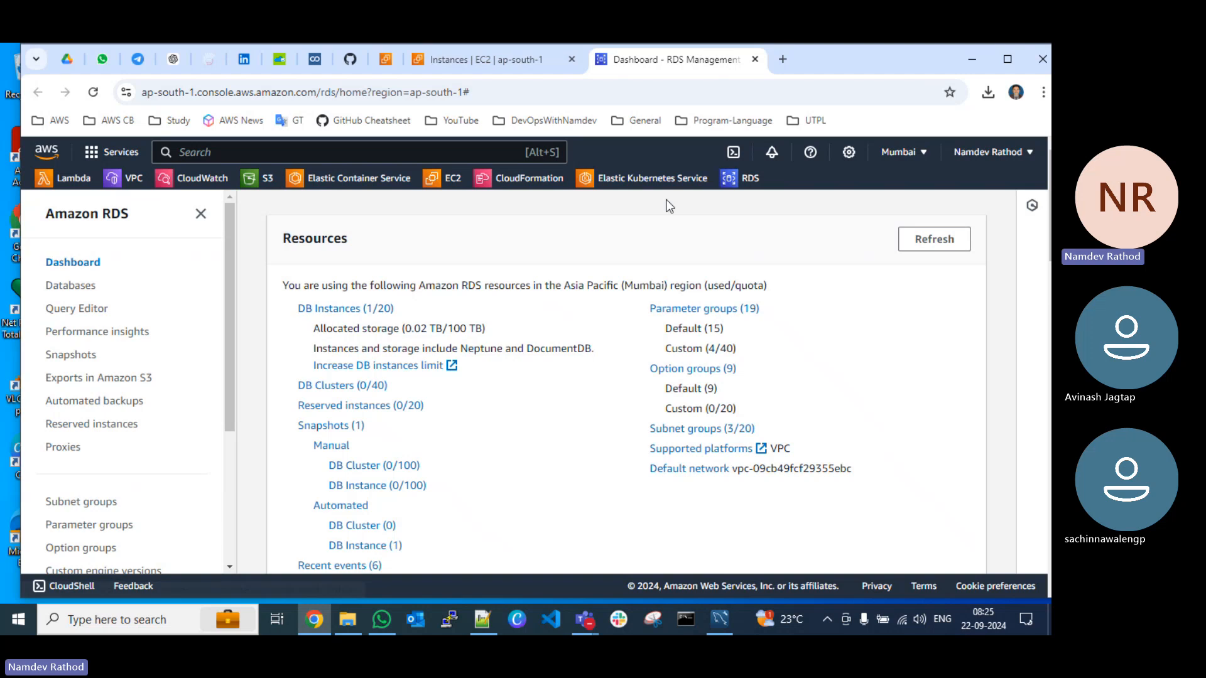
pyautogui.click(338, 313)
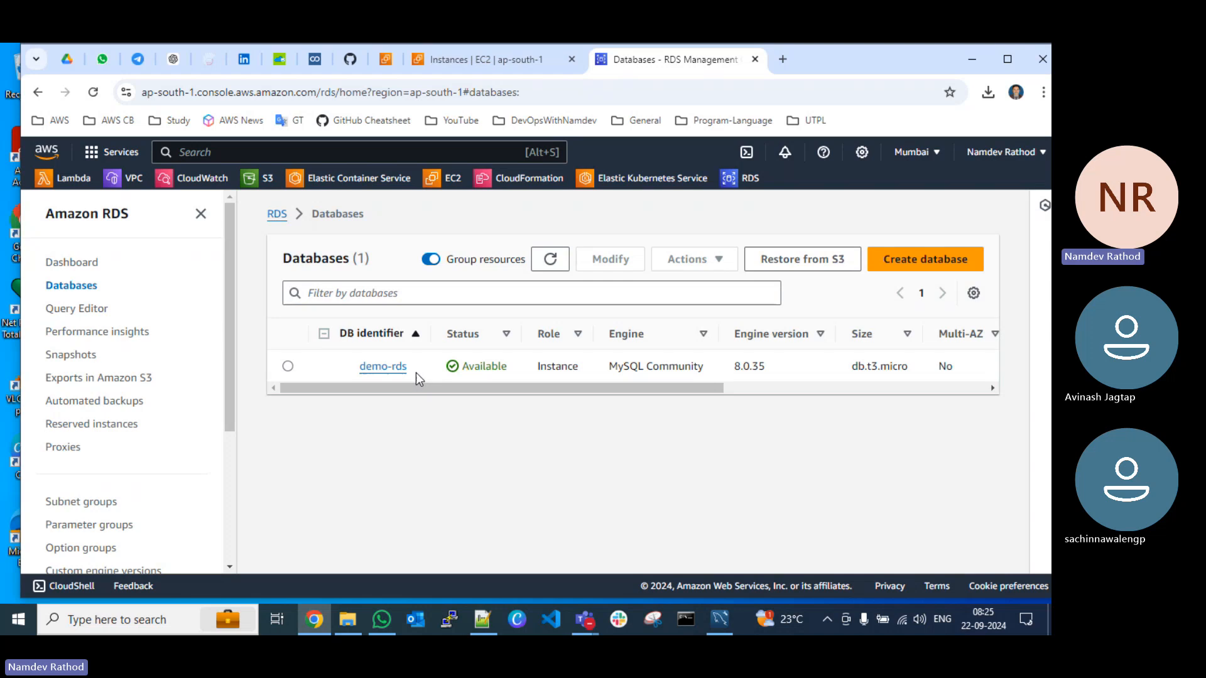
pyautogui.click(916, 264)
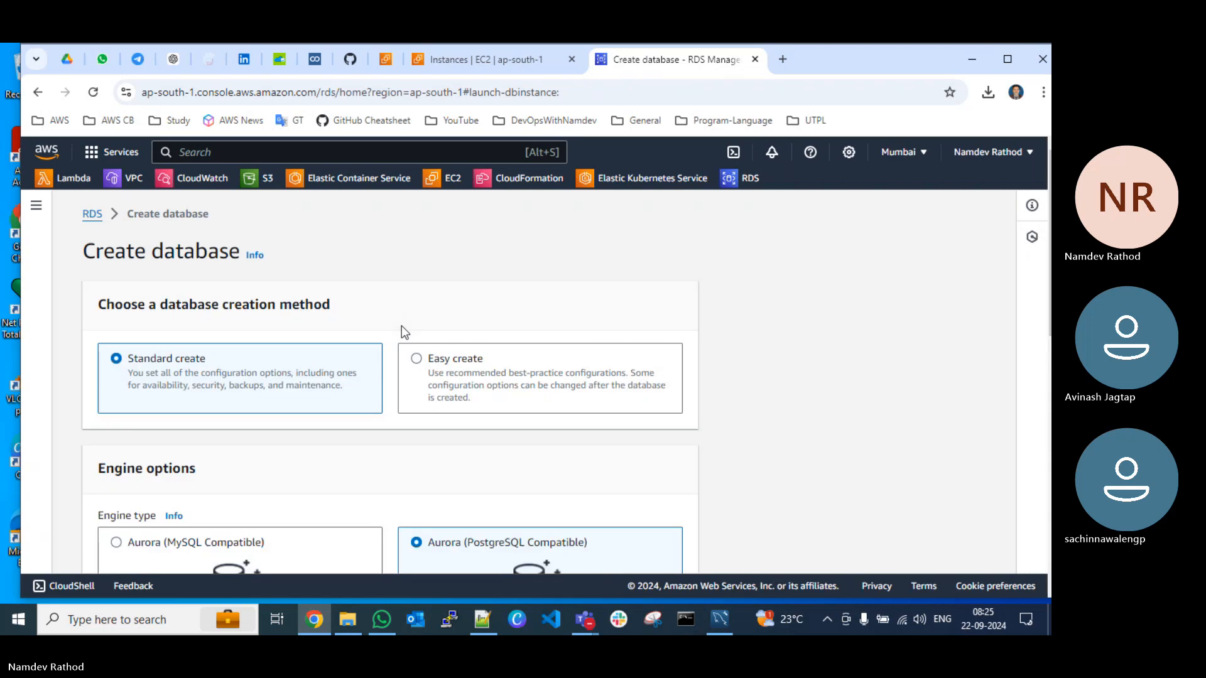
# Step: Select MySQL as the database engine type and dismiss the engine's information pane
pyautogui.scroll(-2, 328, 391)
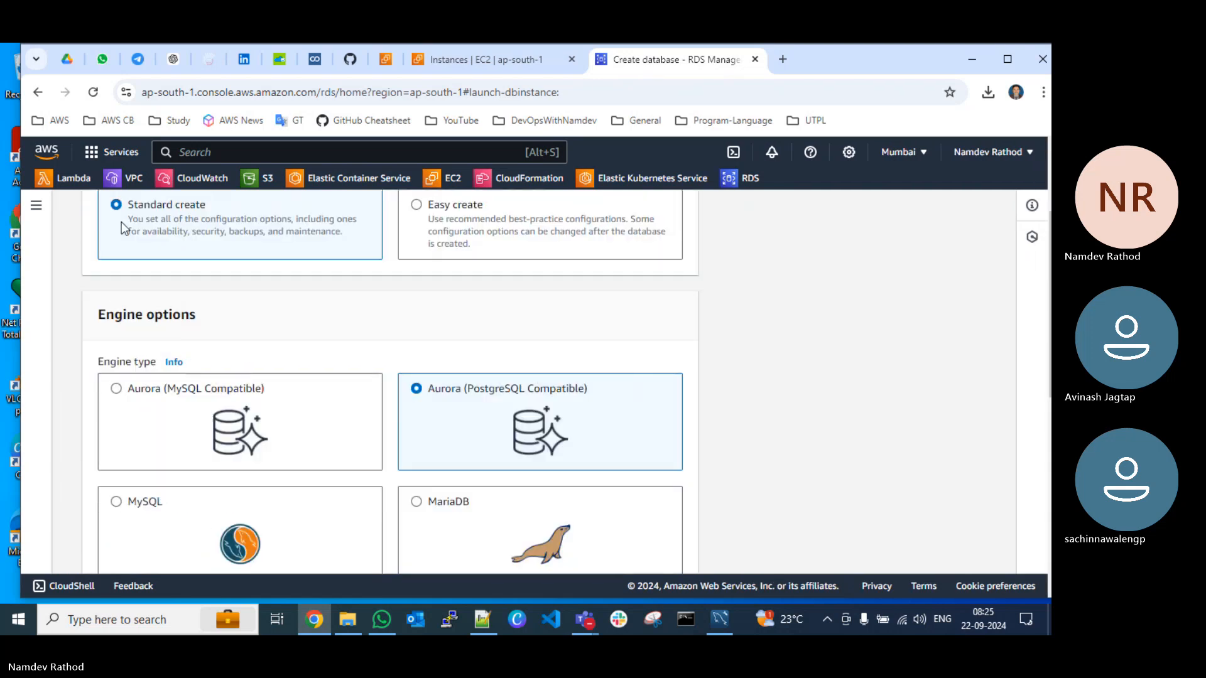
pyautogui.scroll(-3, 108, 331)
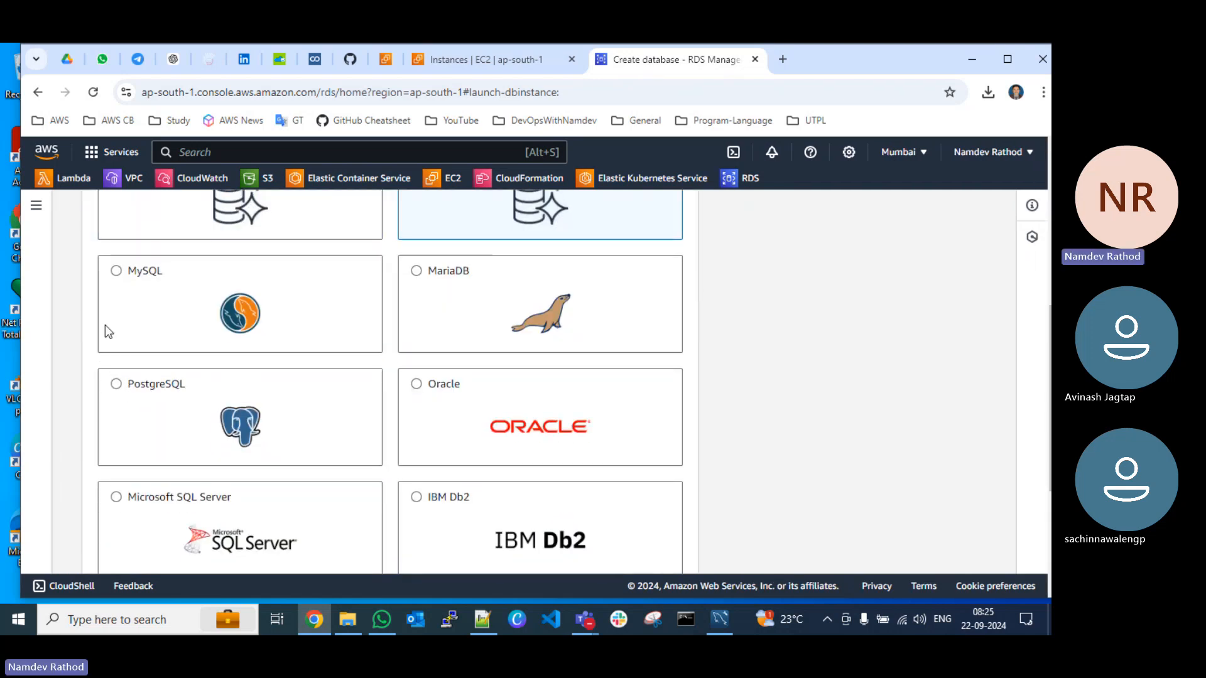
pyautogui.click(116, 272)
pyautogui.scroll(-1, 1030, 283)
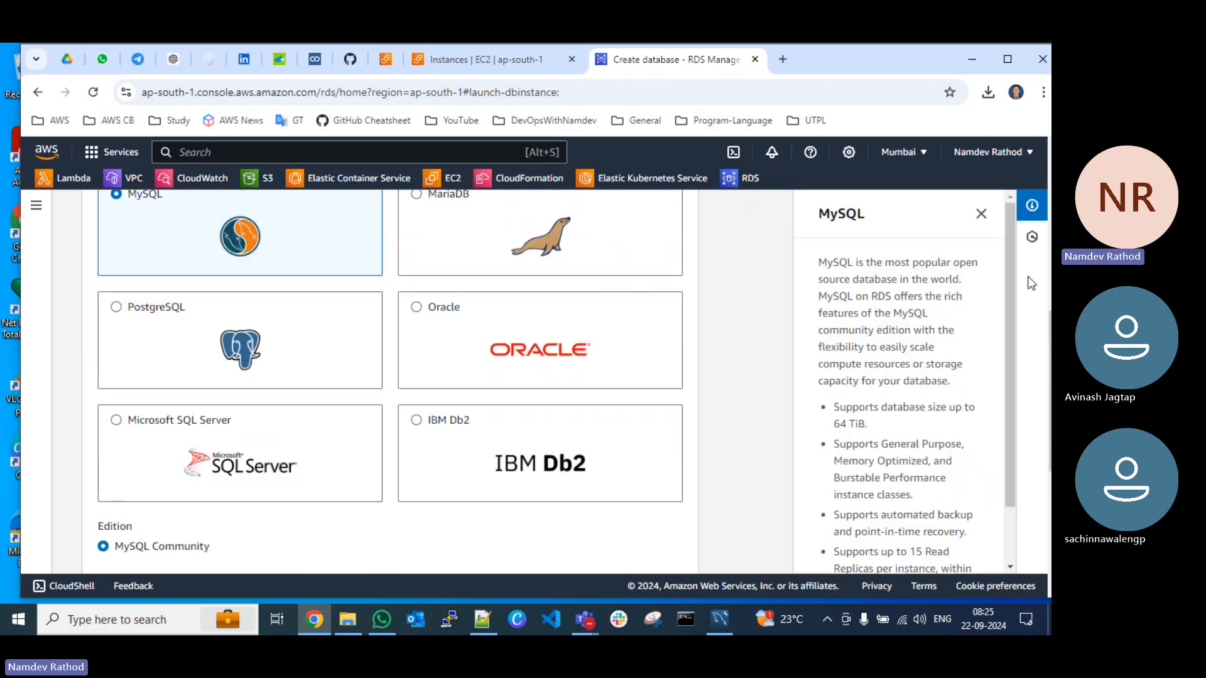
pyautogui.click(980, 214)
# Step: Set the database's deployment option to Single DB instance
pyautogui.scroll(-2, 360, 417)
pyautogui.scroll(-1, 255, 424)
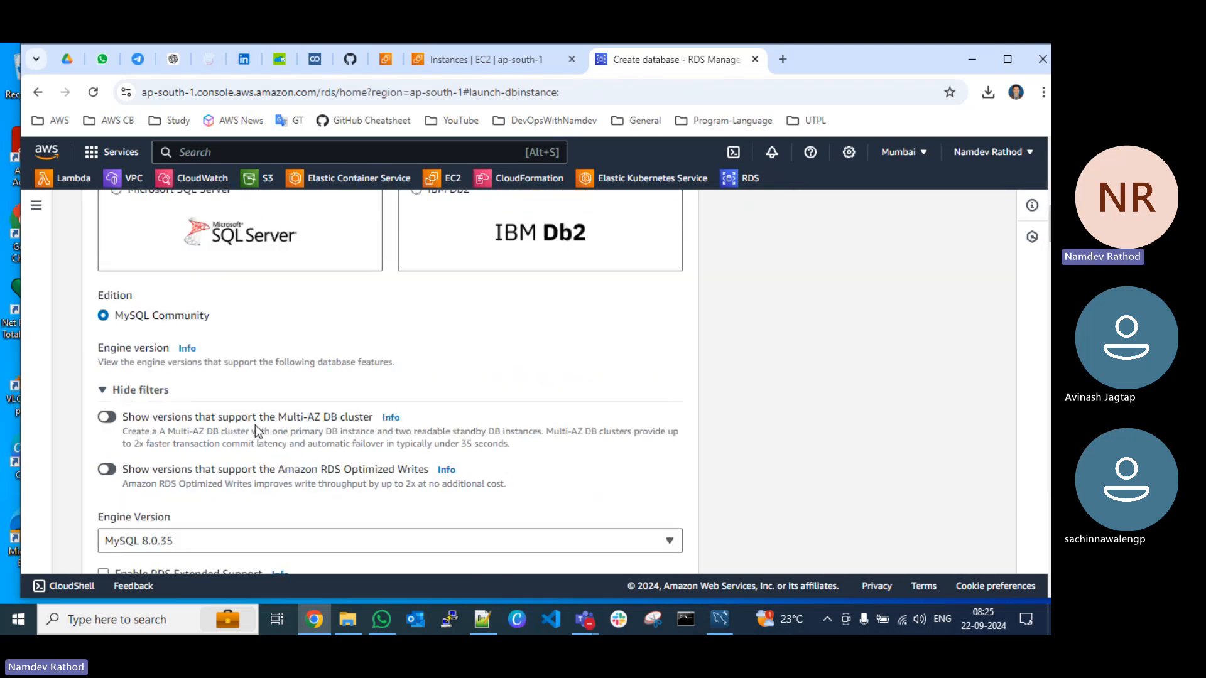
pyautogui.scroll(-3, 228, 415)
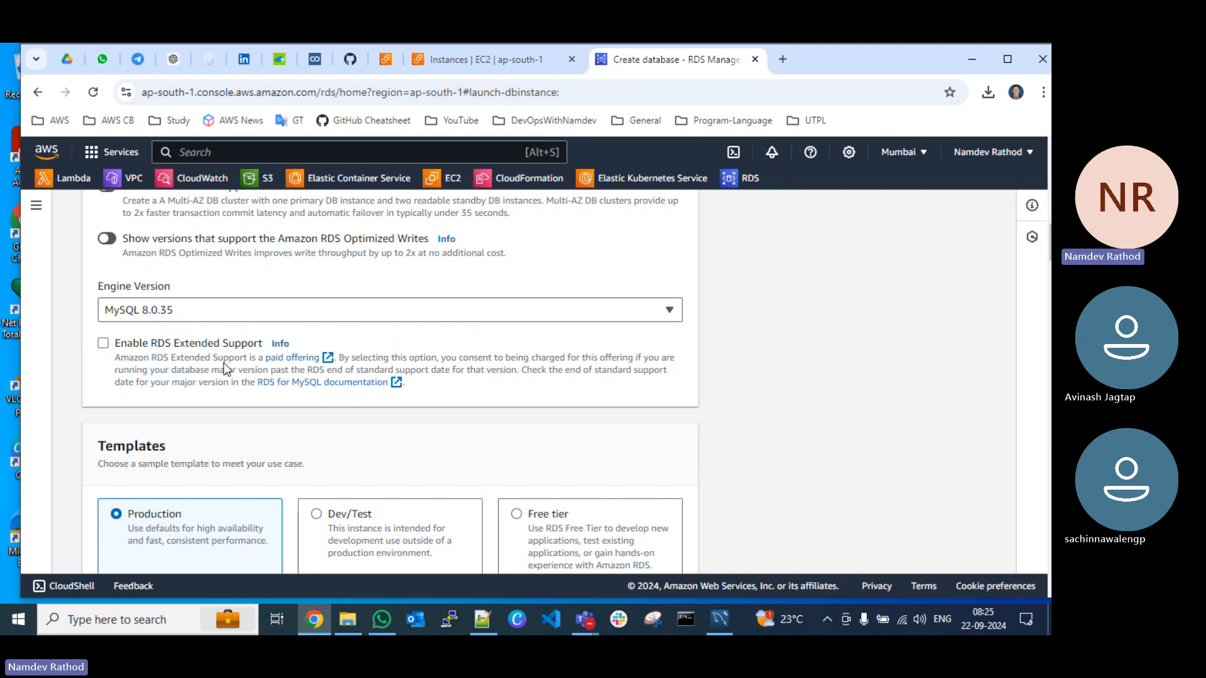
pyautogui.scroll(-4, 224, 363)
pyautogui.scroll(-1, 219, 376)
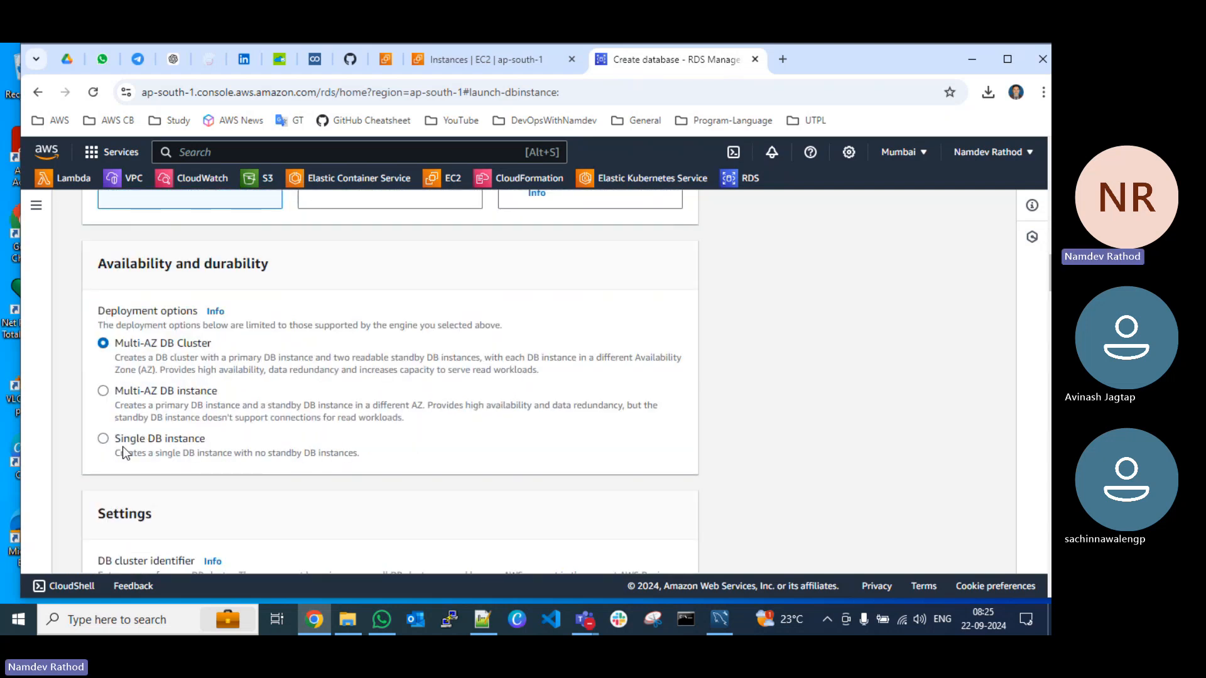
pyautogui.click(104, 441)
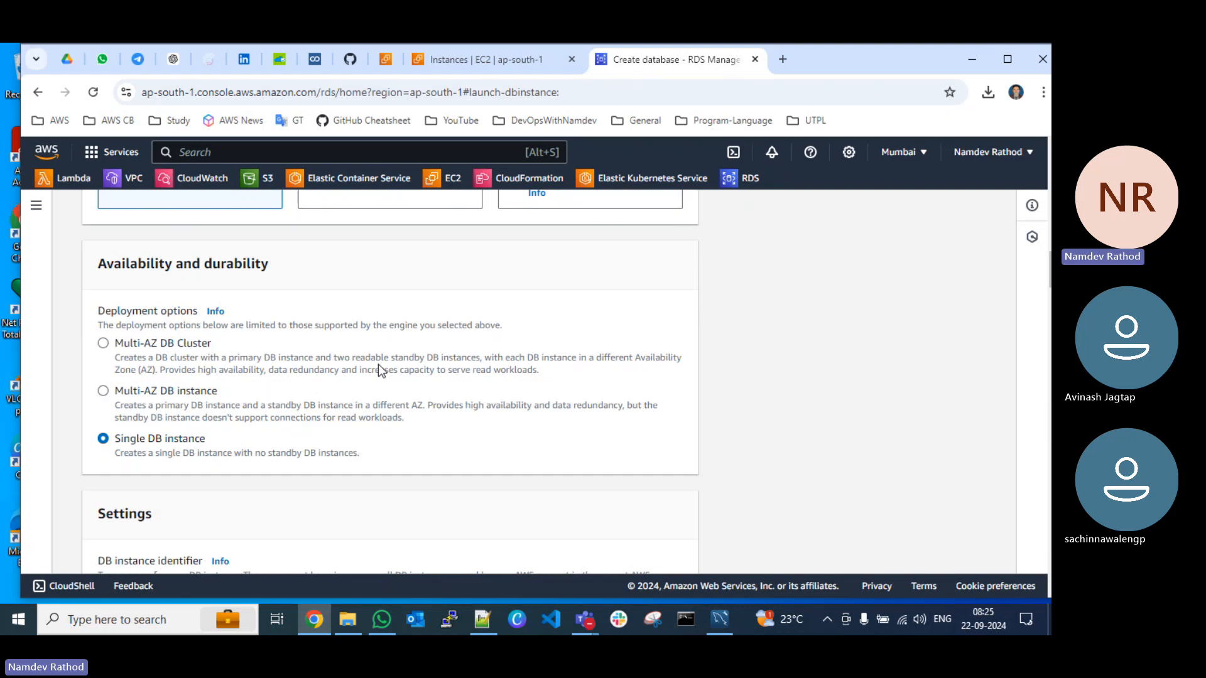
# Step: Replace the default DB instance identifier with "demo-db-target"
pyautogui.scroll(-3, 191, 371)
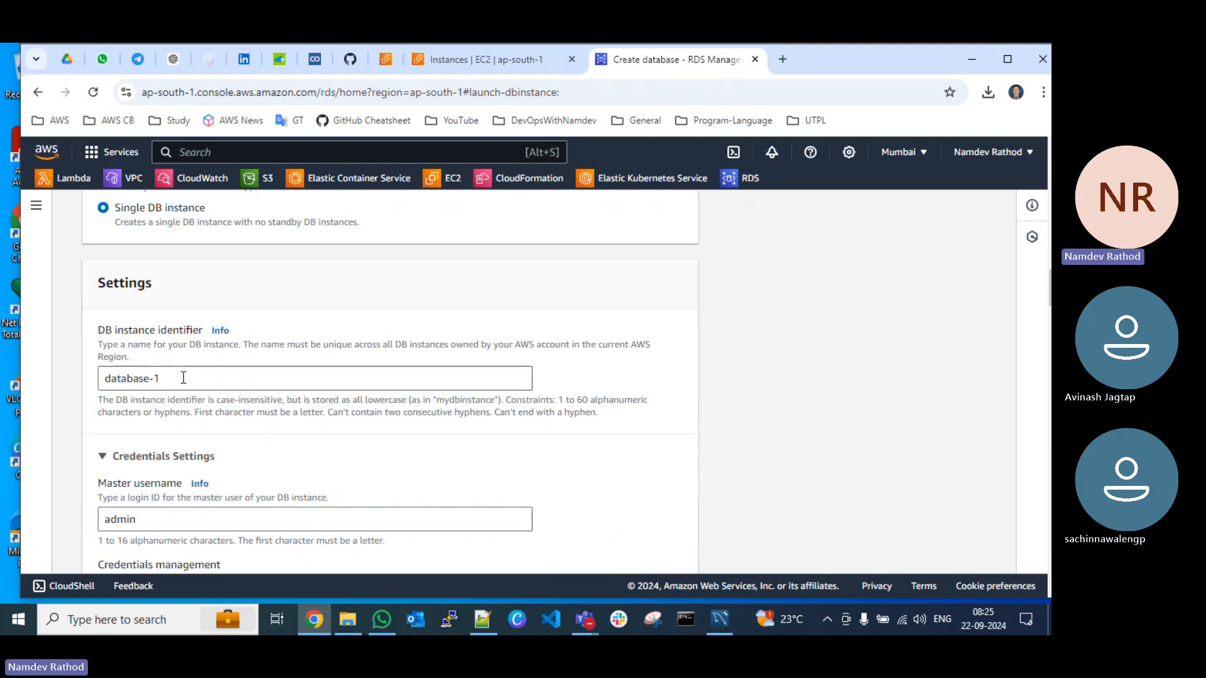
pyautogui.tripleClick(123, 377)
pyautogui.press('BackSpace')
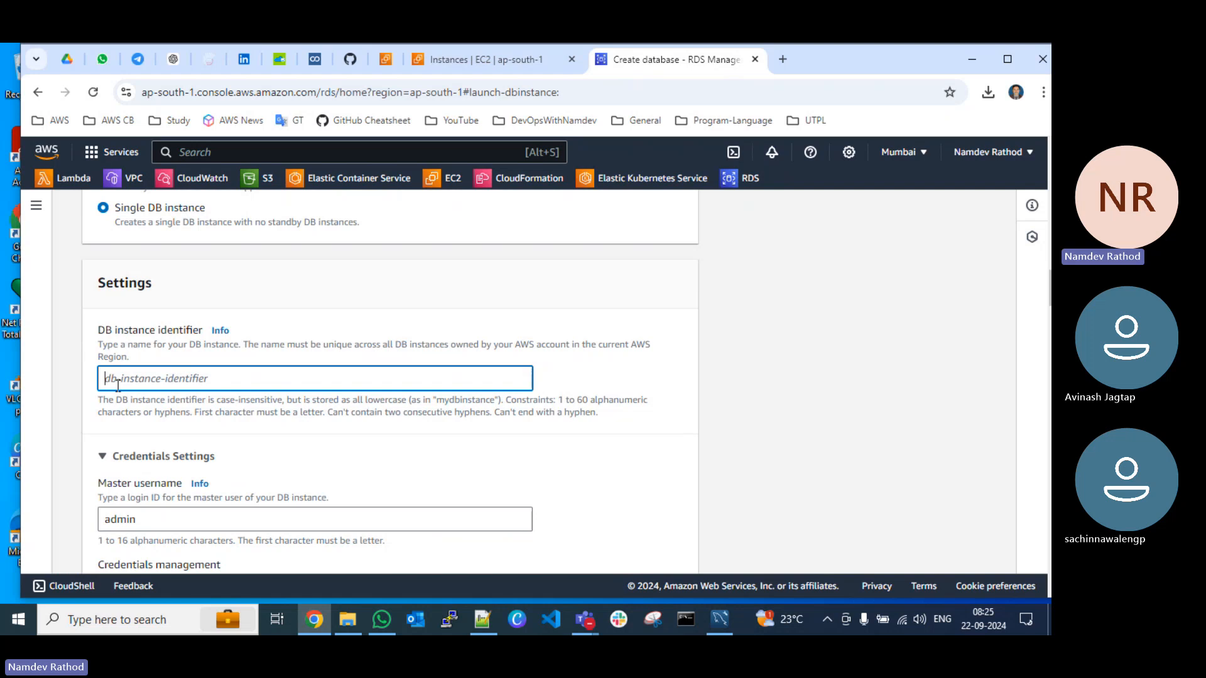
pyautogui.write('demo')
pyautogui.press('BackSpace')
pyautogui.press('BackSpace')
pyautogui.press('BackSpace')
pyautogui.write('demo-db-target')
# Step: Set the DB instance class category to Burstable classes (includes t classes)
pyautogui.scroll(-4, 251, 395)
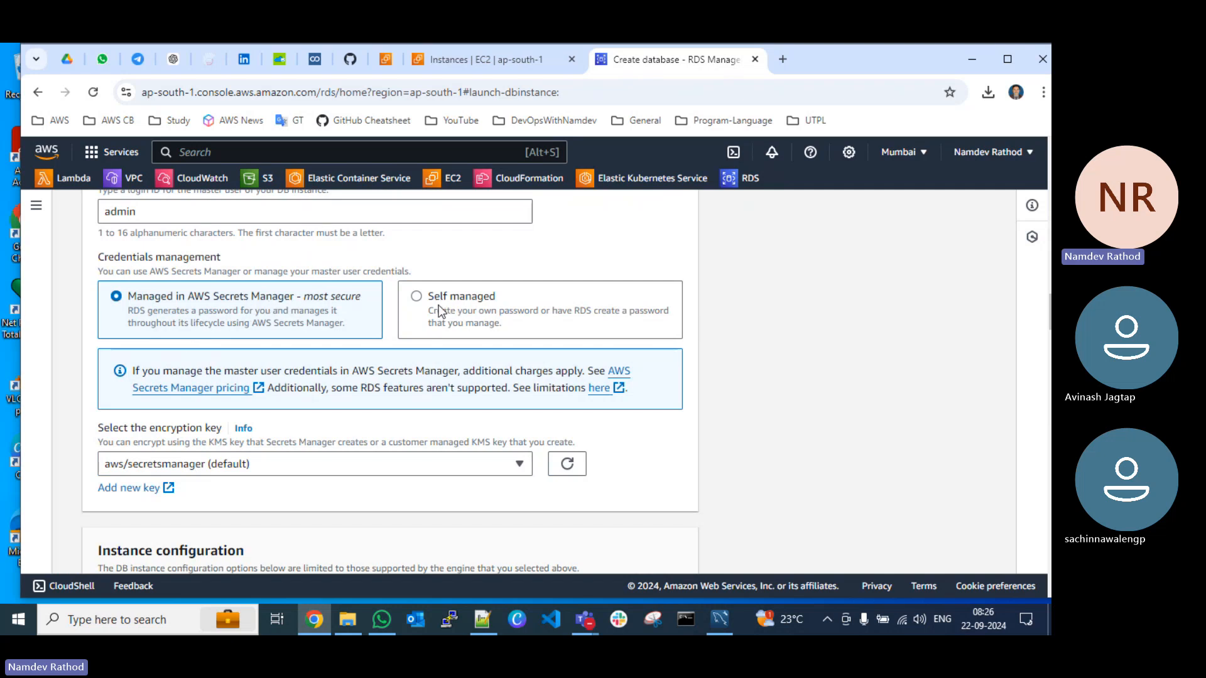
pyautogui.scroll(-3, 245, 387)
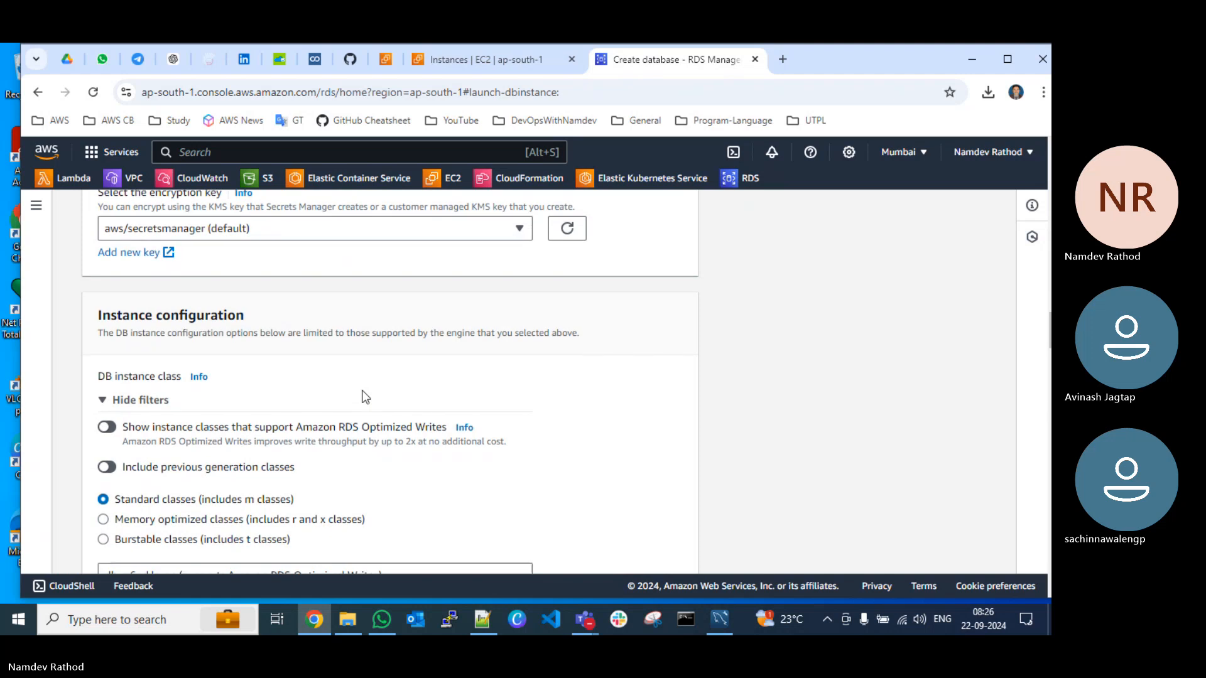
pyautogui.scroll(-3, 366, 397)
pyautogui.click(211, 390)
pyautogui.scroll(-2, 235, 390)
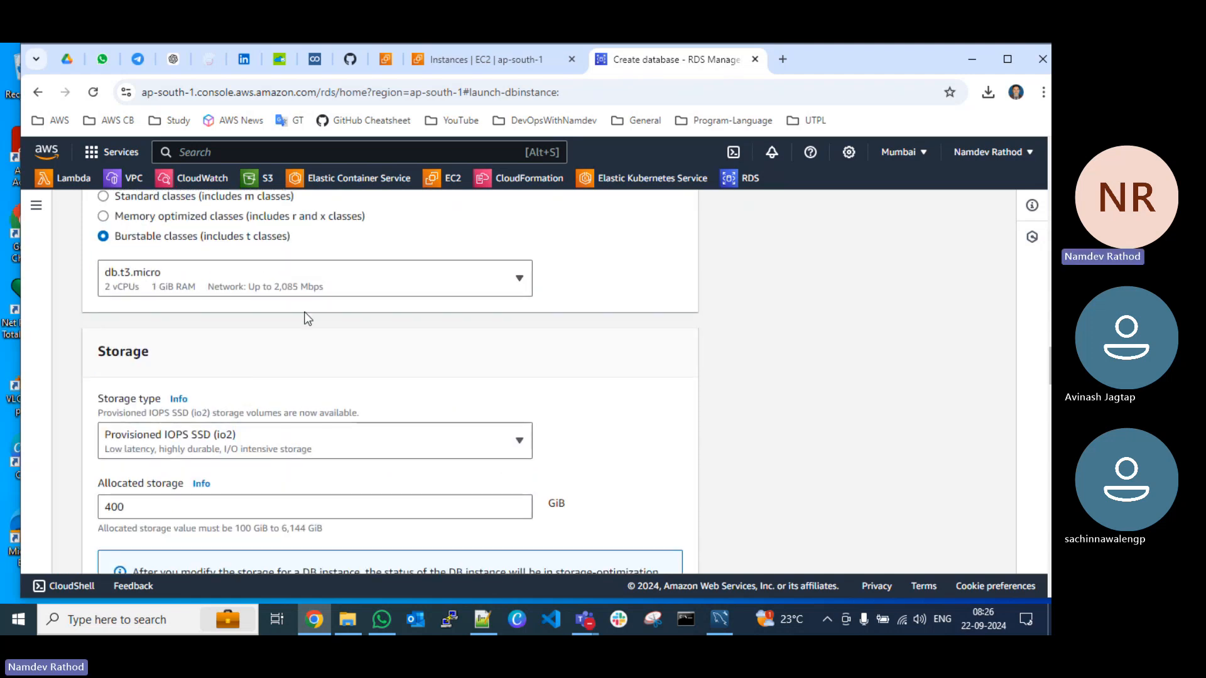
# Step: Set the storage type to General Purpose SSD (gp3) with 20 GiB of allocated storage
pyautogui.scroll(-1, 403, 385)
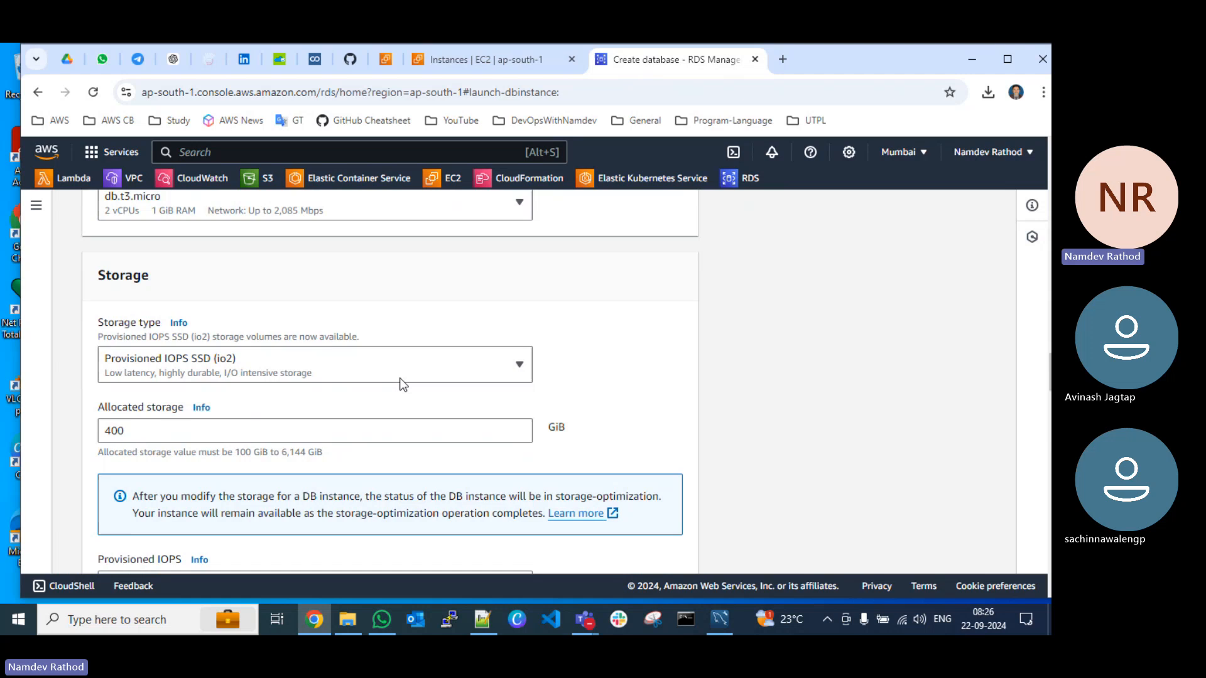
pyautogui.click(277, 368)
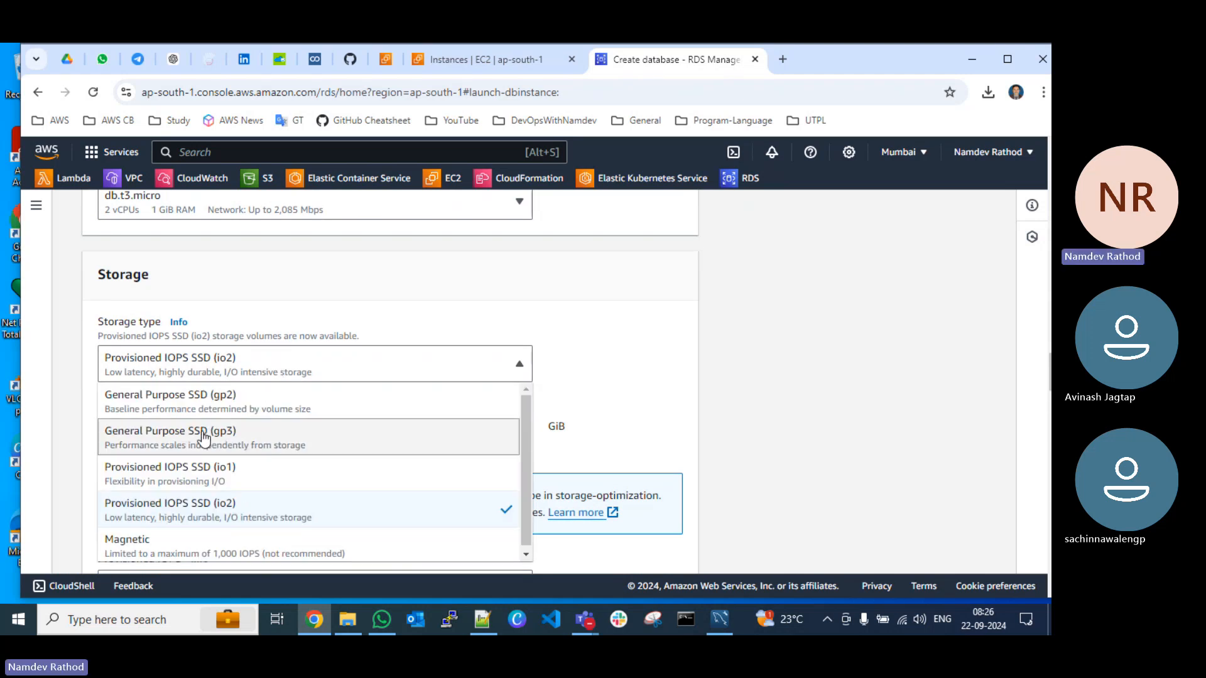
pyautogui.click(204, 435)
pyautogui.scroll(-2, 392, 300)
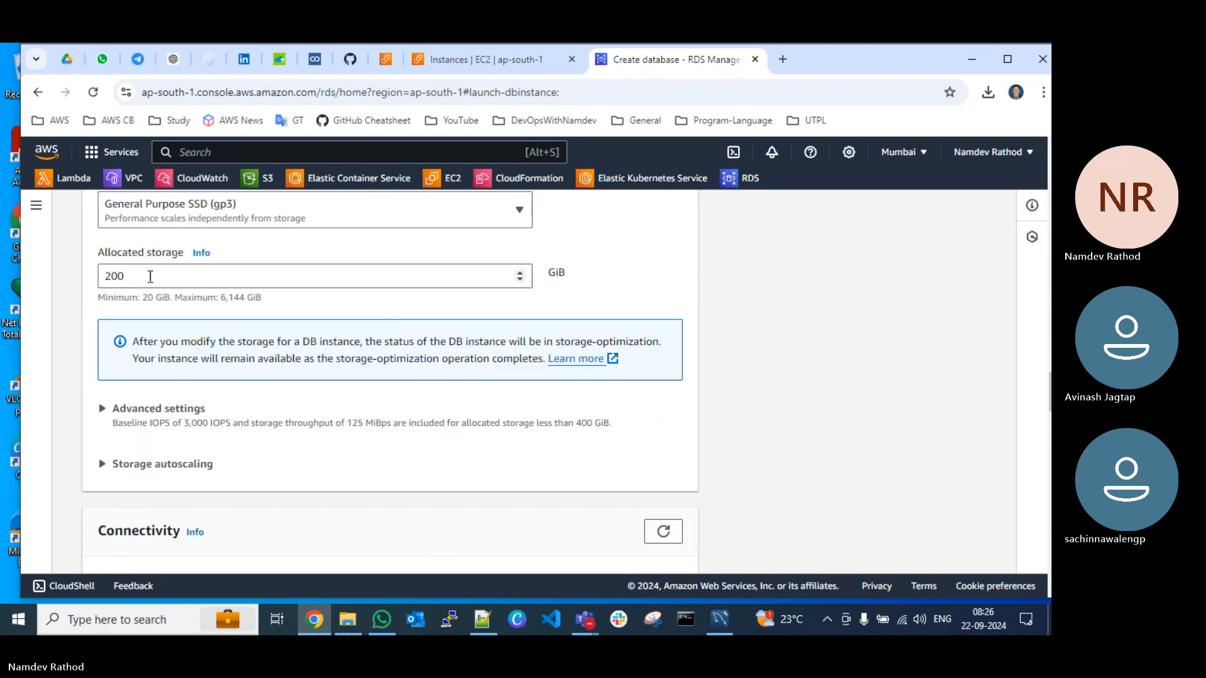
pyautogui.moveTo(151, 276); pyautogui.dragTo(62, 277)
pyautogui.write('2')
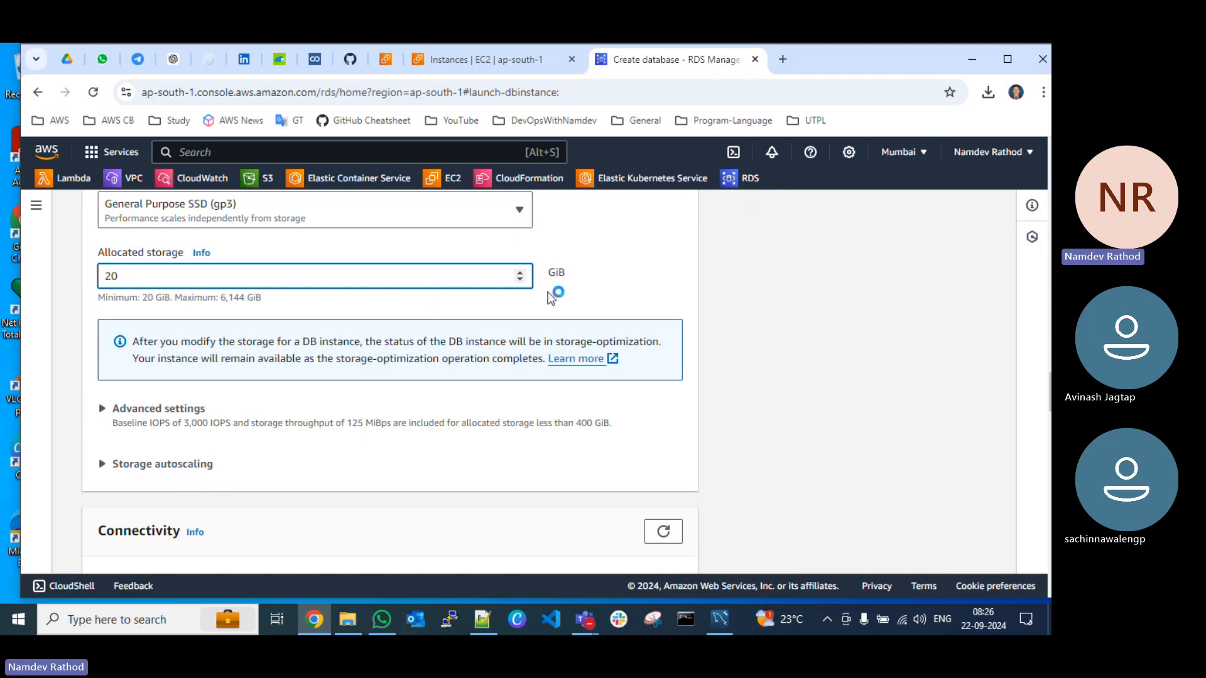
pyautogui.click(603, 265)
pyautogui.scroll(-1, 521, 356)
pyautogui.scroll(-2, 521, 356)
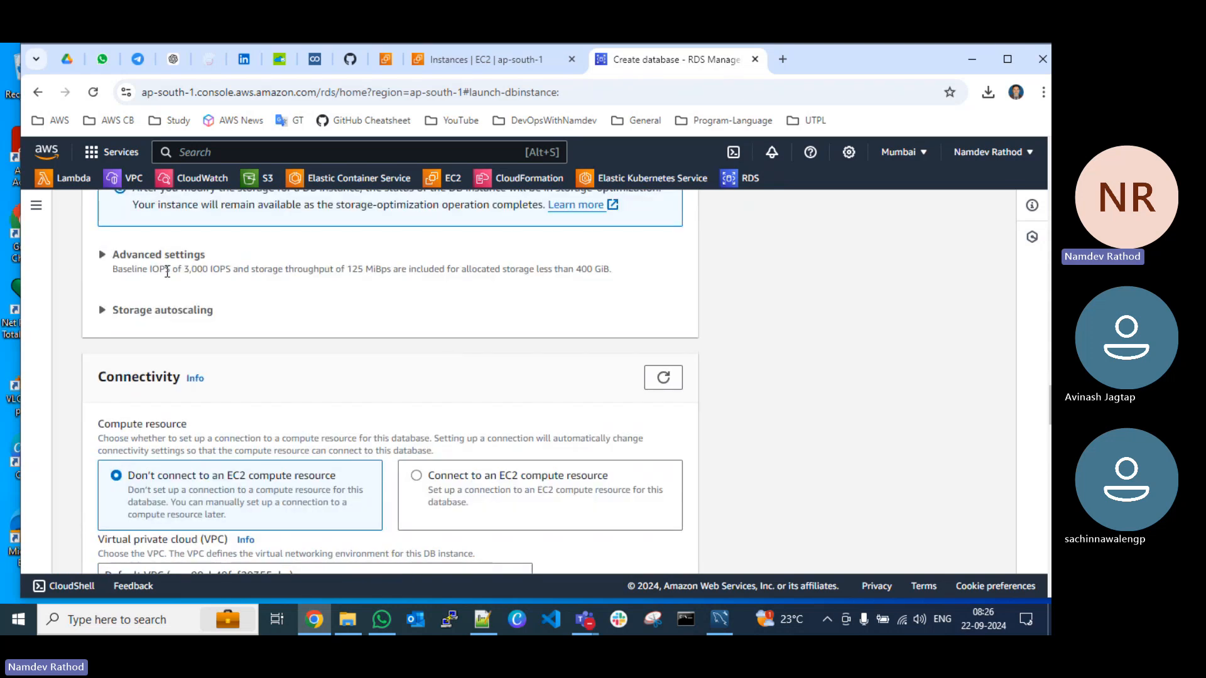
# Step: Turn off storage autoscaling for the new database instance, leaving the advanced storage settings as they are
pyautogui.click(123, 256)
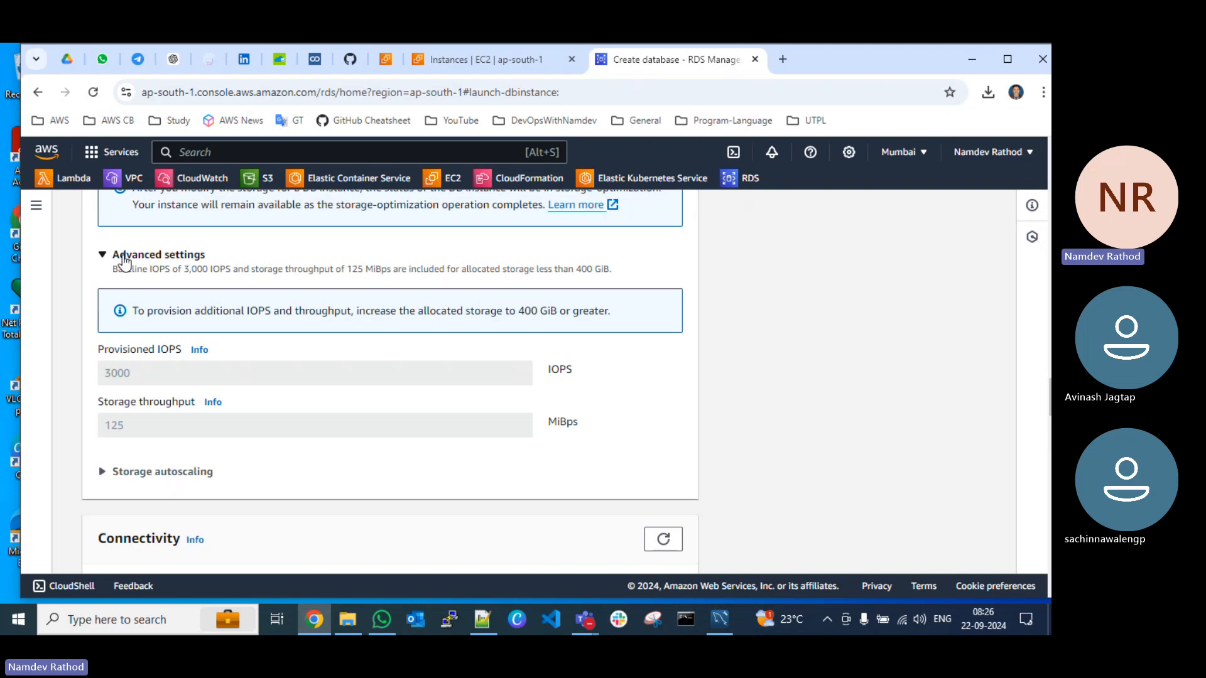
pyautogui.click(124, 256)
pyautogui.click(129, 312)
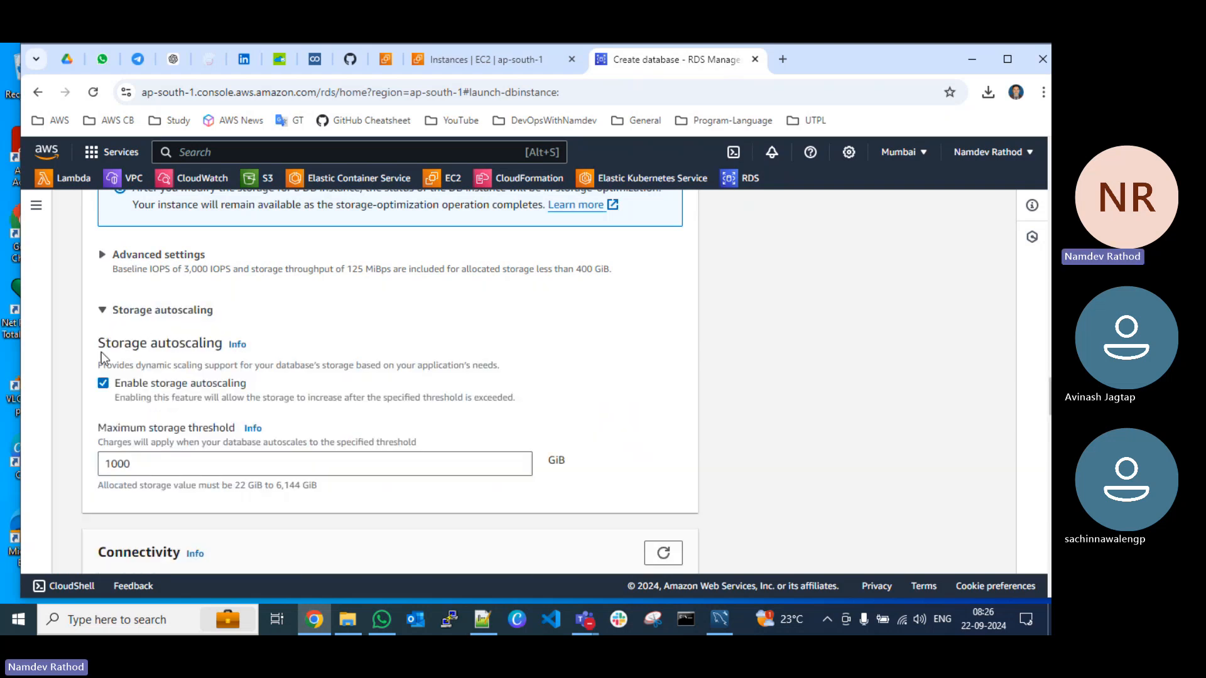
pyautogui.click(114, 380)
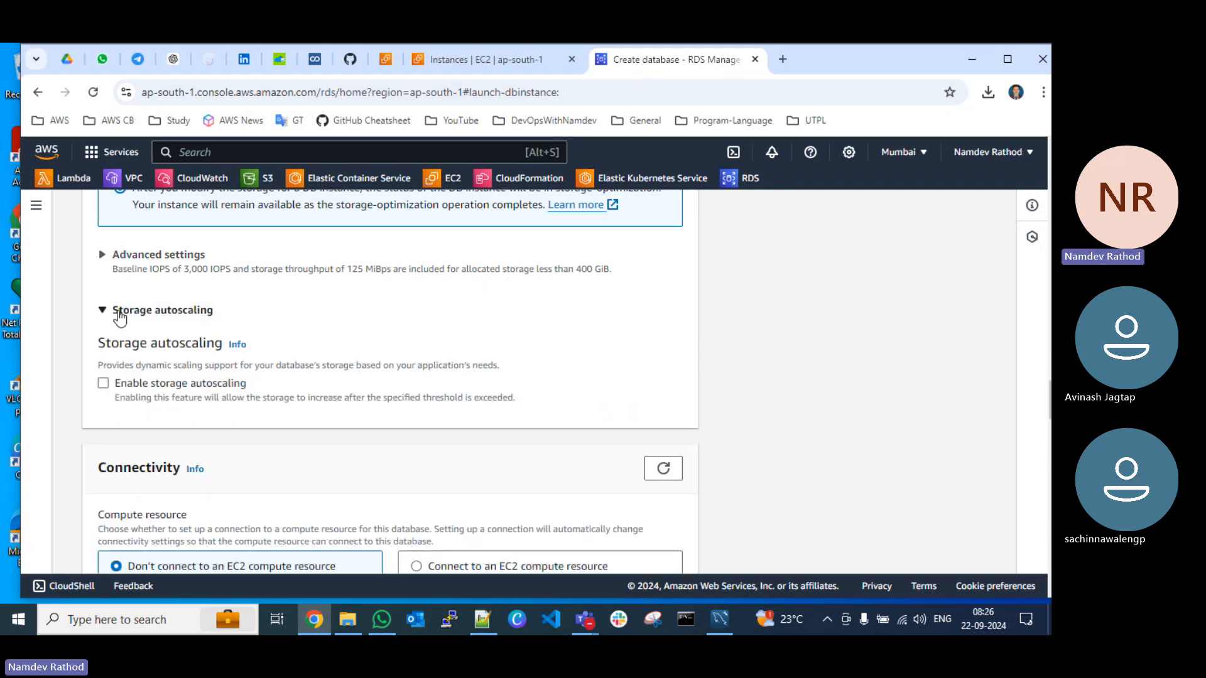
pyautogui.click(122, 312)
# Step: Set the database's virtual private cloud to ND-VPC in the connectivity settings
pyautogui.scroll(-1, 341, 333)
pyautogui.scroll(-2, 341, 333)
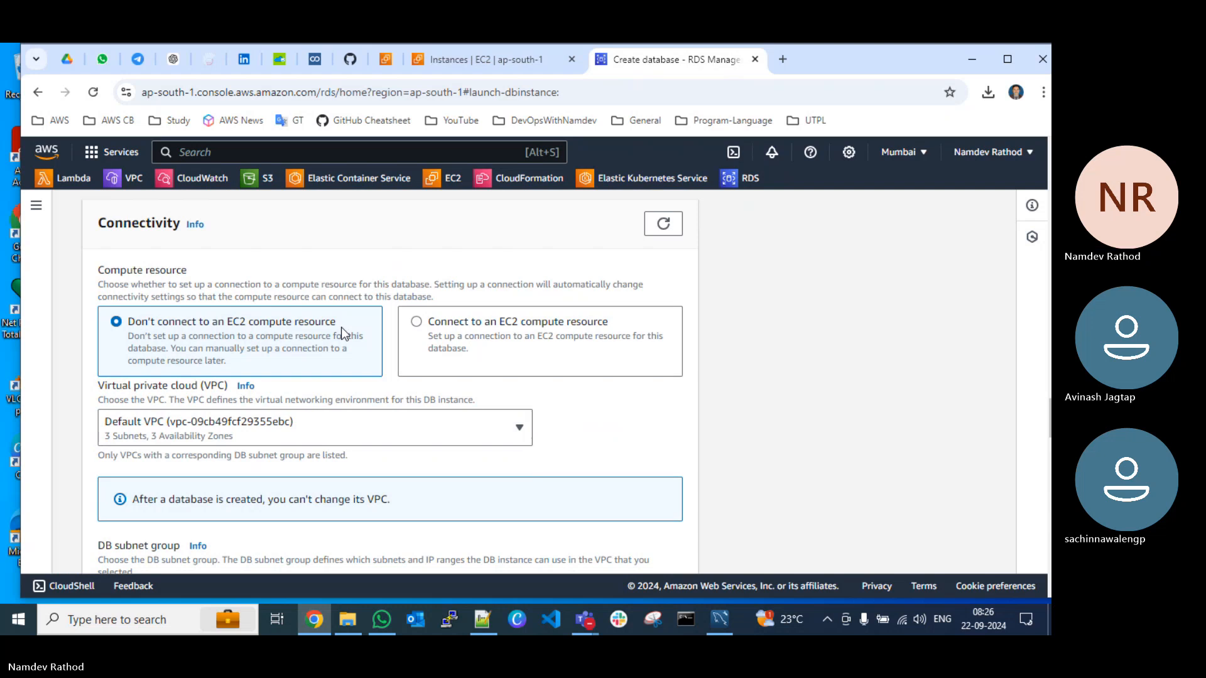
pyautogui.scroll(-2, 340, 333)
pyautogui.click(250, 289)
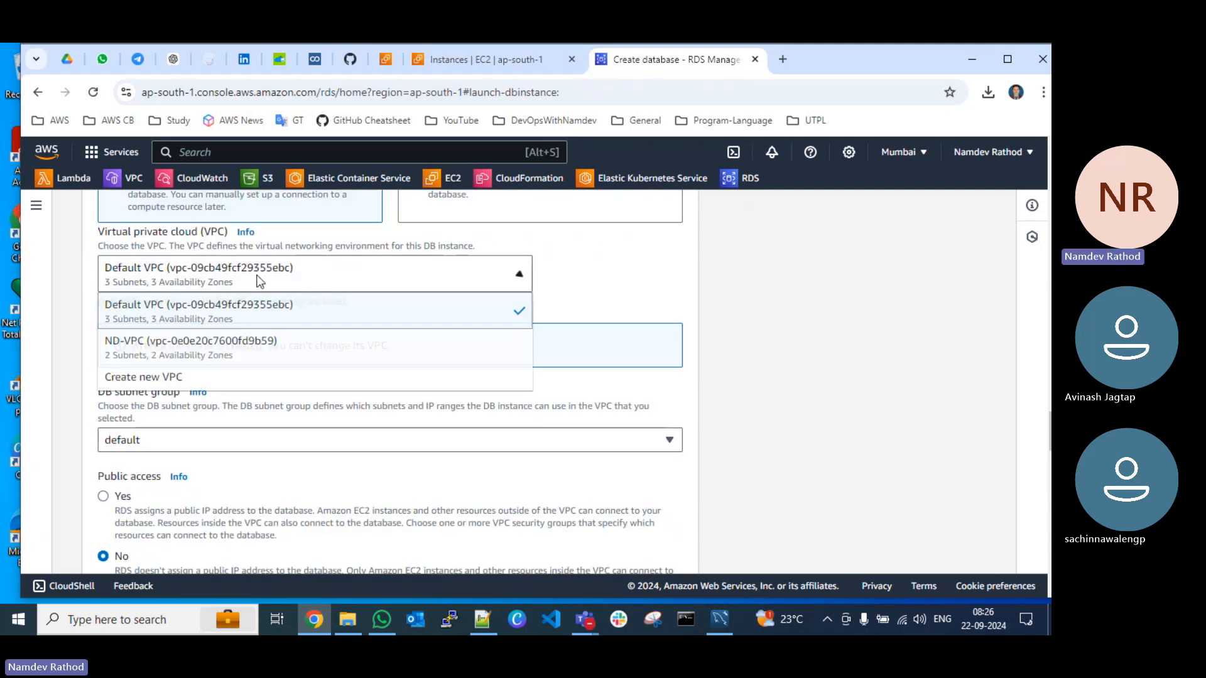
pyautogui.click(233, 345)
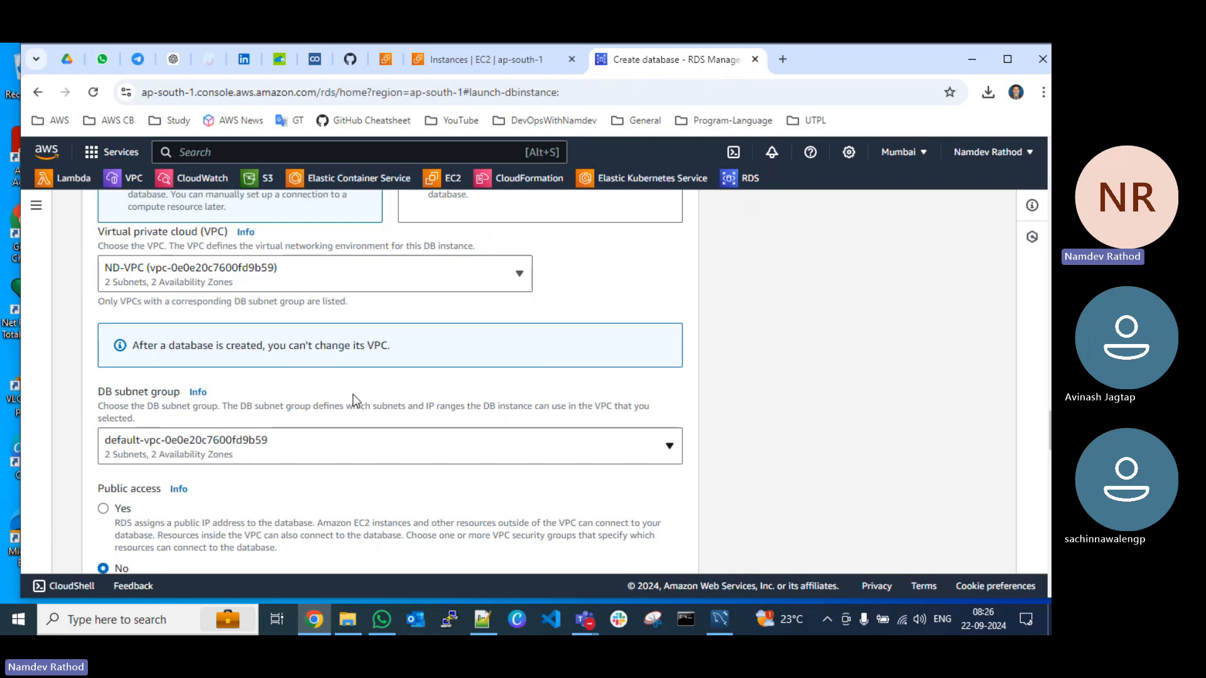
# Step: Allow public access to the database by setting Public access to Yes
pyautogui.scroll(-1, 260, 395)
pyautogui.scroll(-1, 159, 386)
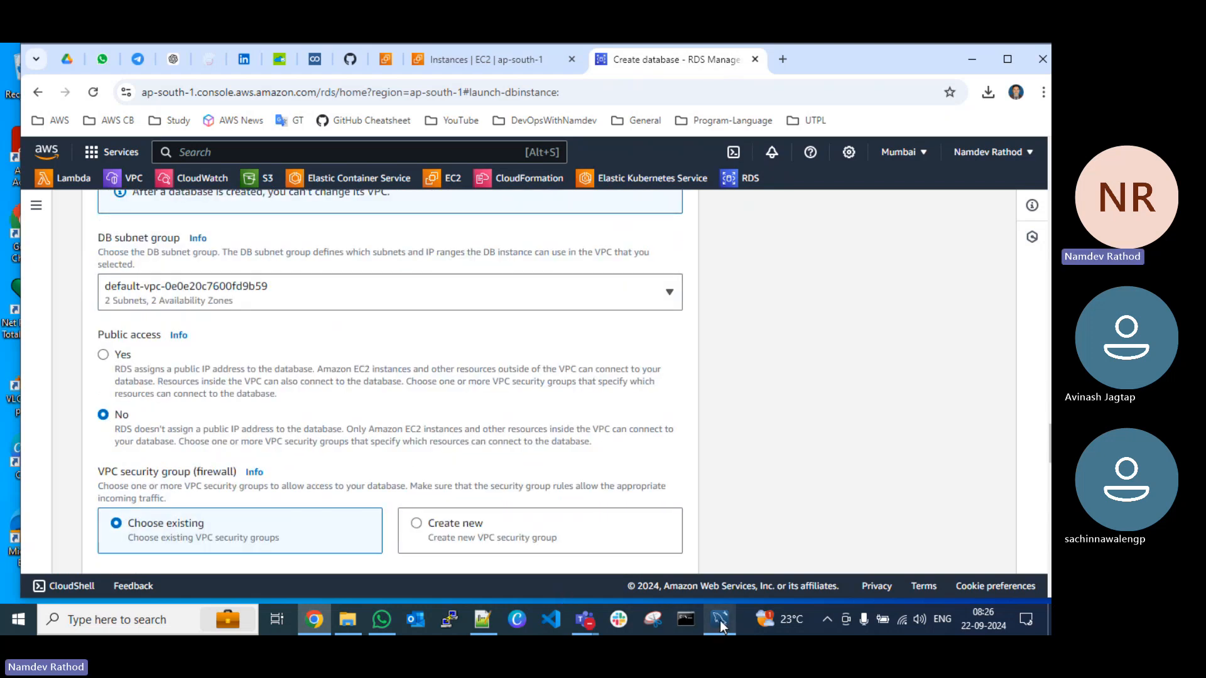
pyautogui.click(102, 355)
# Step: Replace the default VPC security group with the existing group SG-DevOpsWithNamdev-EC2
pyautogui.scroll(-3, 521, 419)
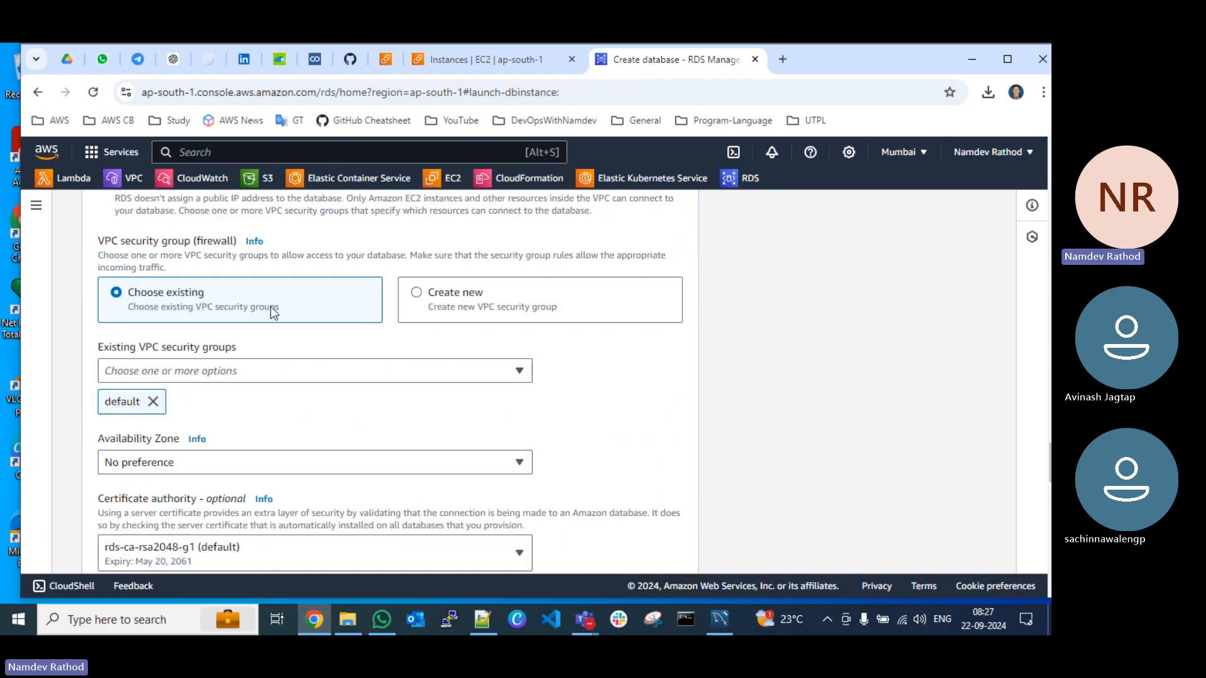
pyautogui.click(153, 401)
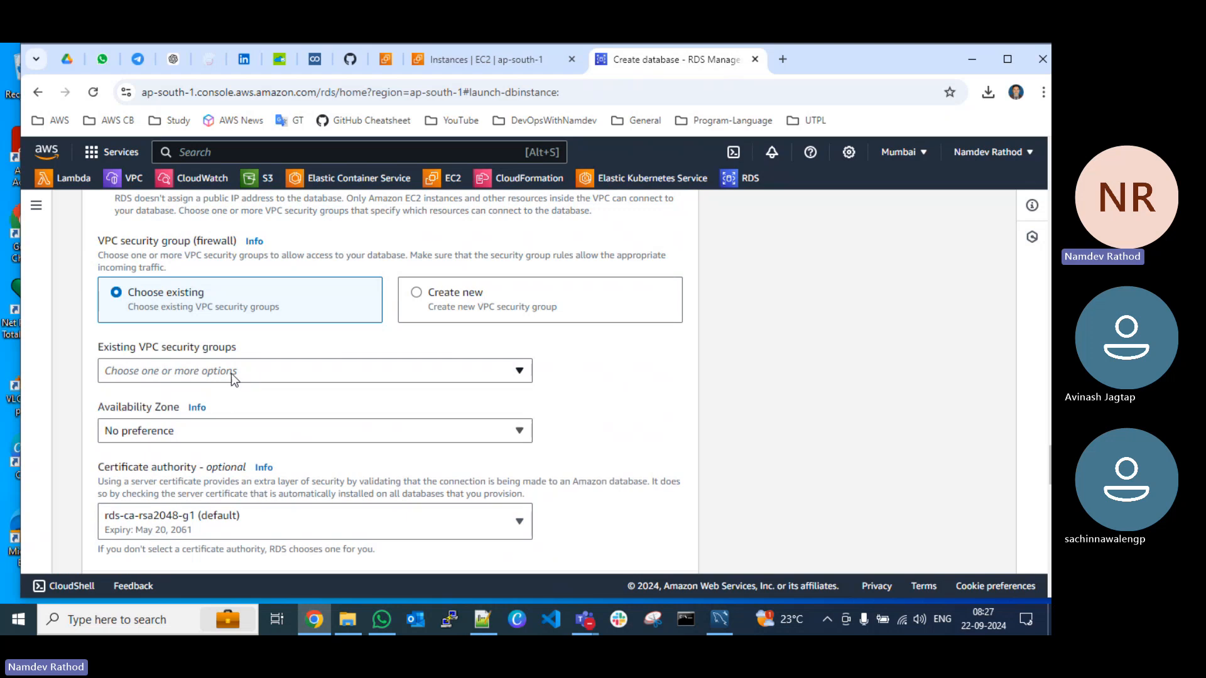
pyautogui.click(231, 373)
pyautogui.click(220, 468)
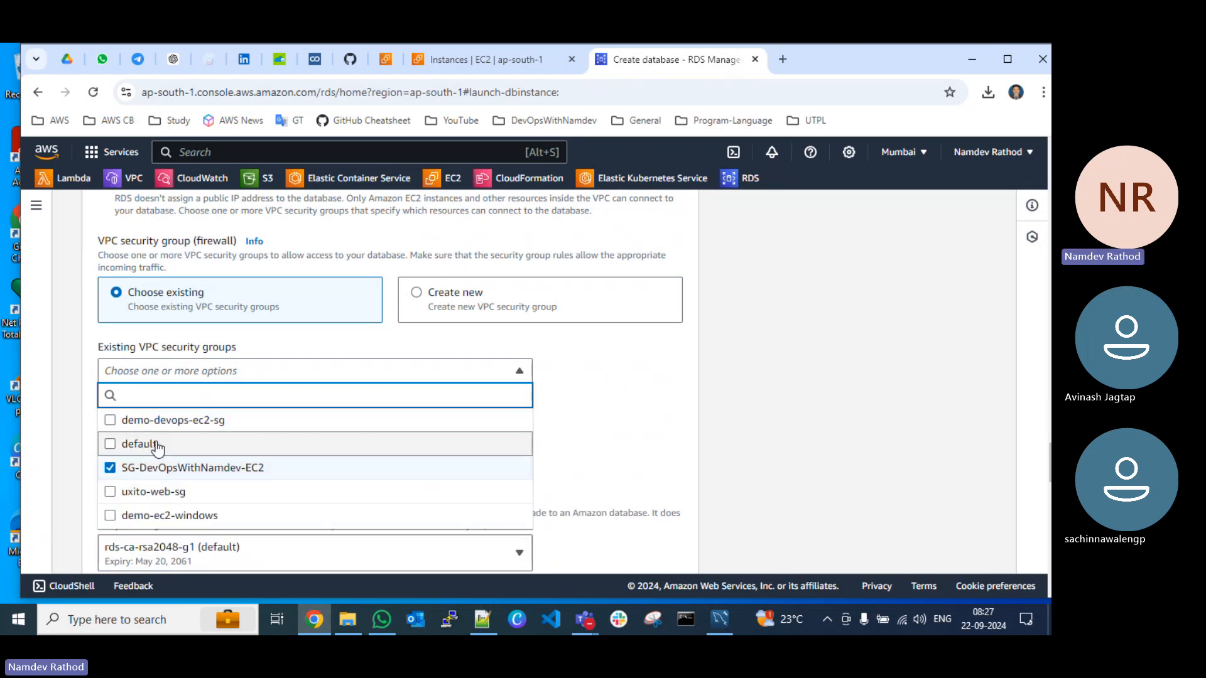
pyautogui.click(624, 372)
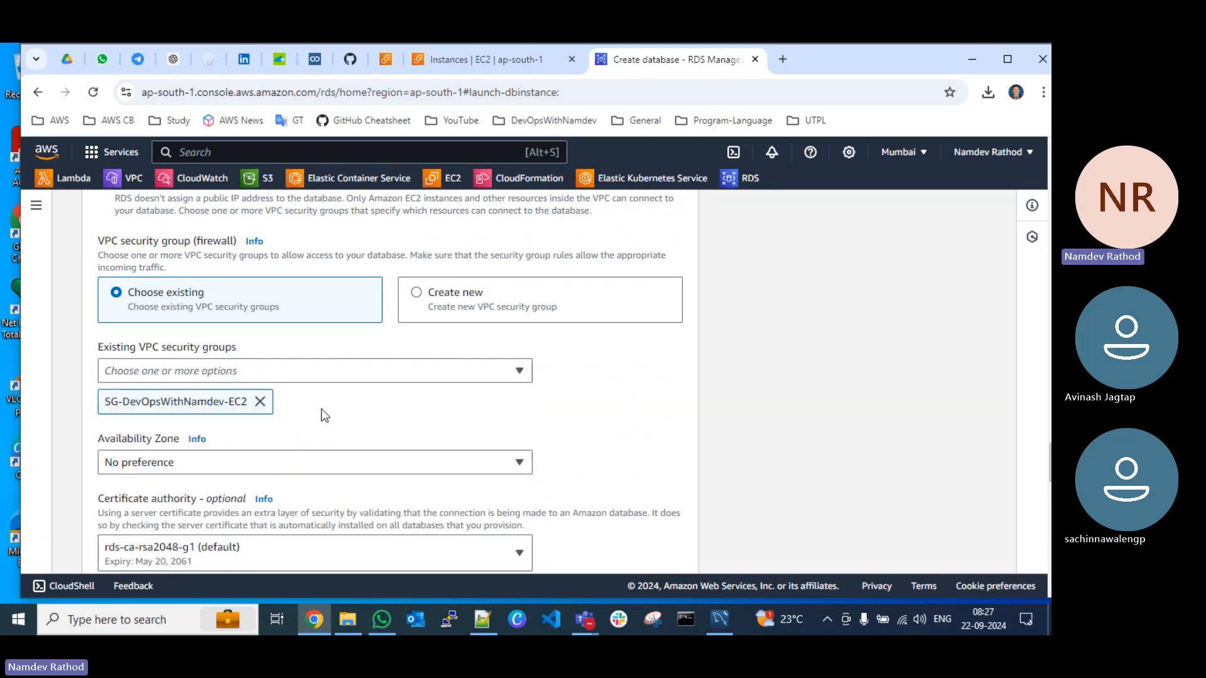
# Step: Expand the additional connectivity configuration to check the database port, and turn off Enhanced Monitoring for the database
pyautogui.scroll(-3, 346, 415)
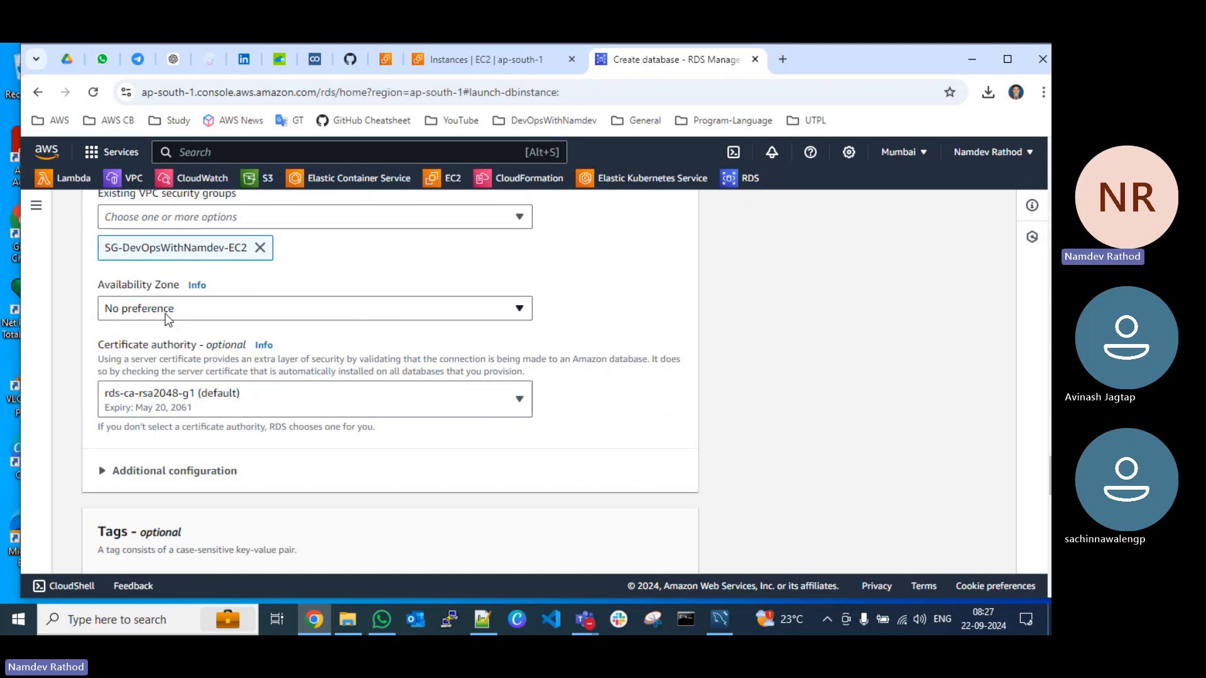
pyautogui.scroll(-2, 239, 406)
pyautogui.click(149, 318)
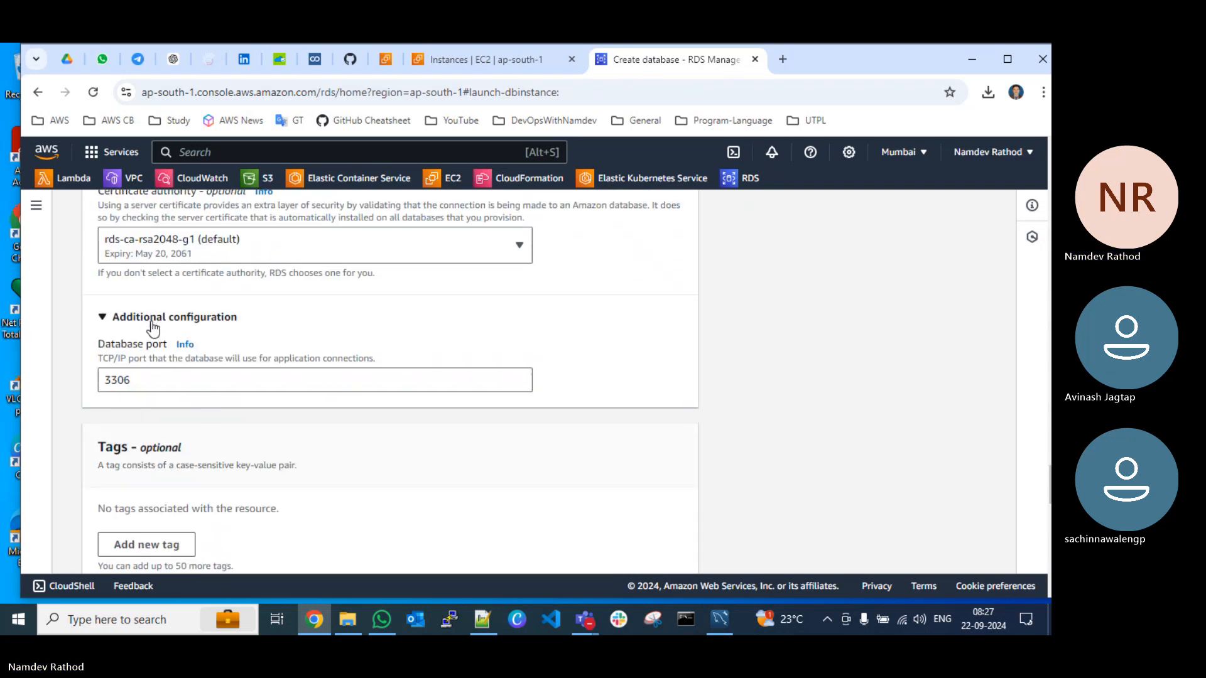
pyautogui.scroll(-3, 205, 406)
pyautogui.scroll(-5, 204, 405)
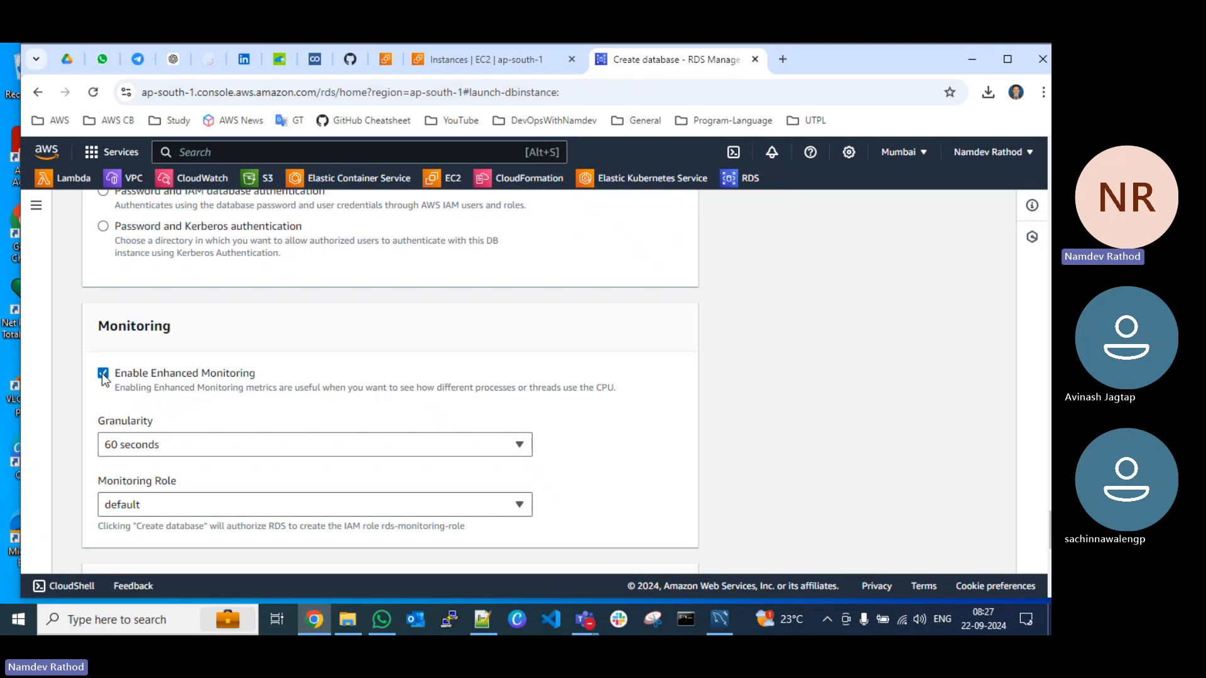
pyautogui.click(103, 373)
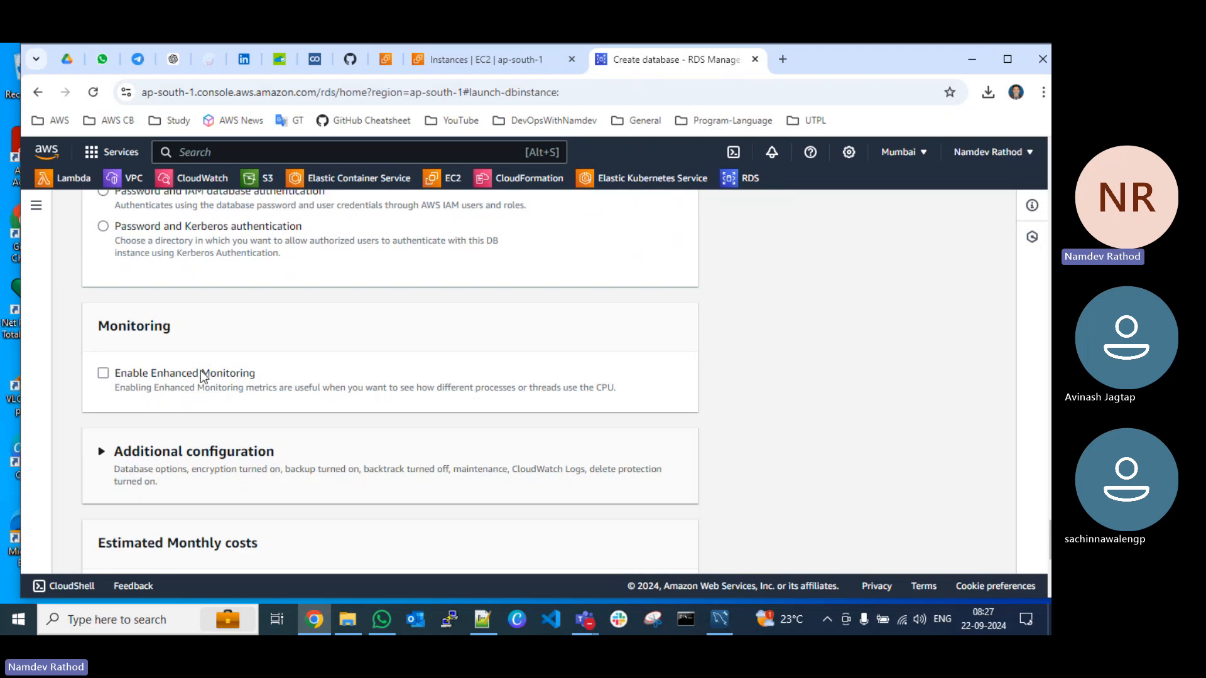
# Step: Expand the additional database configuration and turn off automated backups
pyautogui.scroll(-3, 202, 375)
pyautogui.click(117, 225)
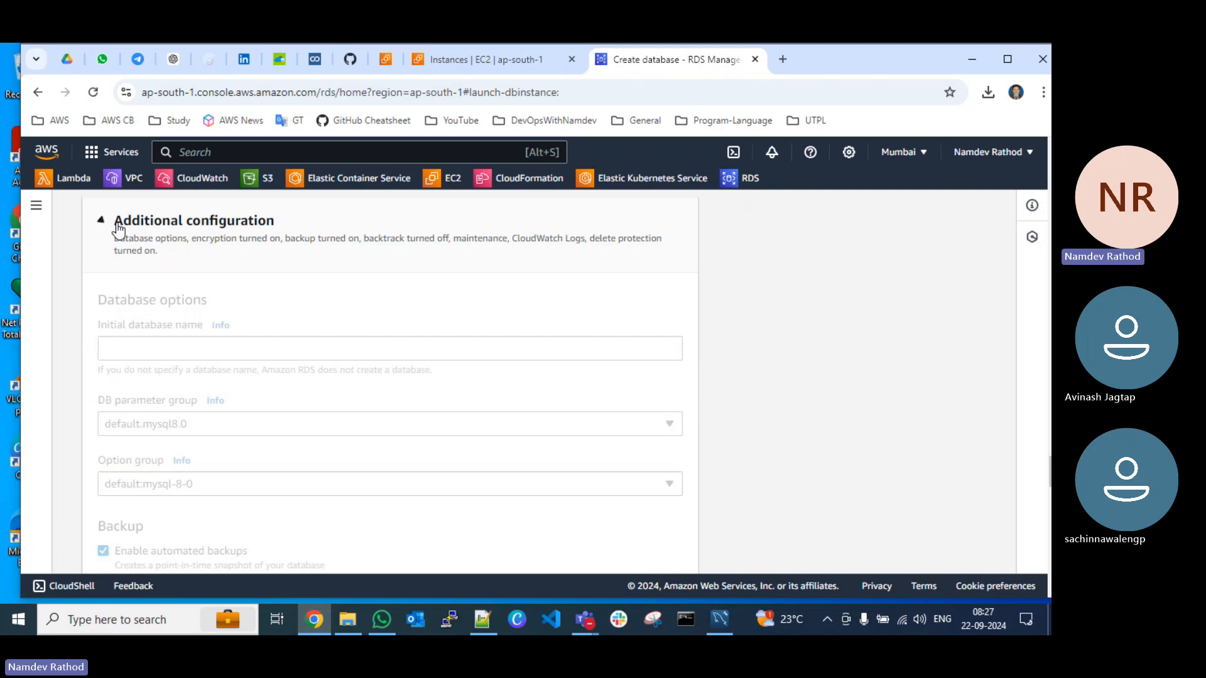
pyautogui.scroll(-1, 257, 383)
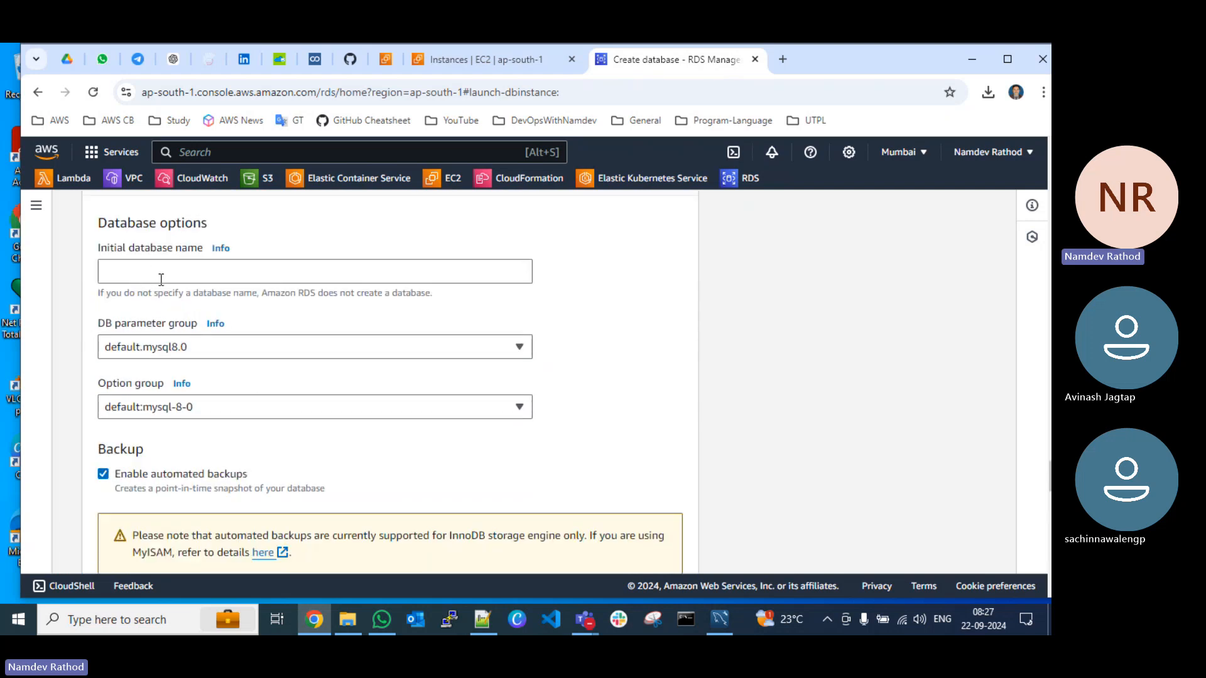
pyautogui.scroll(-1, 199, 363)
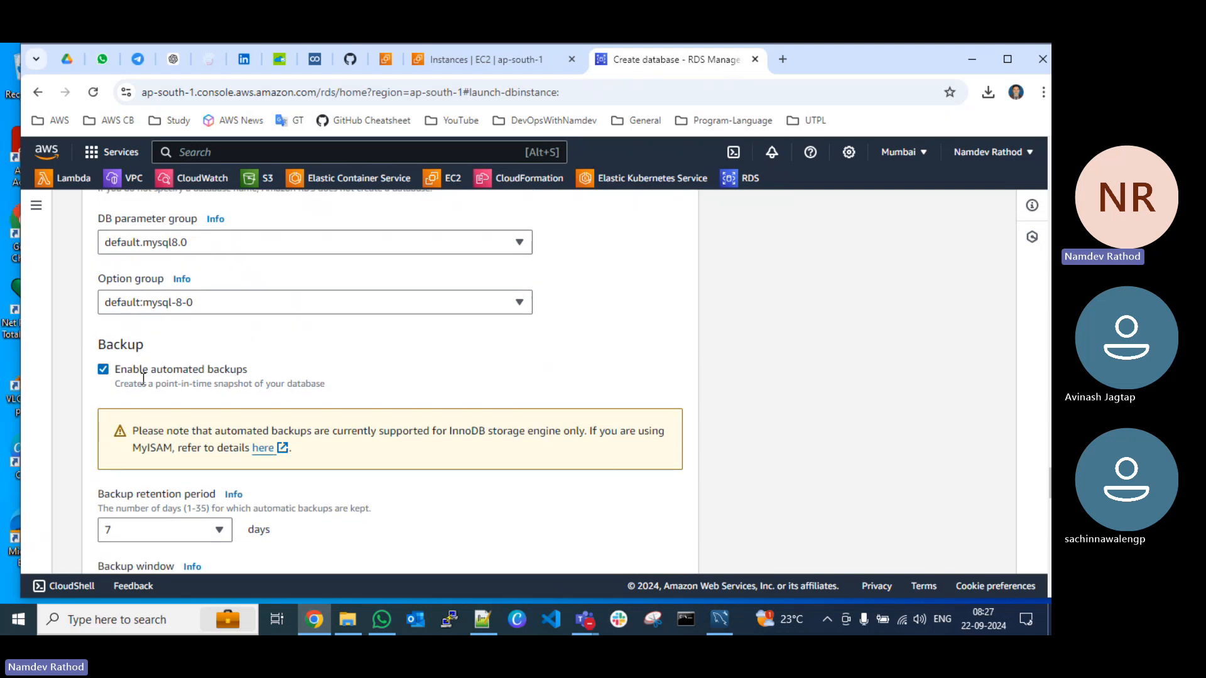
pyautogui.scroll(-1, 143, 378)
pyautogui.click(103, 243)
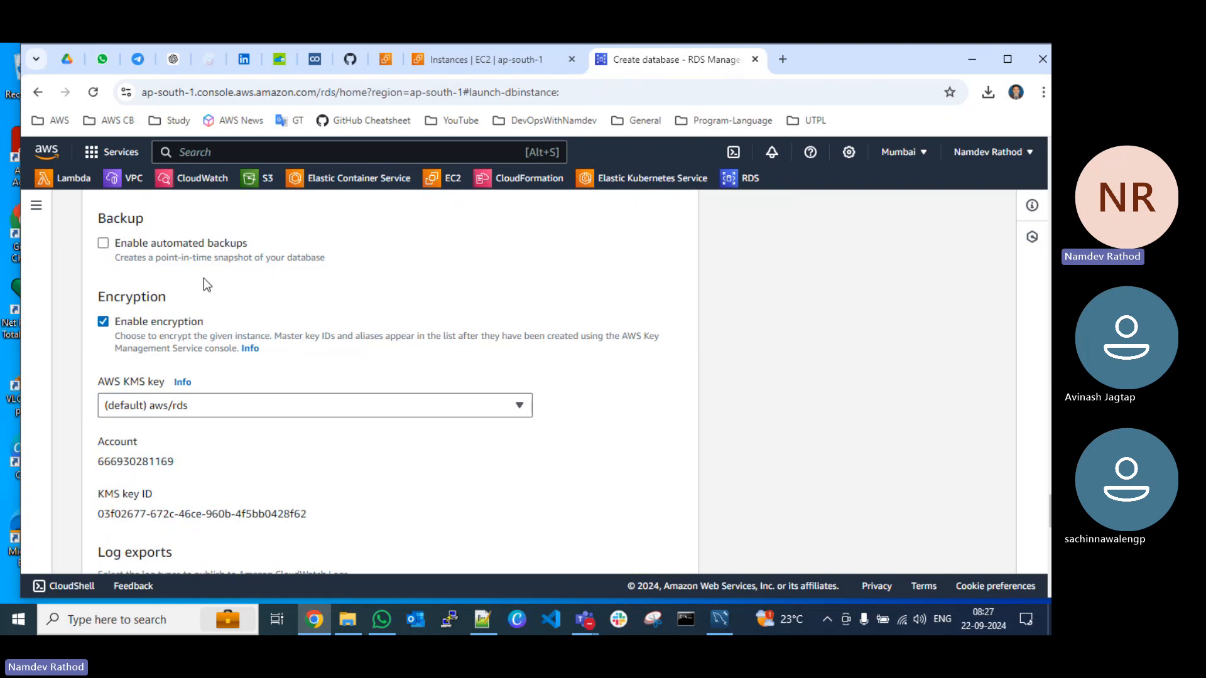
# Step: Turn off deletion protection for the new database, keeping the encryption and maintenance settings
pyautogui.scroll(-2, 203, 280)
pyautogui.scroll(-4, 203, 280)
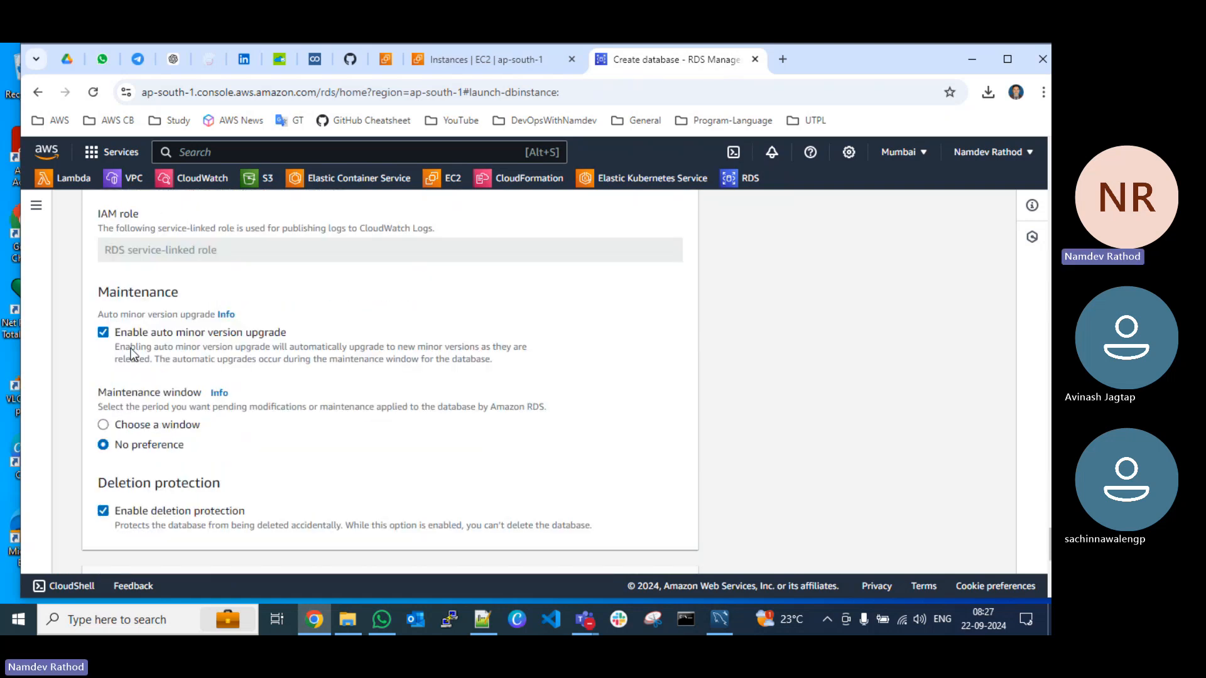
pyautogui.scroll(-3, 223, 344)
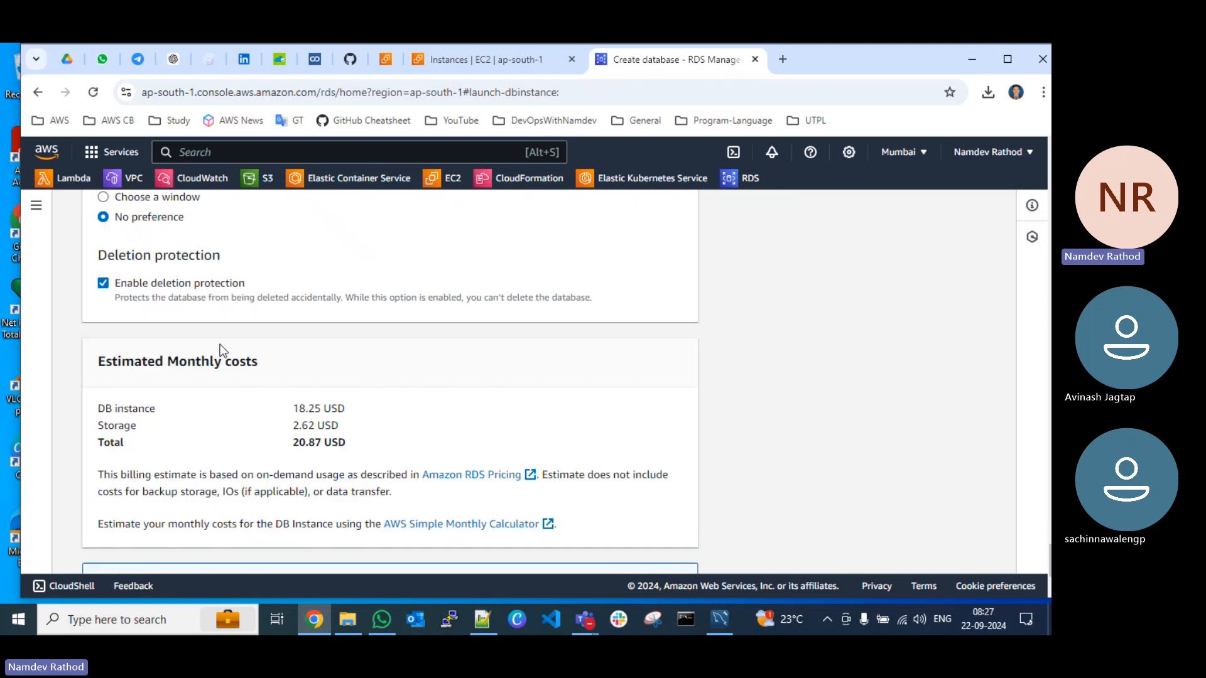
pyautogui.click(103, 280)
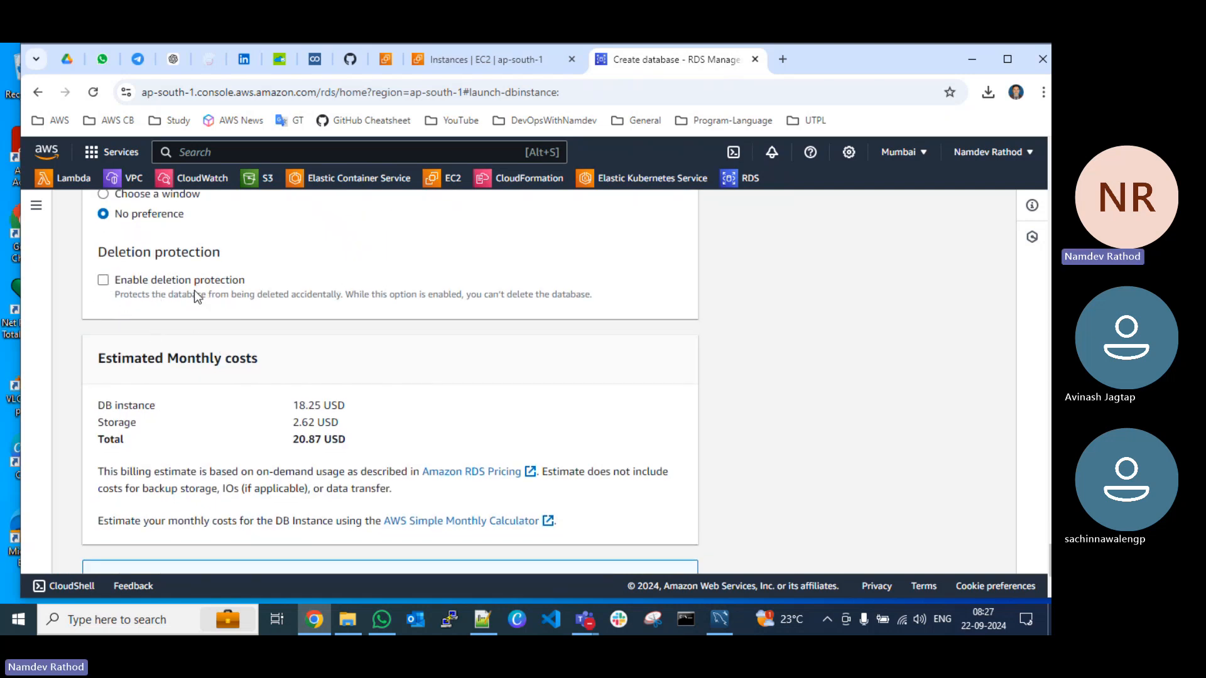
# Step: Create the demo-db-target database, dismiss the suggested add-ons and creation notice, and refresh the databases list
pyautogui.scroll(-2, 419, 362)
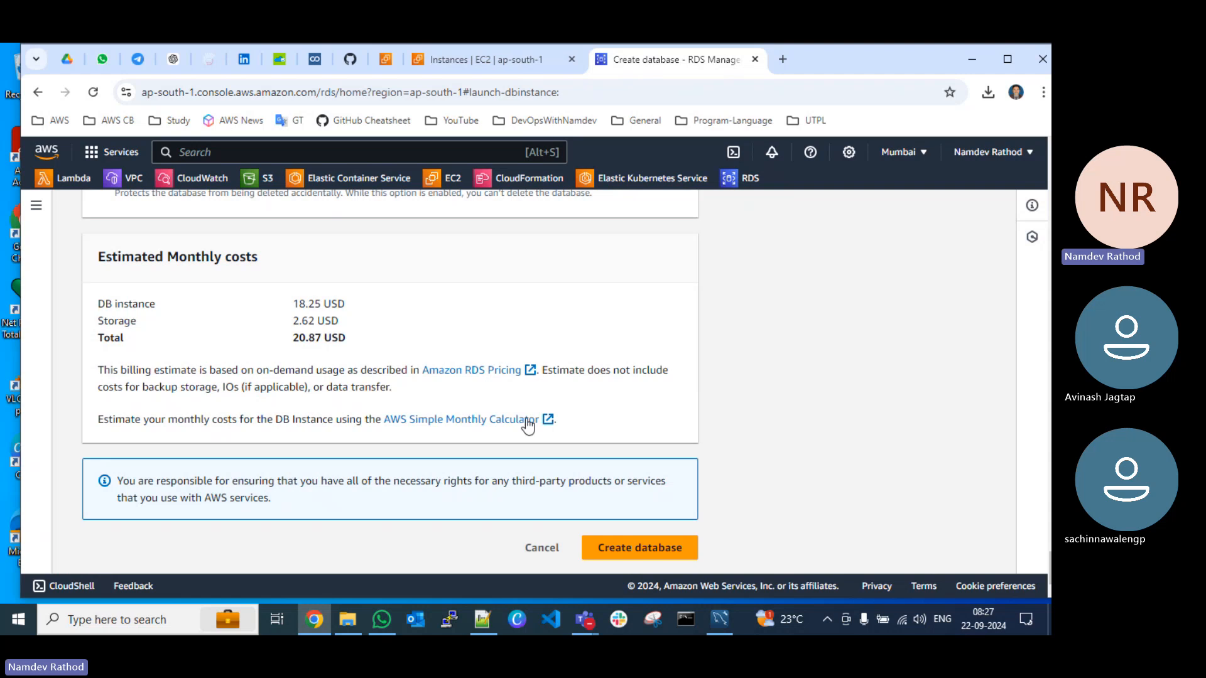
pyautogui.click(645, 548)
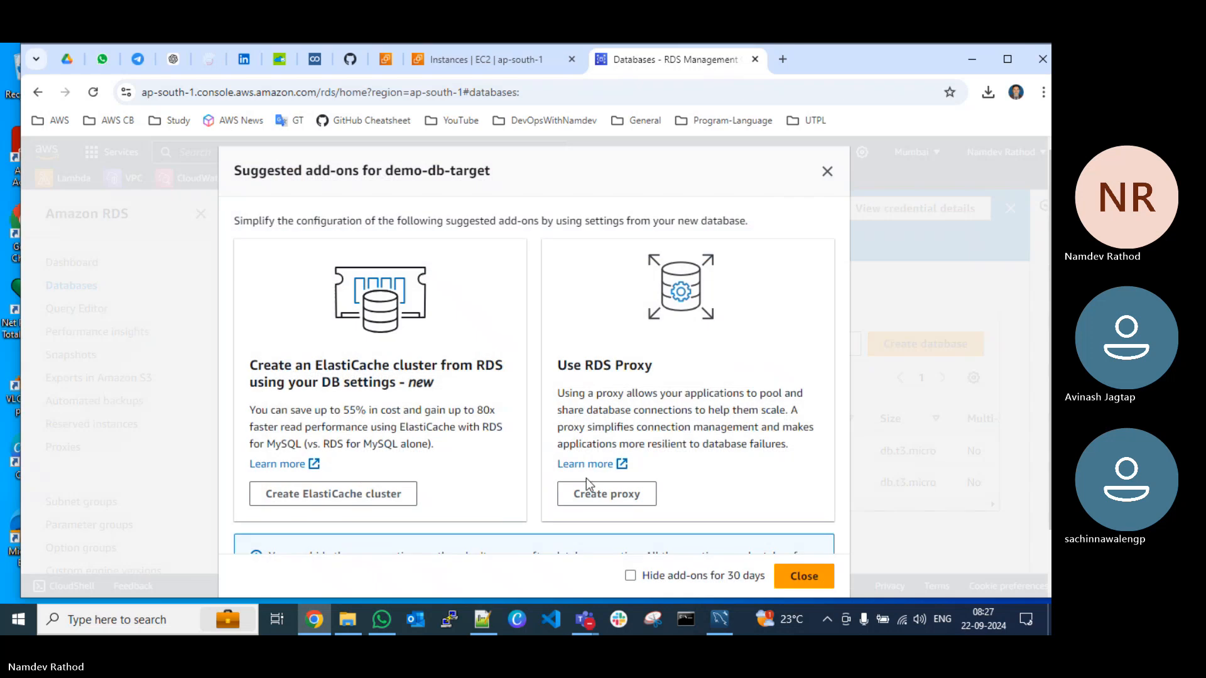
pyautogui.scroll(-1, 765, 563)
pyautogui.click(802, 567)
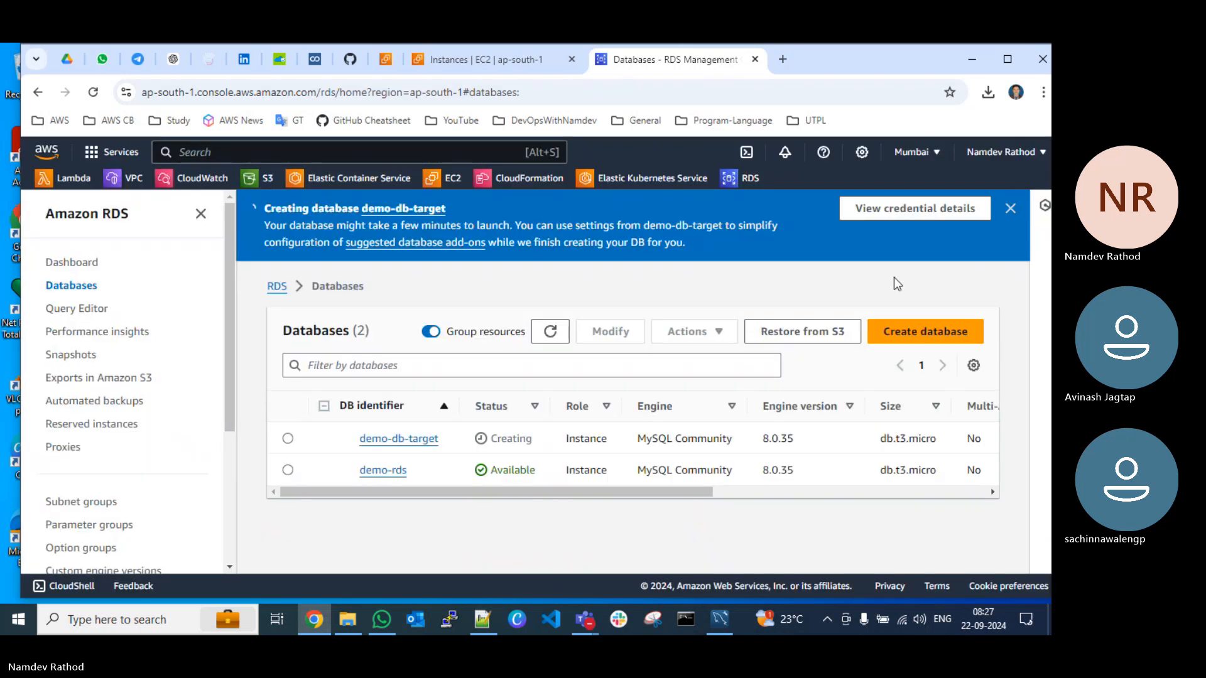
pyautogui.click(1008, 209)
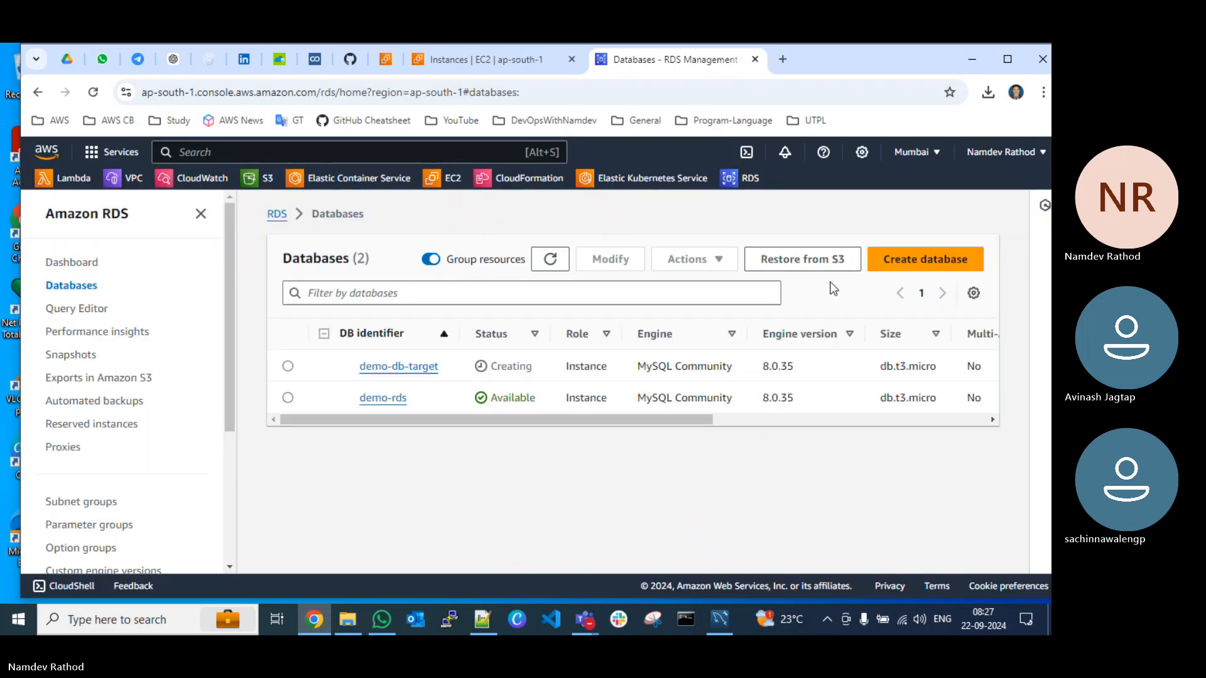
pyautogui.click(548, 263)
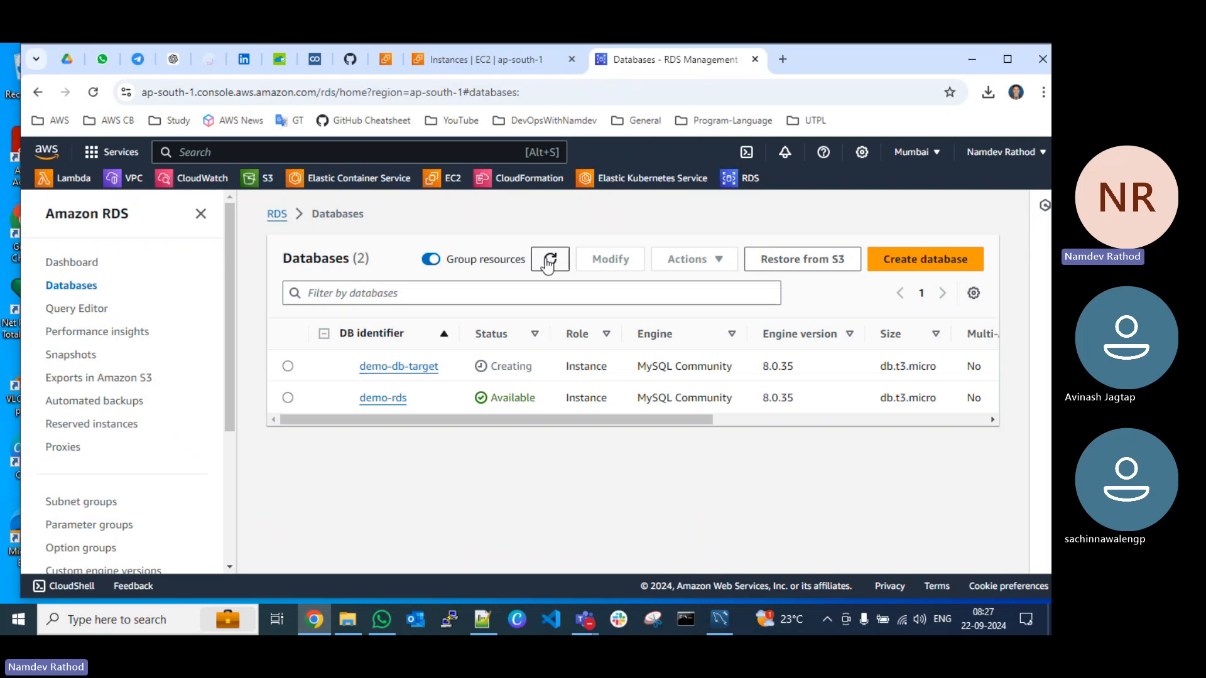
# Step: Return to the EC2 instances page and refresh the instance list
pyautogui.moveTo(859, 61); pyautogui.dragTo(869, 93)
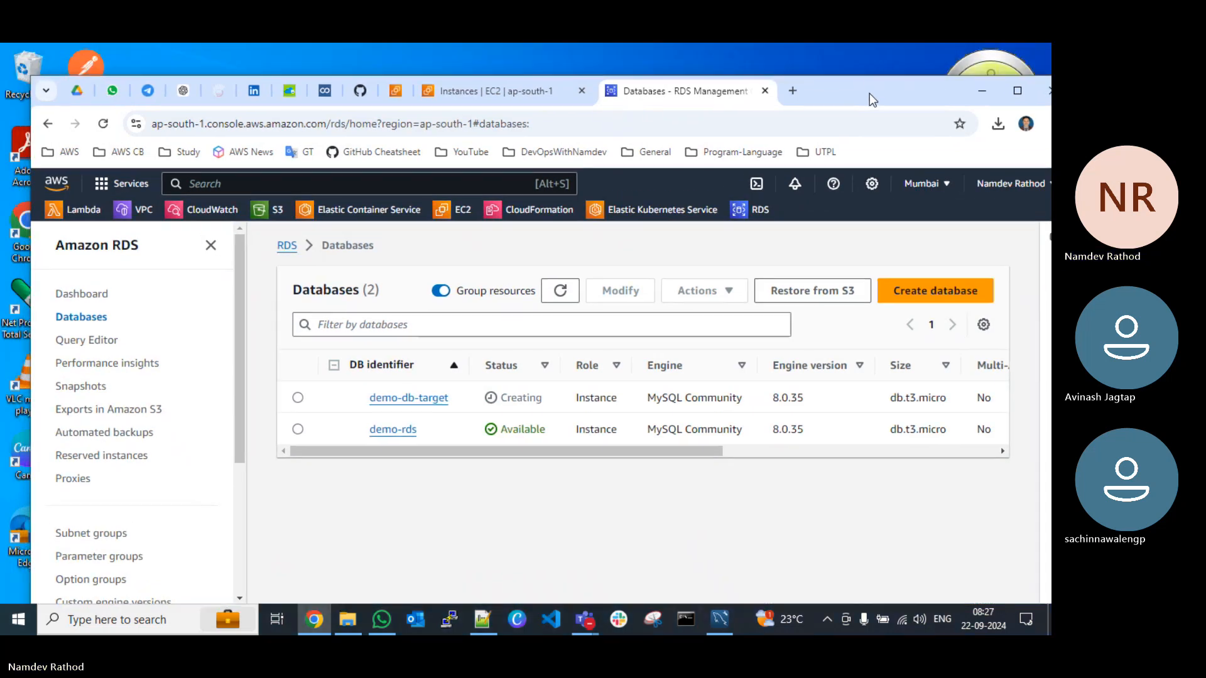
pyautogui.click(498, 91)
pyautogui.click(557, 241)
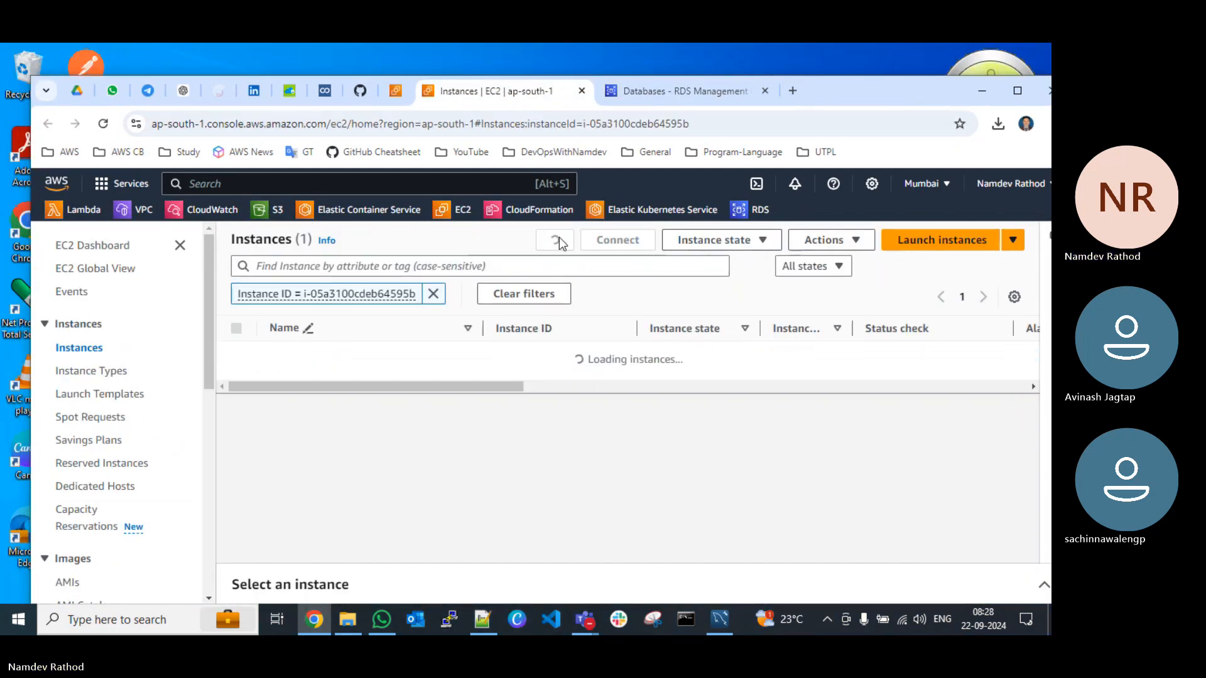
pyautogui.click(558, 242)
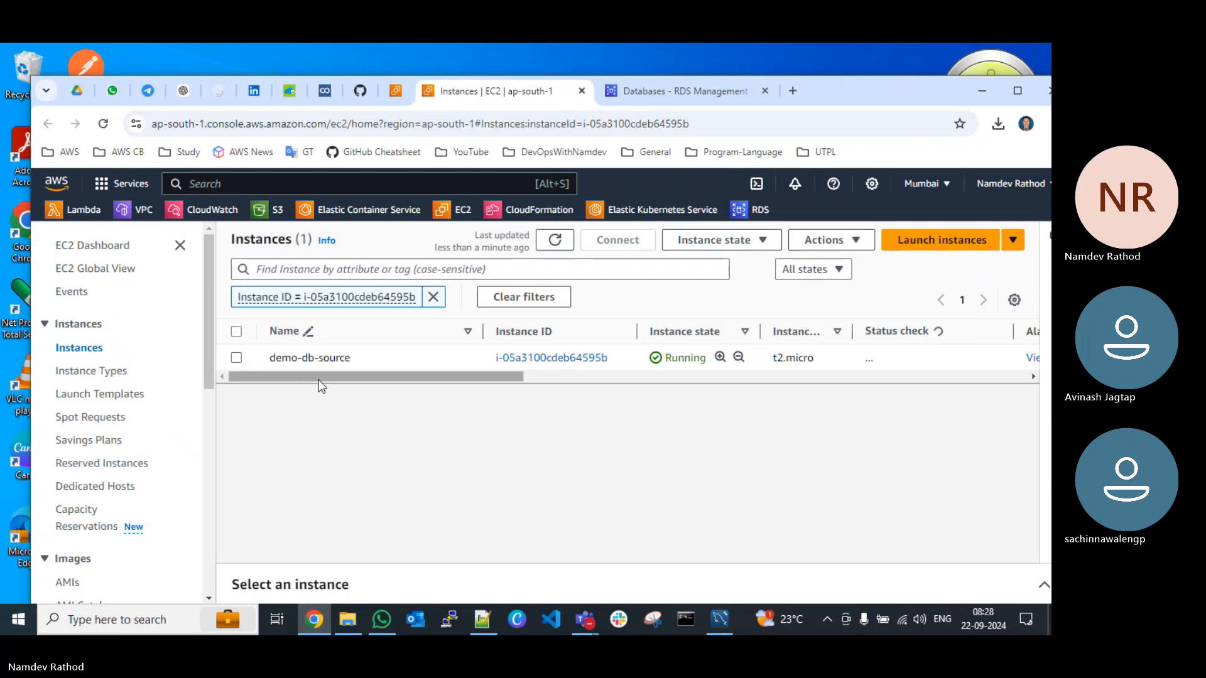
# Step: Select the demo-db-source instance, show its details and copy its public IPv4 address
pyautogui.click(236, 359)
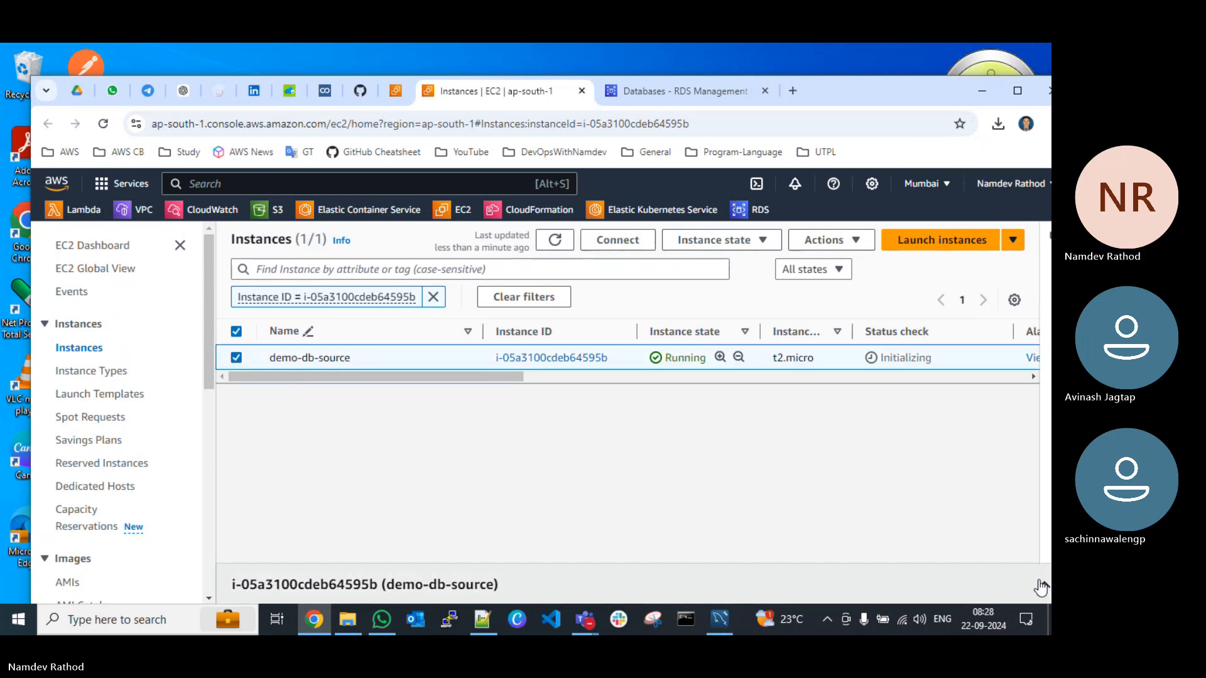
pyautogui.click(1037, 583)
pyautogui.moveTo(846, 86); pyautogui.dragTo(833, 51)
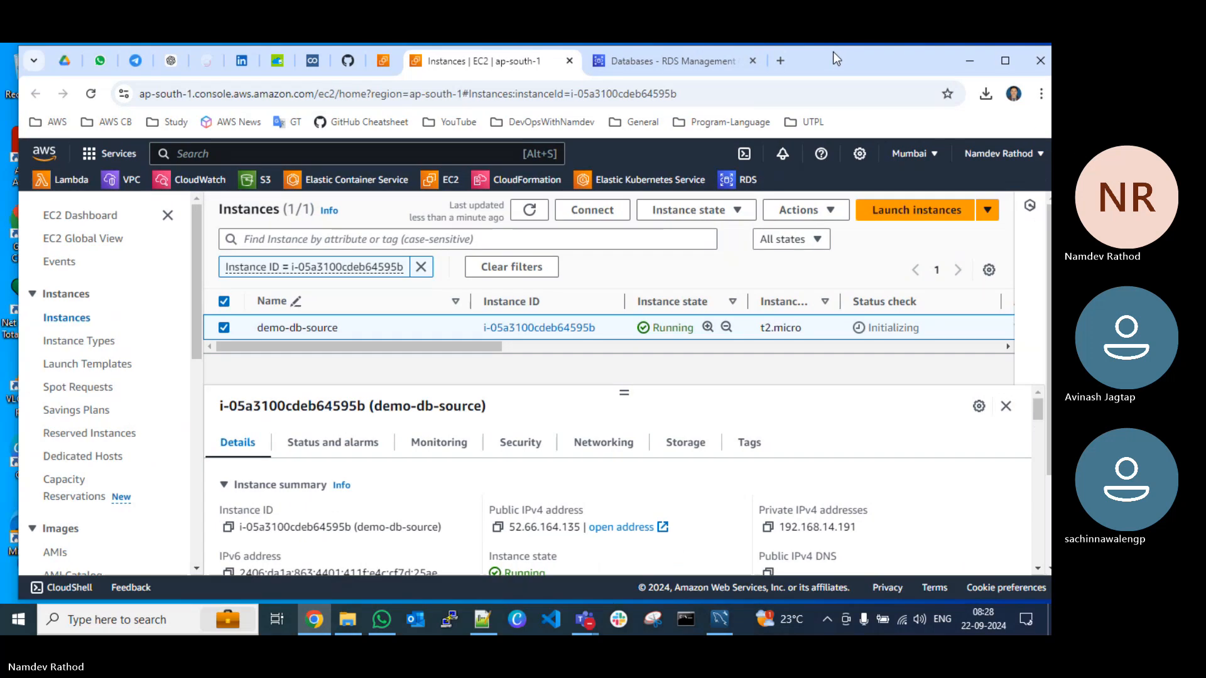
pyautogui.click(483, 532)
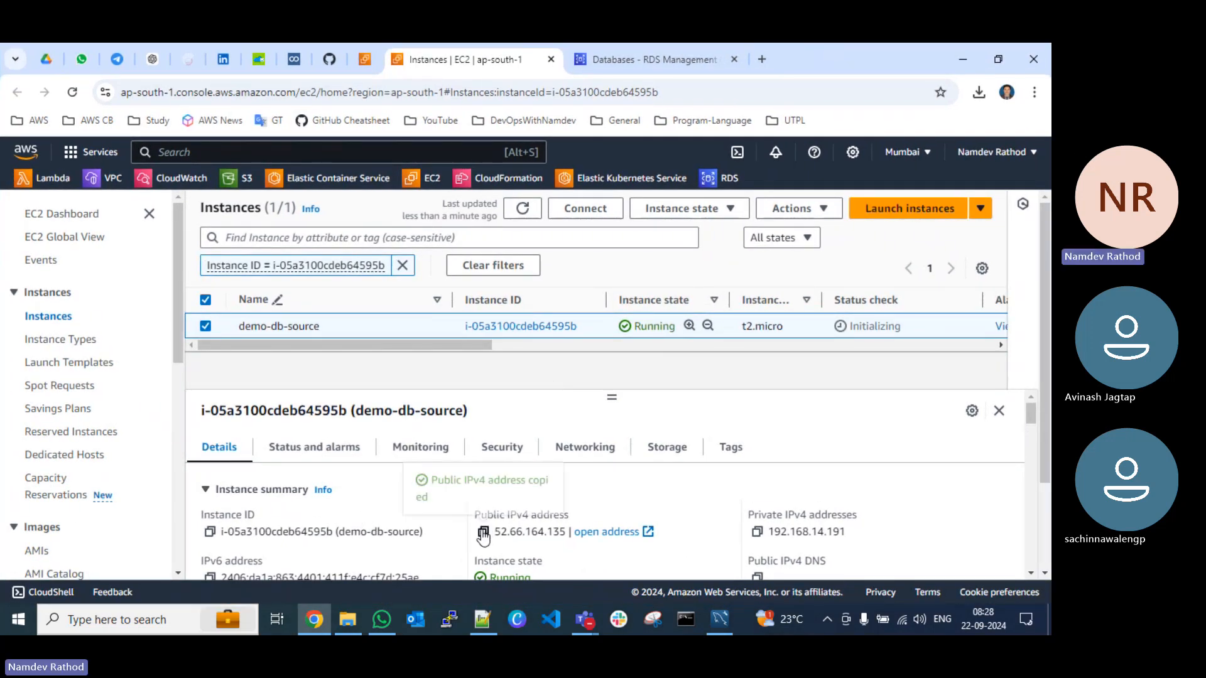
# Step: Switch to PuTTY, enter 52.66.164.135 as the host and choose DevOpsWithNamdev.ppk as the SSH private key file
pyautogui.click(449, 619)
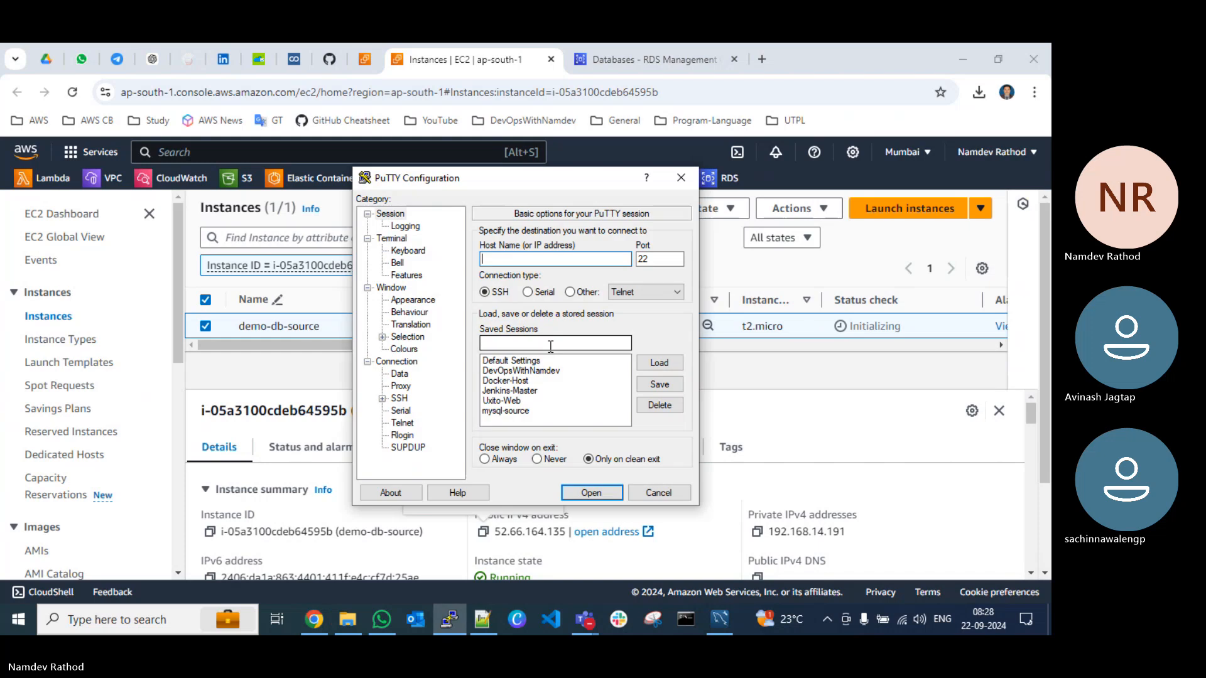
pyautogui.hotkey('ctrl', 'v')
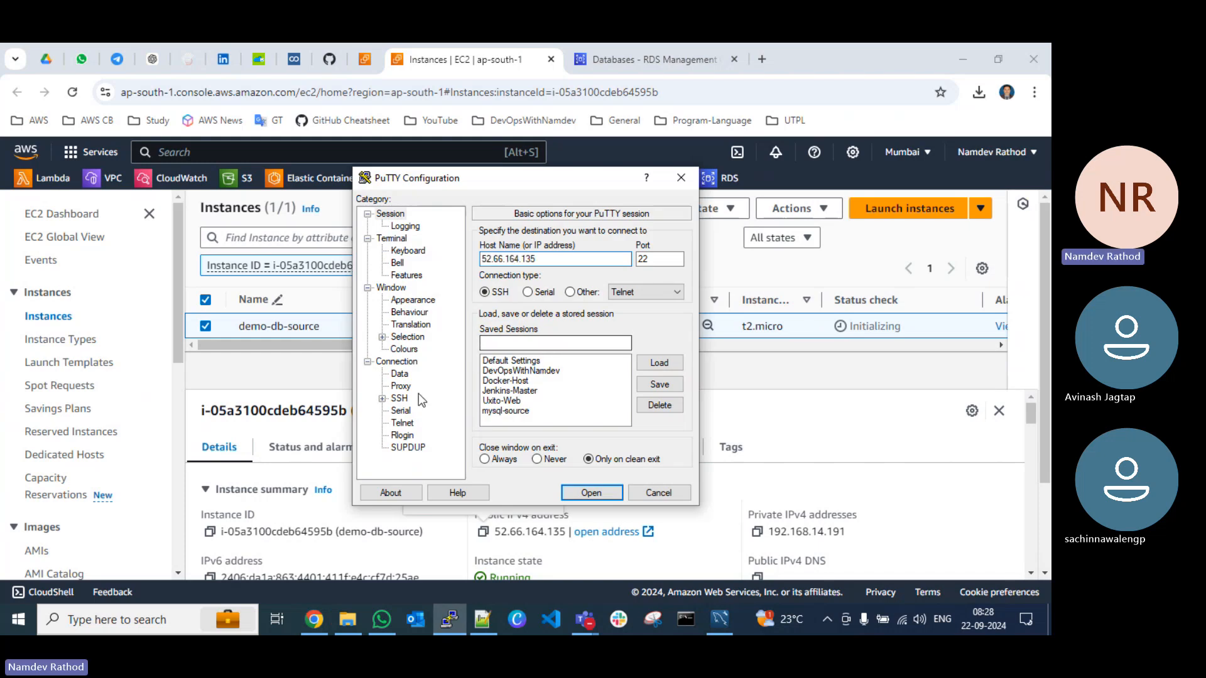
pyautogui.click(382, 398)
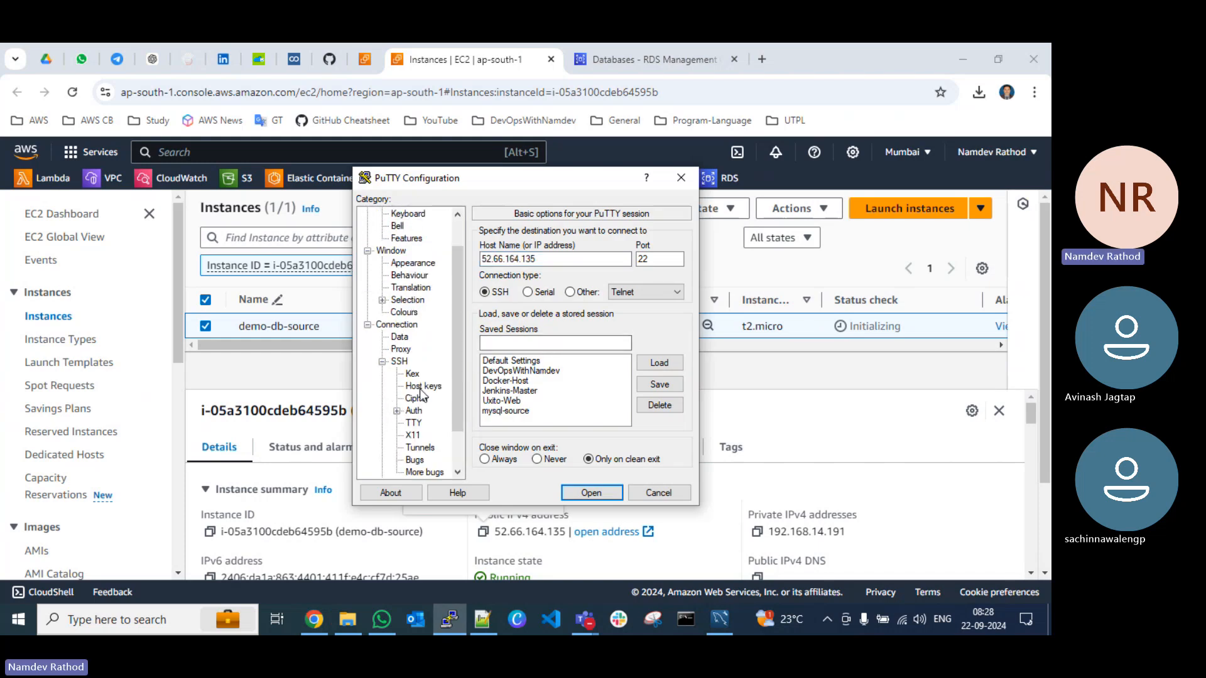
pyautogui.click(396, 411)
pyautogui.click(434, 422)
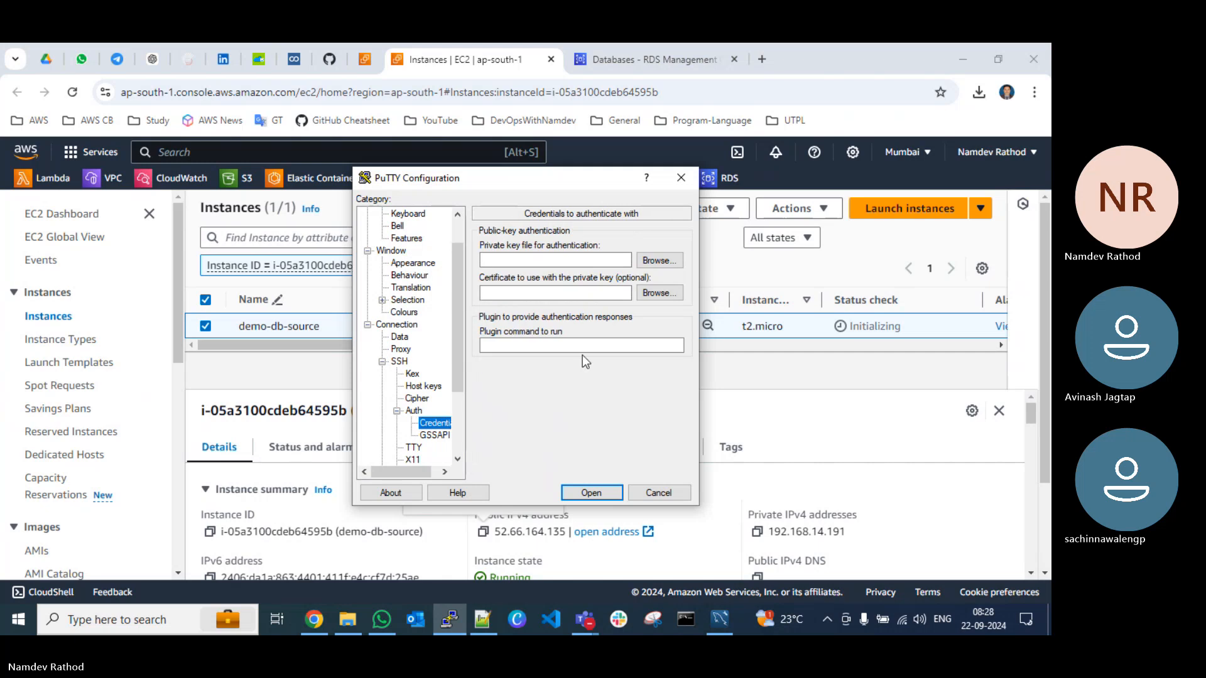
pyautogui.click(665, 265)
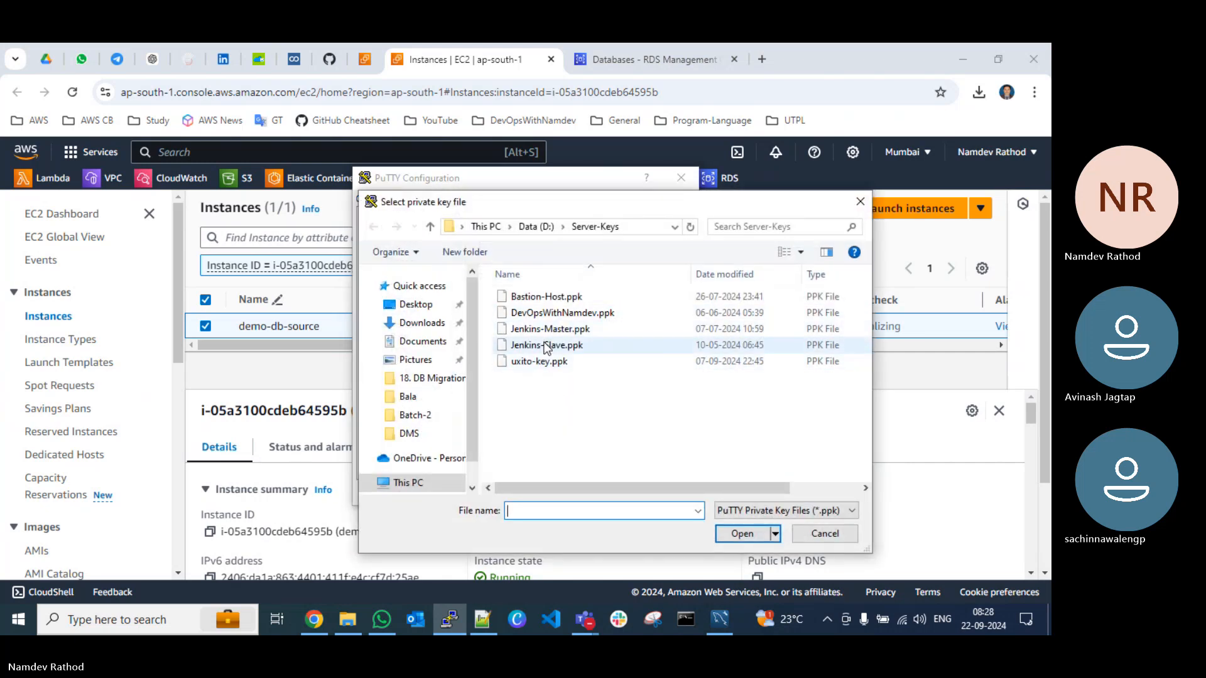
pyautogui.click(558, 313)
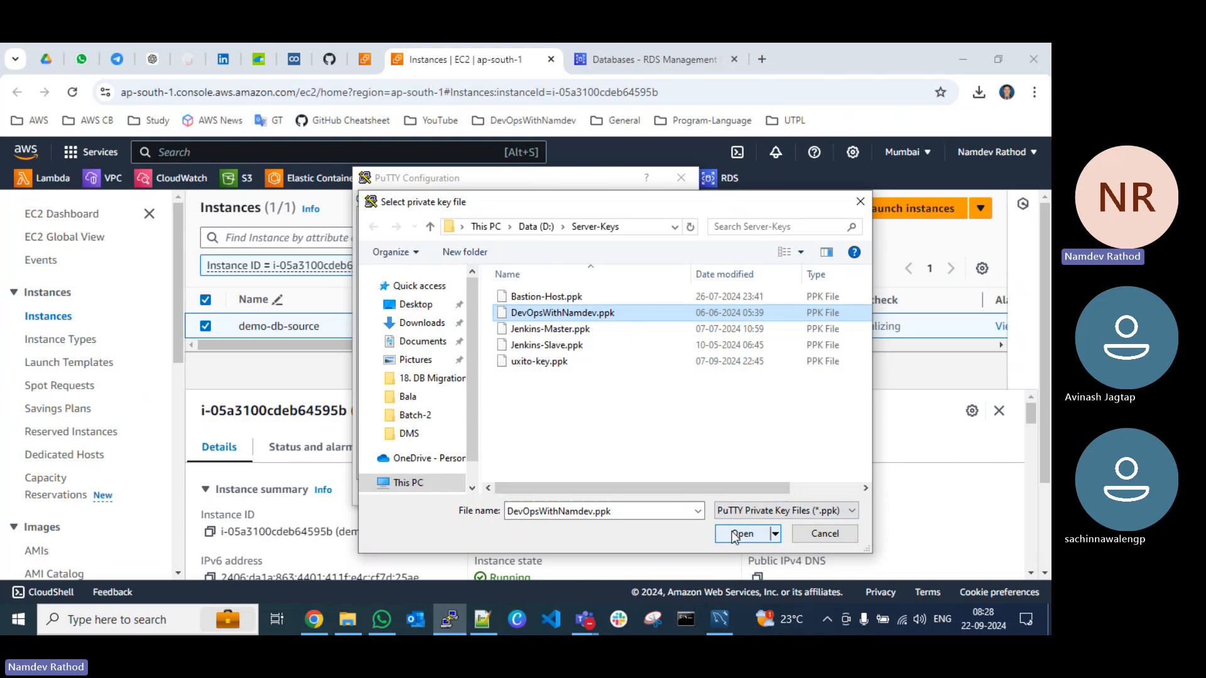
pyautogui.click(741, 533)
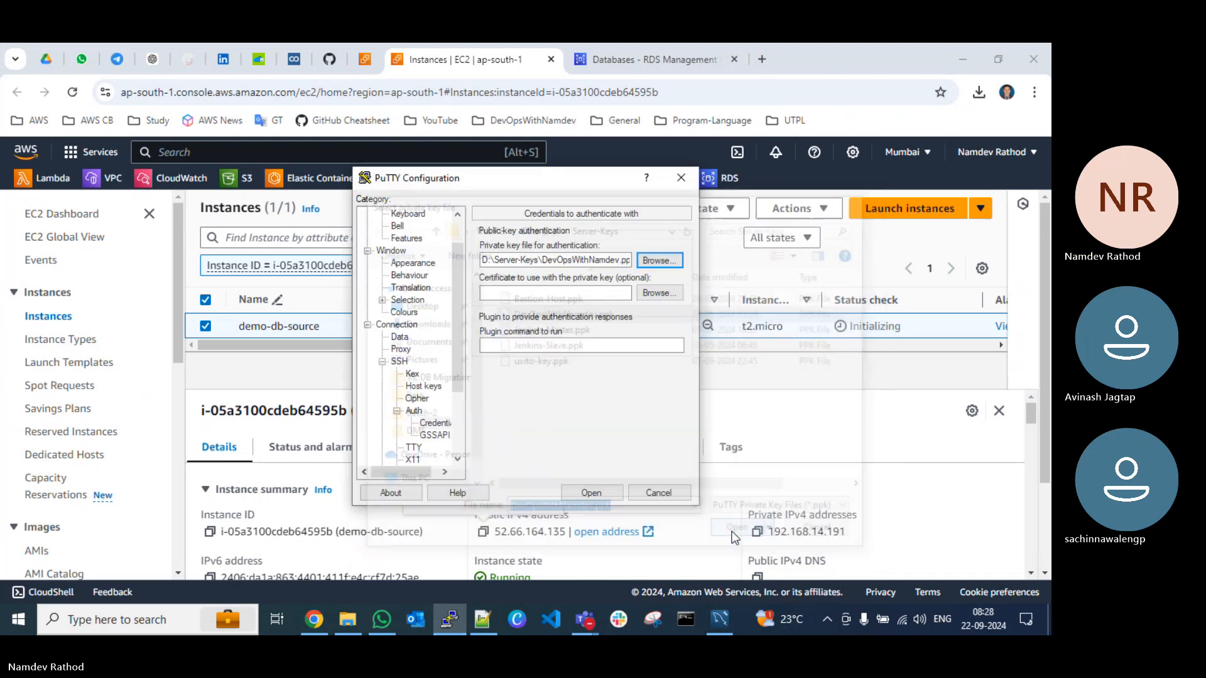
# Step: Set the connection's auto-login username to ubuntu
pyautogui.click(400, 337)
pyautogui.click(599, 248)
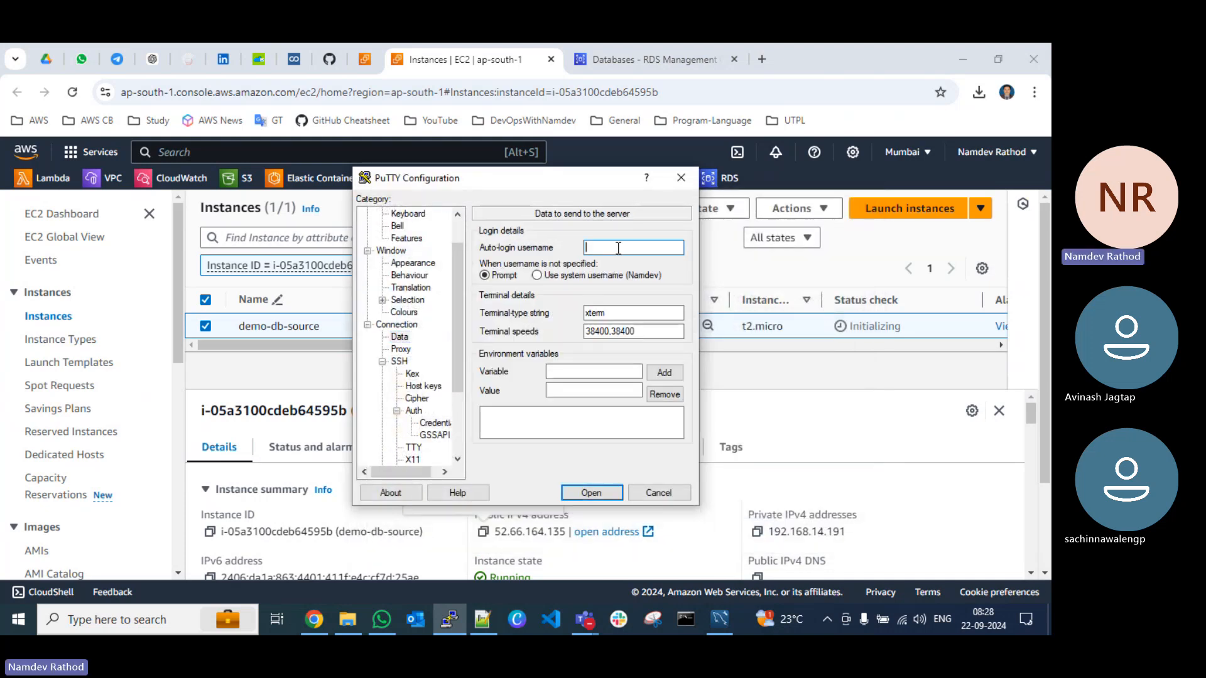
pyautogui.write('ubuntu')
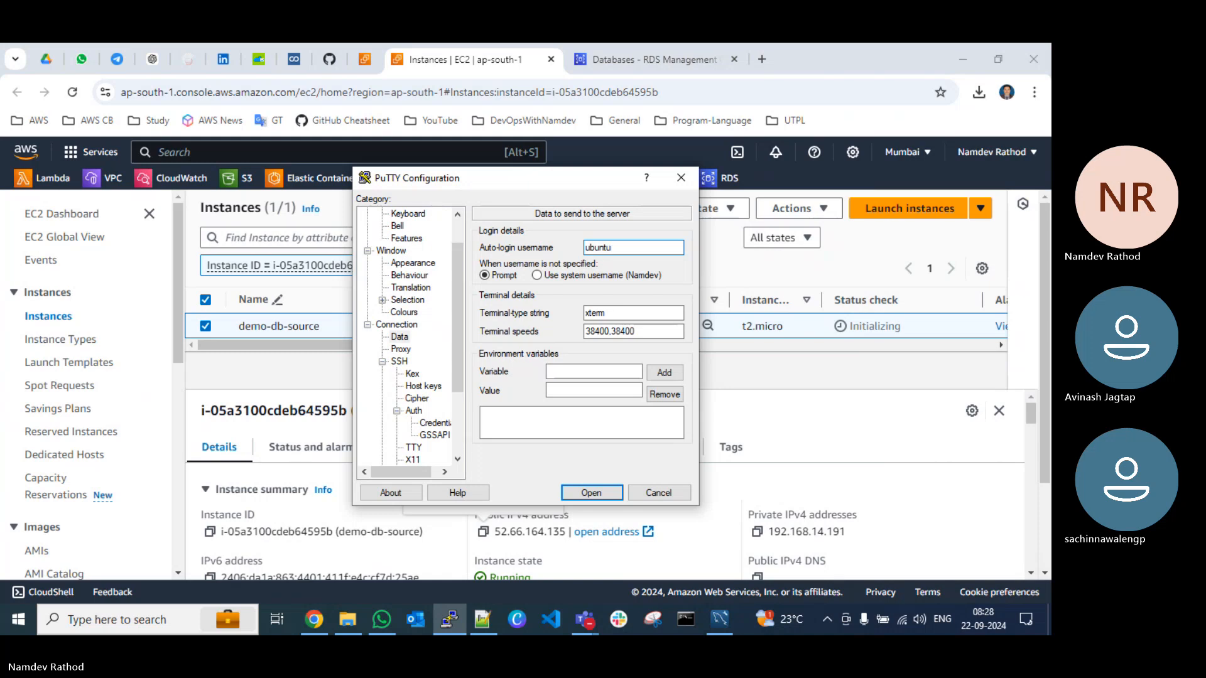
# Step: Set the terminal window's font to Courier New at 16 point
pyautogui.scroll(1, 409, 324)
pyautogui.click(414, 300)
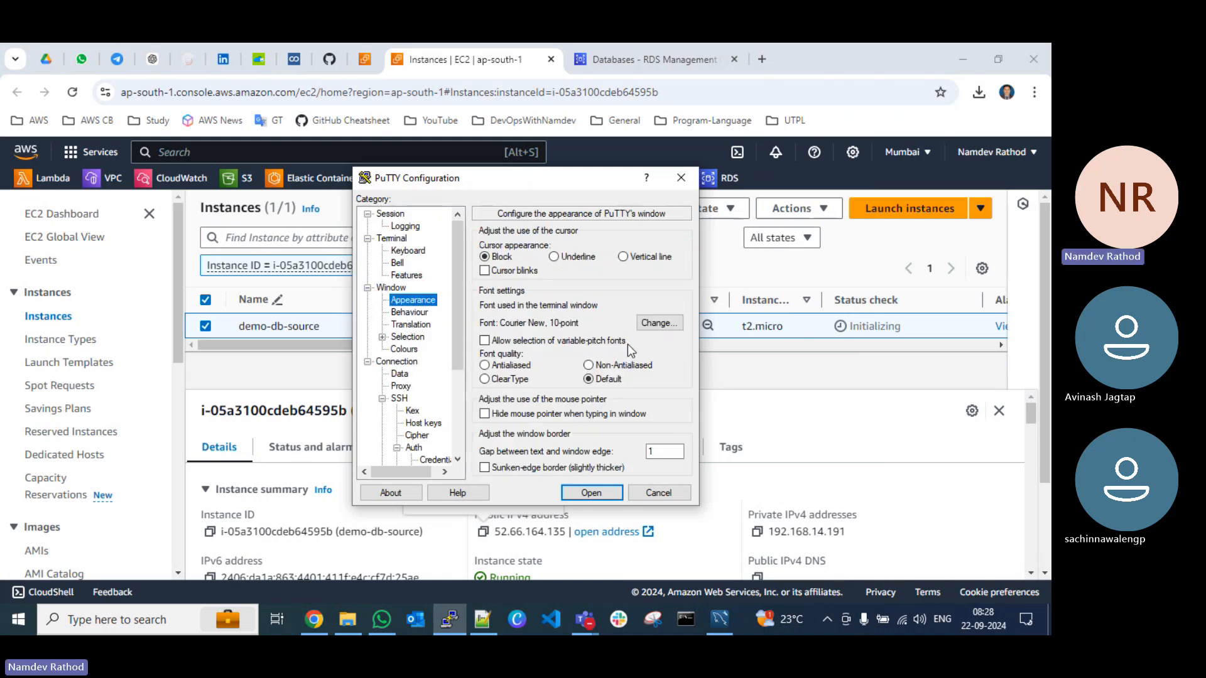
pyautogui.click(667, 324)
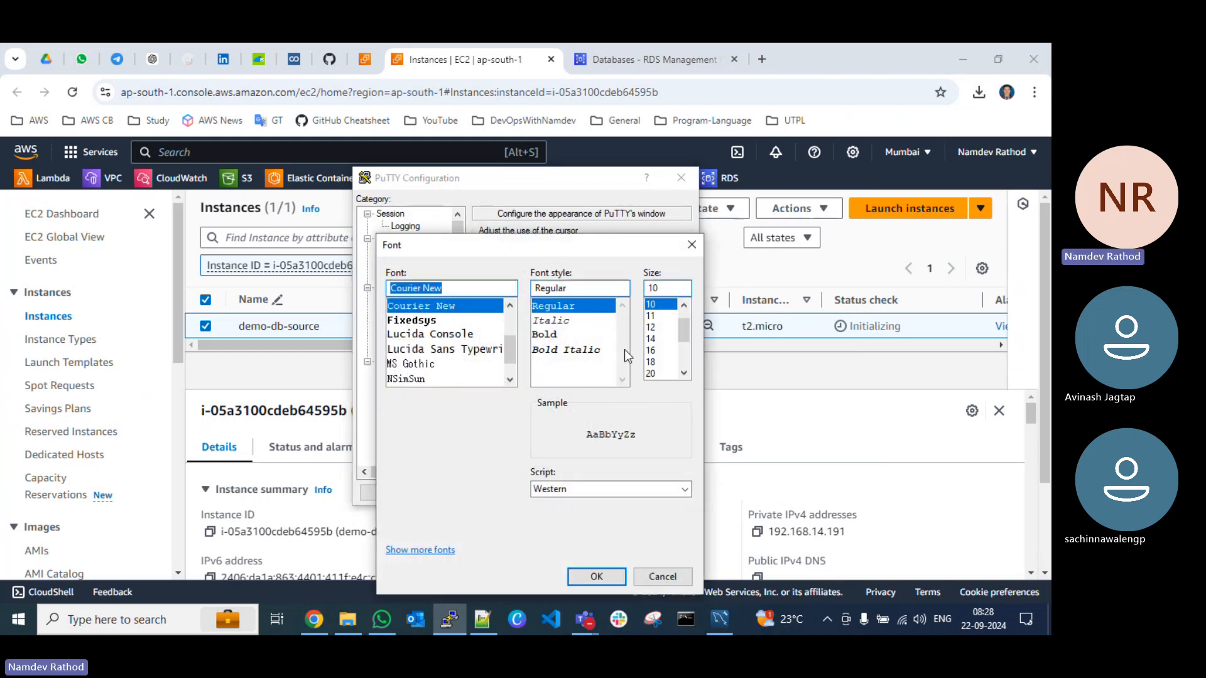
pyautogui.click(656, 351)
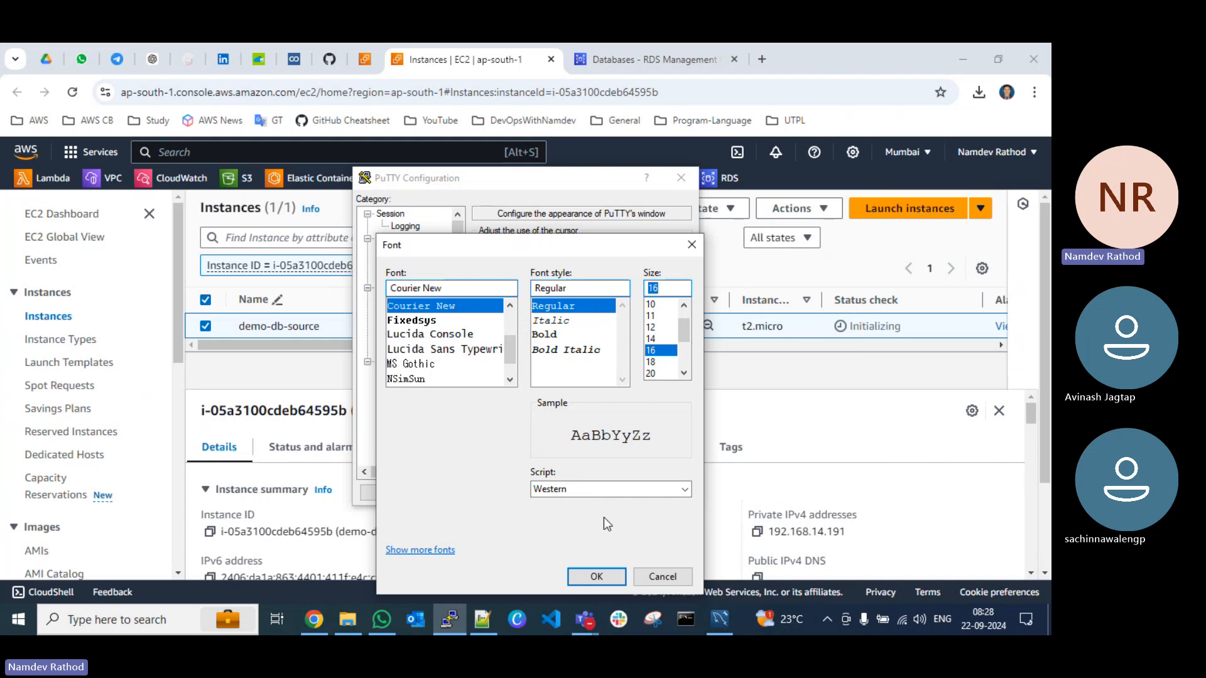
pyautogui.click(595, 576)
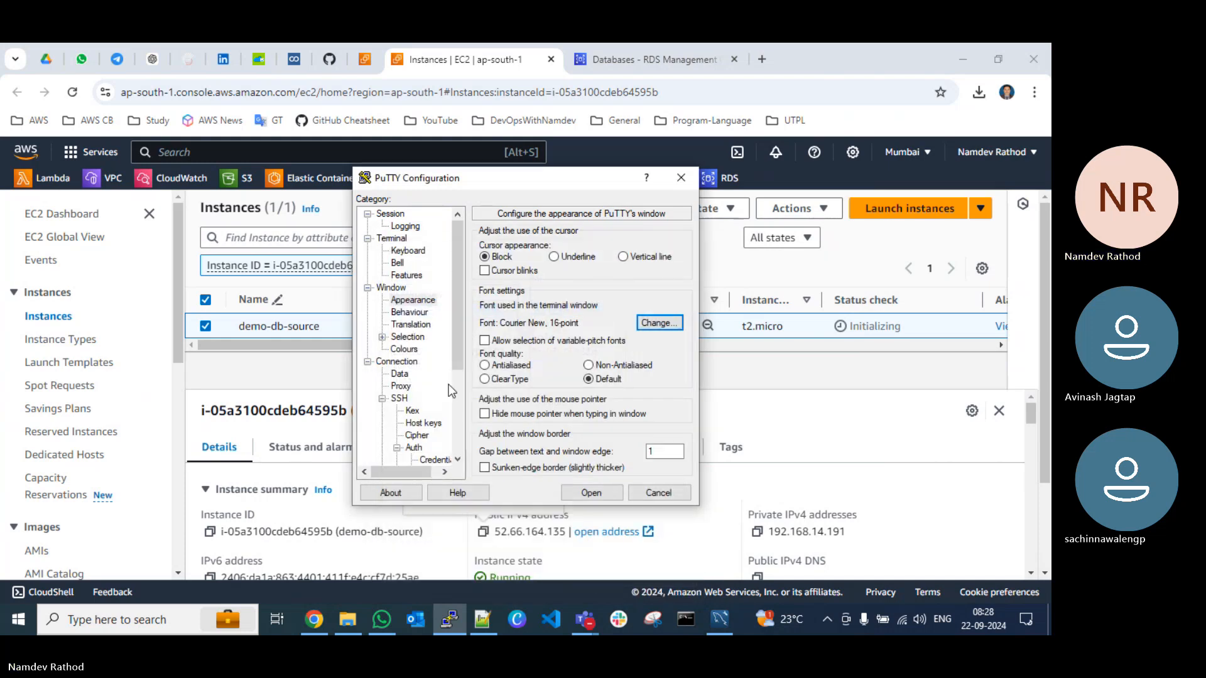
# Step: Open the SSH session, accept the server's host key and maximize the terminal window
pyautogui.click(390, 214)
pyautogui.click(587, 492)
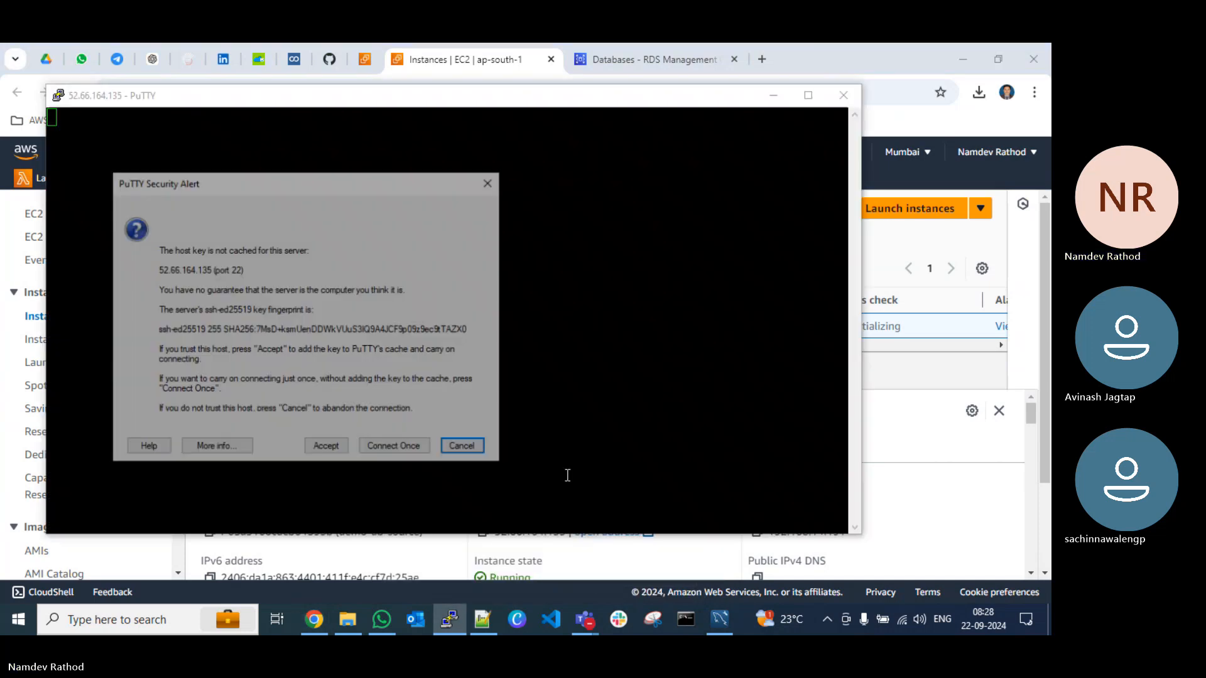
pyautogui.click(343, 447)
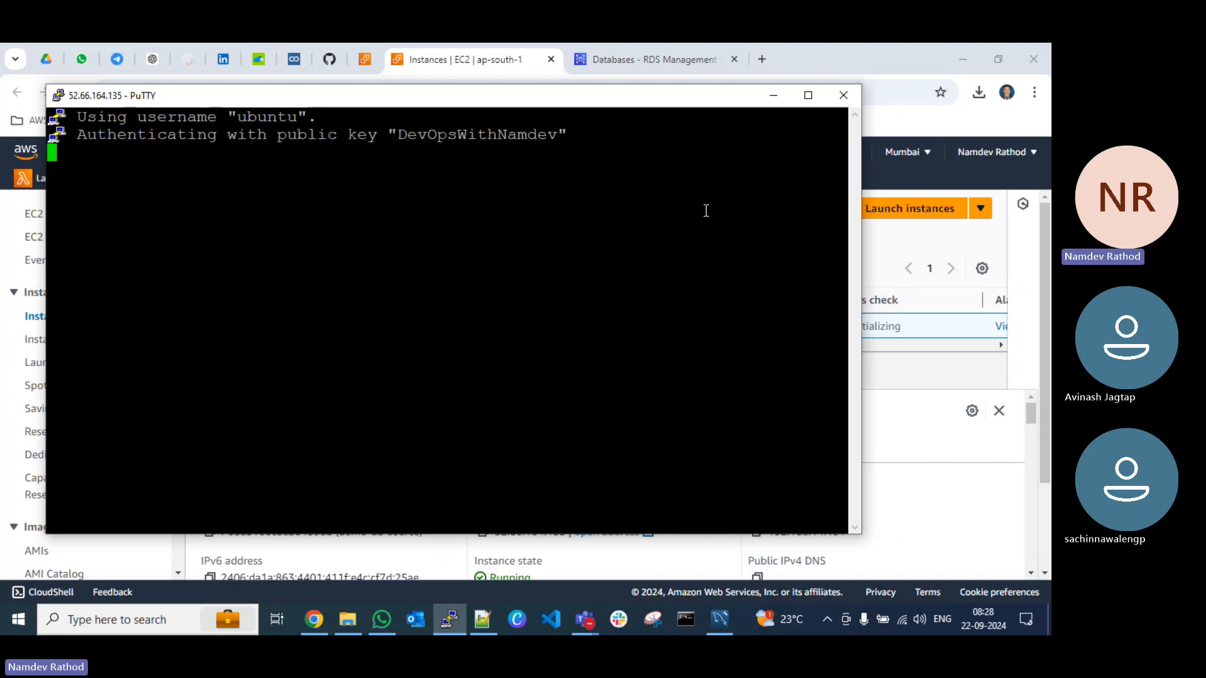
pyautogui.click(814, 100)
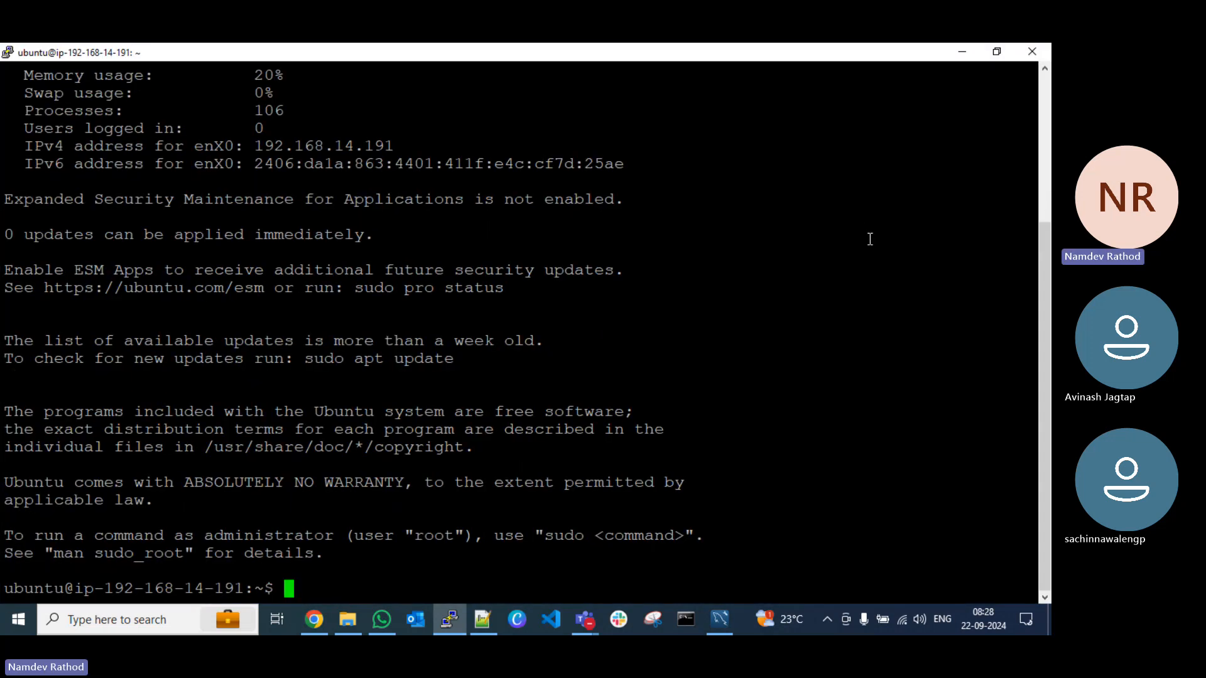
# Step: Become root with sudo su, go to root's home directory with cd, and clear the terminal
pyautogui.hotkey('ctrl', 'l')
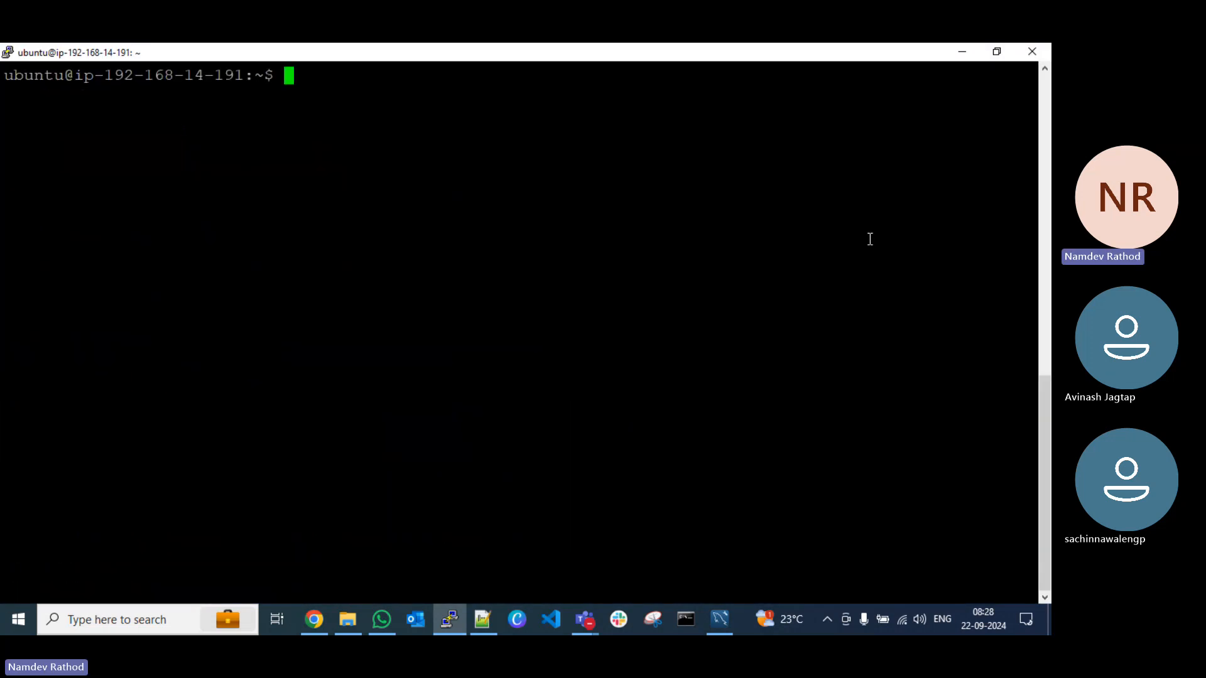
pyautogui.write('sudo su')
pyautogui.press('Return')
pyautogui.write('cd')
pyautogui.press('Return')
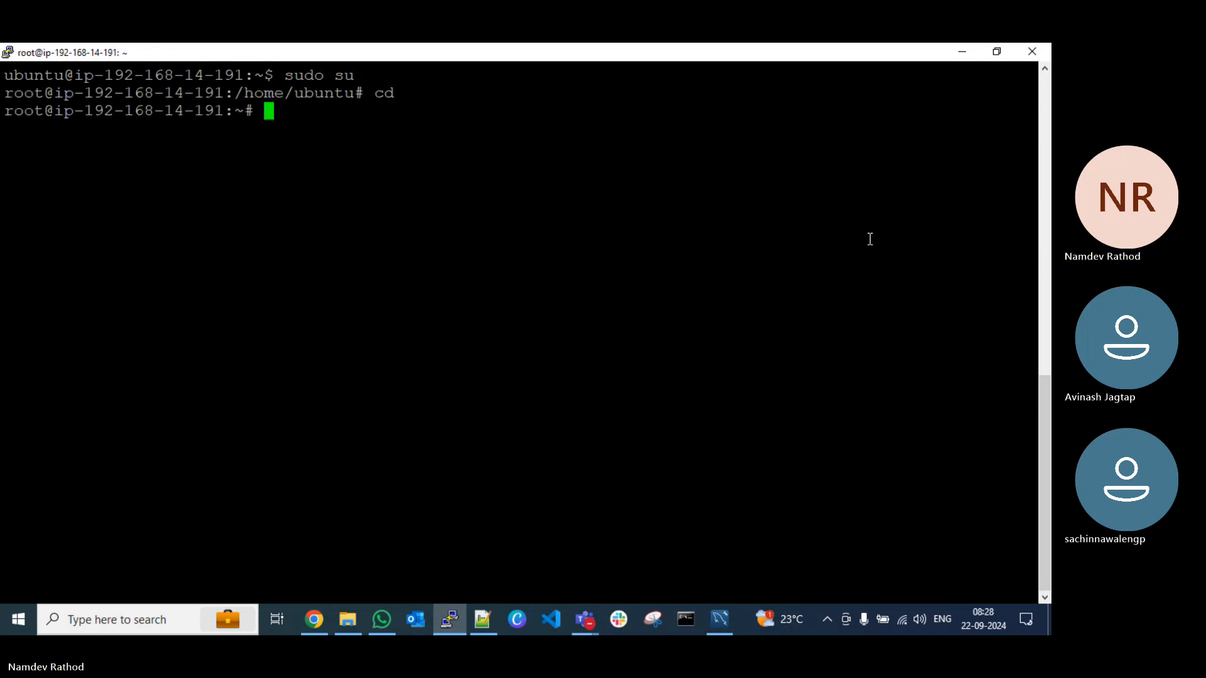
pyautogui.hotkey('ctrl', 'l')
pyautogui.press('Return')
pyautogui.press('Return')
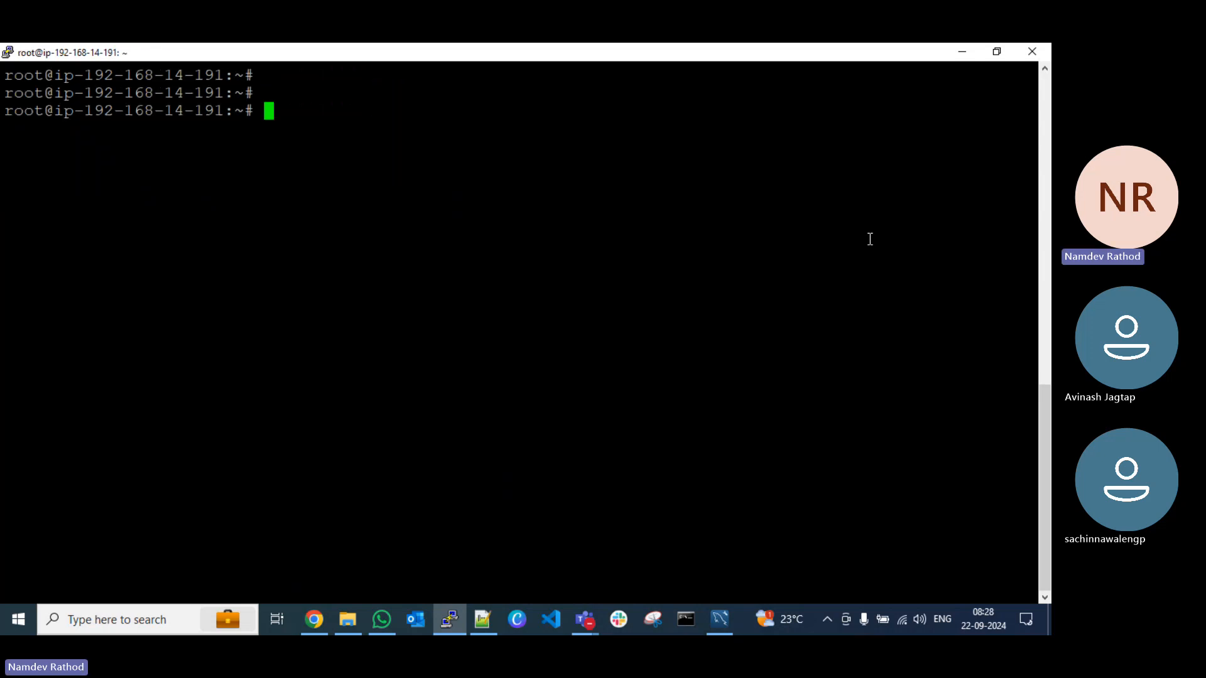
# Step: Refresh the server's package lists with apt update
pyautogui.write('apt udpate')
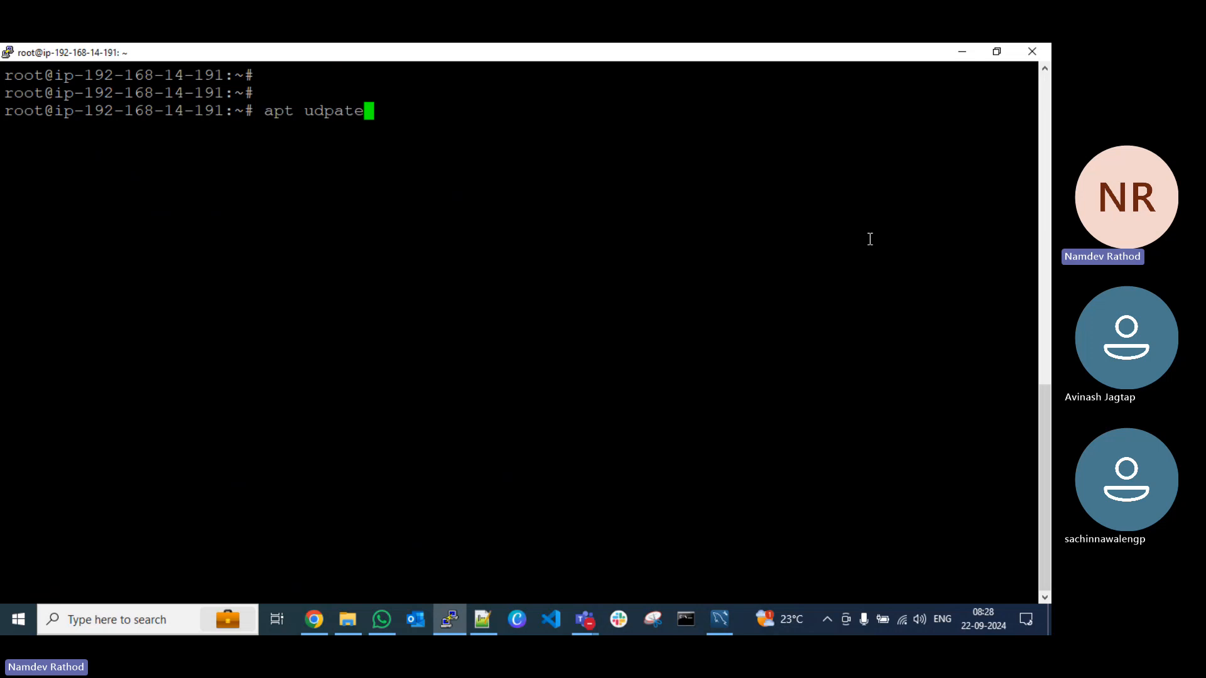
pyautogui.press('Return')
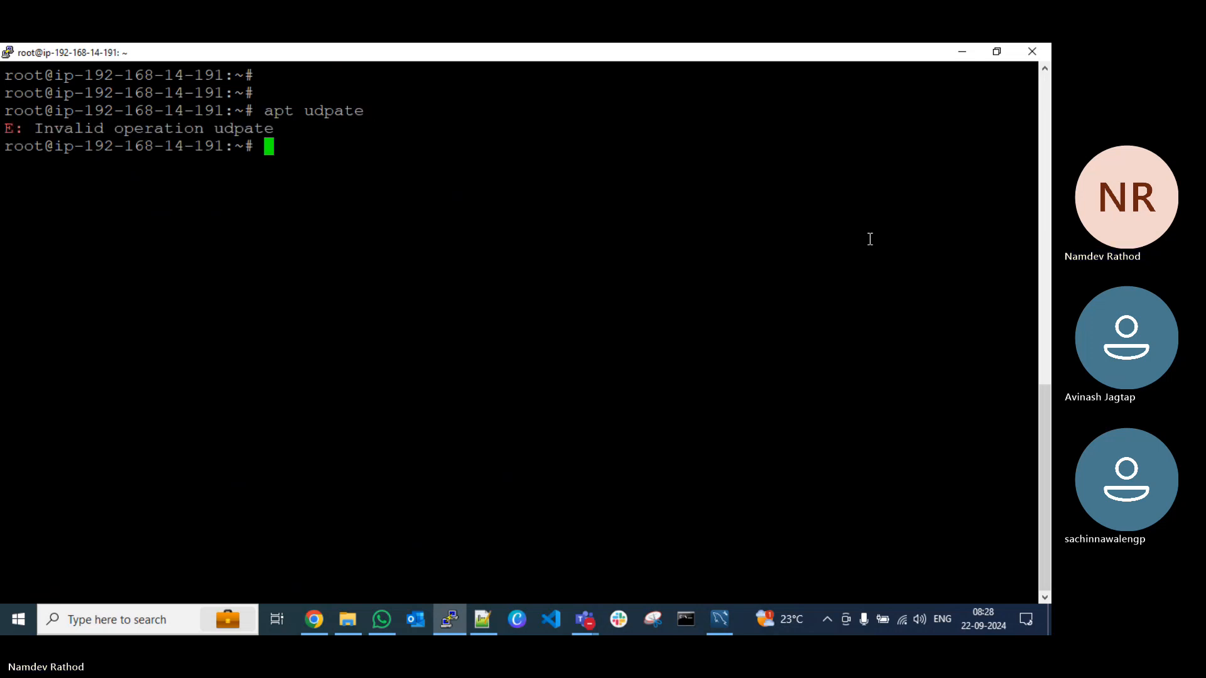
pyautogui.write('apt update')
pyautogui.press('Return')
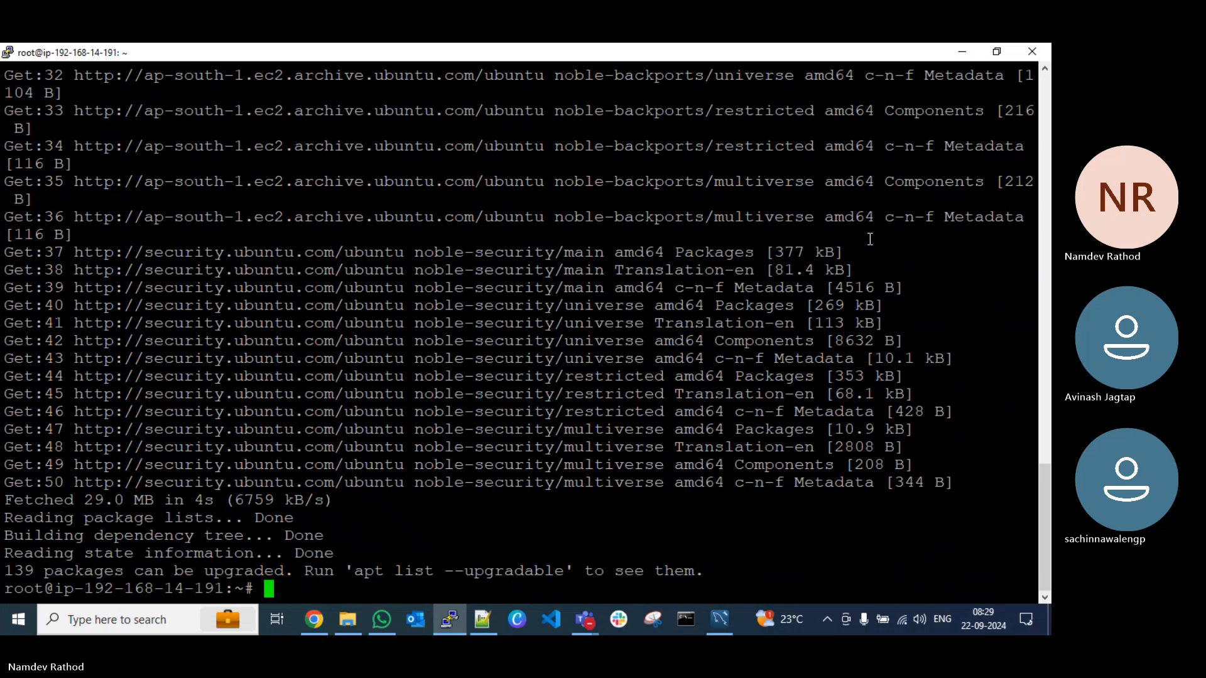
# Step: Run apt upgrade, approve upgrading the installed packages, and clear the terminal once it finishes
pyautogui.write('apt ')
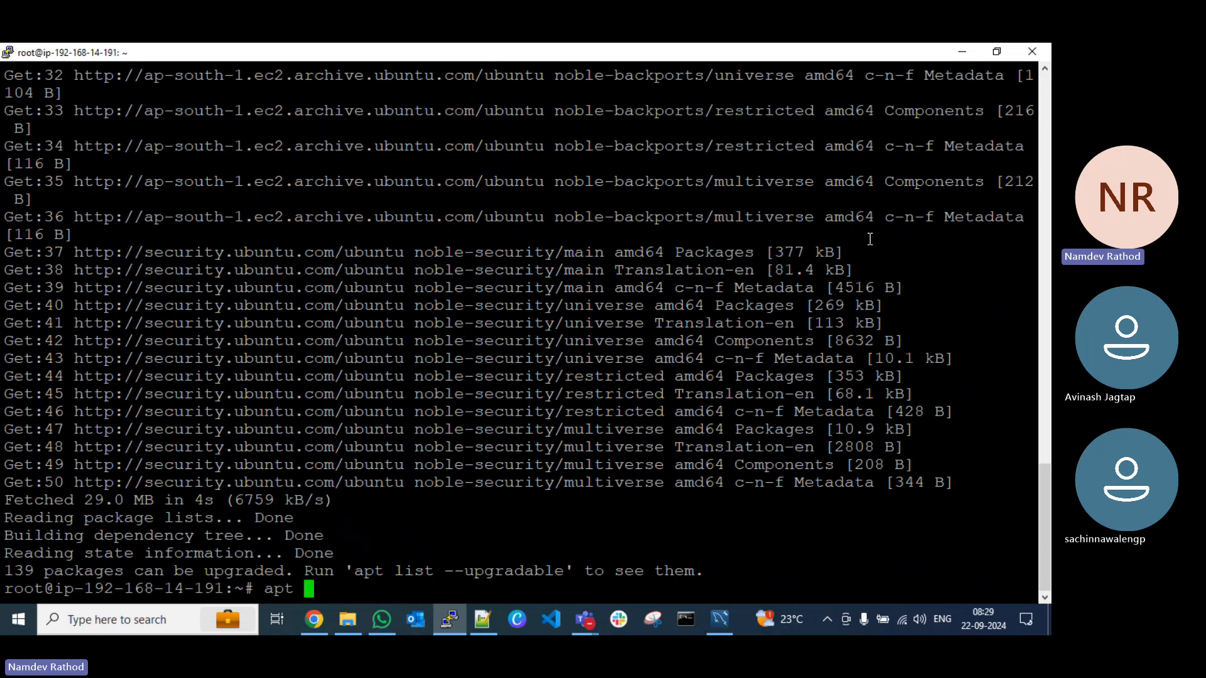
pyautogui.write('upgrade')
pyautogui.press('Return')
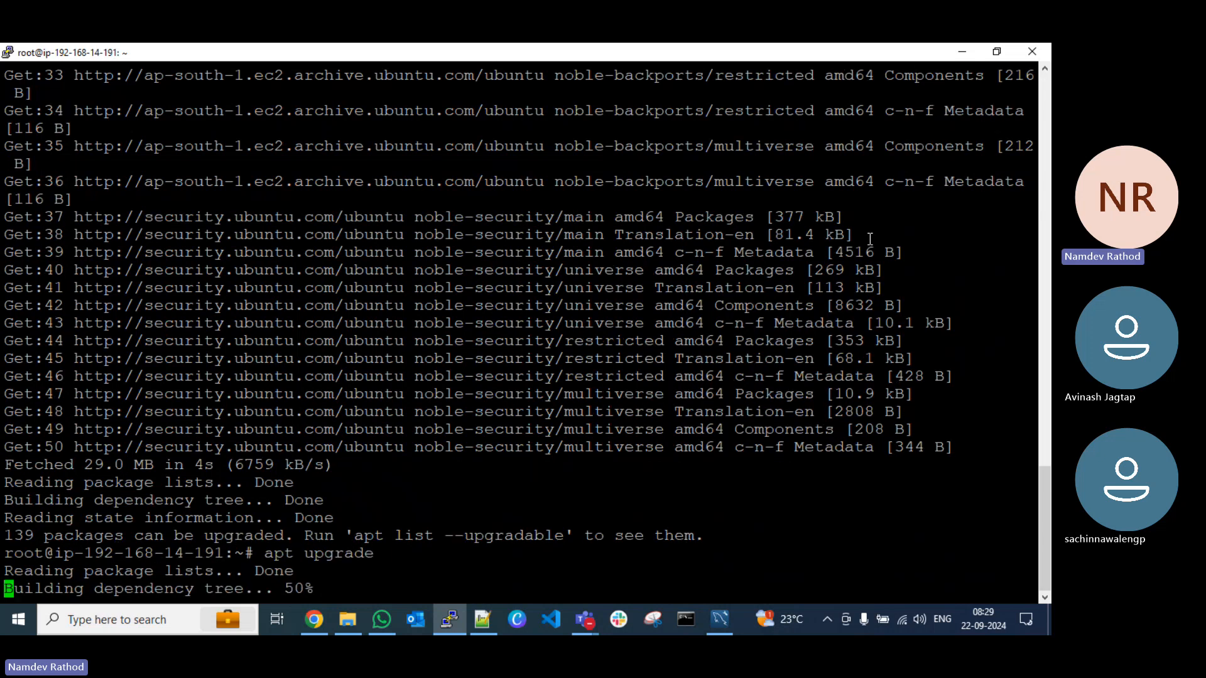
pyautogui.write('y')
pyautogui.press('Return')
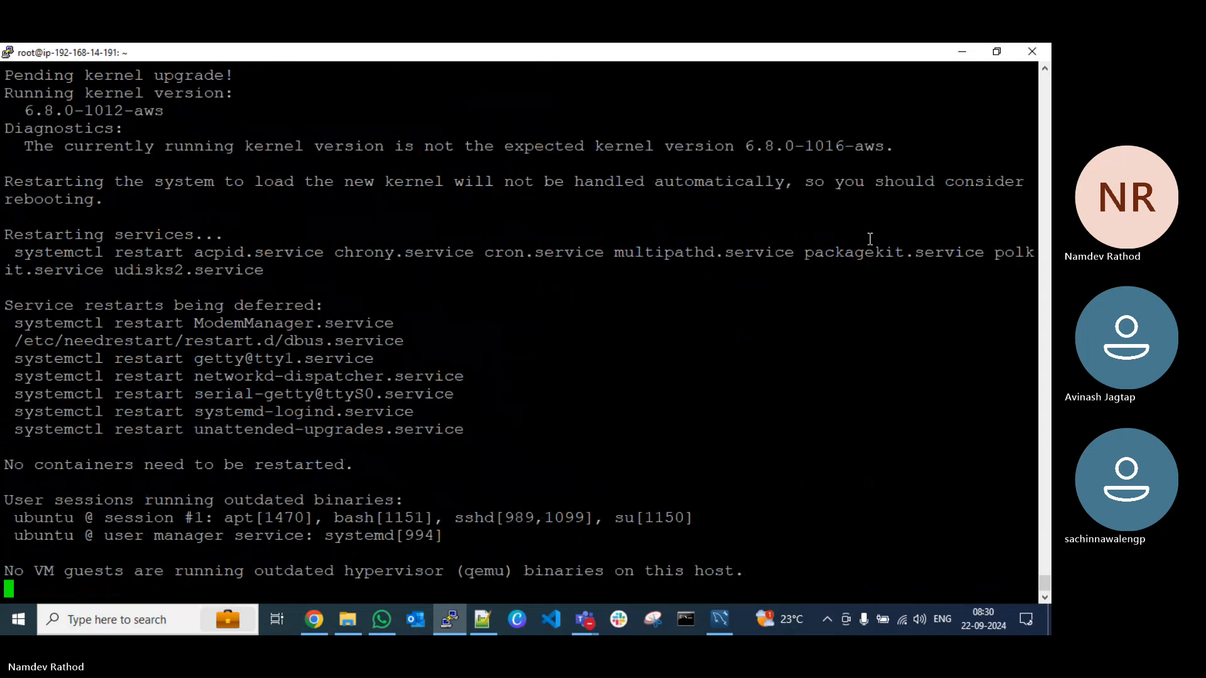
pyautogui.hotkey('ctrl', 'l')
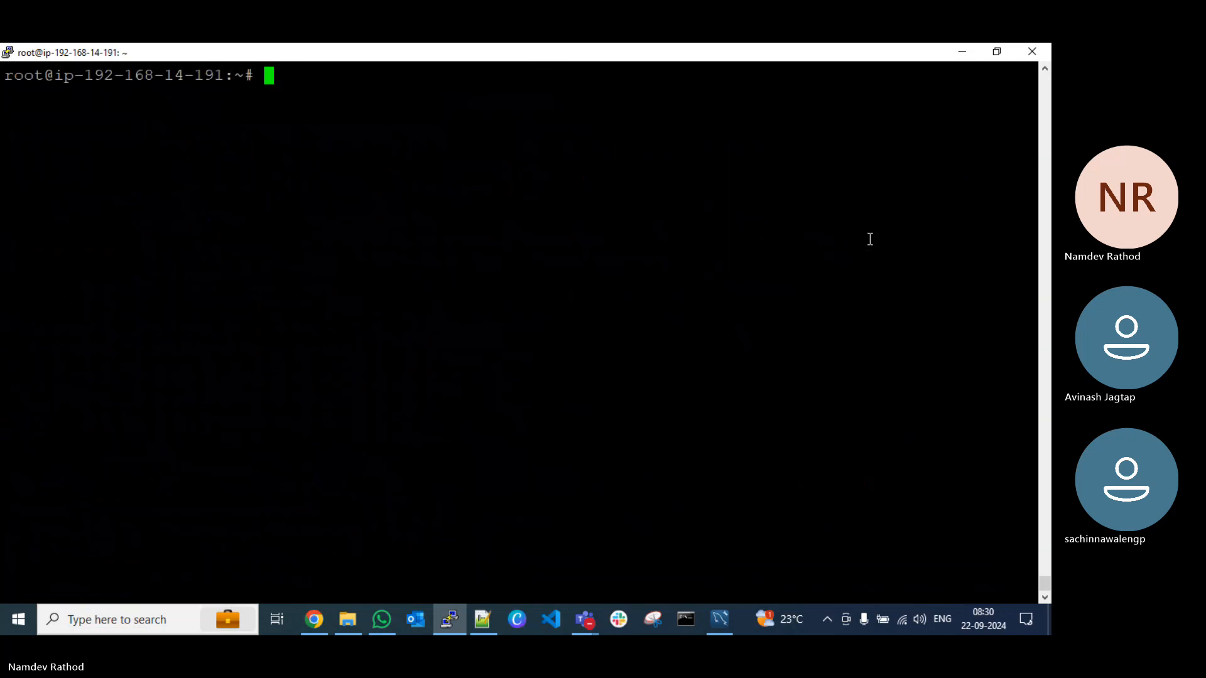
# Step: Switch to the database migration notes in Notepad++, review the plan and copy the apt install mysql-server command
pyautogui.click(481, 622)
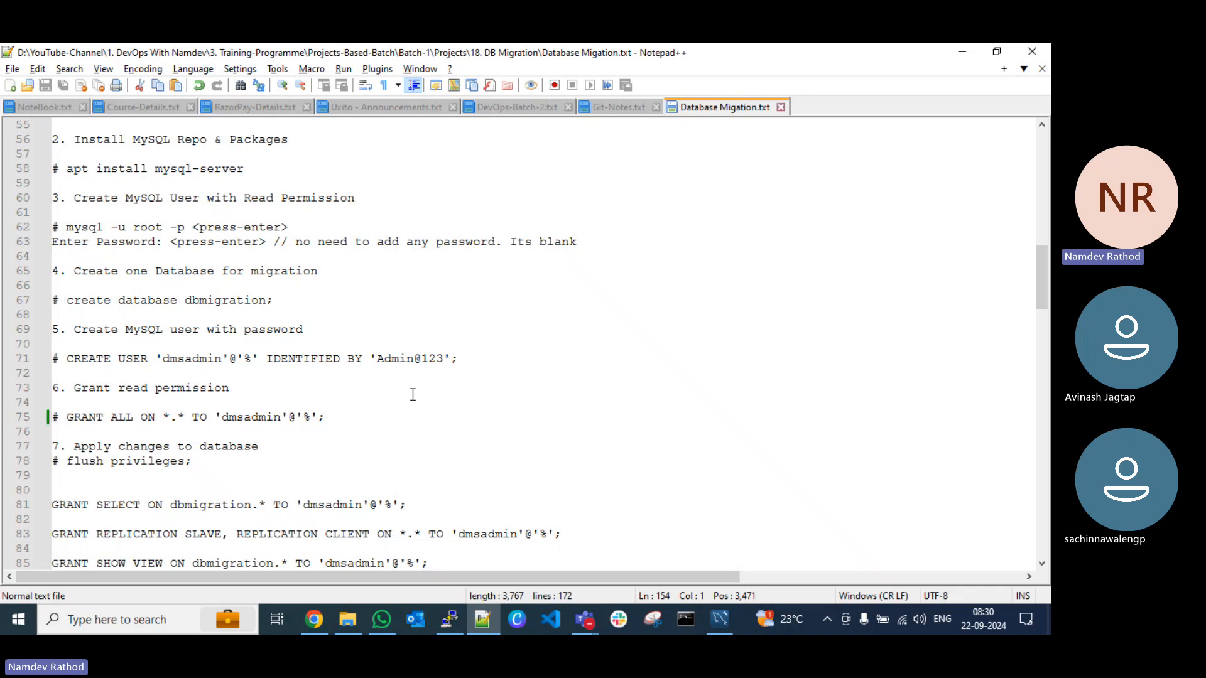
pyautogui.scroll(3, 424, 395)
pyautogui.scroll(15, 424, 395)
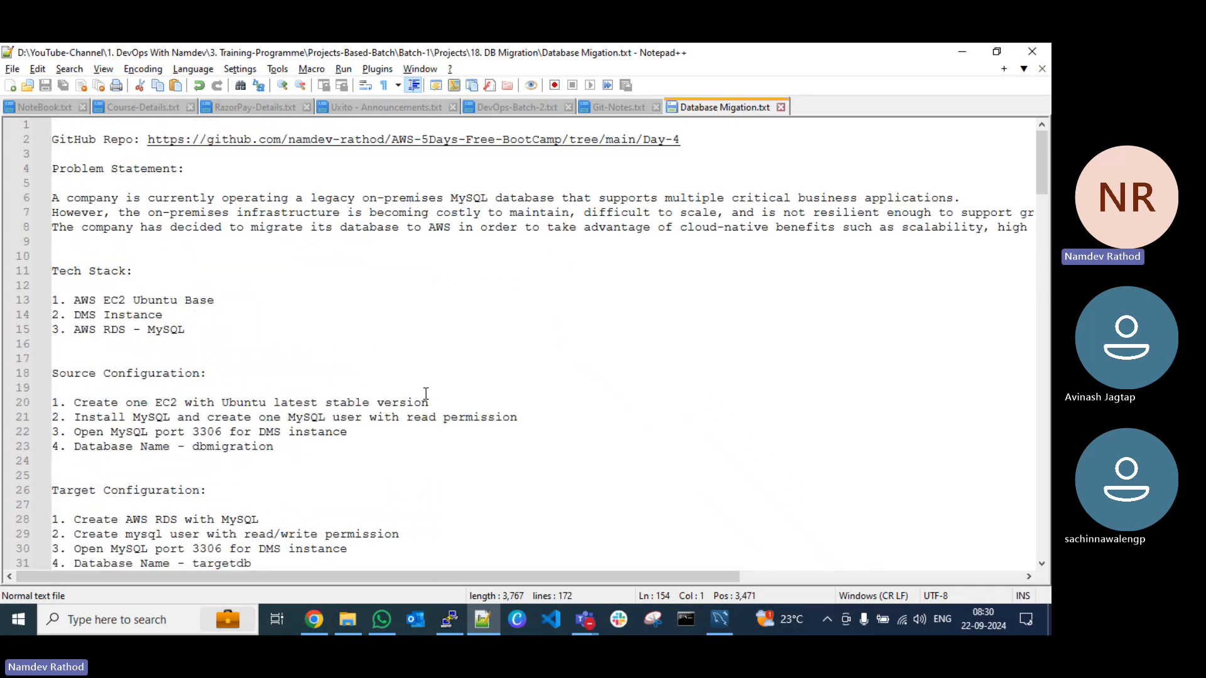
pyautogui.scroll(-5, 425, 396)
pyautogui.scroll(-4, 398, 380)
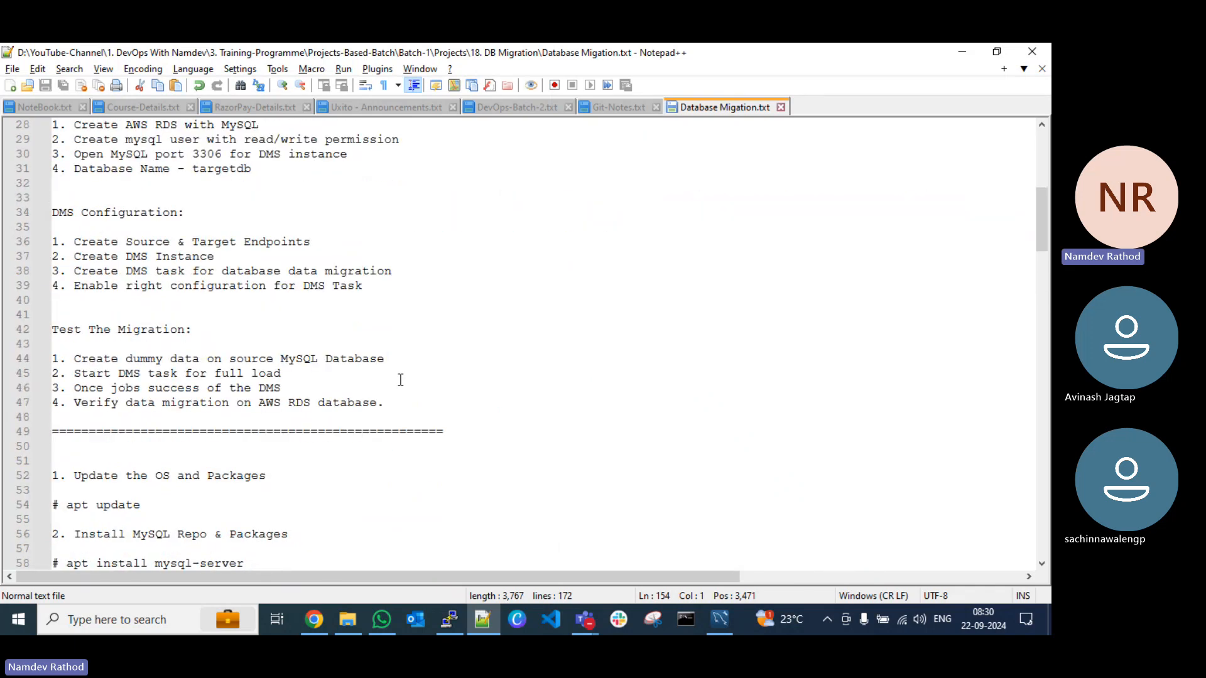
pyautogui.scroll(-1, 385, 404)
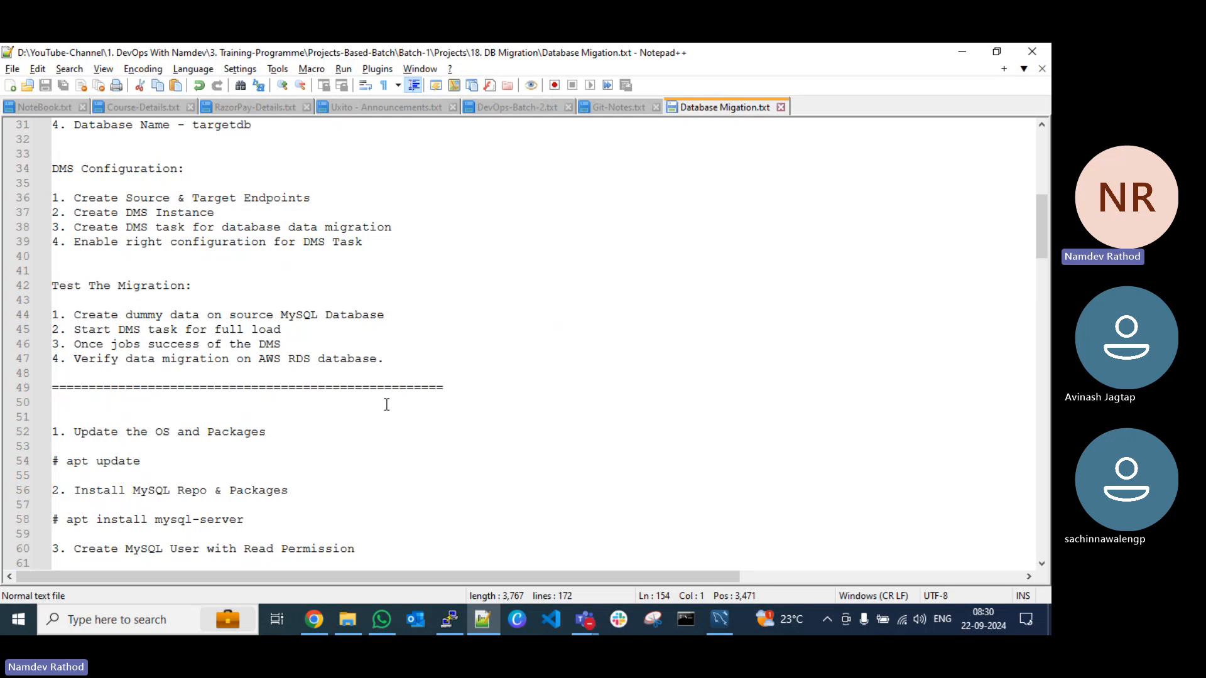
pyautogui.scroll(-7, 409, 404)
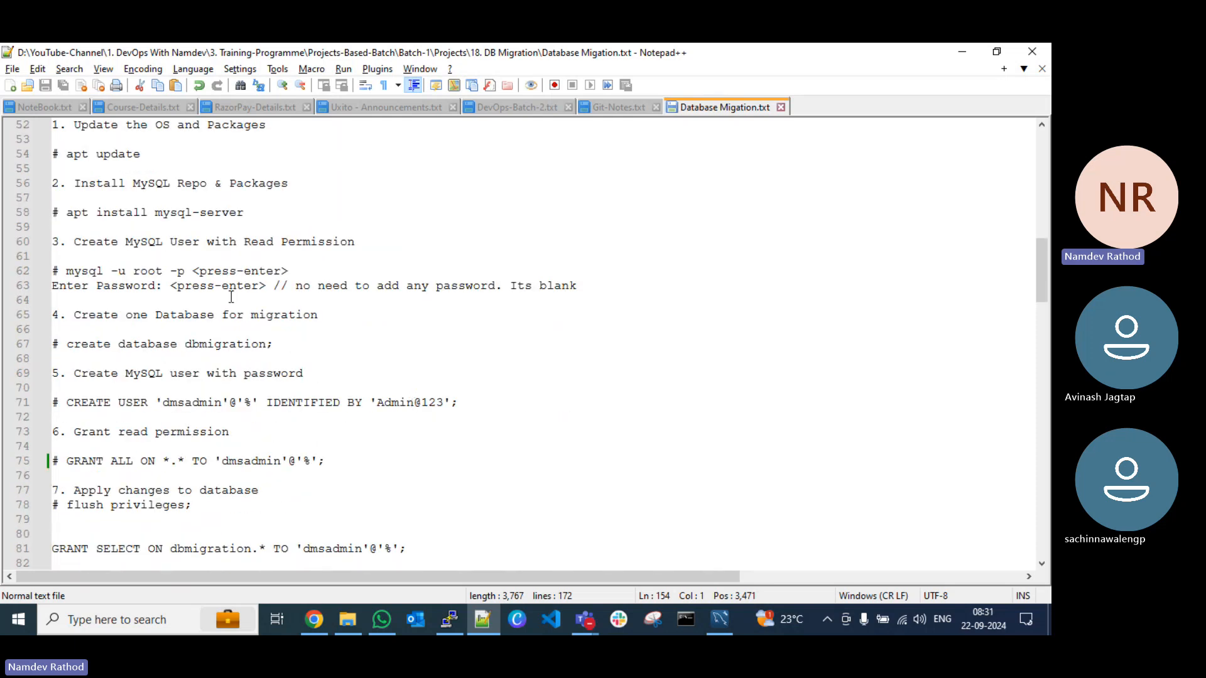
pyautogui.click(67, 216)
pyautogui.moveTo(67, 216); pyautogui.dragTo(245, 217)
pyautogui.hotkey('ctrl', 'c')
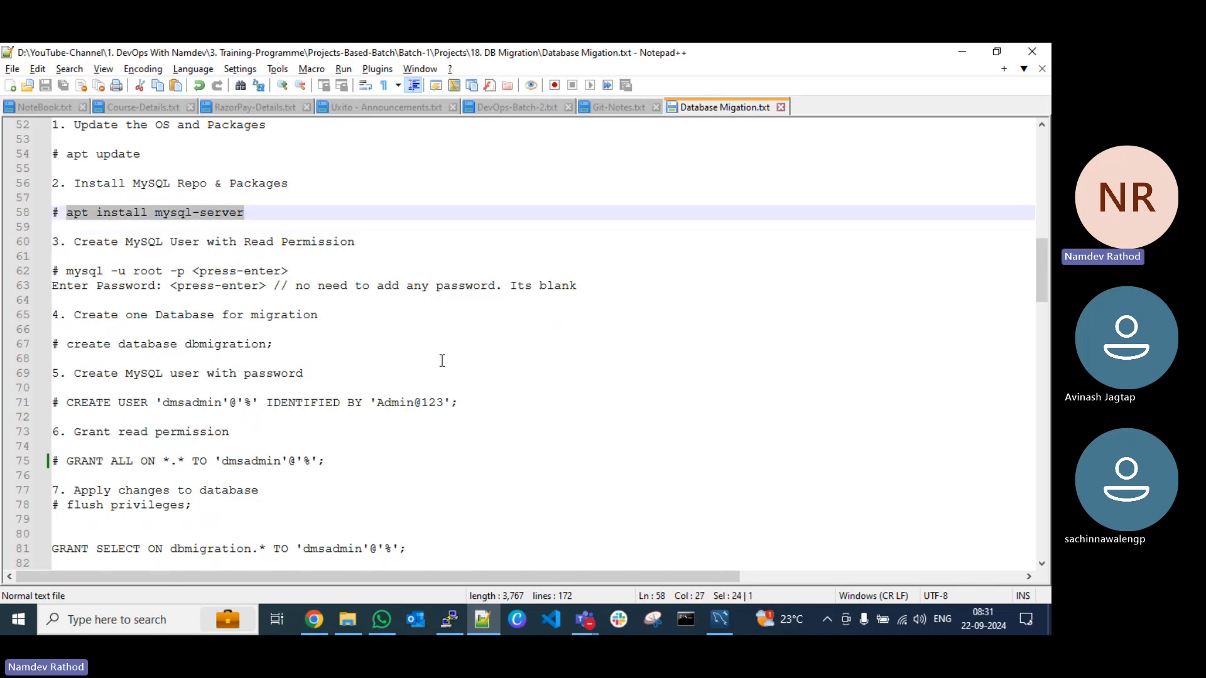
# Step: Return to the PuTTY session, run apt install mysql-server and approve the installation
pyautogui.click(316, 622)
pyautogui.click(459, 627)
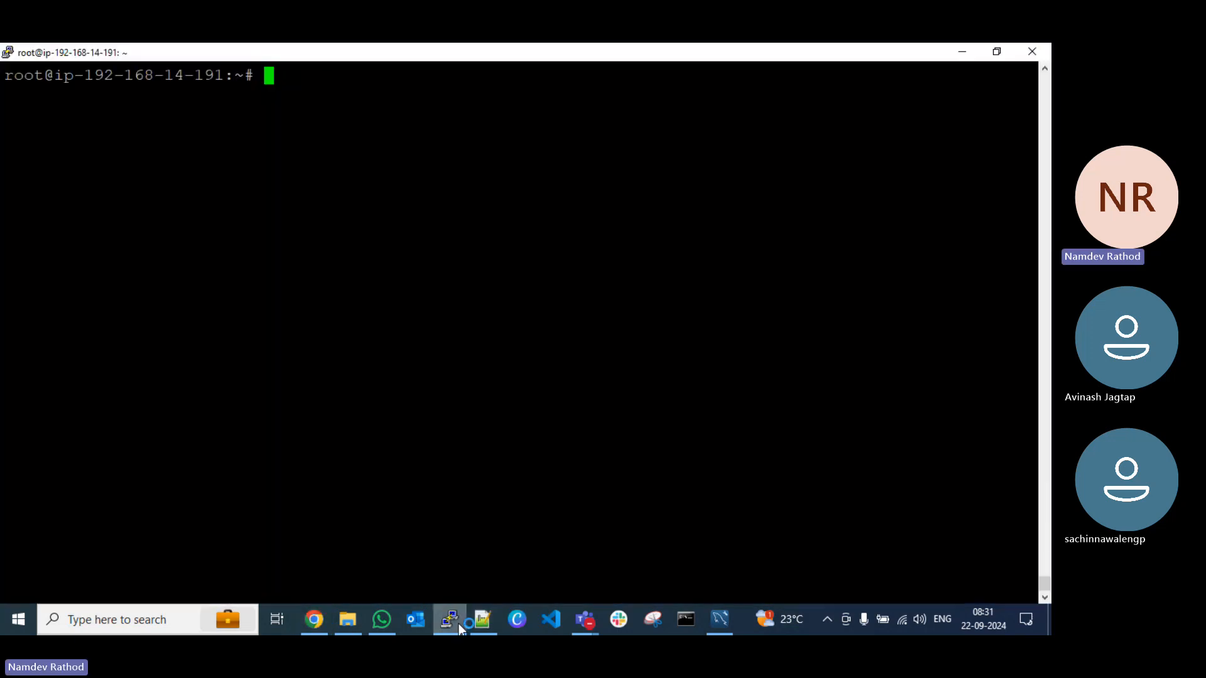
pyautogui.rightClick(375, 375)
pyautogui.press('Return')
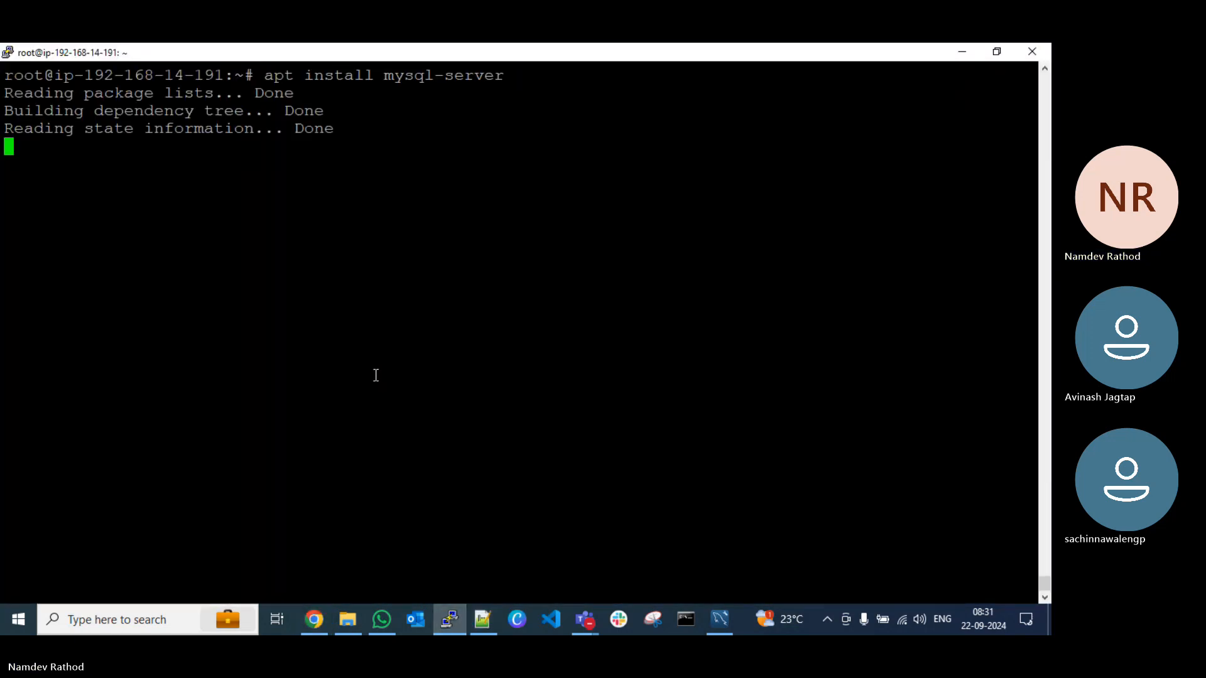
pyautogui.write('y')
pyautogui.press('Return')
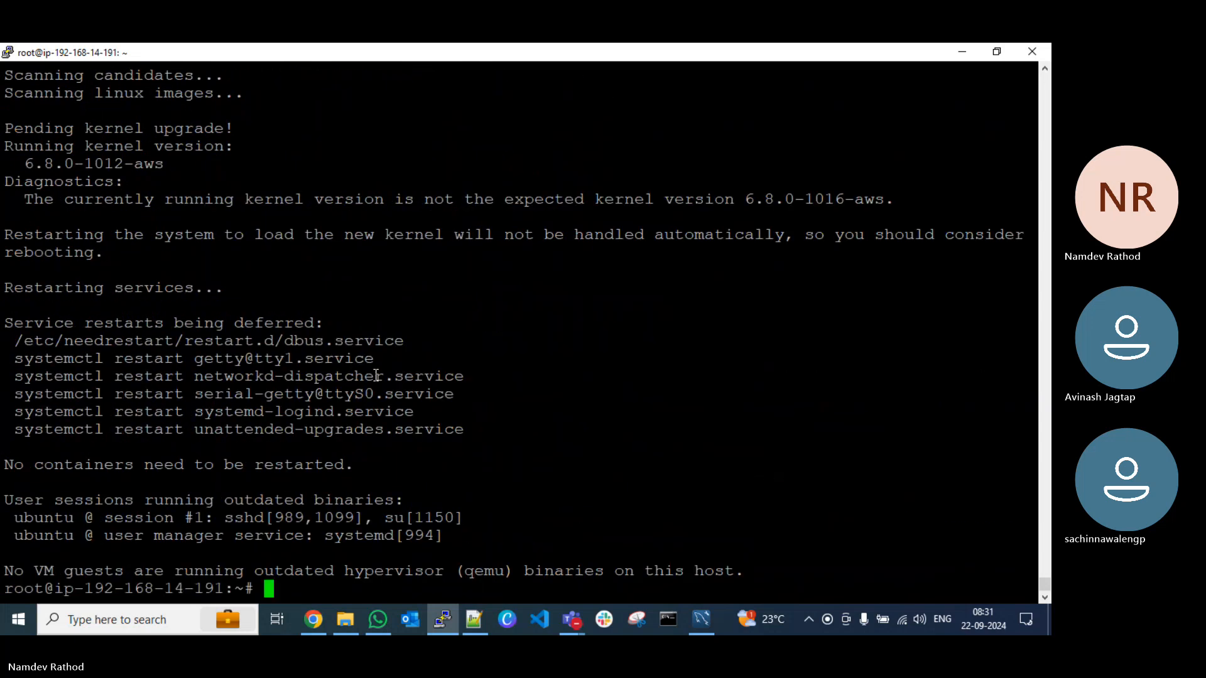
# Step: Clear the terminal, check the login command in the Notepad++ notes, and log in to MySQL as root in PuTTY with a blank password
pyautogui.hotkey('ctrl', 'l')
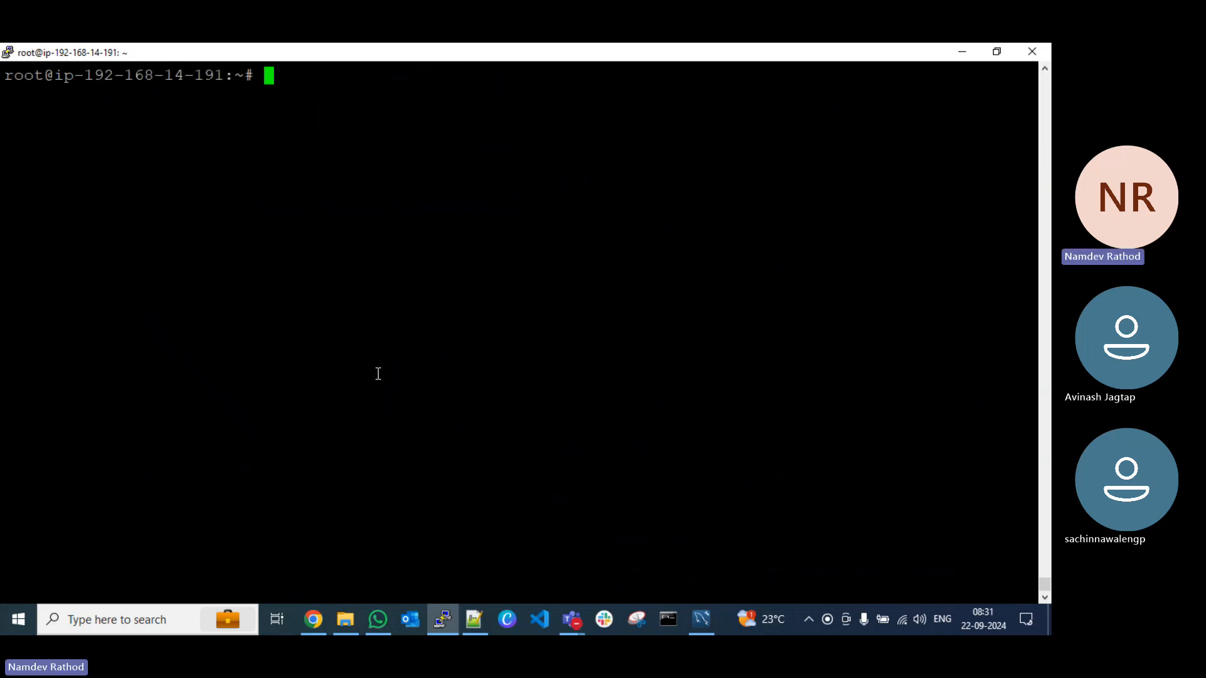
pyautogui.hotkey('alt', 'Tab')
pyautogui.hotkey('alt', 'Tab')
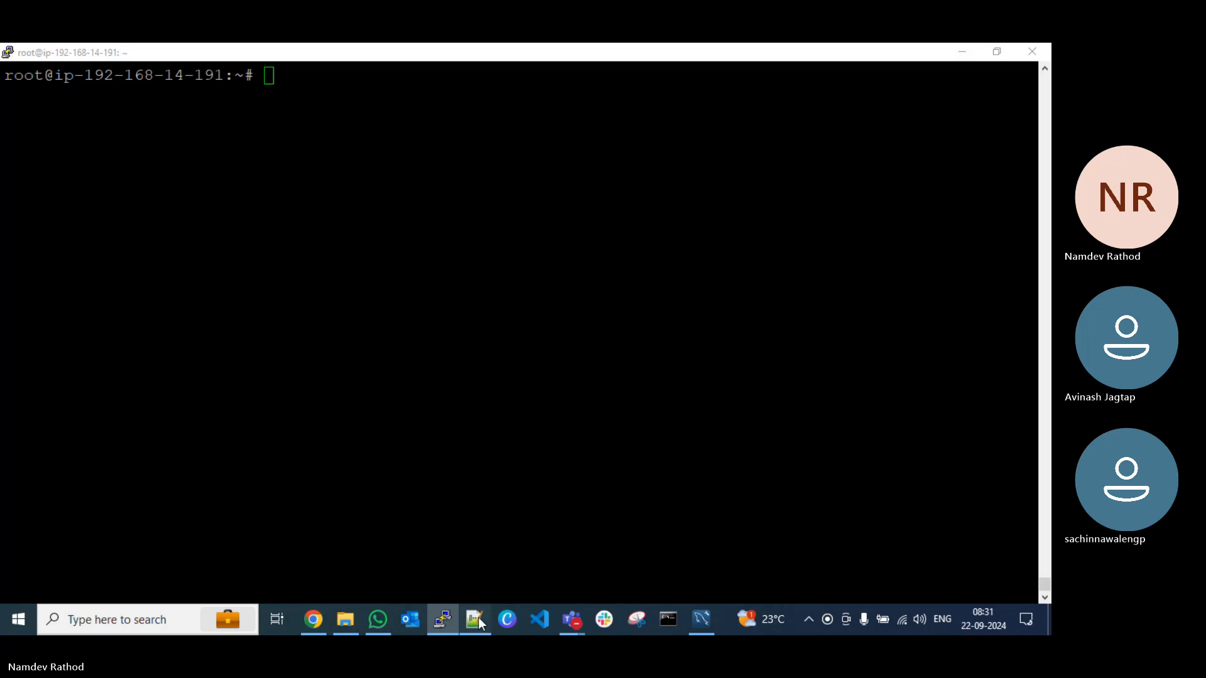
pyautogui.click(474, 619)
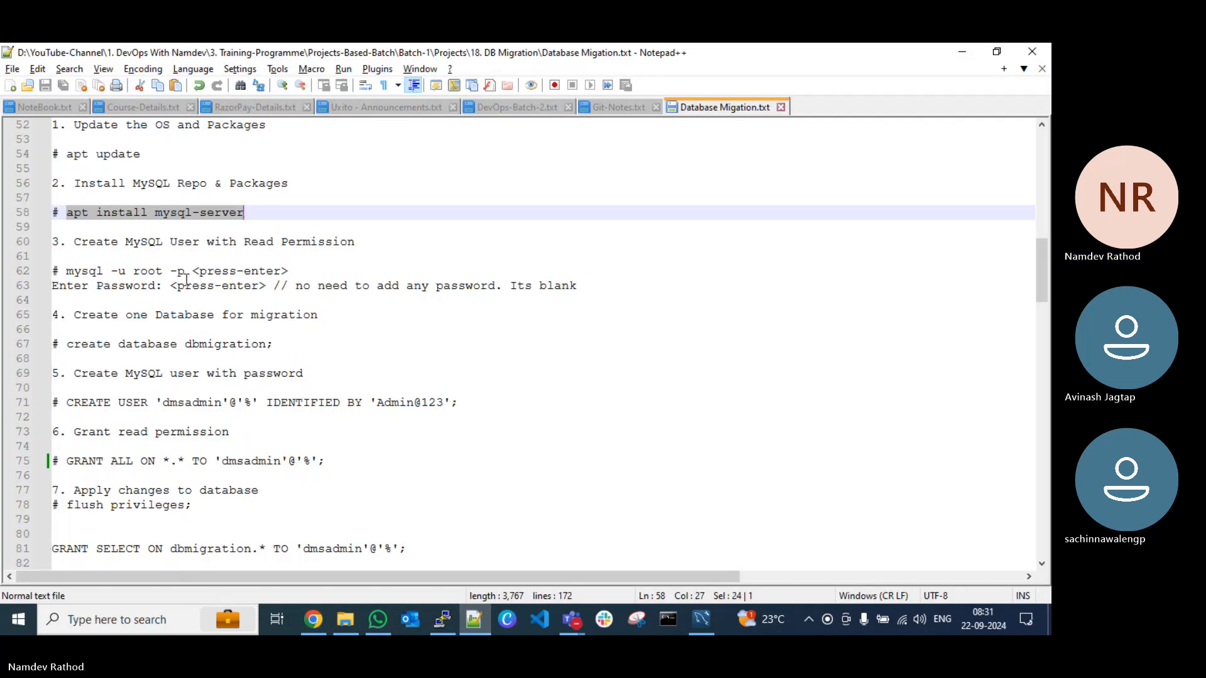
pyautogui.hotkey('alt', 'Tab')
pyautogui.write('mysql ')
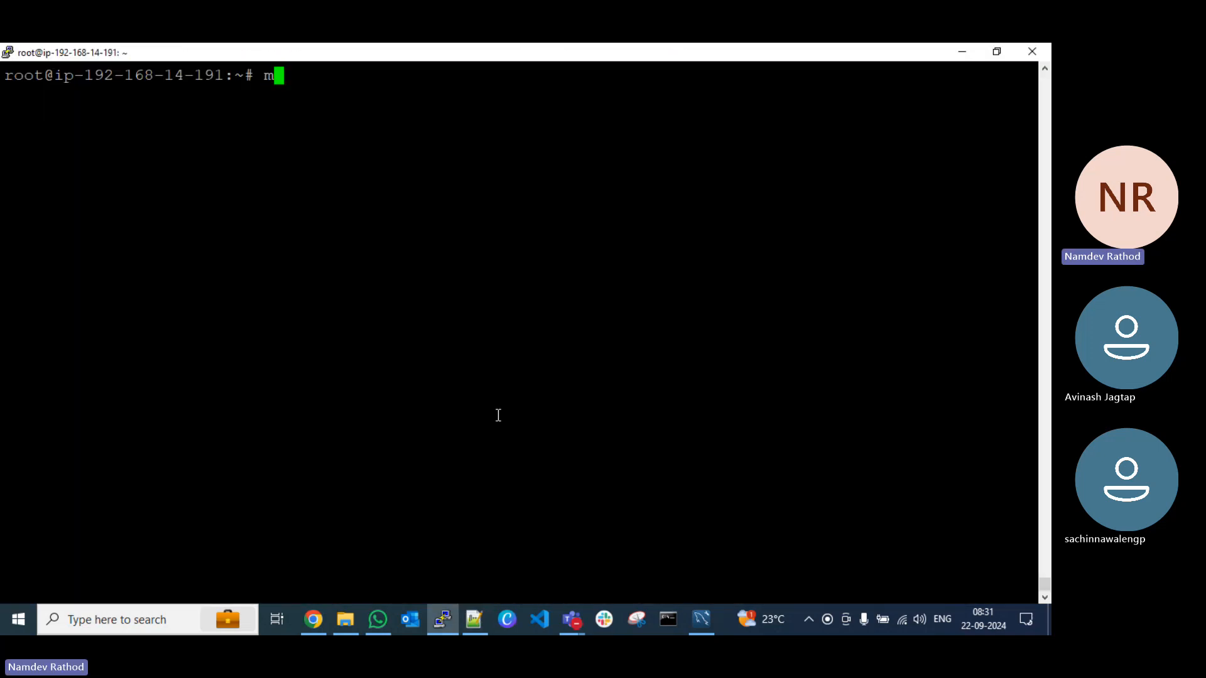
pyautogui.write('-u root -p')
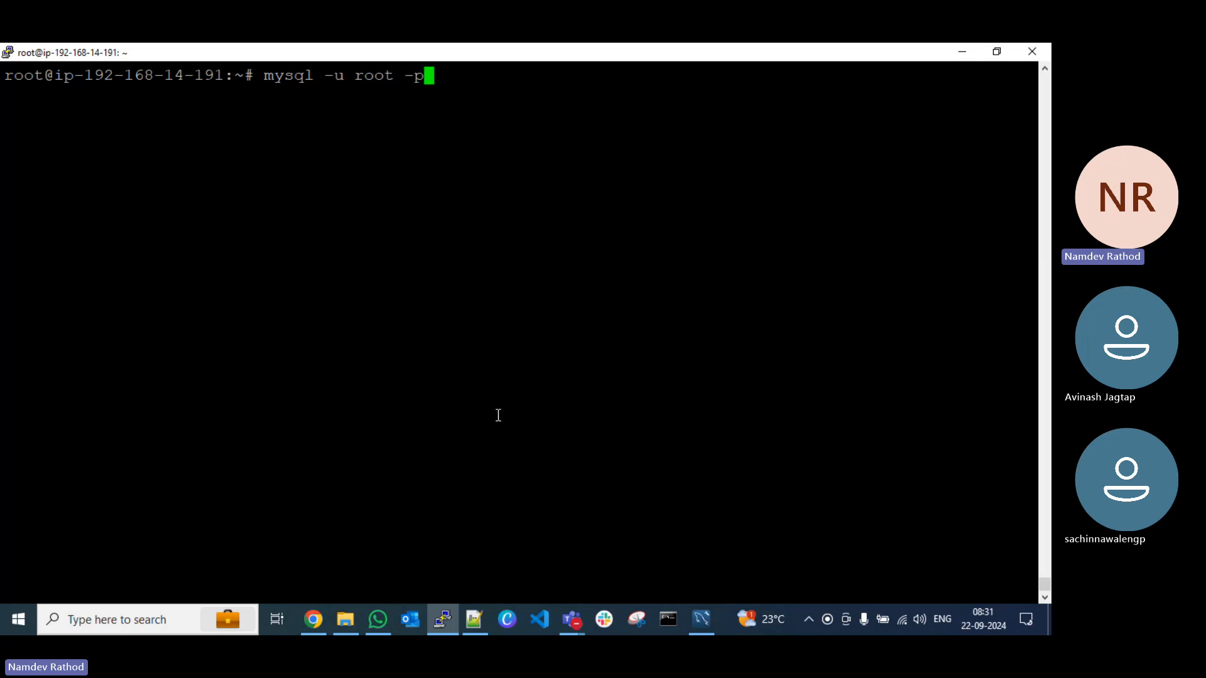
pyautogui.press('Return')
pyautogui.press('Return')
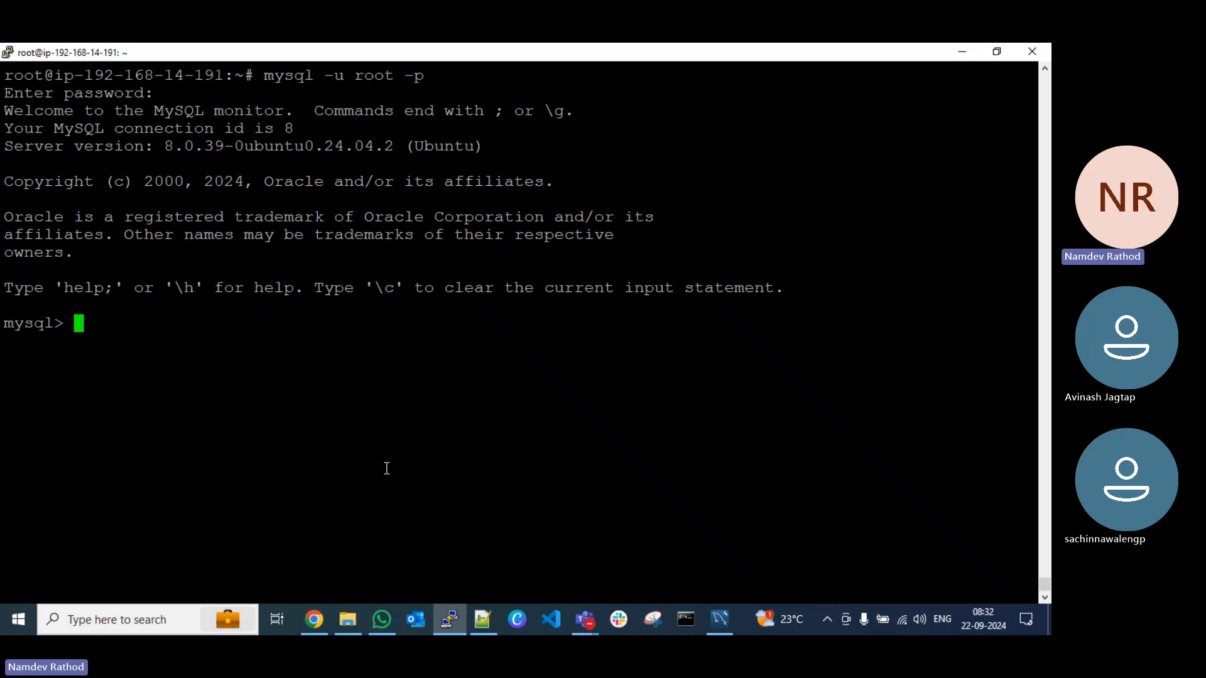
# Step: List the databases on the MySQL server with show databases;
pyautogui.write('show databa')
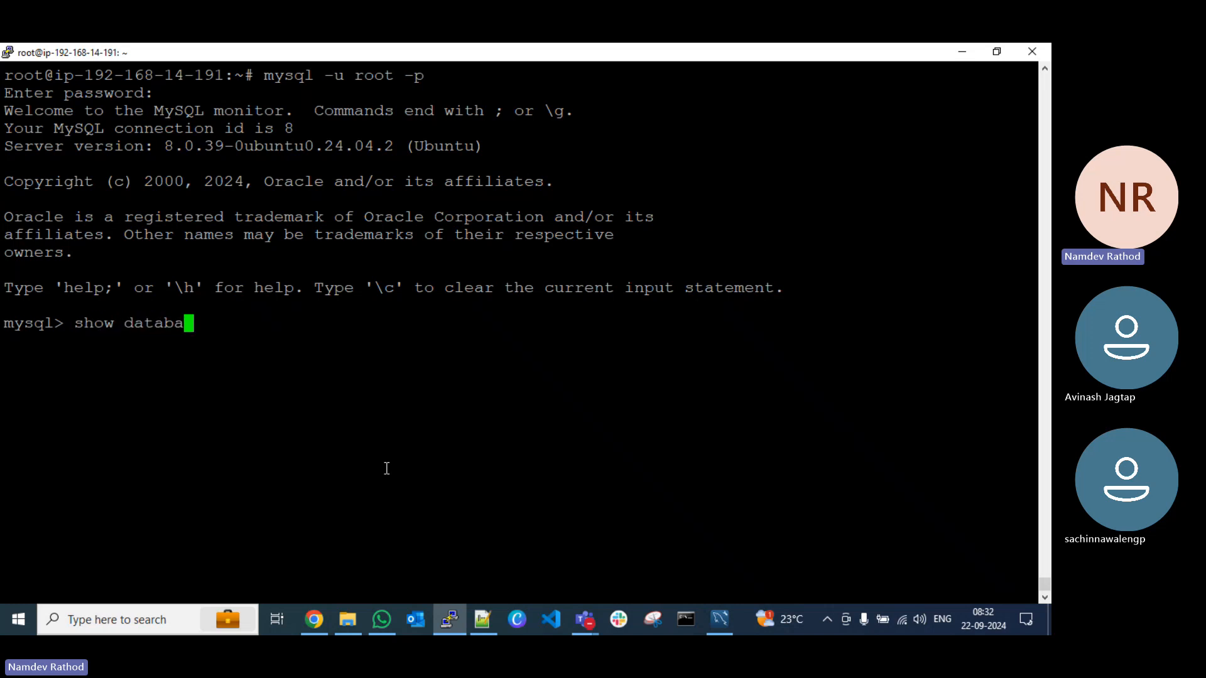
pyautogui.write('se;')
pyautogui.press('Return')
pyautogui.press('Up')
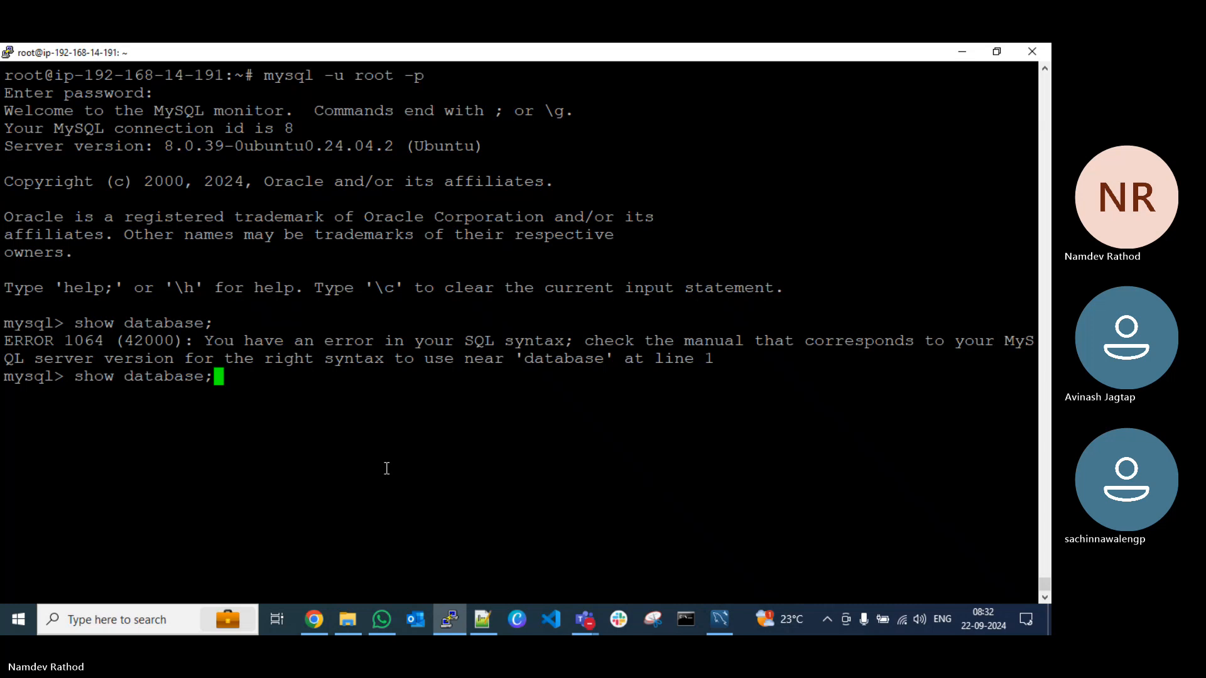
pyautogui.press('Left')
pyautogui.write('s')
pyautogui.press('Return')
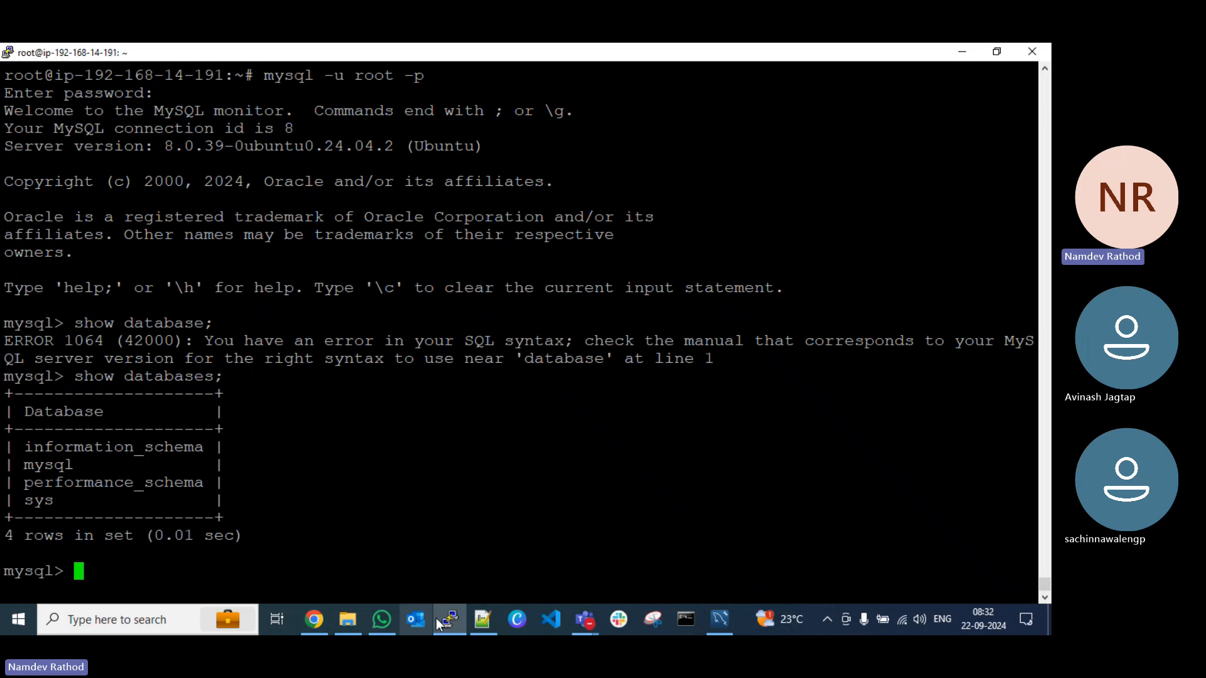
# Step: Switch to the migration notes in Notepad++, add the line "# show databases;" above the create database command and save the file
pyautogui.click(482, 620)
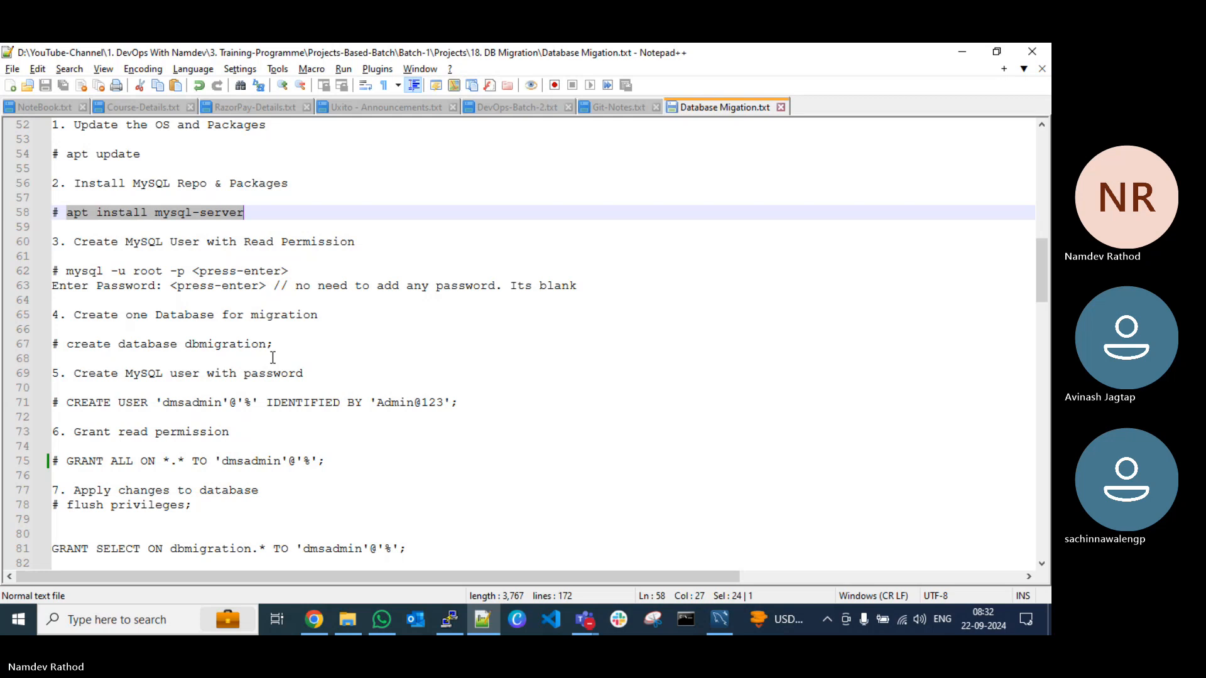
pyautogui.click(133, 331)
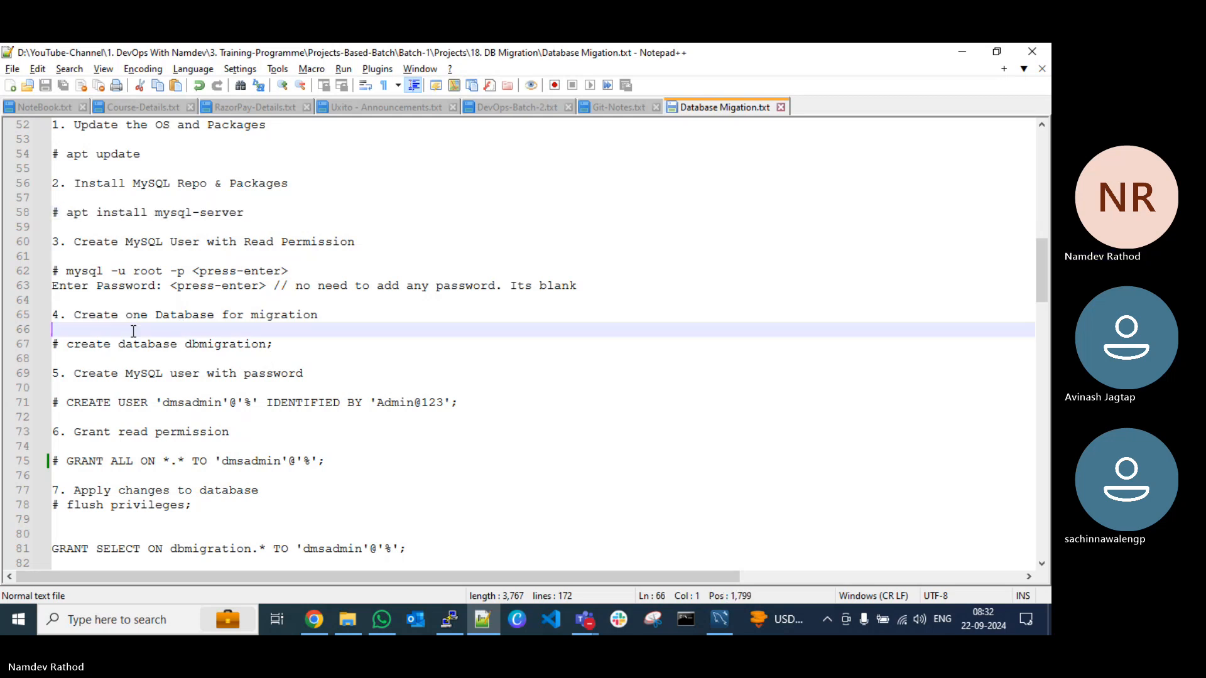
pyautogui.press('Return')
pyautogui.write('# sh')
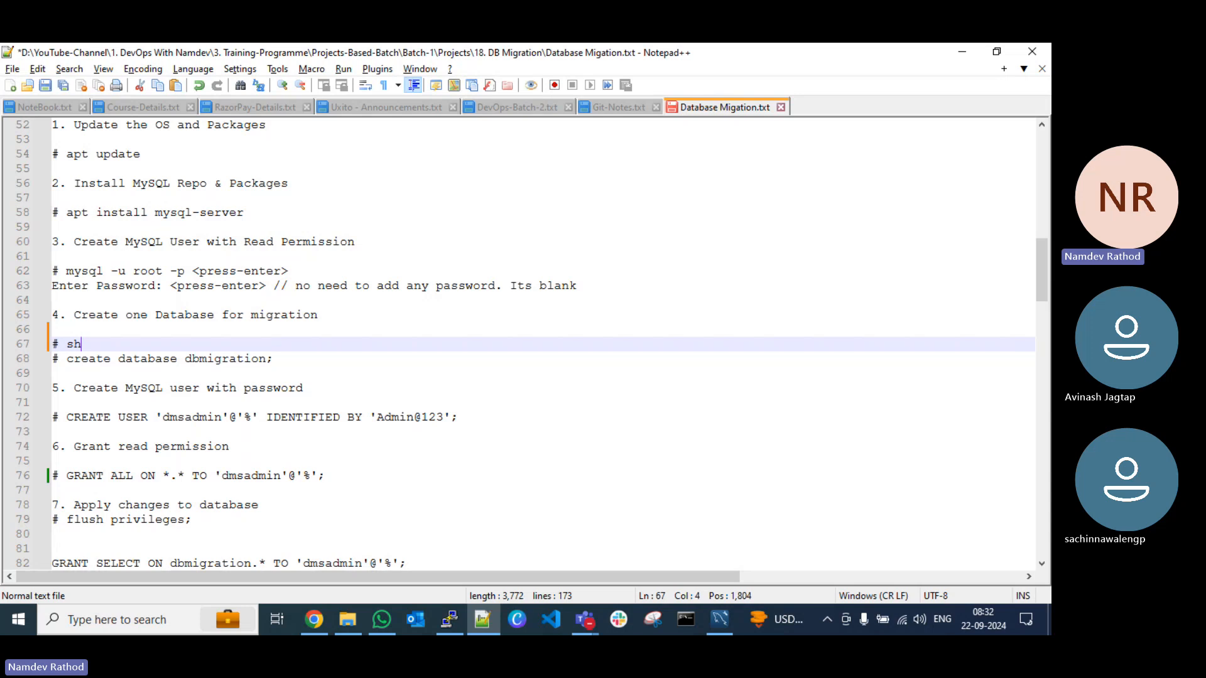
pyautogui.write('ow databases;')
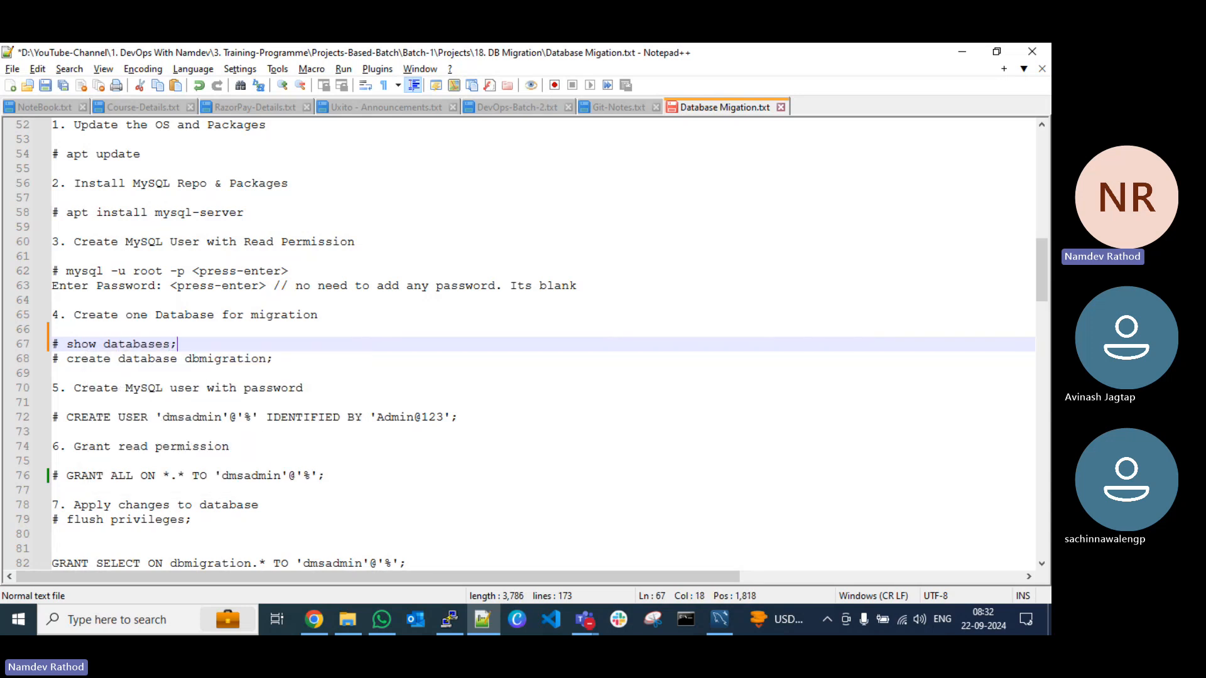
pyautogui.hotkey('ctrl', 's')
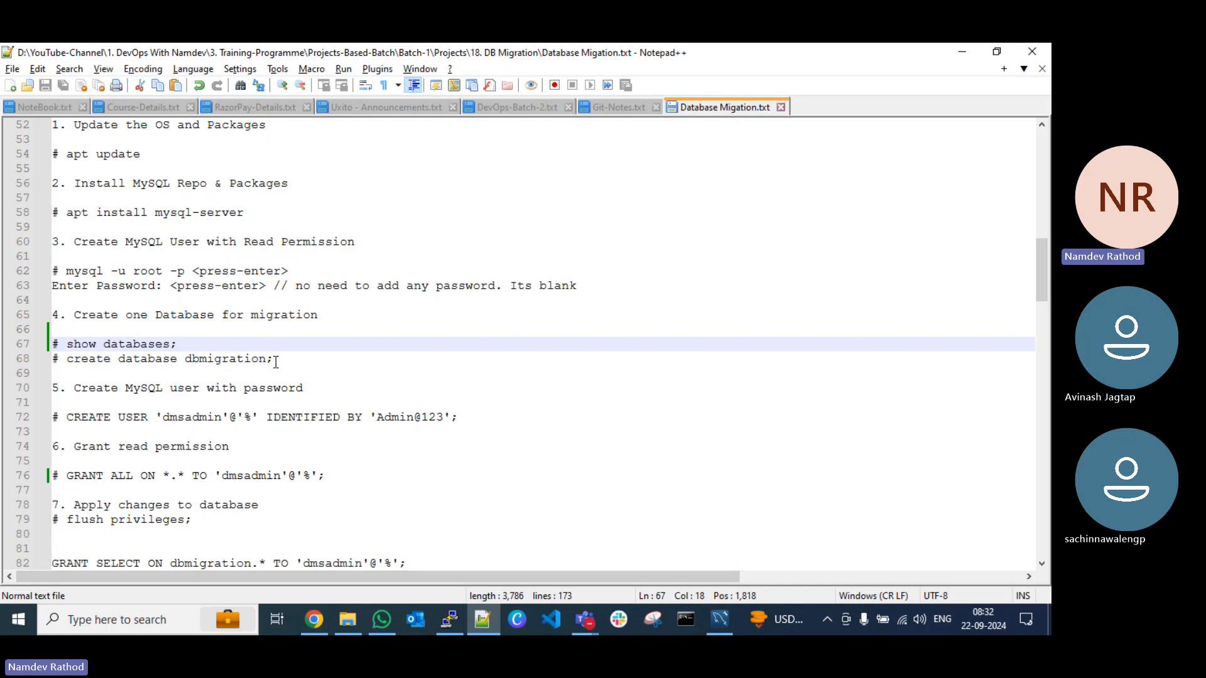
# Step: Copy create database dbmigration; from the notes and run it in the PuTTY MySQL session
pyautogui.moveTo(276, 361); pyautogui.dragTo(63, 360)
pyautogui.hotkey('ctrl', 'c')
pyautogui.click(155, 370)
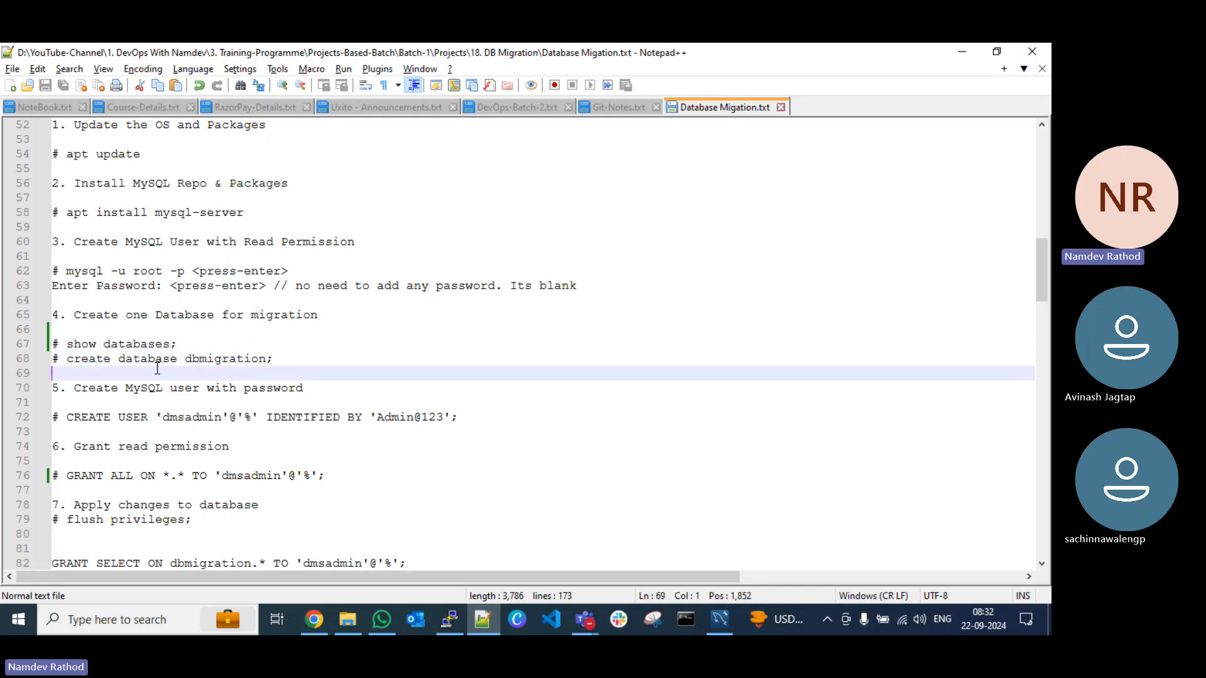
pyautogui.hotkey('alt', 'Tab')
pyautogui.rightClick(381, 471)
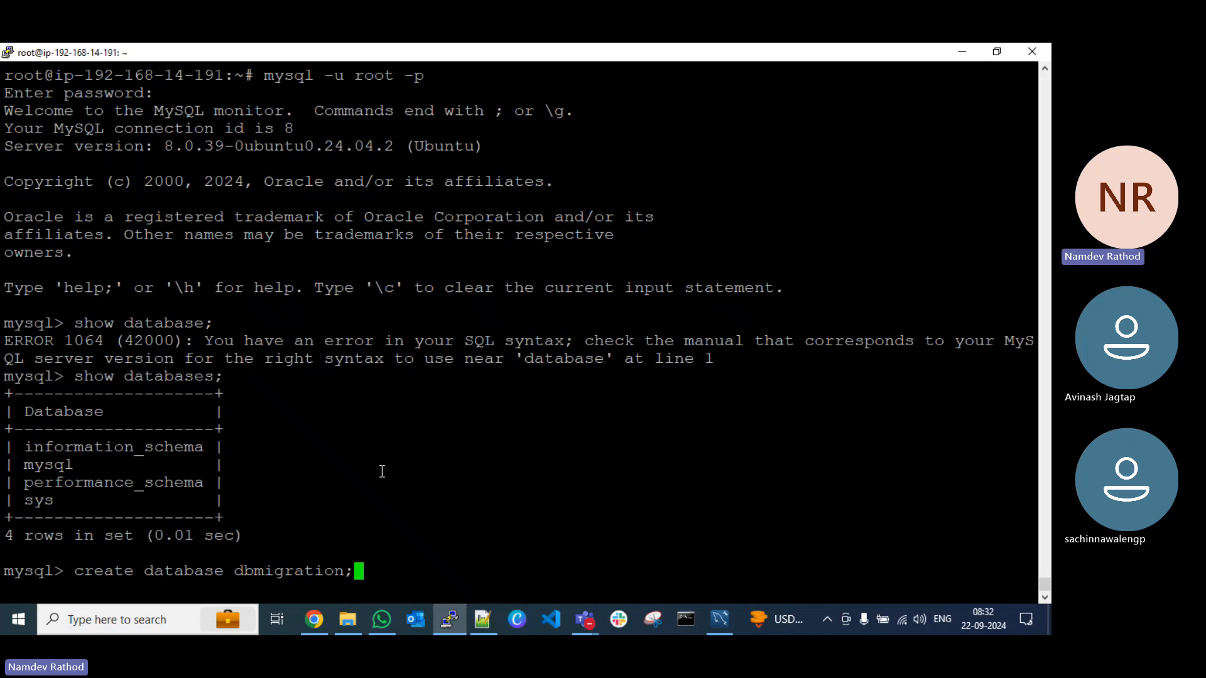
pyautogui.press('Return')
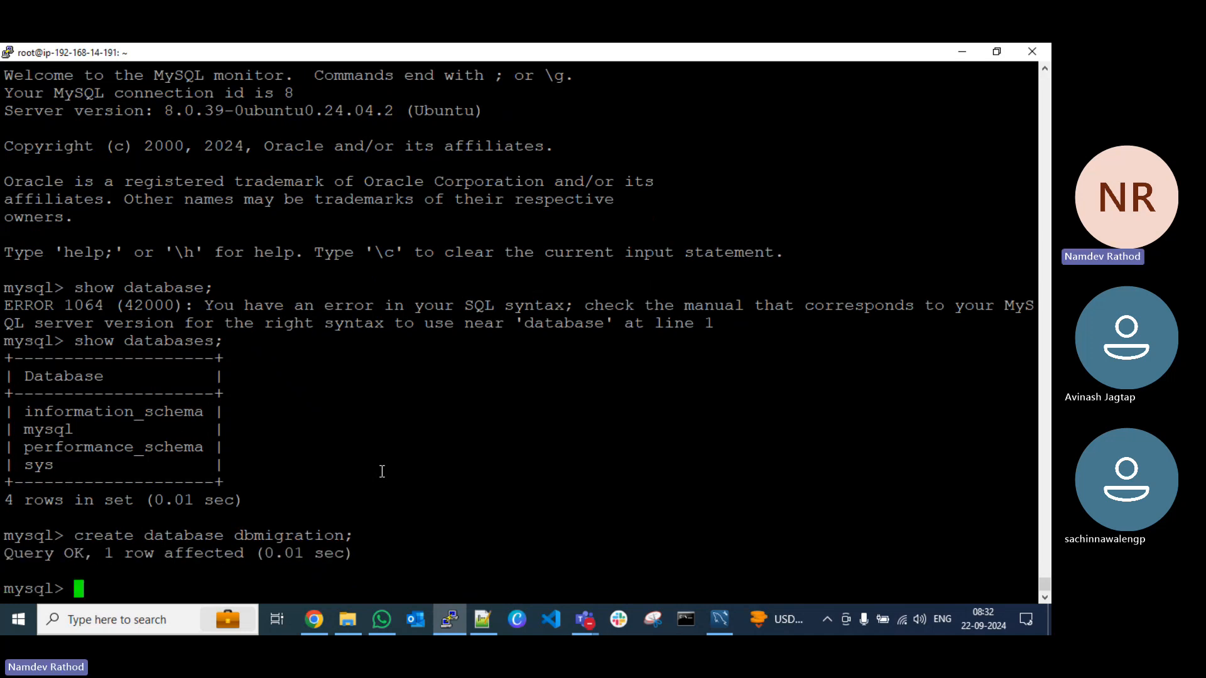
# Step: Clear the MySQL screen and list the databases again to check for dbmigration
pyautogui.hotkey('ctrl', 'l')
pyautogui.press('Up')
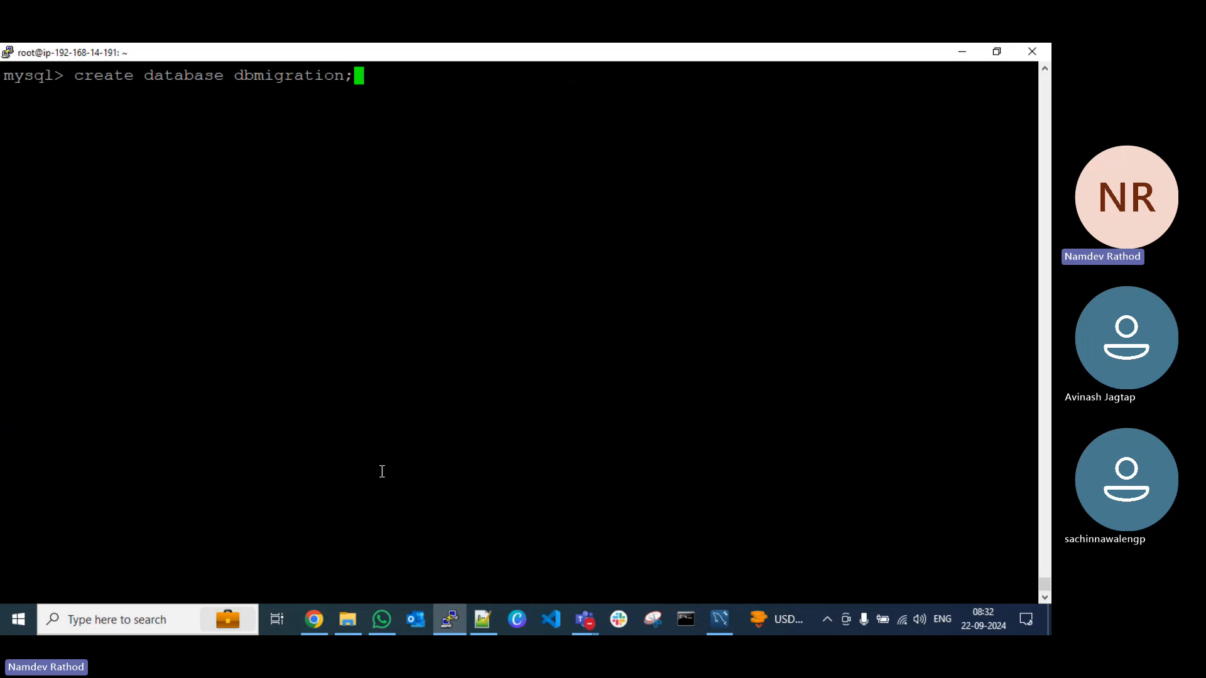
pyautogui.press('Up')
pyautogui.press('Return')
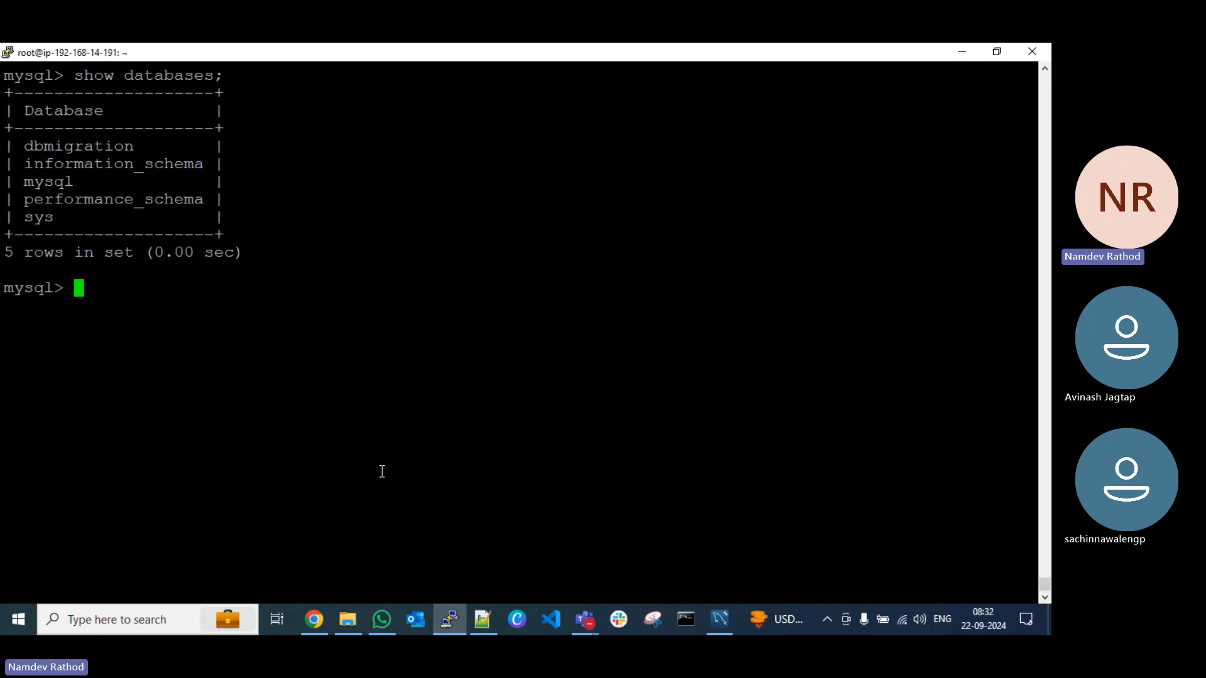
# Step: Select the dbmigration database with the use statement and list its tables with show tables;
pyautogui.doubleClick(72, 148)
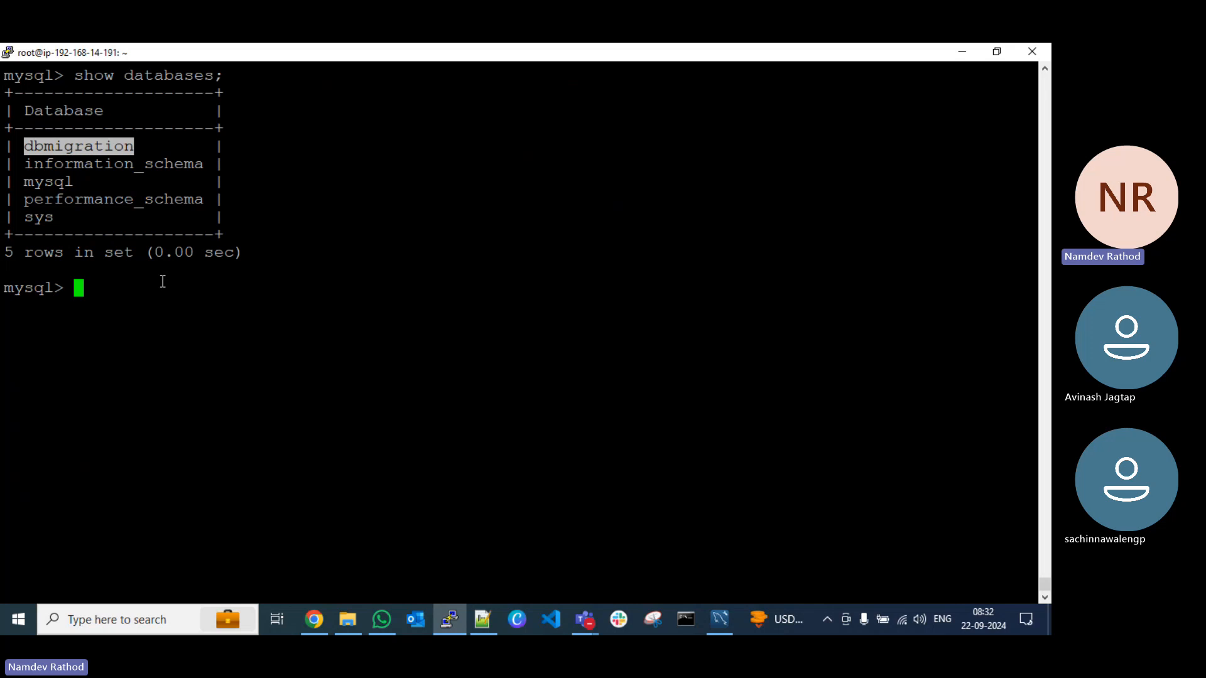
pyautogui.write('use')
pyautogui.rightClick(238, 313)
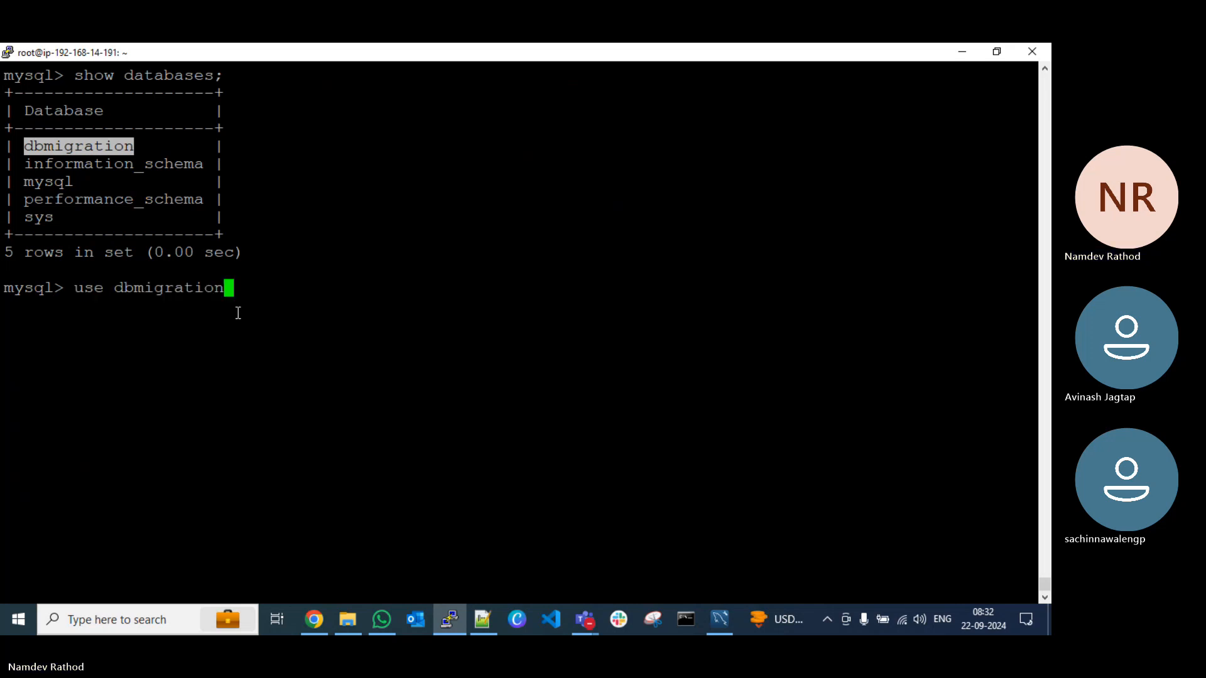
pyautogui.write(';')
pyautogui.press('Return')
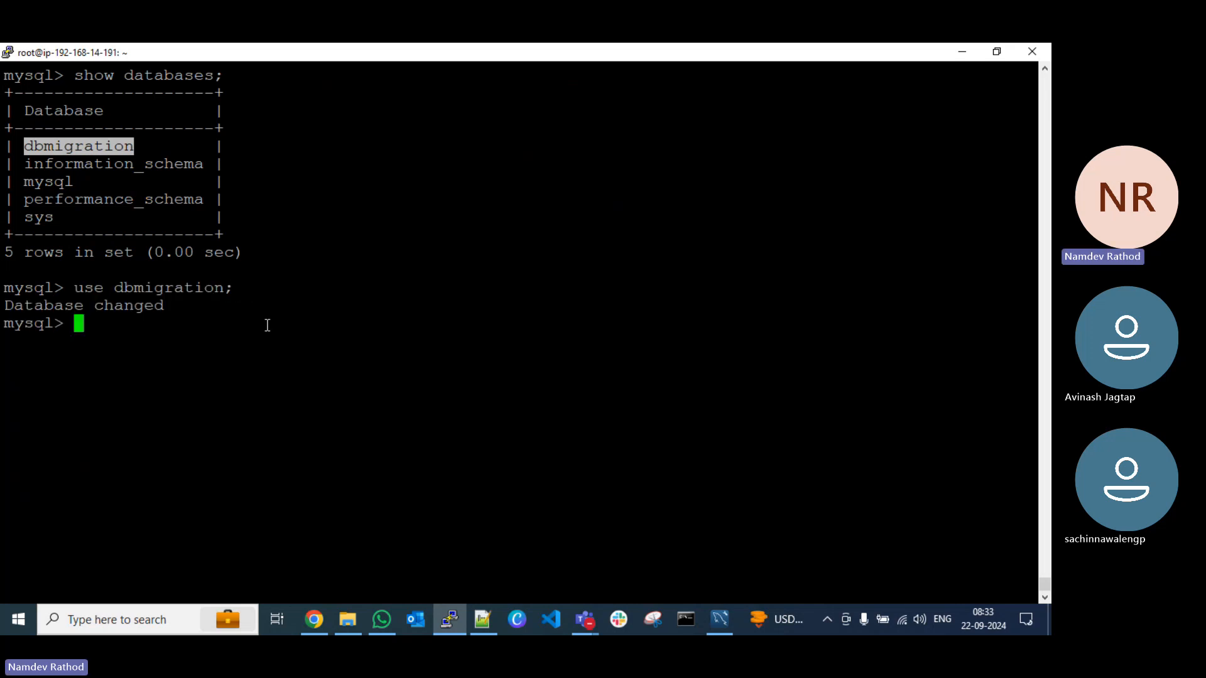
pyautogui.write('show tab')
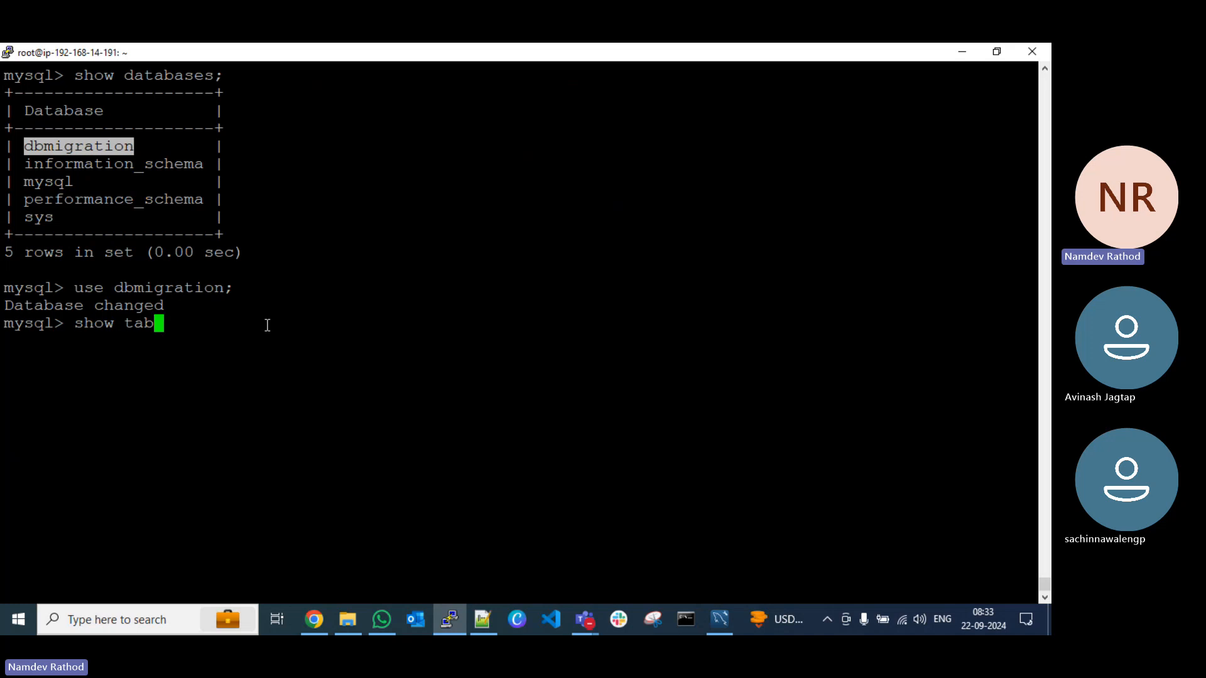
pyautogui.write('les;')
pyautogui.press('Return')
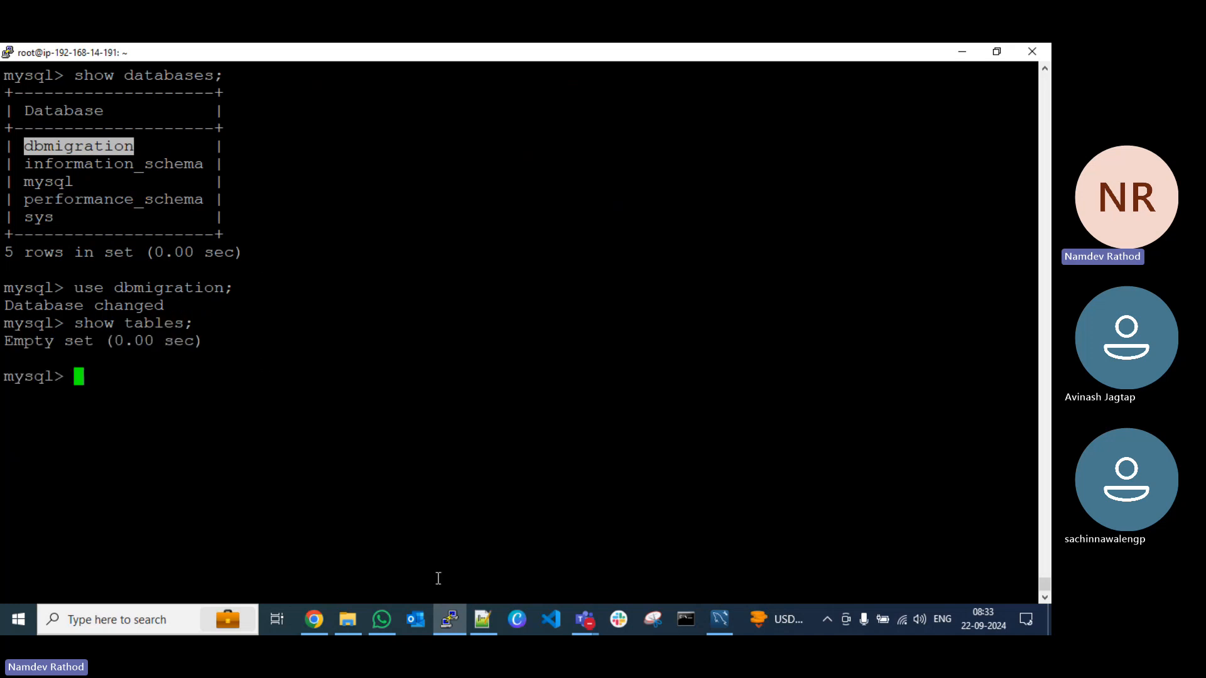
# Step: Switch to the Notepad++ notes and copy the CREATE TABLE students statement from the Test DMS Work section, without the mysql> prompt
pyautogui.click(482, 620)
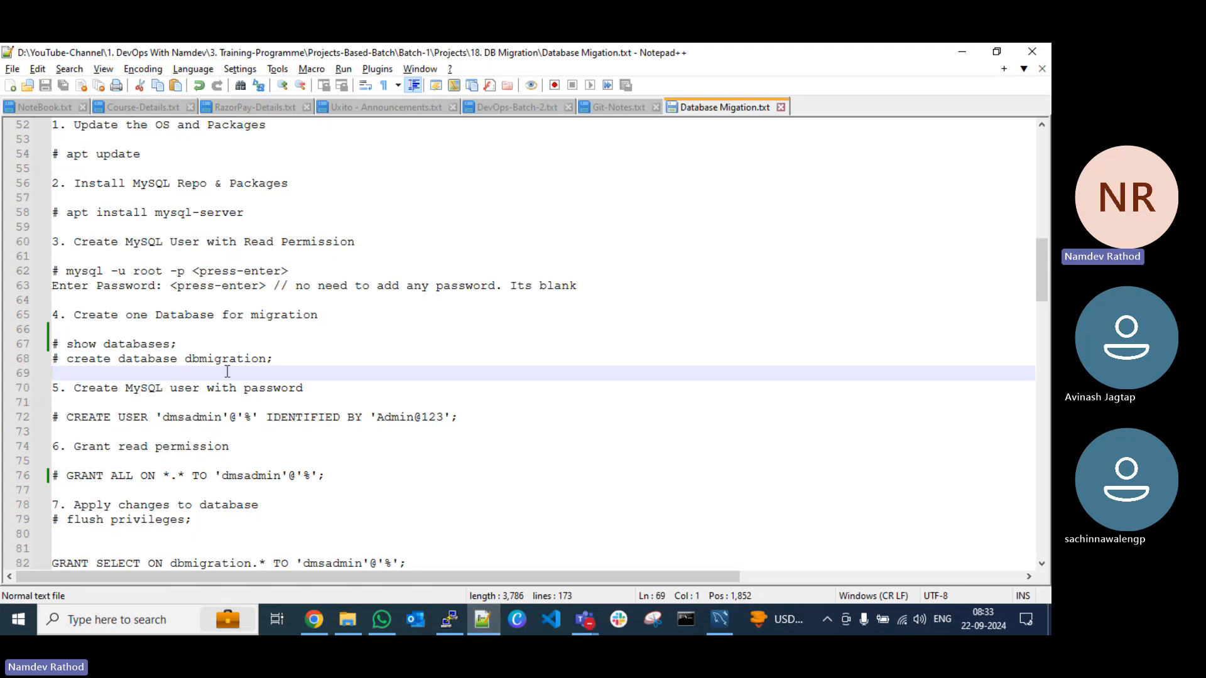
pyautogui.scroll(-3, 228, 371)
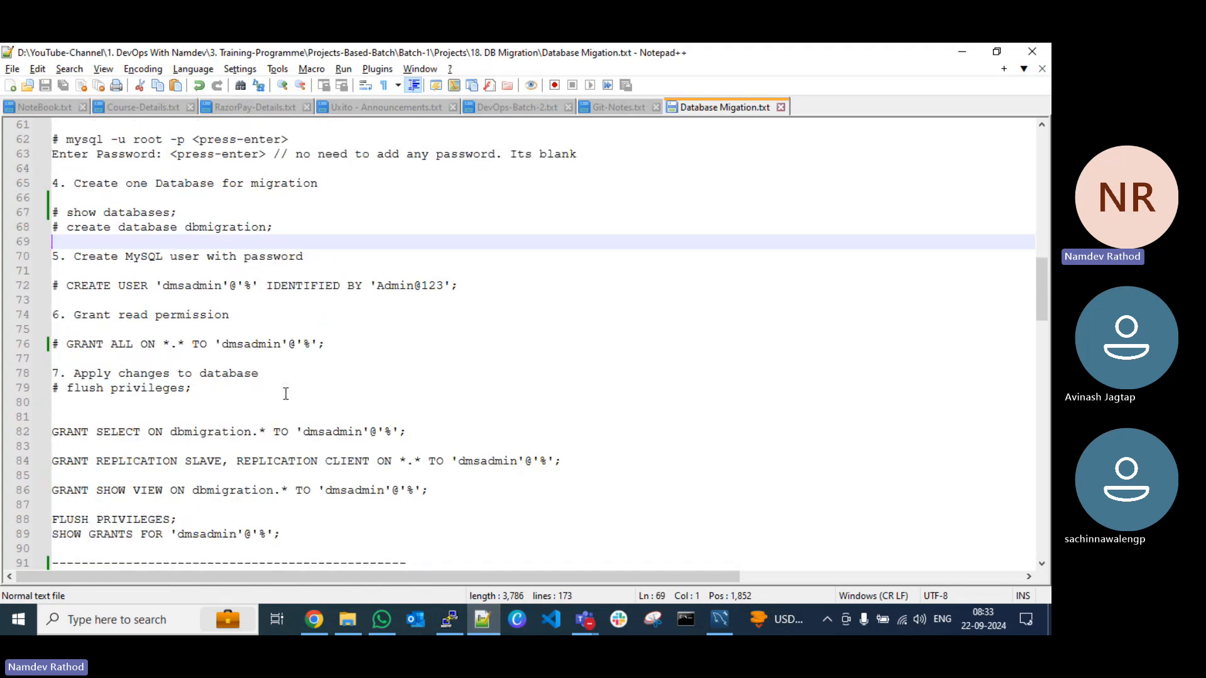
pyautogui.scroll(-7, 286, 392)
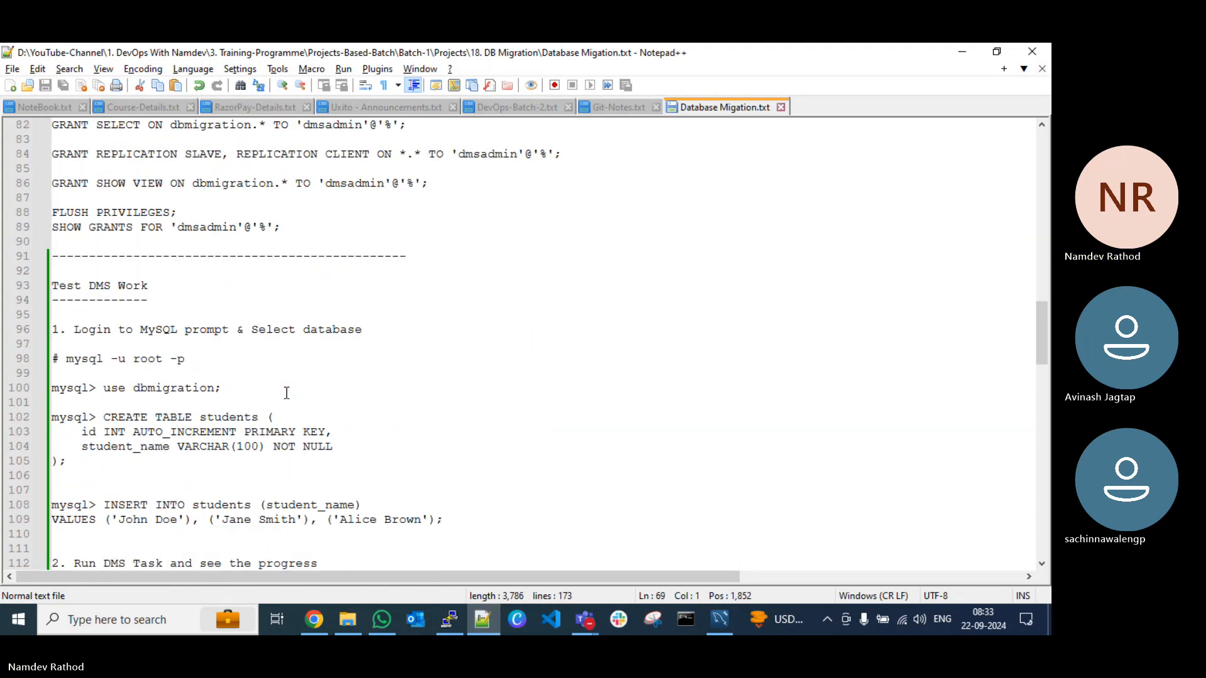
pyautogui.scroll(-4, 287, 393)
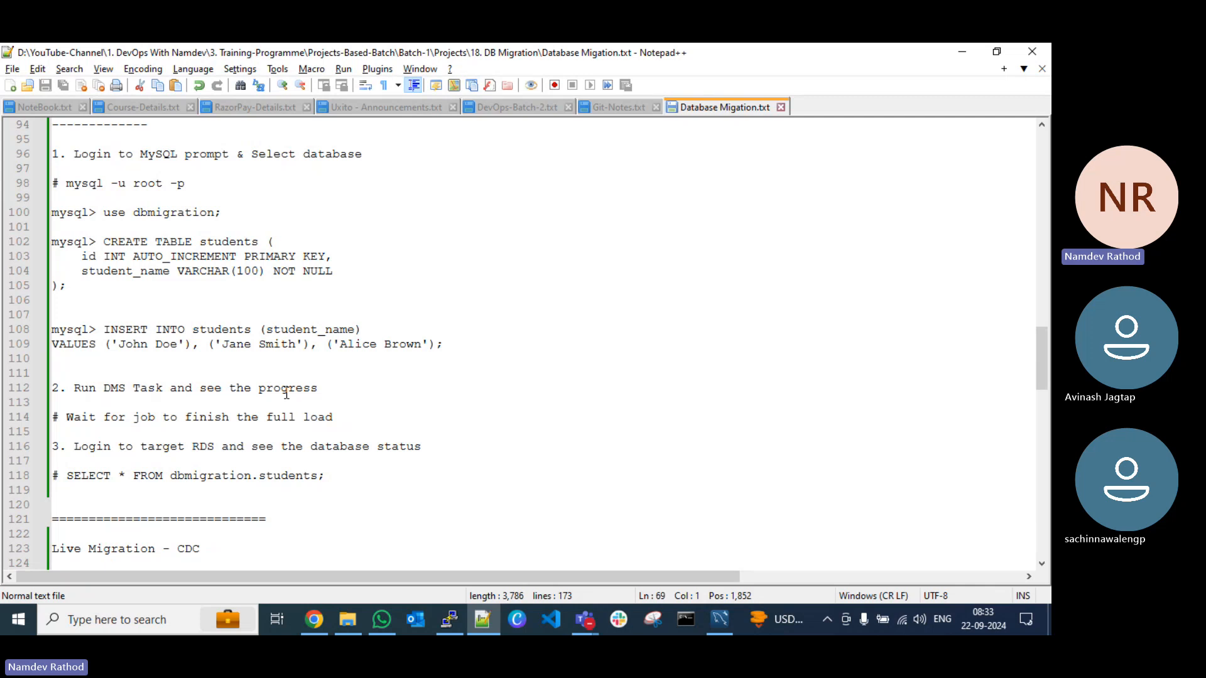
pyautogui.scroll(2, 286, 393)
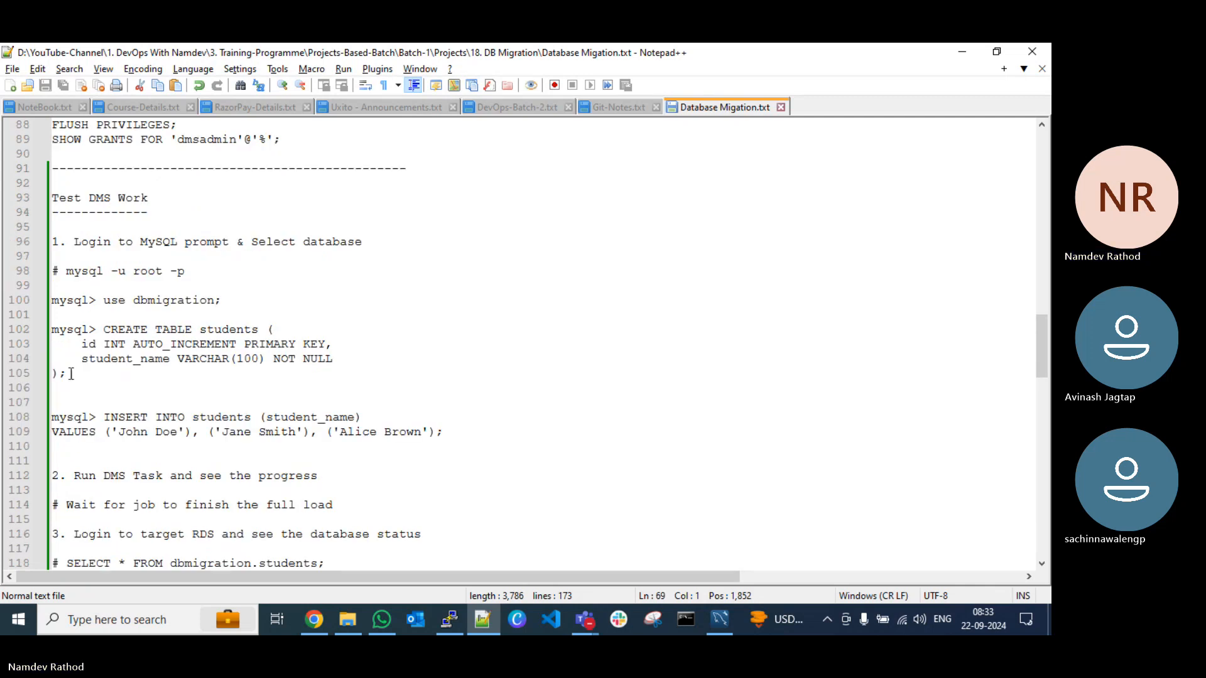
pyautogui.moveTo(71, 374); pyautogui.dragTo(52, 331)
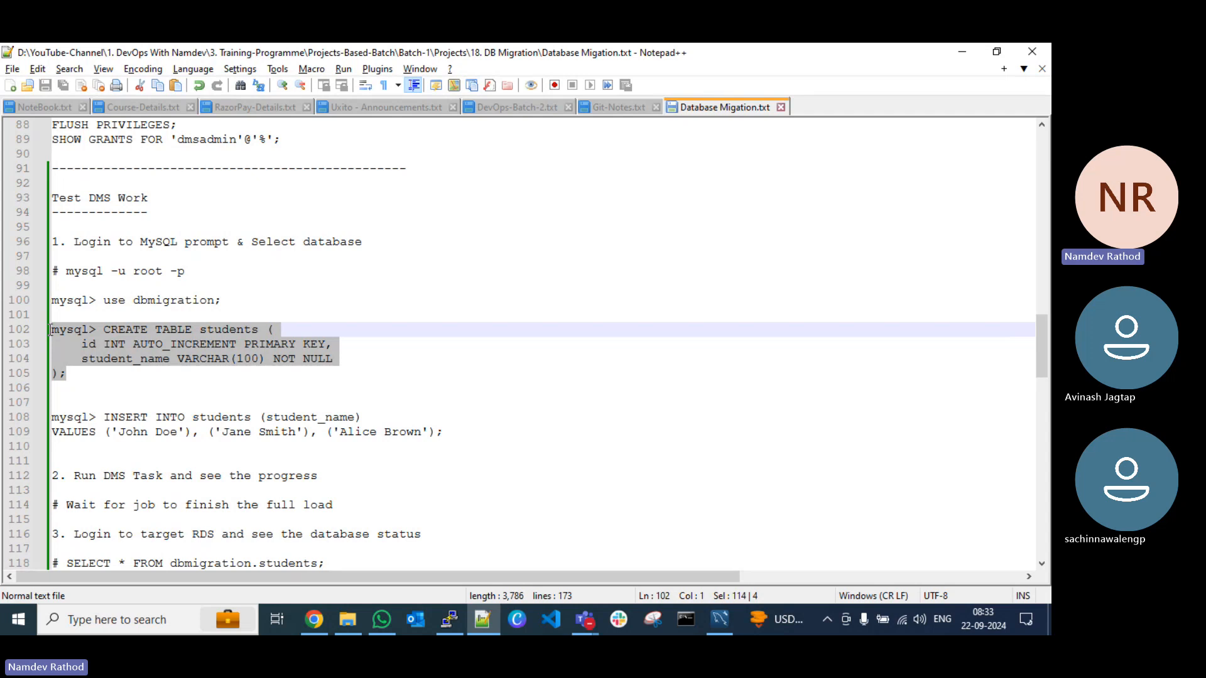
pyautogui.moveTo(69, 373); pyautogui.dragTo(103, 333)
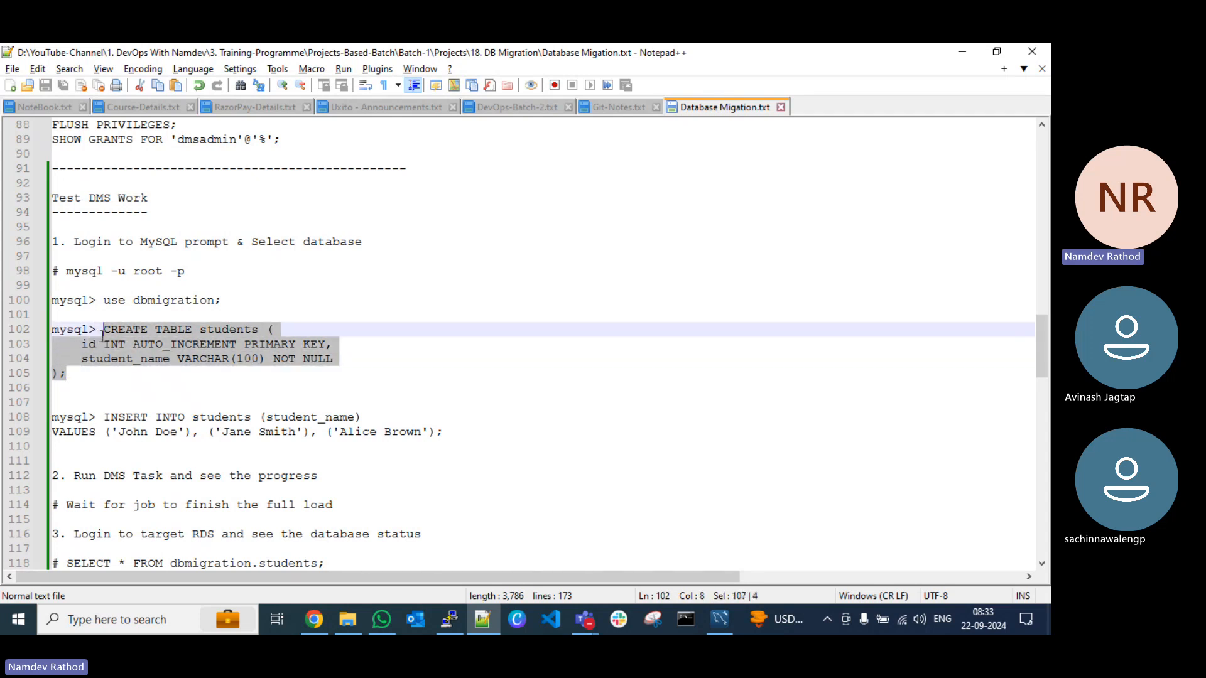
pyautogui.hotkey('ctrl', 'c')
# Step: Return to PuTTY and run the copied statement to create the students table with an auto-increment primary key id and student_name VARCHAR(100) NOT NULL
pyautogui.hotkey('alt', 'Tab')
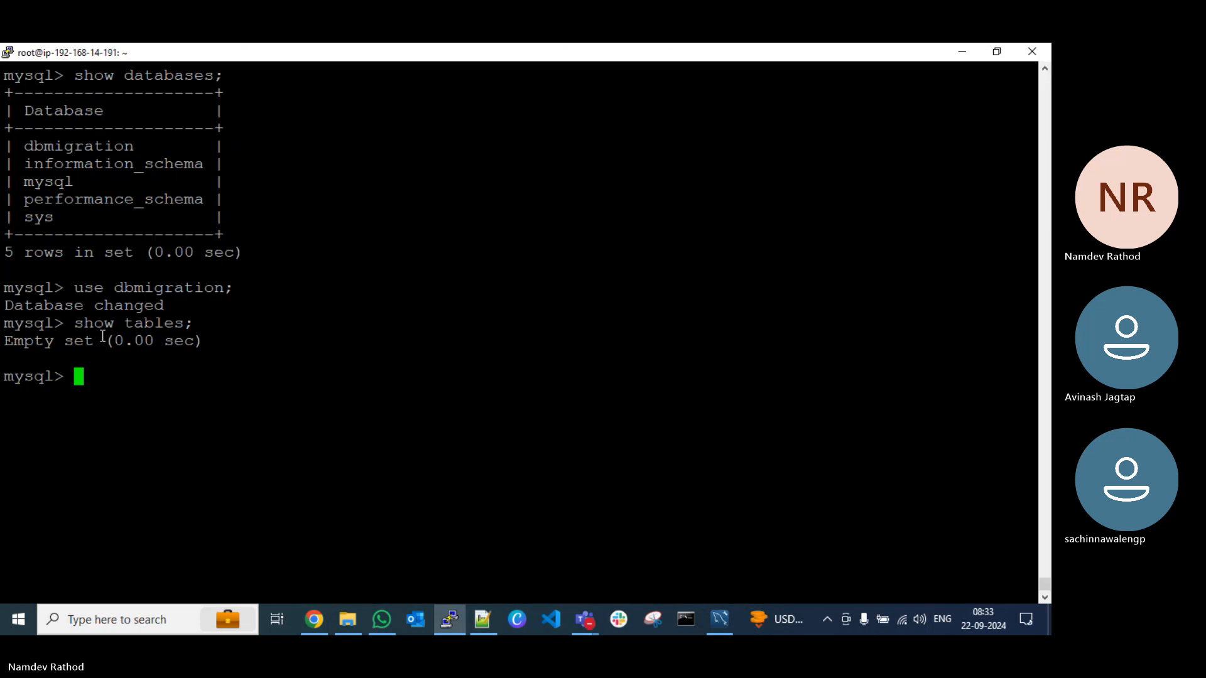
pyautogui.rightClick(244, 375)
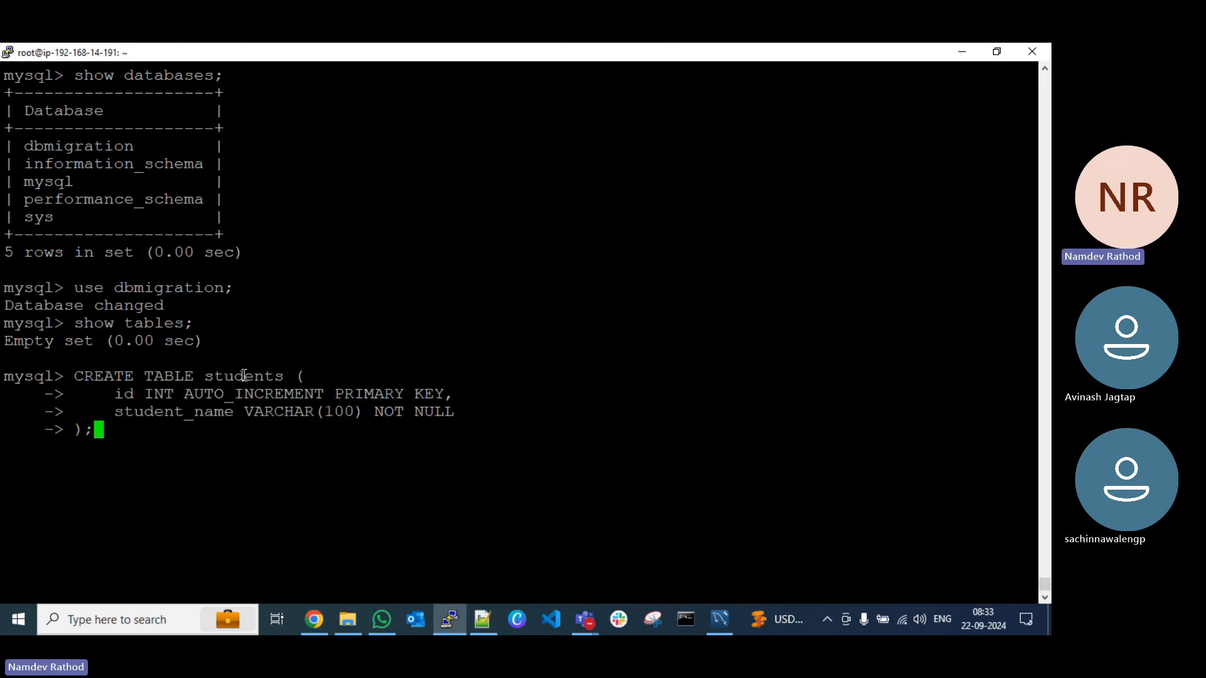
pyautogui.press('Return')
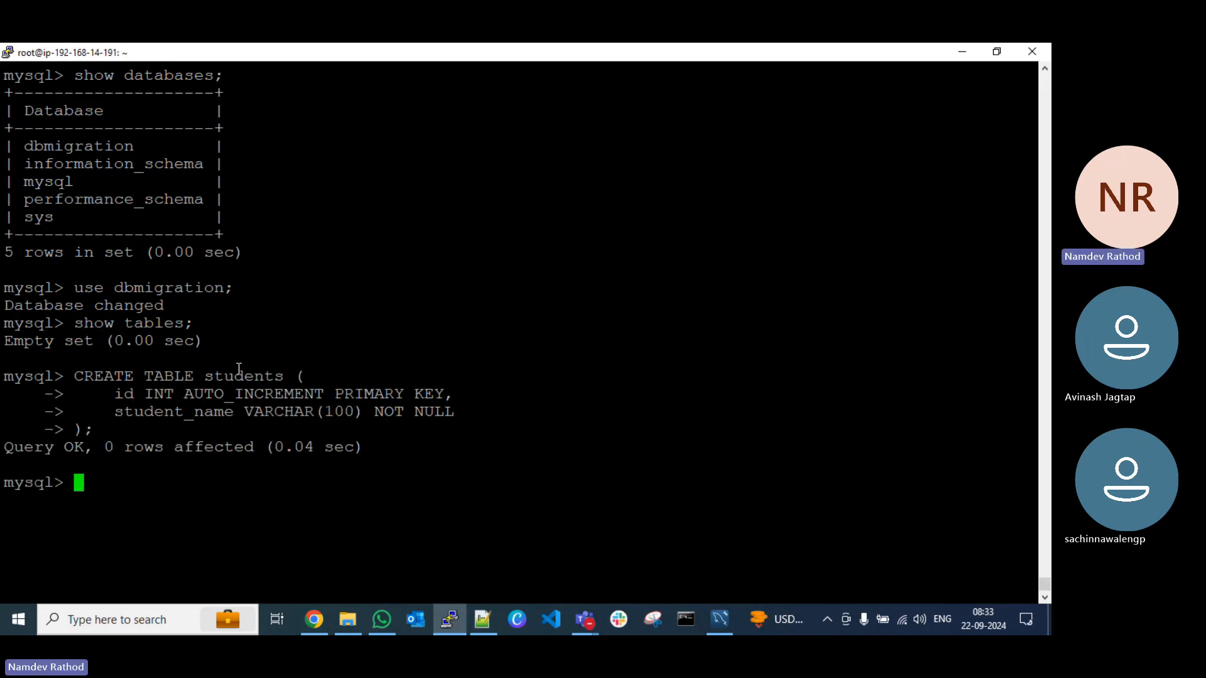
# Step: List the tables of the dbmigration database again with show tables; to check for the students table
pyautogui.rightClick(239, 368)
pyautogui.press('Up')
pyautogui.press('Up')
pyautogui.press('Up')
pyautogui.press('Up')
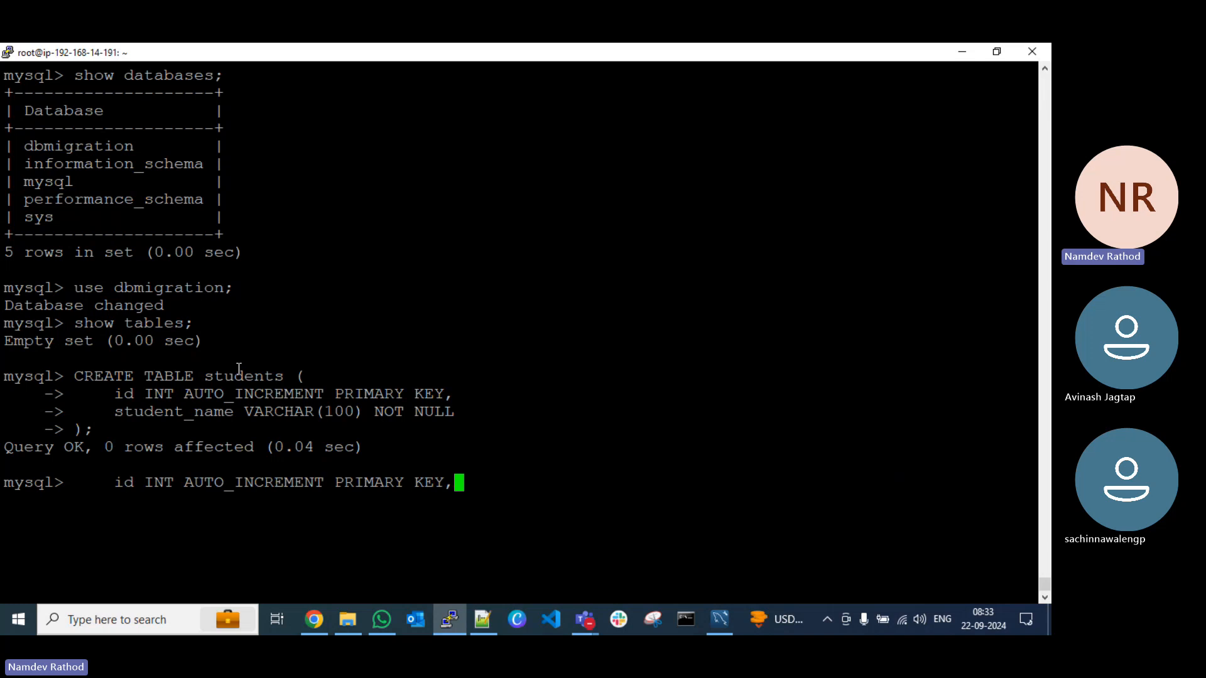
pyautogui.press('Return')
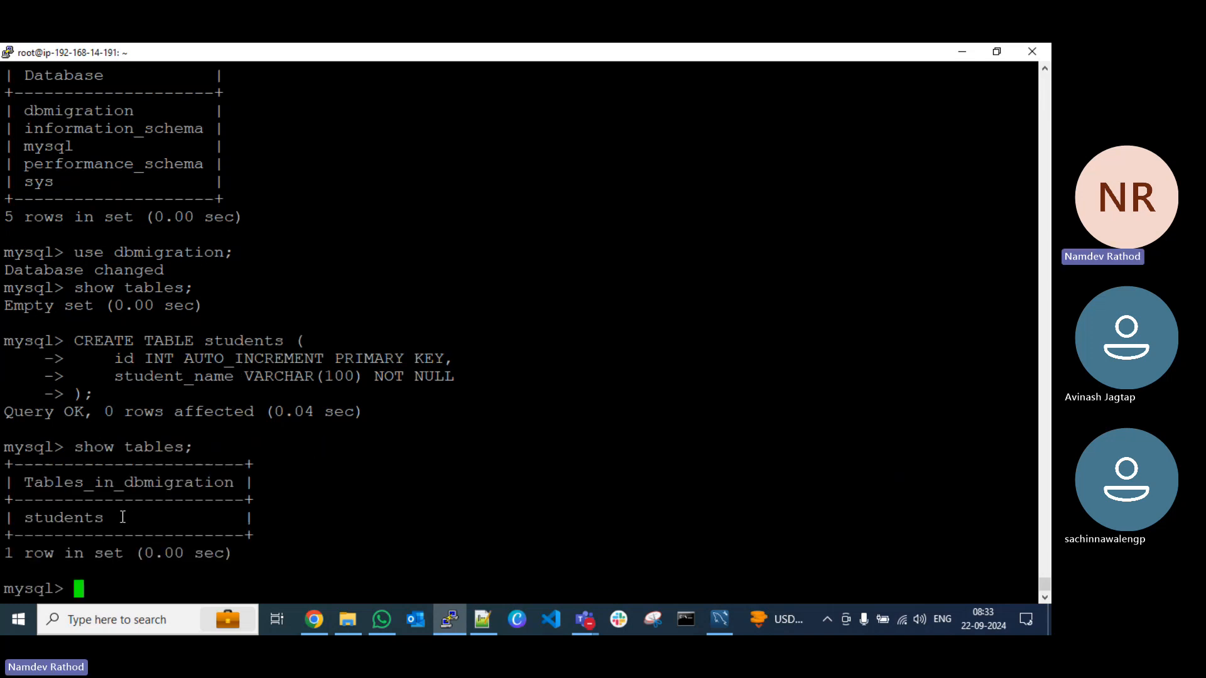
# Step: Query the contents of the new students table with select * from dbmigration.students;
pyautogui.click(483, 619)
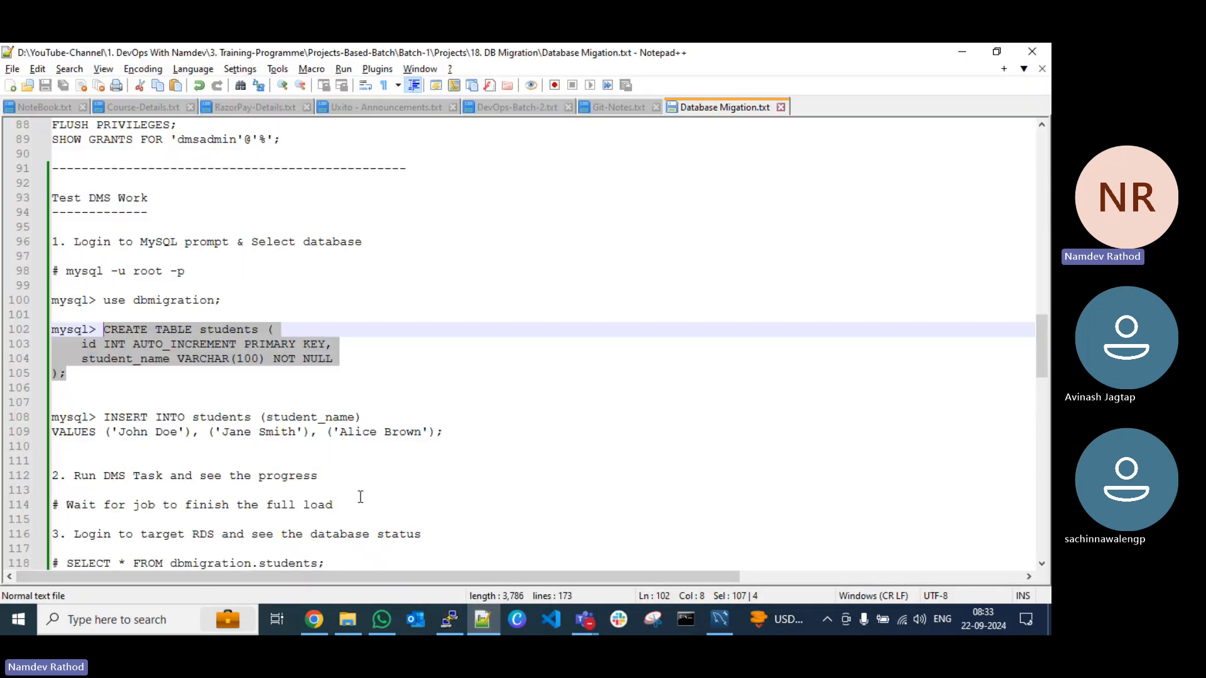
pyautogui.hotkey('alt', 'Tab')
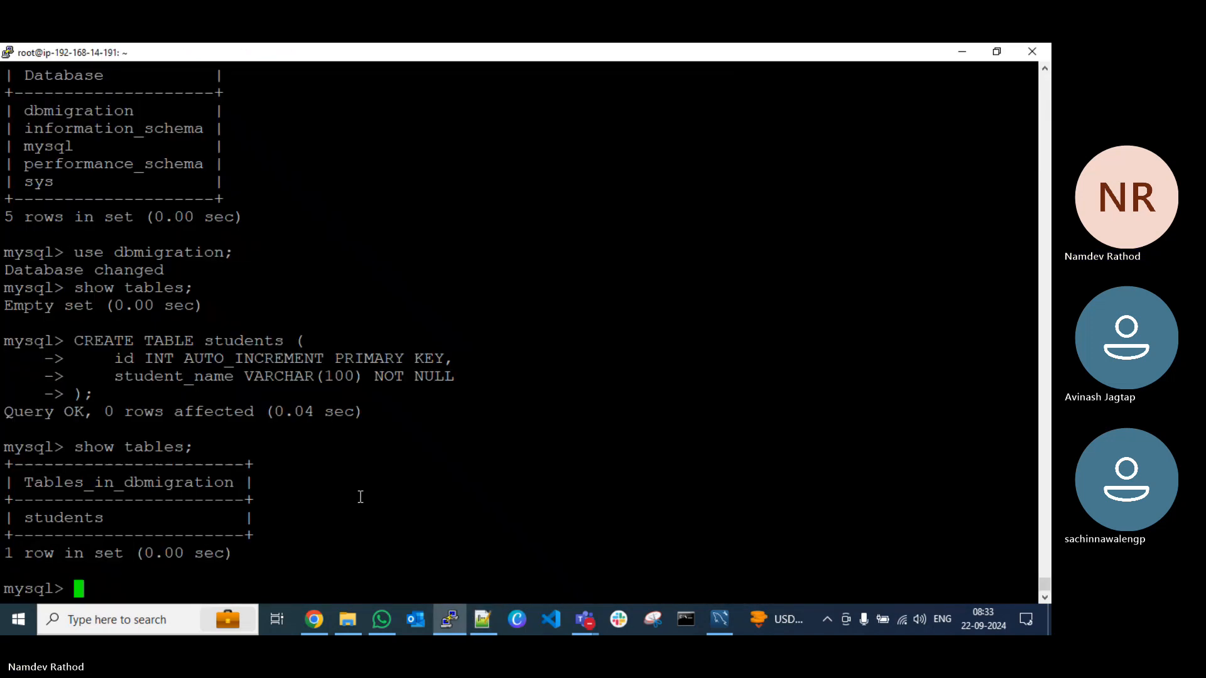
pyautogui.write('select ')
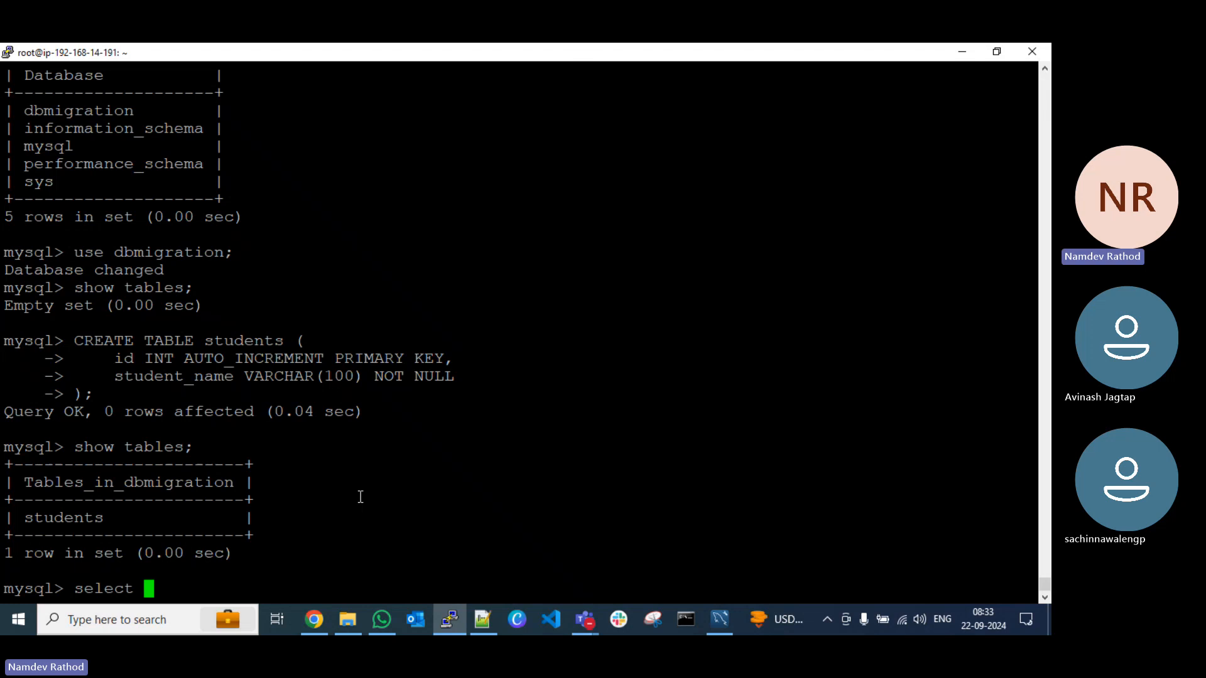
pyautogui.write('* from db')
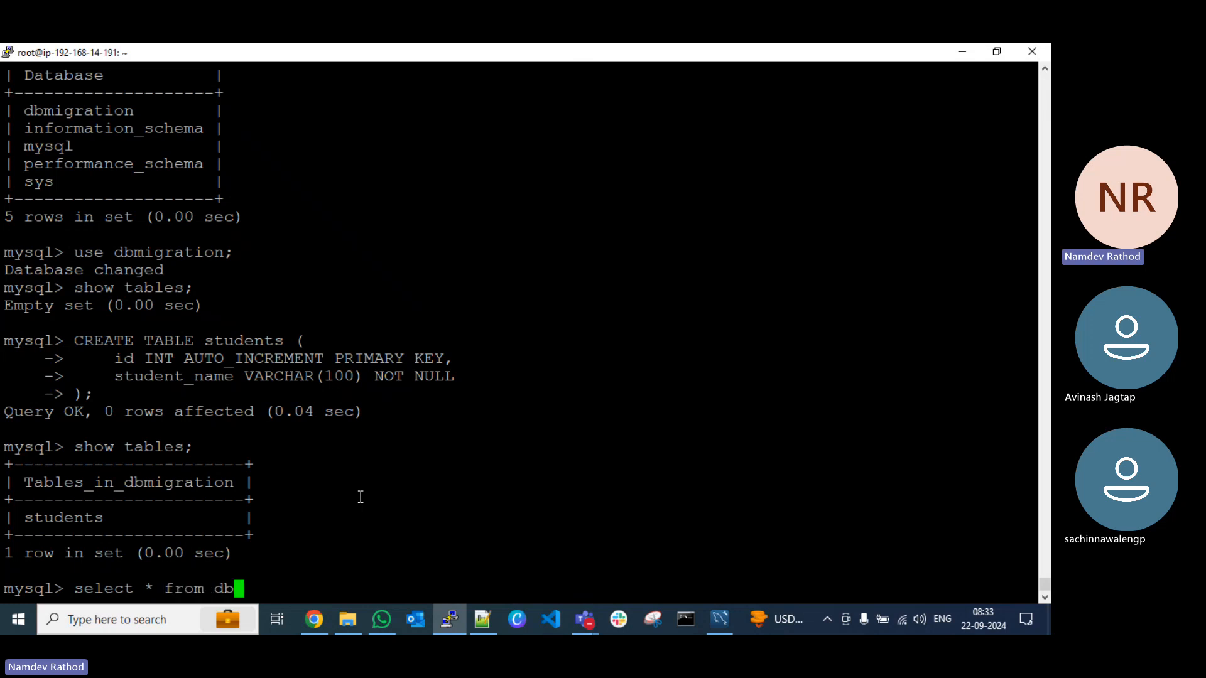
pyautogui.write('migration')
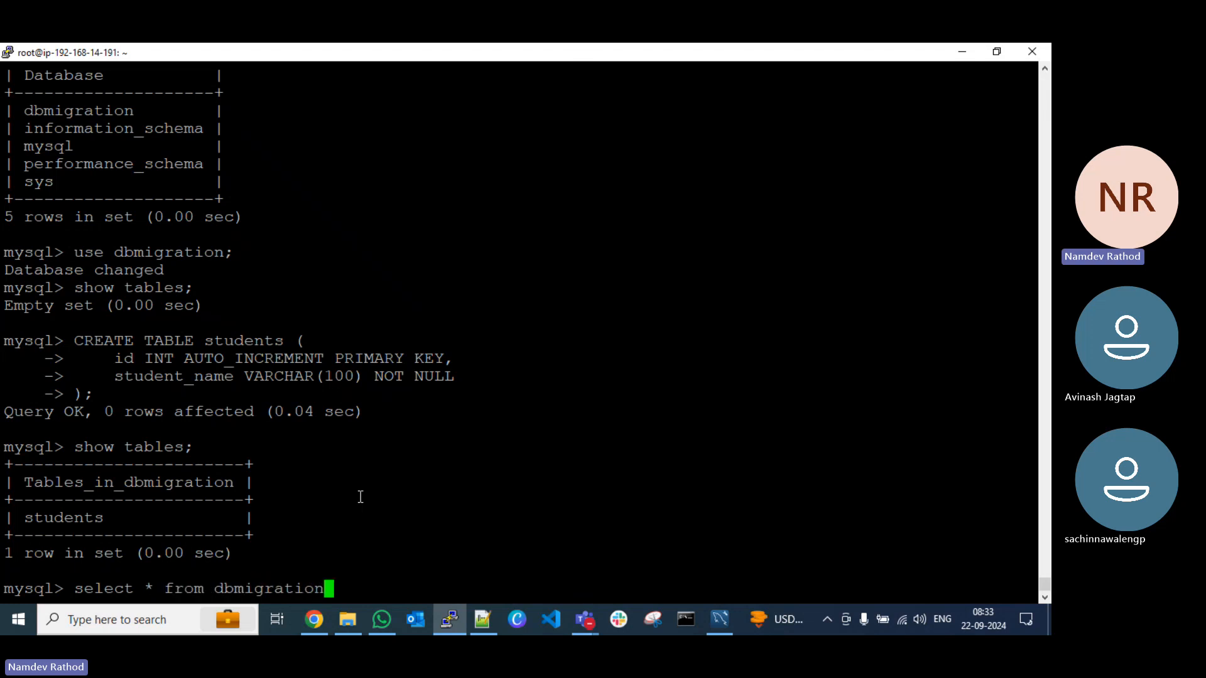
pyautogui.write('.students;')
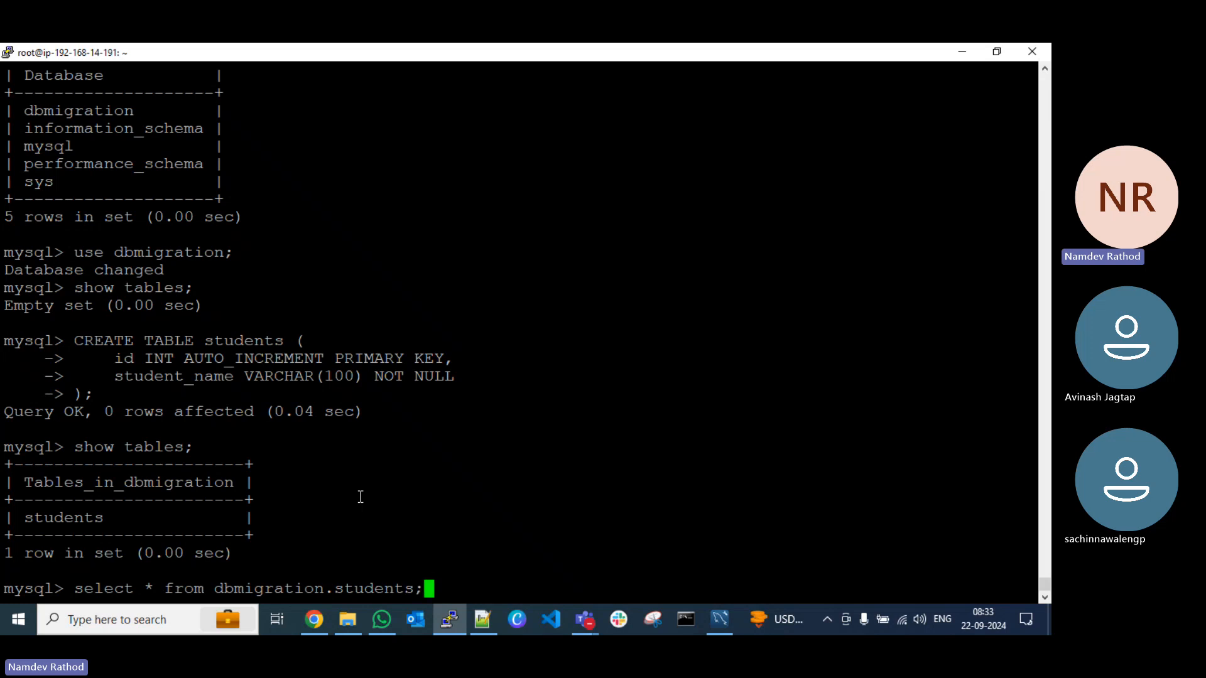
pyautogui.press('Return')
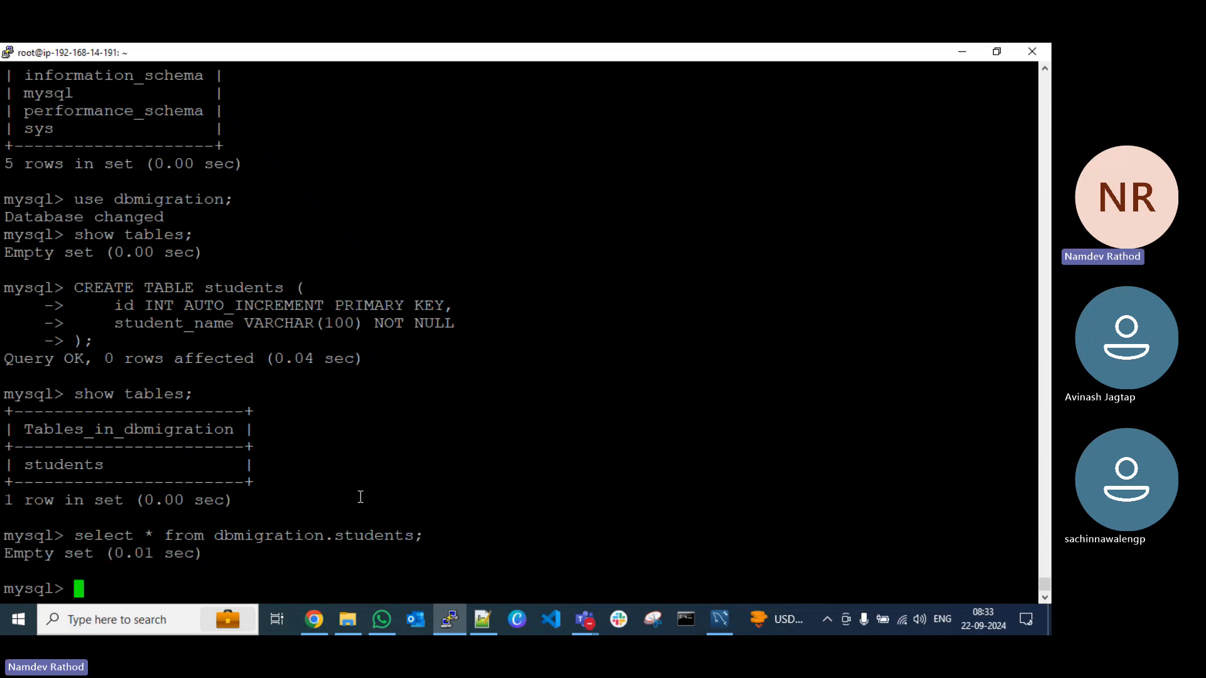
# Step: Switch to the Notepad++ notes and copy the two-line INSERT INTO students (student_name) statement, without the mysql> prompt
pyautogui.click(492, 623)
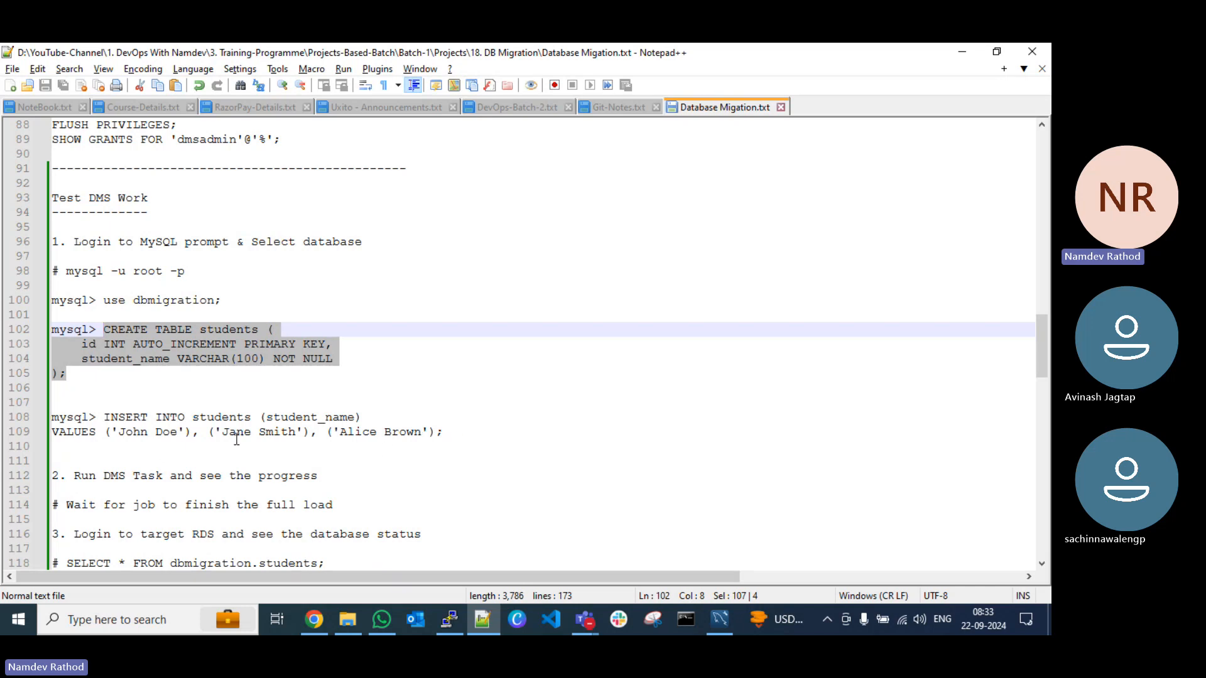
pyautogui.click(447, 433)
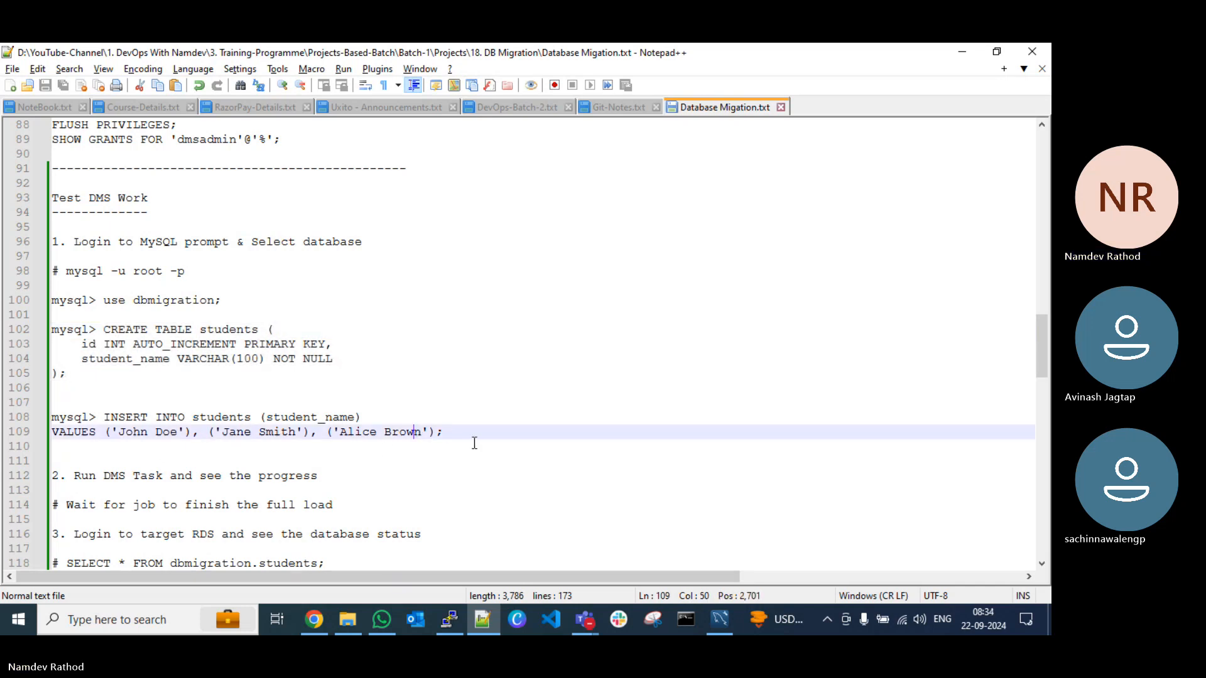
pyautogui.press('Down')
pyautogui.moveTo(452, 432); pyautogui.dragTo(105, 418)
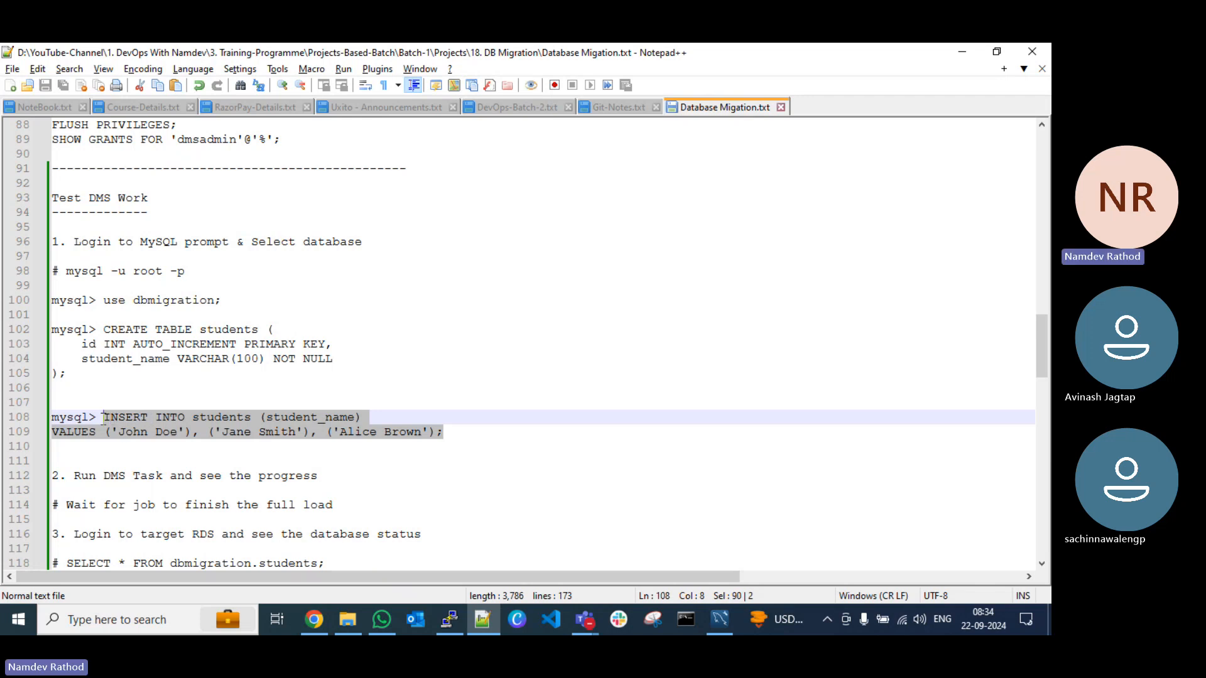
pyautogui.click(136, 392)
# Step: Return to PuTTY and run the copied INSERT statement to add the three sample student names to the students table
pyautogui.hotkey('alt', 'Tab')
pyautogui.rightClick(441, 447)
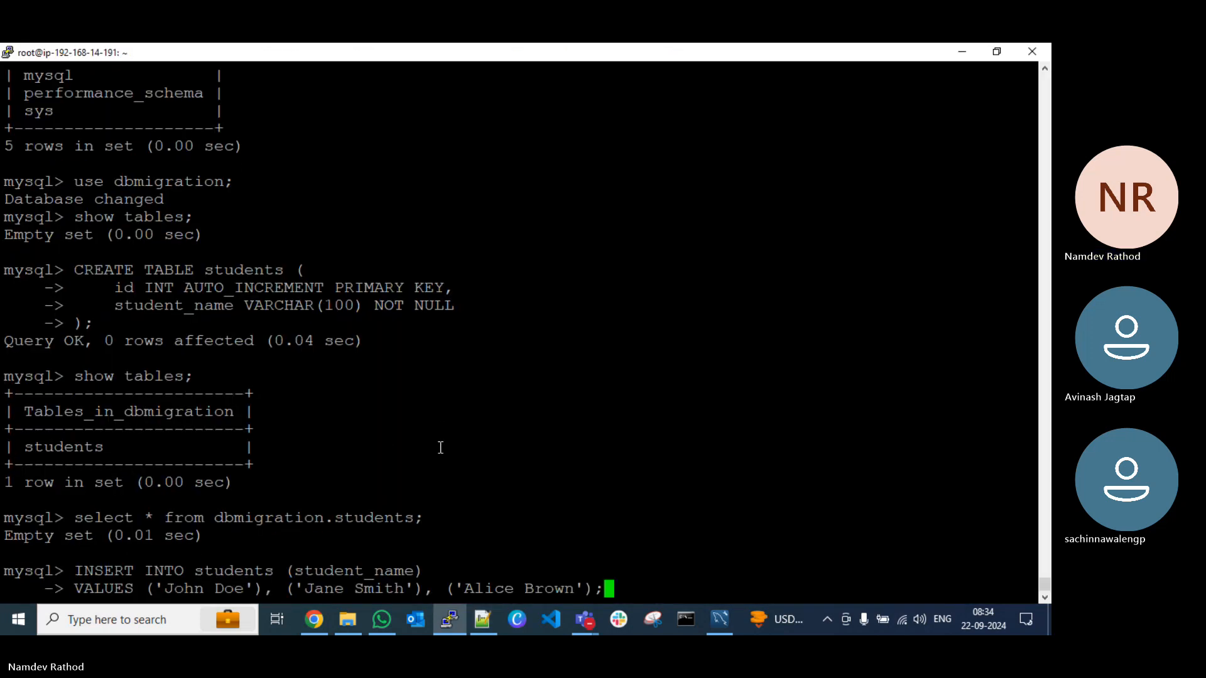
pyautogui.press('Return')
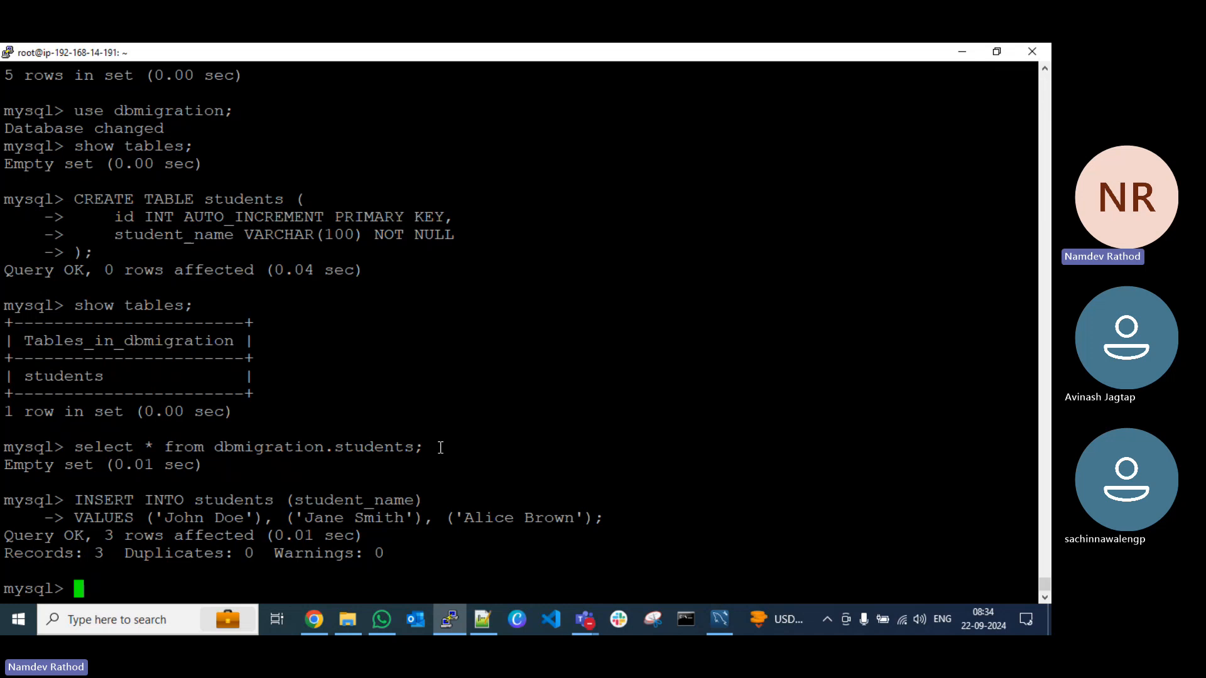
# Step: Clear the MySQL screen and rerun select * from dbmigration.students; to check the inserted rows
pyautogui.hotkey('ctrl', 'l')
pyautogui.press('Up')
pyautogui.press('Up')
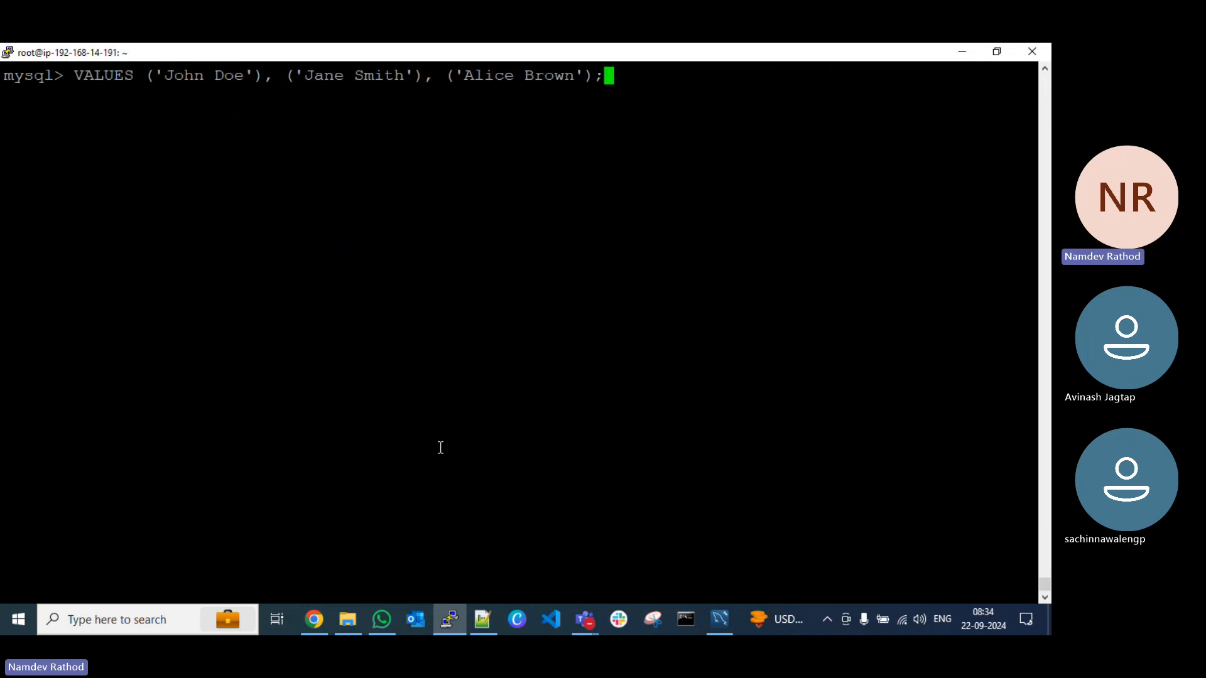
pyautogui.press('Up')
pyautogui.press('Up')
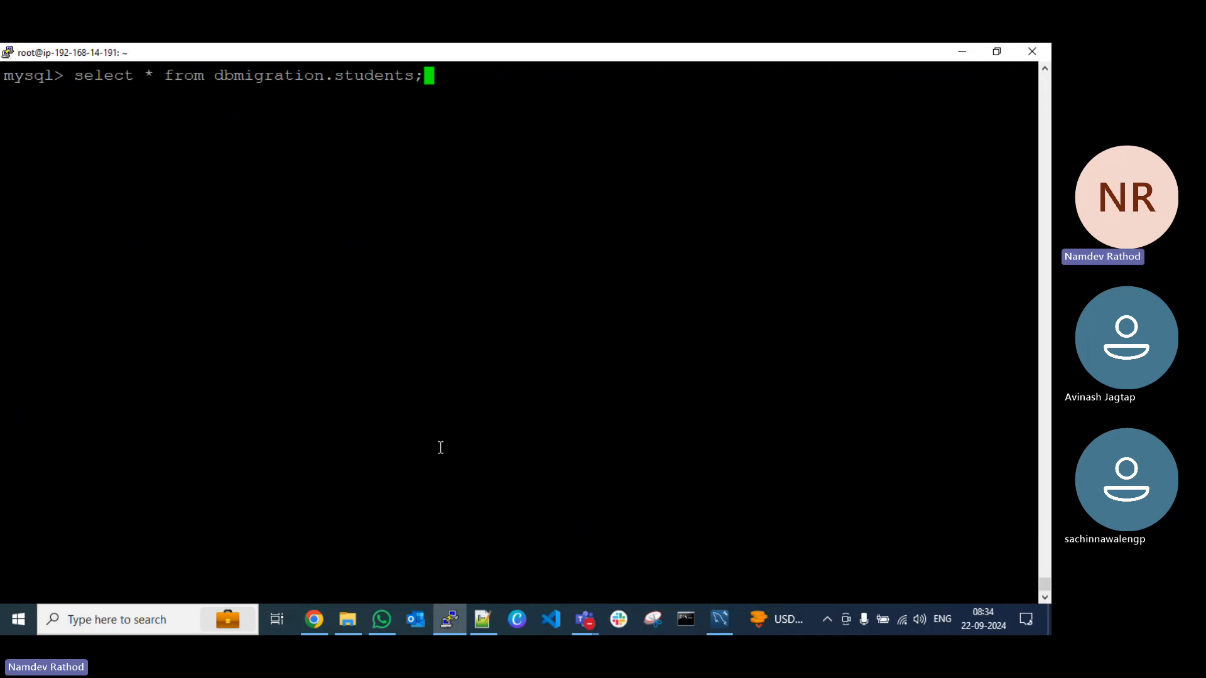
pyautogui.press('Return')
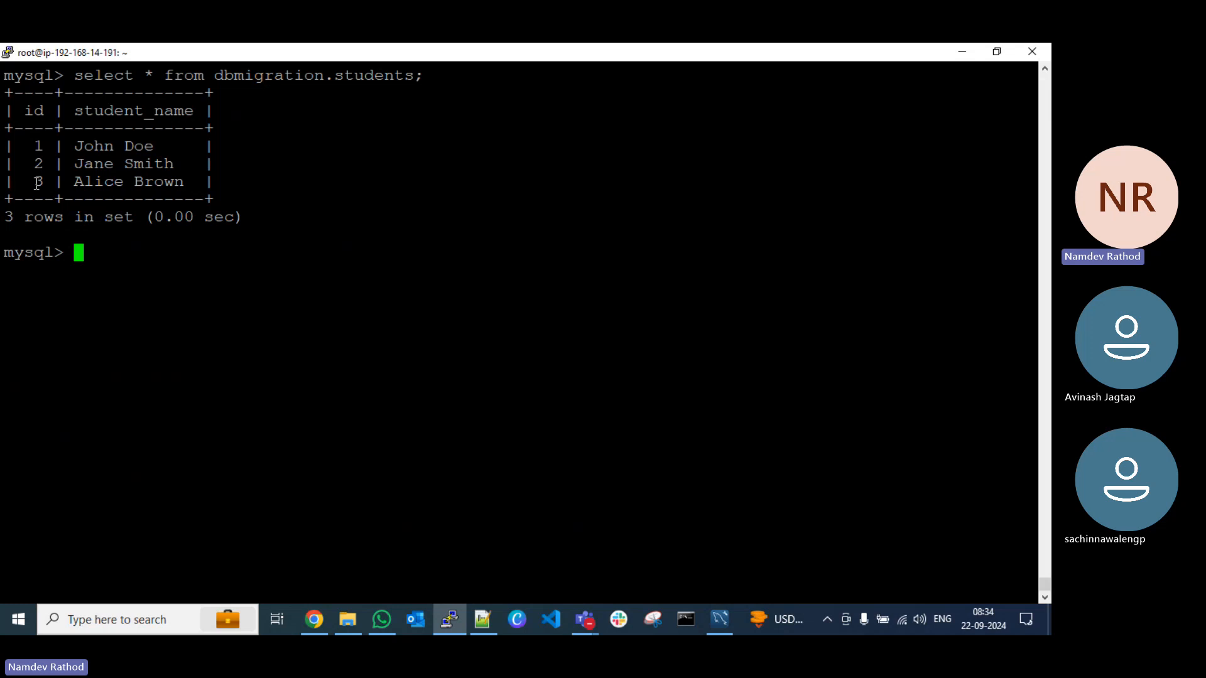
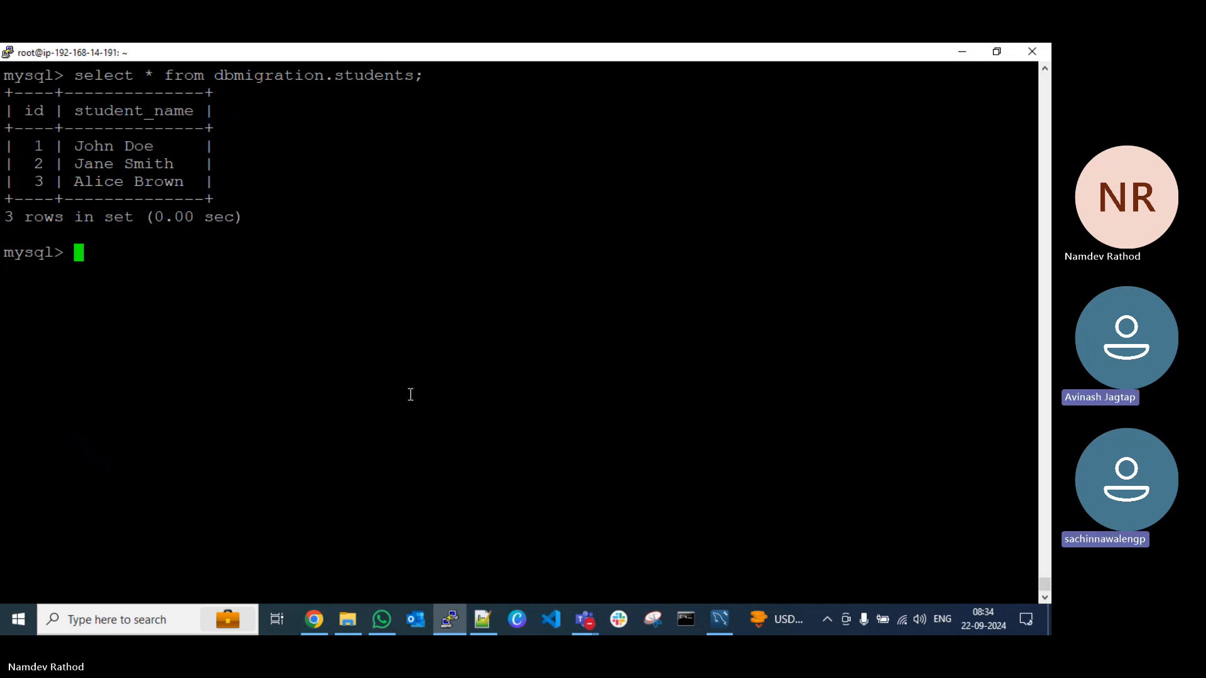
# Step: Glance at the Notepad++ notes, then return to PuTTY and exit the MySQL prompt with \q
pyautogui.click(449, 618)
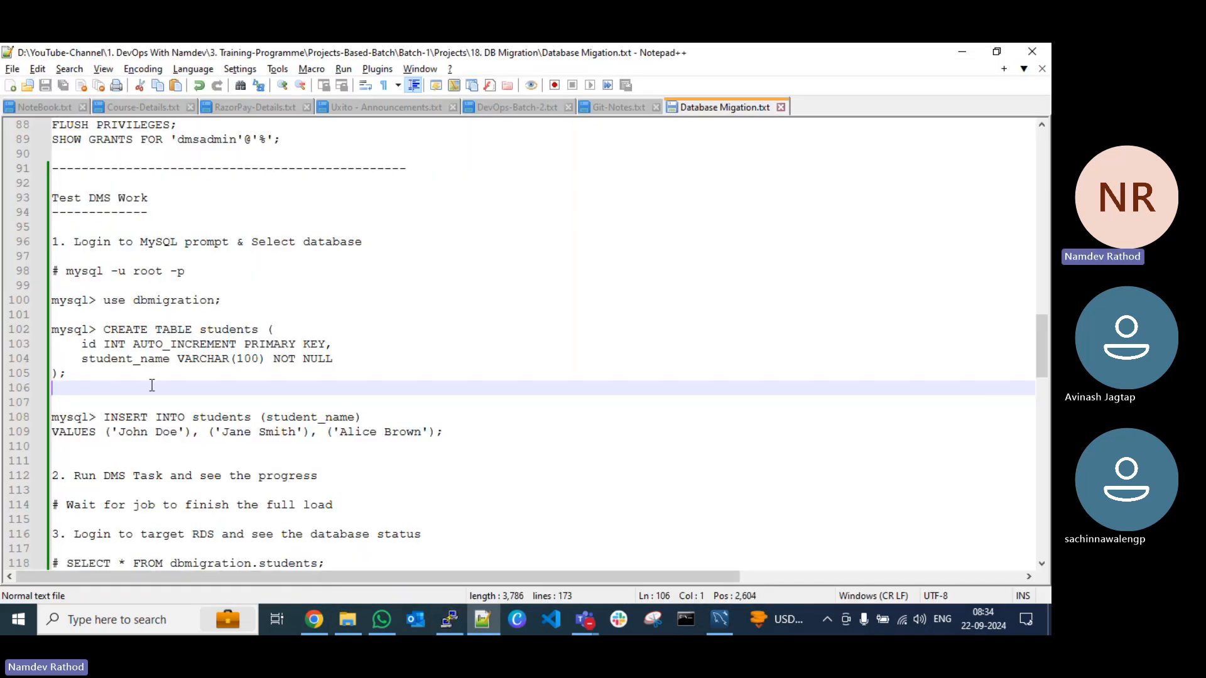
pyautogui.scroll(1, 152, 384)
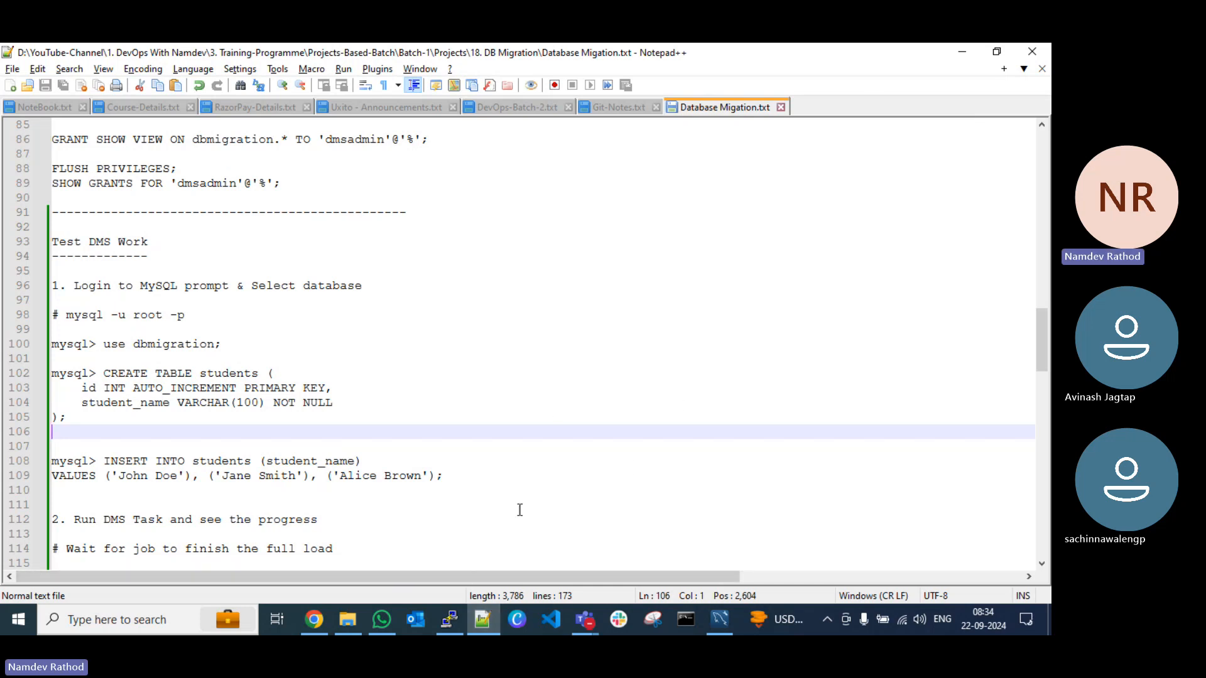
pyautogui.click(450, 620)
pyautogui.write('\\q')
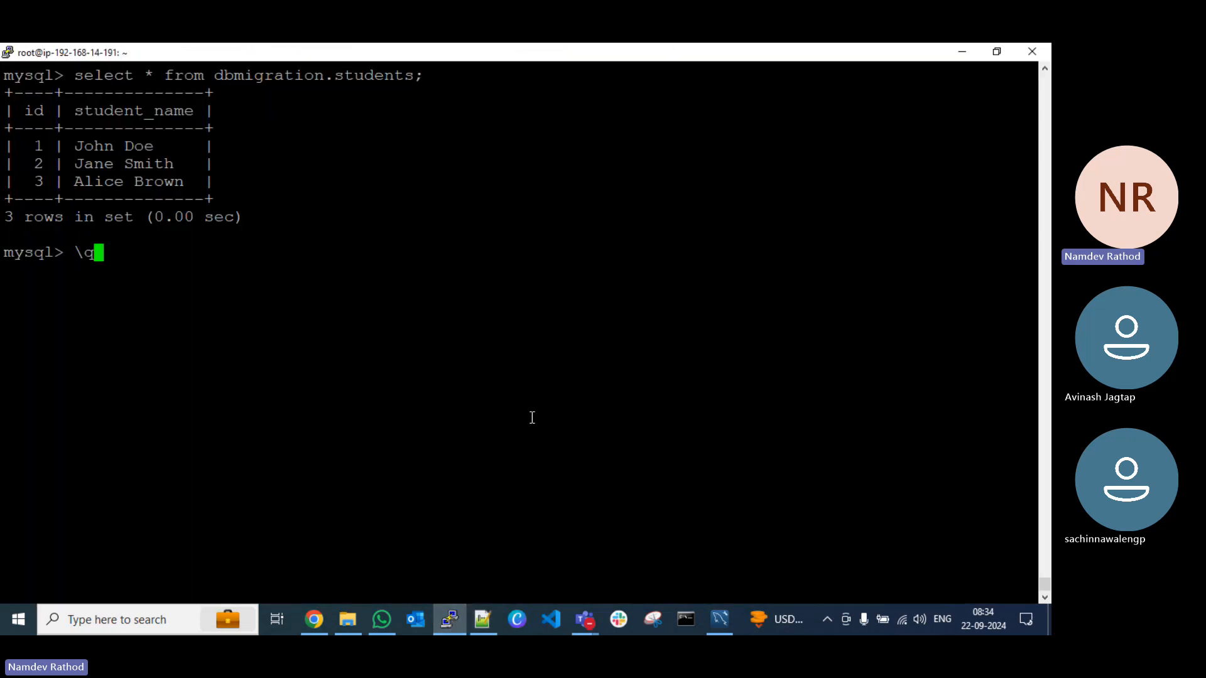
pyautogui.press('Return')
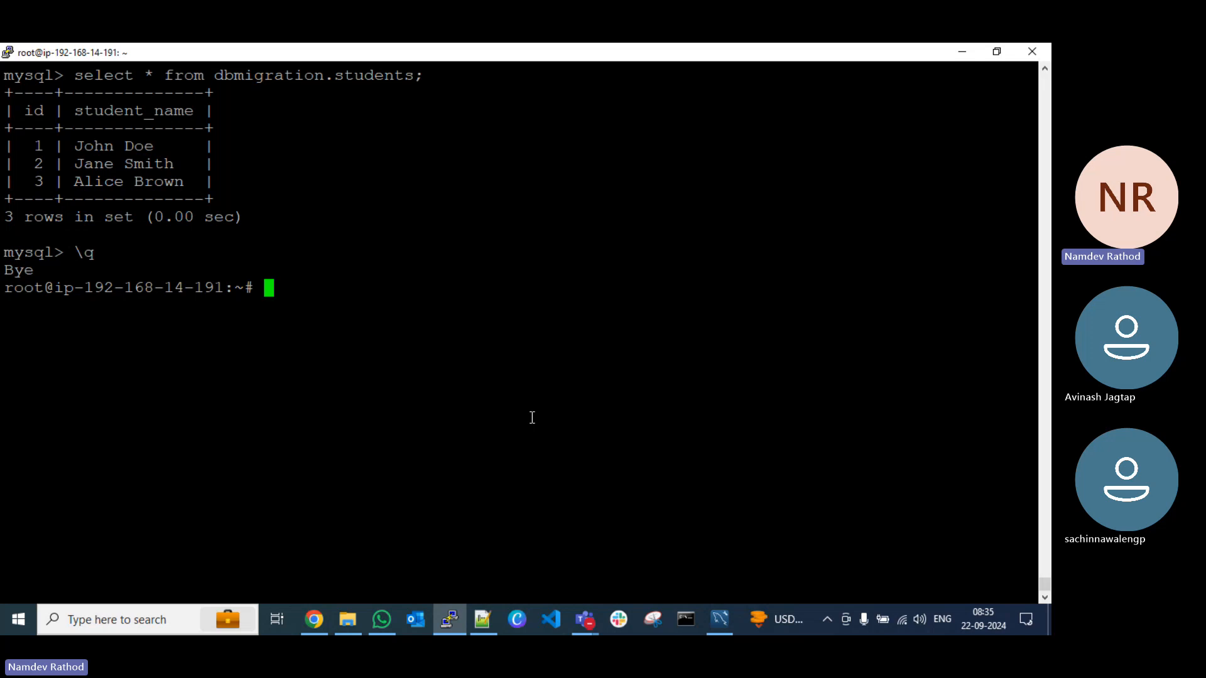
# Step: Try to list the server's listening ports with netstat -tlupn
pyautogui.write('netstat ')
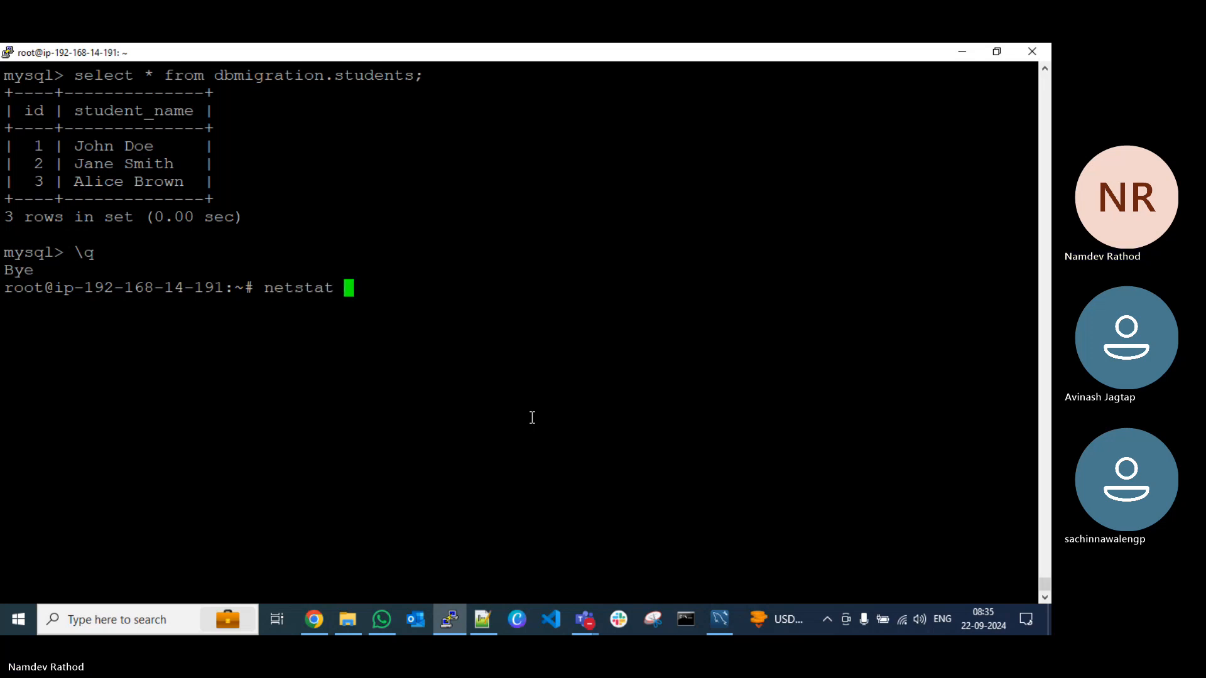
pyautogui.write('-tlupn')
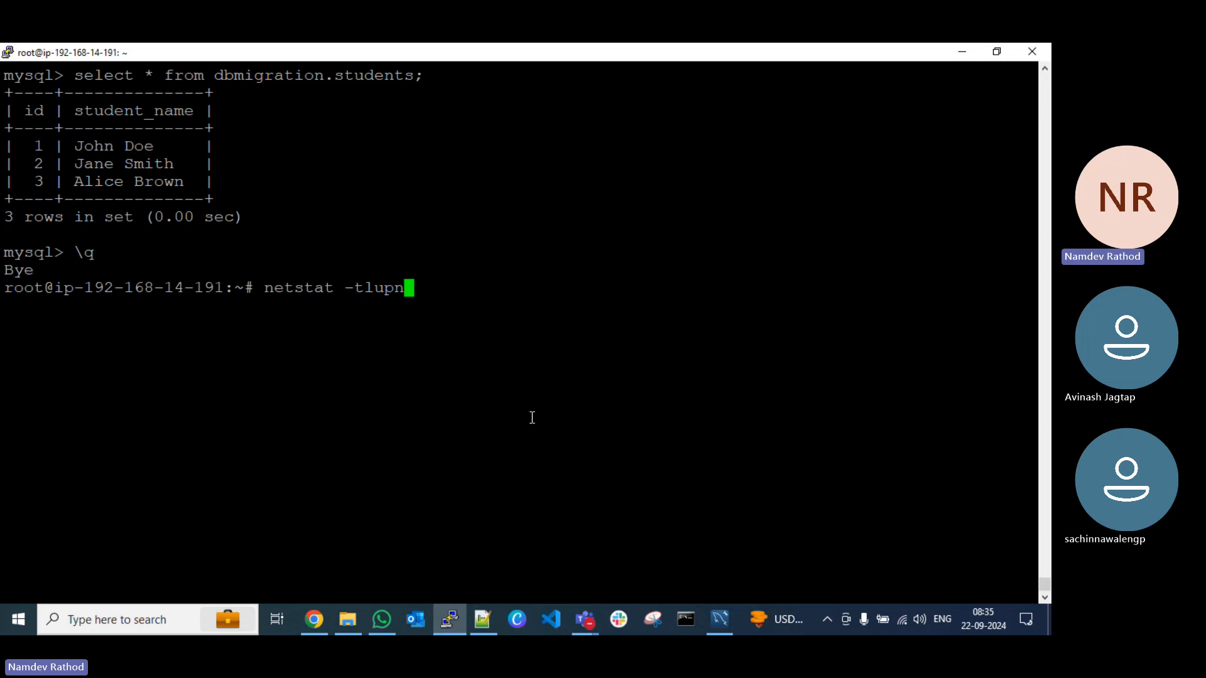
pyautogui.press('Return')
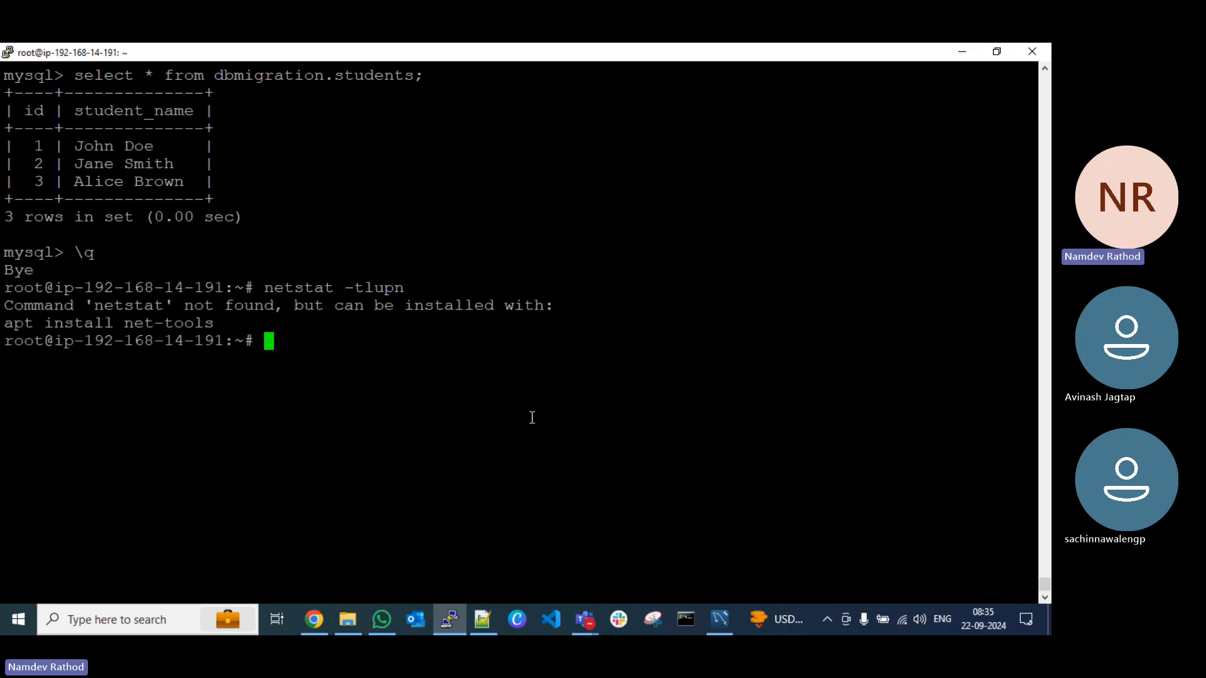
# Step: Install the net-tools package on the server with apt install net-tools
pyautogui.write('p')
pyautogui.press('BackSpace')
pyautogui.write('apt install')
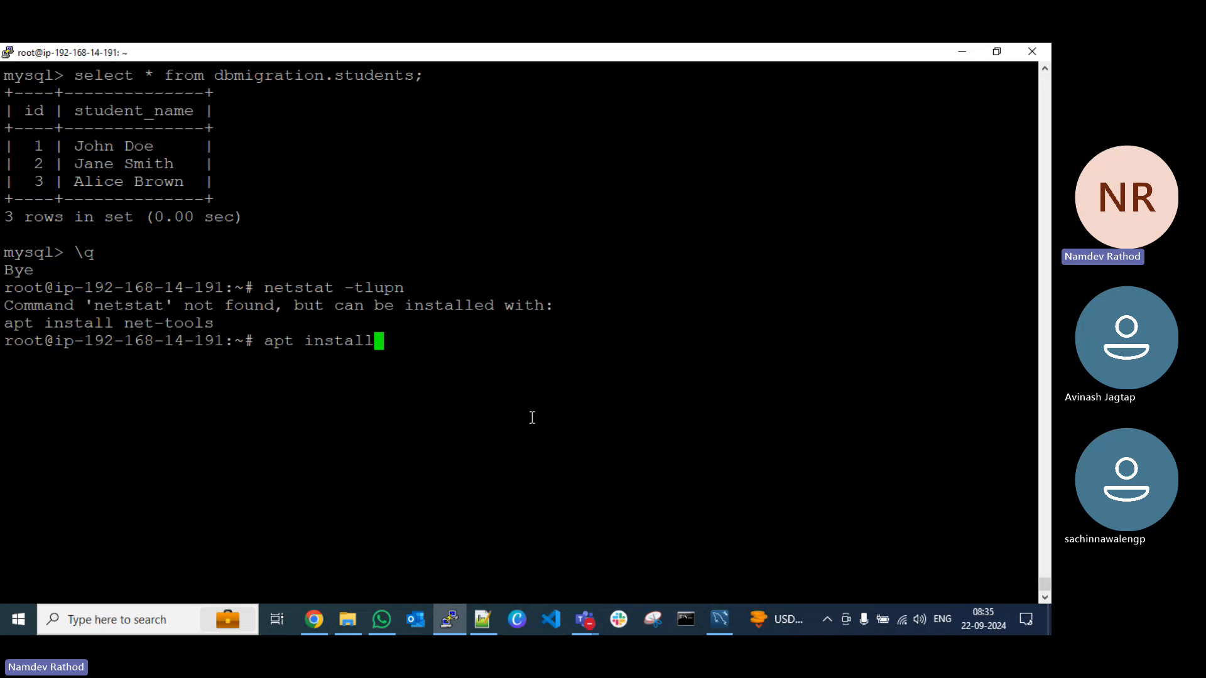
pyautogui.write(' net-tools')
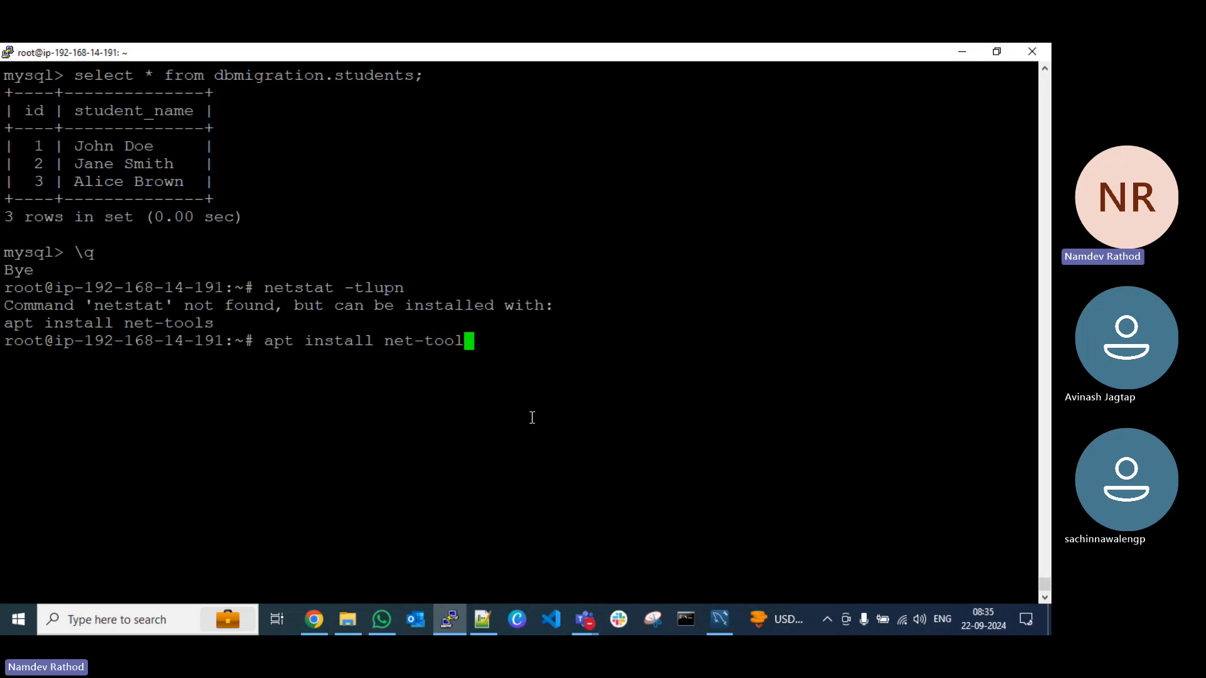
pyautogui.press('Return')
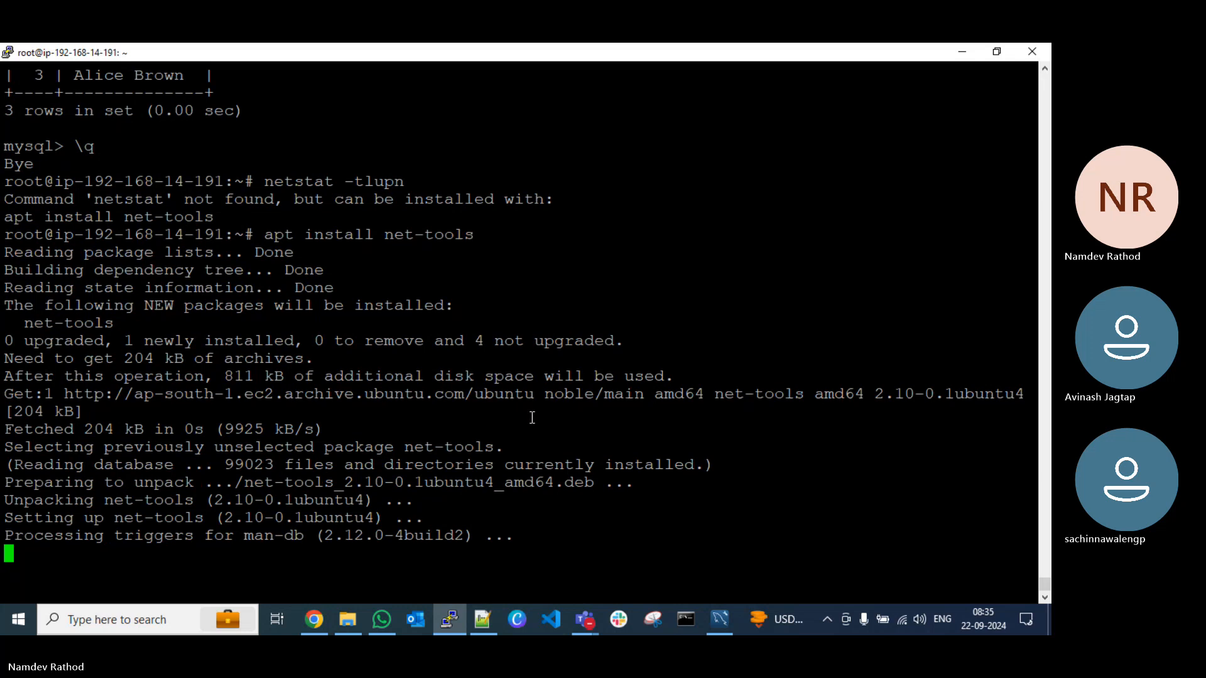
# Step: Clear the terminal, rerun netstat -tlupn and examine the listening address of mysqld on port 3306
pyautogui.hotkey('ctrl', 'l')
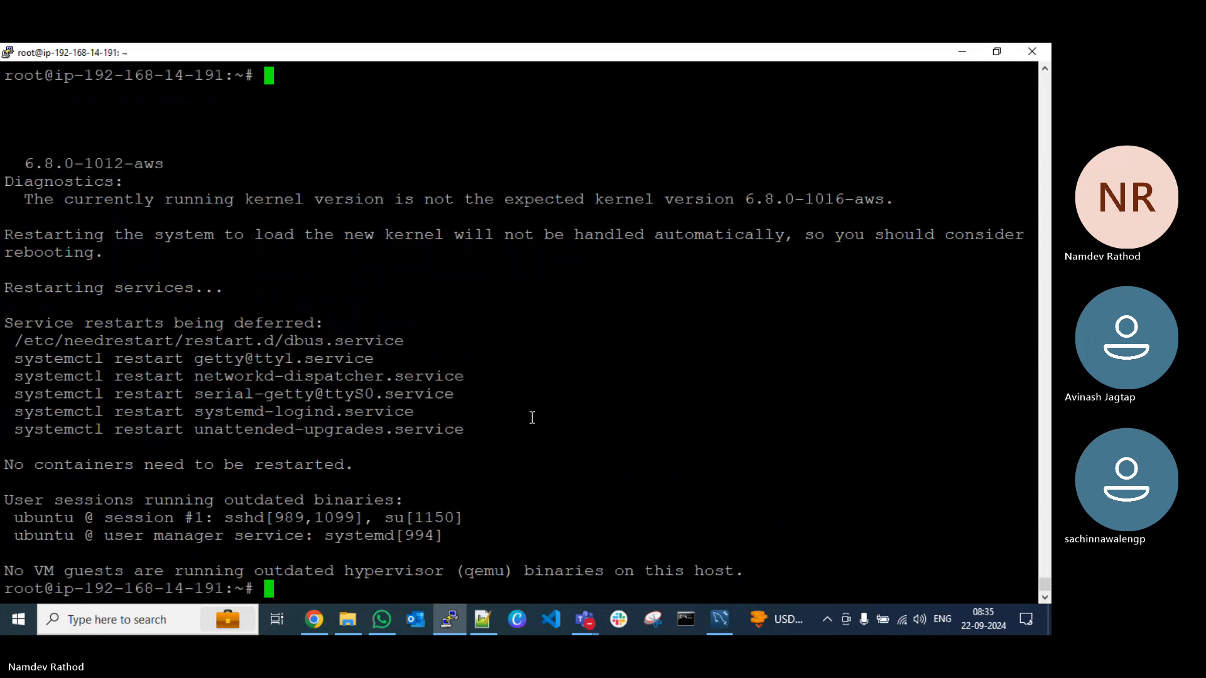
pyautogui.press('Up')
pyautogui.press('Up')
pyautogui.press('Return')
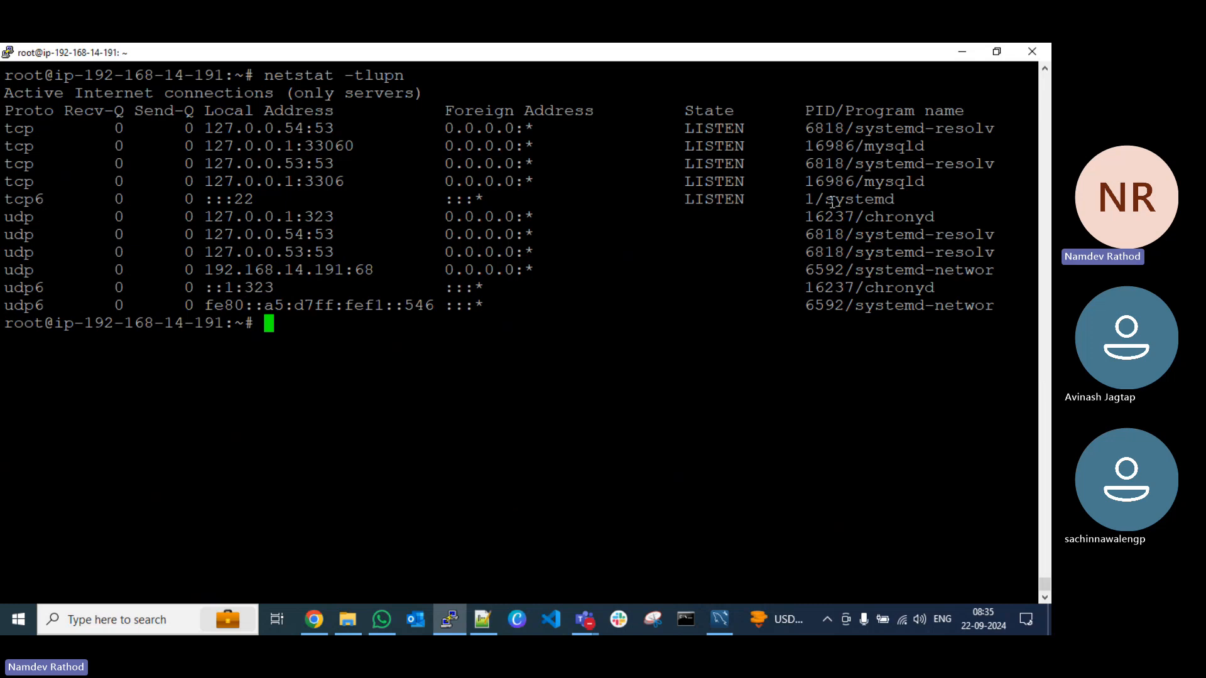
pyautogui.moveTo(939, 186); pyautogui.dragTo(5, 184)
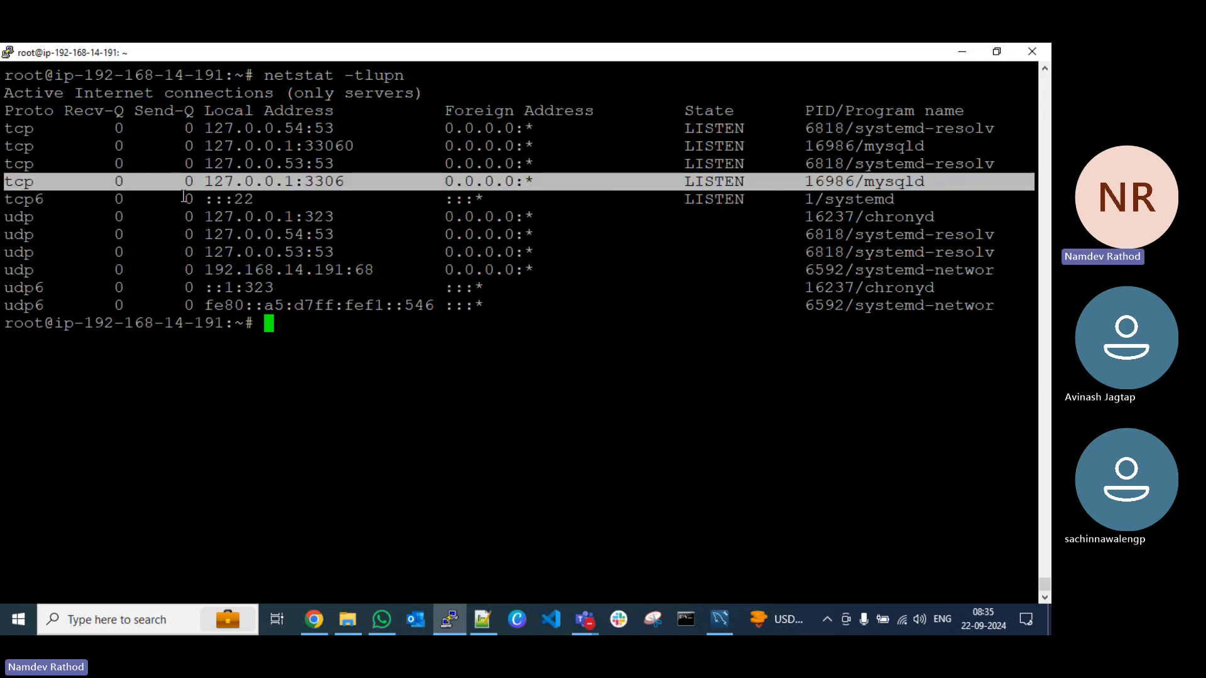
pyautogui.click(209, 182)
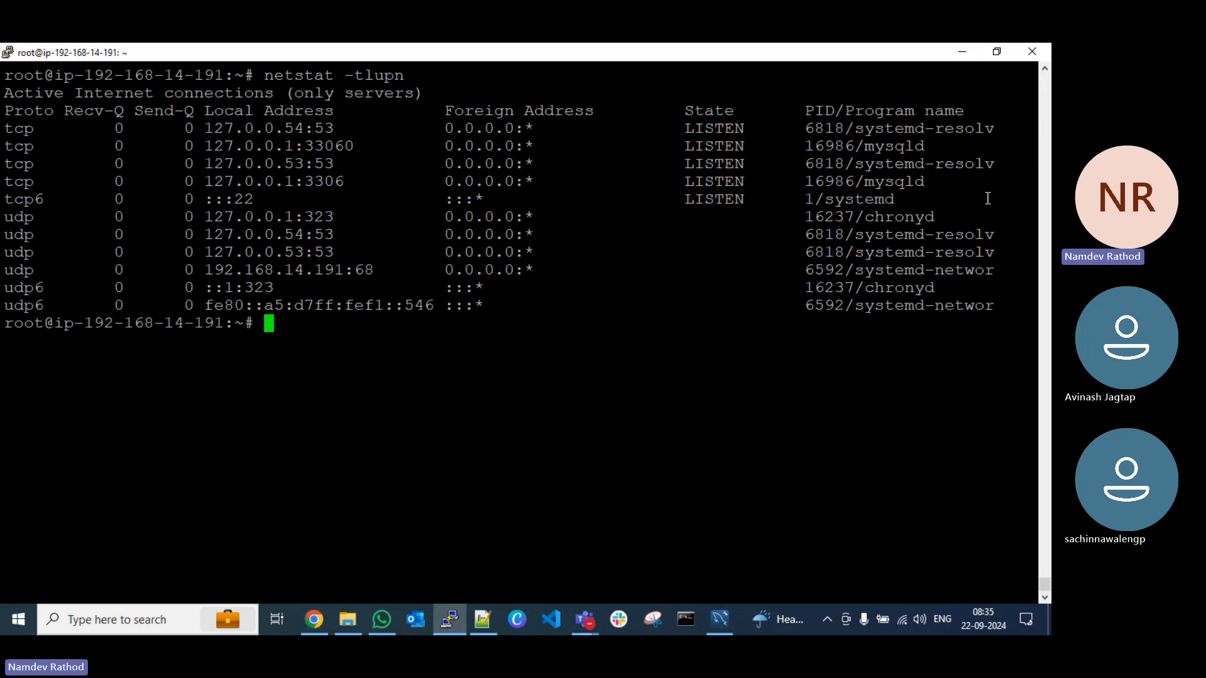
pyautogui.moveTo(960, 183); pyautogui.dragTo(4, 186)
pyautogui.click(244, 186)
# Step: Switch to the Teams Whiteboard to look over the source, DMS and target sketch, then minimize it
pyautogui.click(590, 622)
pyautogui.click(361, 556)
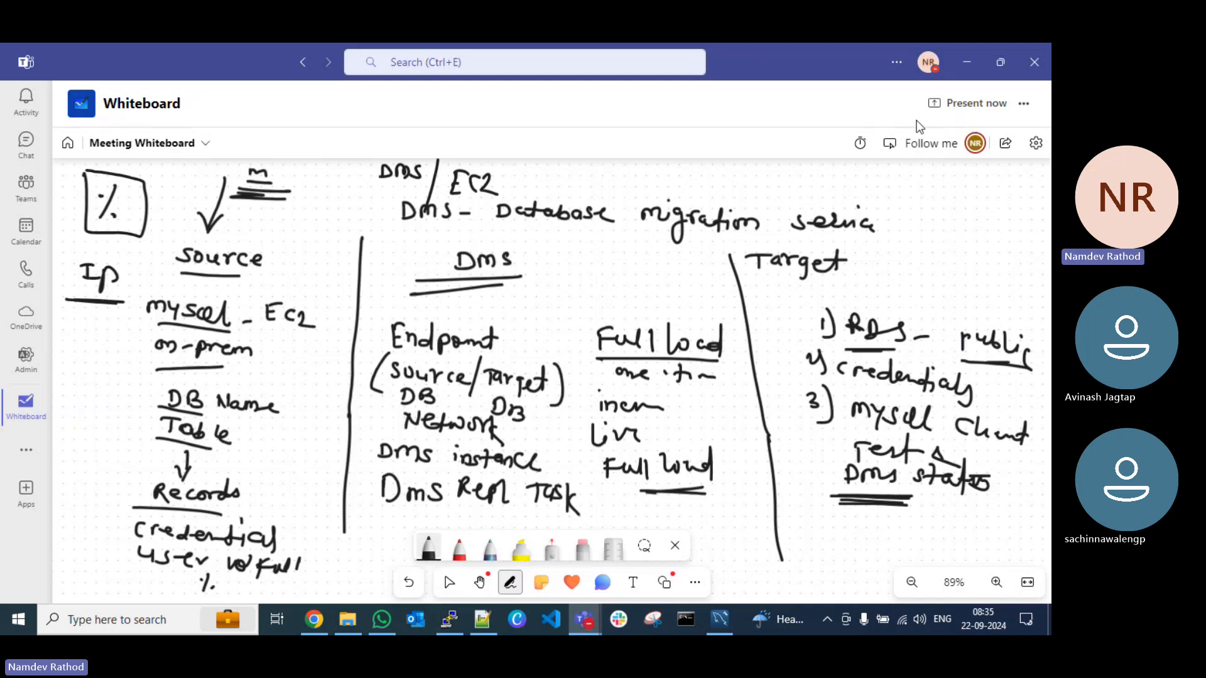
pyautogui.click(965, 62)
# Step: In PuTTY, change the working directory to /etc/mysql/mysql.conf.d/
pyautogui.write('cd ')
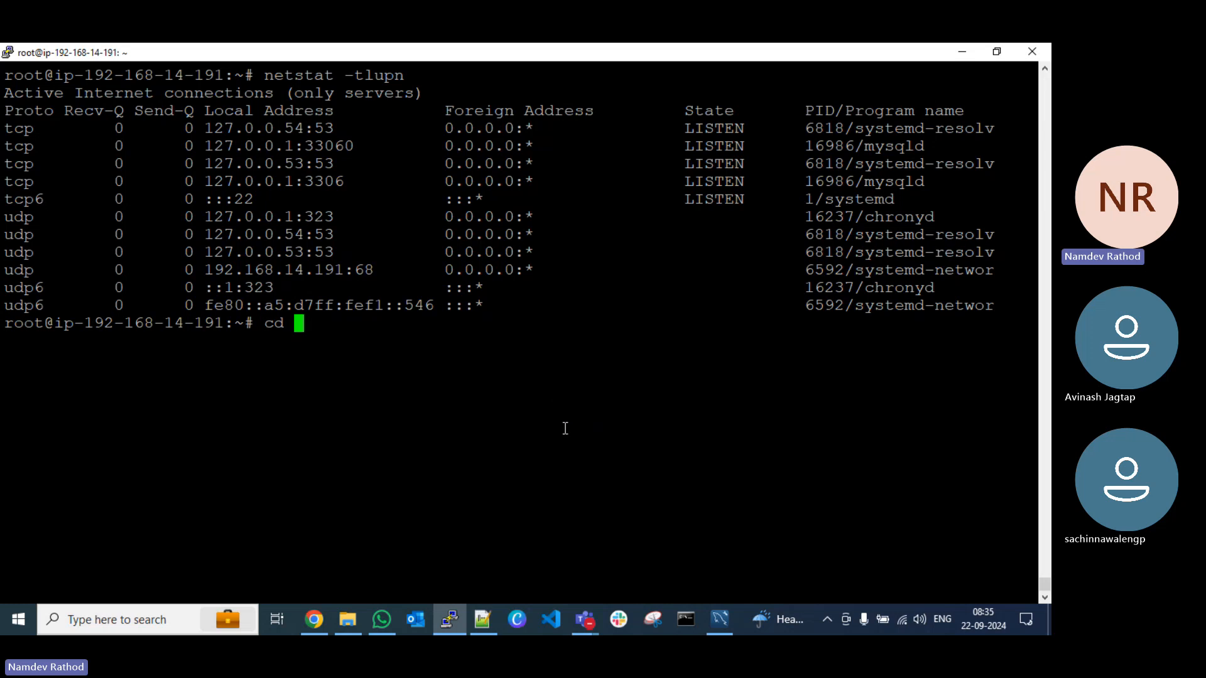
pyautogui.write('/etc/mysql/')
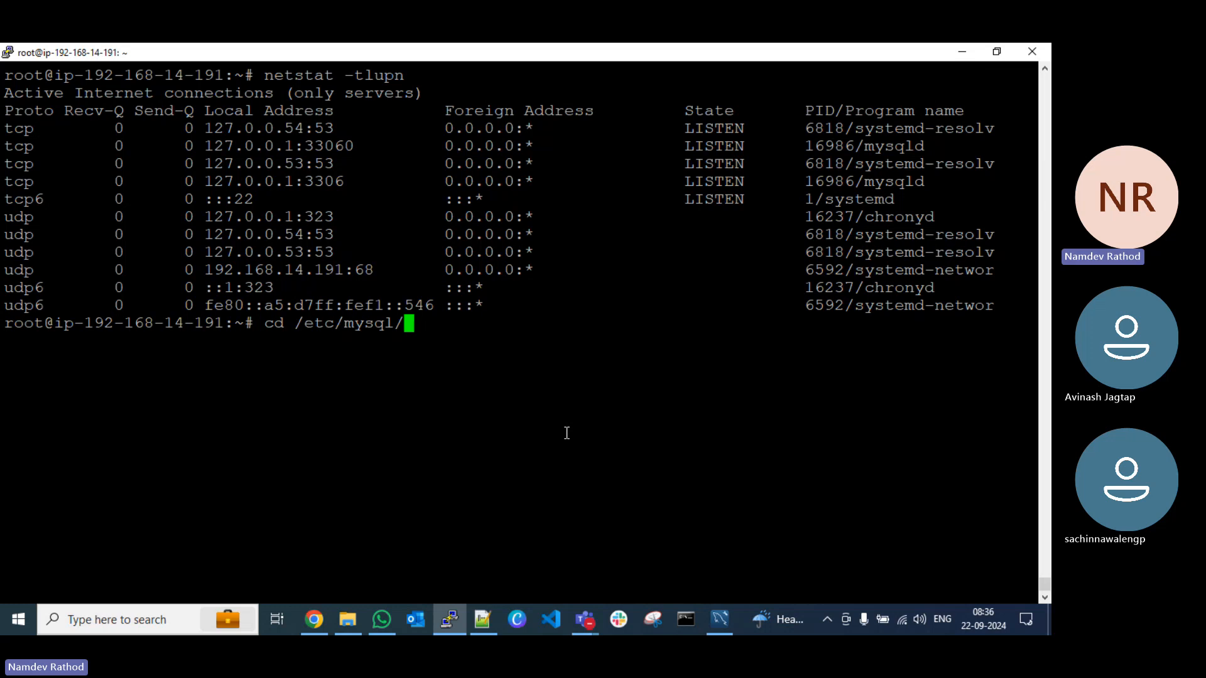
pyautogui.write('my')
pyautogui.press('Tab')
pyautogui.press('Tab')
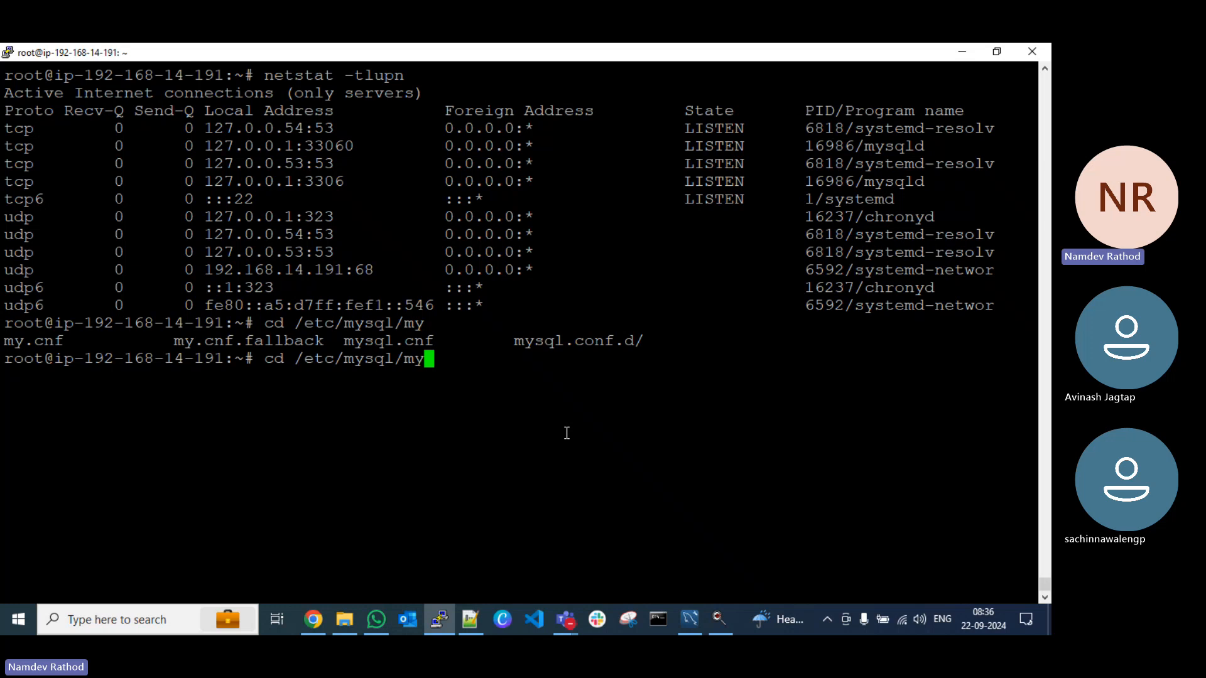
pyautogui.write('sql.c')
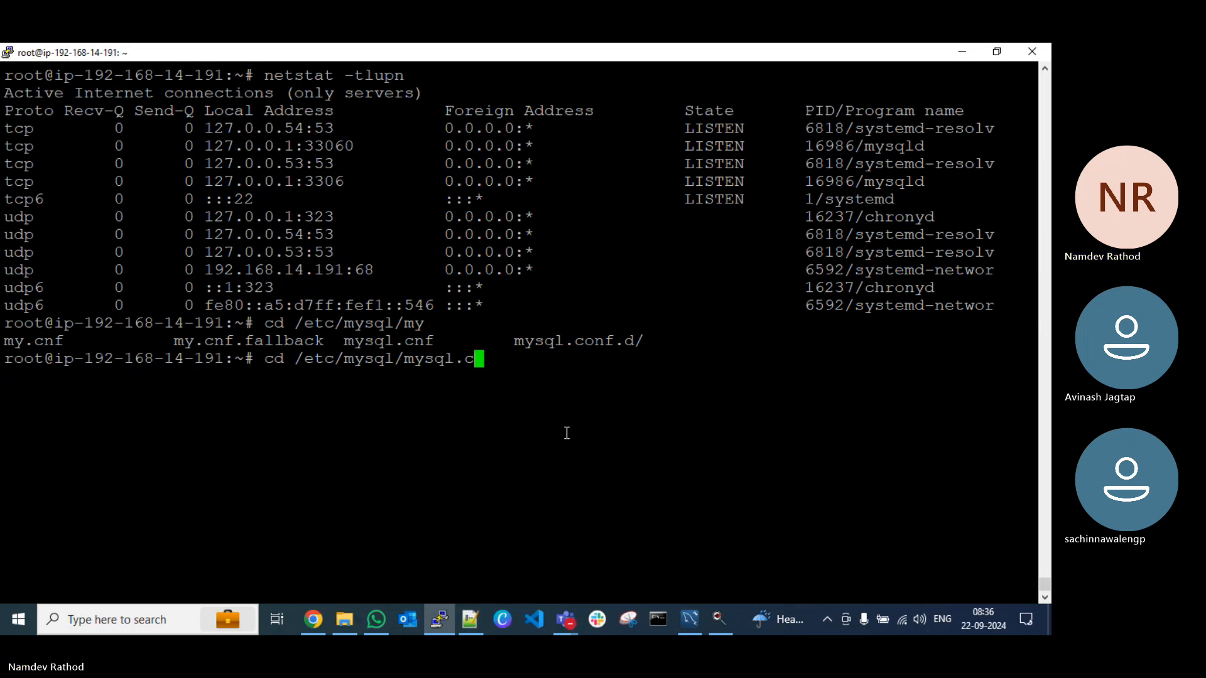
pyautogui.press('Tab')
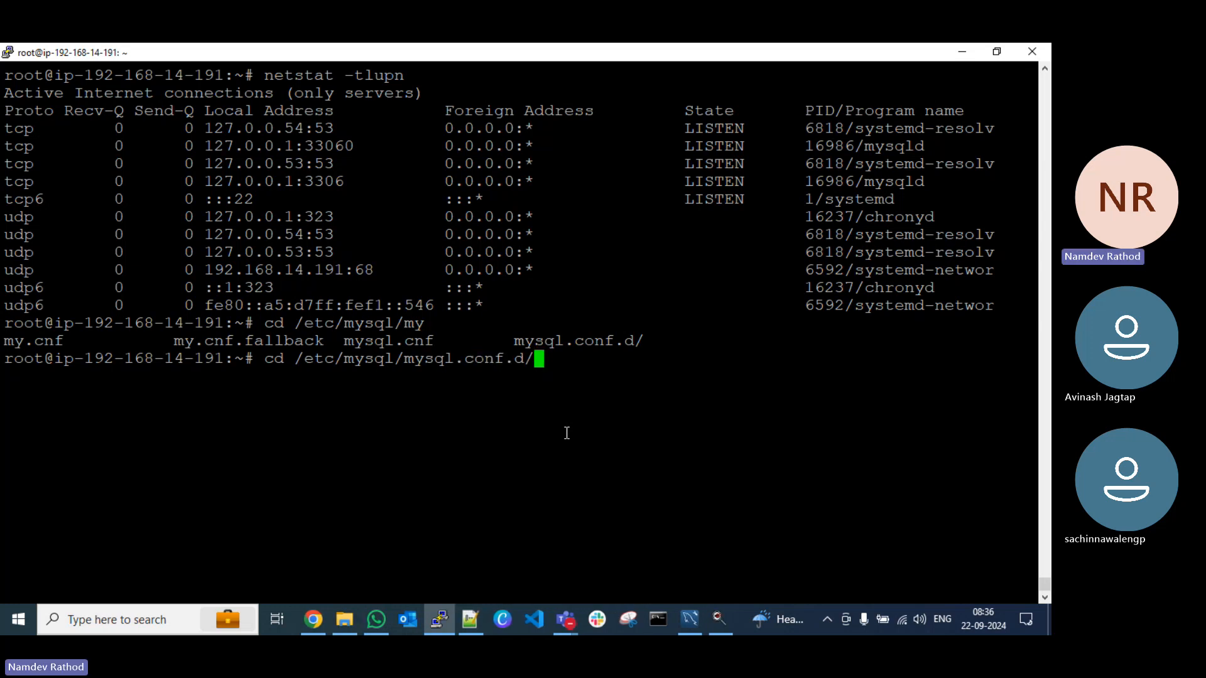
pyautogui.press('Return')
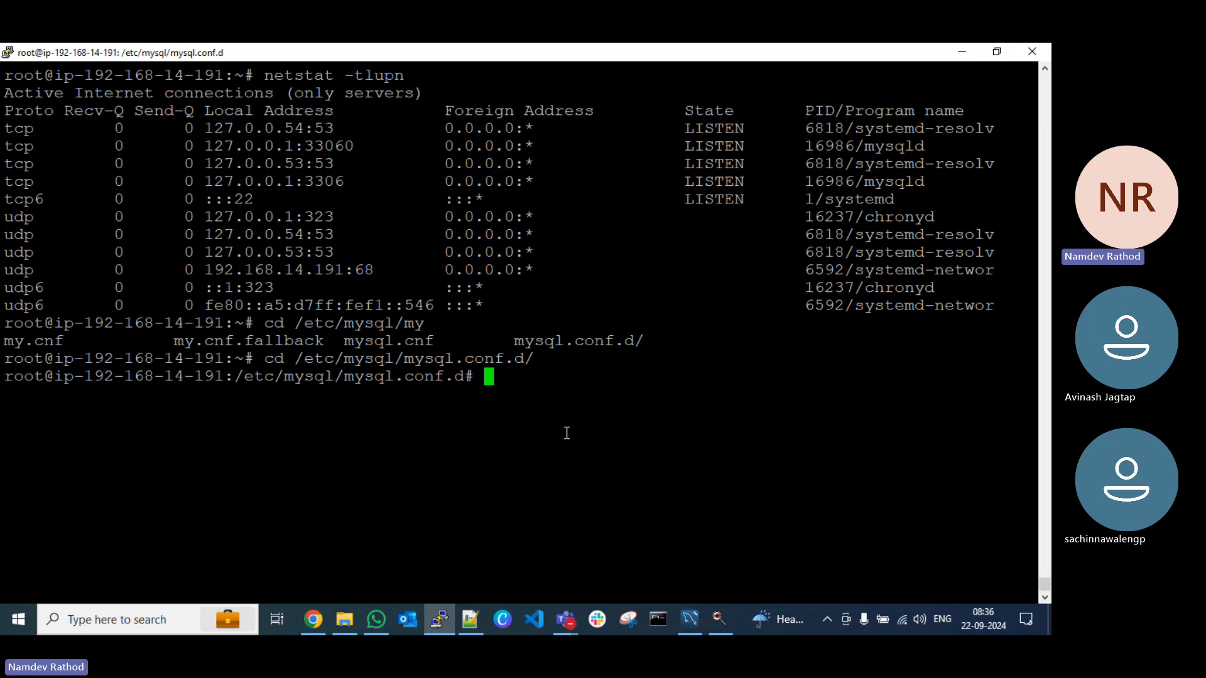
# Step: Clear the terminal, list the folder's files with ls, and copy the directory path printed by pwd
pyautogui.hotkey('ctrl', 'l')
pyautogui.write('ls')
pyautogui.press('Return')
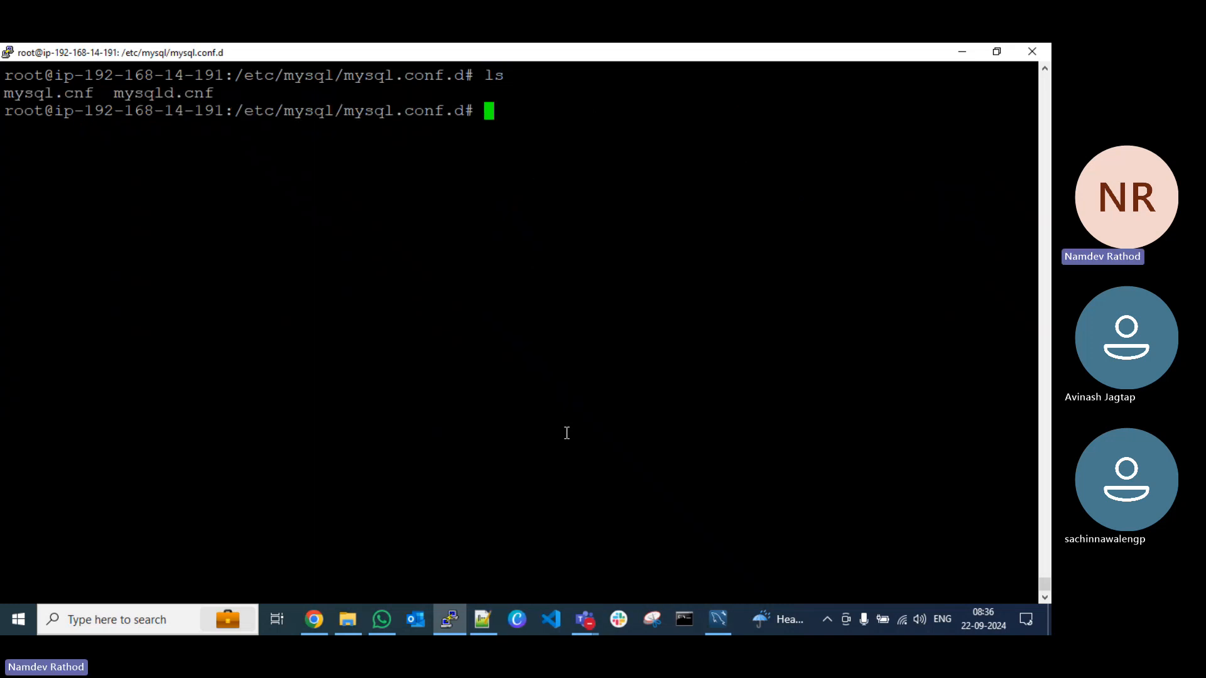
pyautogui.write('pwd')
pyautogui.press('Return')
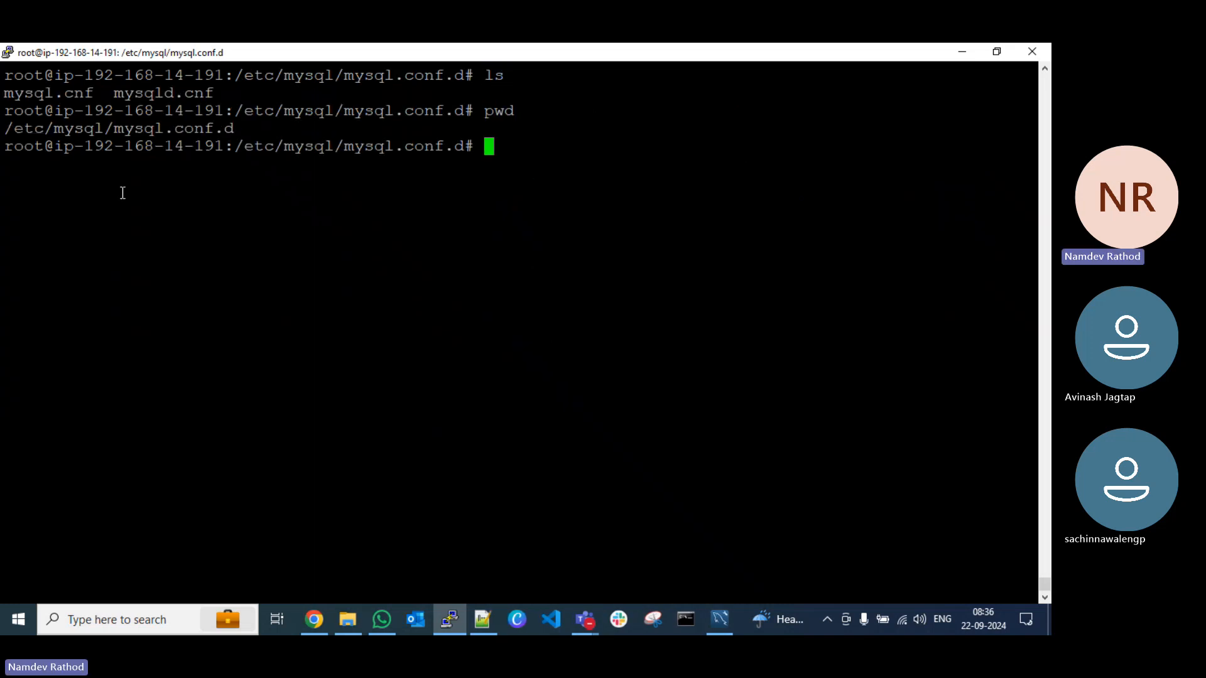
pyautogui.tripleClick(142, 128)
pyautogui.hotkey('ctrl', 'c')
# Step: Switch to Notepad++ and add the note "# Enable Remote Access for MySQL" beneath the apt install mysql-server line, separated by a blank line
pyautogui.click(481, 621)
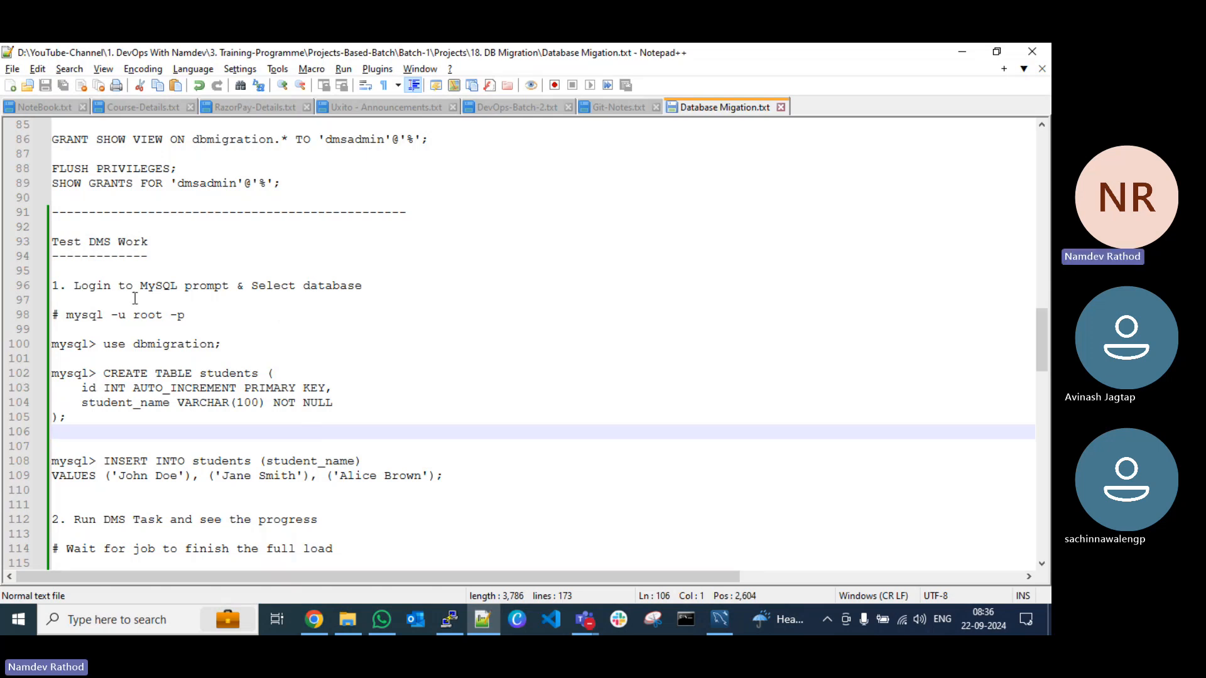
pyautogui.scroll(8, 135, 299)
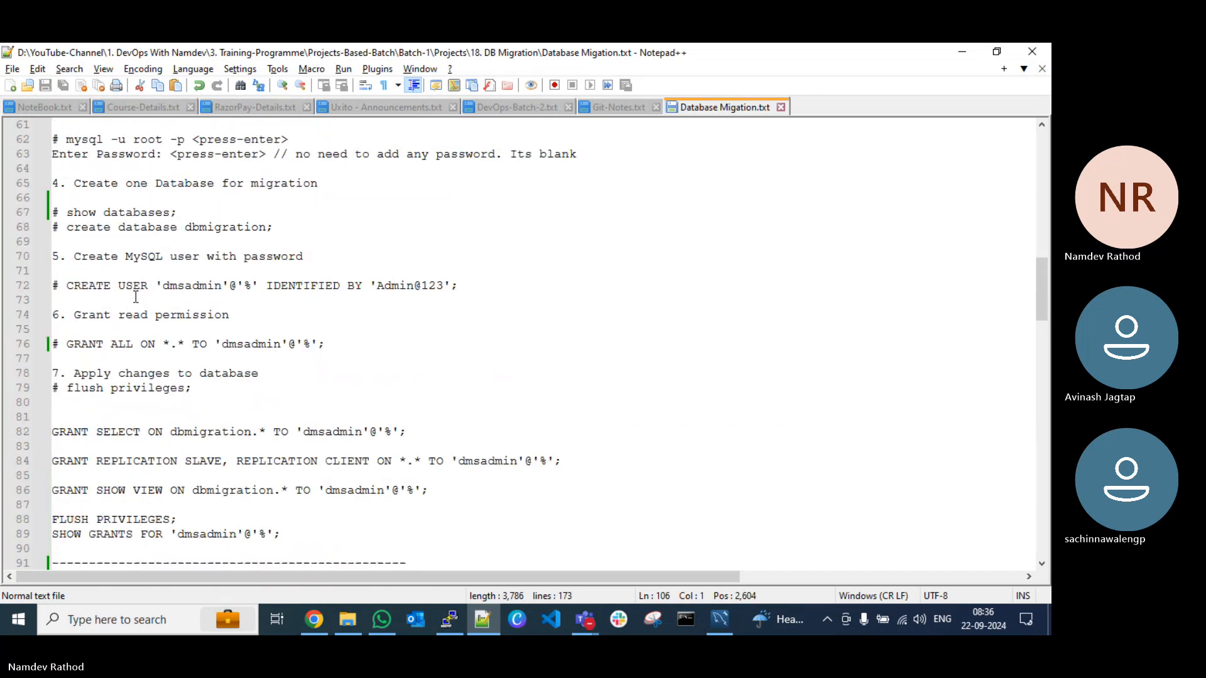
pyautogui.scroll(3, 135, 296)
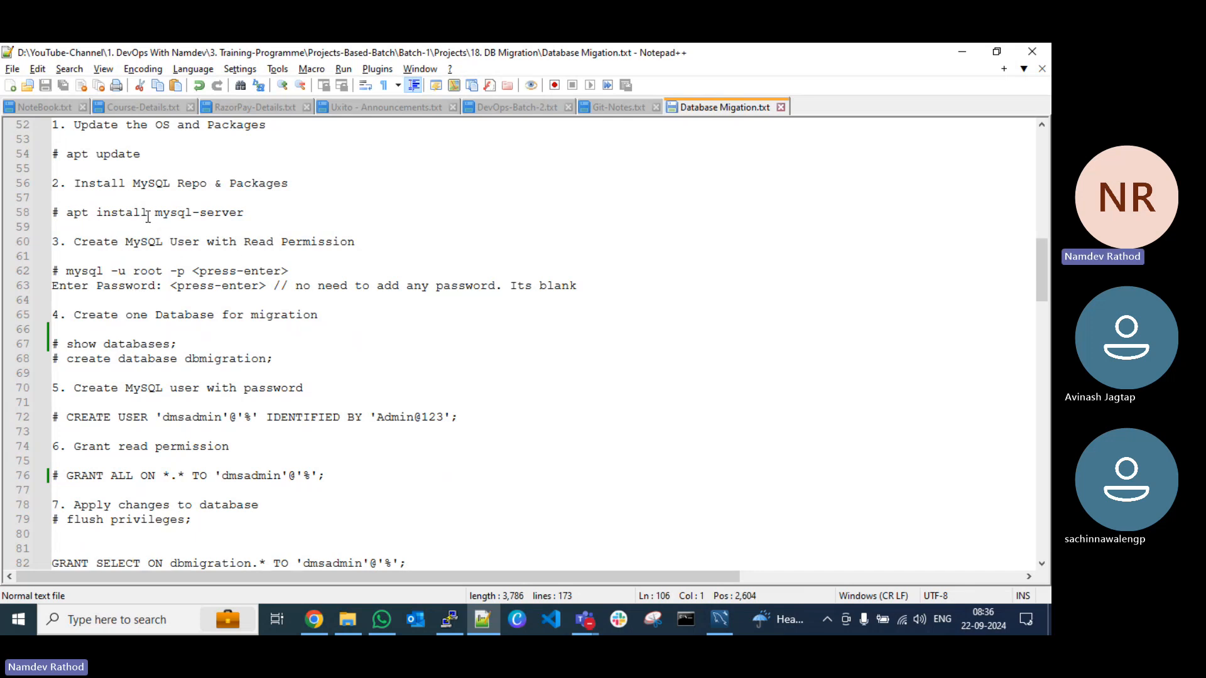
pyautogui.click(265, 213)
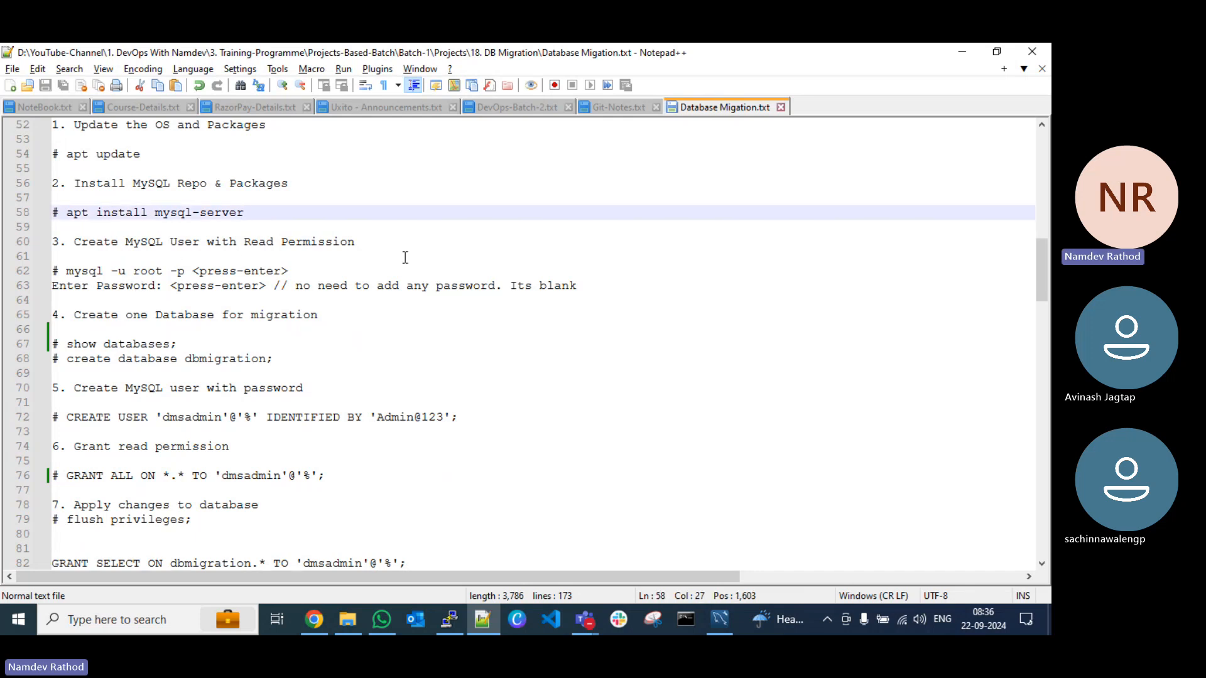
pyautogui.press('Return')
pyautogui.press('Return')
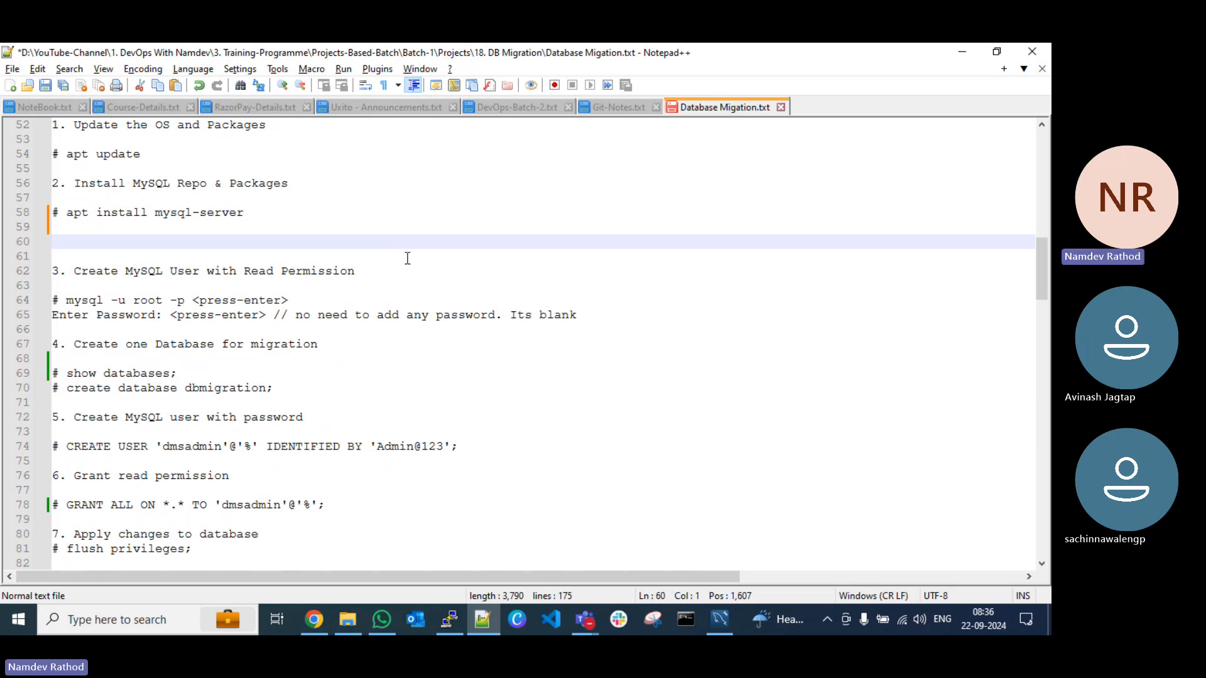
pyautogui.write('# Enable ')
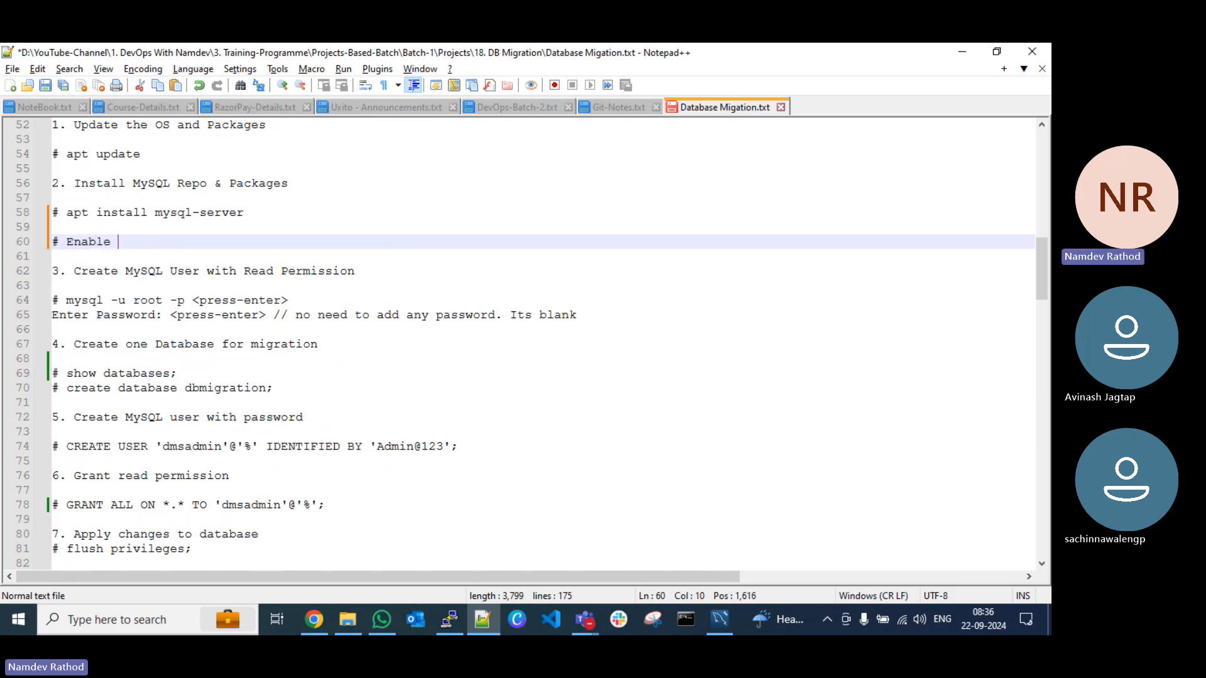
pyautogui.write('Remote ')
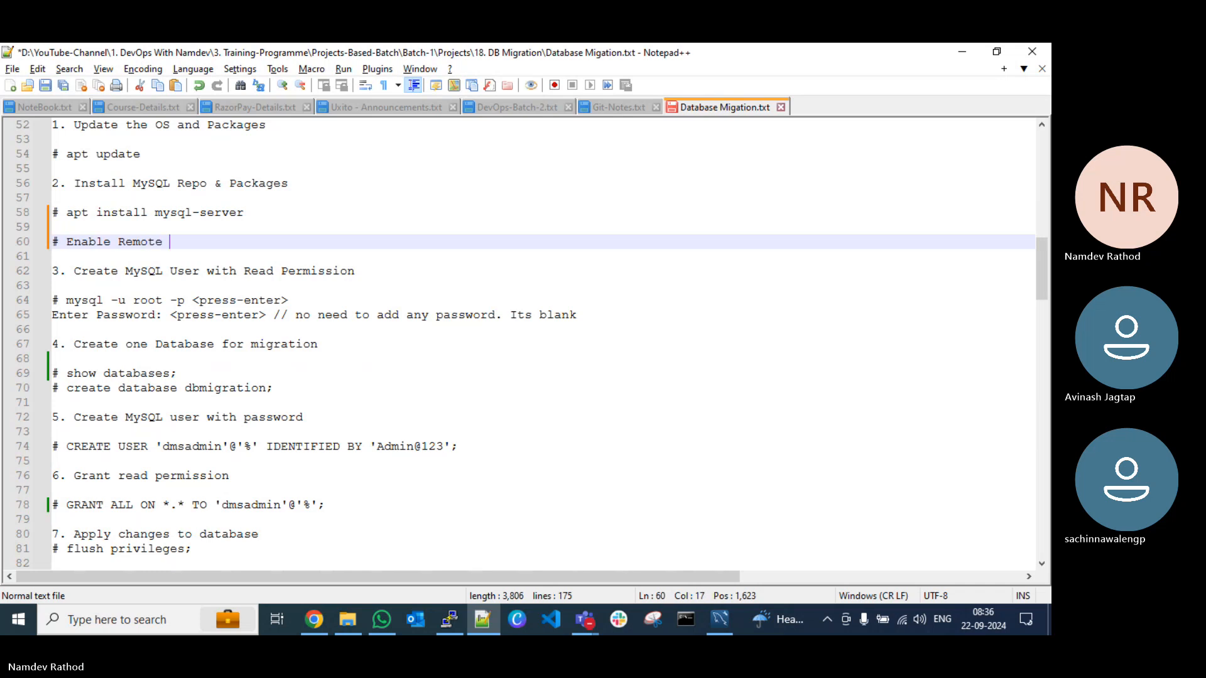
pyautogui.write('A')
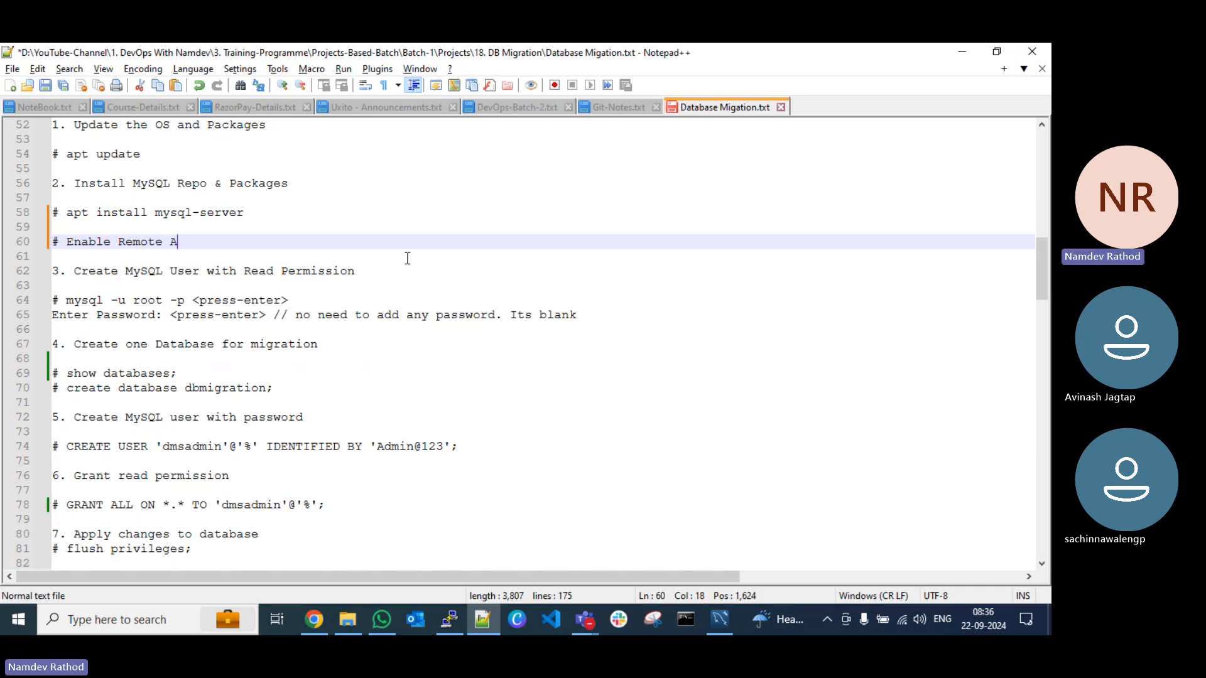
pyautogui.write('ccess for M')
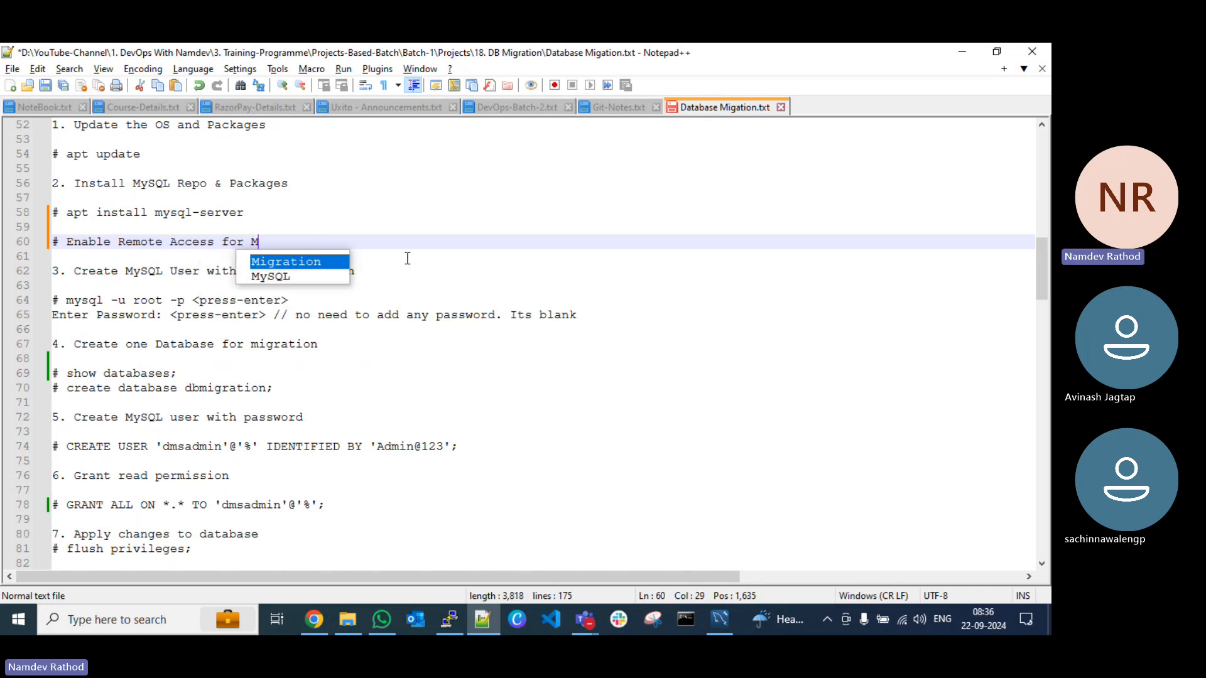
pyautogui.write('ySQL')
# Step: Add the copied path as the line "# /etc/mysql/mysql.conf.d" beneath the remote access note
pyautogui.press('Return')
pyautogui.press('Return')
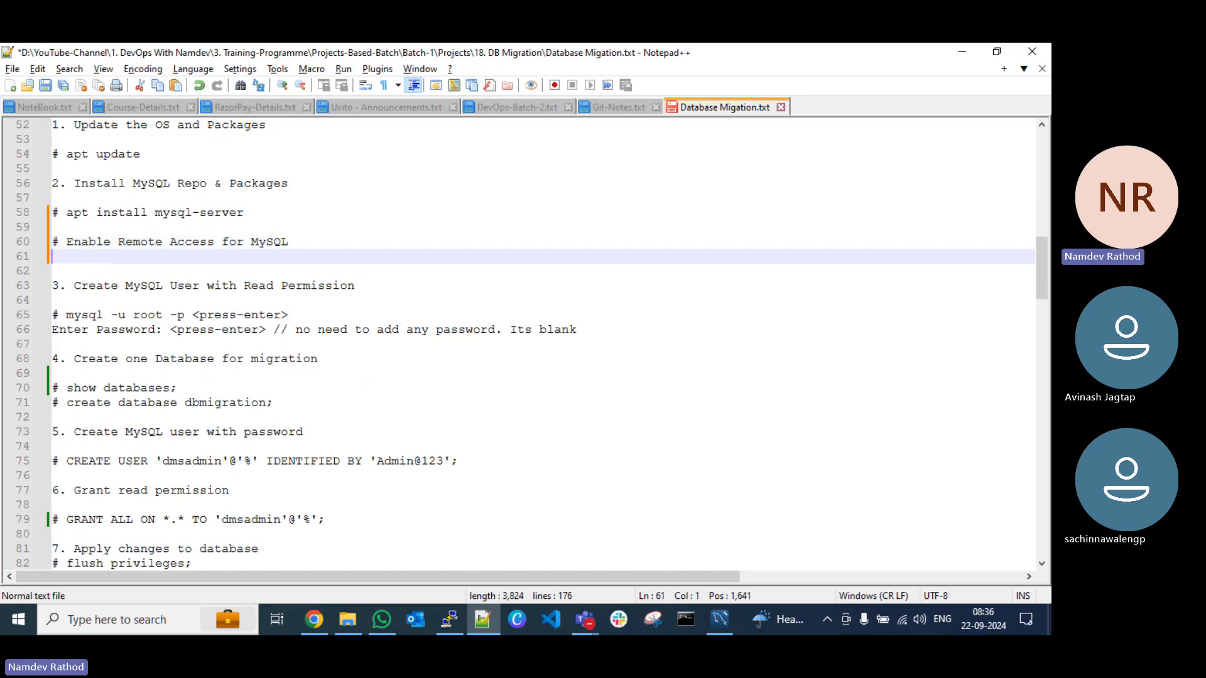
pyautogui.write('# cd')
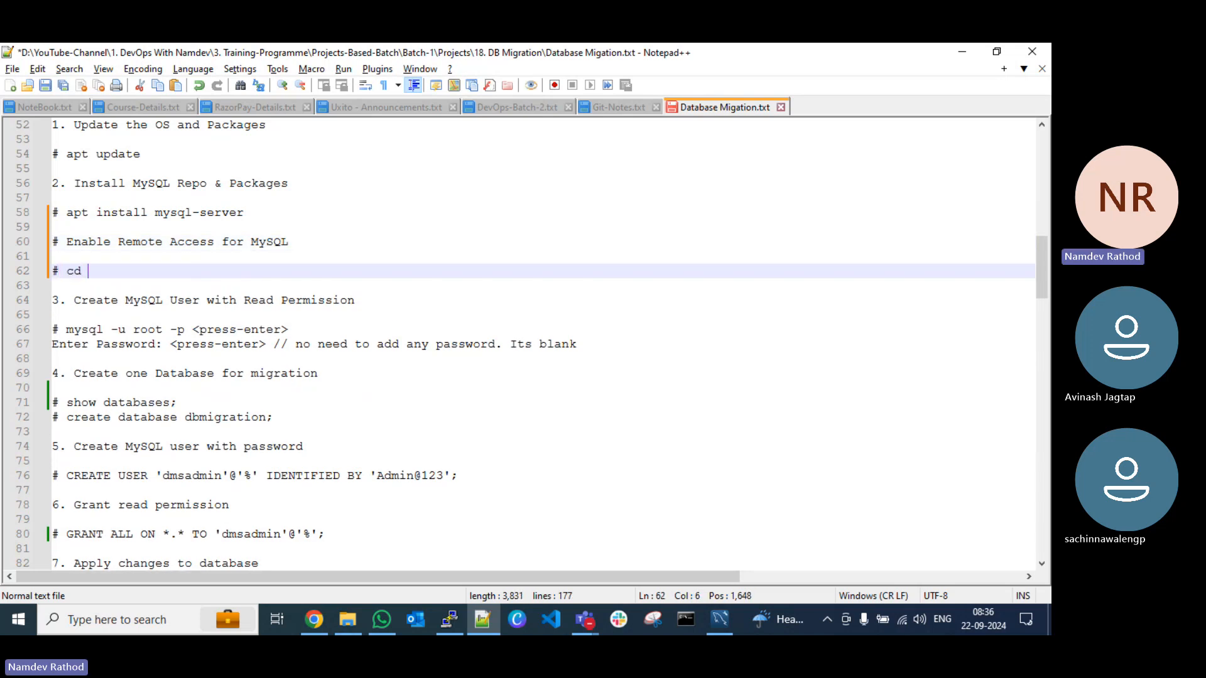
pyautogui.press('BackSpace')
pyautogui.press('BackSpace')
pyautogui.press('BackSpace')
pyautogui.hotkey('ctrl', 'v')
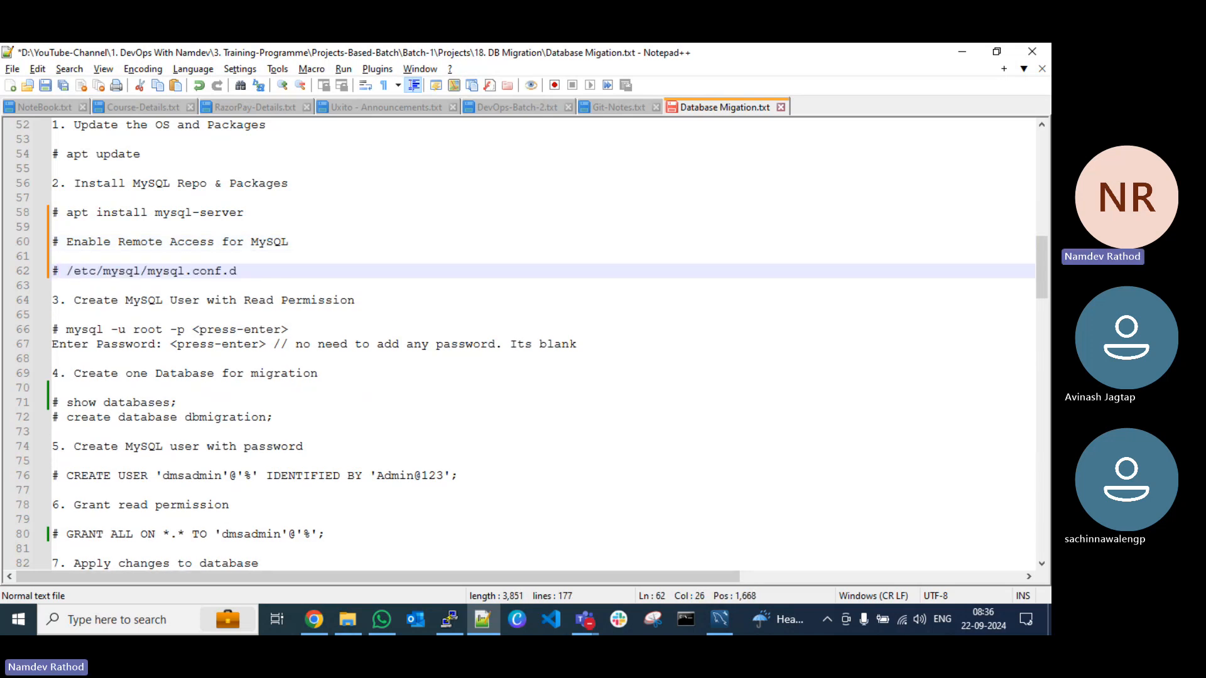
# Step: Save the notes with a new line under the directory path, and copy the file name mysqld.cnf from an ls listing in PuTTY
pyautogui.press('Return')
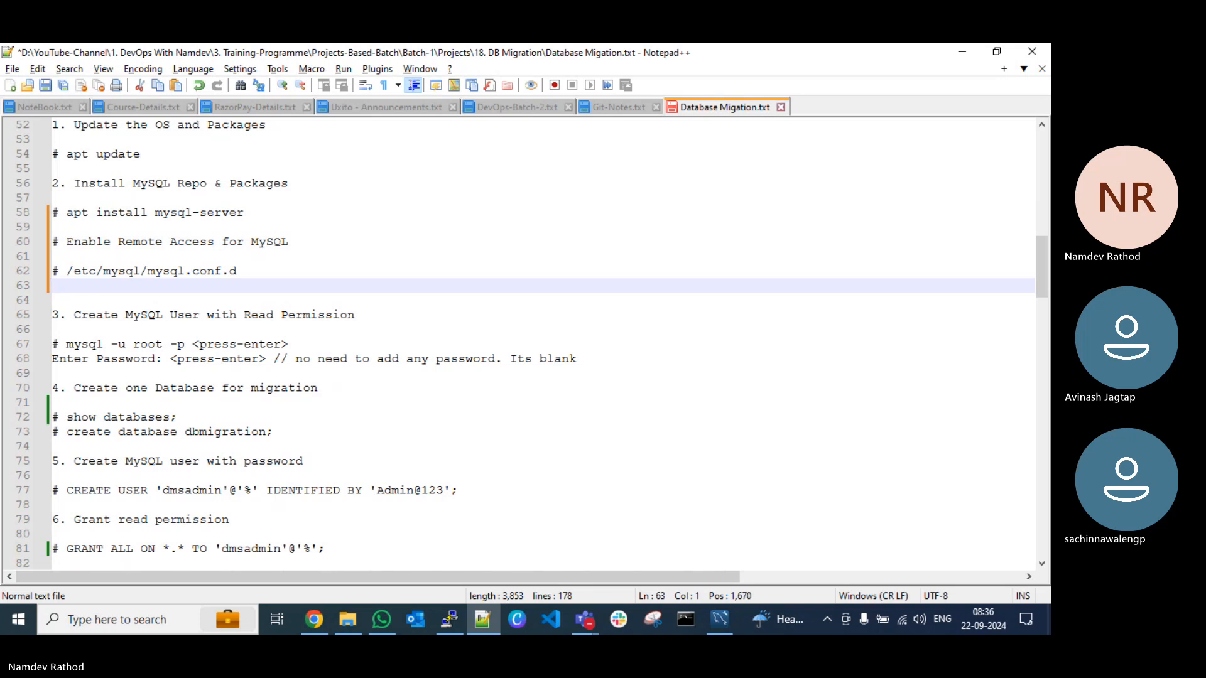
pyautogui.hotkey('ctrl', 's')
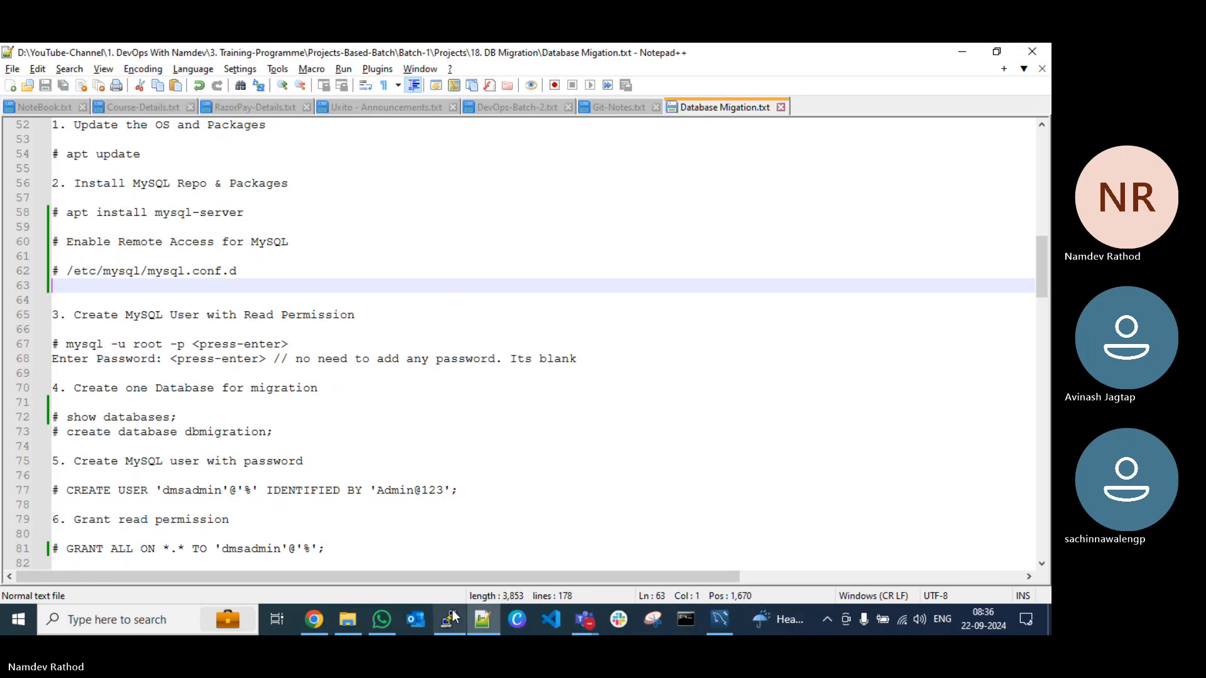
pyautogui.hotkey('alt', 'Tab')
pyautogui.write('ls')
pyautogui.press('Return')
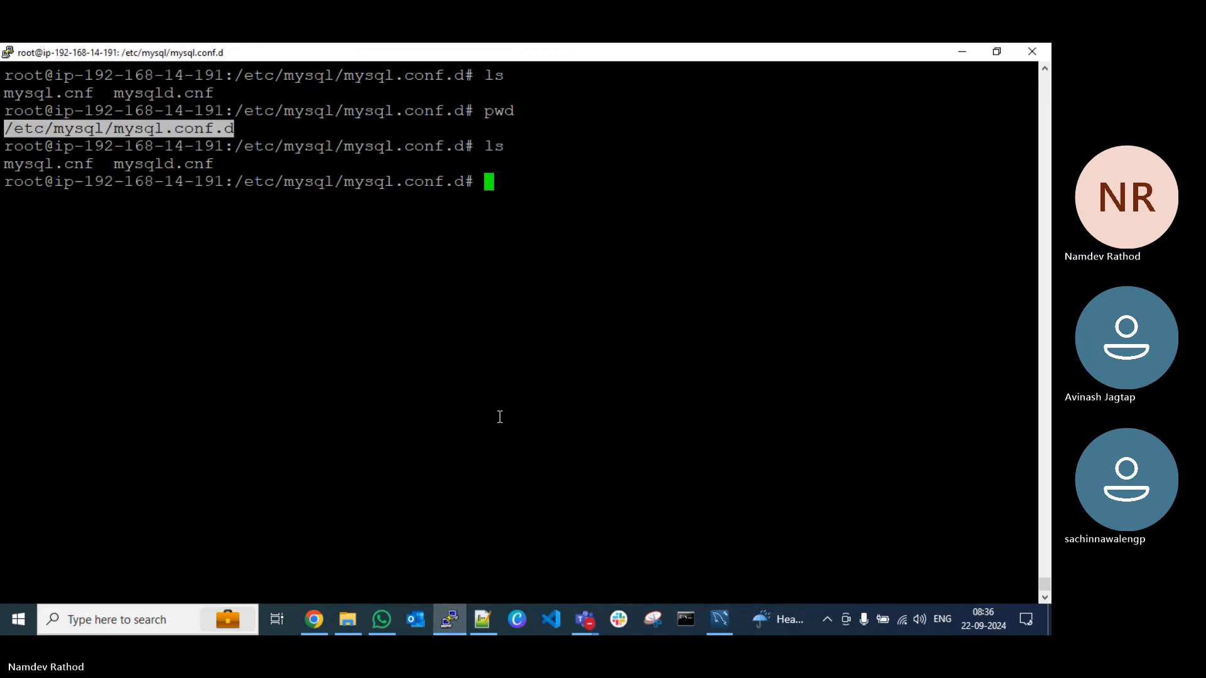
pyautogui.write('vim')
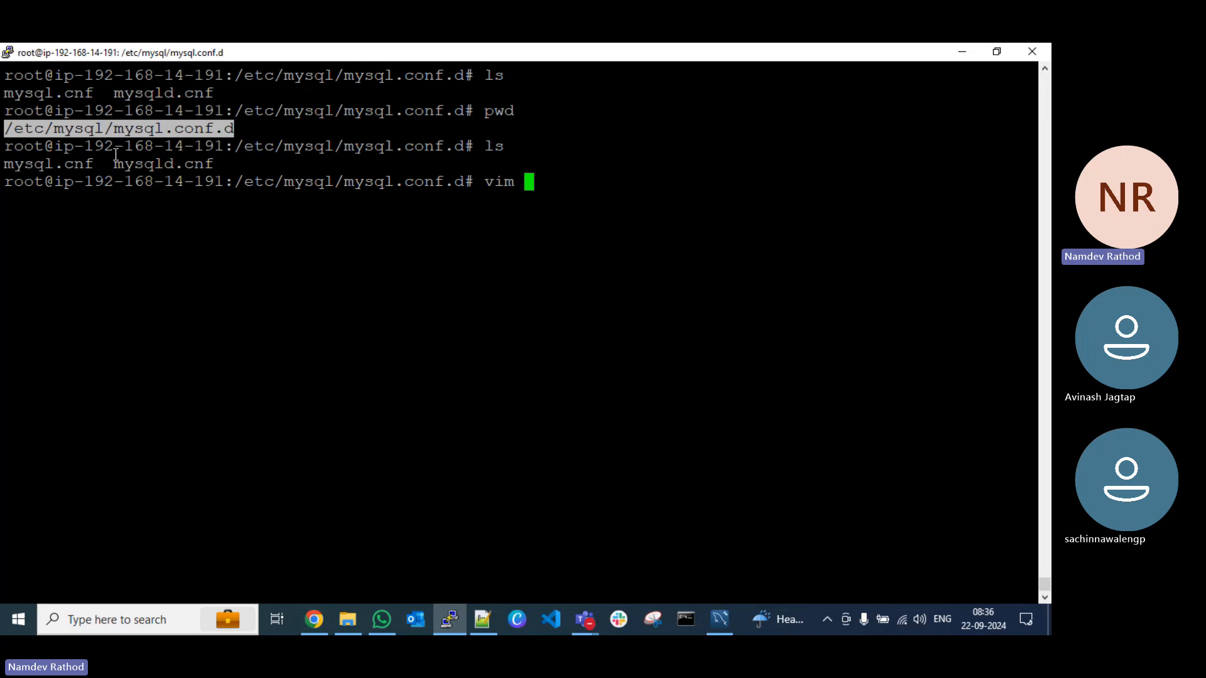
pyautogui.click(147, 166)
pyautogui.doubleClick(146, 167)
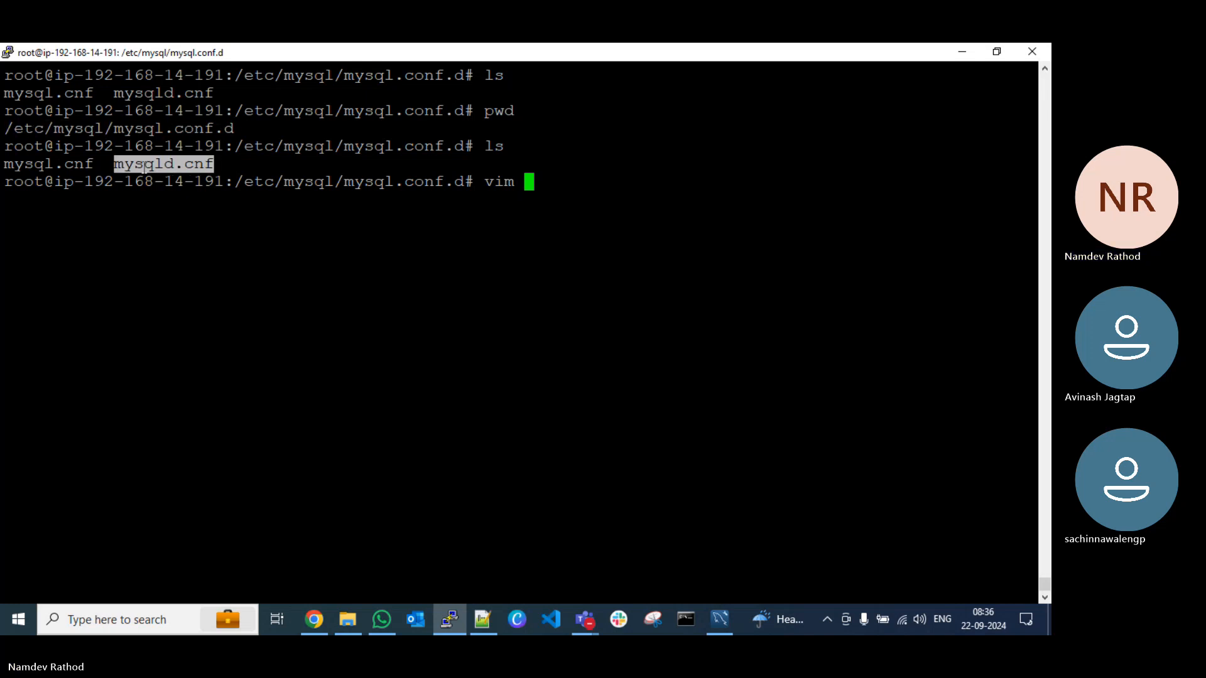
# Step: Switch to Notepad++, add the line "# vim mysqld.cnf" beneath the directory path, and save the notes
pyautogui.hotkey('alt', 'Tab')
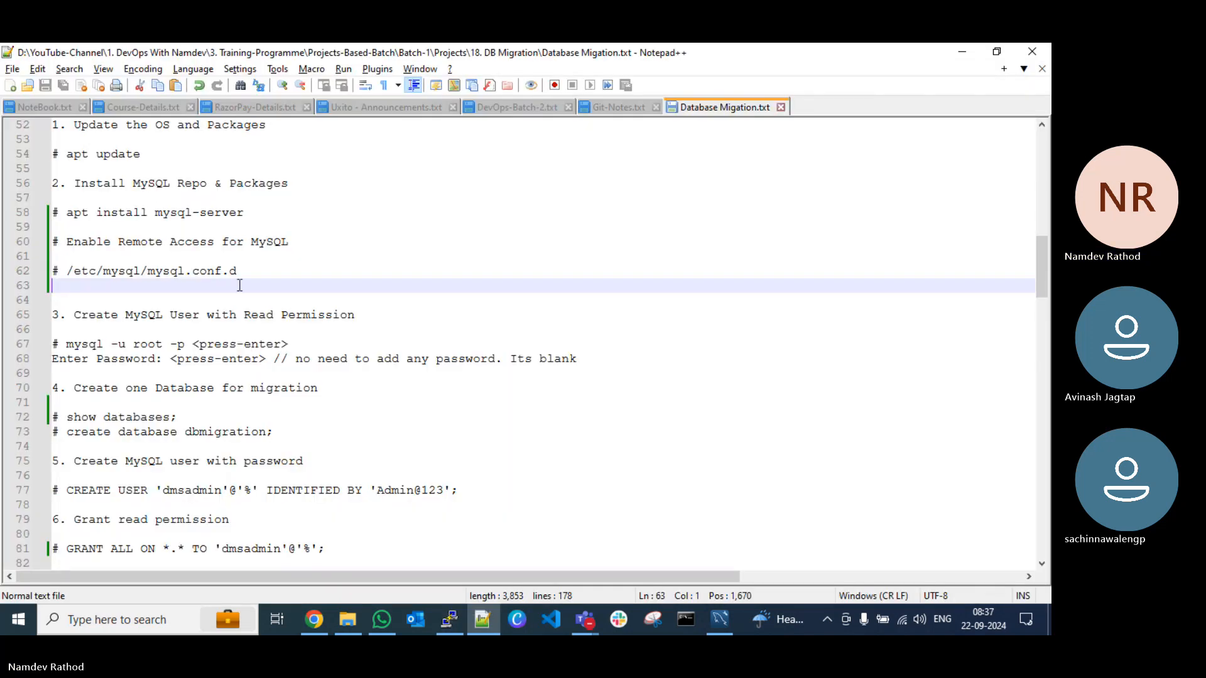
pyautogui.write('# vim')
pyautogui.write('mysqld.cnf')
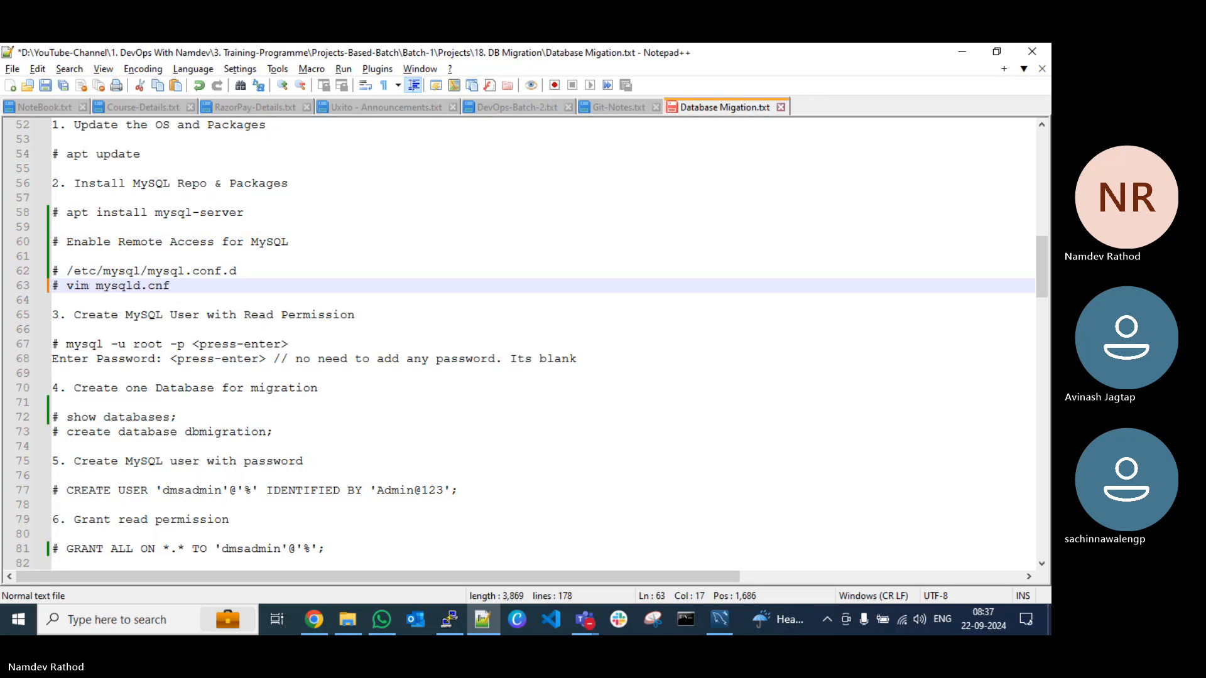
pyautogui.press('Return')
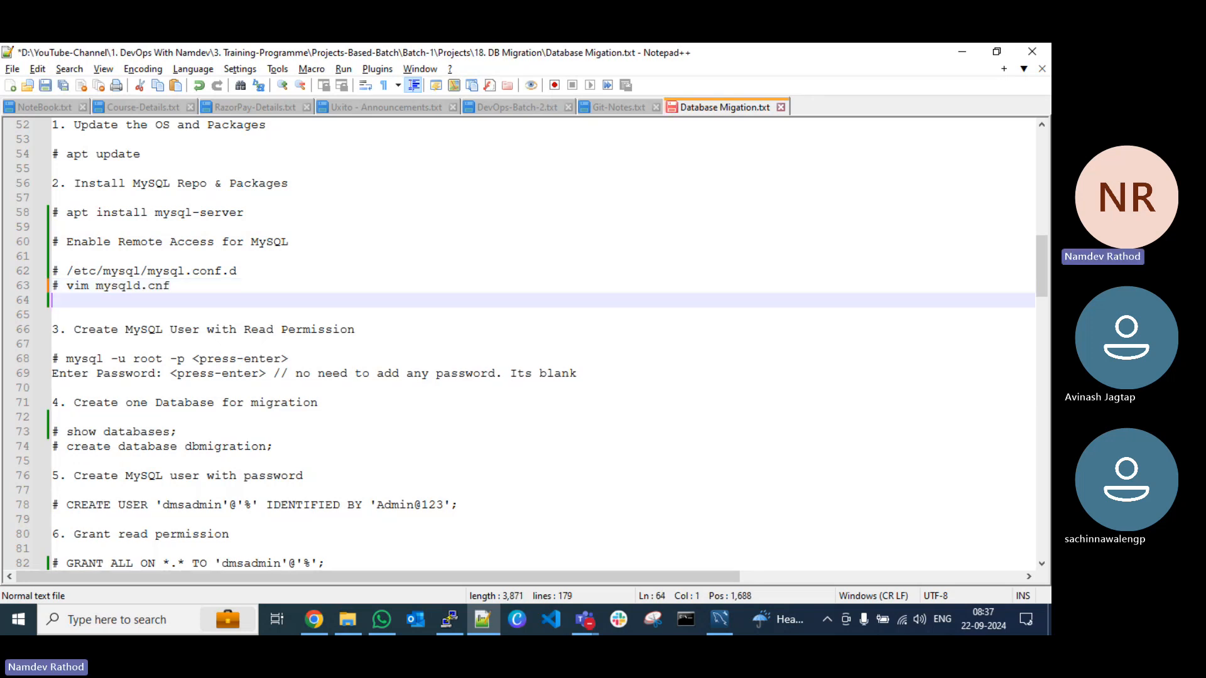
pyautogui.press('Return')
pyautogui.hotkey('ctrl', 's')
pyautogui.hotkey('alt', 'Tab')
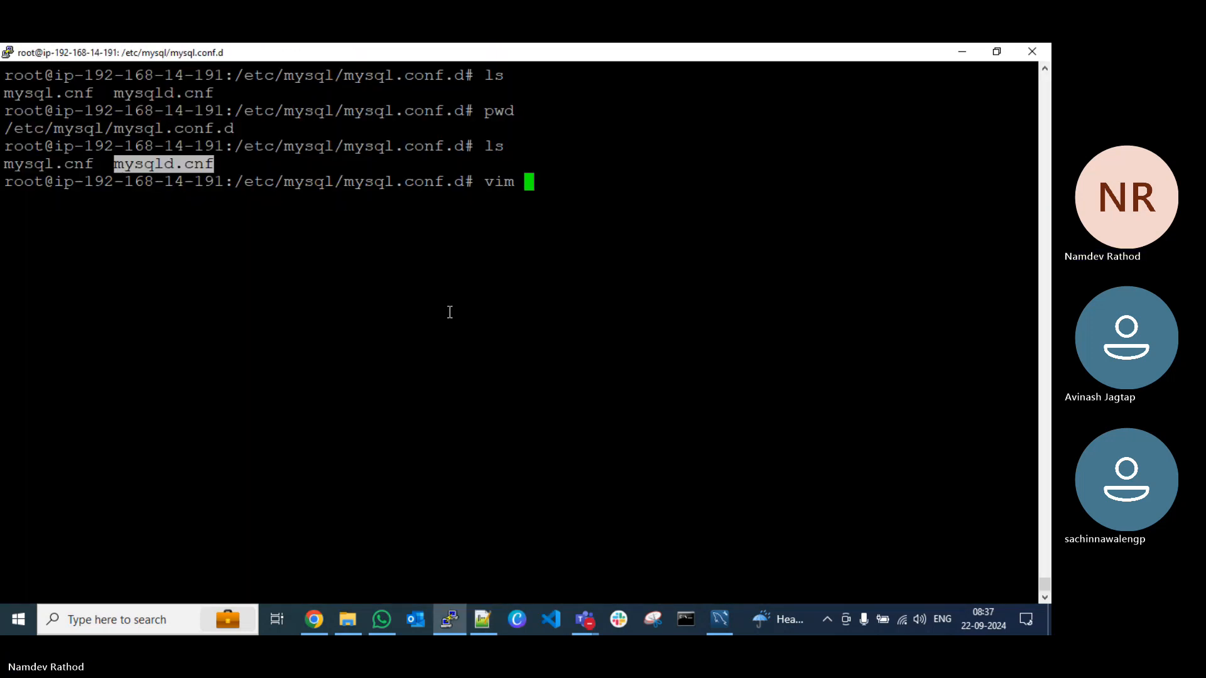
pyautogui.press('Return')
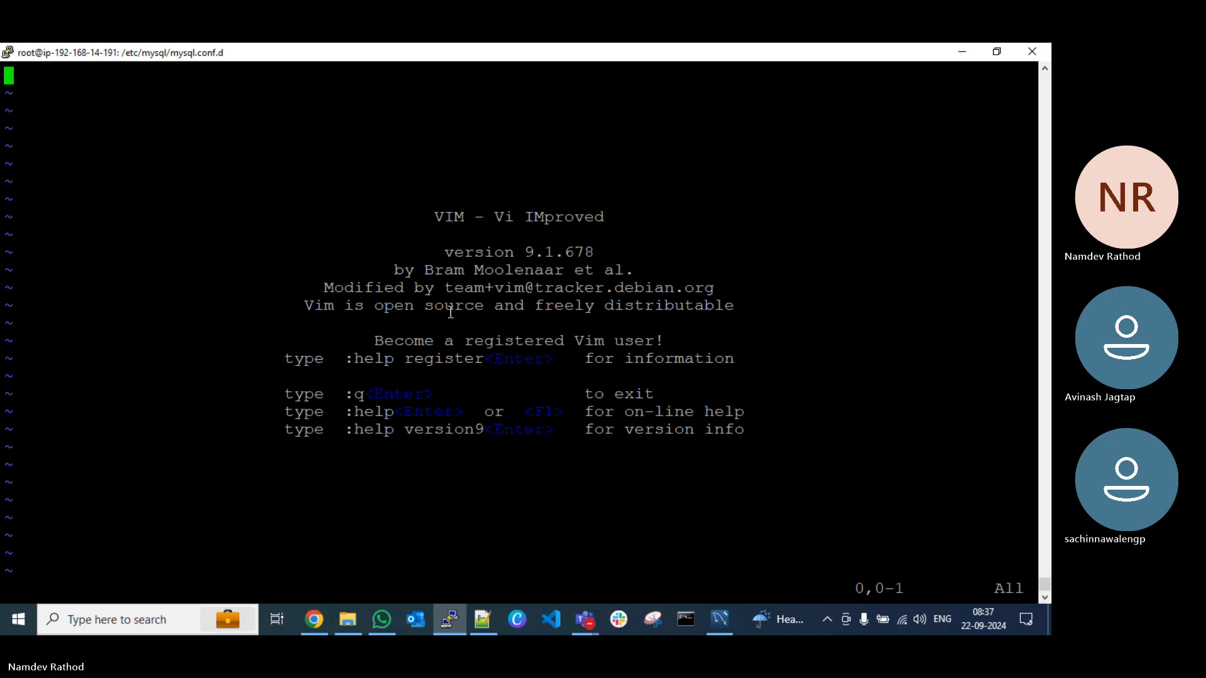
pyautogui.write(':q!')
pyautogui.press('Return')
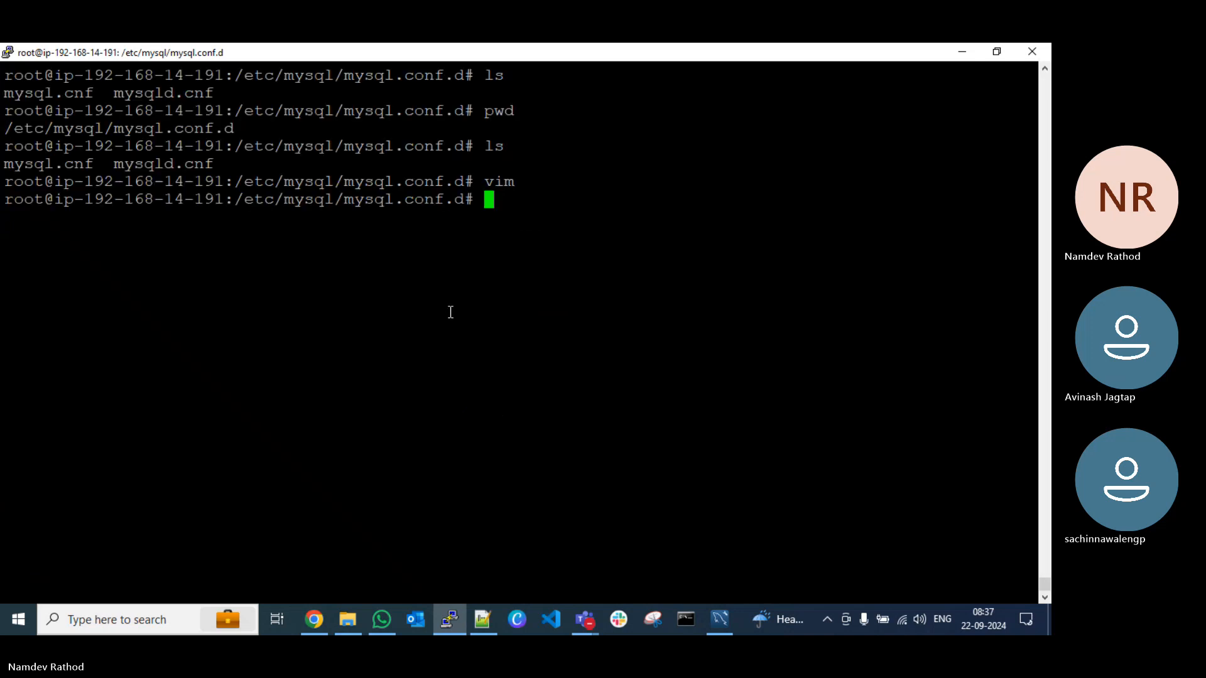
# Step: In PuTTY, clear the terminal, list the folder, and open mysqld.cnf in vim with line numbers shown
pyautogui.hotkey('ctrl', 'l')
pyautogui.write('ls')
pyautogui.press('Return')
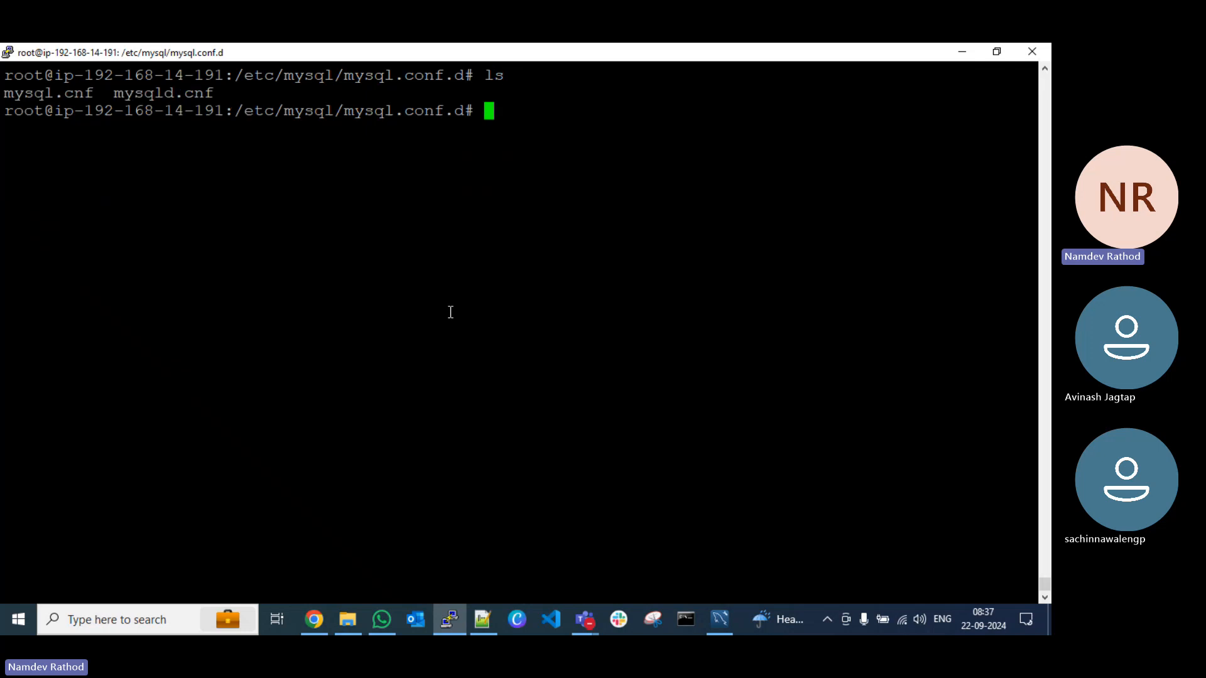
pyautogui.write('vim mysqld')
pyautogui.press('Tab')
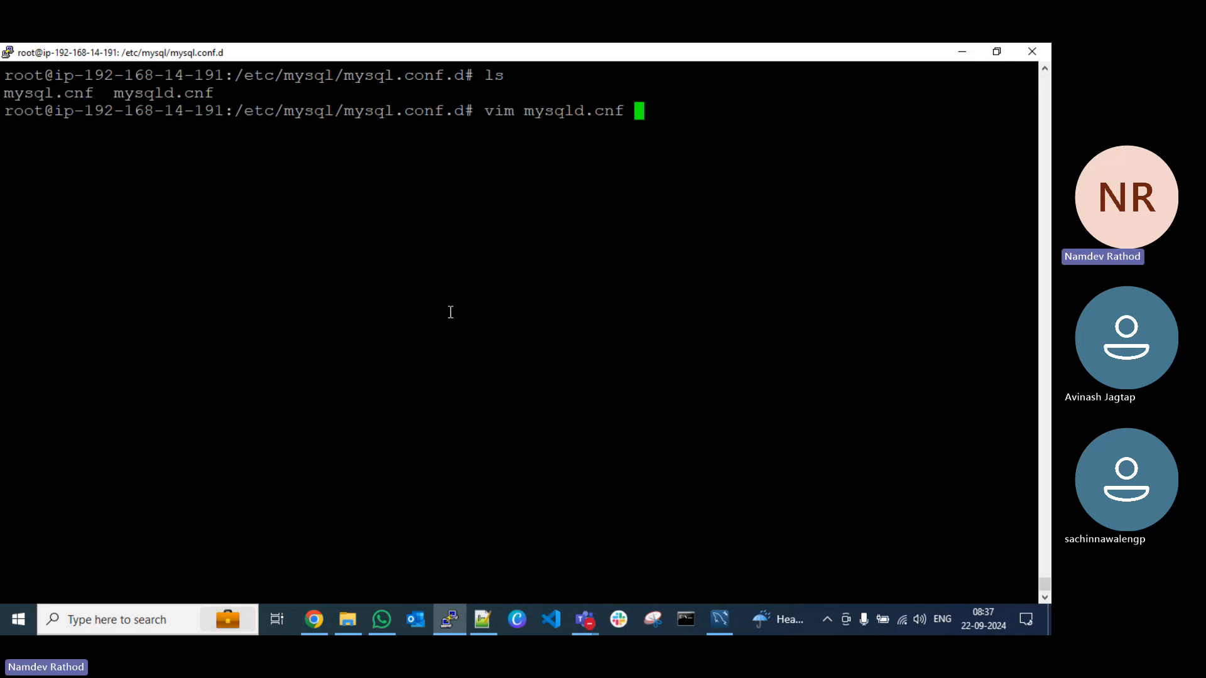
pyautogui.press('Return')
pyautogui.write(':set nu')
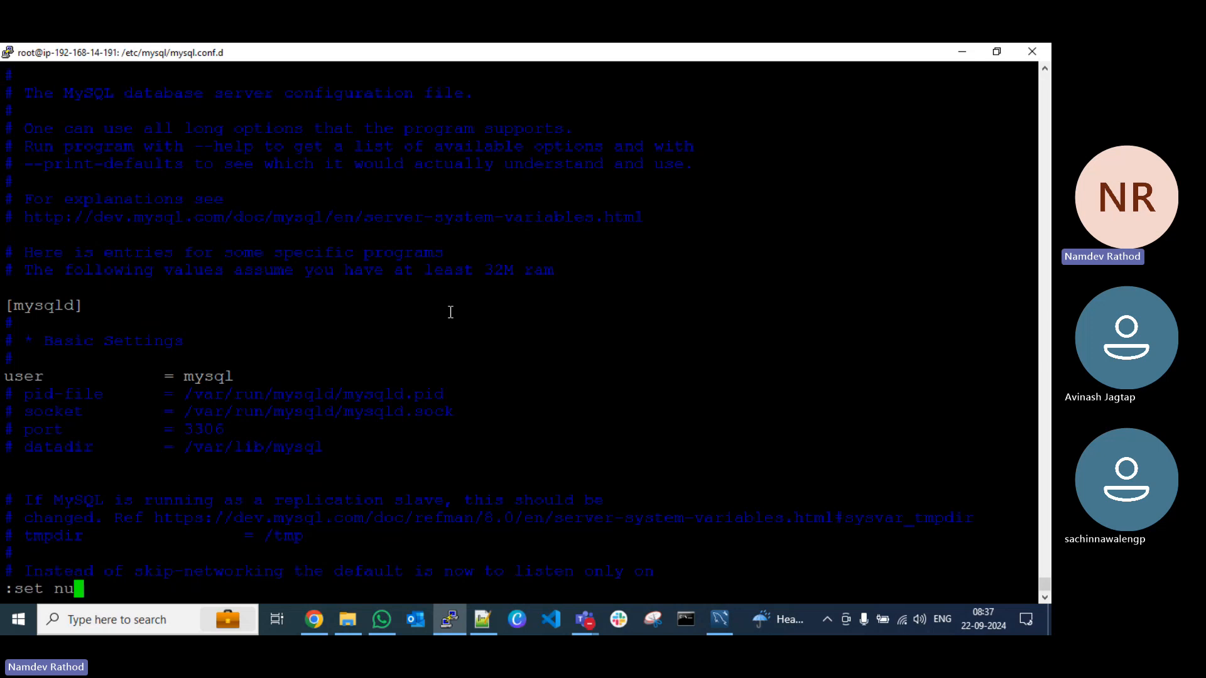
pyautogui.press('Return')
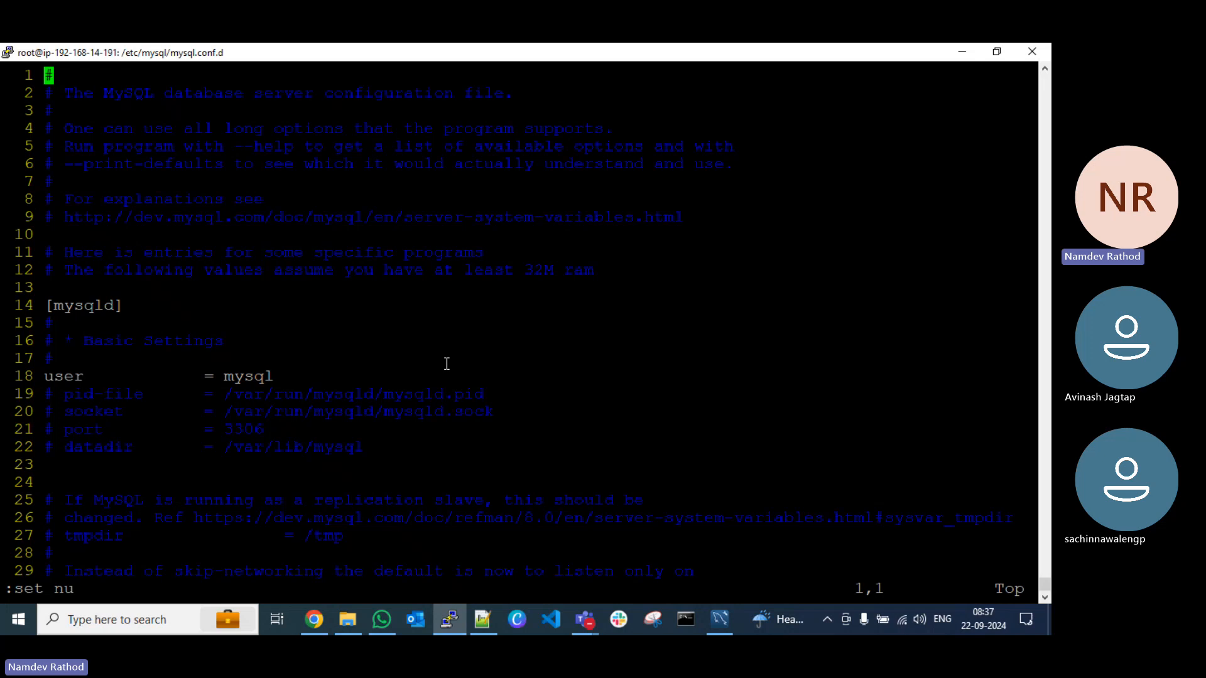
# Step: Search mysqld.cnf for "bind" and go to the bind-address setting on line 31
pyautogui.write('/')
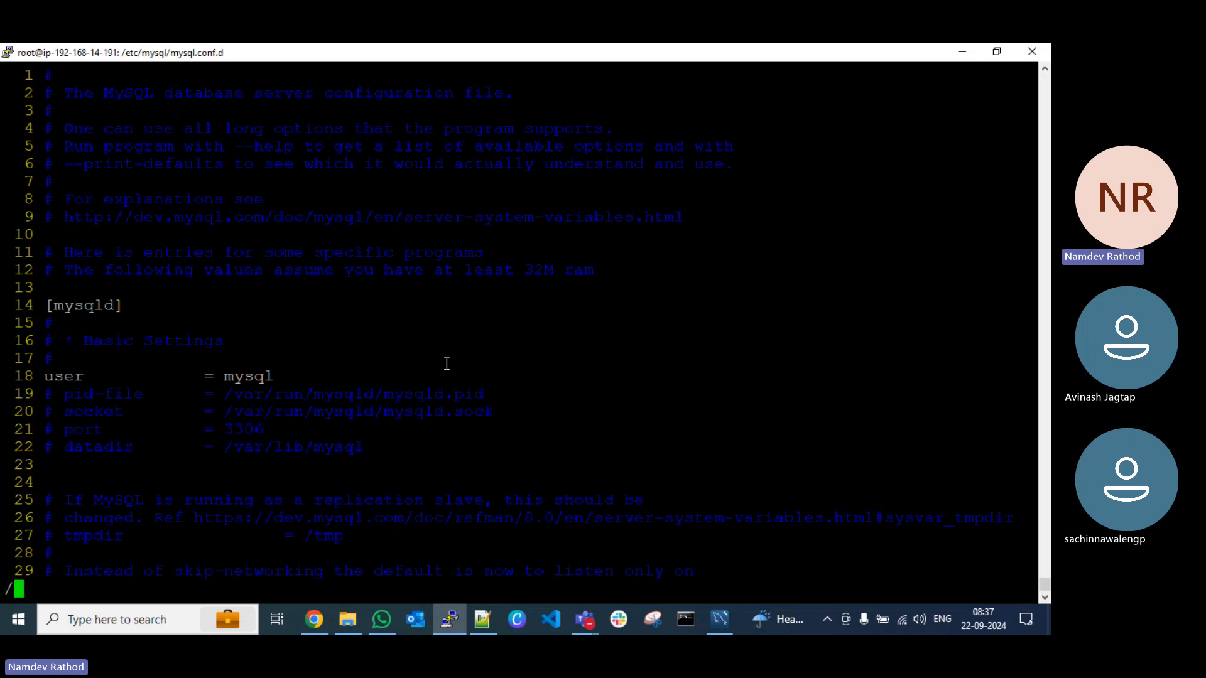
pyautogui.write('bind')
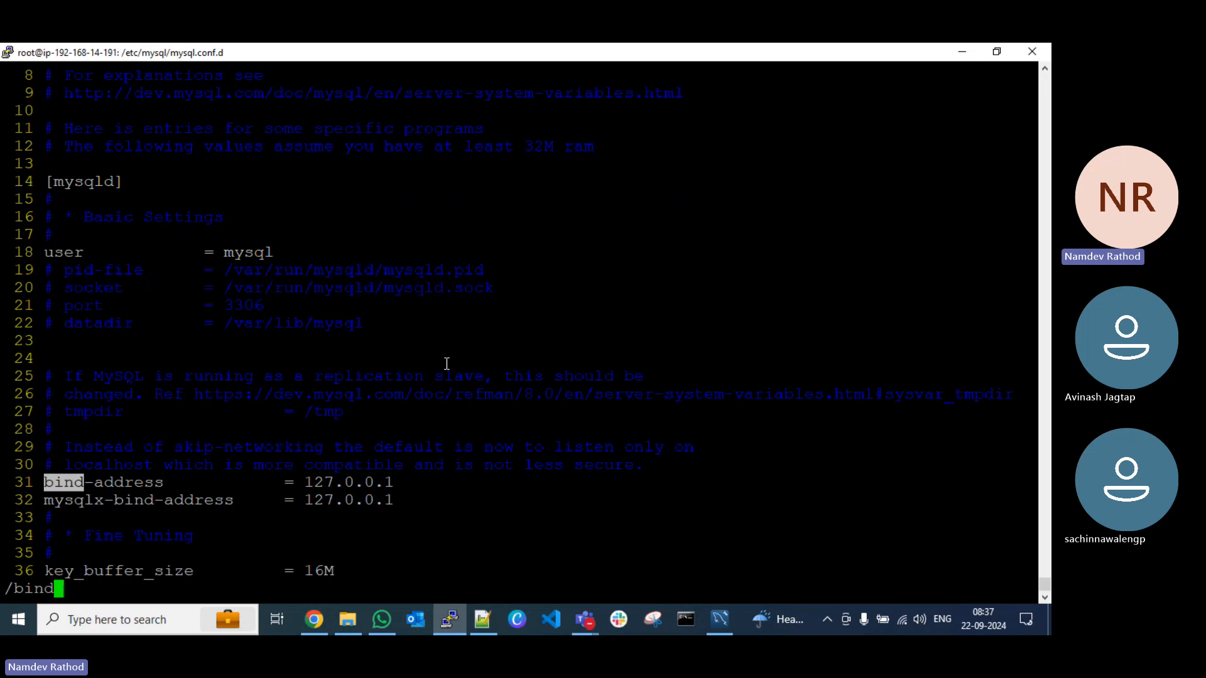
pyautogui.press('Escape')
pyautogui.write(':')
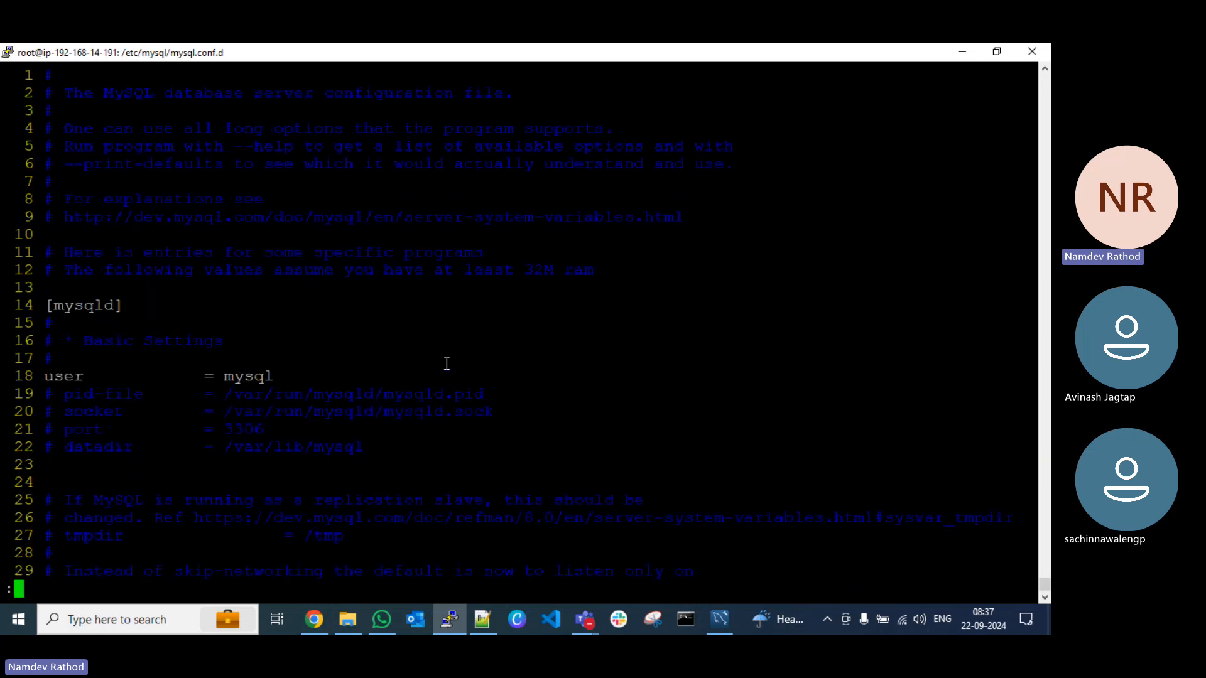
pyautogui.write('31')
pyautogui.press('Return')
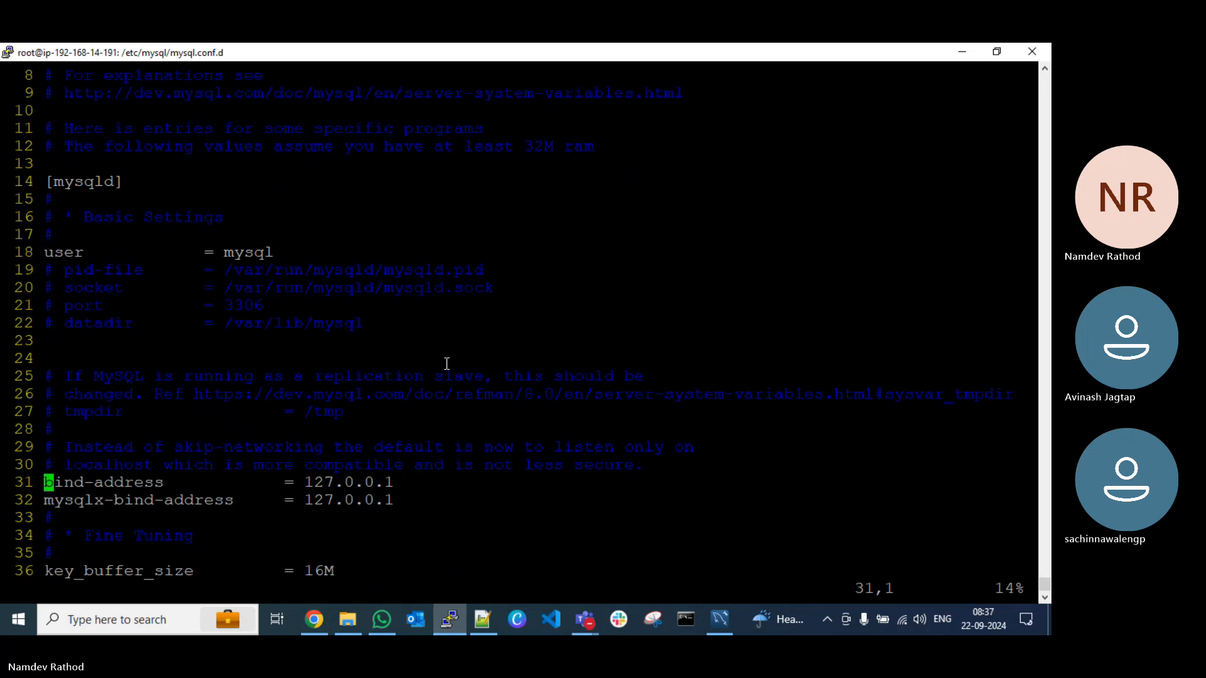
# Step: Set the bind-address value in mysqld.cnf to 0.0.0.0
pyautogui.press('i')
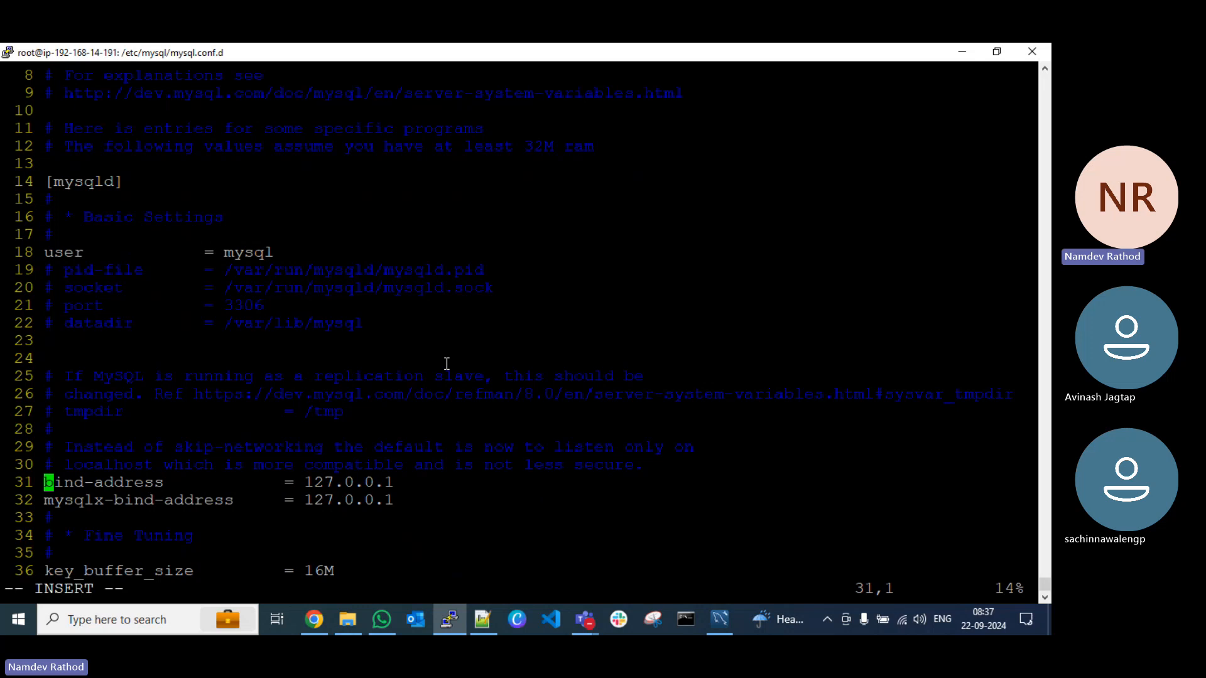
pyautogui.press('End')
pyautogui.press('BackSpace')
pyautogui.write('0')
pyautogui.press('Left')
pyautogui.press('Left')
pyautogui.press('Left')
pyautogui.press('Left')
pyautogui.press('Left')
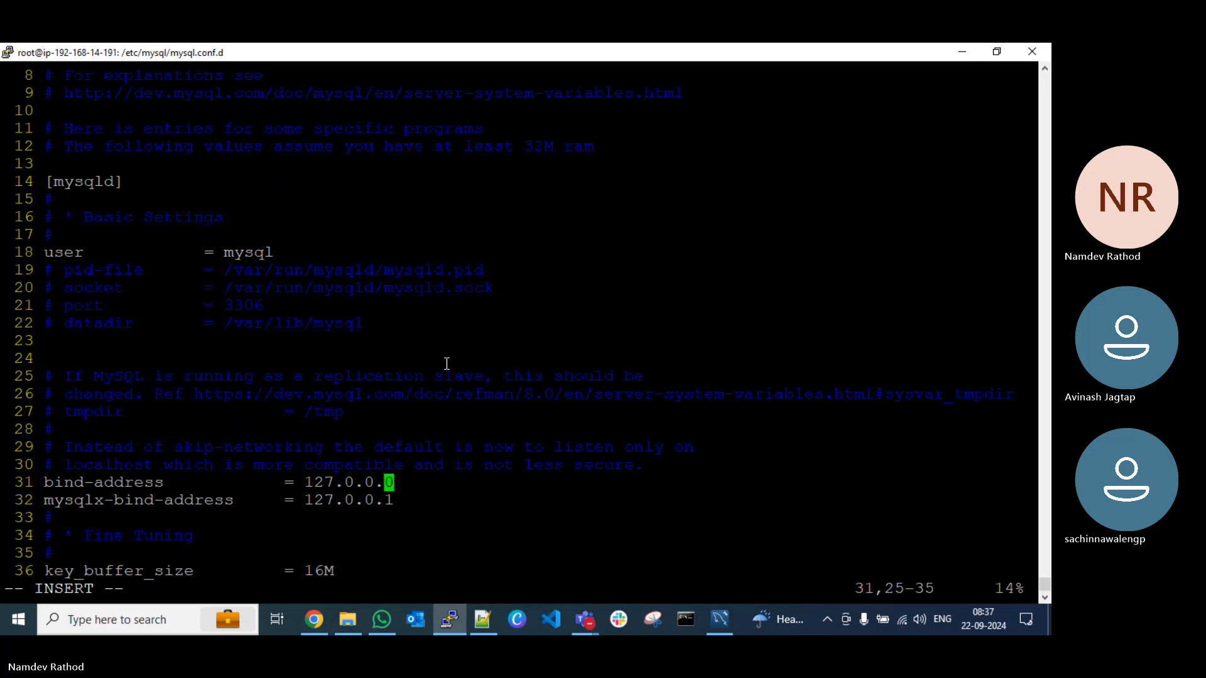
pyautogui.press('Left')
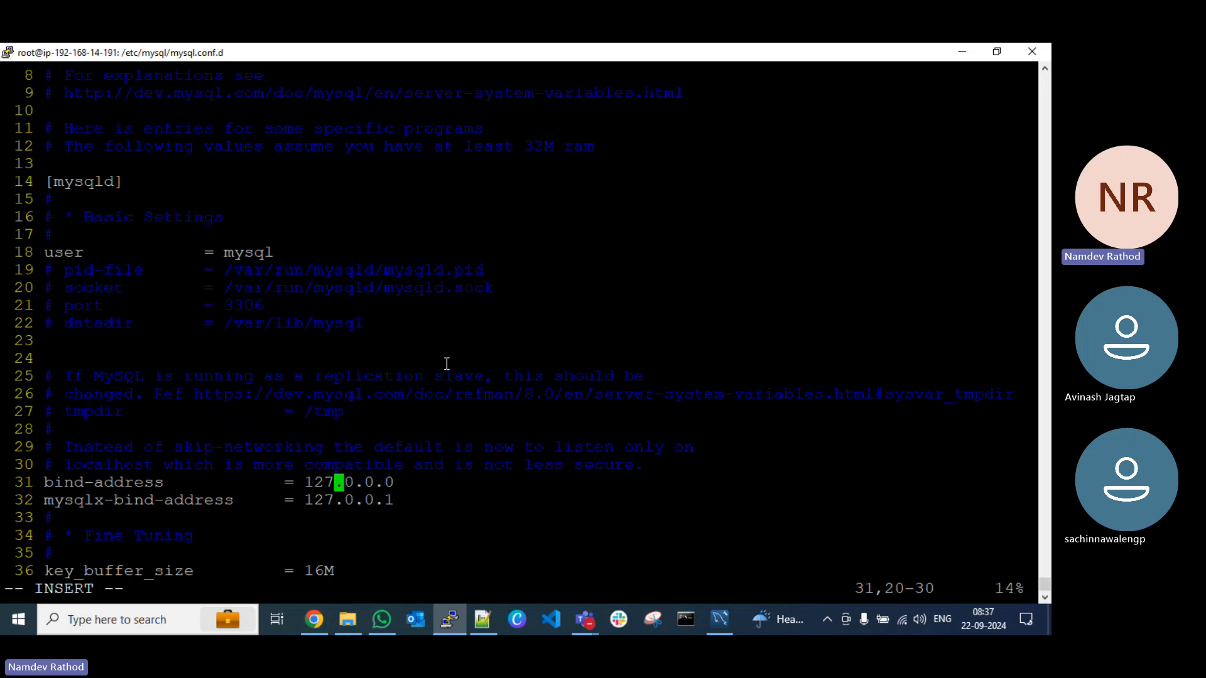
pyautogui.press('BackSpace')
pyautogui.press('BackSpace')
pyautogui.press('BackSpace')
pyautogui.write('0')
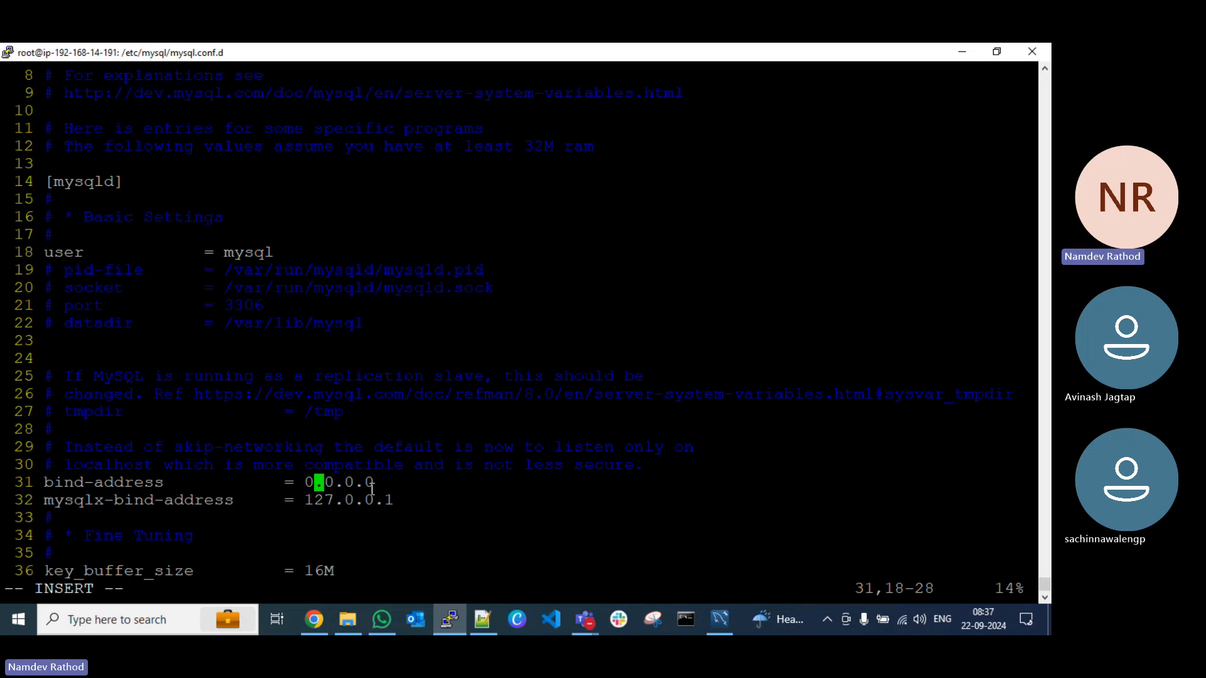
# Step: Copy the edited bind-address line and add it to the Notepad++ notes beneath "# vim mysqld.cnf"
pyautogui.moveTo(375, 485); pyautogui.dragTo(50, 484)
pyautogui.hotkey('ctrl', 'c')
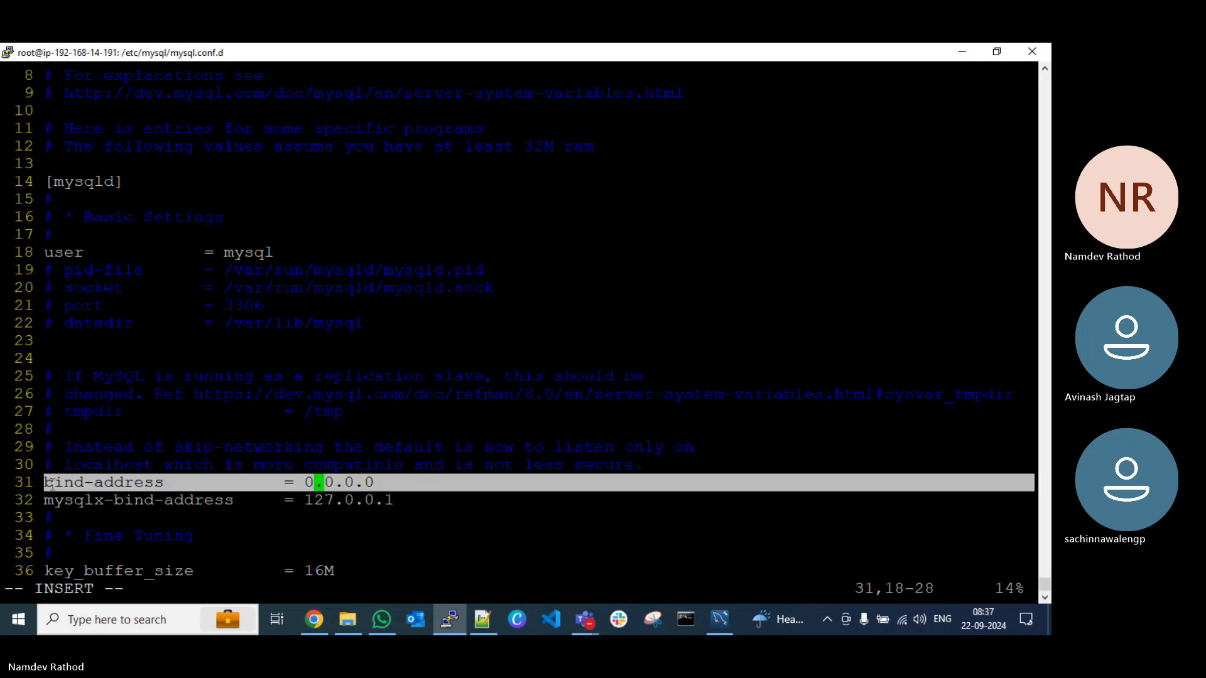
pyautogui.click(482, 620)
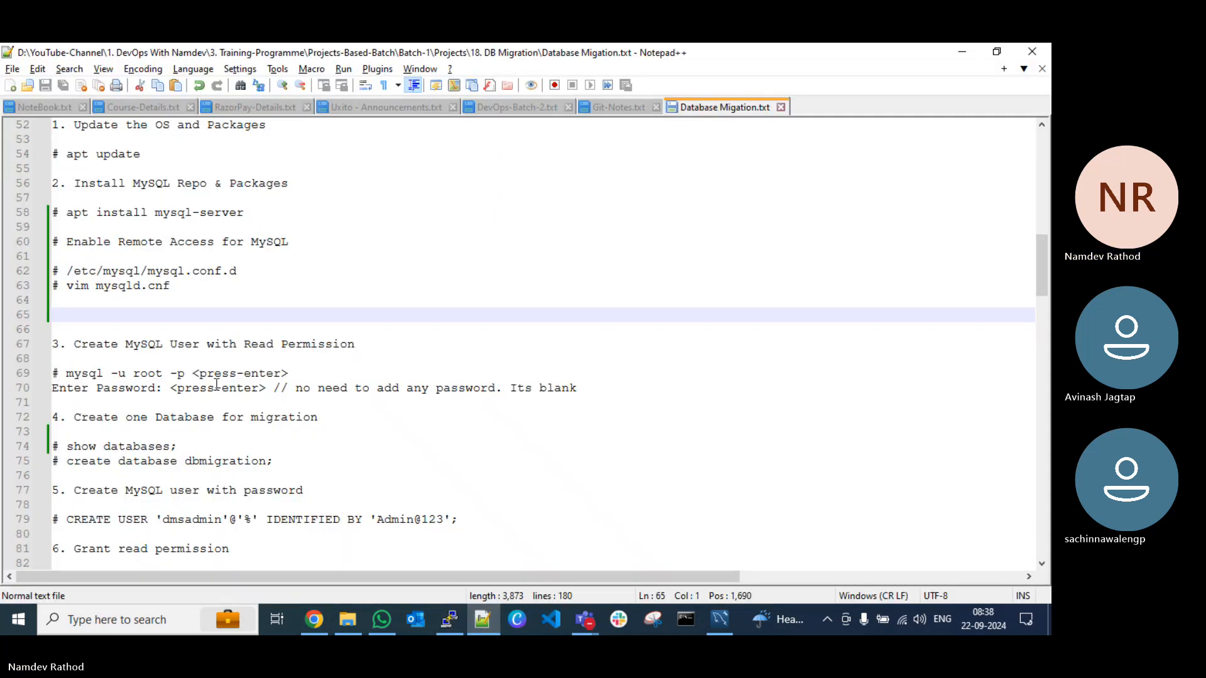
pyautogui.hotkey('ctrl', 'v')
pyautogui.press('Return')
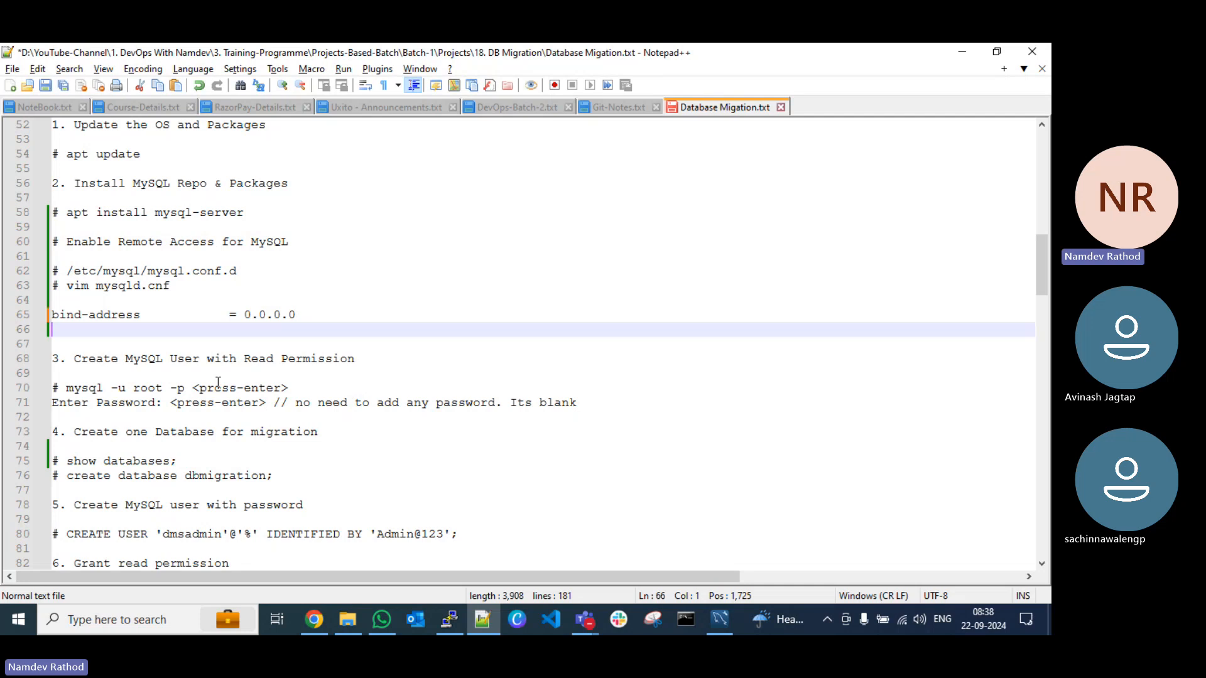
# Step: Add the command ":wq" beneath the bind-address note, separated by a blank line, and save the notes
pyautogui.press('Return')
pyautogui.write(':wq')
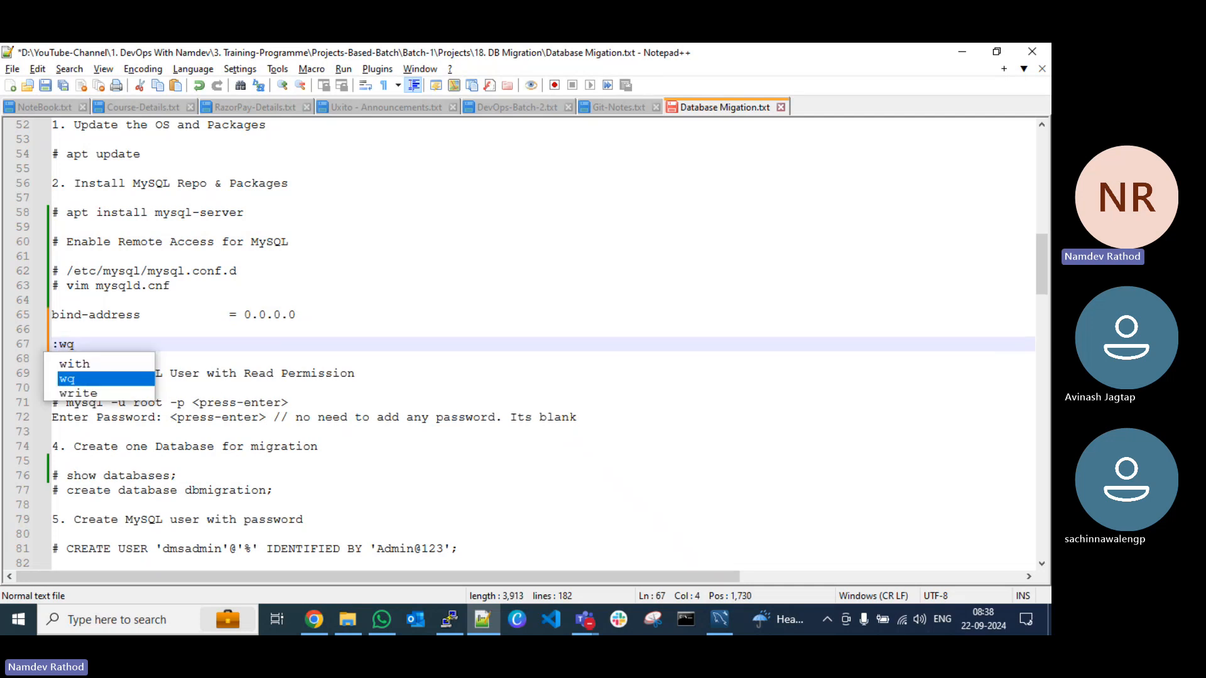
pyautogui.press('Escape')
pyautogui.press('Return')
pyautogui.press('Return')
pyautogui.hotkey('ctrl', 's')
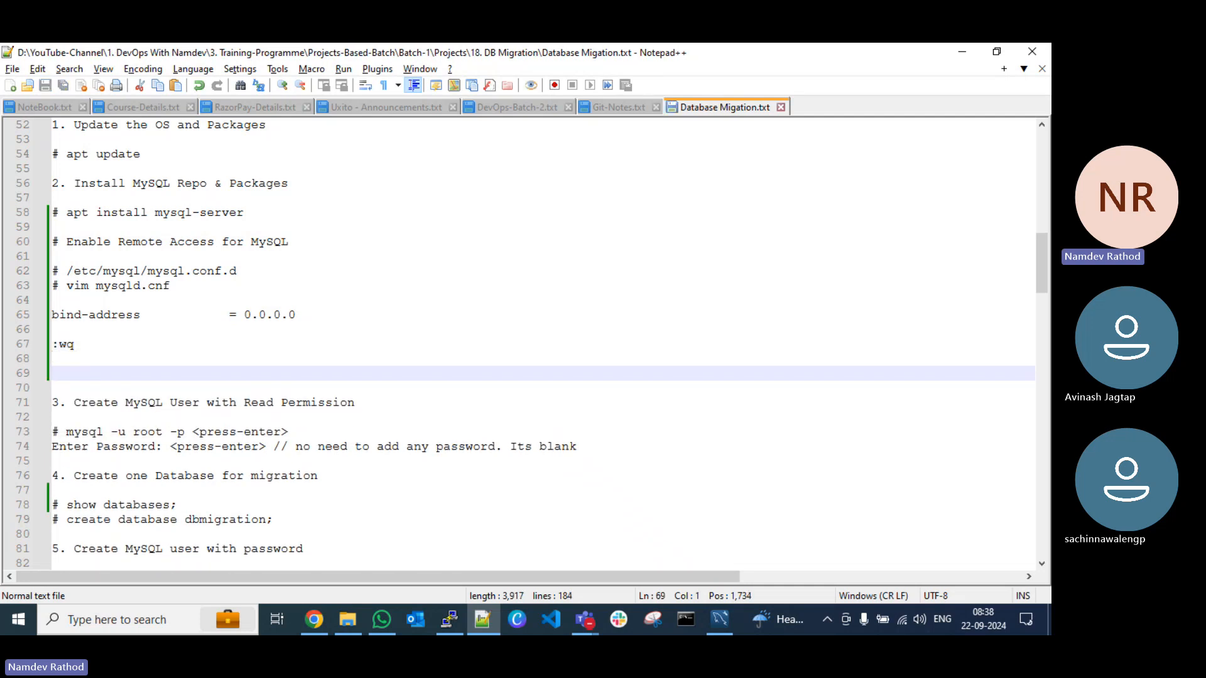
# Step: Insert the heading "## Save and Exit file" above the :wq line, followed by a blank line, and save the notes
pyautogui.click(90, 332)
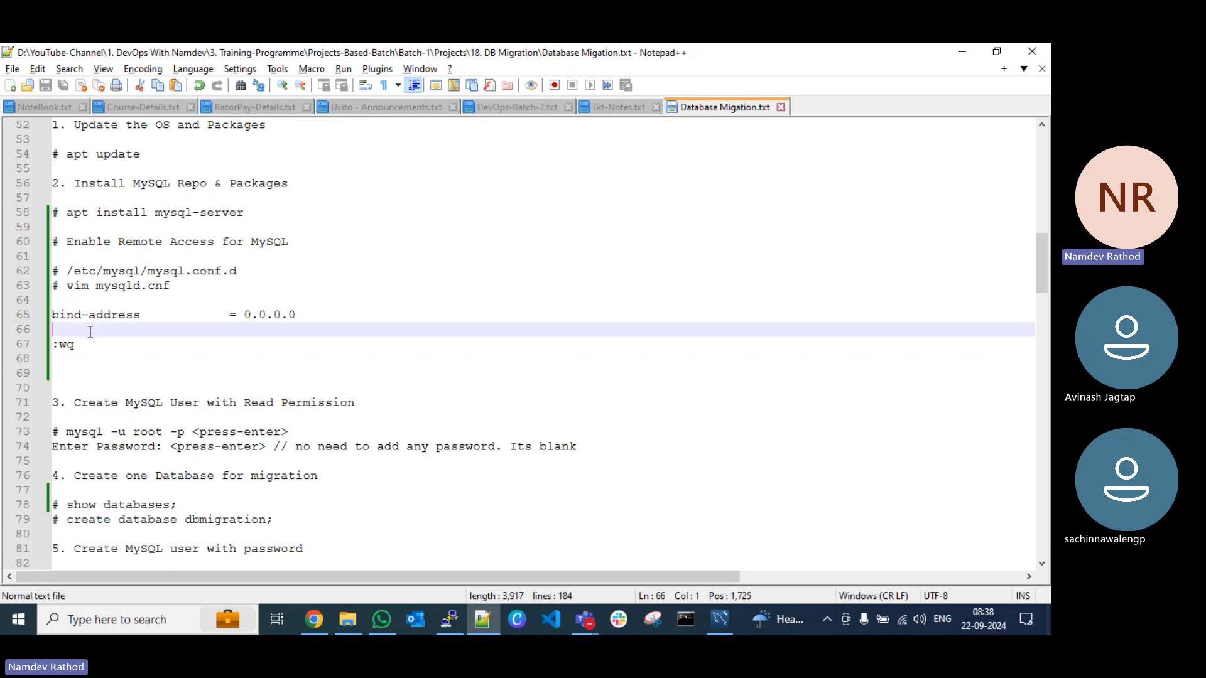
pyautogui.press('Return')
pyautogui.write('## E')
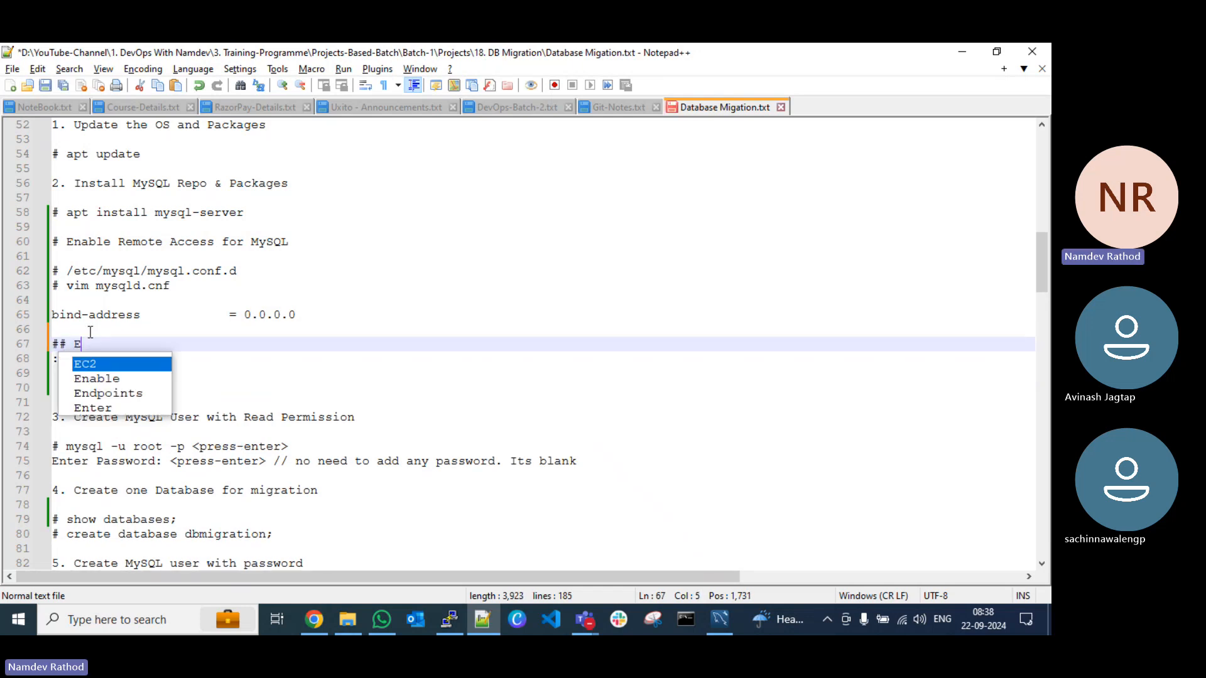
pyautogui.press('BackSpace')
pyautogui.write('Sa')
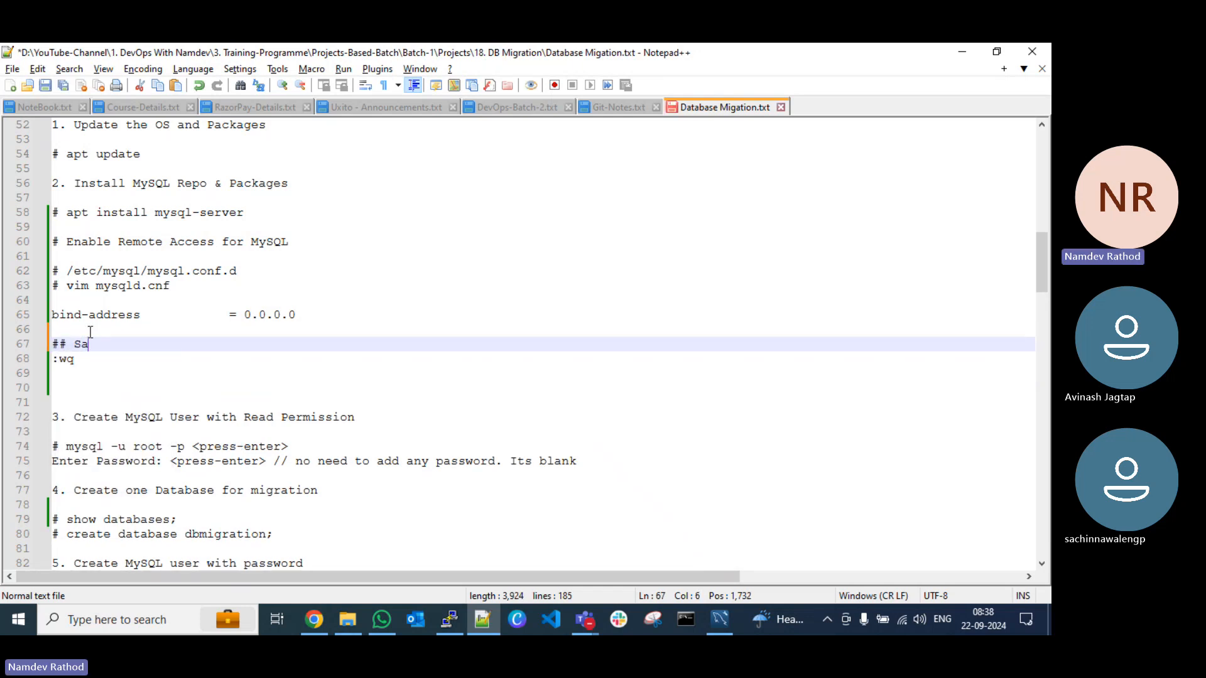
pyautogui.write('ve and Exit')
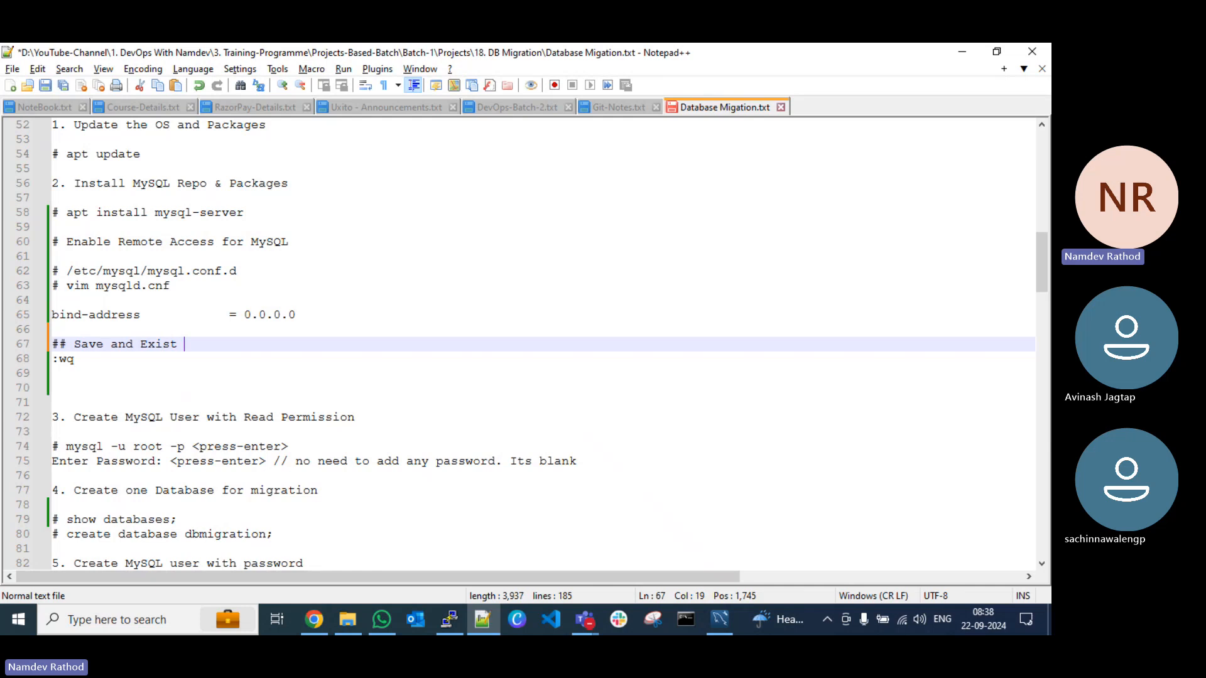
pyautogui.press('BackSpace')
pyautogui.press('BackSpace')
pyautogui.write('t file')
pyautogui.press('Return')
pyautogui.hotkey('ctrl', 's')
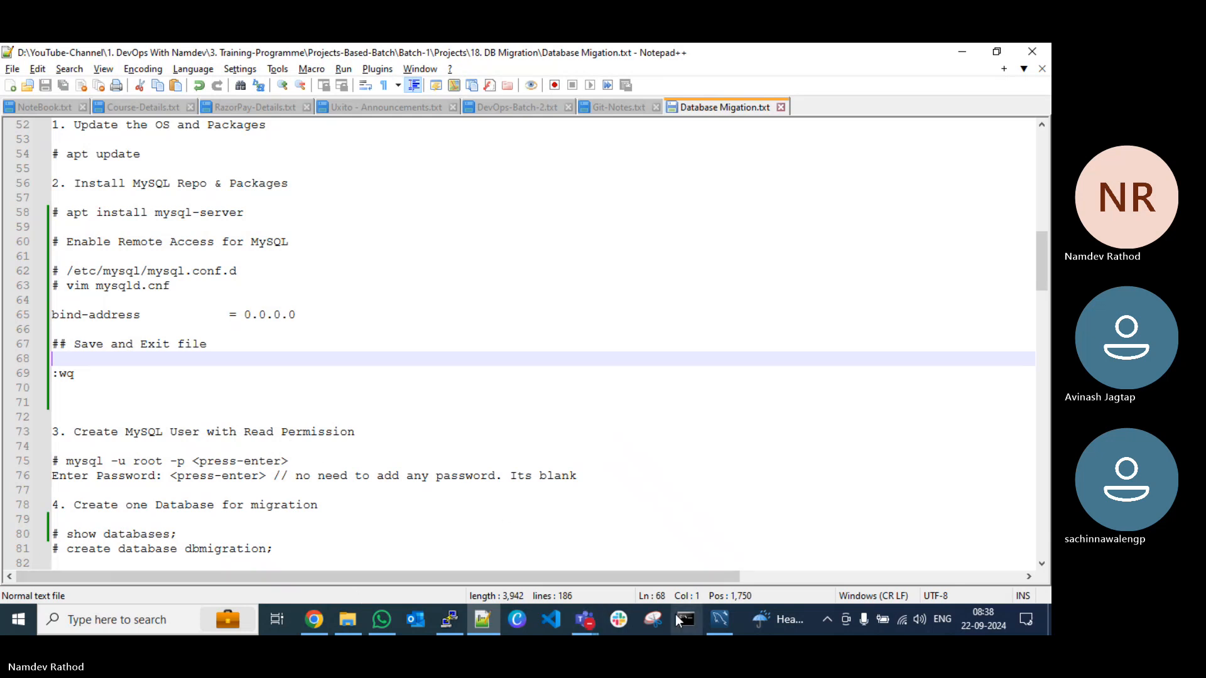
# Step: Switch to the PuTTY terminal, save mysqld.cnf, exit vim with :wq and clear the screen
pyautogui.click(449, 620)
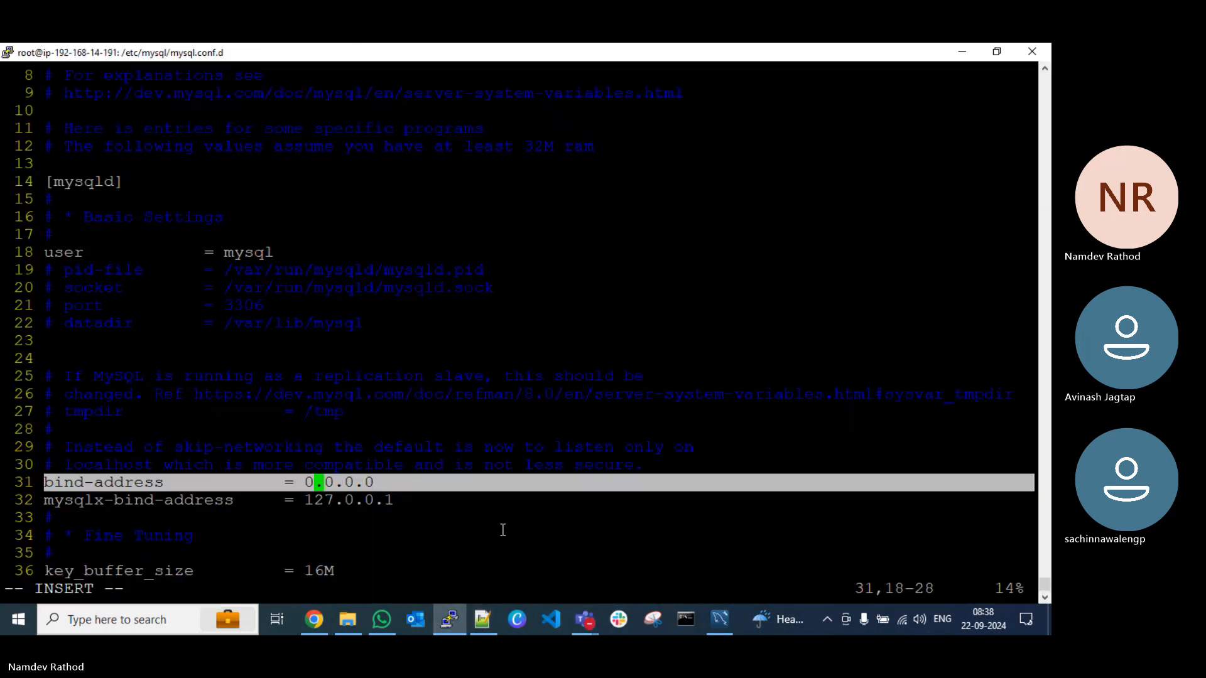
pyautogui.press('Escape')
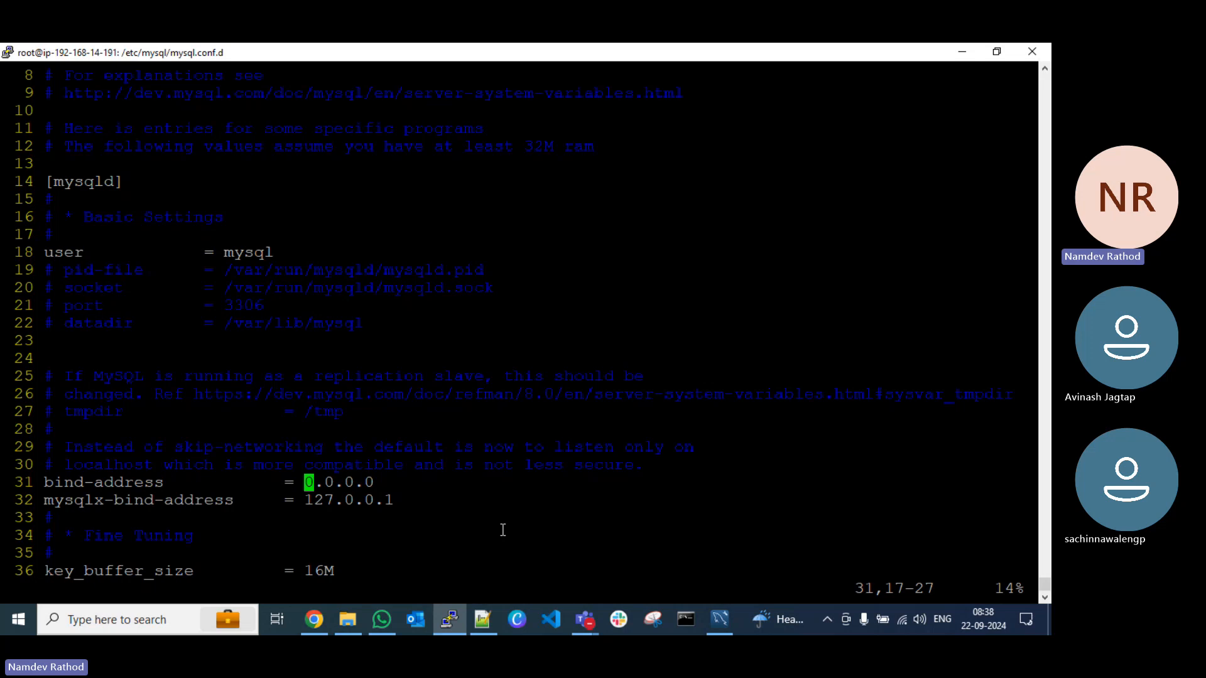
pyautogui.write(':wq')
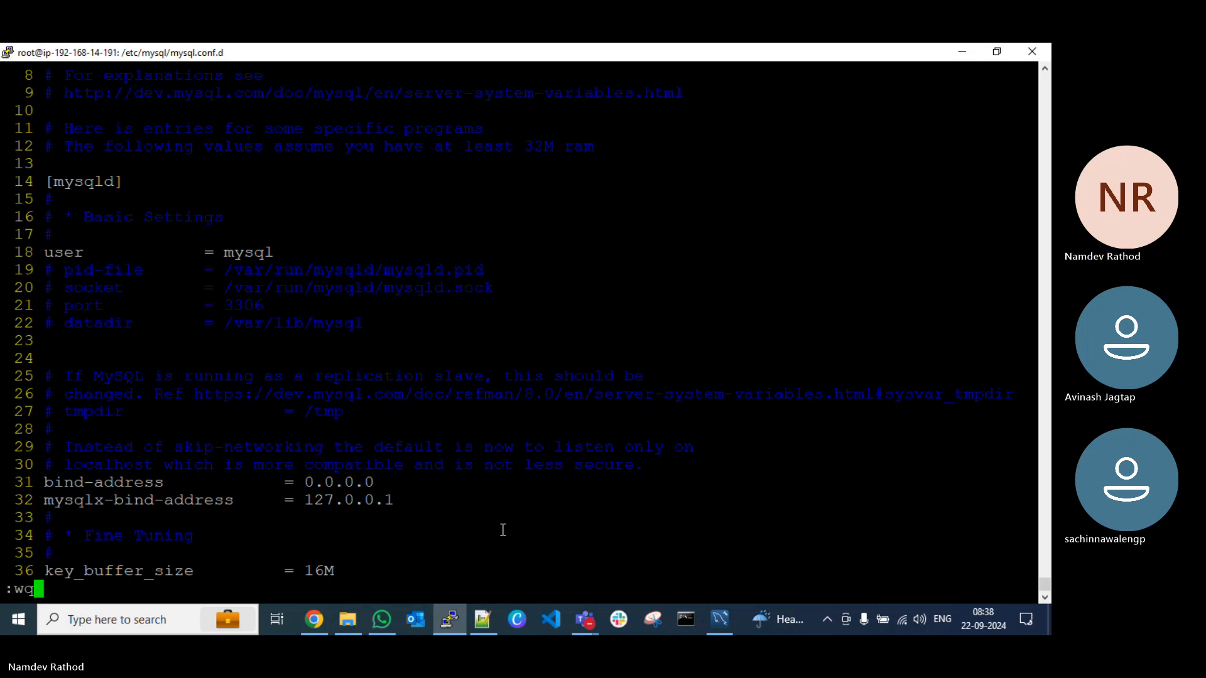
pyautogui.press('Return')
pyautogui.hotkey('ctrl', 'l')
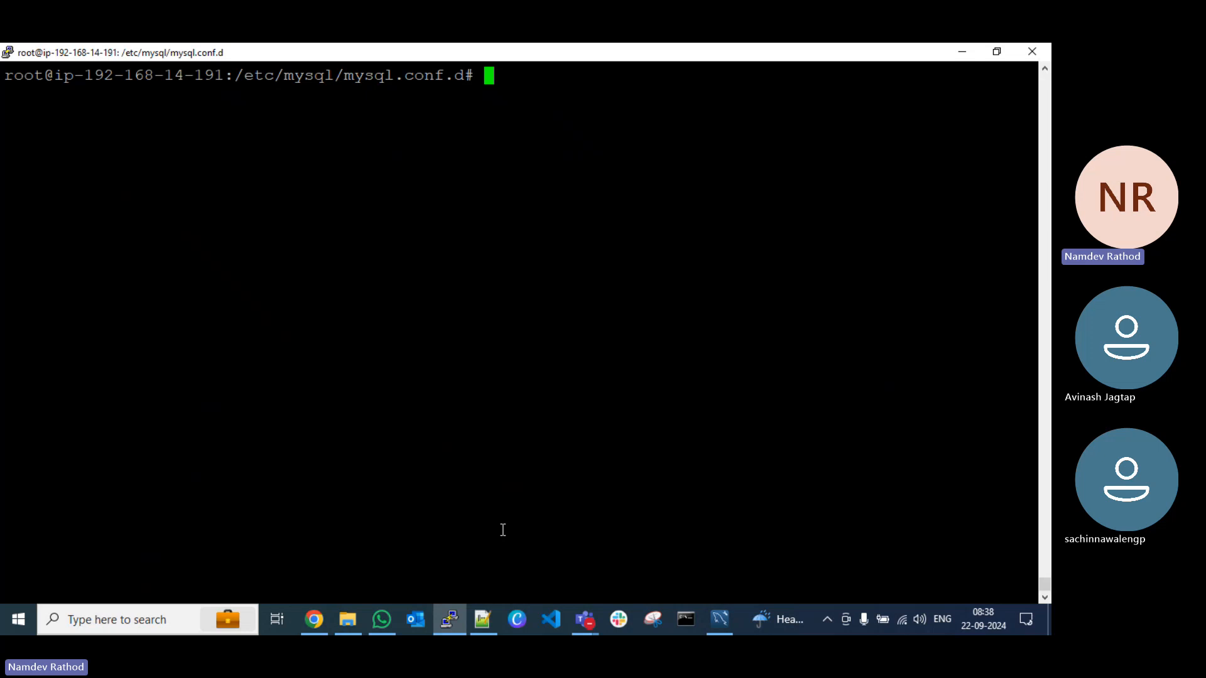
# Step: Restart the MySQL service with the command "systemctl restart mysql"
pyautogui.write('systemctl re')
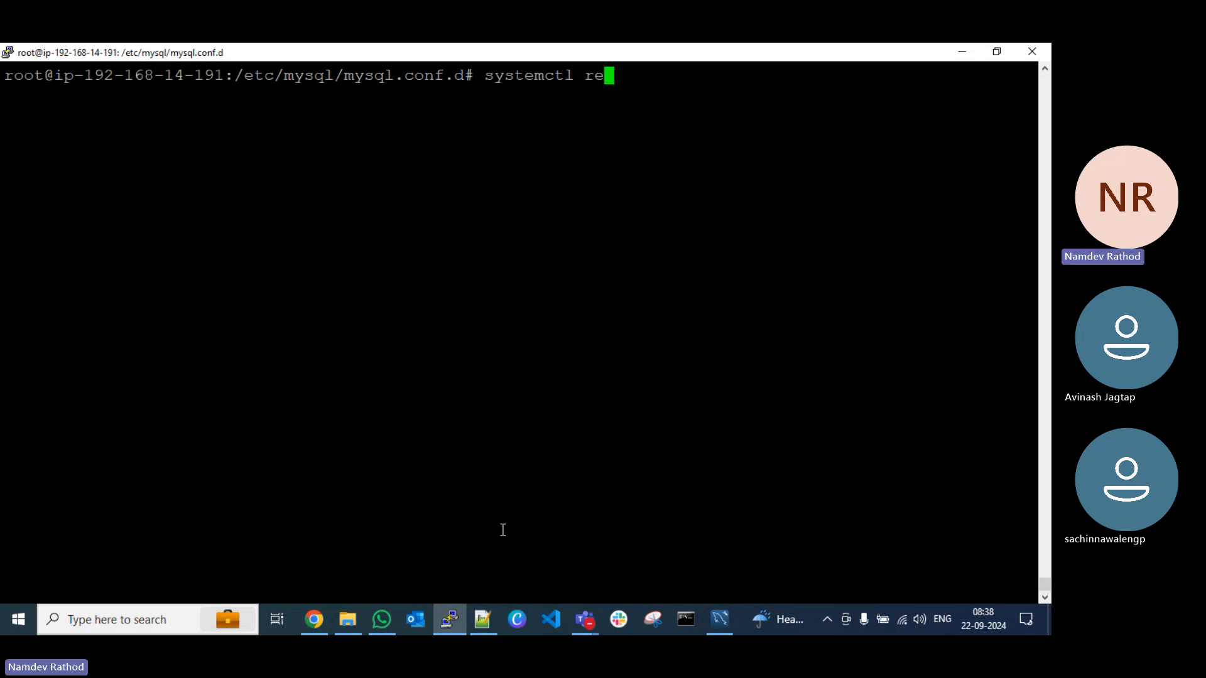
pyautogui.press('BackSpace')
pyautogui.press('BackSpace')
pyautogui.write('restart mysql')
pyautogui.press('Return')
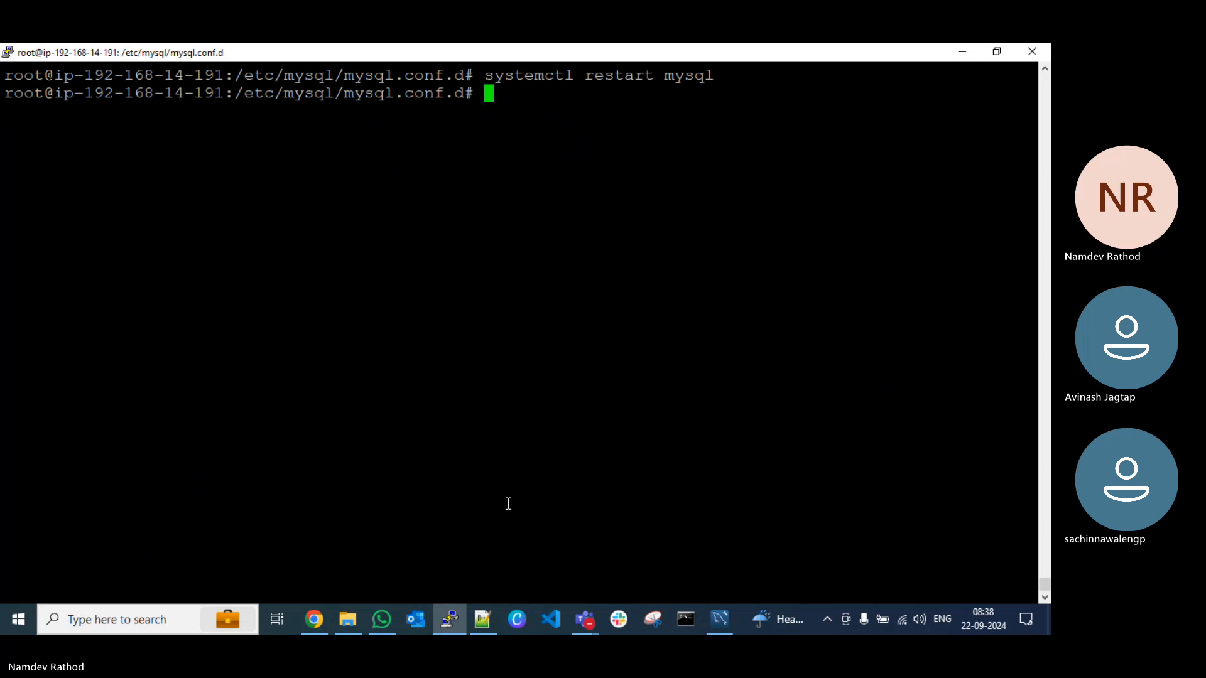
# Step: In the Notepad++ notes, add "# Restart mysql service" below :wq, followed by a blank line and "systemctl restart mysql", and save
pyautogui.hotkey('alt', 'Tab')
pyautogui.click(82, 400)
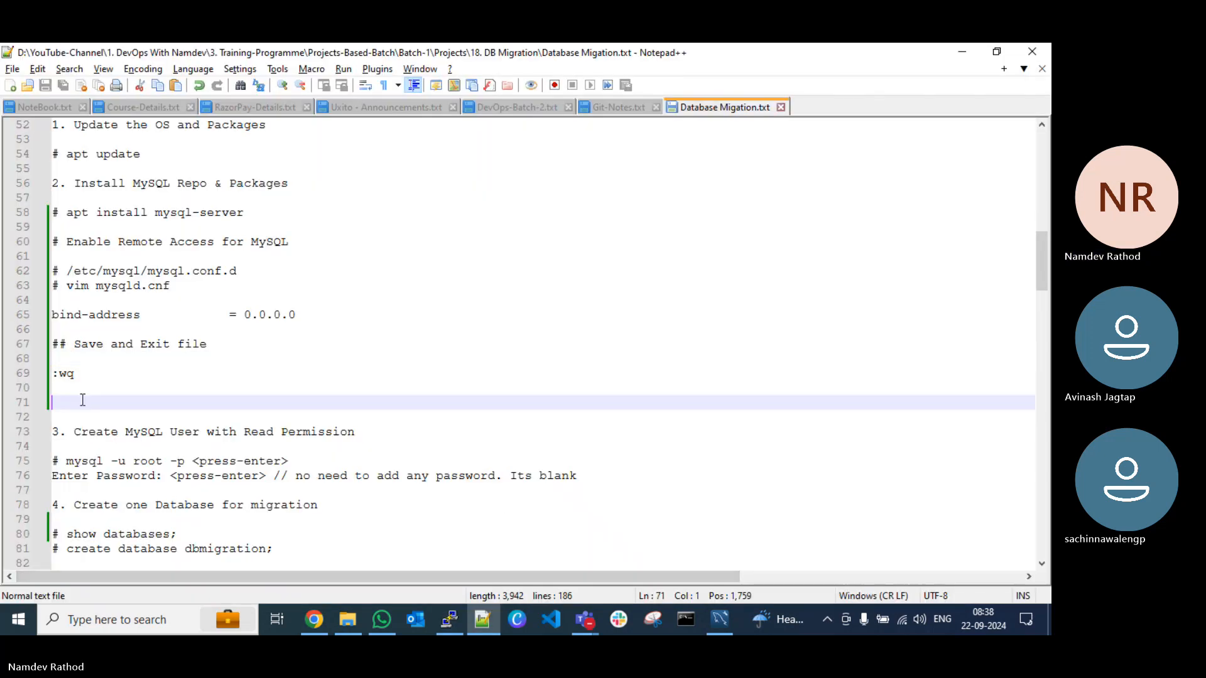
pyautogui.write('# Rest')
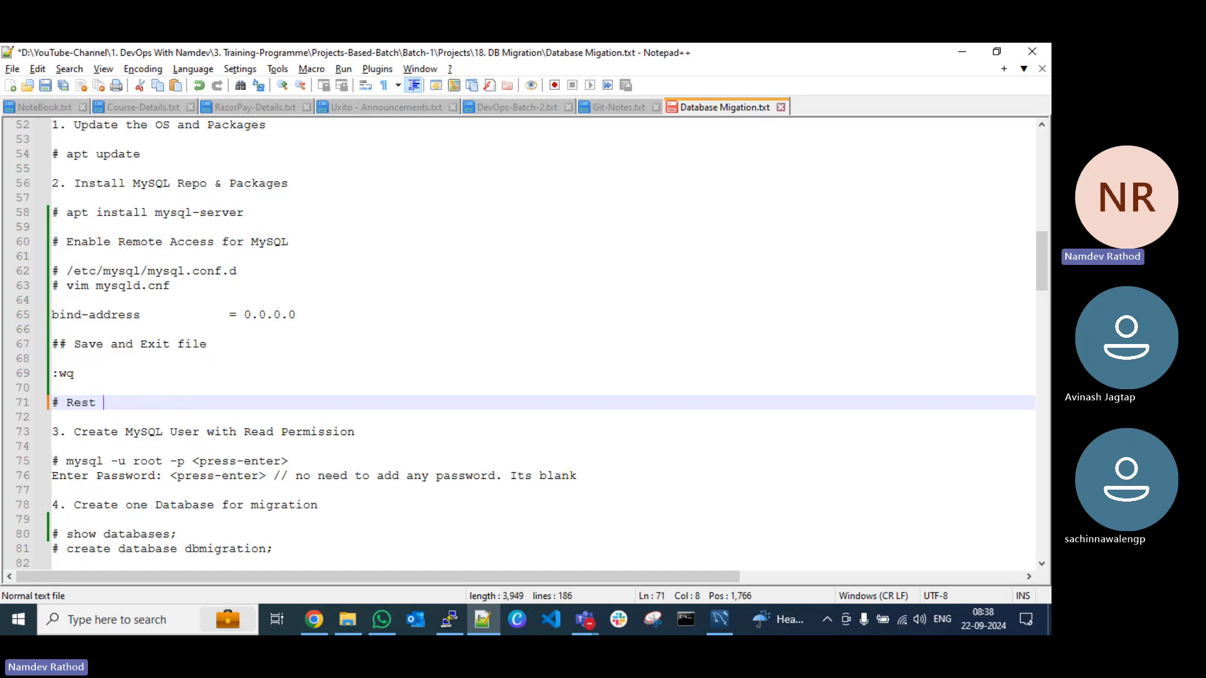
pyautogui.write('art my')
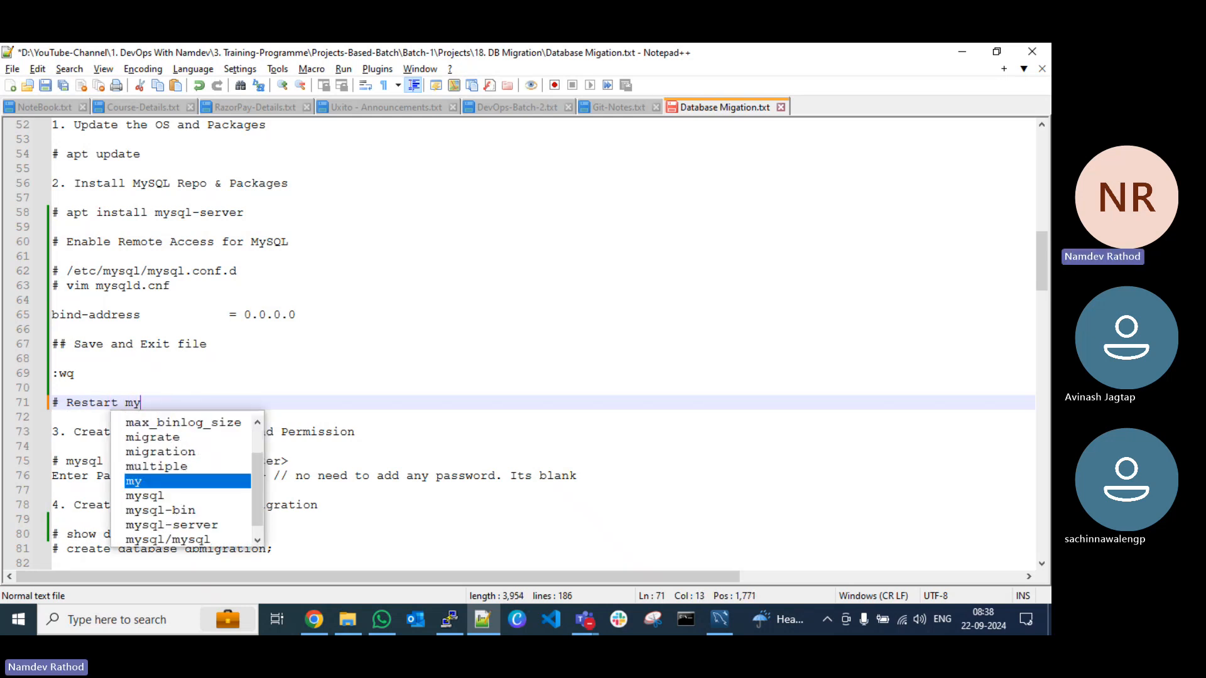
pyautogui.write('sql service')
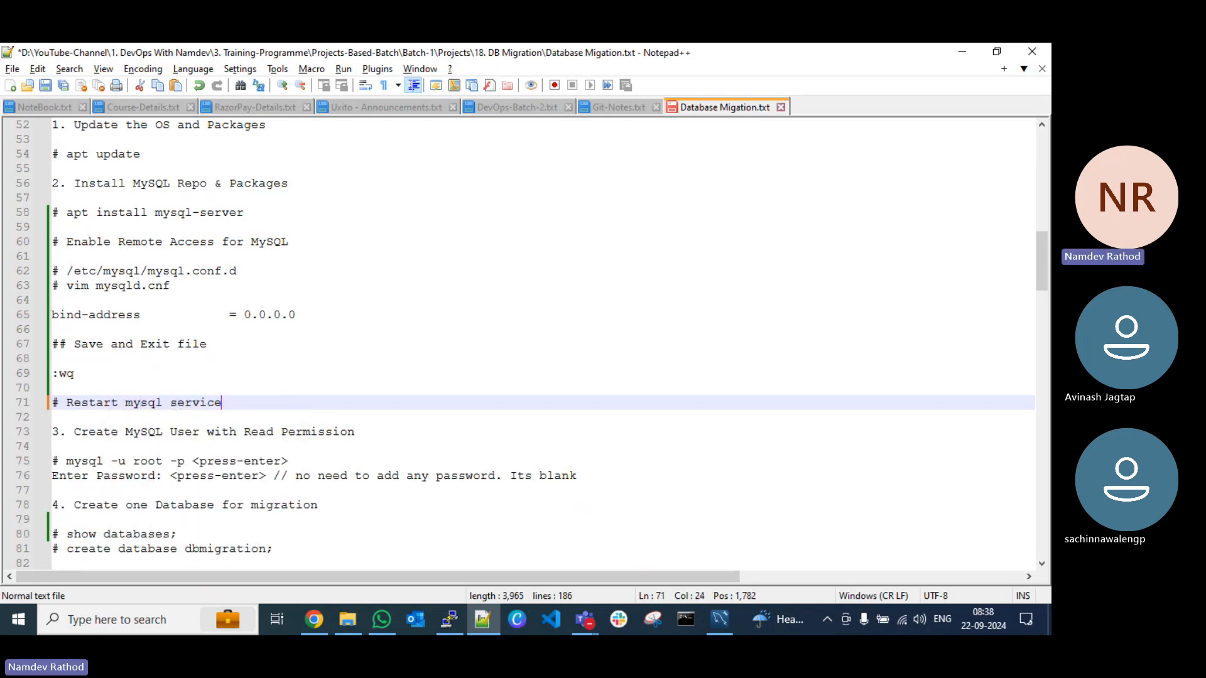
pyautogui.press('Return')
pyautogui.press('Return')
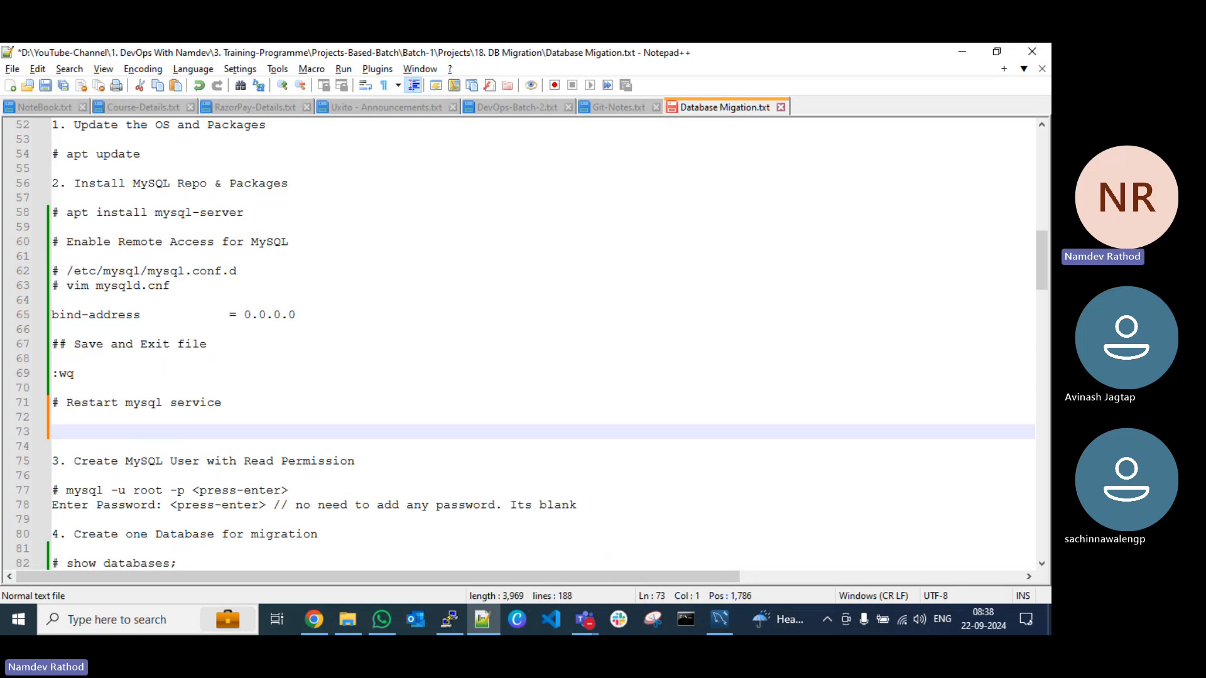
pyautogui.write('systemctl re')
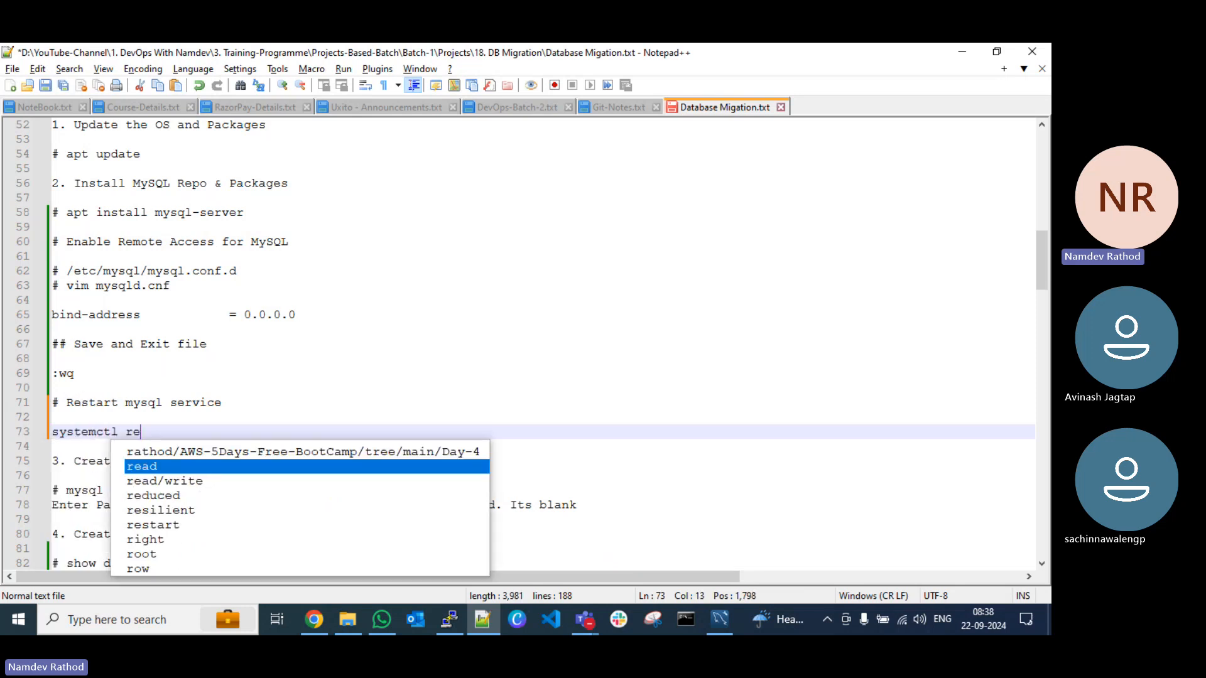
pyautogui.write('start mysql')
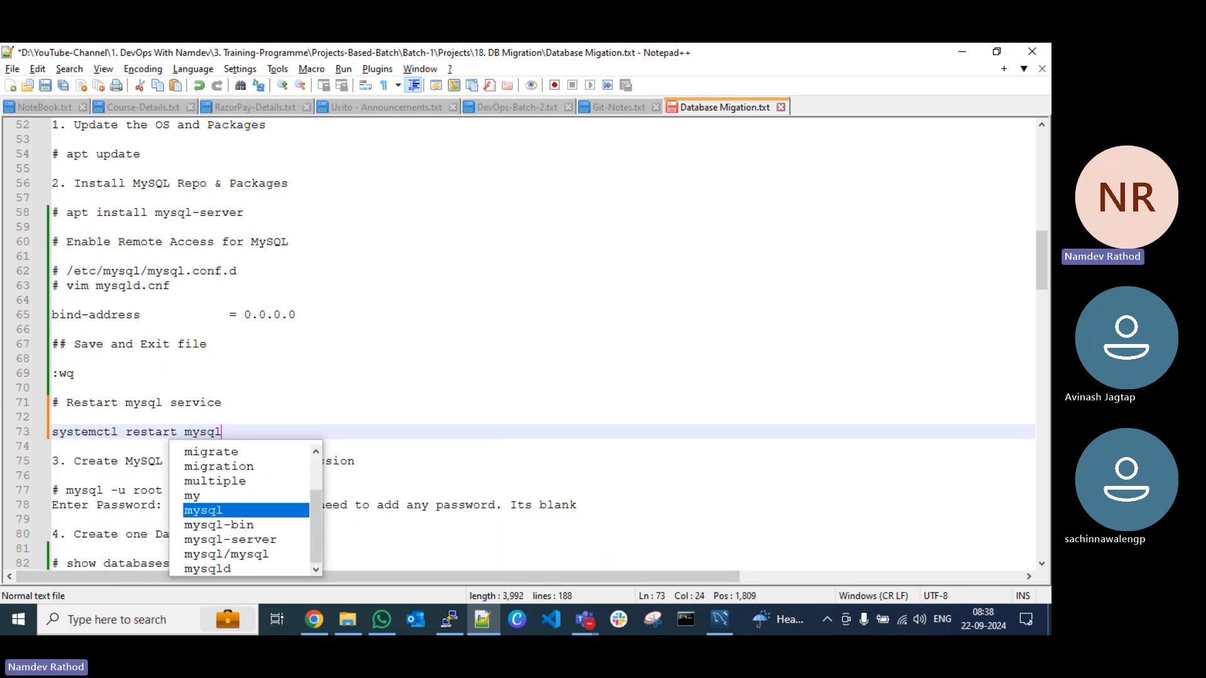
pyautogui.press('Escape')
# Step: Switch to the PuTTY terminal, run "netstat -tlupn" and examine the mysqld listener on port 3306
pyautogui.hotkey('alt', 'Tab')
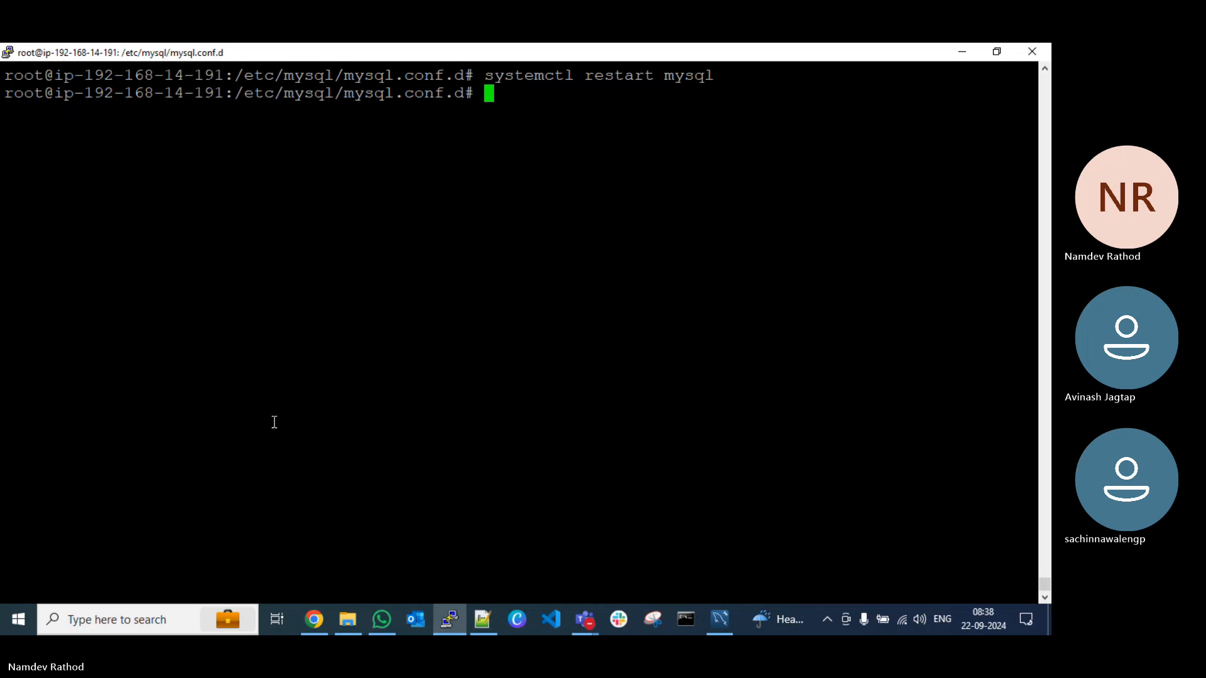
pyautogui.write('net')
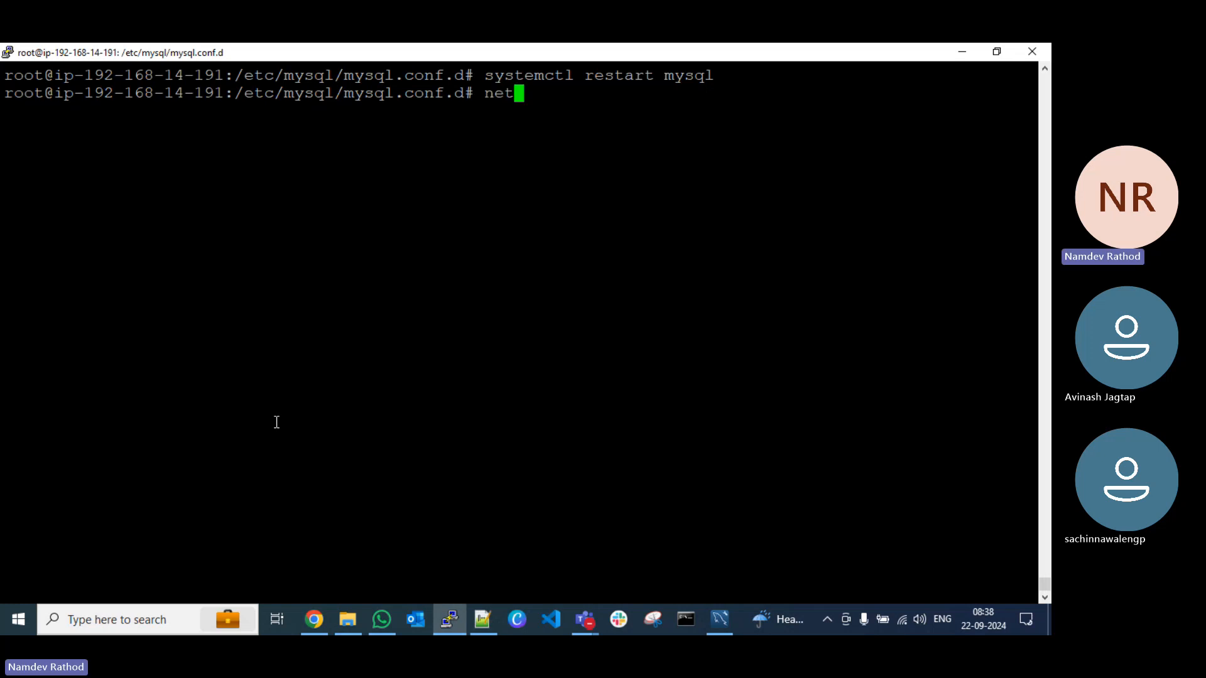
pyautogui.write('stat -tlup')
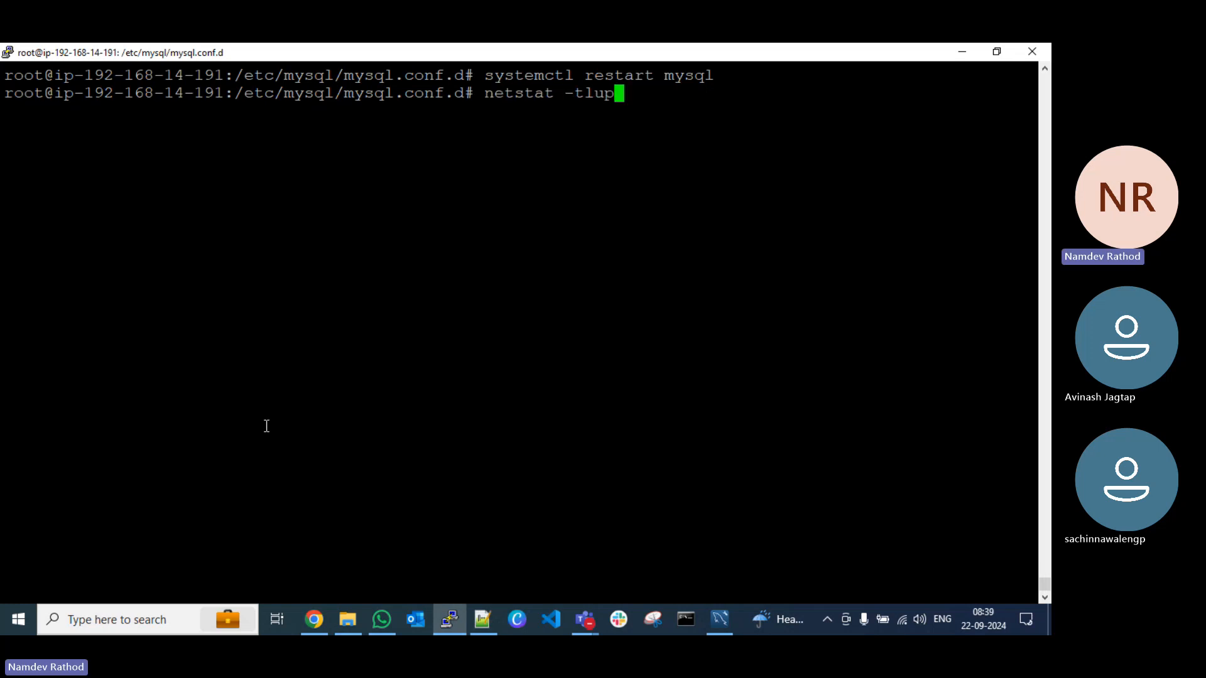
pyautogui.write('n')
pyautogui.press('Return')
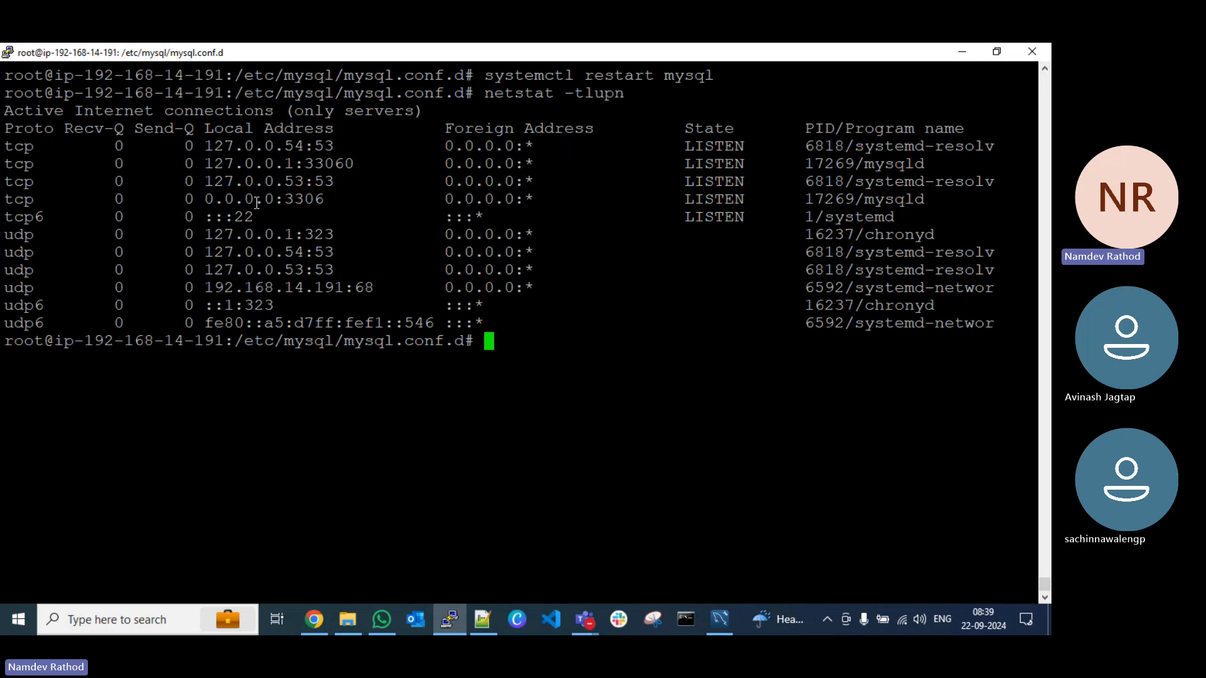
pyautogui.moveTo(931, 201); pyautogui.dragTo(8, 199)
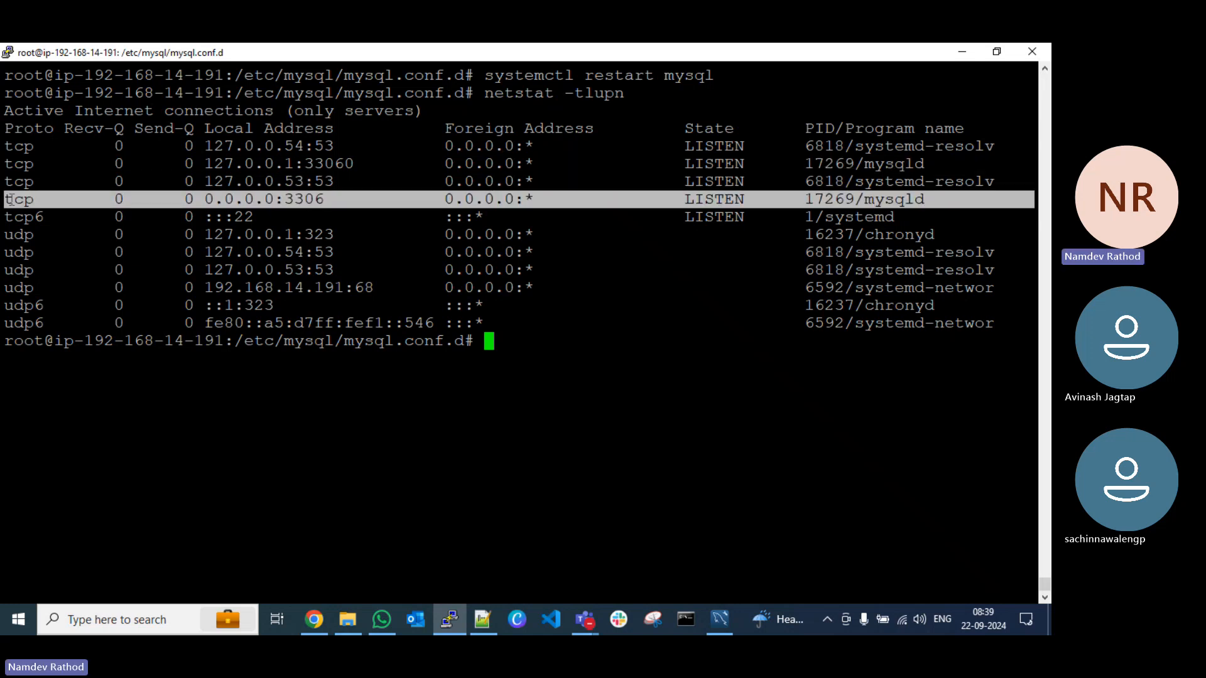
pyautogui.click(234, 196)
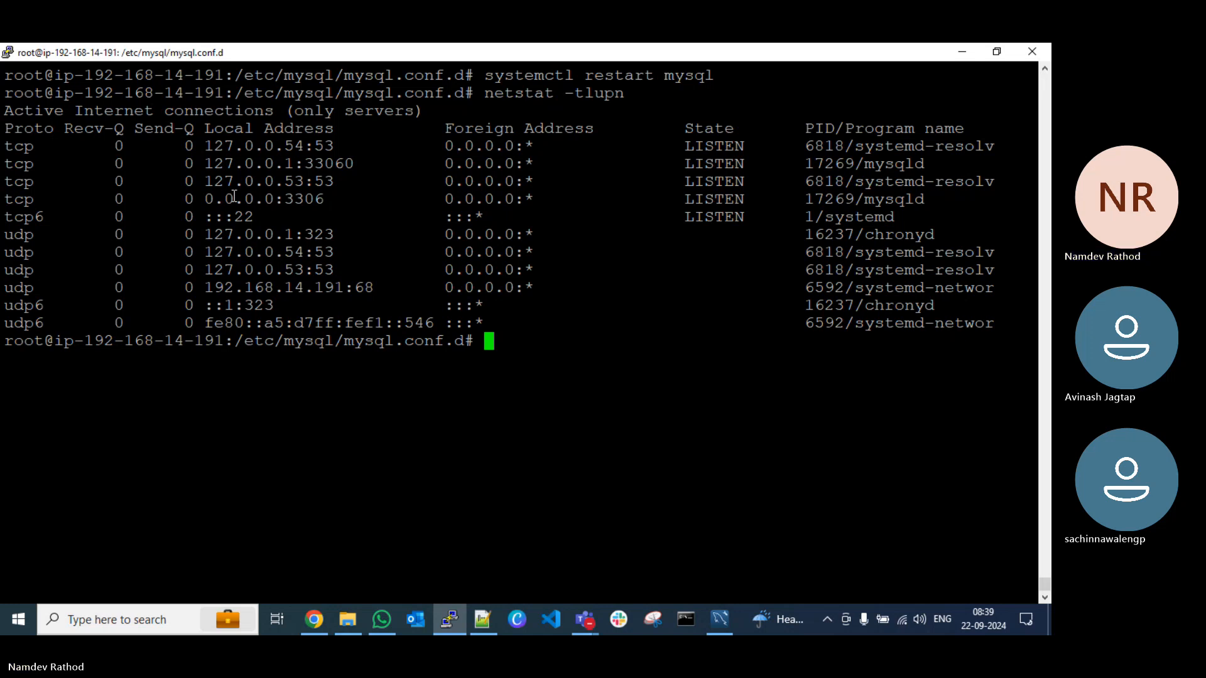
# Step: Return to the home directory, clear the screen and log in with "mysql -u root -p", leaving the password blank
pyautogui.hotkey('ctrl', 'l')
pyautogui.write('cd')
pyautogui.press('Return')
pyautogui.hotkey('ctrl', 'l')
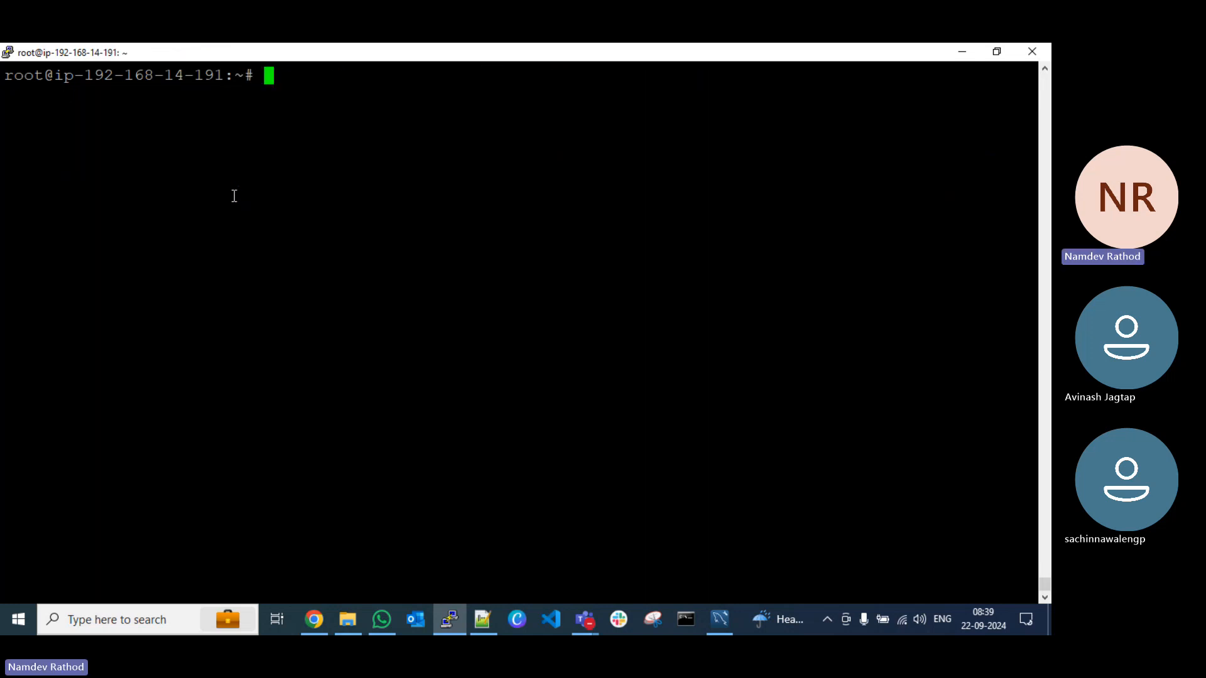
pyautogui.write('mysql -u root ')
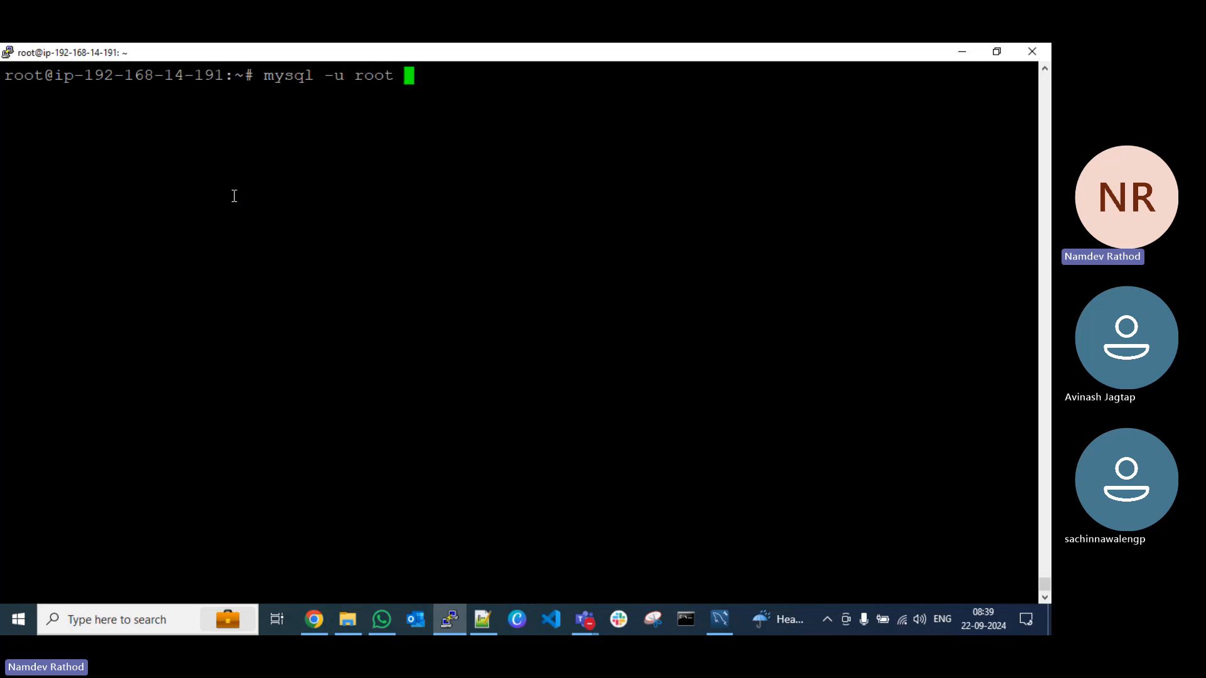
pyautogui.write('-p')
pyautogui.press('Return')
pyautogui.press('Return')
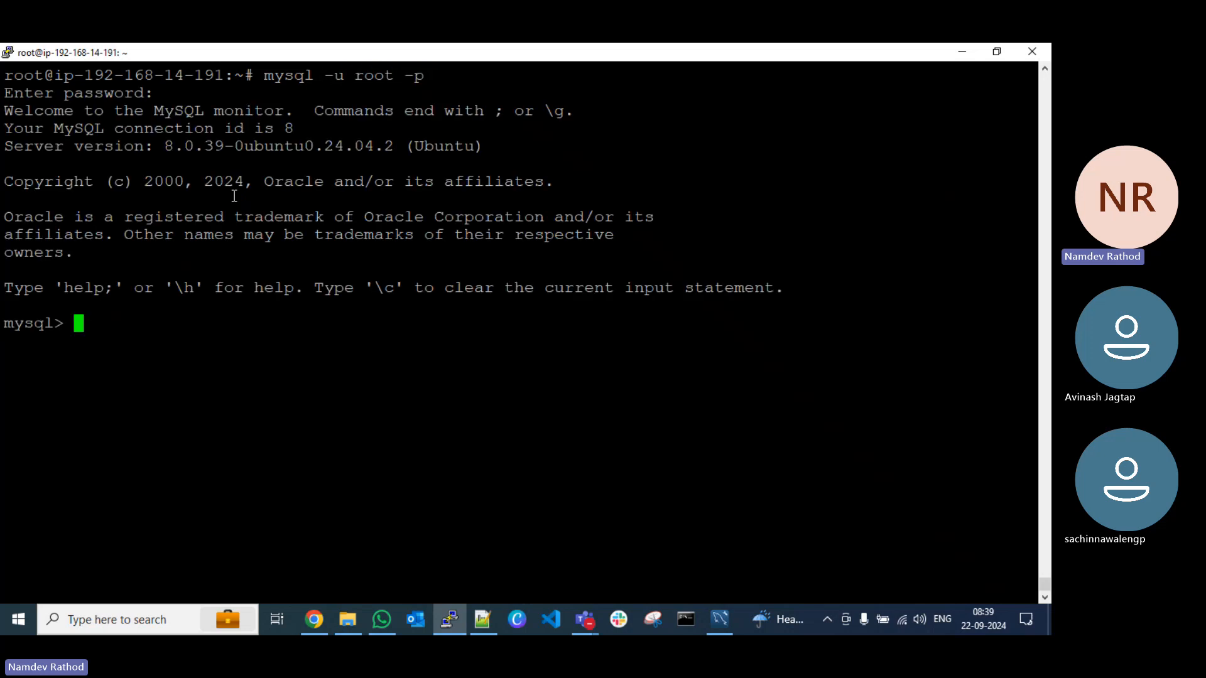
# Step: Copy the CREATE USER statement for 'dmsadmin'@'%' with its password from the Notepad++ notes and run it at the MySQL prompt
pyautogui.click(483, 618)
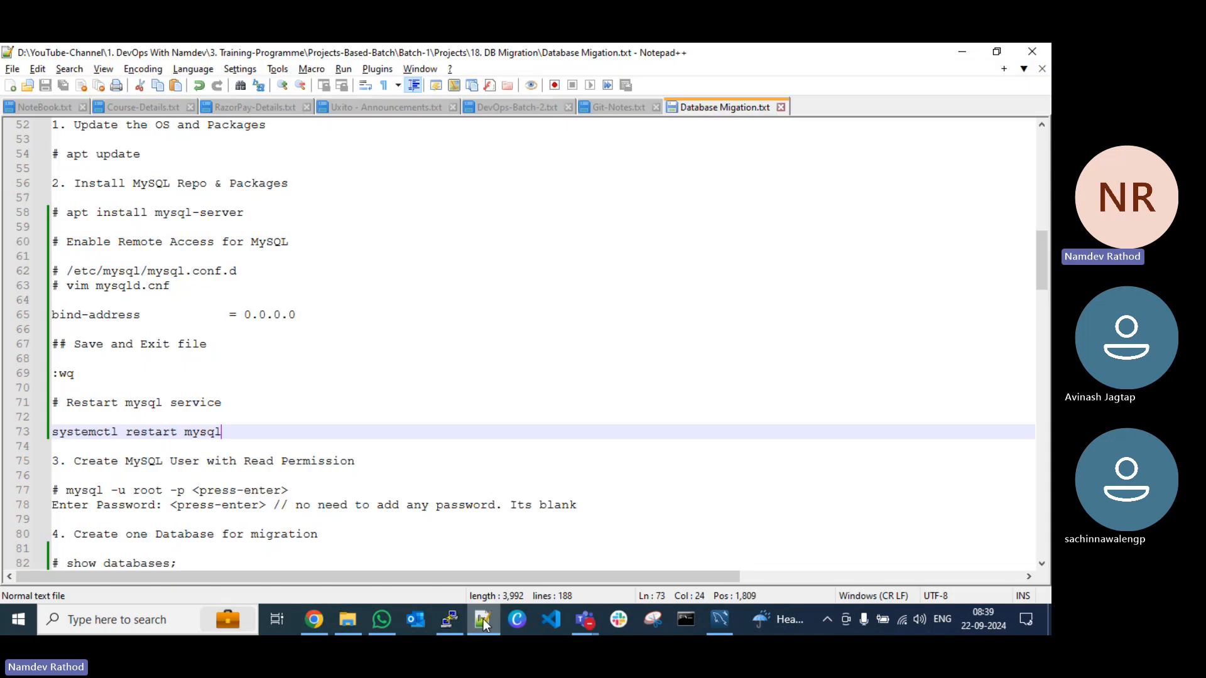
pyautogui.scroll(-2, 190, 354)
pyautogui.scroll(-3, 191, 354)
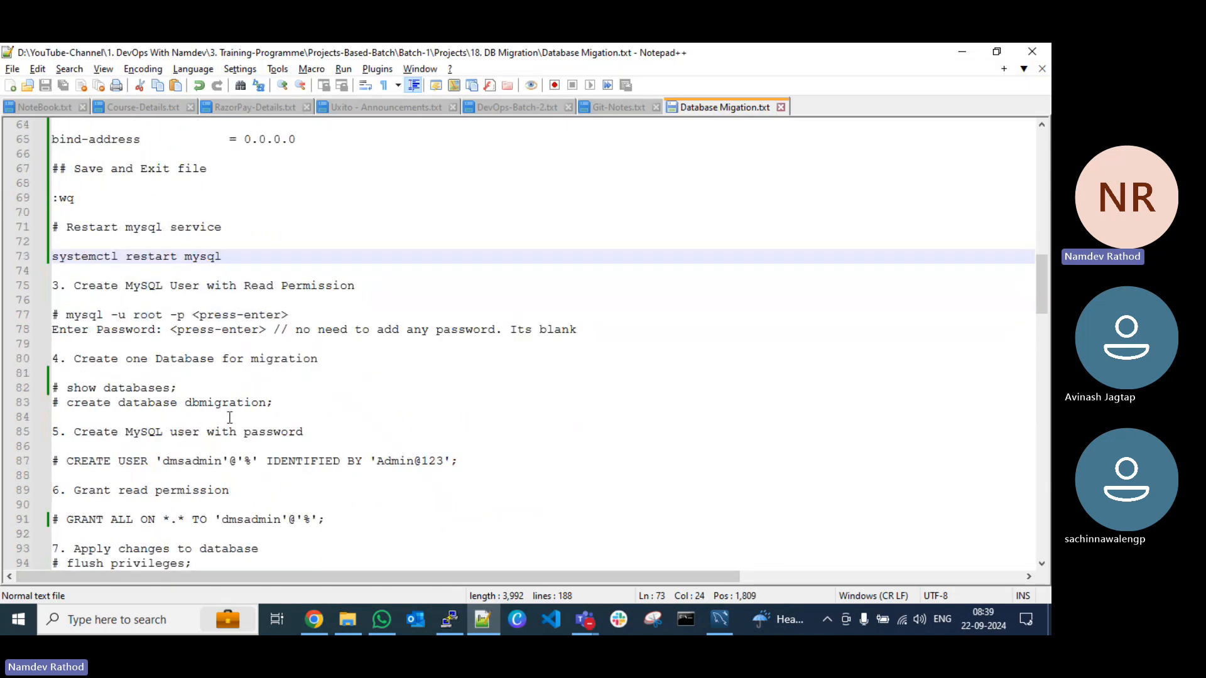
pyautogui.scroll(-2, 142, 352)
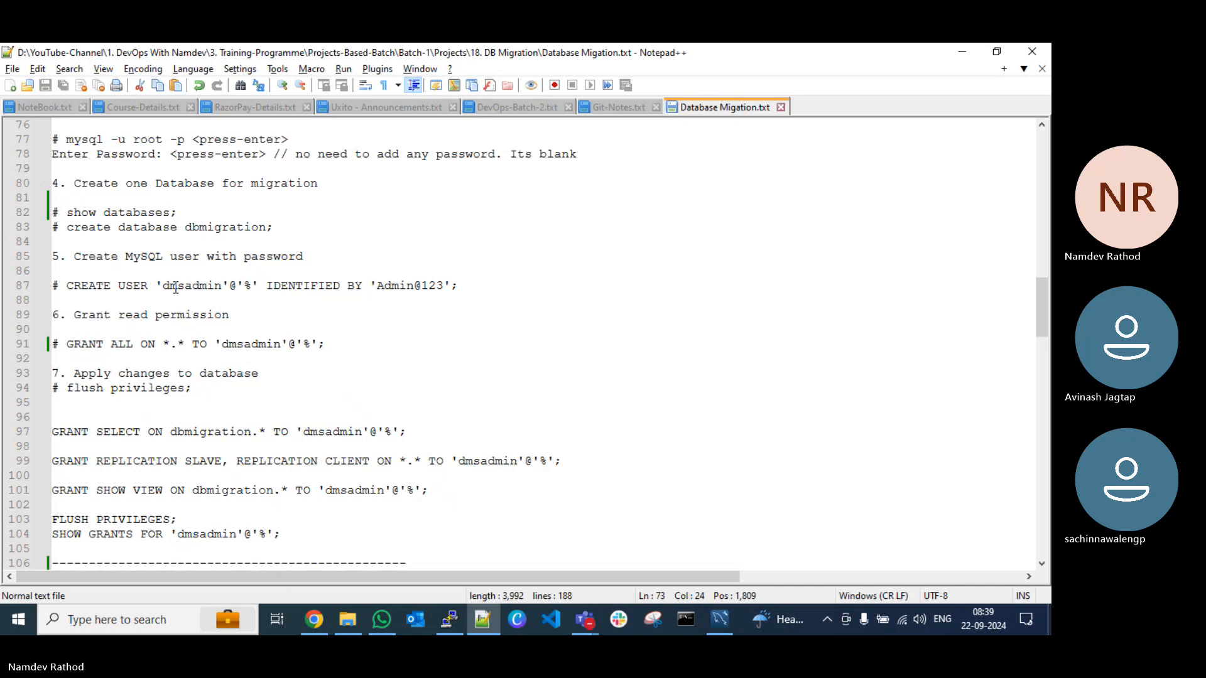
pyautogui.moveTo(460, 288); pyautogui.dragTo(66, 286)
pyautogui.hotkey('ctrl', 'c')
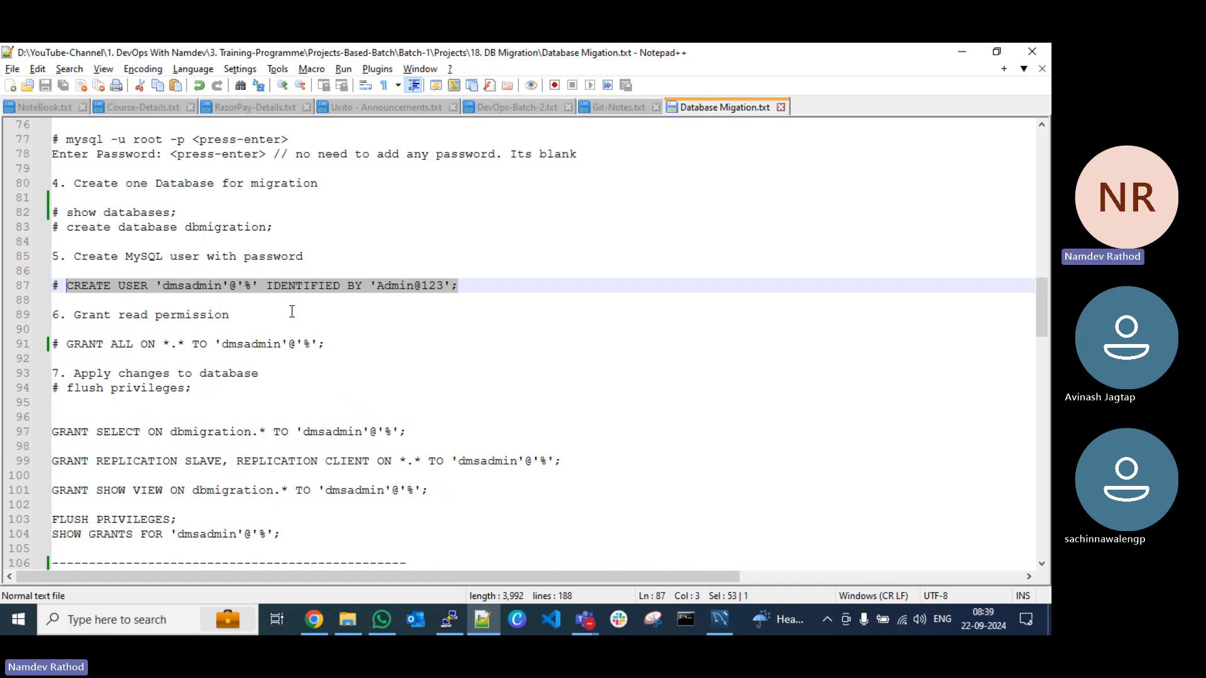
pyautogui.click(198, 287)
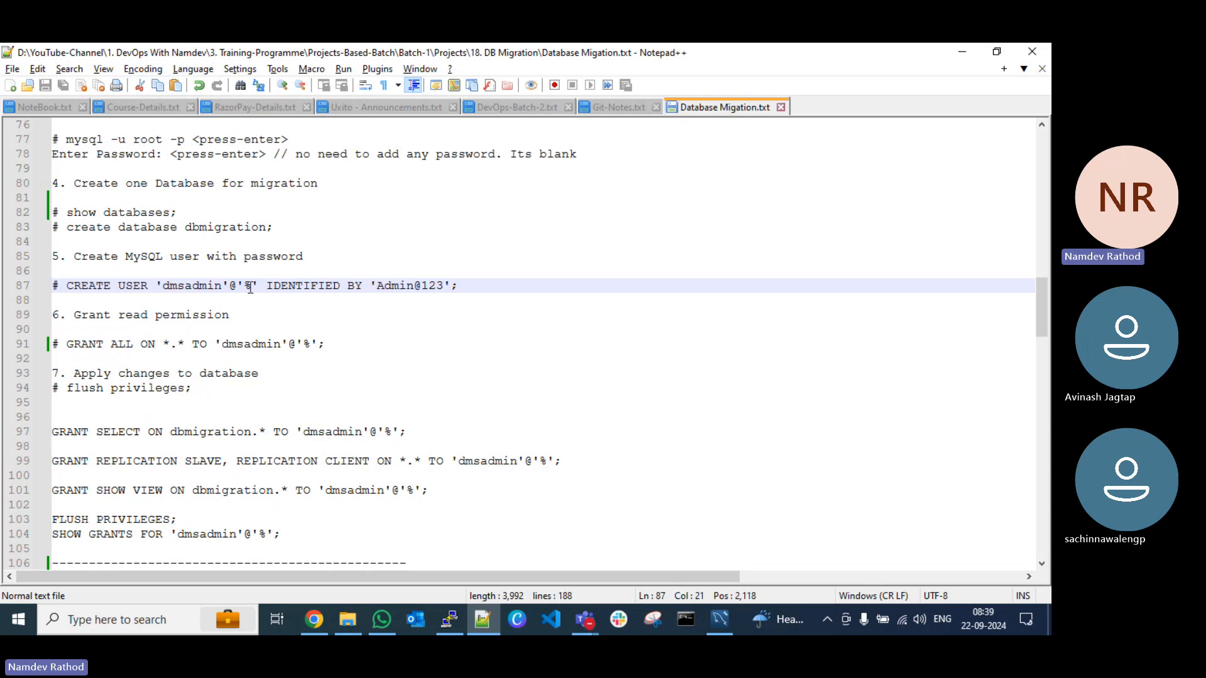
pyautogui.moveTo(253, 287); pyautogui.dragTo(246, 287)
pyautogui.click(484, 619)
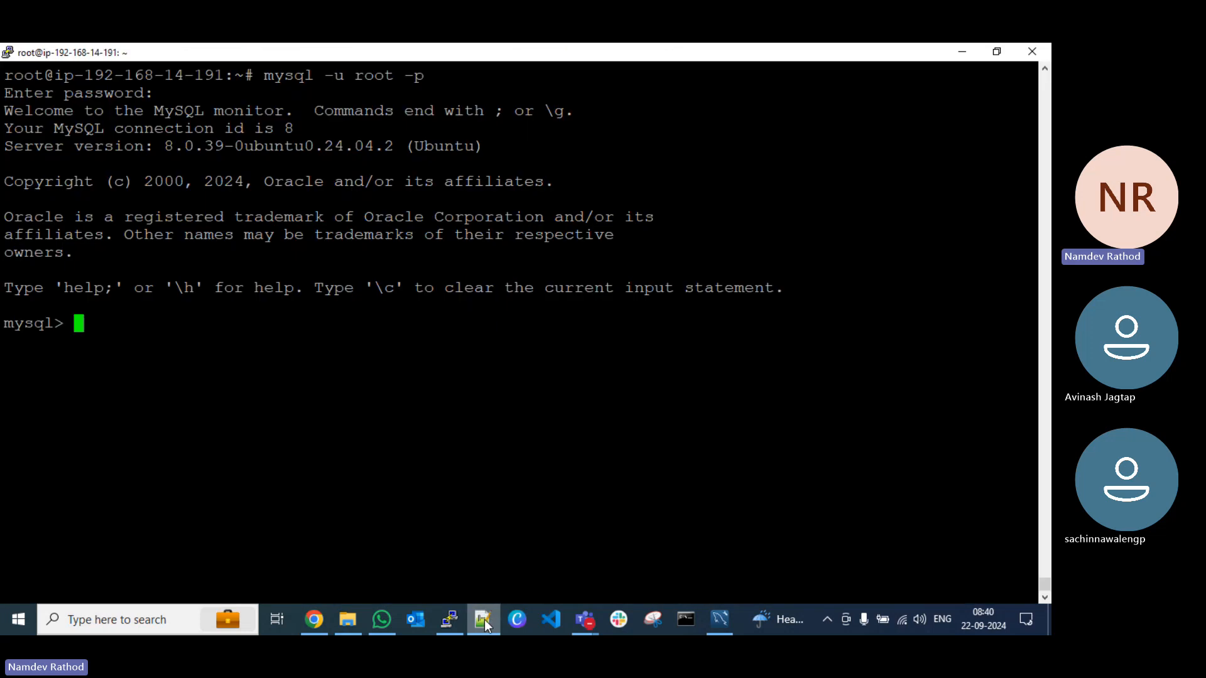
pyautogui.rightClick(425, 371)
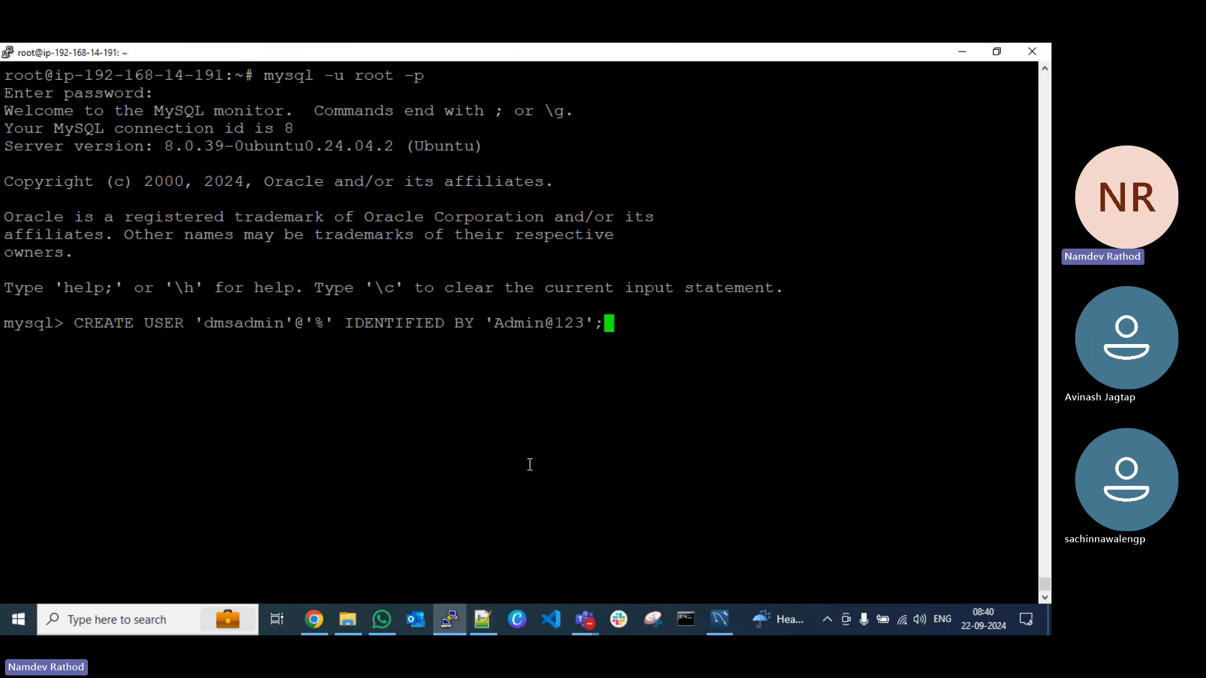
pyautogui.press('Return')
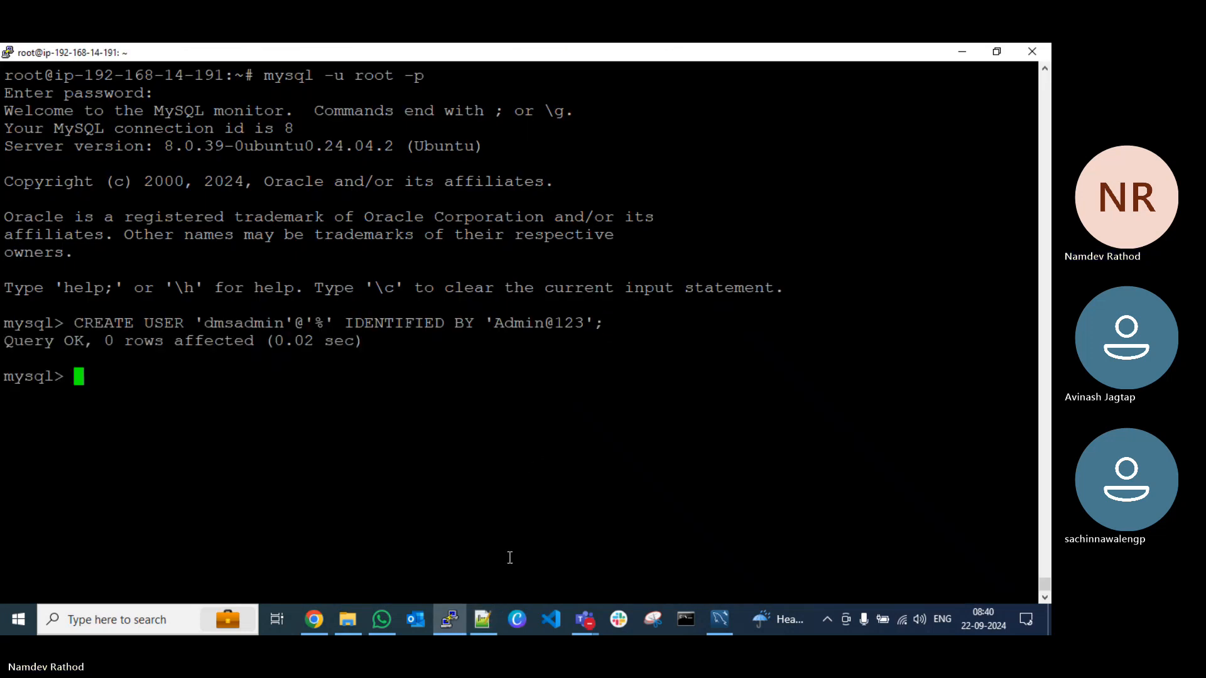
# Step: In the Notepad++ notes, change the step 6 heading to "Grant Full permission" and save
pyautogui.click(482, 619)
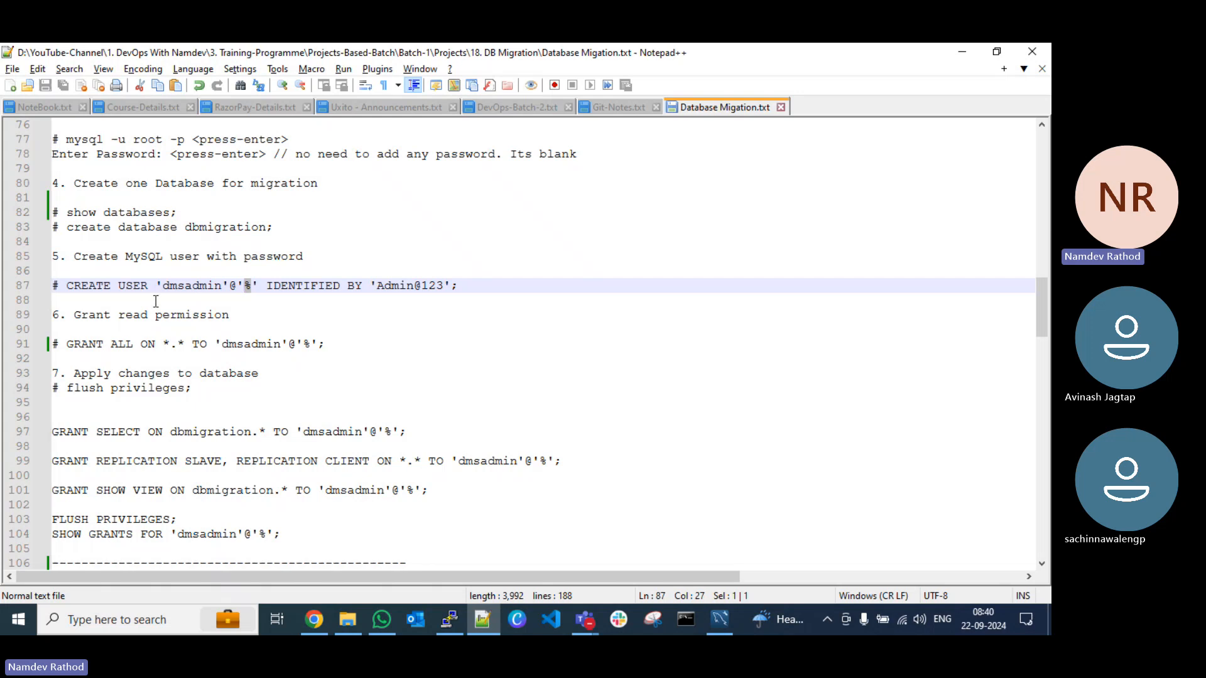
pyautogui.doubleClick(131, 315)
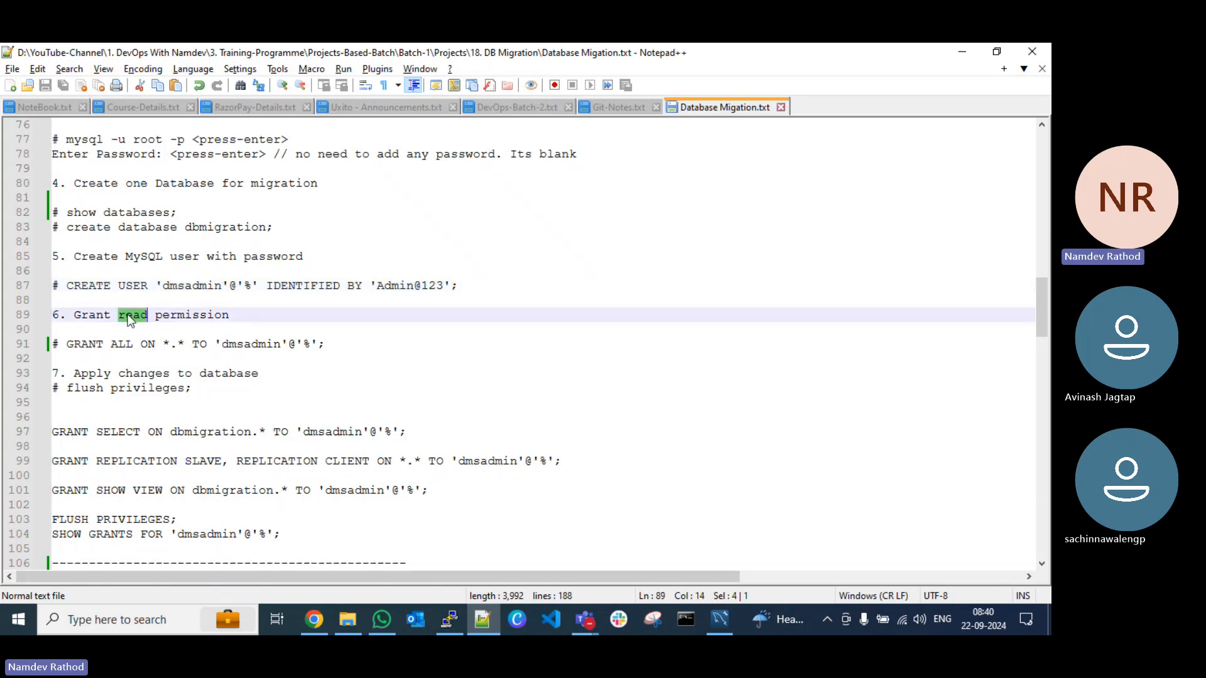
pyautogui.write('Full')
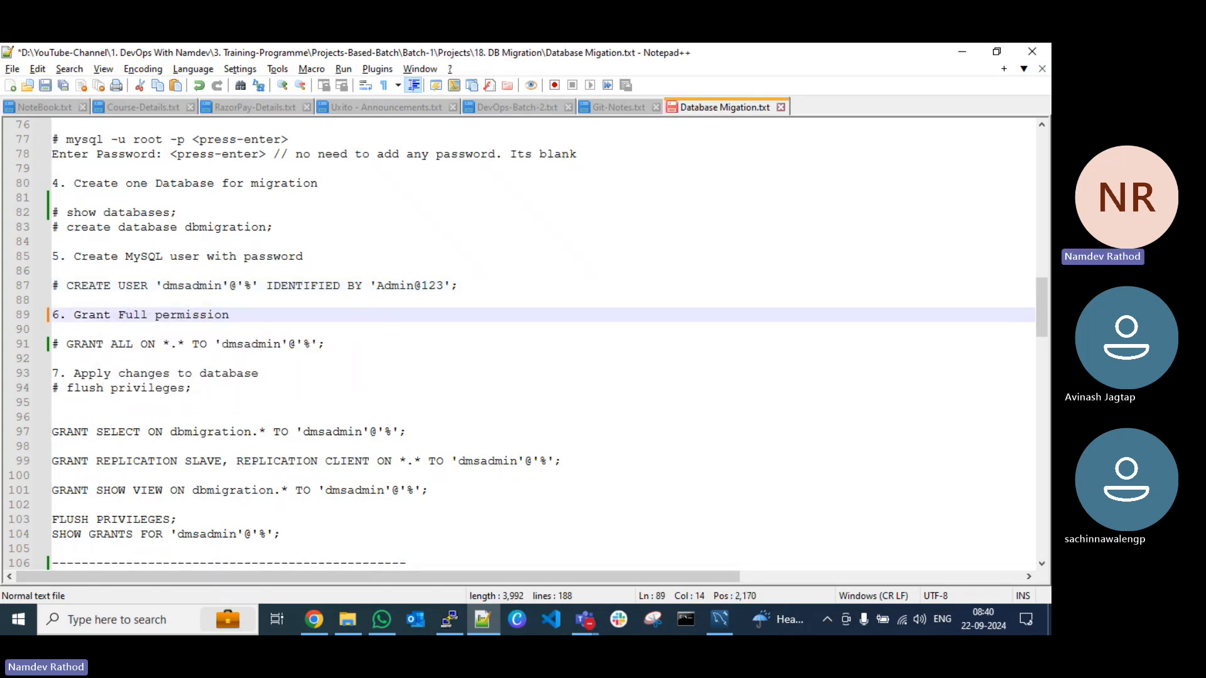
pyautogui.hotkey('ctrl', 's')
# Step: Copy the statement GRANT ALL ON *.* TO 'dmsadmin'@'%'; from the Notepad++ notes and run it at the MySQL prompt in PuTTY
pyautogui.moveTo(66, 344); pyautogui.dragTo(324, 351)
pyautogui.hotkey('ctrl', 'c')
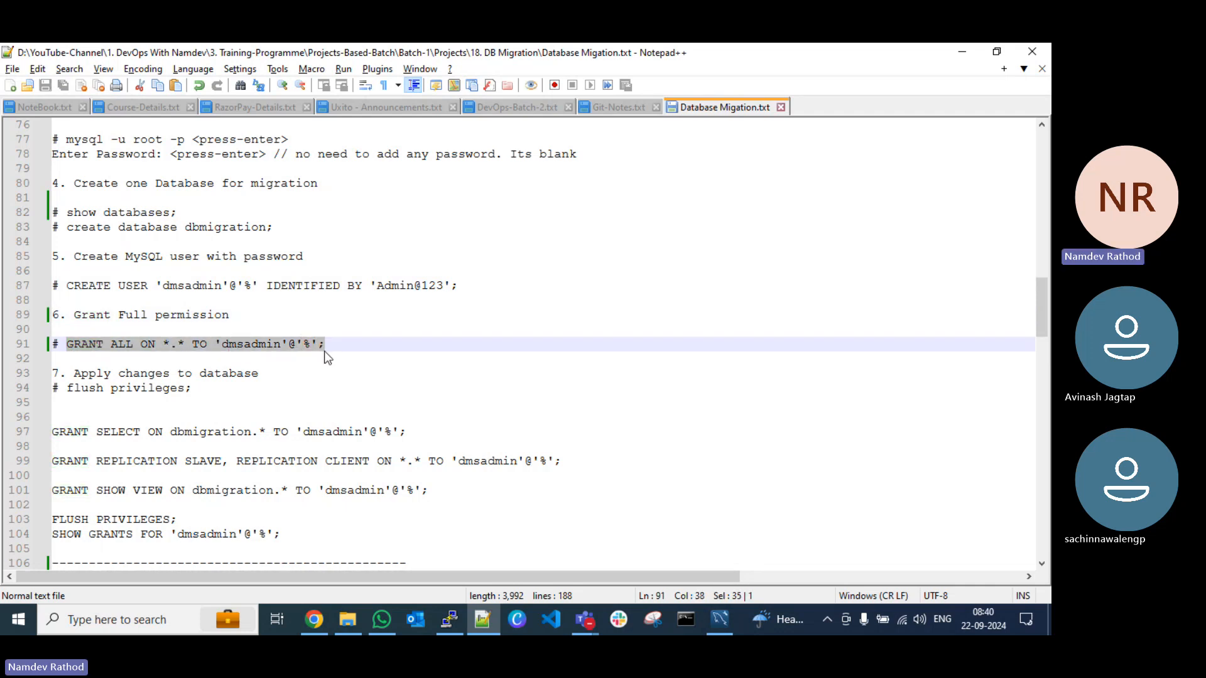
pyautogui.click(162, 344)
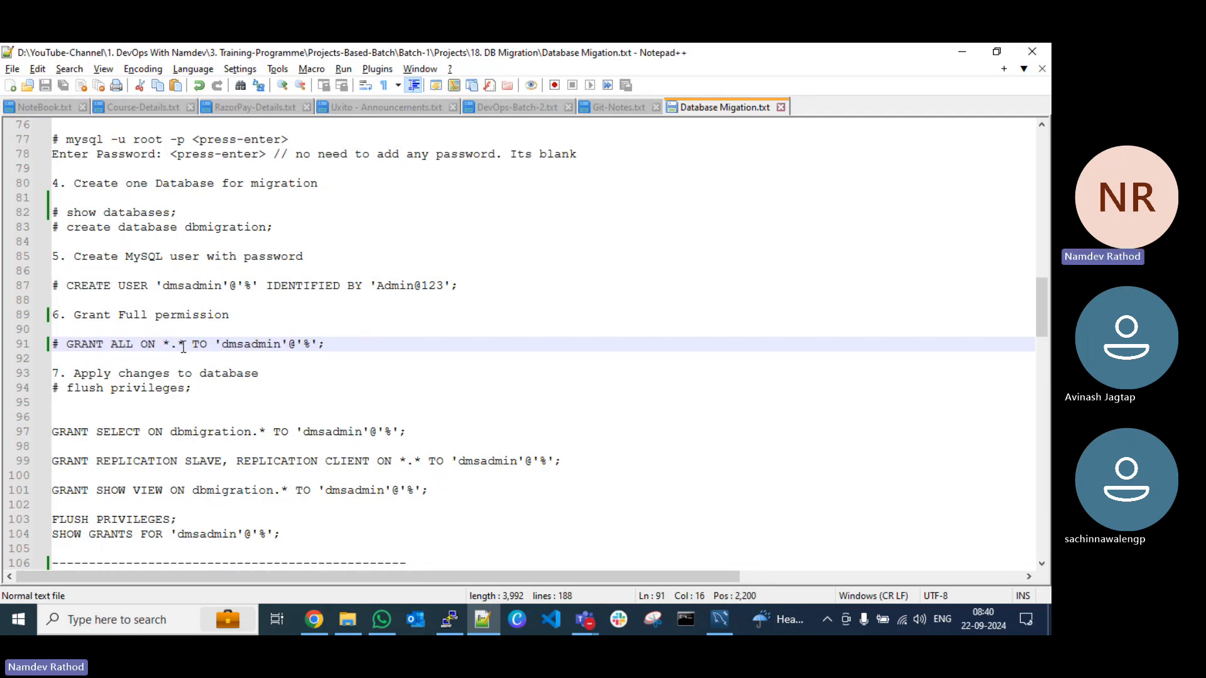
pyautogui.click(961, 50)
pyautogui.rightClick(584, 355)
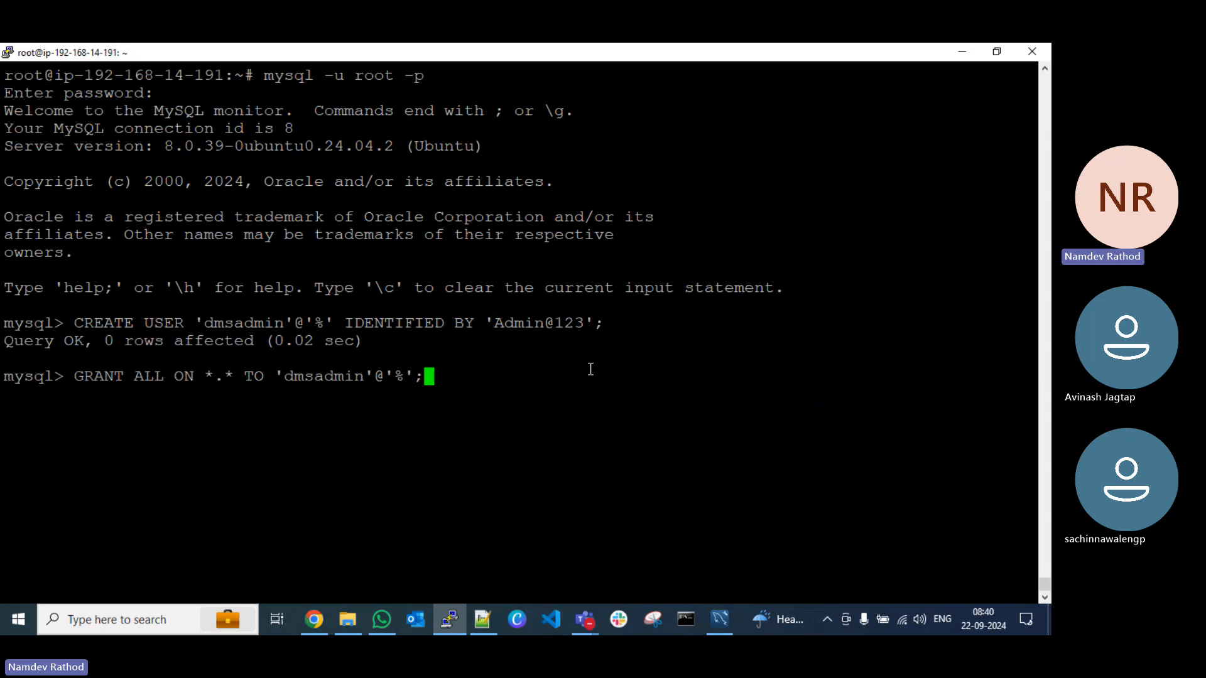
pyautogui.press('Return')
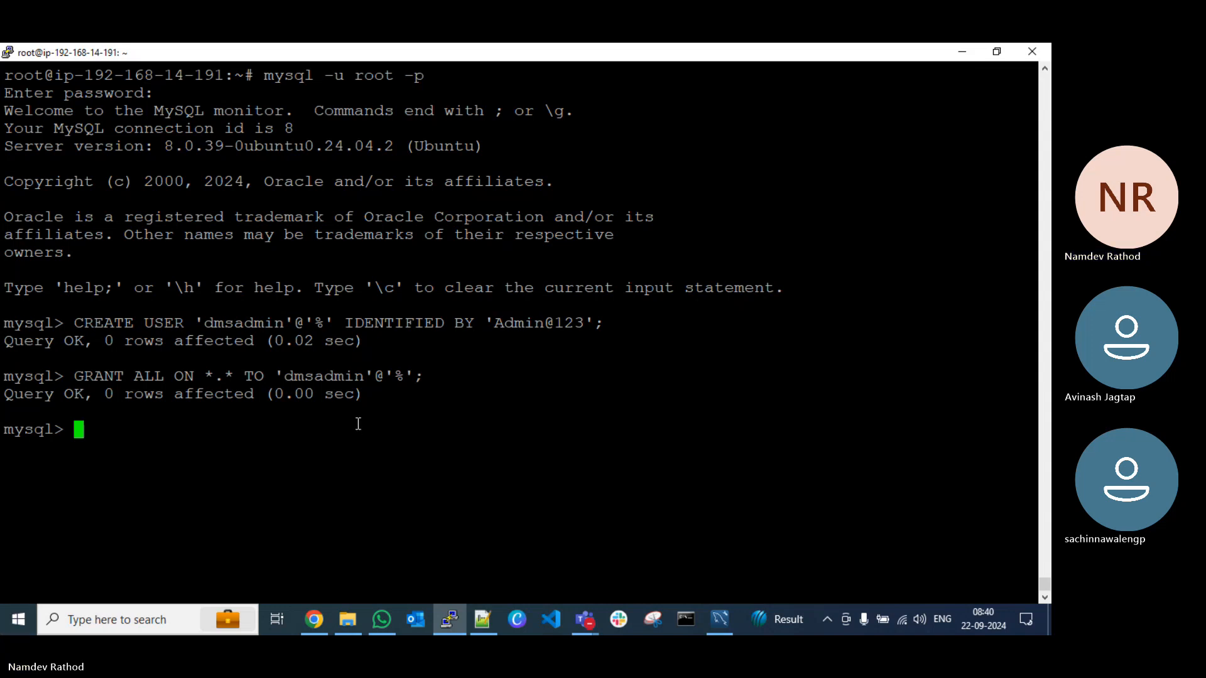
# Step: Copy "flush privileges;" from step 7 of the Notepad++ notes and run it at the MySQL prompt in PuTTY
pyautogui.hotkey('alt', 'Tab')
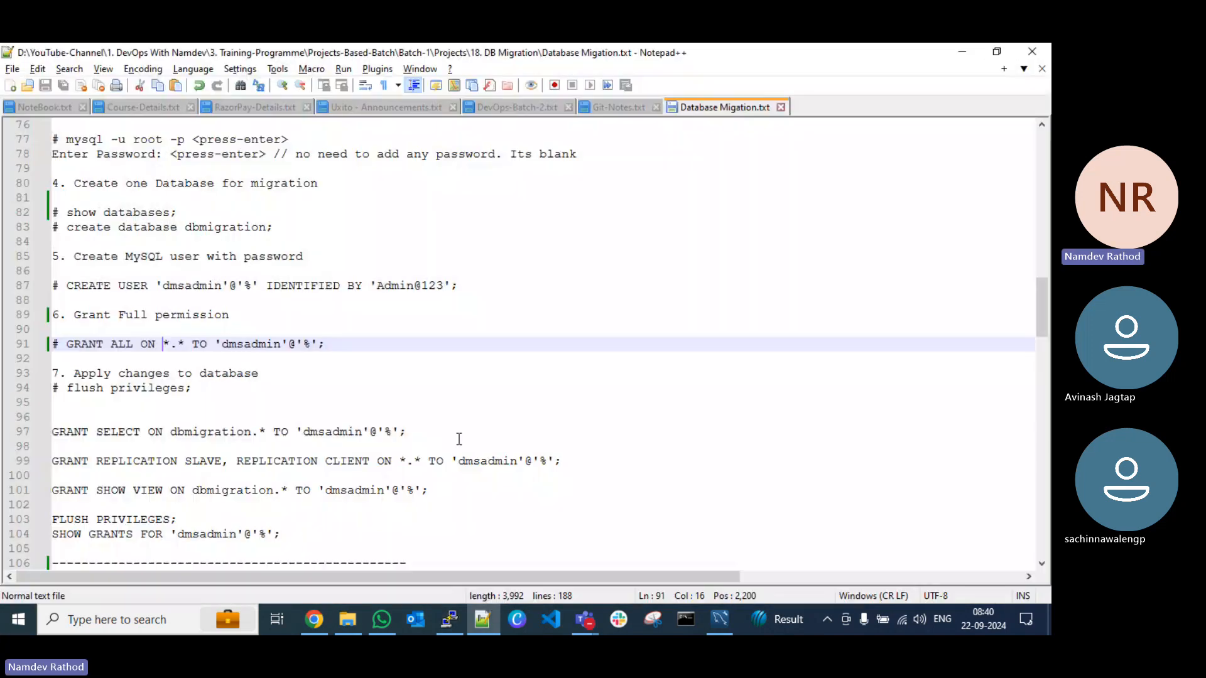
pyautogui.moveTo(194, 390); pyautogui.dragTo(70, 390)
pyautogui.hotkey('ctrl', 'c')
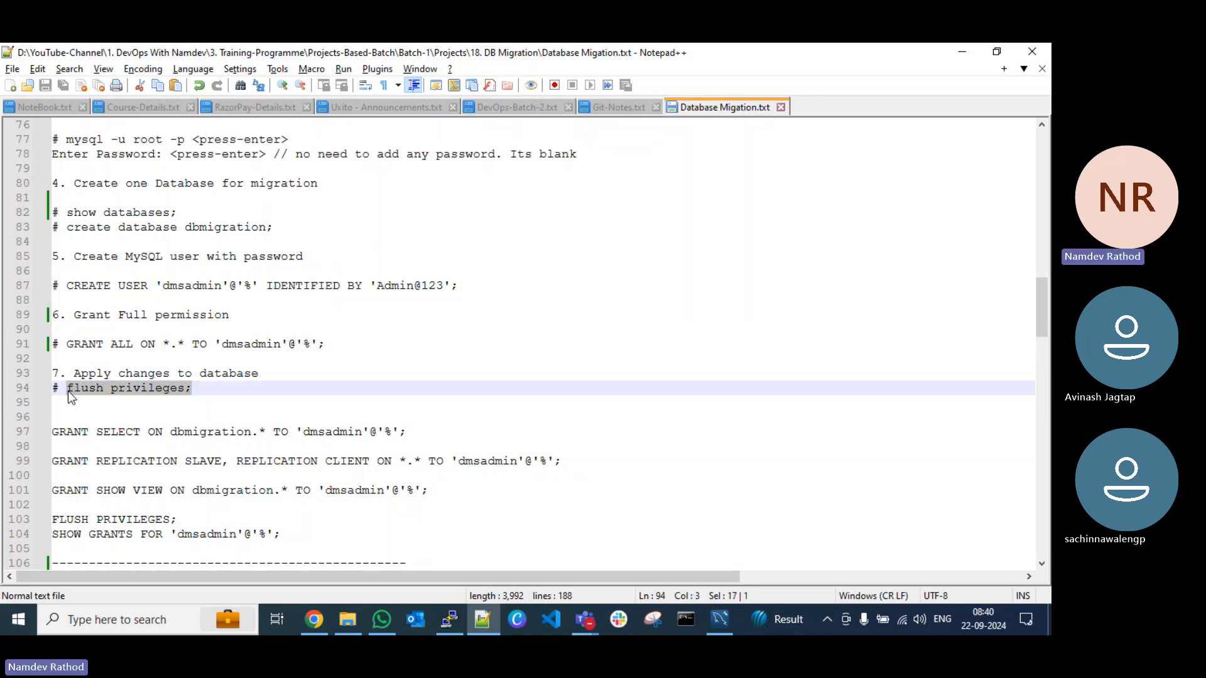
pyautogui.hotkey('alt', 'Tab')
pyautogui.rightClick(474, 418)
pyautogui.press('Return')
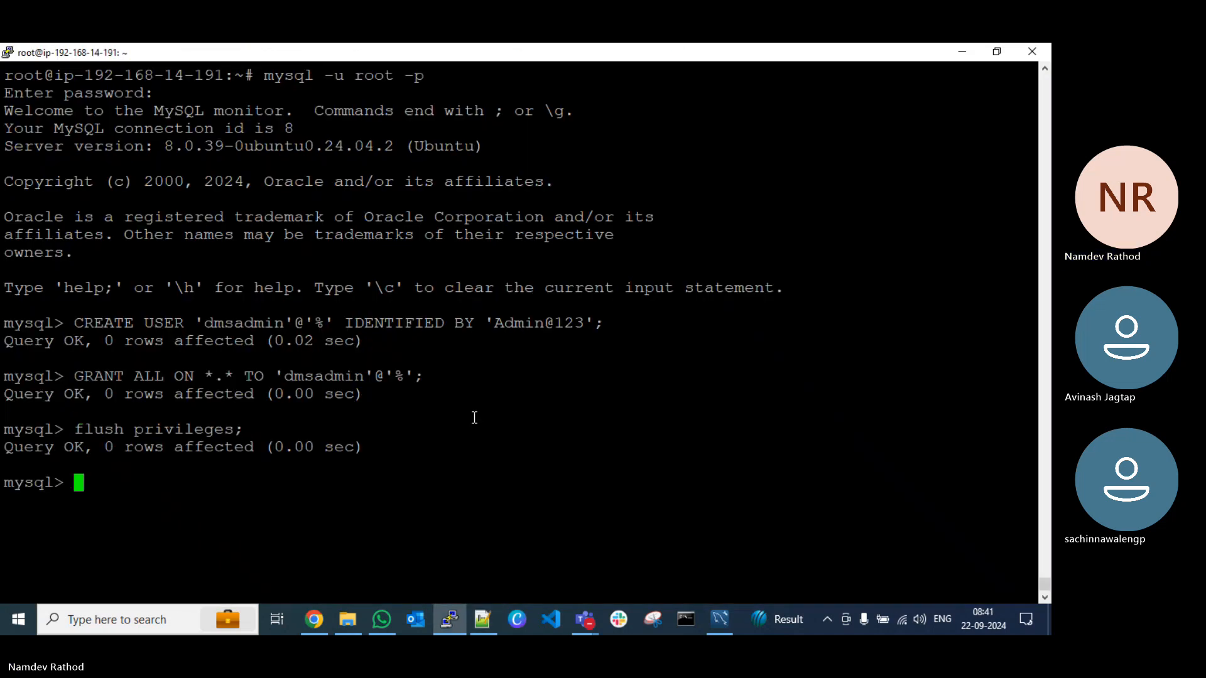
# Step: Quit the MySQL prompt with \q and clear the terminal screen
pyautogui.write('\\q')
pyautogui.press('Return')
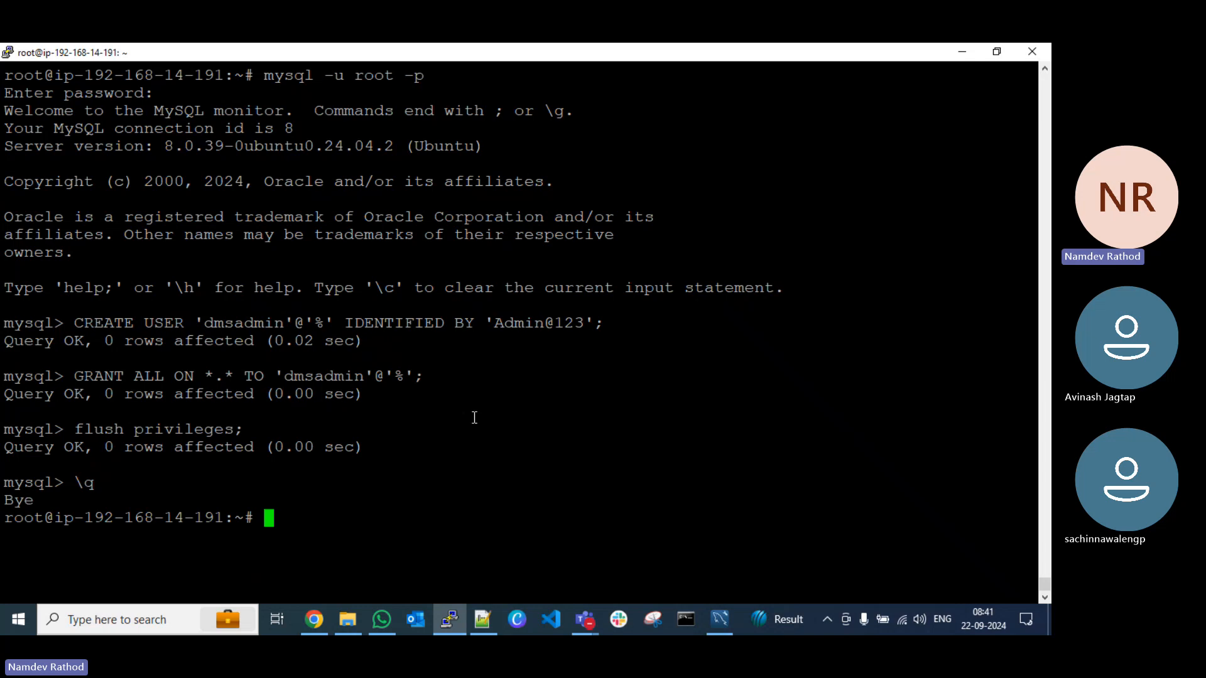
pyautogui.hotkey('ctrl', 'l')
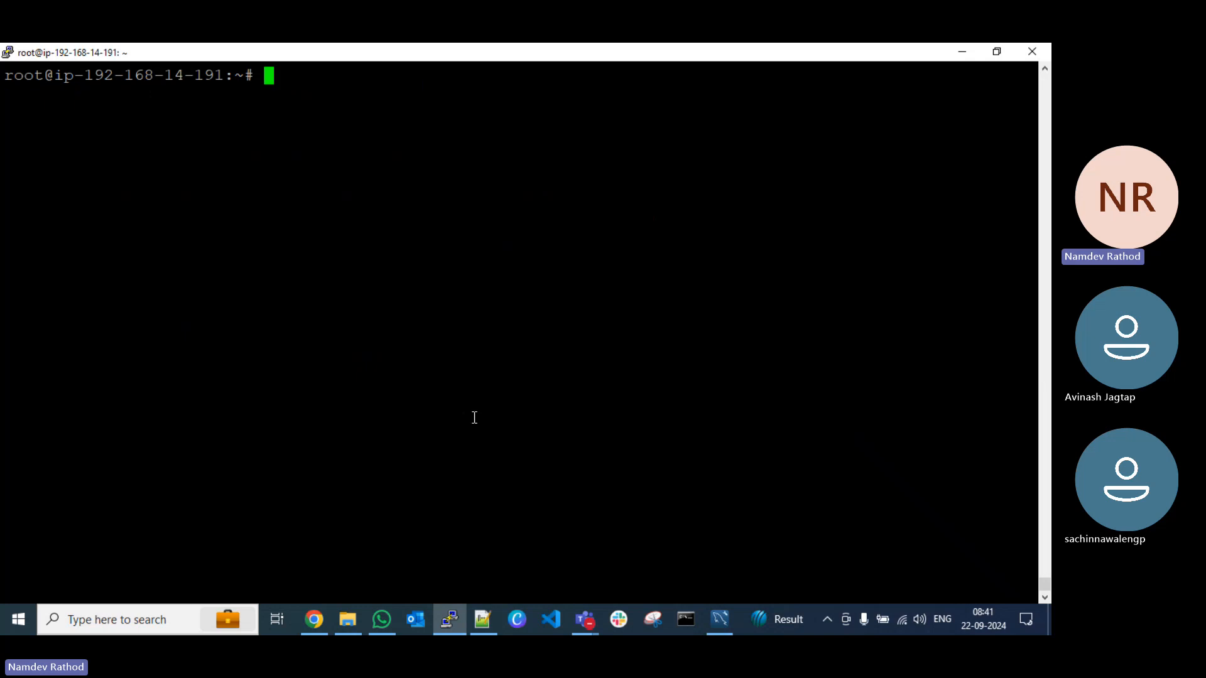
# Step: In the Notepad++ notes, insert the heading "##### Additoonal Note ###" with spacing above the GRANT SELECT statement and save
pyautogui.click(961, 52)
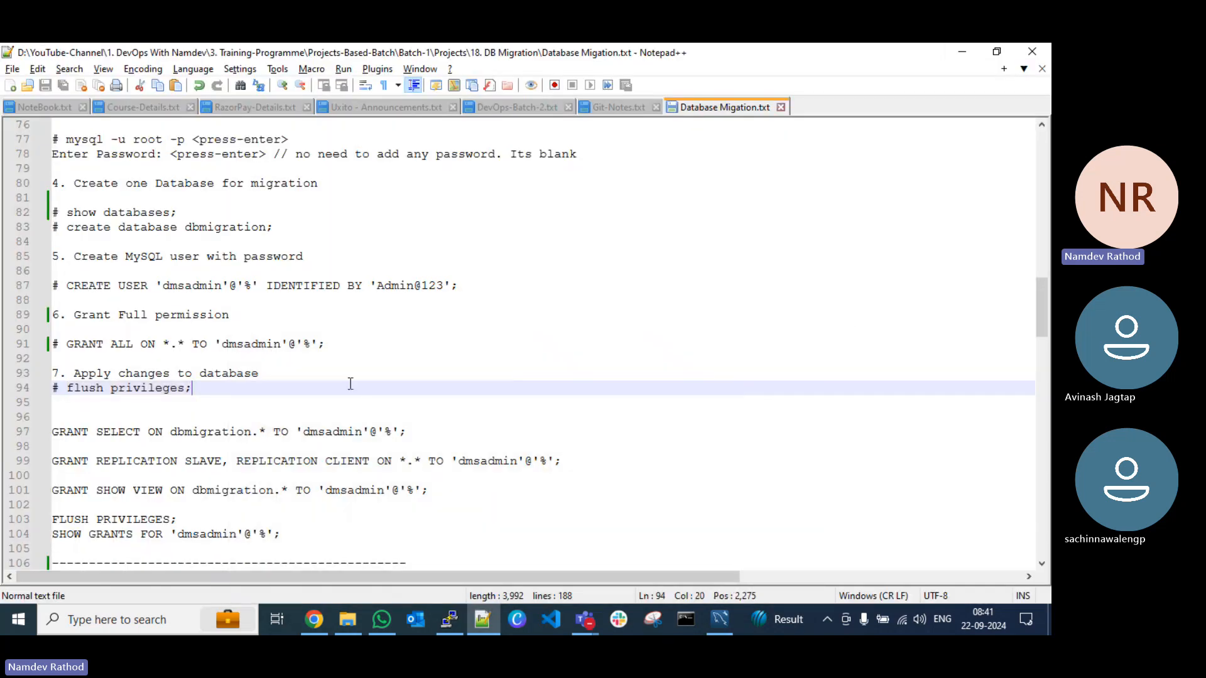
pyautogui.scroll(-2, 351, 382)
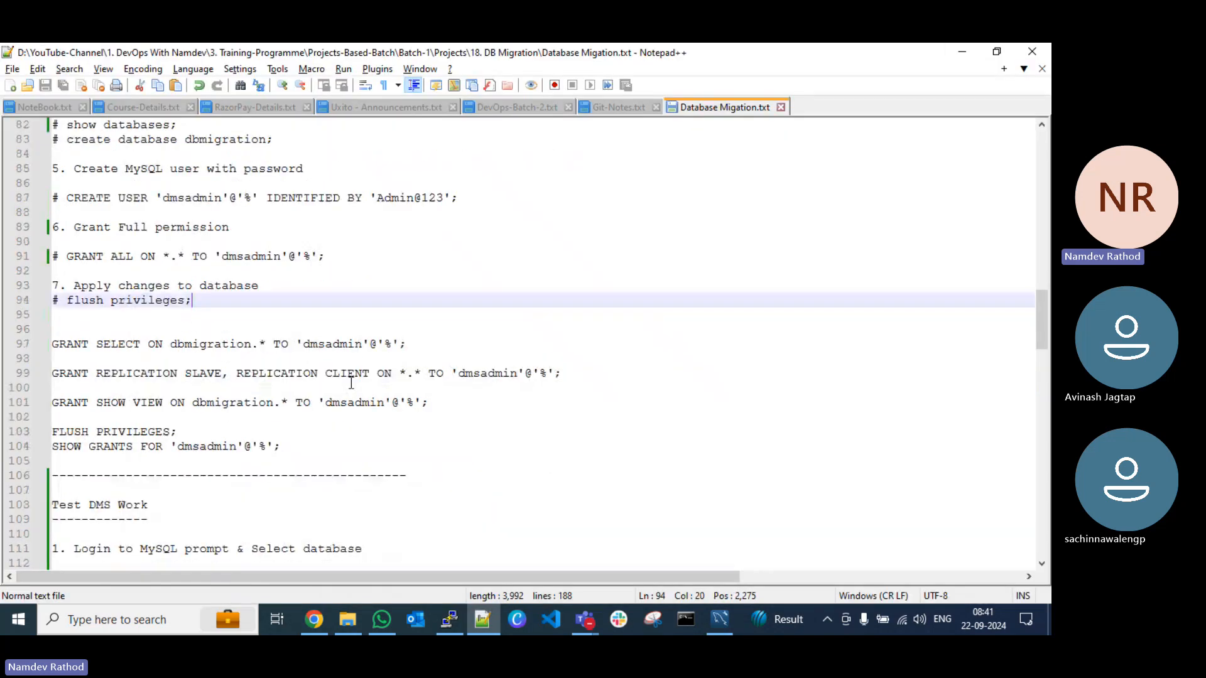
pyautogui.click(114, 327)
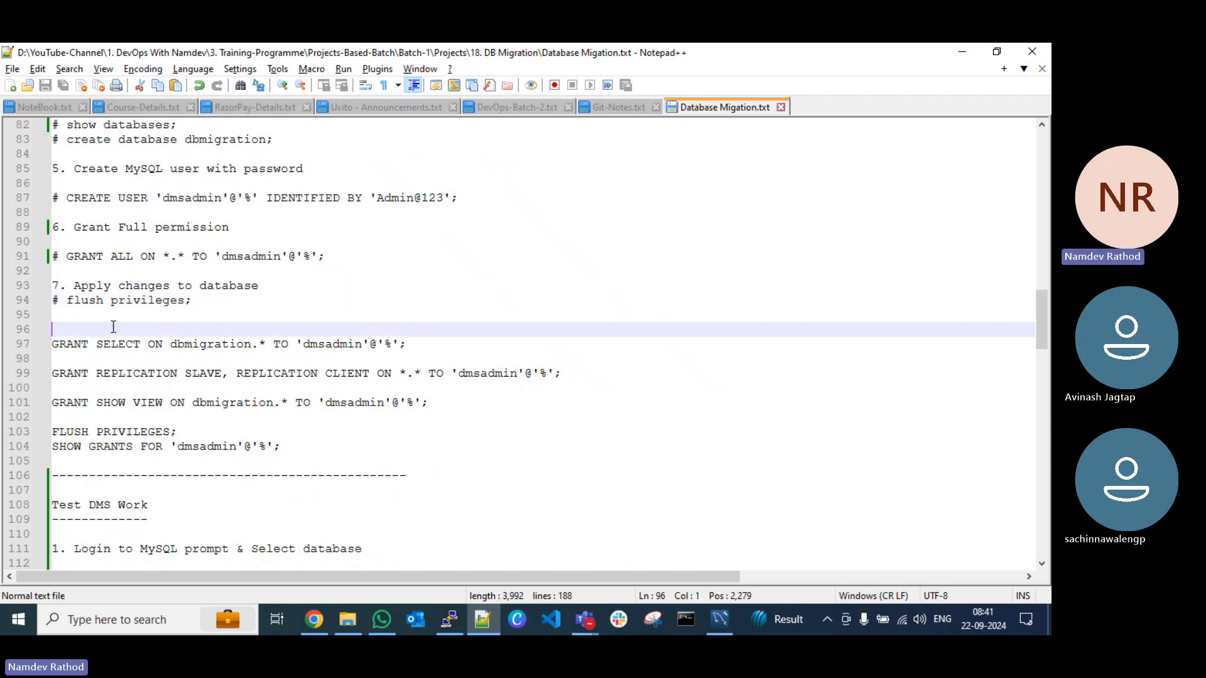
pyautogui.press('Return')
pyautogui.press('Return')
pyautogui.write('###')
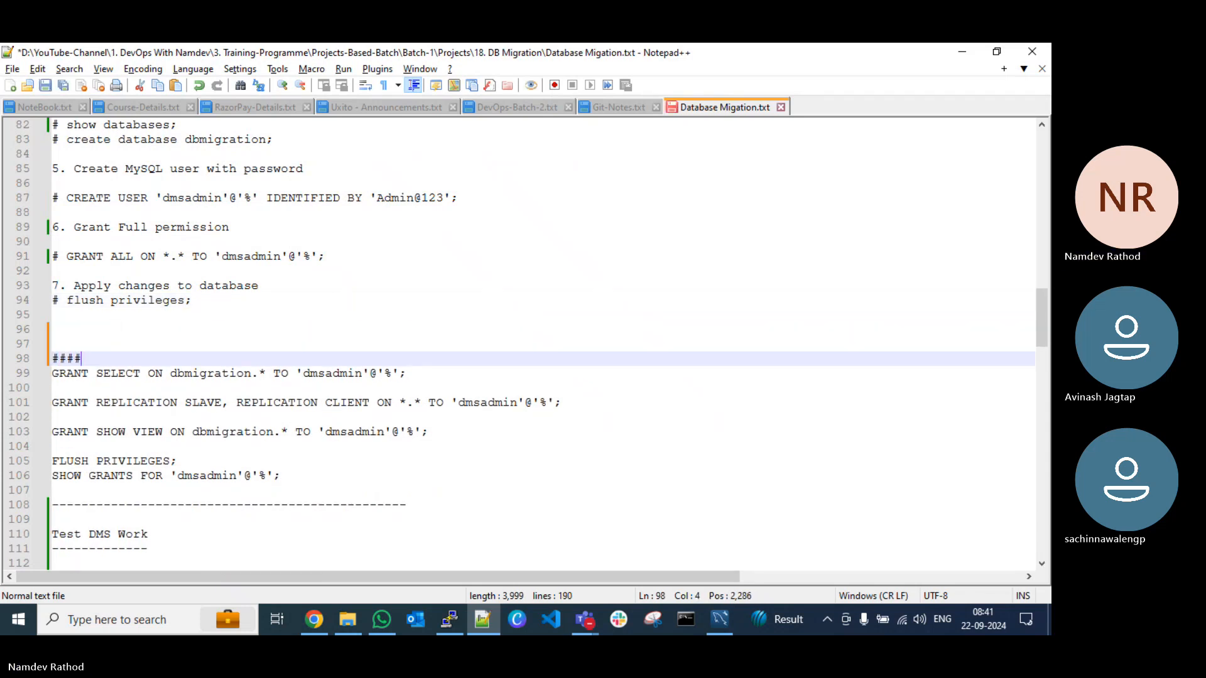
pyautogui.write('## Addi')
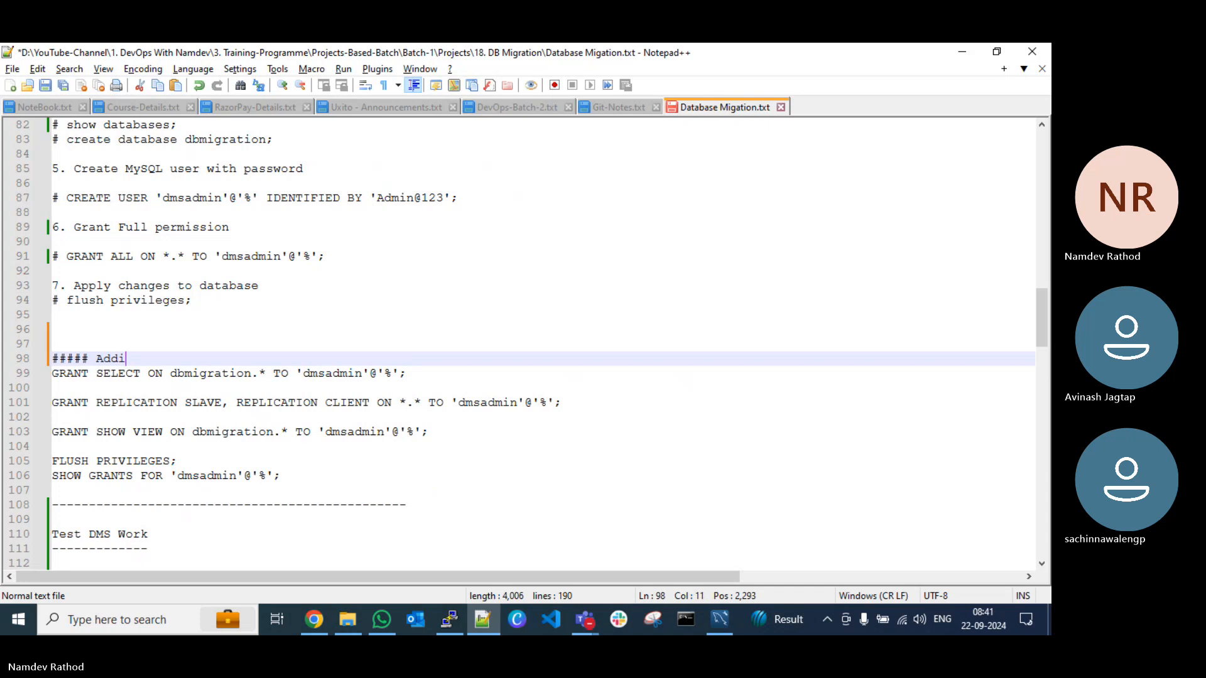
pyautogui.write('toonal Note')
pyautogui.write(' ###')
pyautogui.press('Return')
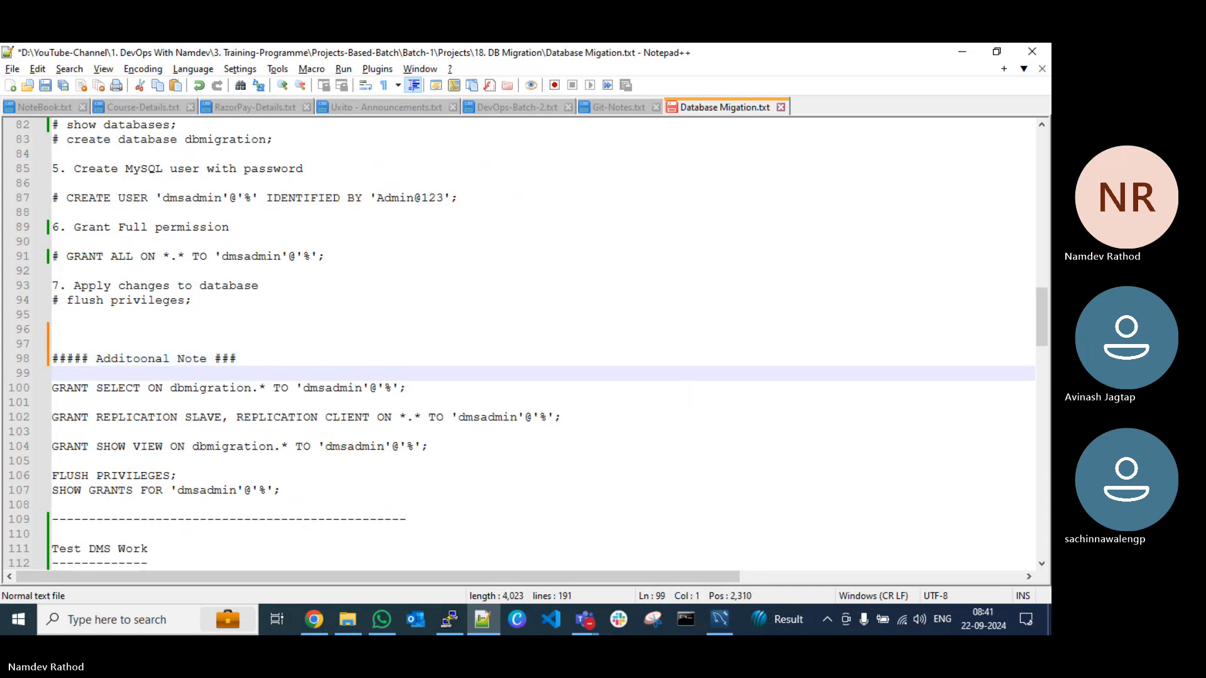
pyautogui.hotkey('ctrl', 's')
# Step: Append "No Need to follow" to the Additoonal Note heading and save the notes
pyautogui.scroll(-2, 275, 423)
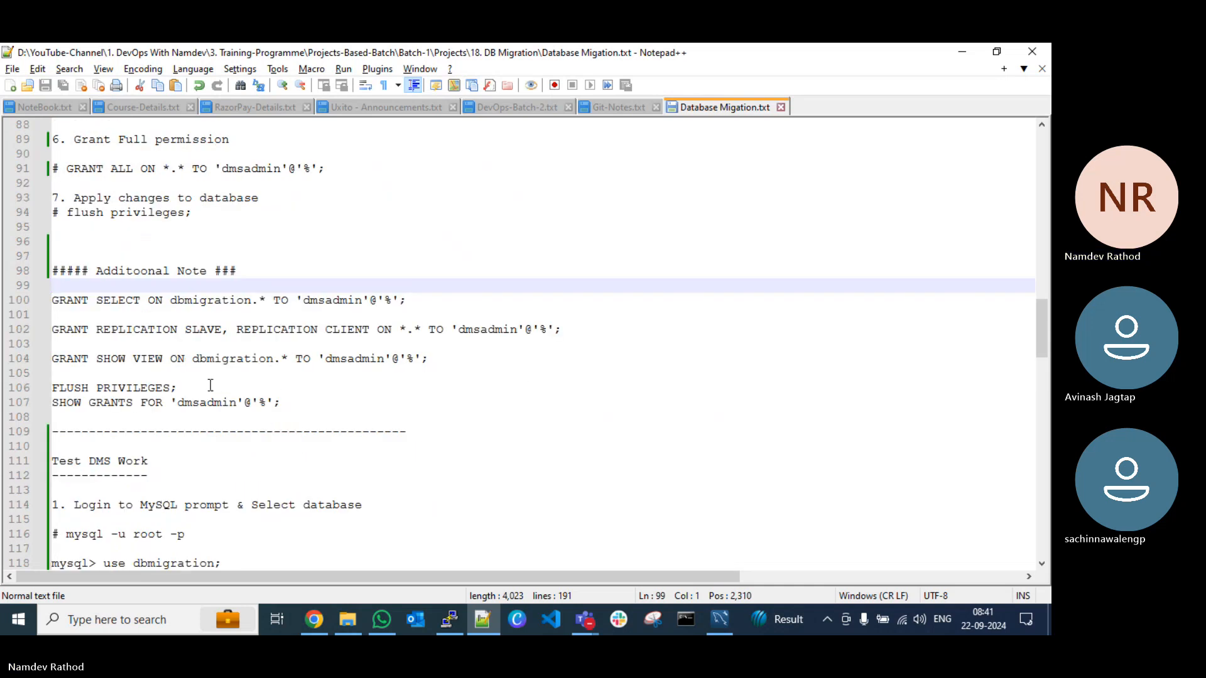
pyautogui.click(267, 275)
pyautogui.write('No')
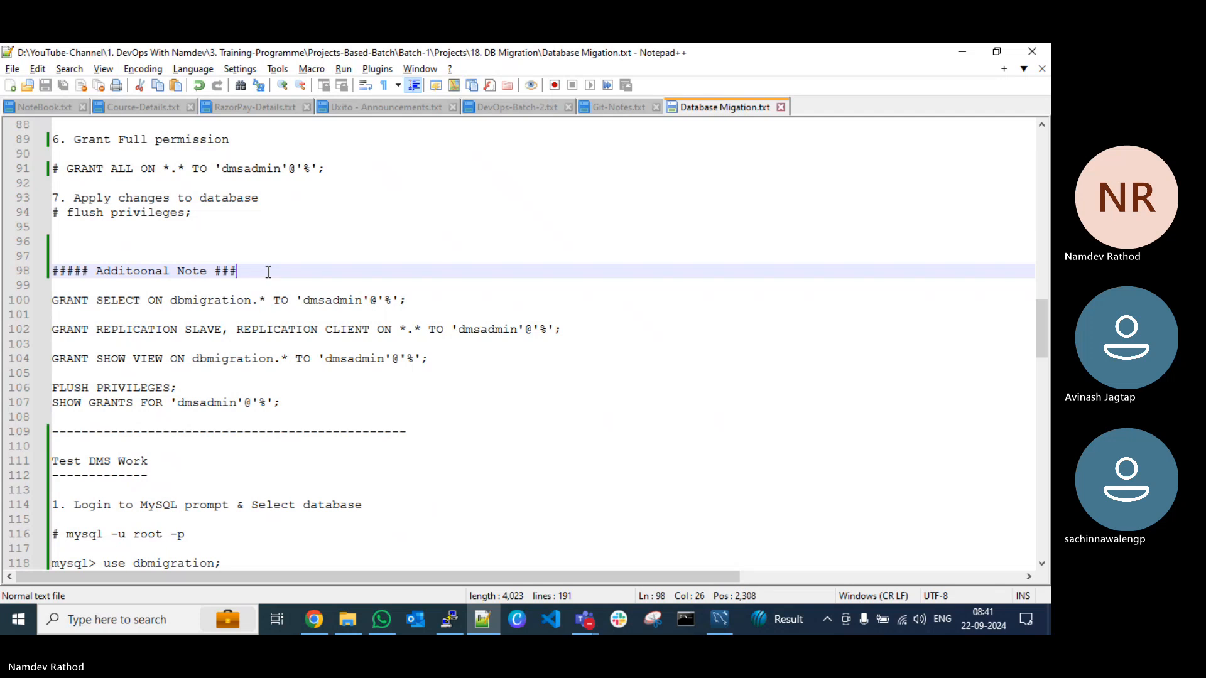
pyautogui.write(' Ne')
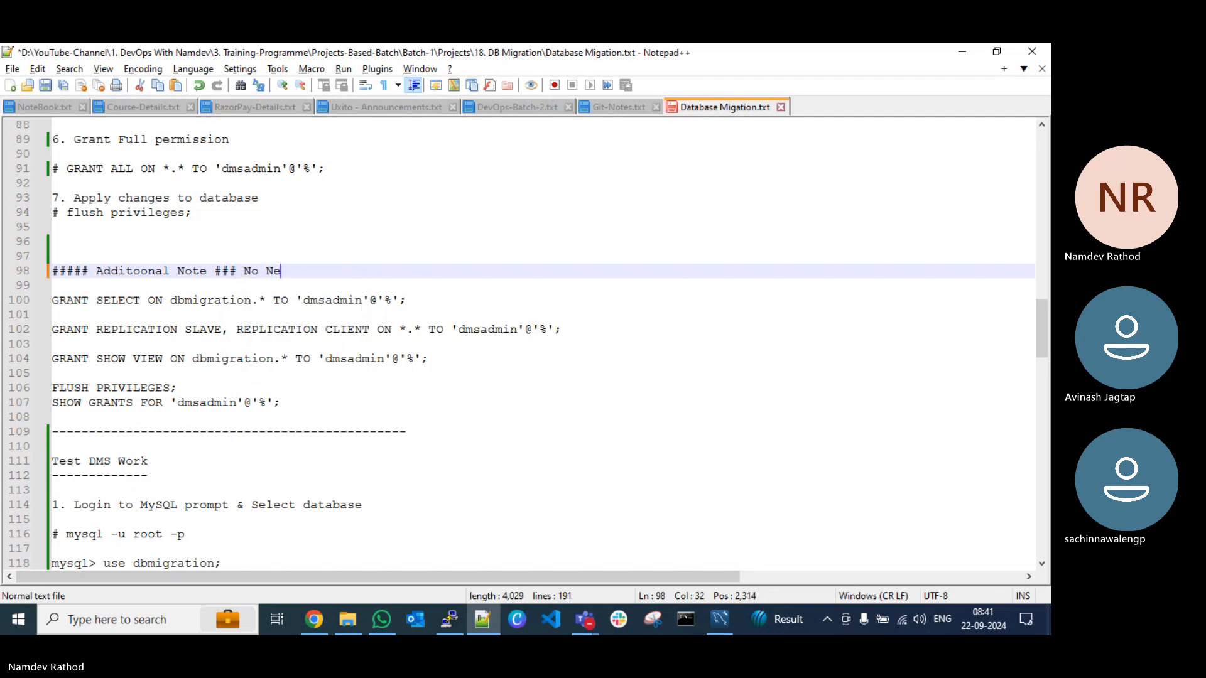
pyautogui.write('ed to follow')
pyautogui.hotkey('ctrl', 's')
pyautogui.scroll(-4, 383, 314)
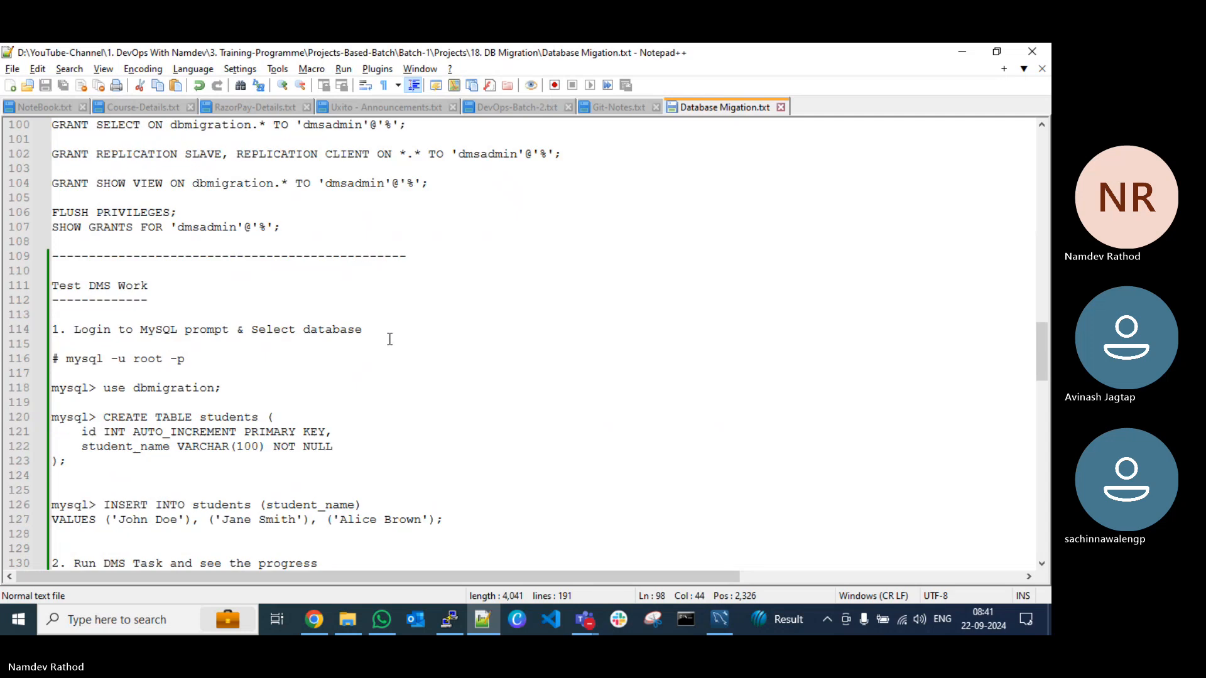
# Step: Switch to Chrome, refresh the EC2 instance list and check the status of demo-db-source and the RDS database demo-db-target
pyautogui.click(482, 622)
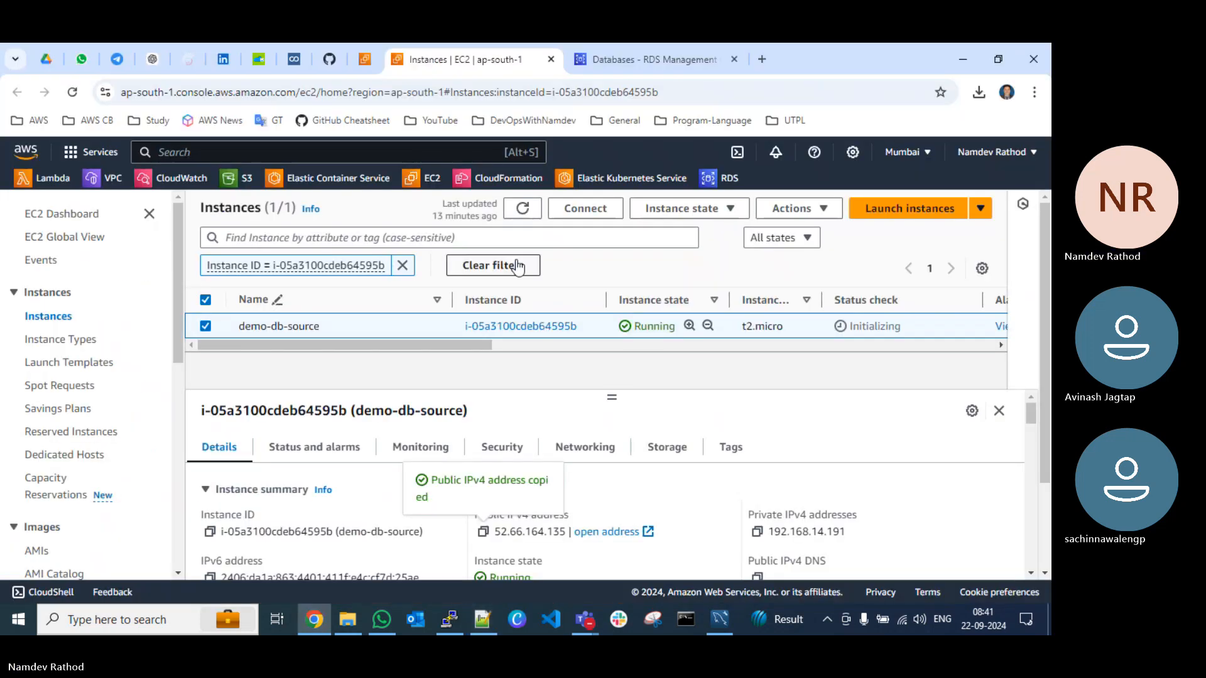
pyautogui.click(521, 209)
pyautogui.doubleClick(823, 56)
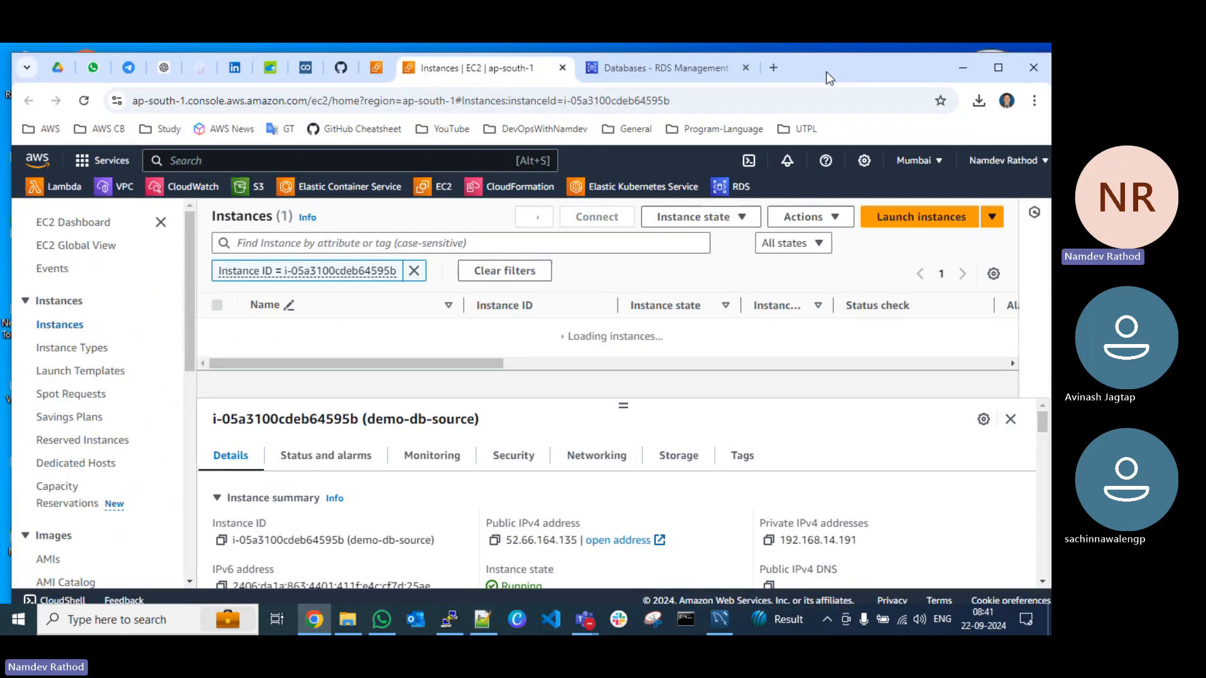
pyautogui.click(666, 92)
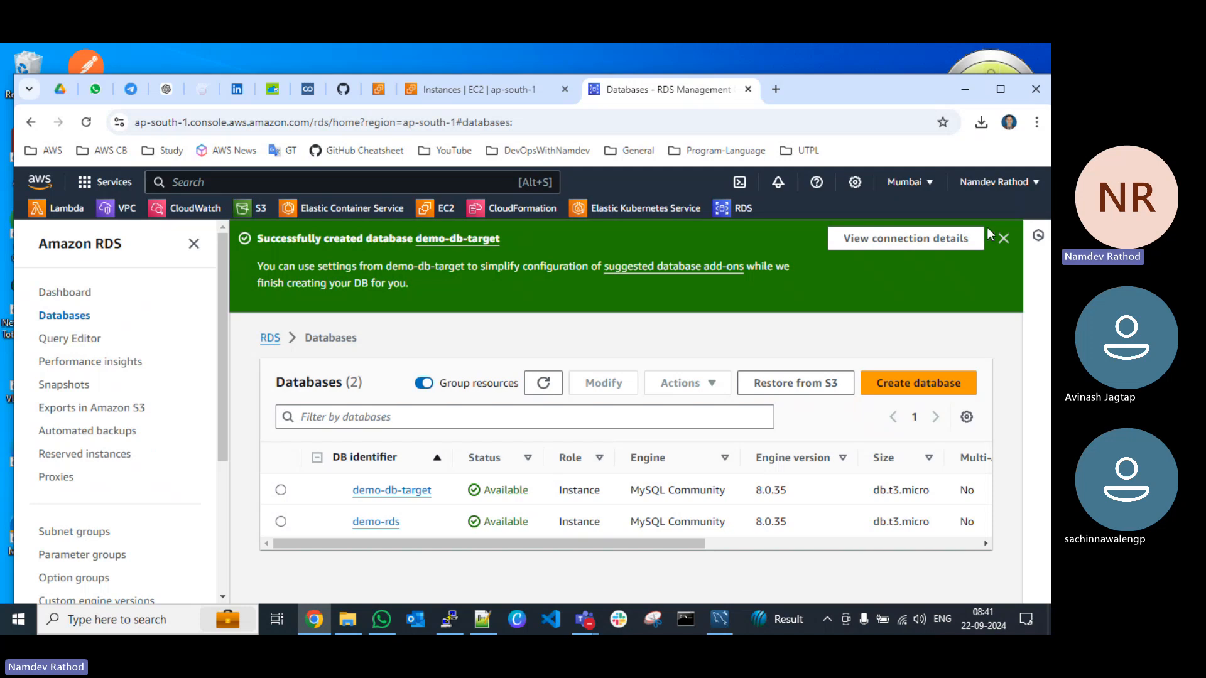
pyautogui.click(1003, 239)
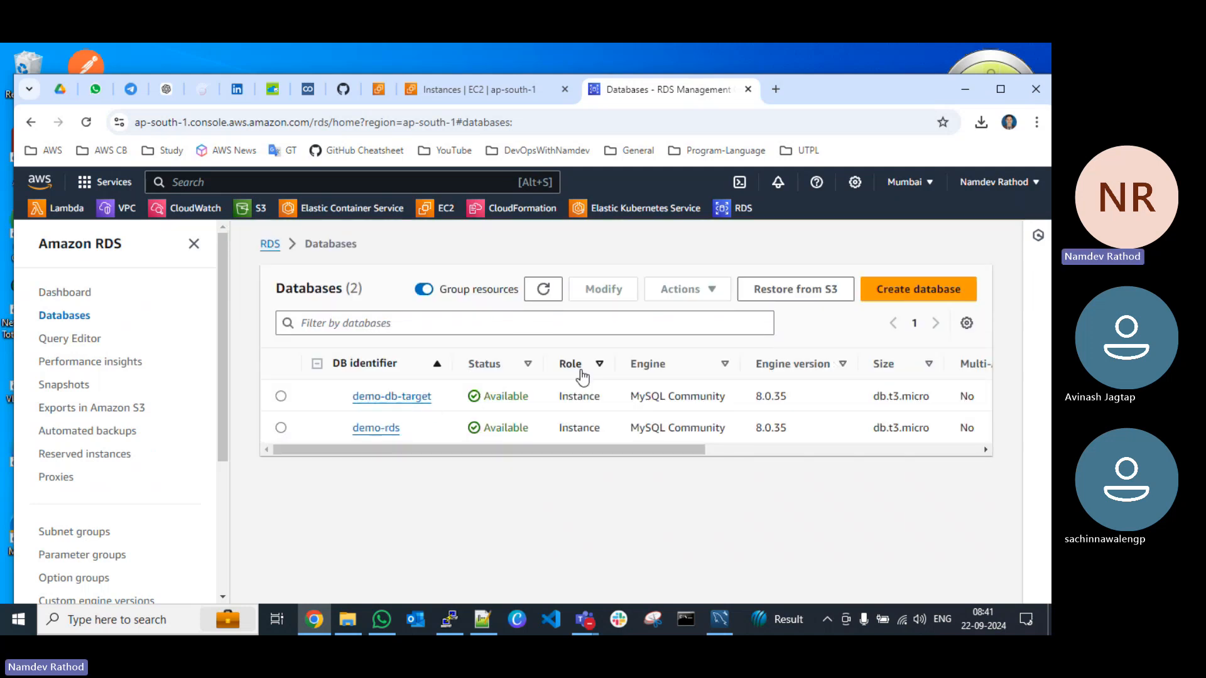
pyautogui.click(450, 98)
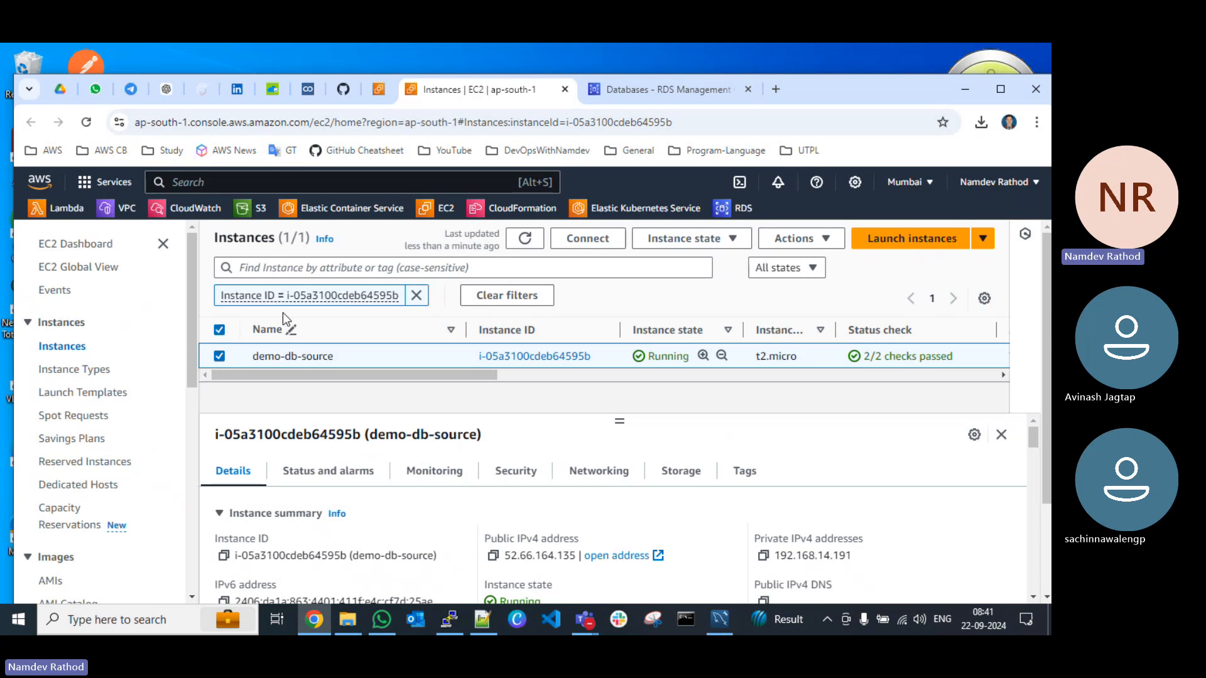
pyautogui.click(525, 239)
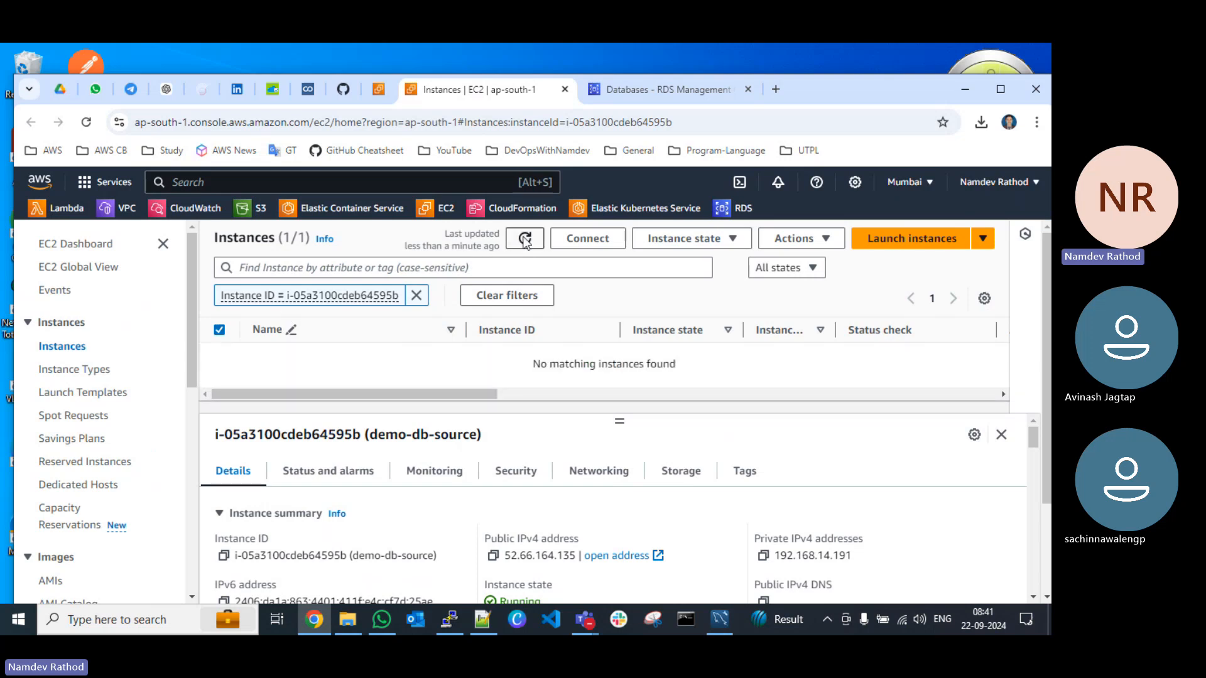
# Step: Search the AWS console for "dms", add Database Migration Service to the favourites and open it in a new browser tab
pyautogui.click(616, 92)
pyautogui.click(463, 187)
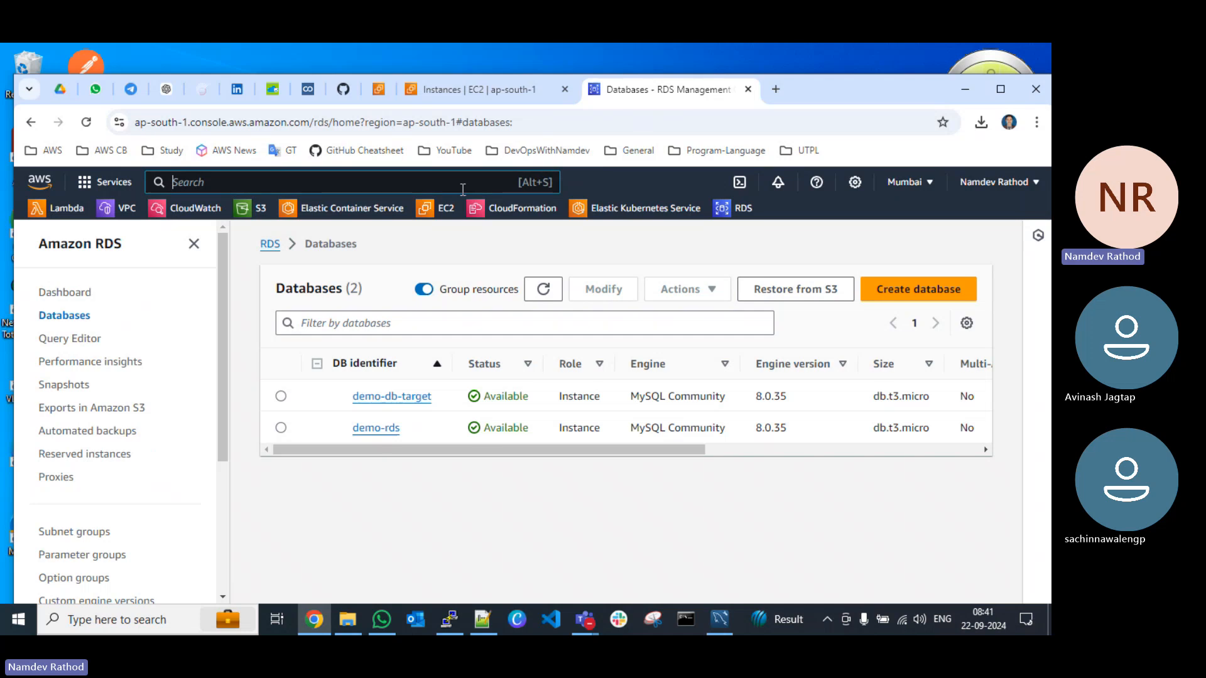
pyautogui.write('dms')
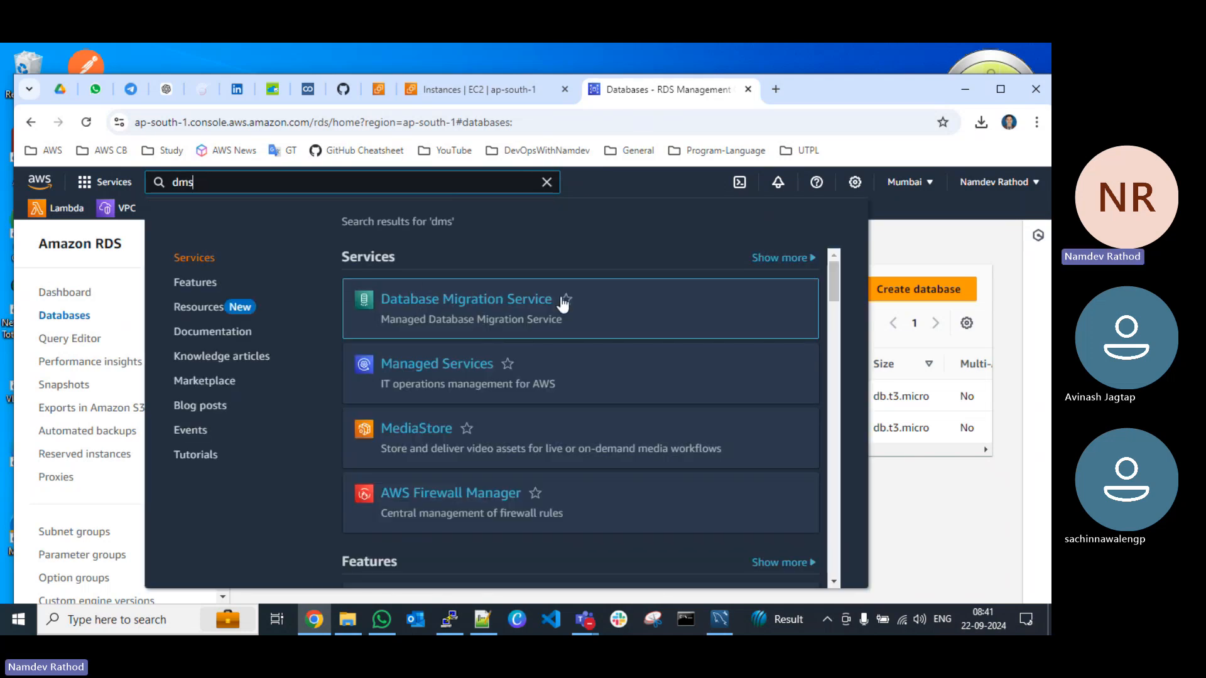
pyautogui.click(565, 300)
pyautogui.rightClick(485, 304)
pyautogui.click(503, 310)
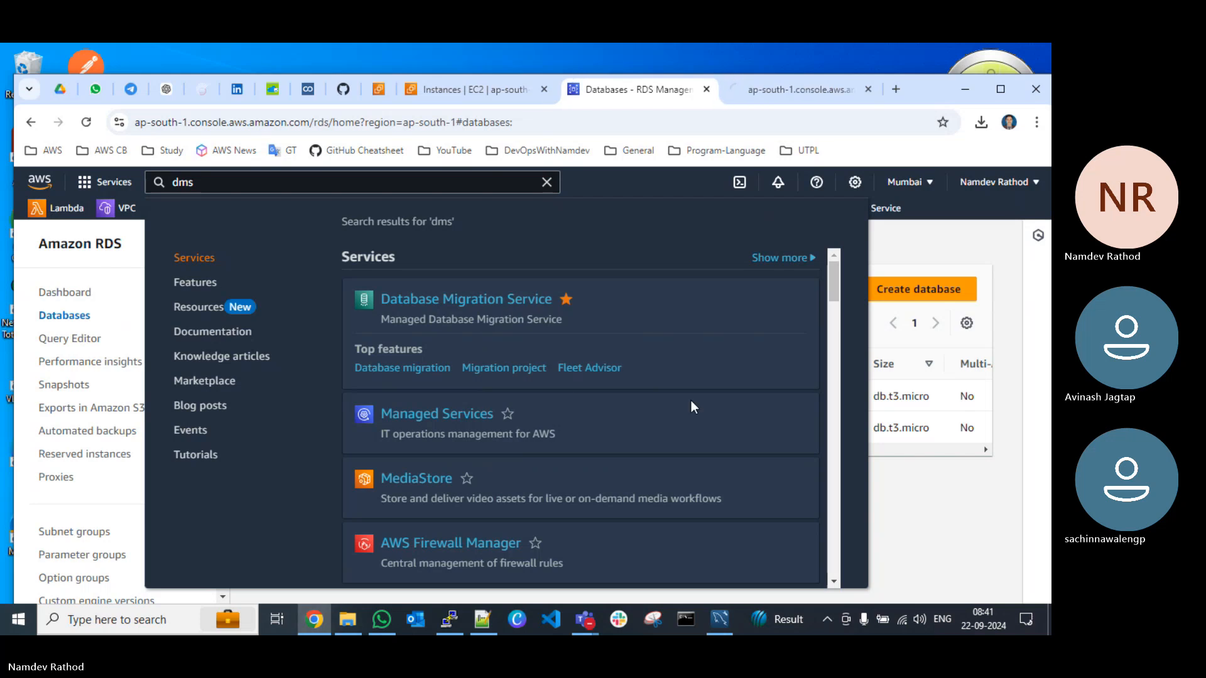
pyautogui.click(909, 496)
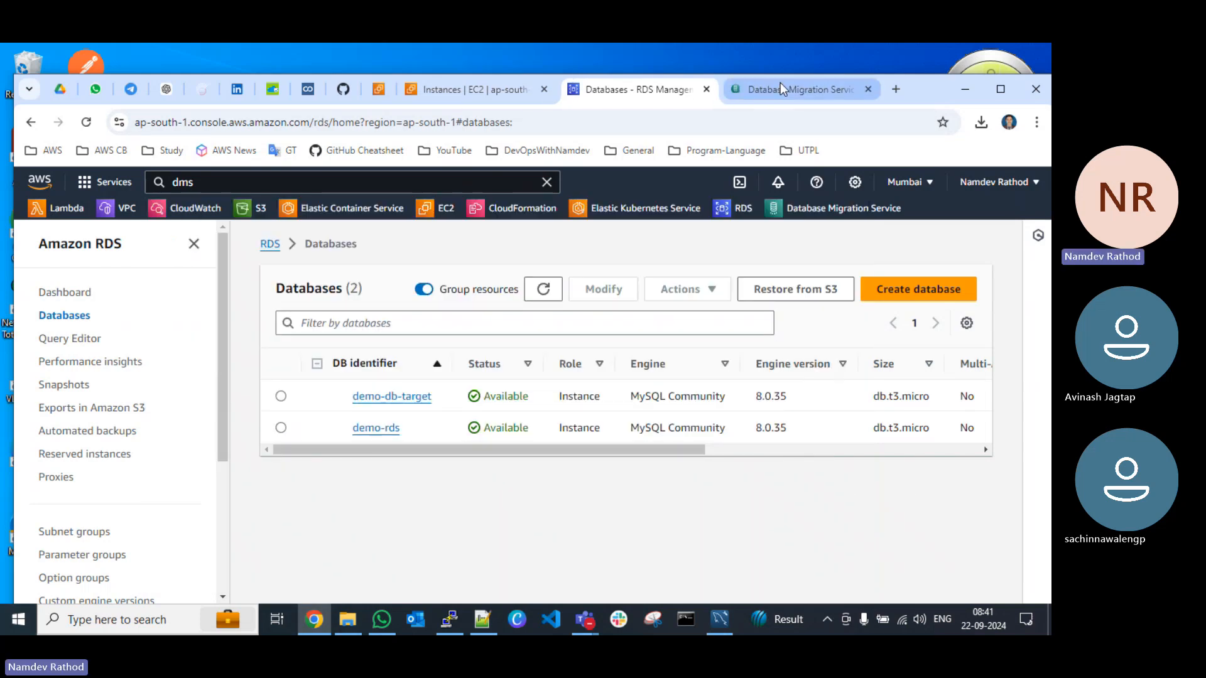
pyautogui.click(794, 90)
# Step: Review the Migrate data options in the AWS DMS navigation and compare them with the migration plan on the Teams whiteboard
pyautogui.moveTo(919, 91); pyautogui.dragTo(918, 67)
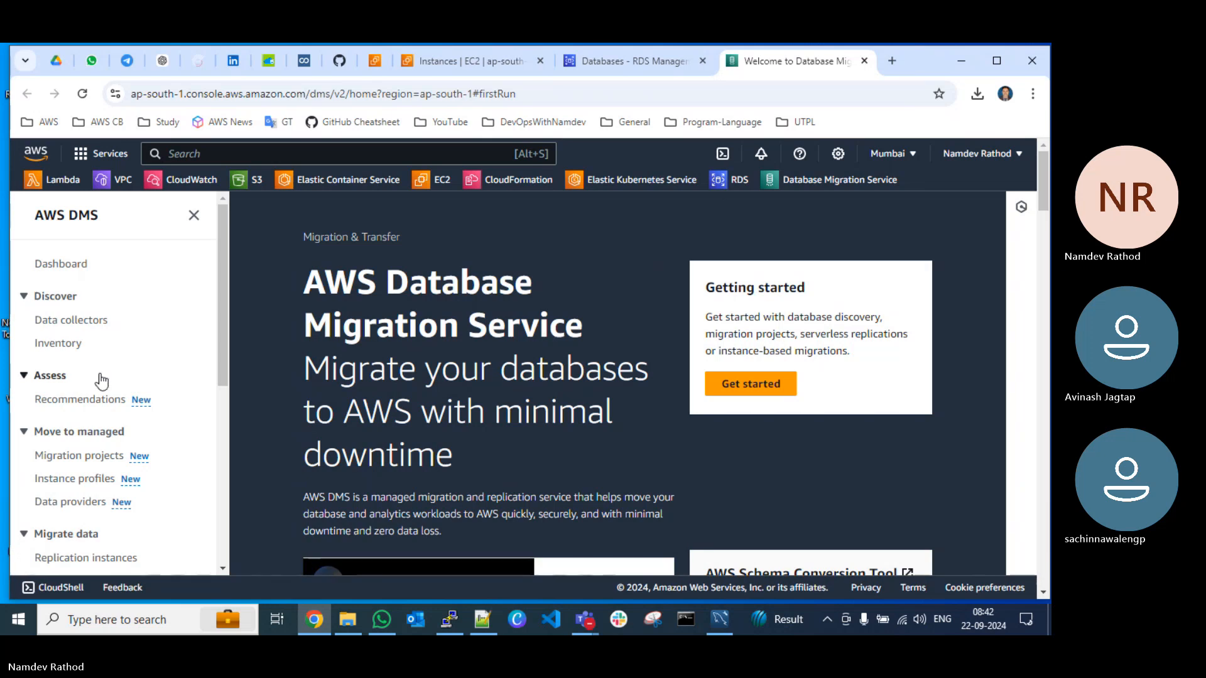
pyautogui.scroll(-5, 99, 386)
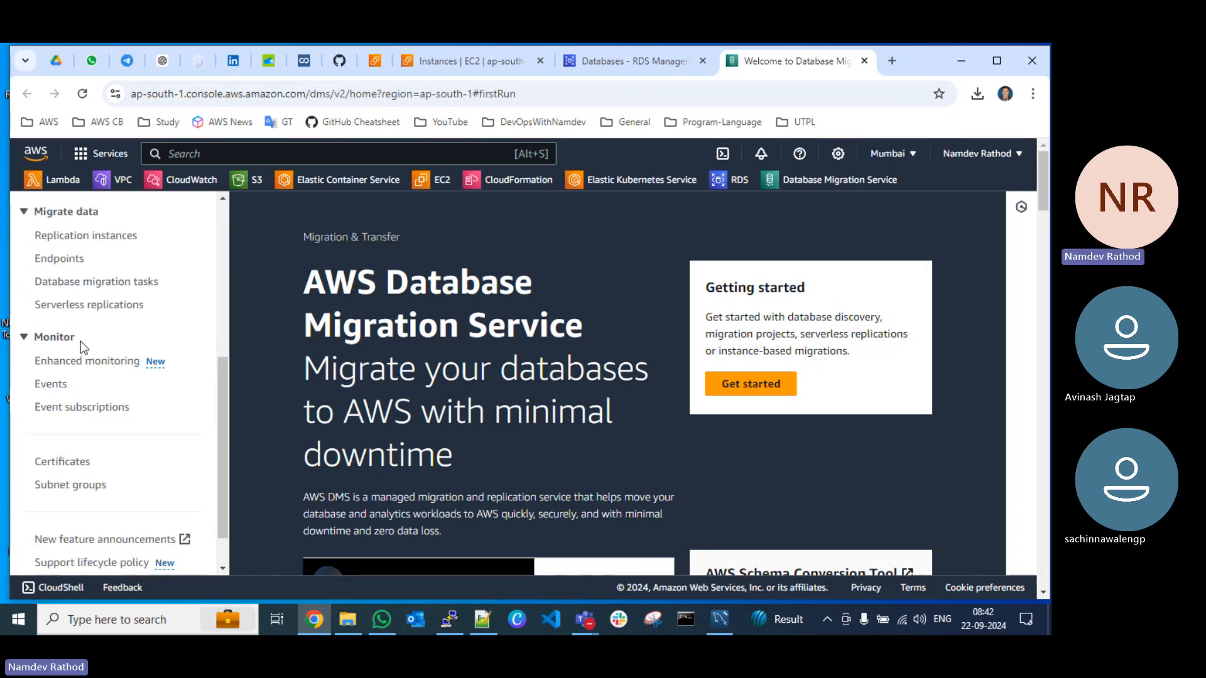
pyautogui.scroll(3, 80, 341)
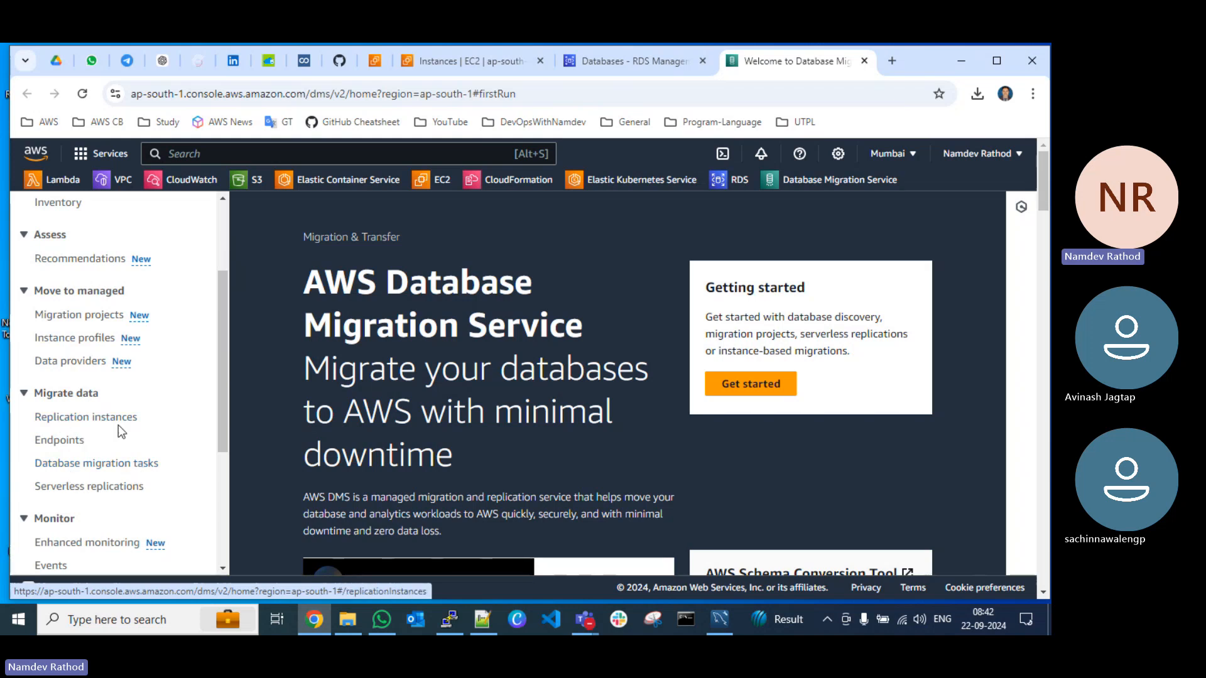
pyautogui.moveTo(585, 619)
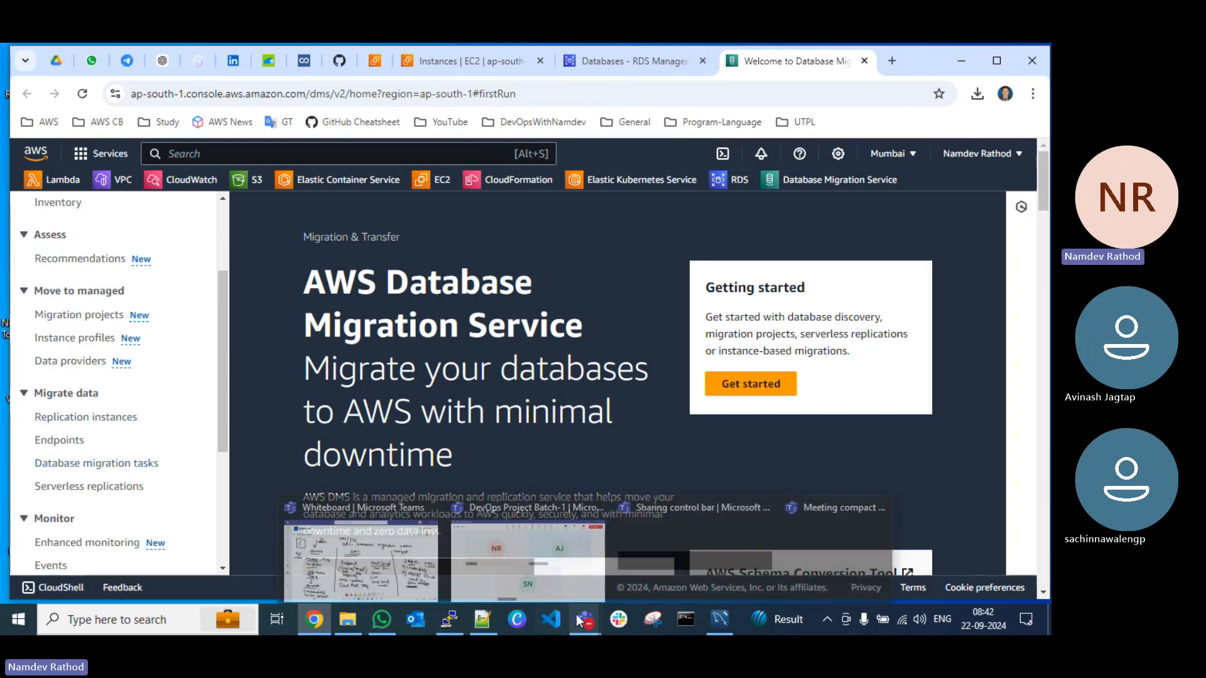
pyautogui.click(364, 565)
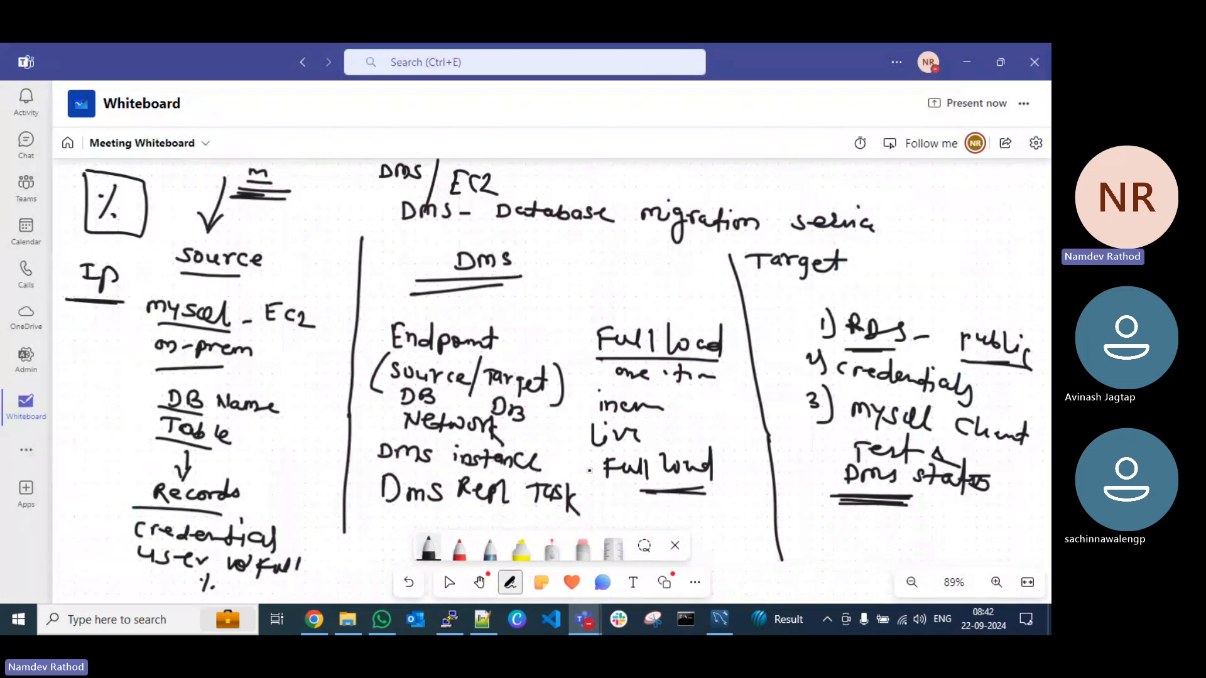
pyautogui.click(967, 65)
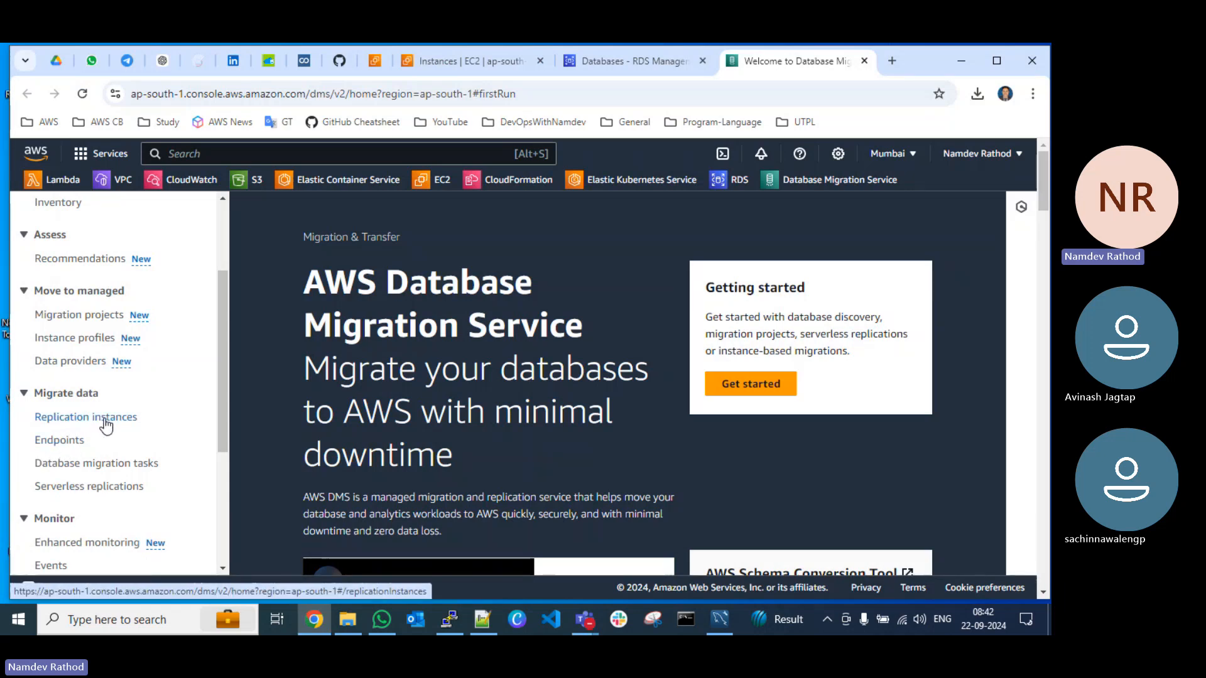
# Step: Open the DMS replication instances list, dismiss the DMS Serverless notice and refresh the list
pyautogui.click(76, 419)
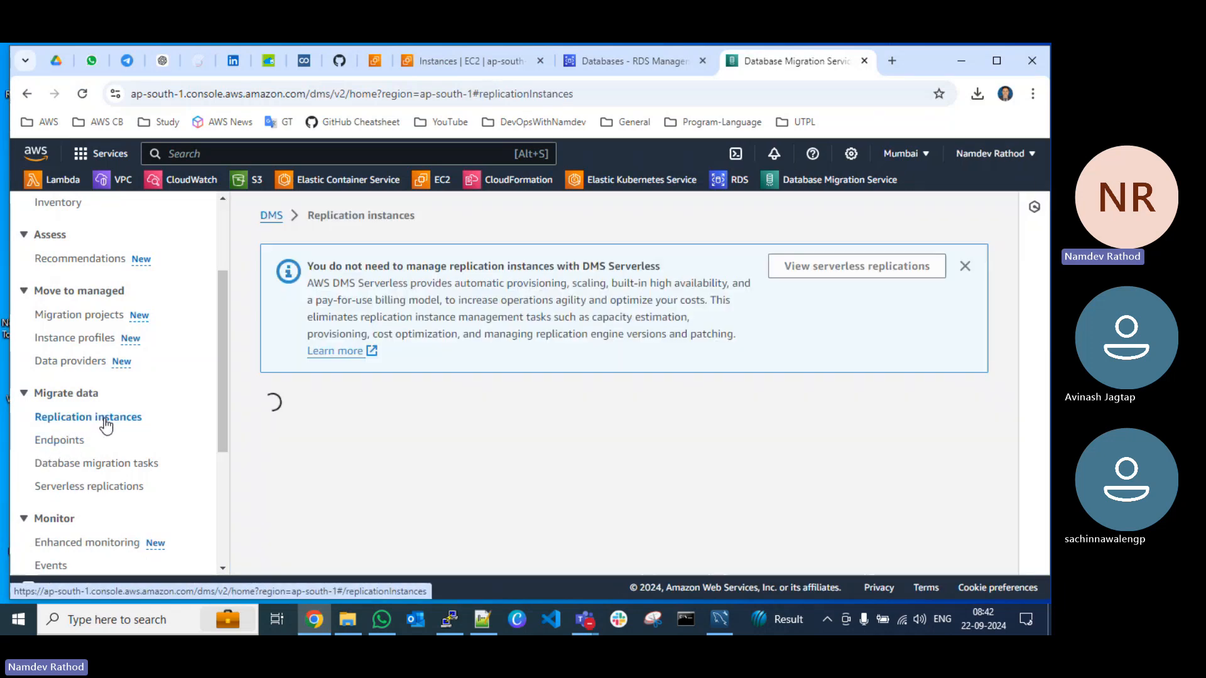
pyautogui.click(965, 266)
pyautogui.click(678, 270)
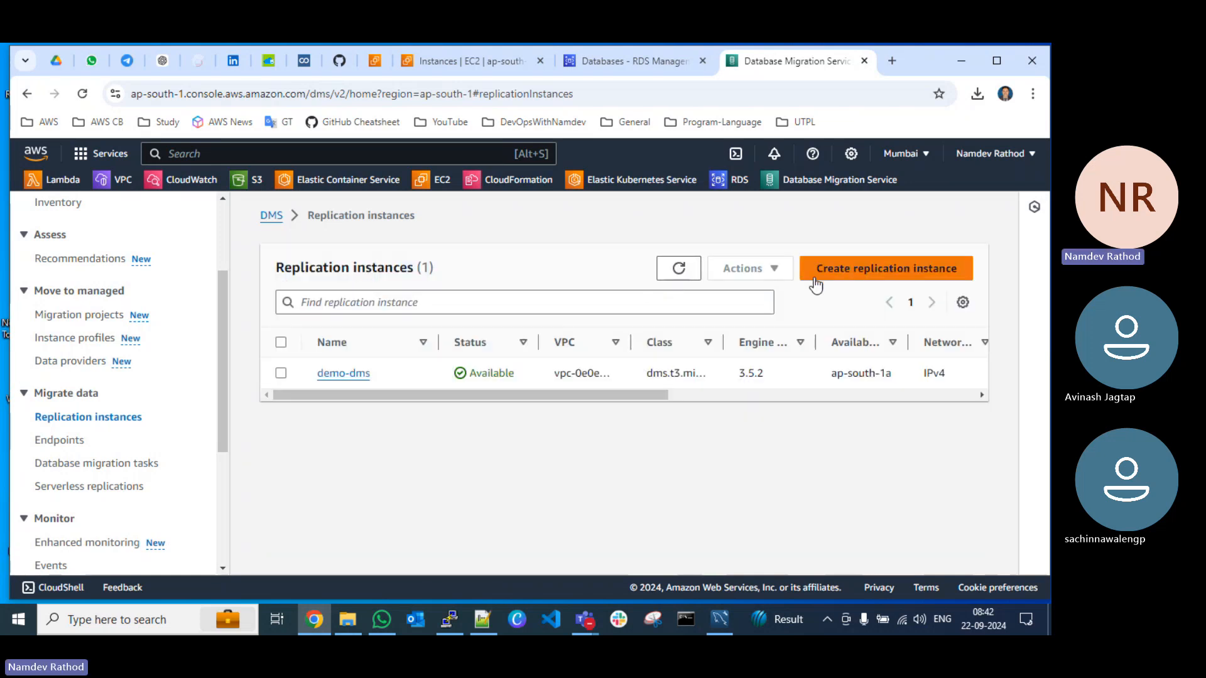
# Step: Start creating a replication instance and name it demo-db-replica
pyautogui.click(848, 270)
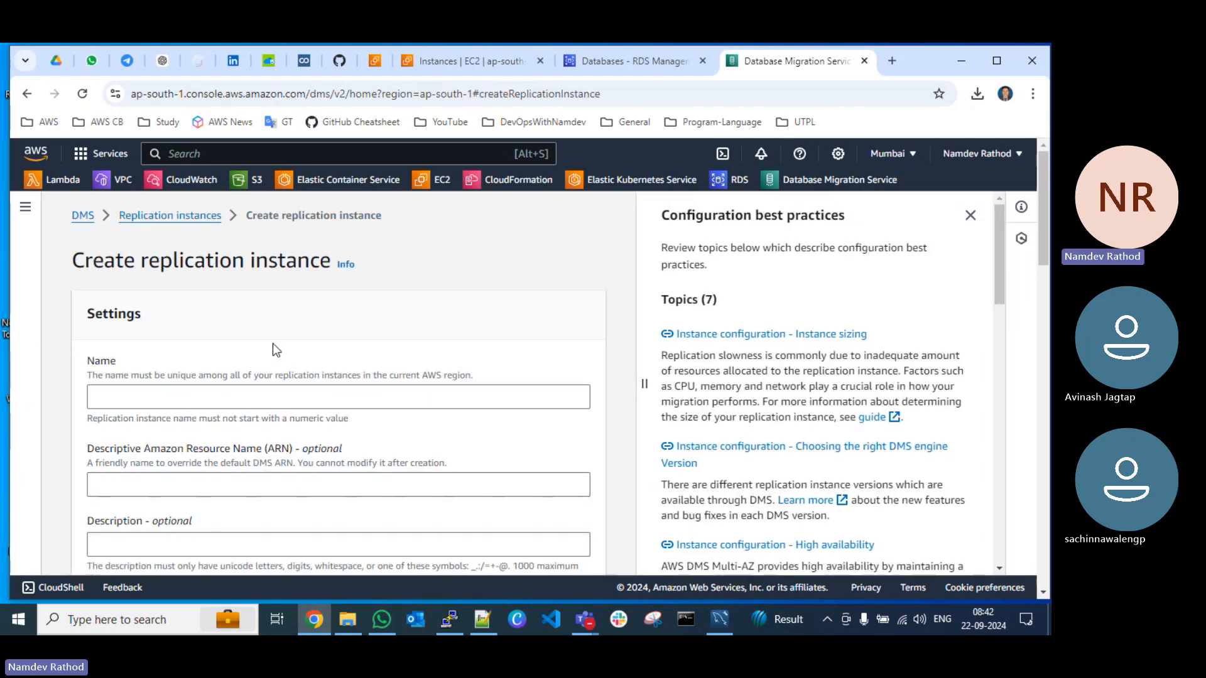
pyautogui.click(247, 395)
pyautogui.write('d')
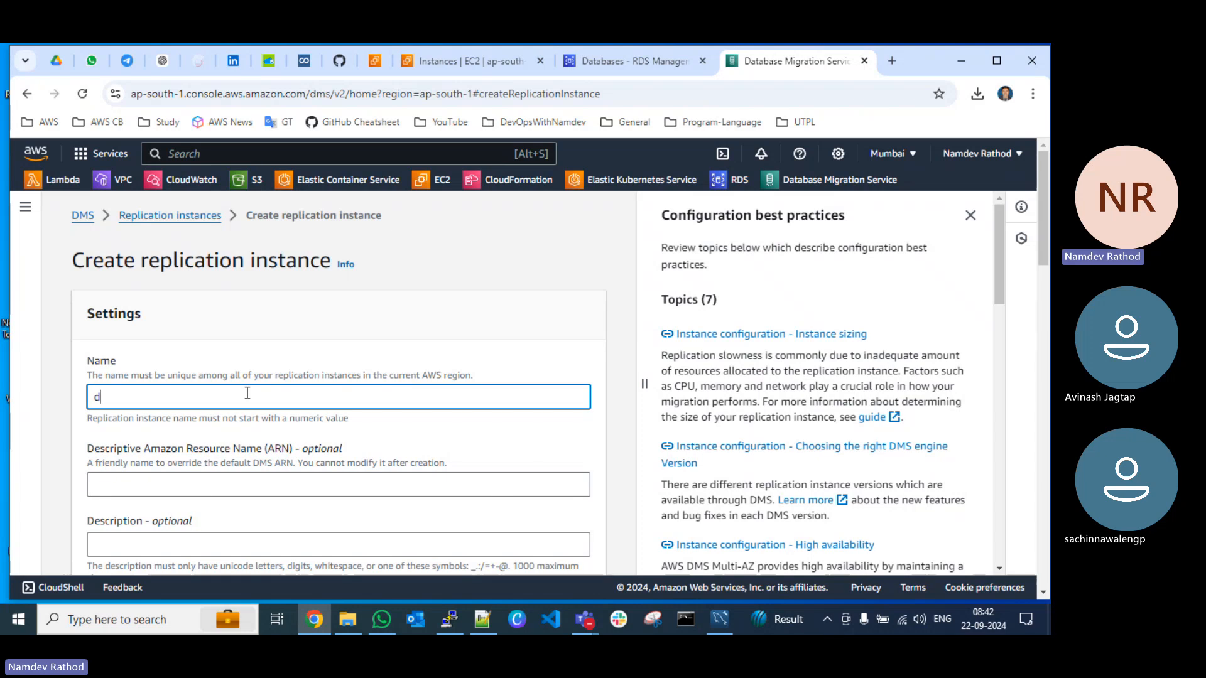
pyautogui.write('emo-db-re')
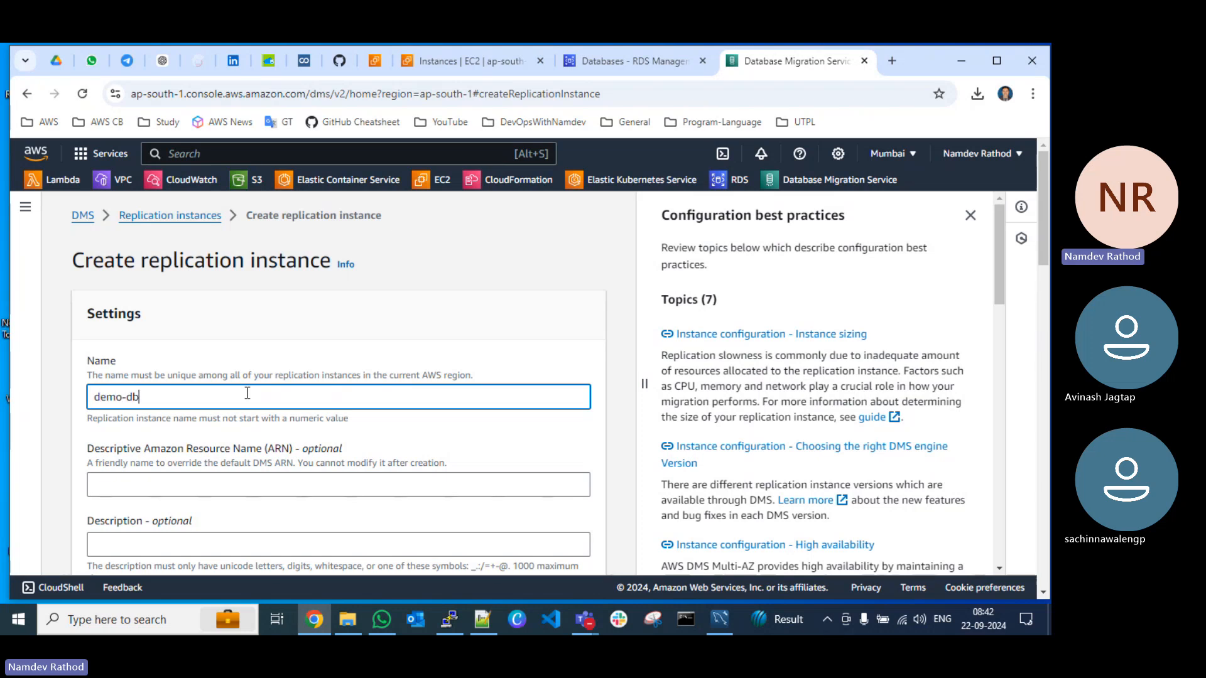
pyautogui.write('ca')
# Step: Set the replication instance class to dms.t3.micro in the instance configuration
pyautogui.scroll(-2, 248, 393)
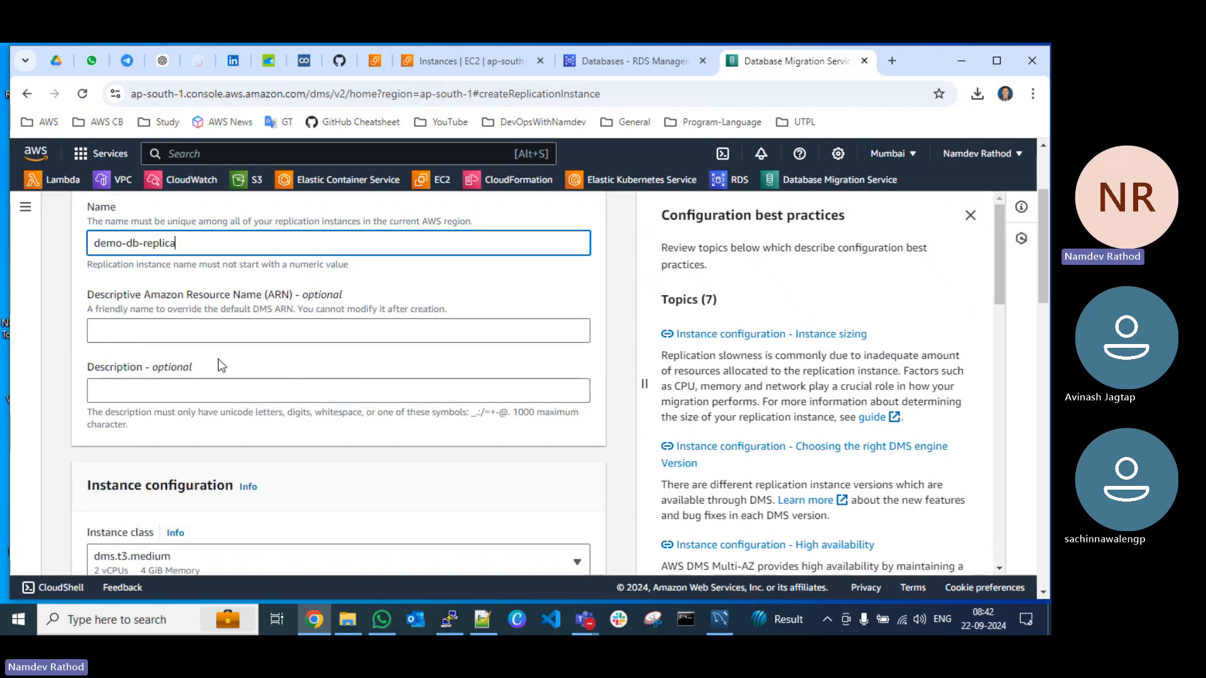
pyautogui.scroll(-4, 217, 359)
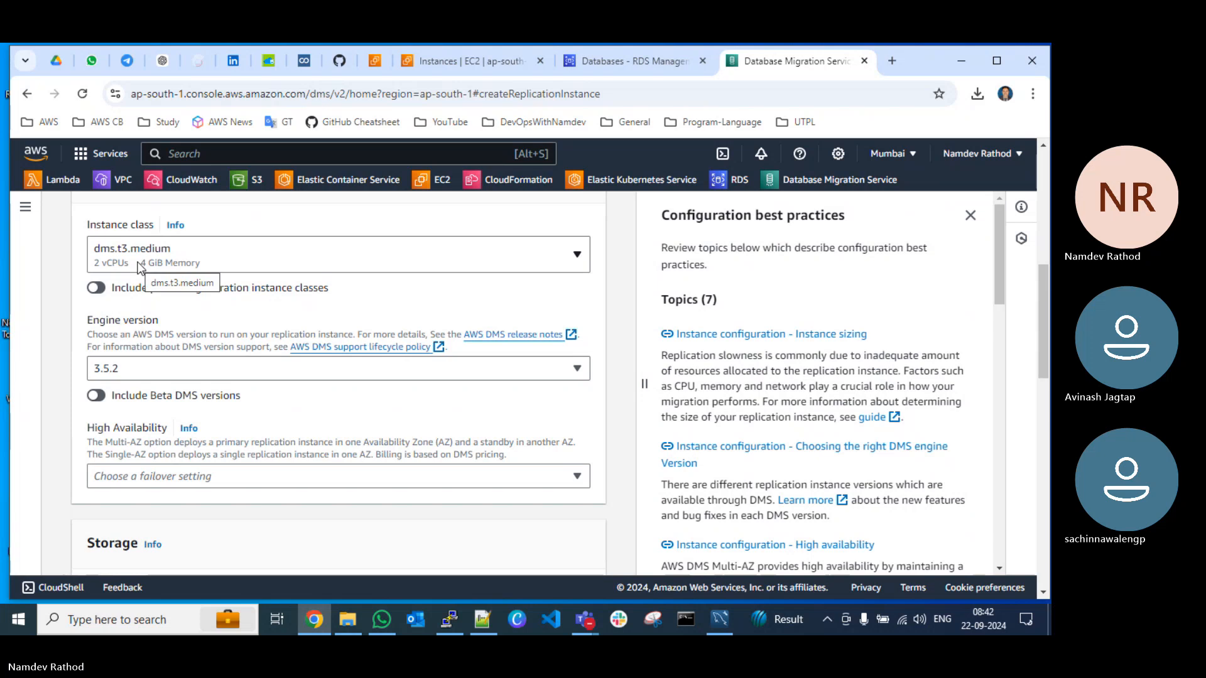
pyautogui.click(141, 267)
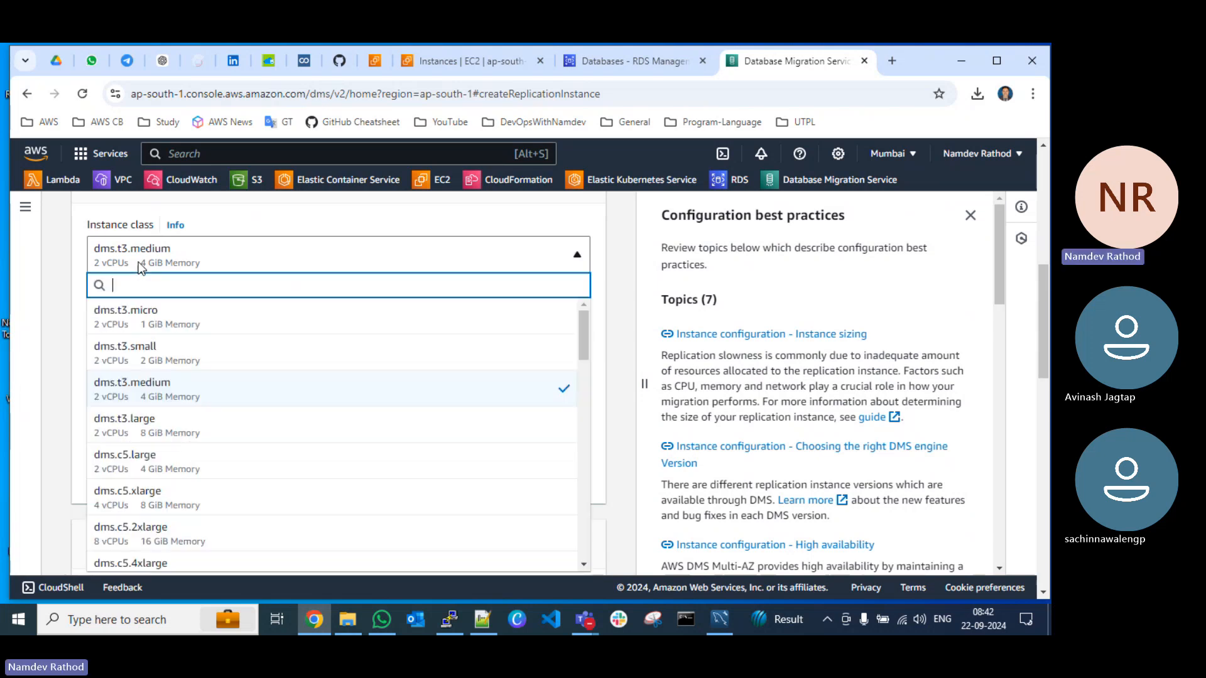
pyautogui.click(143, 323)
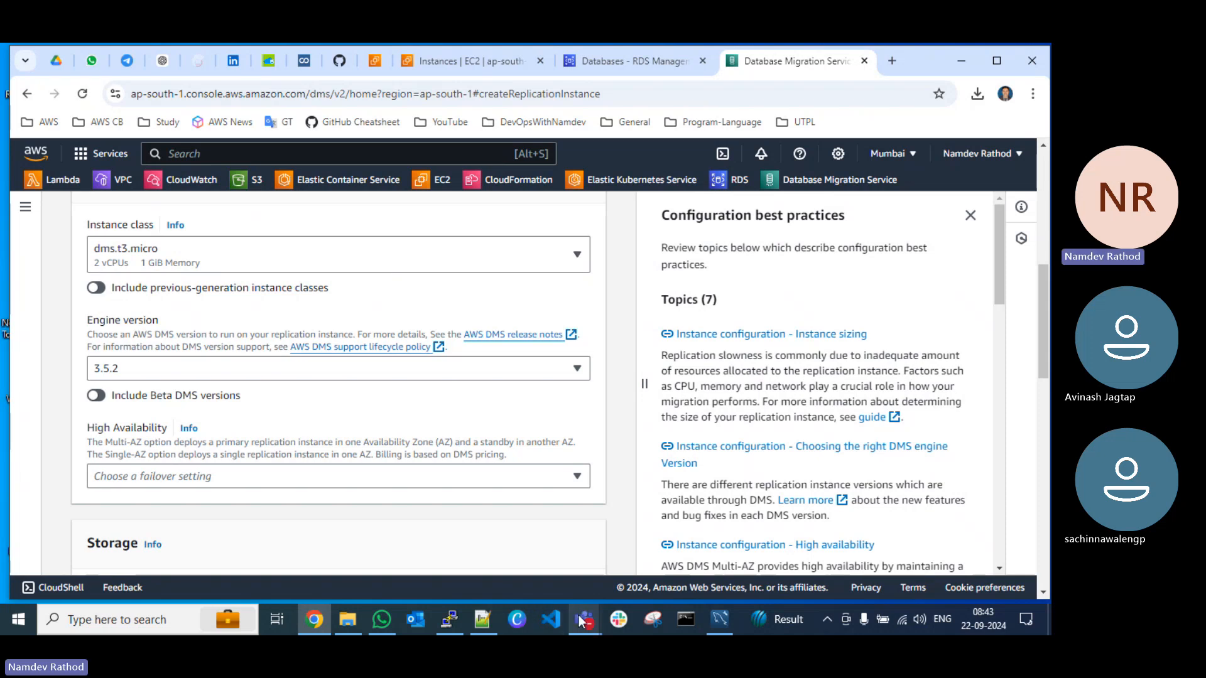
# Step: Switch to the Teams whiteboard, review the DMS part of the migration plan and return to the replication instance form
pyautogui.moveTo(580, 621)
pyautogui.click(421, 553)
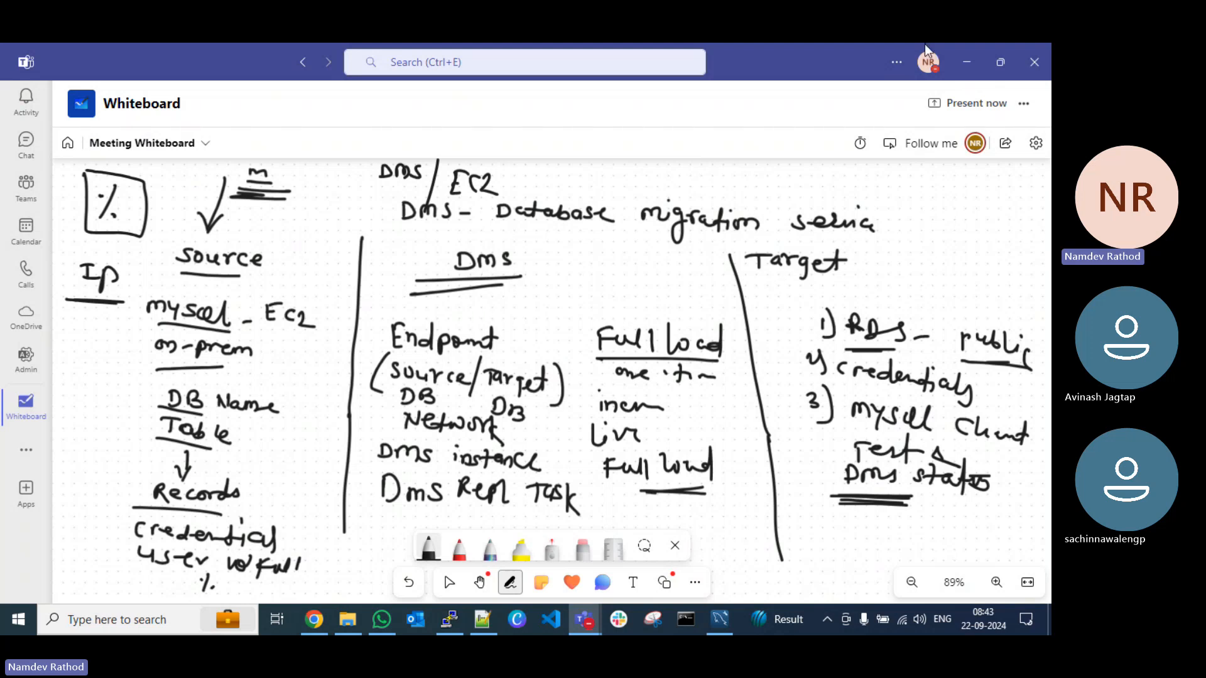
pyautogui.click(969, 67)
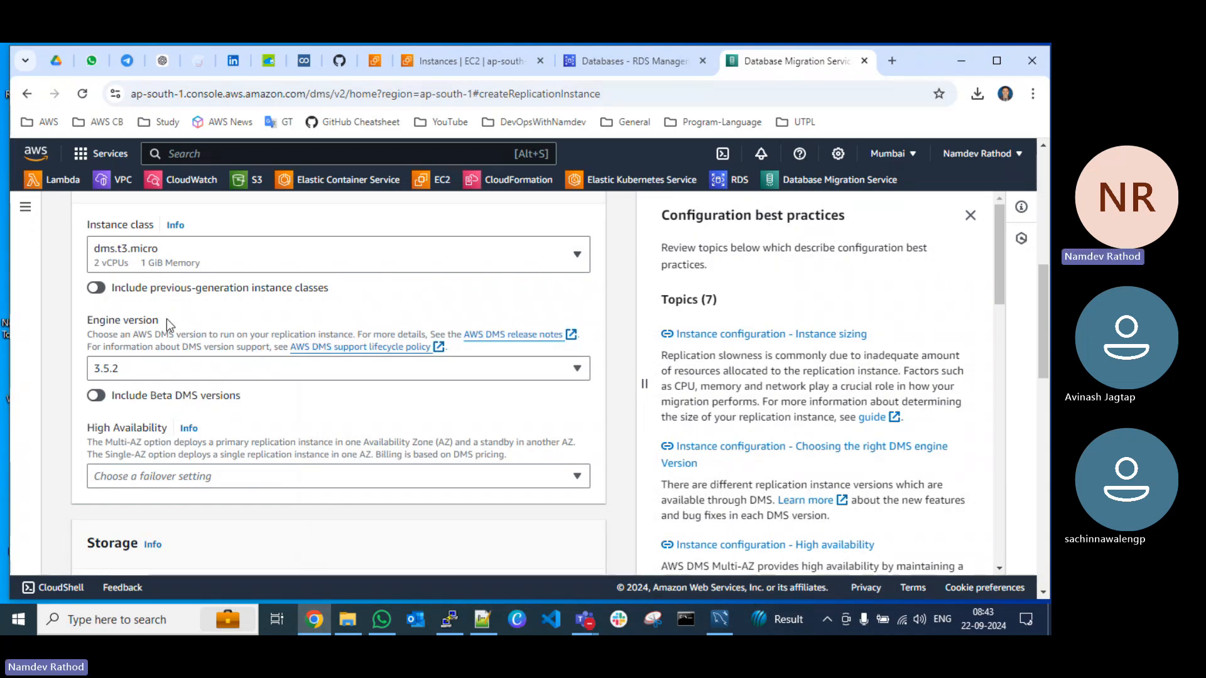
# Step: Set the replication instance's High Availability to Dev or test workload (Single-AZ)
pyautogui.scroll(3, 167, 319)
pyautogui.scroll(-3, 201, 383)
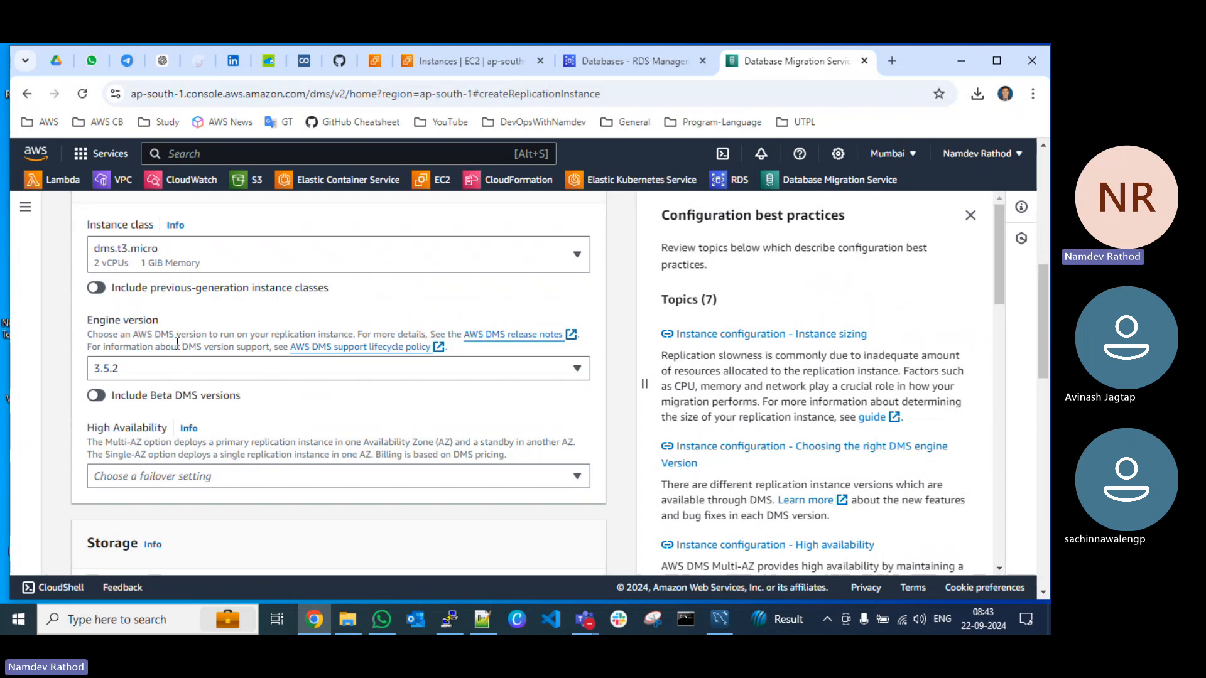
pyautogui.scroll(-2, 171, 351)
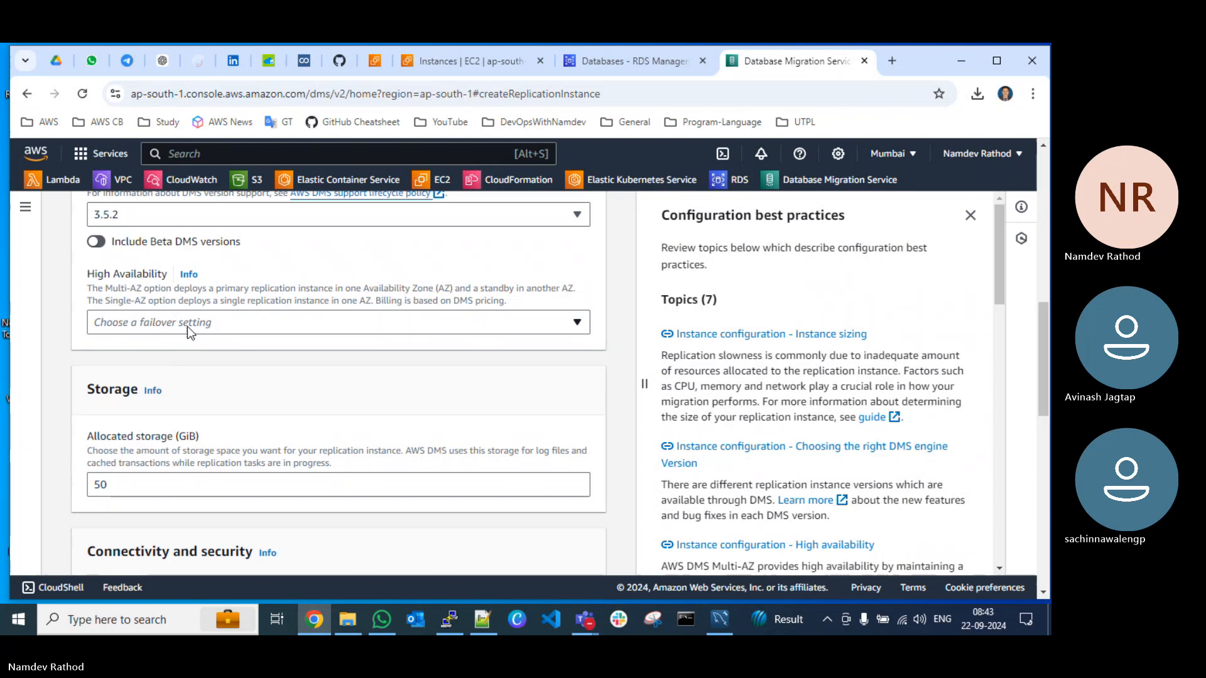
pyautogui.click(187, 325)
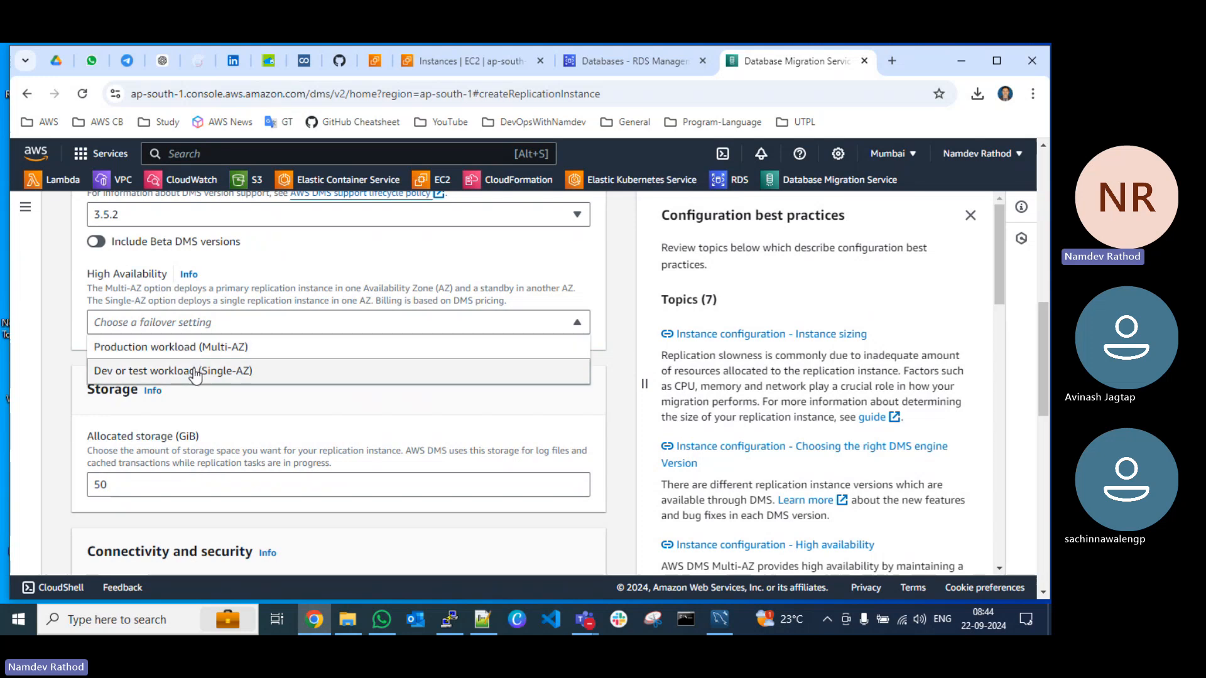
pyautogui.click(198, 372)
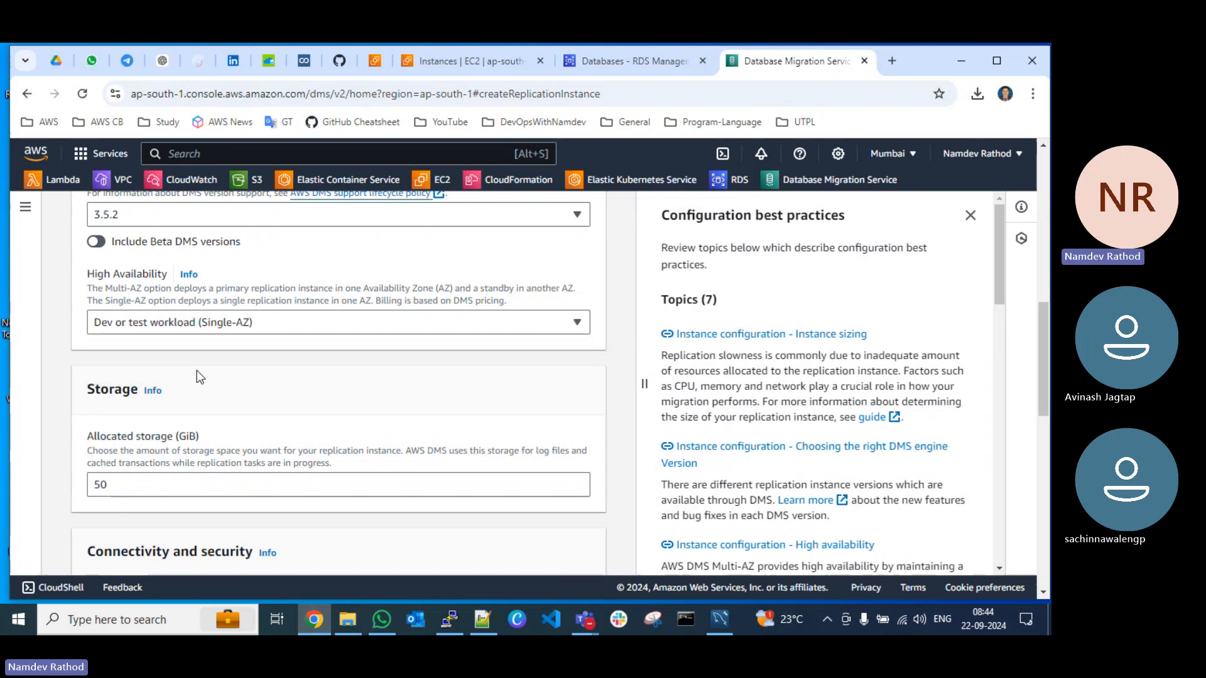
# Step: Set the replication instance's virtual private cloud to ND-VPC, leaving allocated storage and network type at their defaults
pyautogui.scroll(-3, 364, 418)
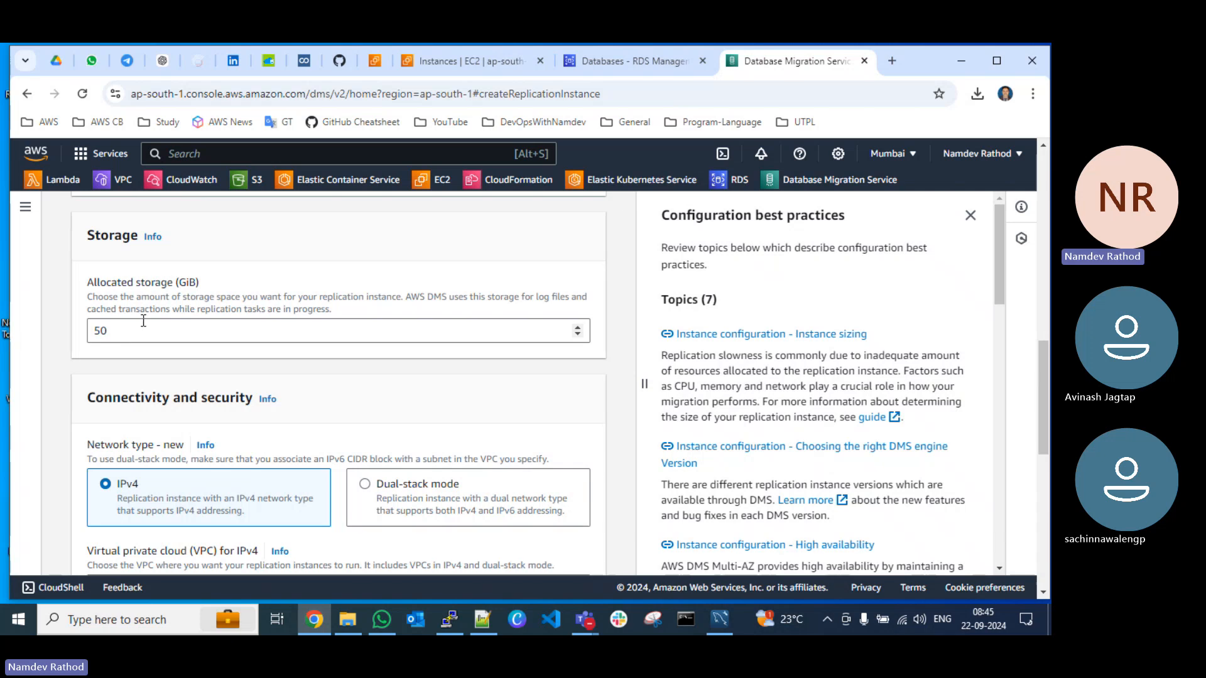
pyautogui.scroll(-5, 142, 318)
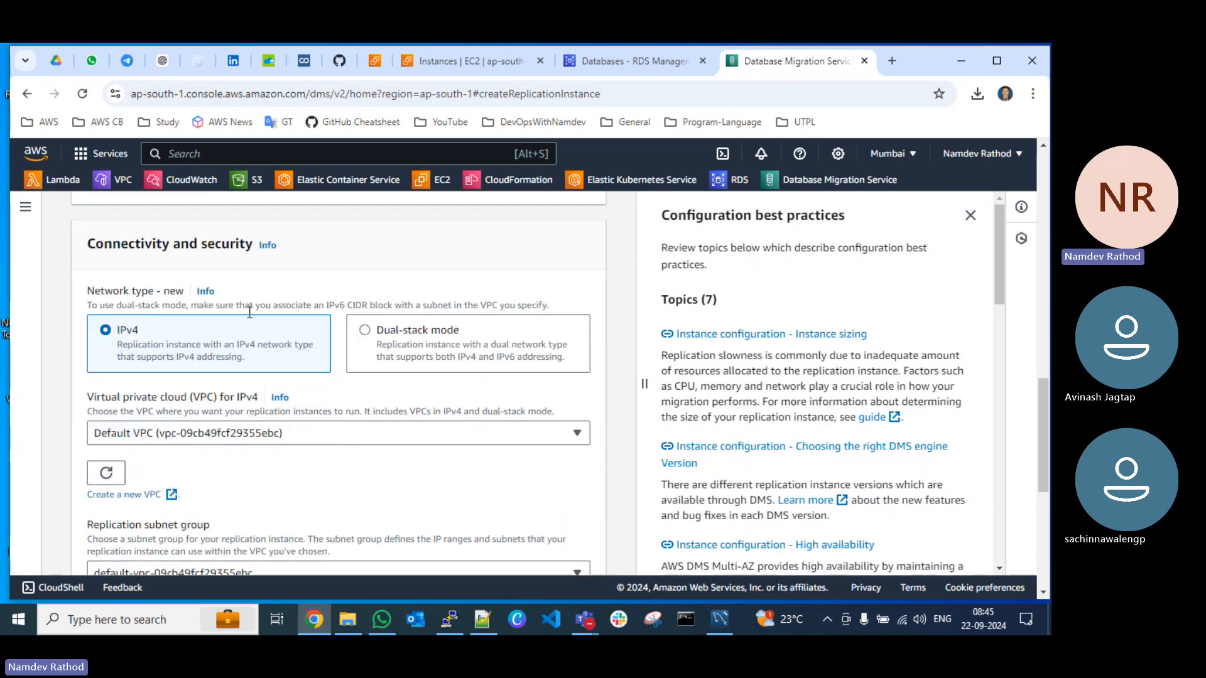
pyautogui.click(277, 283)
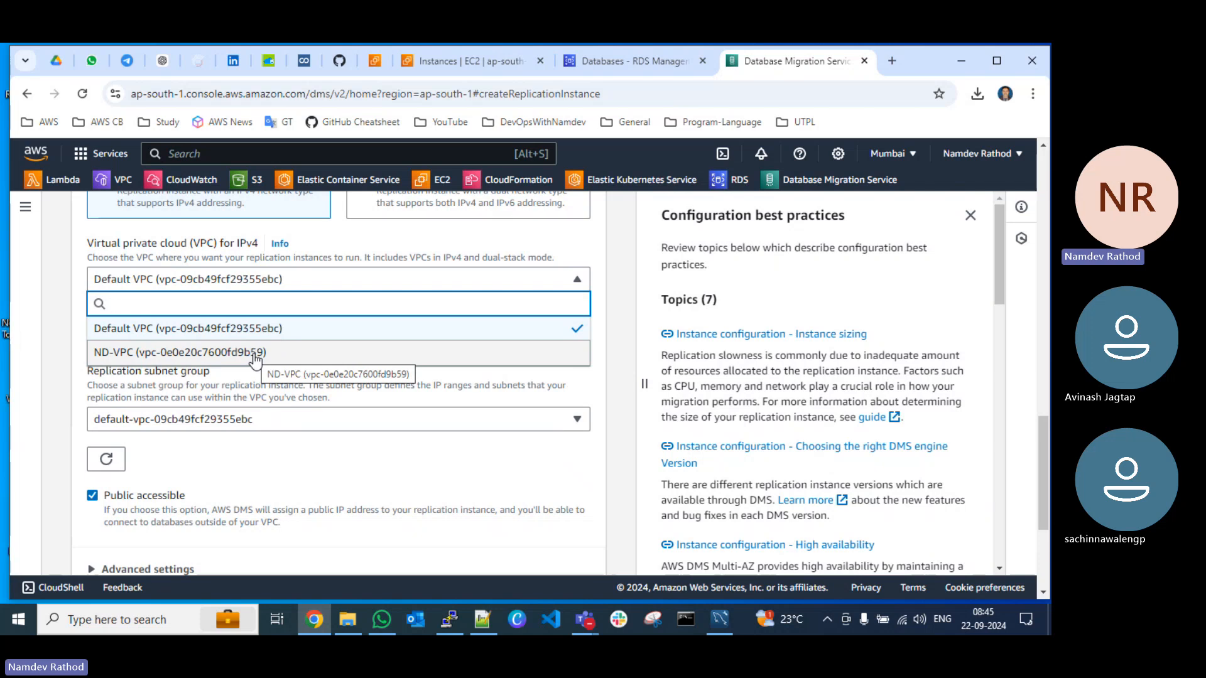
pyautogui.click(139, 353)
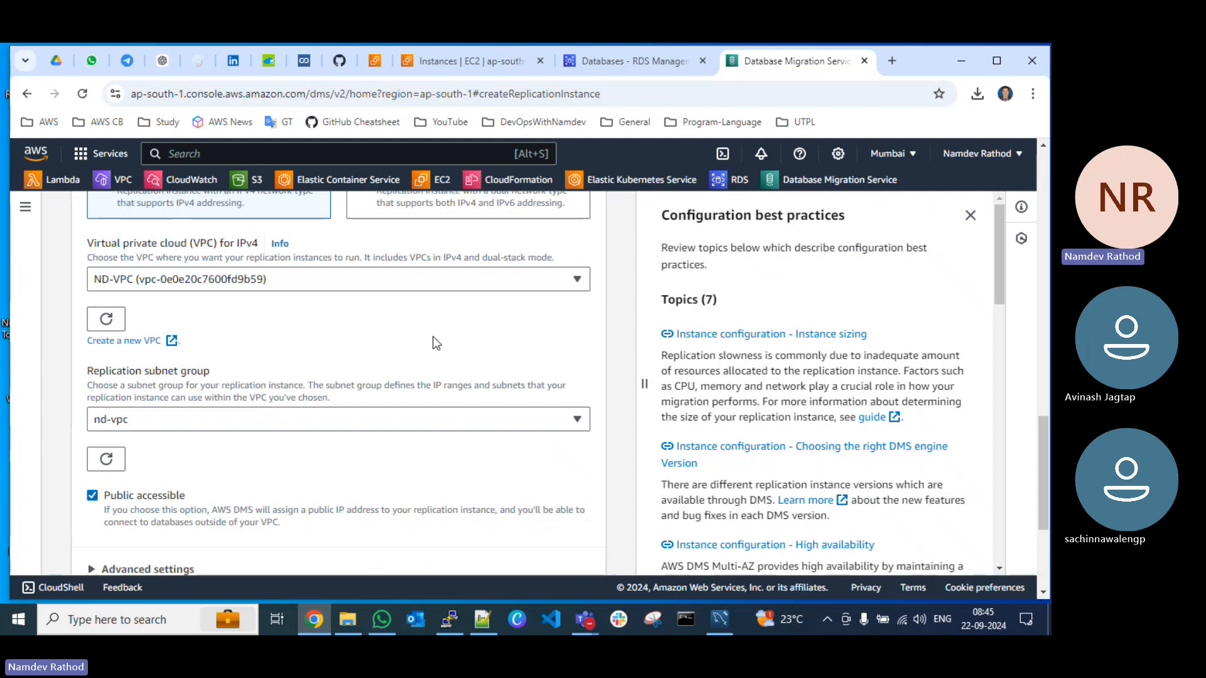
# Step: In the advanced connectivity settings, replace the default VPC security group with the EC2 security group described as "For Website"
pyautogui.scroll(-1, 355, 386)
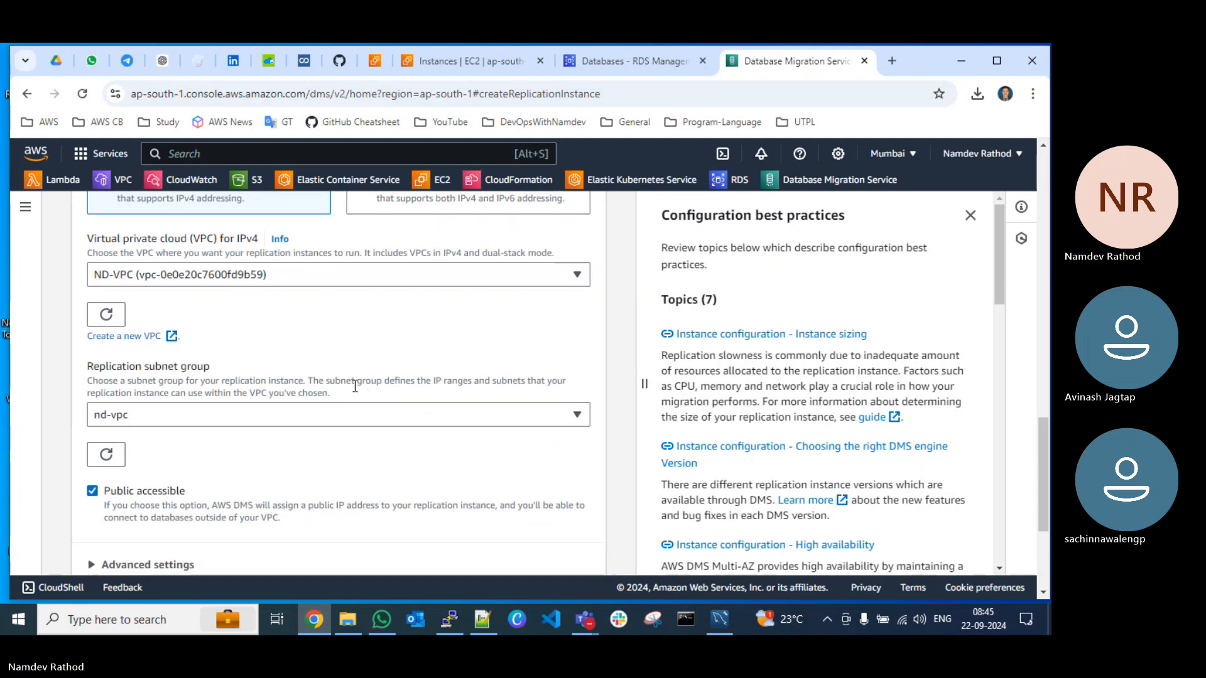
pyautogui.scroll(-3, 354, 387)
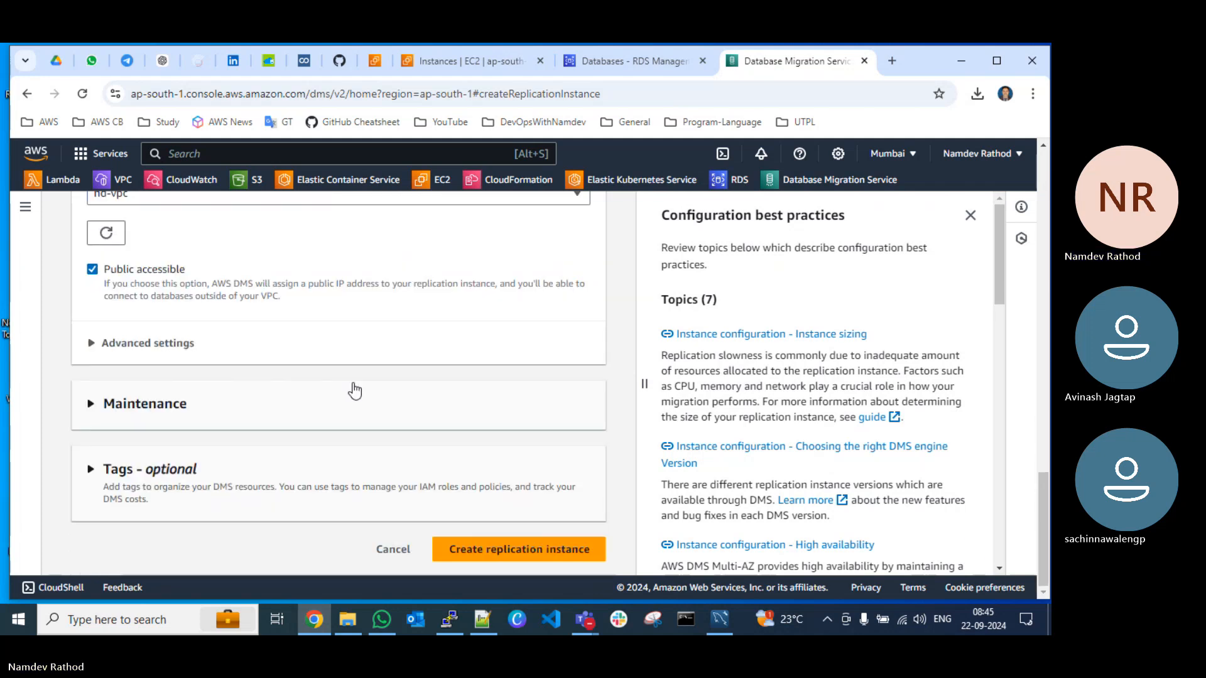
pyautogui.click(135, 343)
pyautogui.scroll(-2, 146, 310)
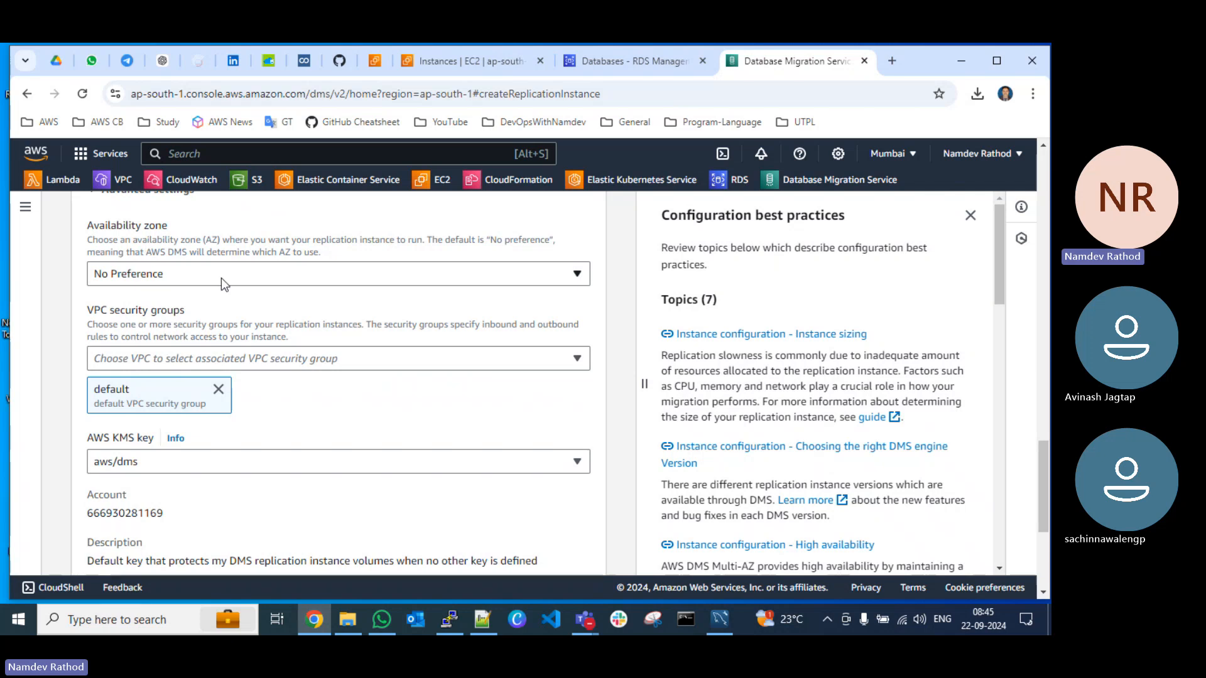
pyautogui.click(218, 389)
pyautogui.click(232, 356)
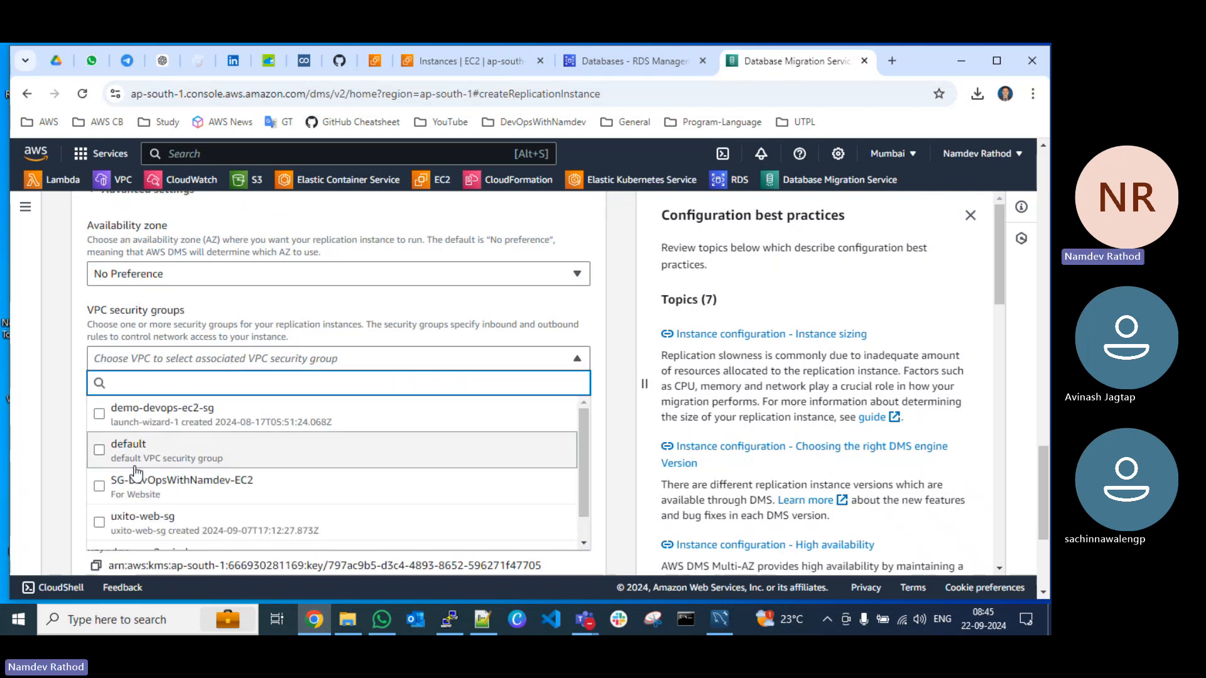
pyautogui.scroll(-1, 135, 466)
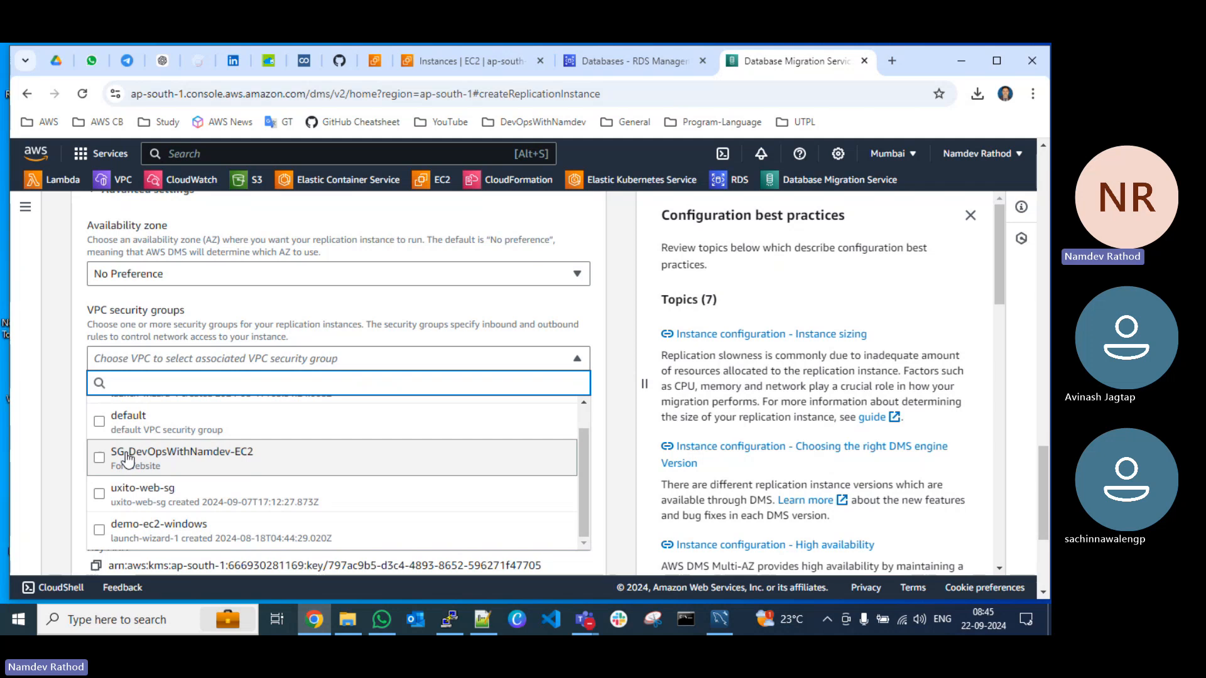
pyautogui.click(147, 463)
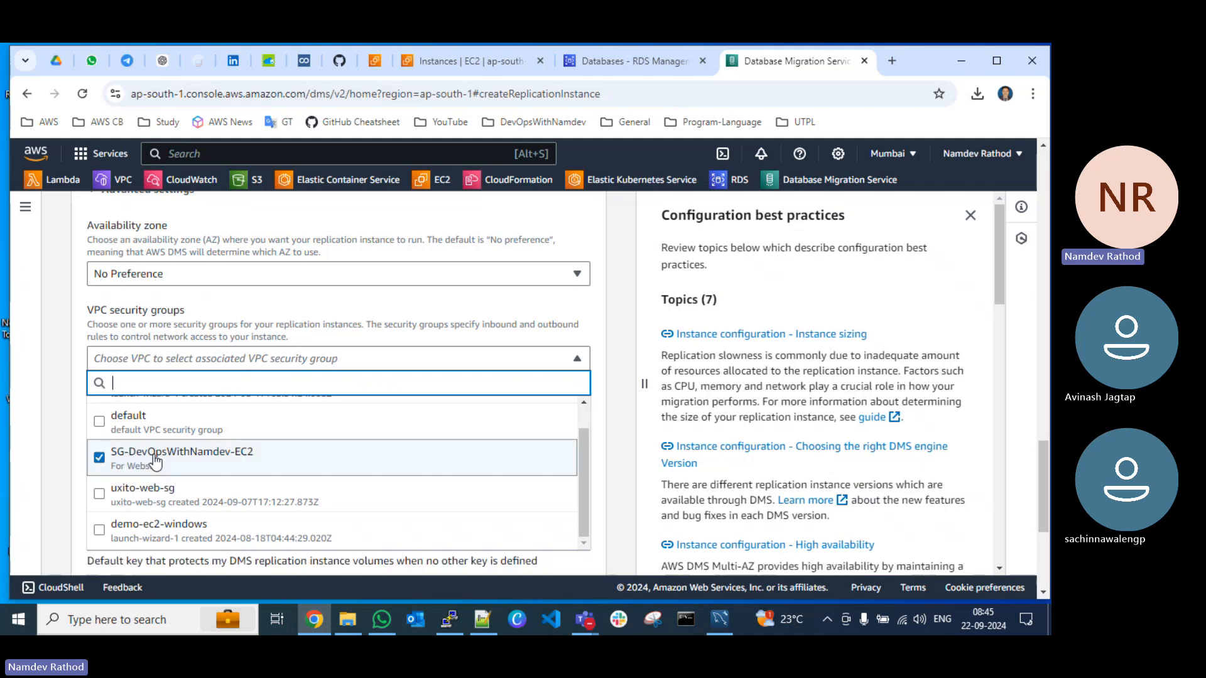
pyautogui.click(358, 313)
# Step: Check the Maintenance settings without changing them, create the replication instance and refresh the instance list
pyautogui.scroll(-4, 356, 415)
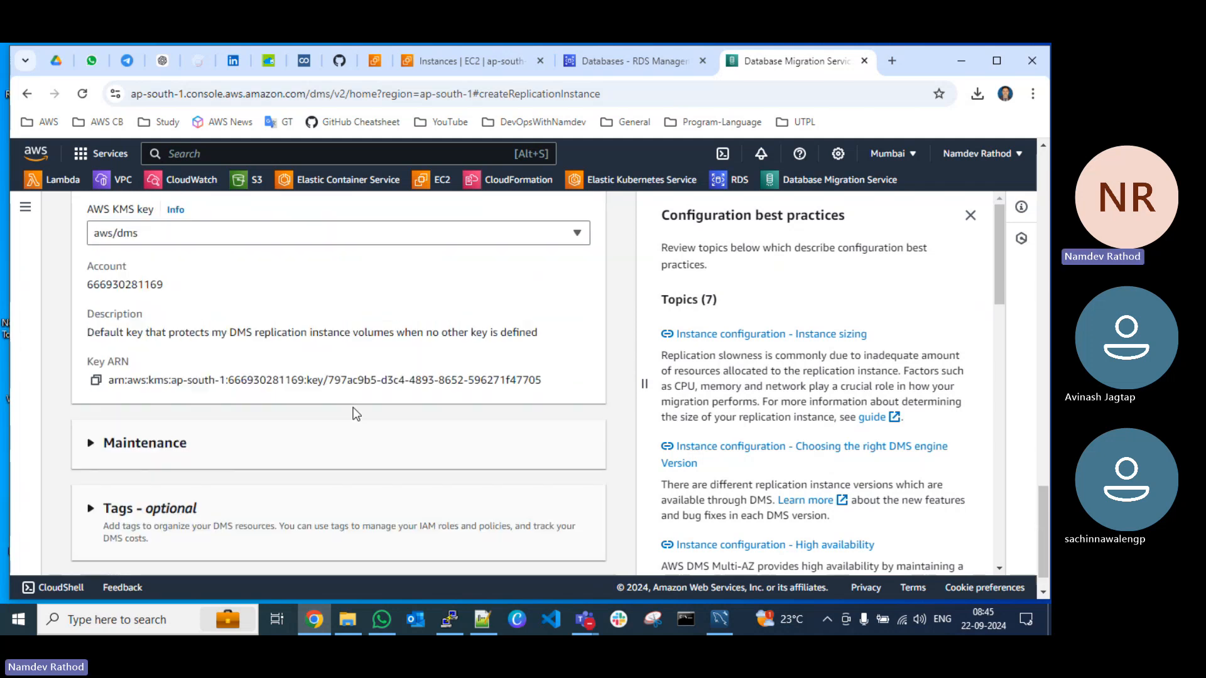
pyautogui.click(145, 414)
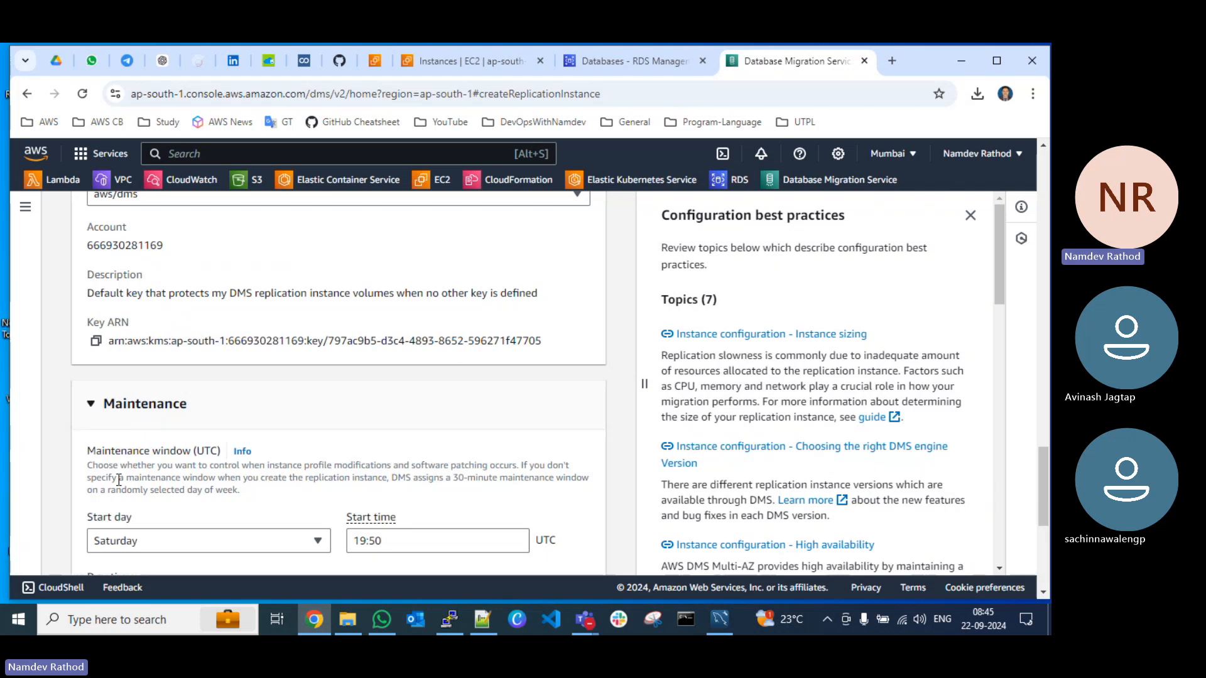
pyautogui.scroll(-3, 135, 376)
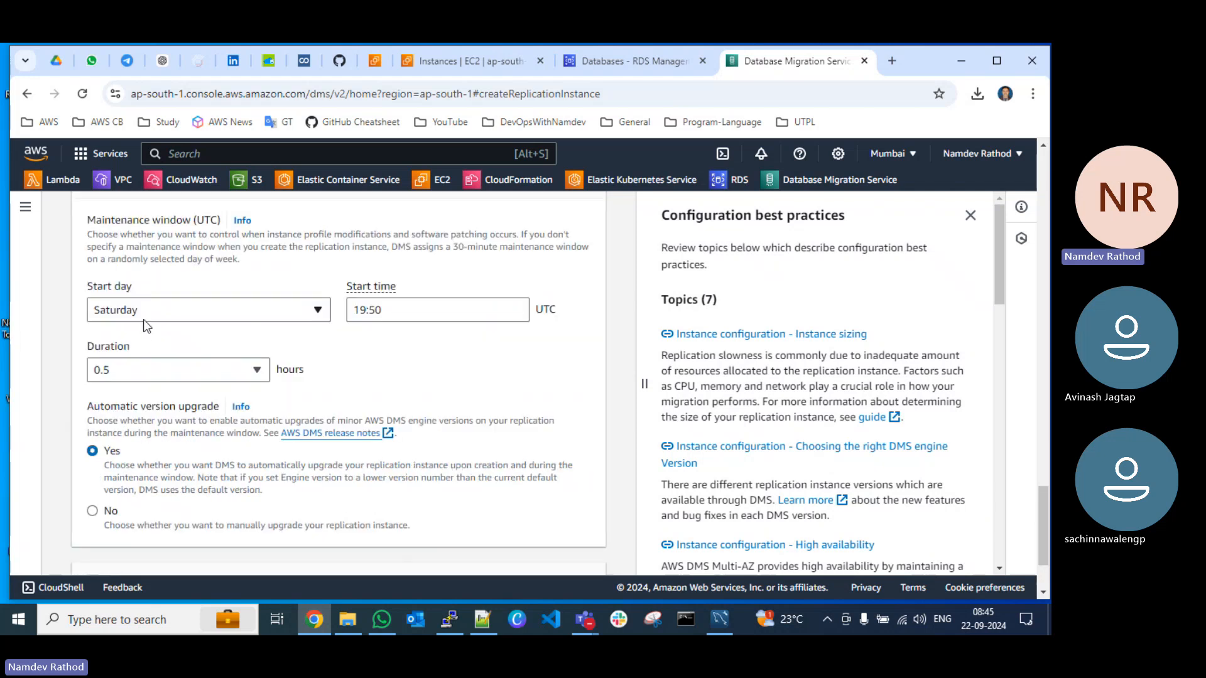
pyautogui.scroll(-1, 157, 417)
pyautogui.scroll(1, 106, 295)
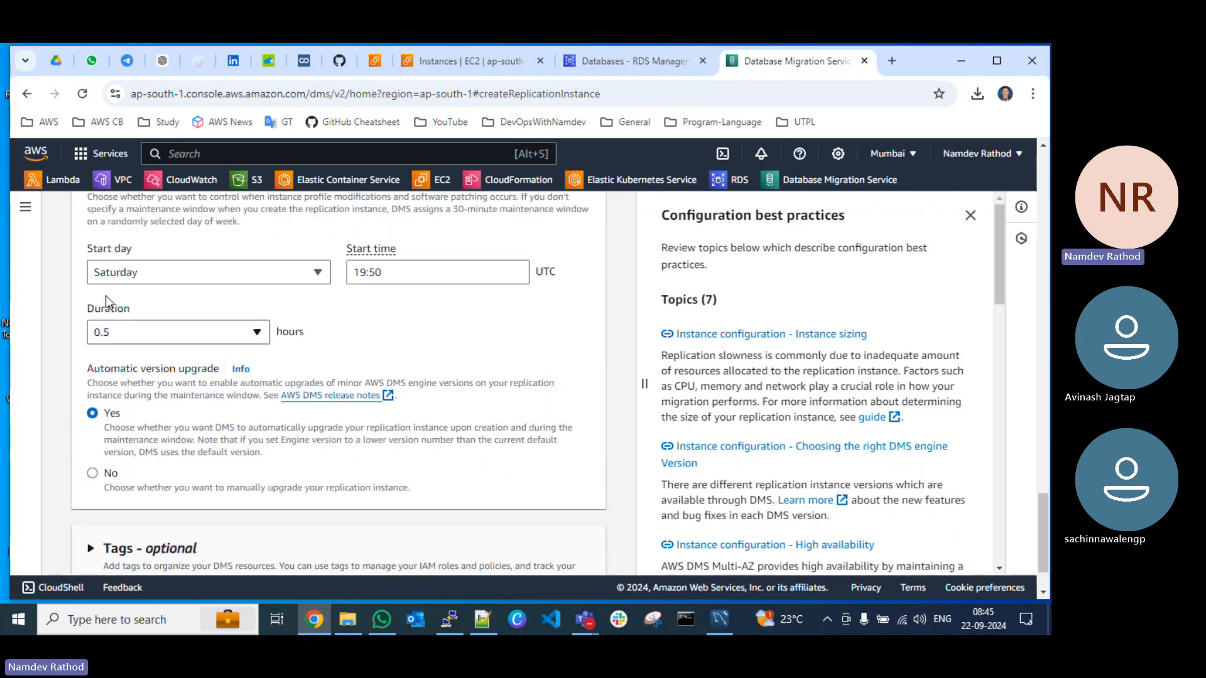
pyautogui.scroll(4, 179, 352)
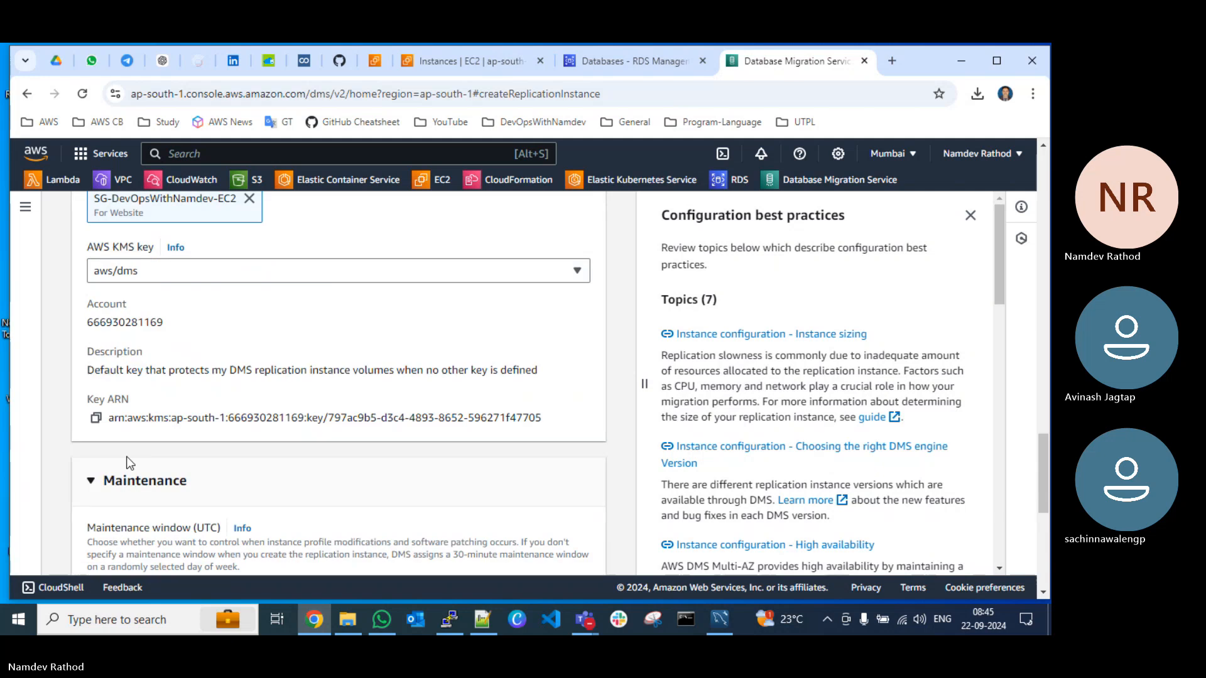
pyautogui.click(125, 486)
pyautogui.scroll(-1, 251, 489)
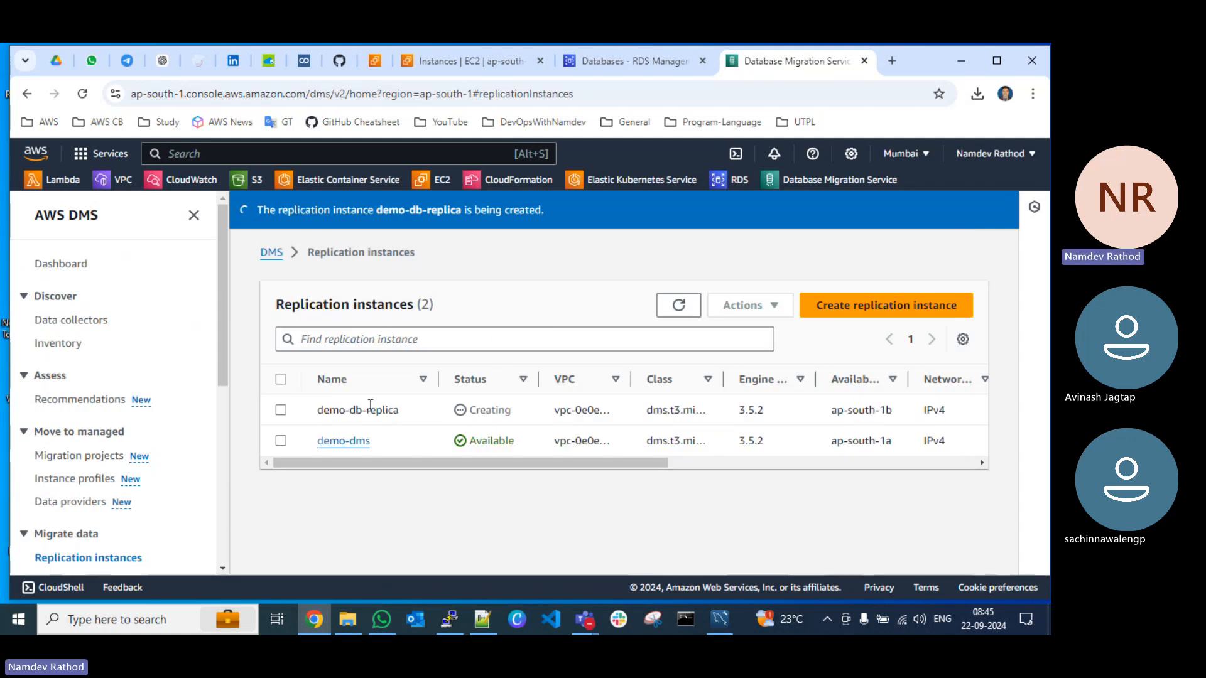
pyautogui.click(678, 309)
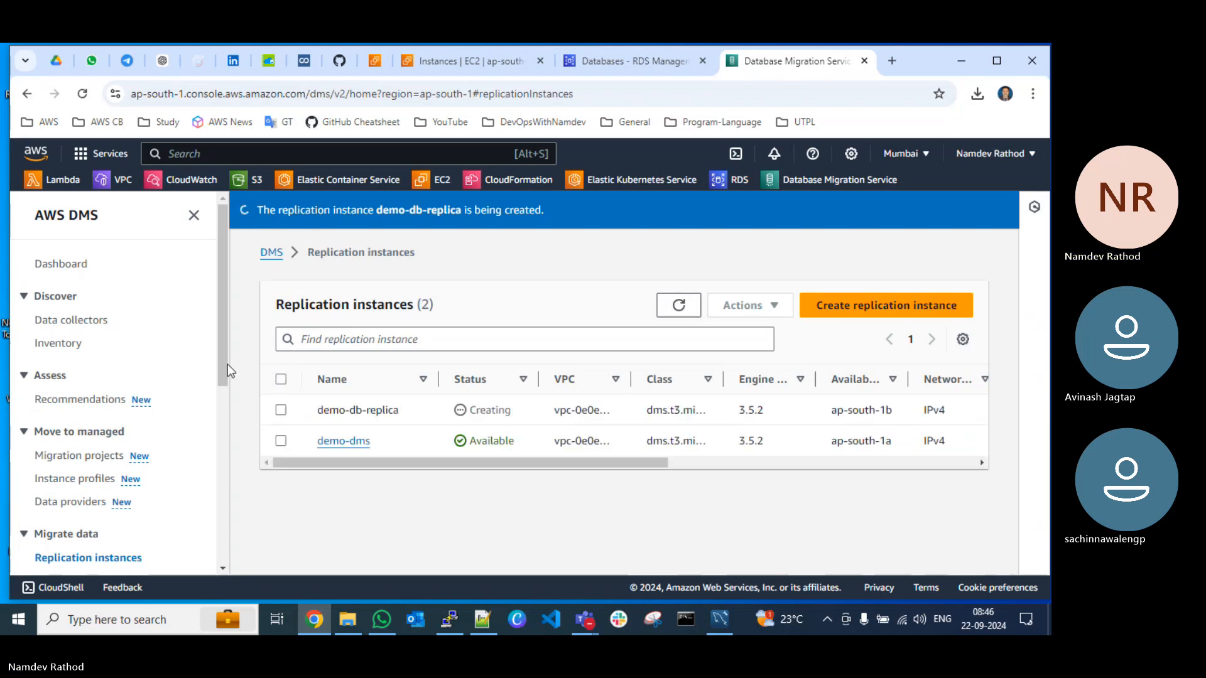
# Step: Start creating a new DMS endpoint of type Source endpoint and set its identifier to demo-db-source
pyautogui.scroll(-3, 74, 410)
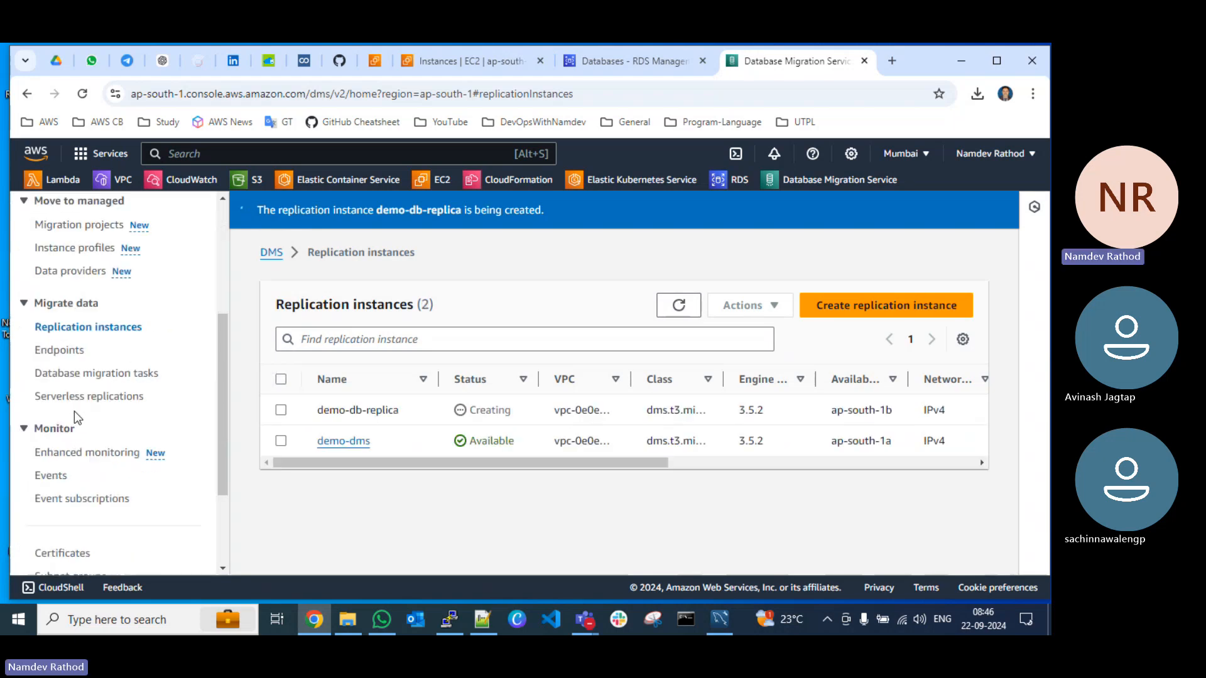
pyautogui.click(55, 351)
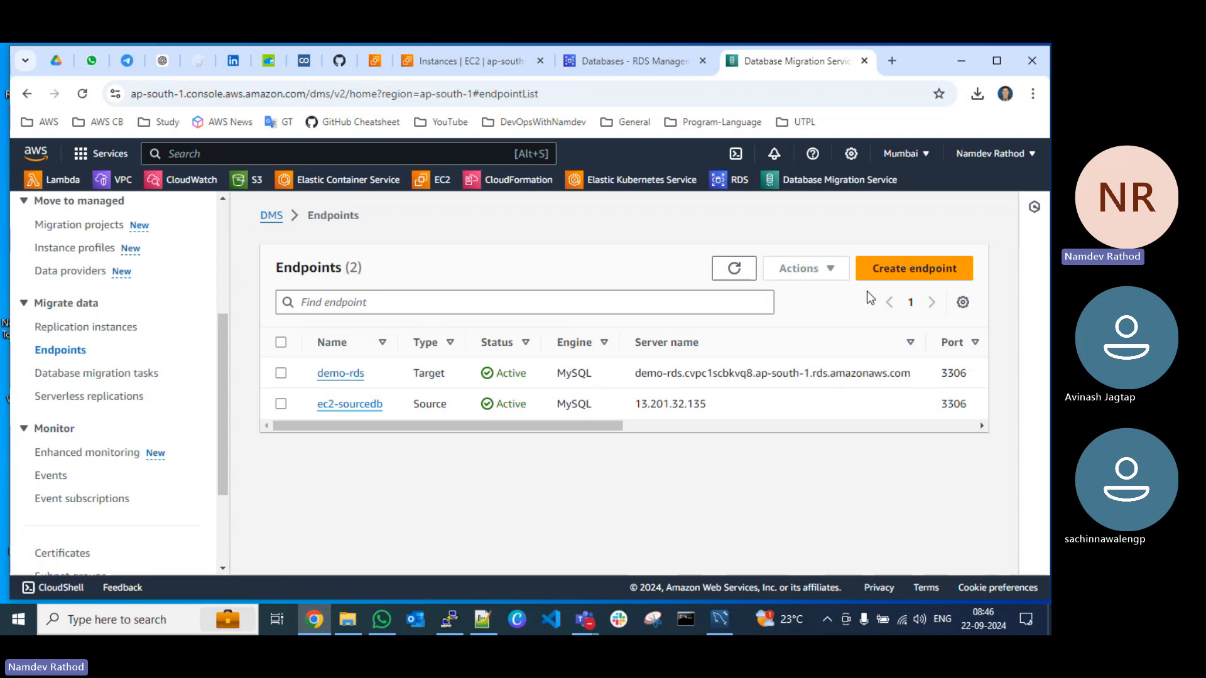
pyautogui.click(891, 272)
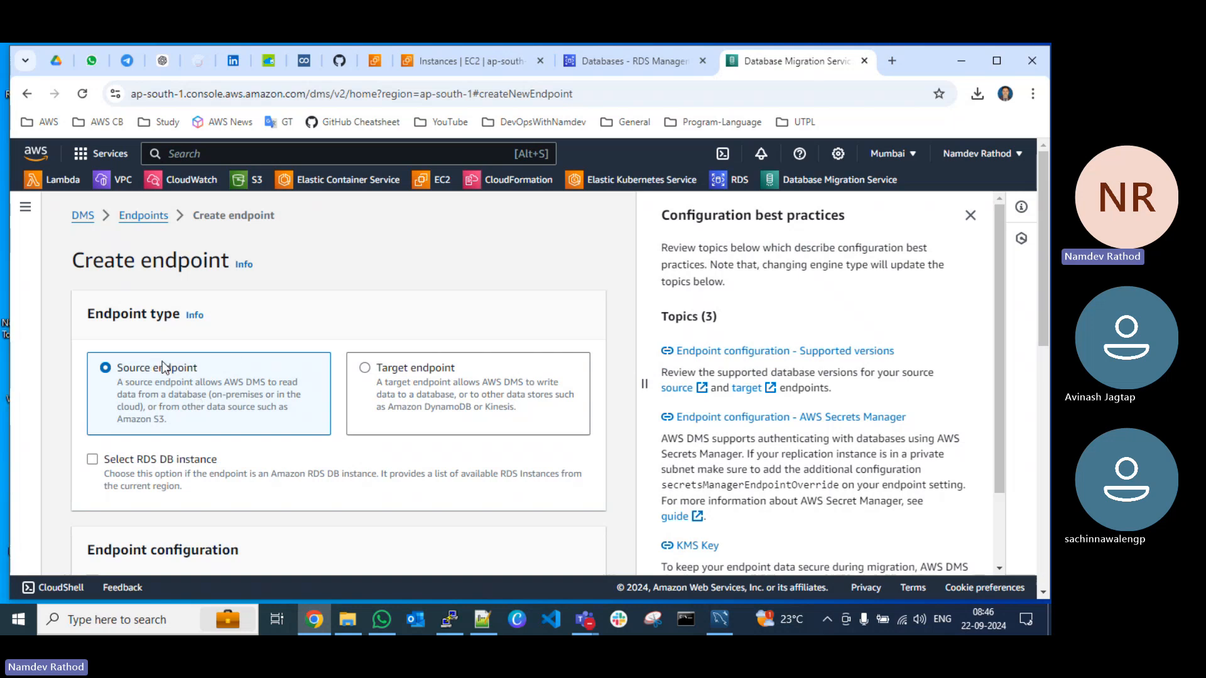
pyautogui.scroll(-3, 163, 361)
pyautogui.scroll(3, 161, 357)
pyautogui.scroll(-3, 194, 410)
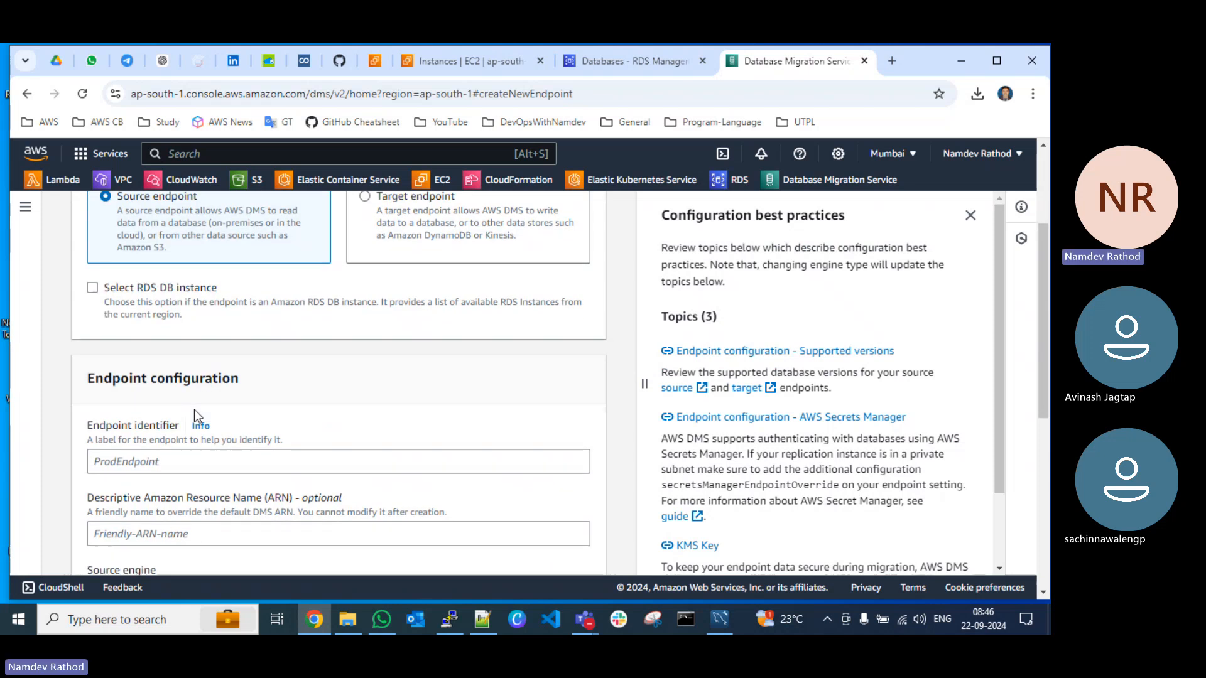
pyautogui.scroll(-2, 194, 409)
pyautogui.click(175, 324)
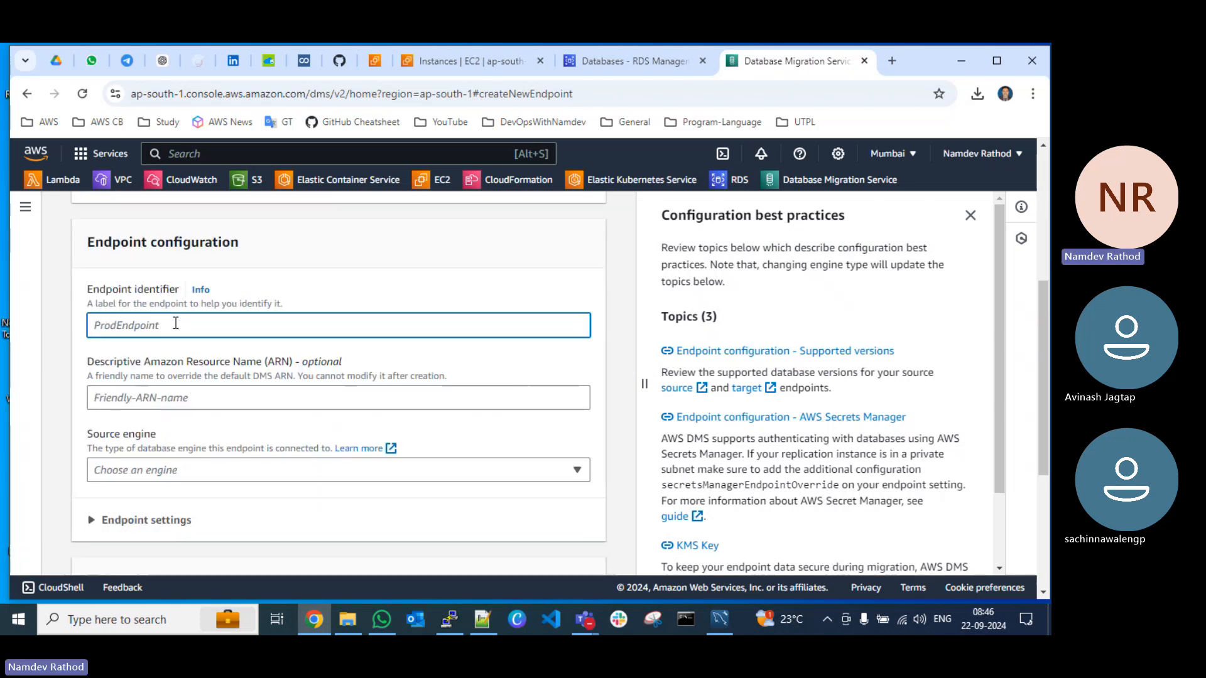
pyautogui.write('demo-db-source')
# Step: Set the source engine to MySQL and choose to provide the database access information manually
pyautogui.scroll(-2, 217, 458)
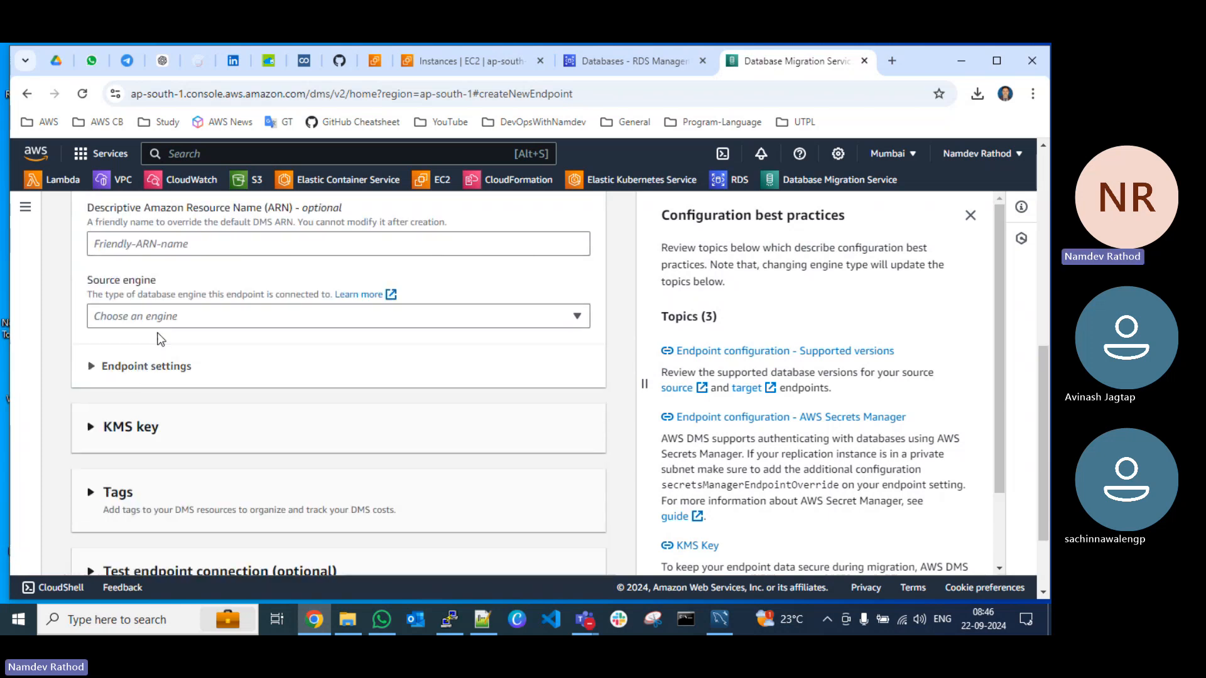
pyautogui.click(162, 317)
pyautogui.write('mysq')
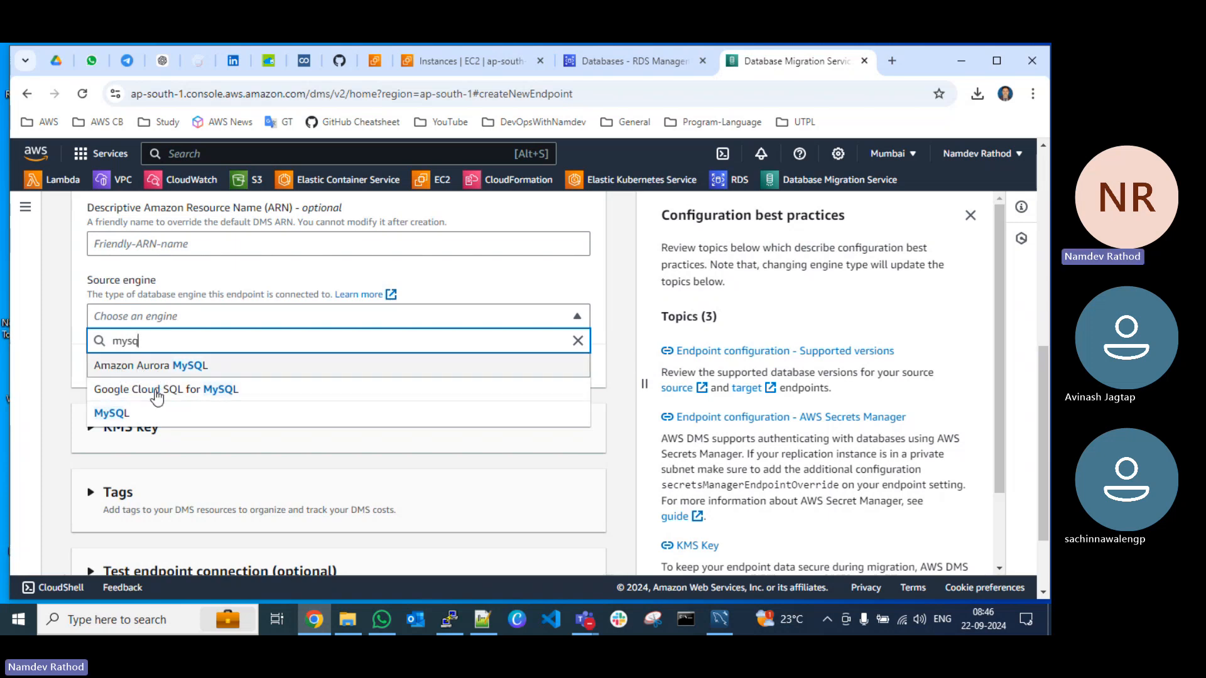
pyautogui.click(138, 414)
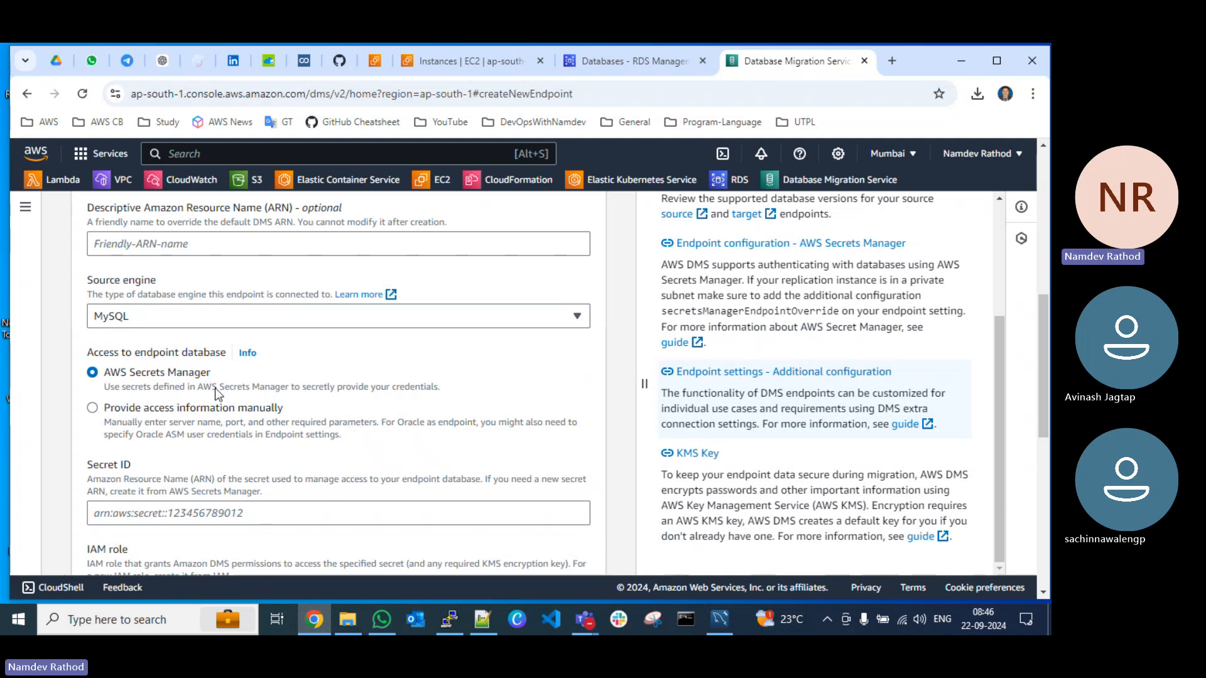
pyautogui.click(93, 409)
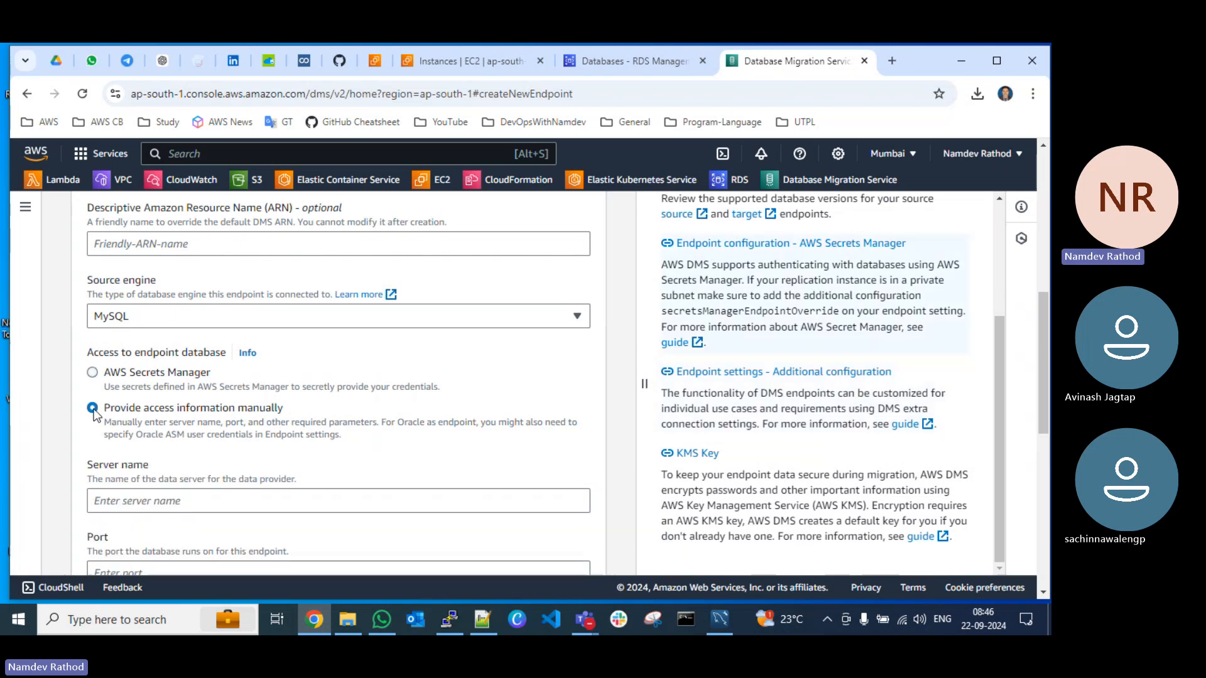
# Step: Copy the public IPv4 address of the demo-db-source EC2 instance into the endpoint's server name, 52.66.164.135
pyautogui.scroll(-2, 119, 376)
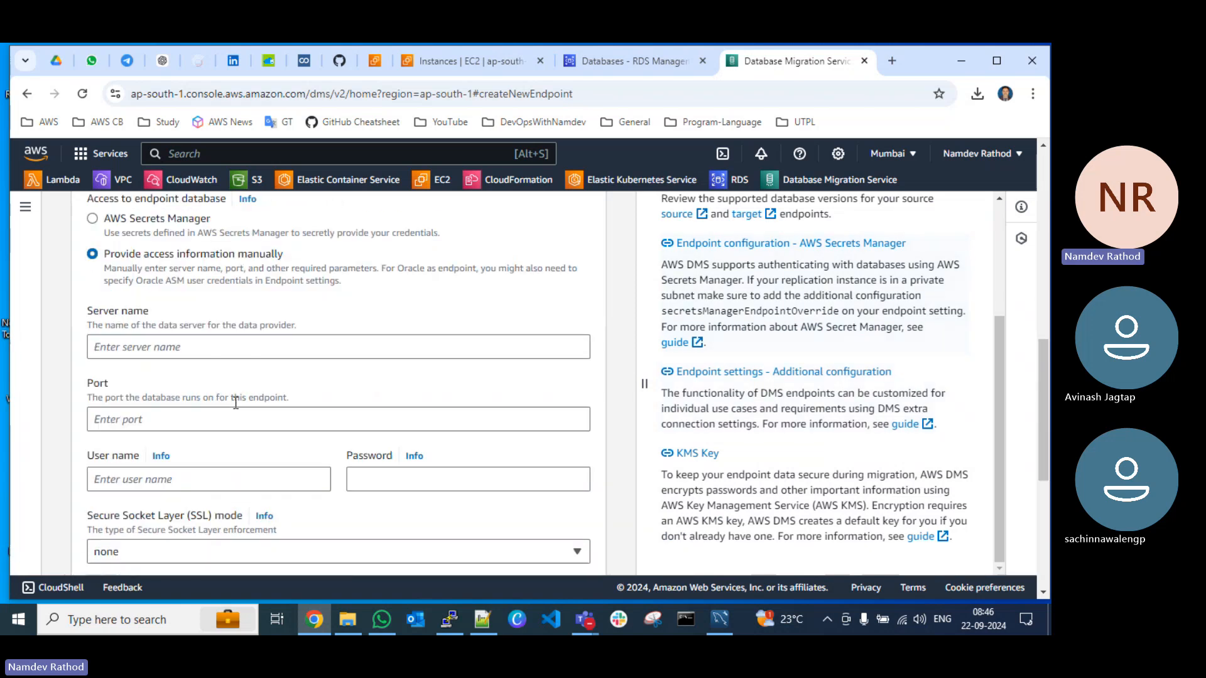
pyautogui.click(146, 344)
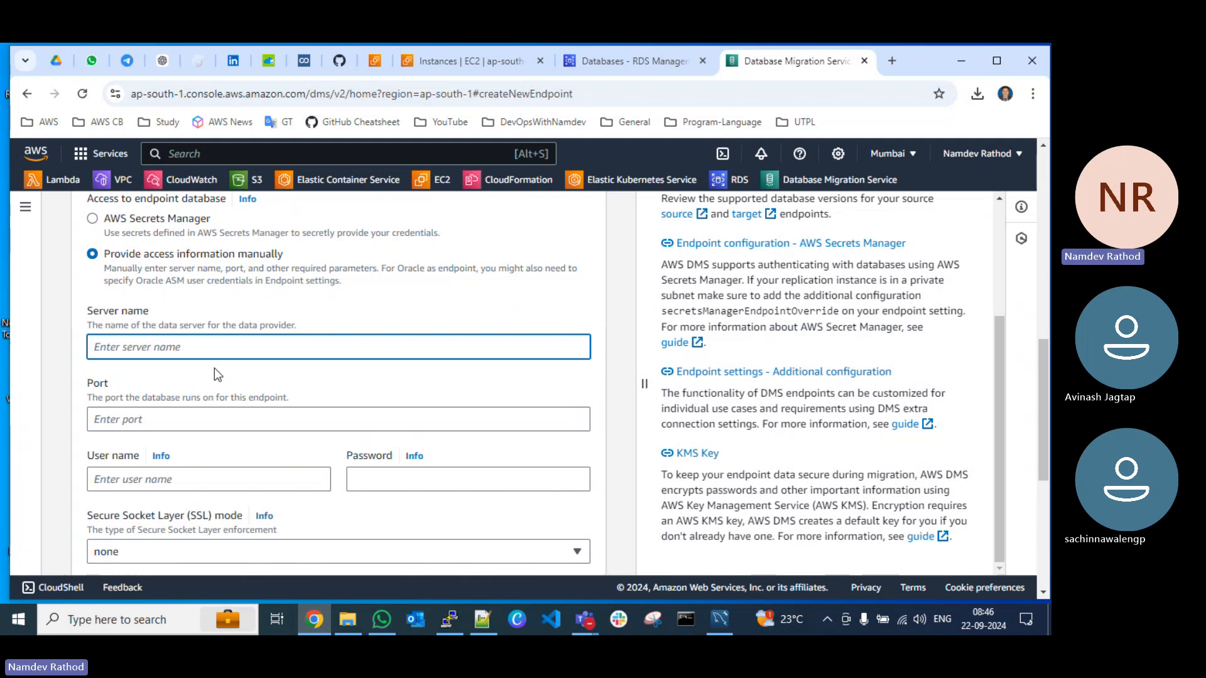
pyautogui.moveTo(916, 60); pyautogui.dragTo(919, 88)
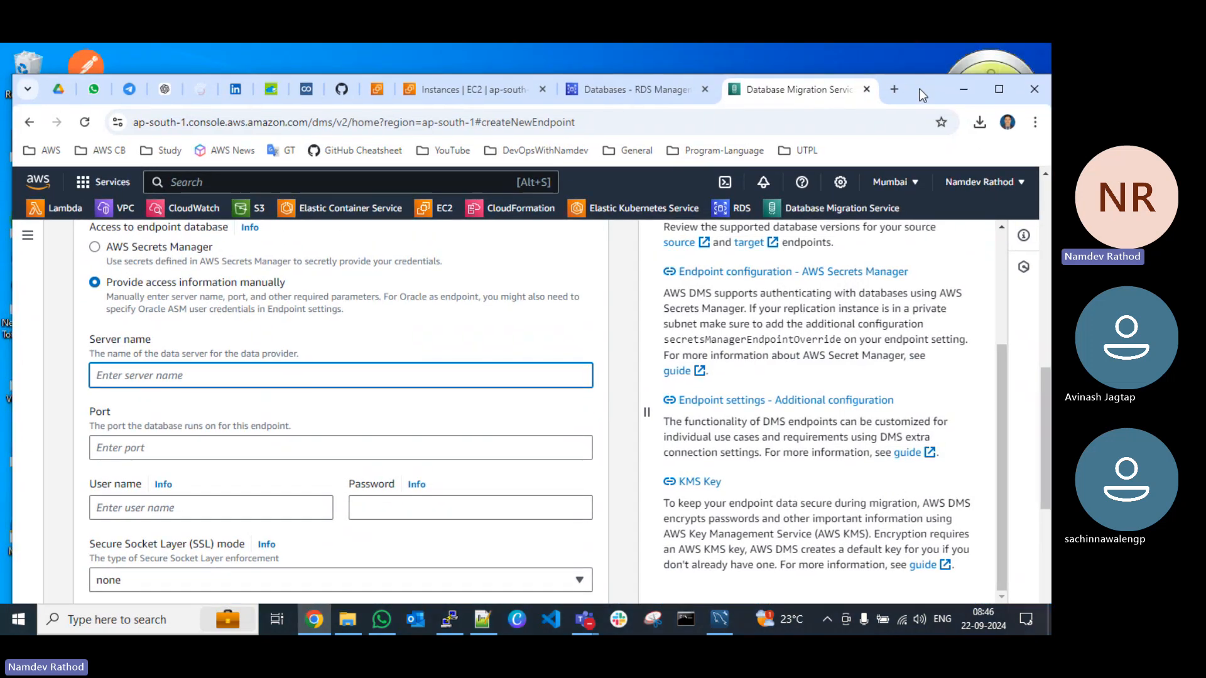
pyautogui.click(439, 95)
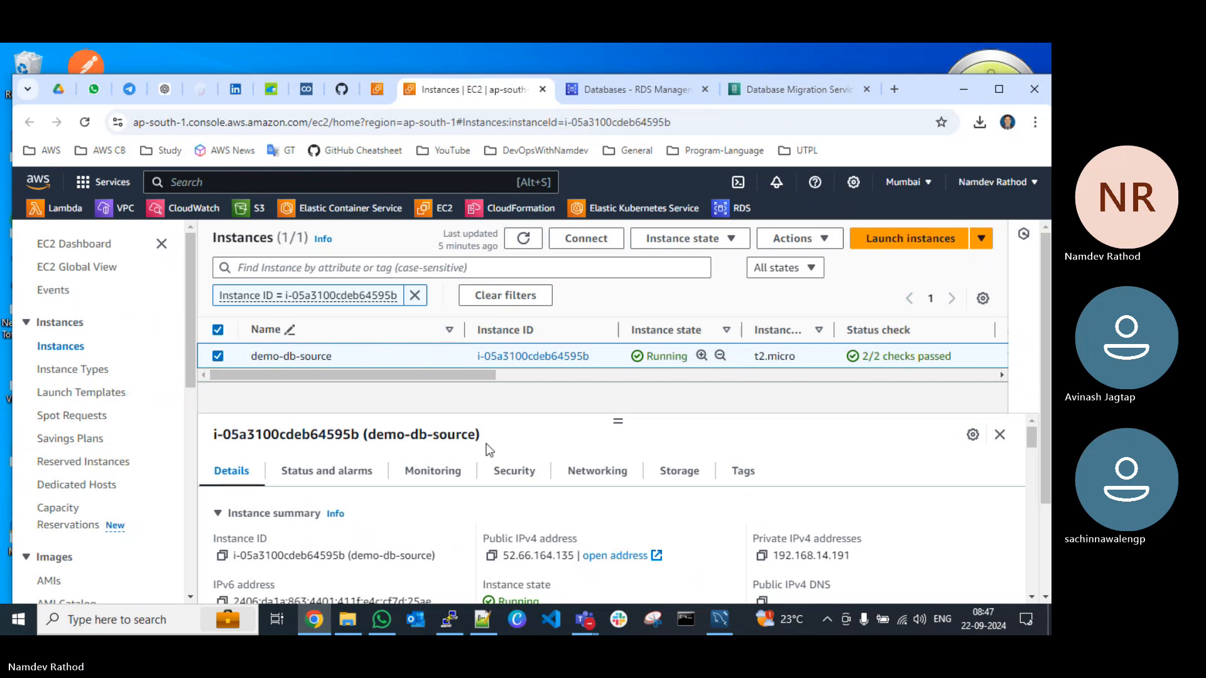
pyautogui.click(491, 557)
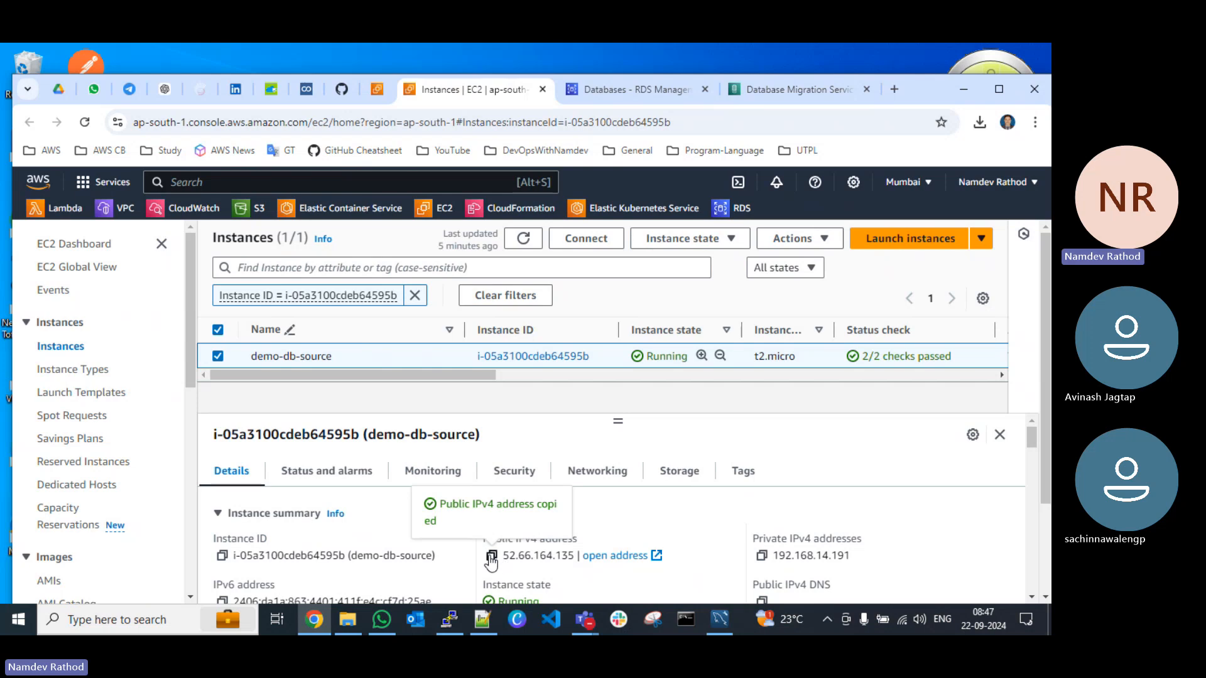
pyautogui.click(763, 88)
pyautogui.hotkey('ctrl', 'v')
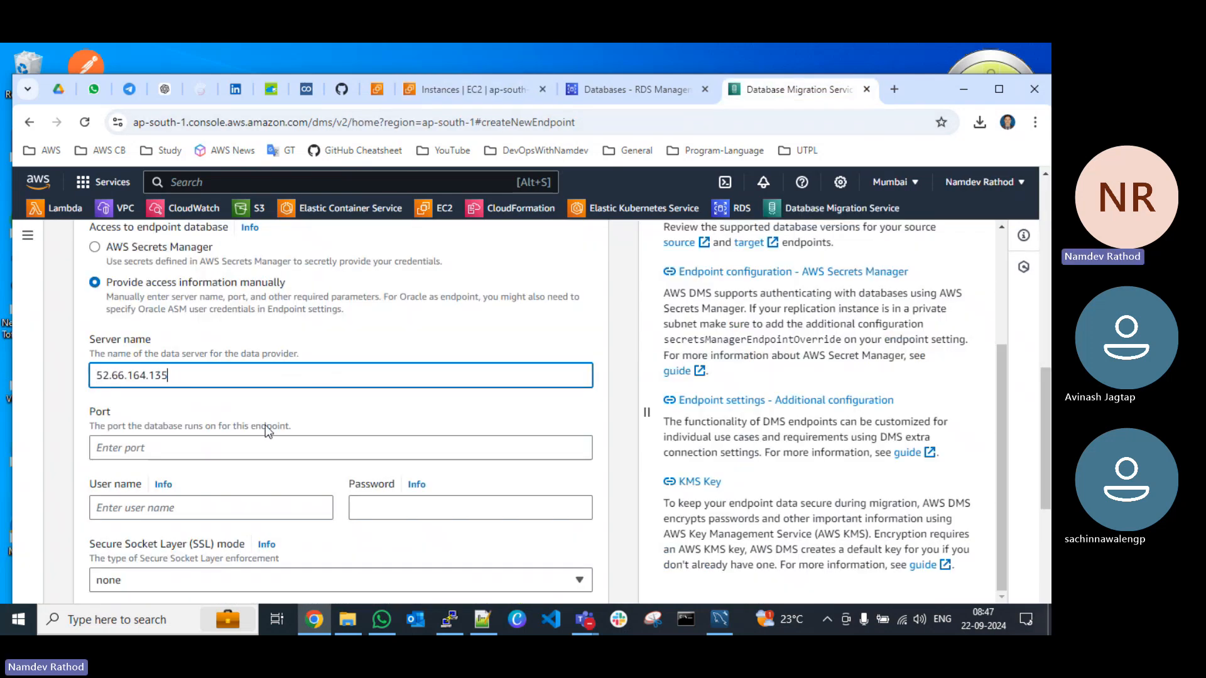
# Step: Set the source endpoint's port to 3306
pyautogui.click(211, 442)
pyautogui.write('330')
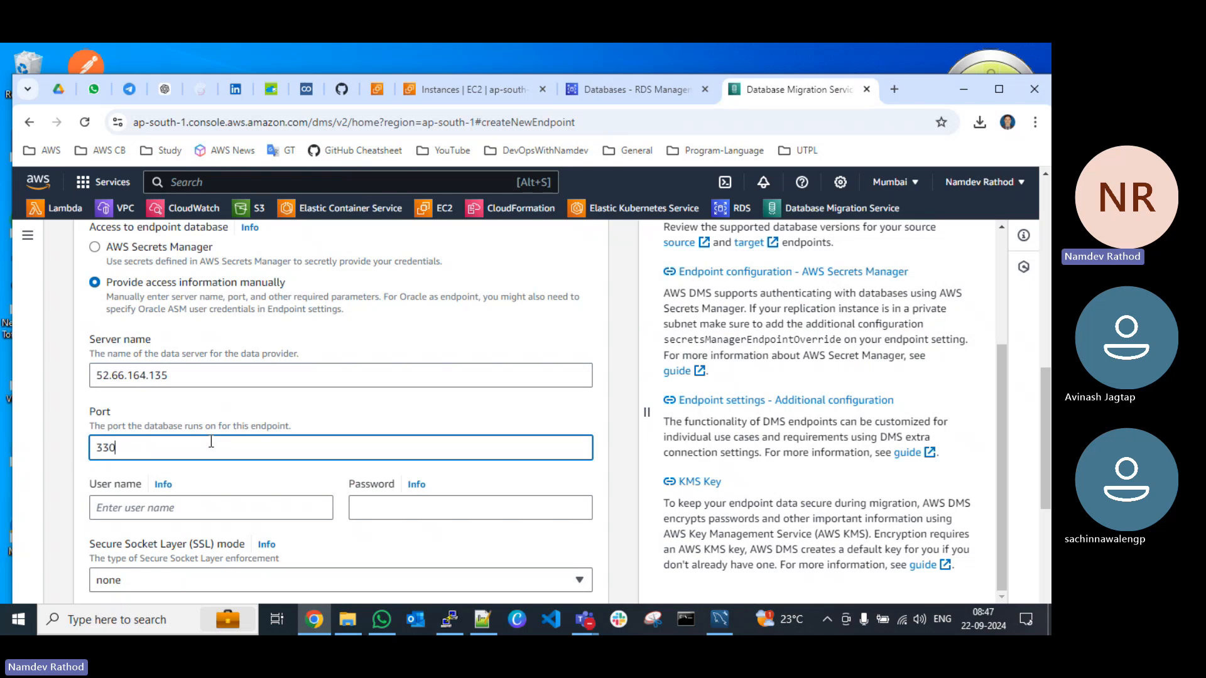
pyautogui.write('6')
# Step: Copy the MySQL user dmsadmin from the CREATE USER line of Database Migation.txt in Notepad++ into the endpoint's user name
pyautogui.scroll(-3, 211, 442)
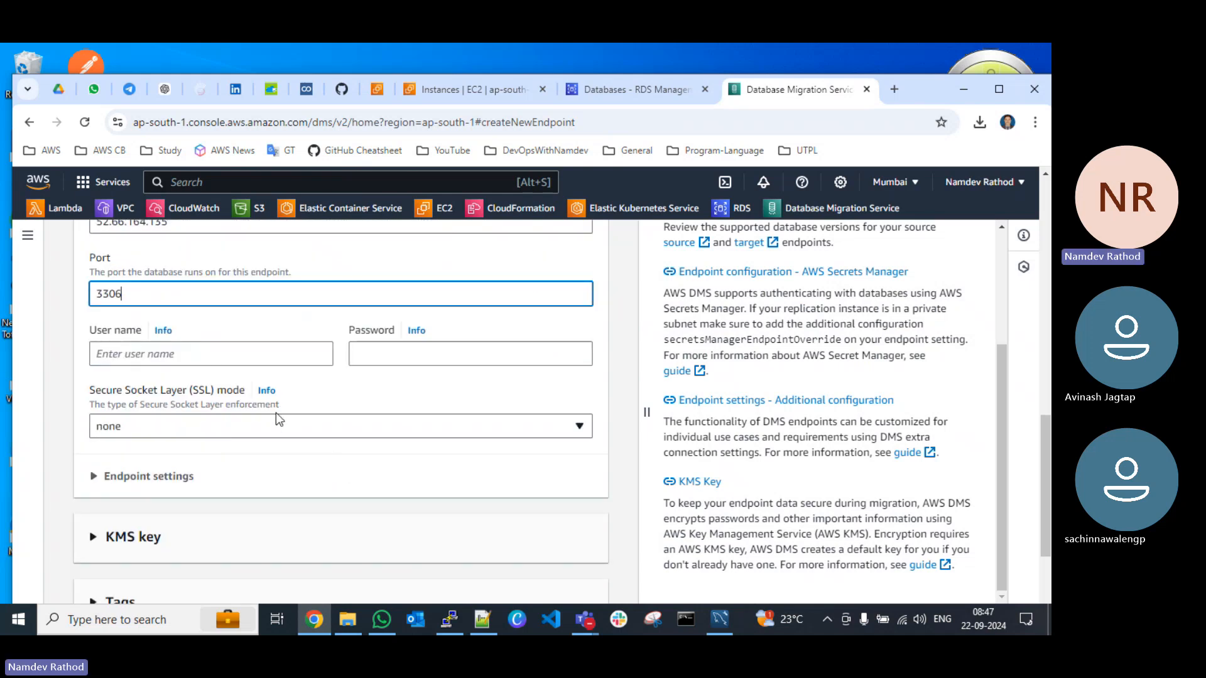
pyautogui.click(214, 354)
pyautogui.click(482, 620)
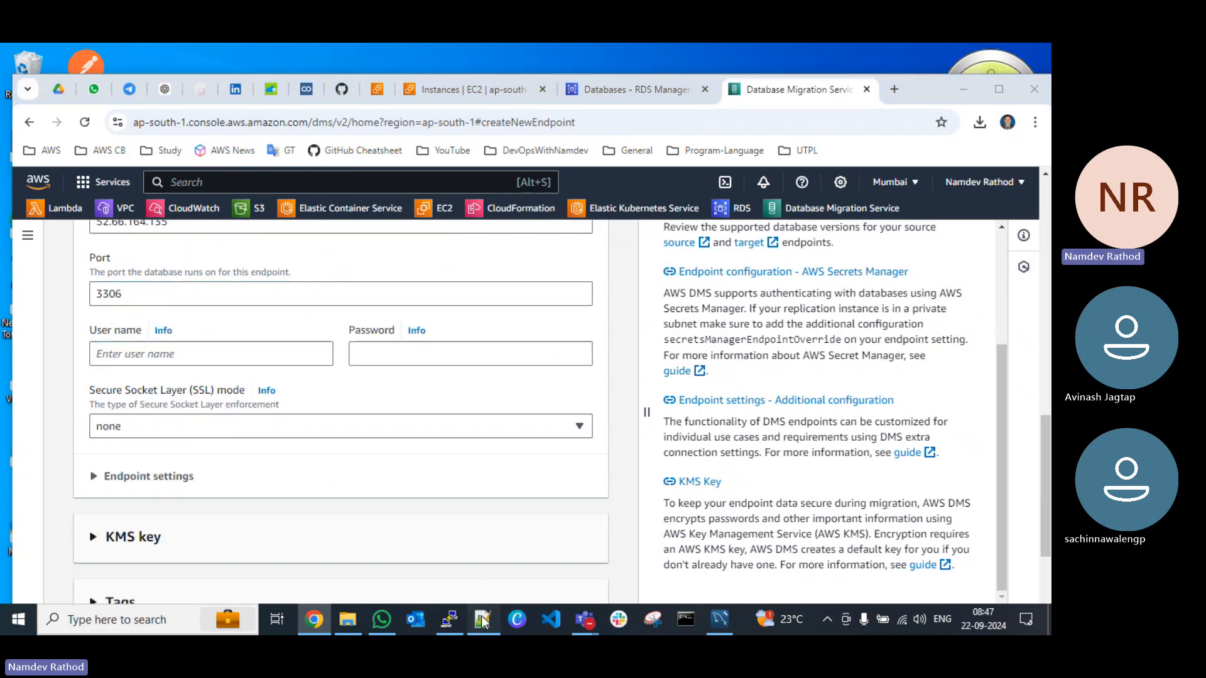
pyautogui.scroll(6, 195, 382)
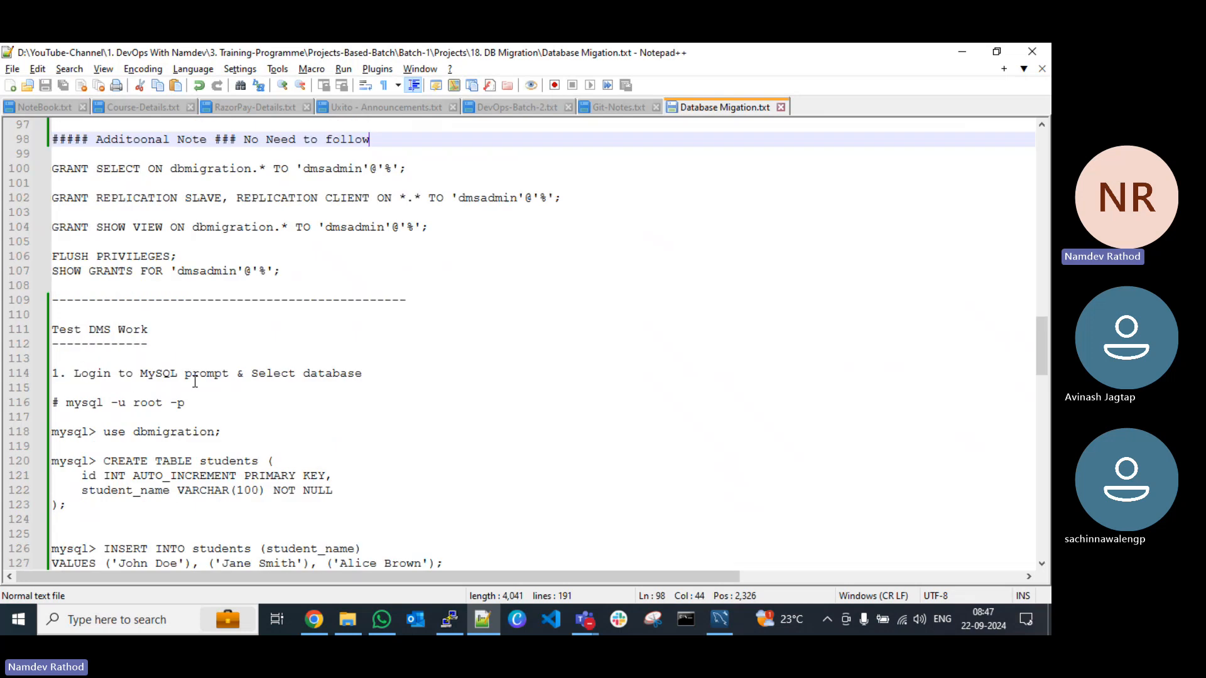
pyautogui.scroll(3, 195, 381)
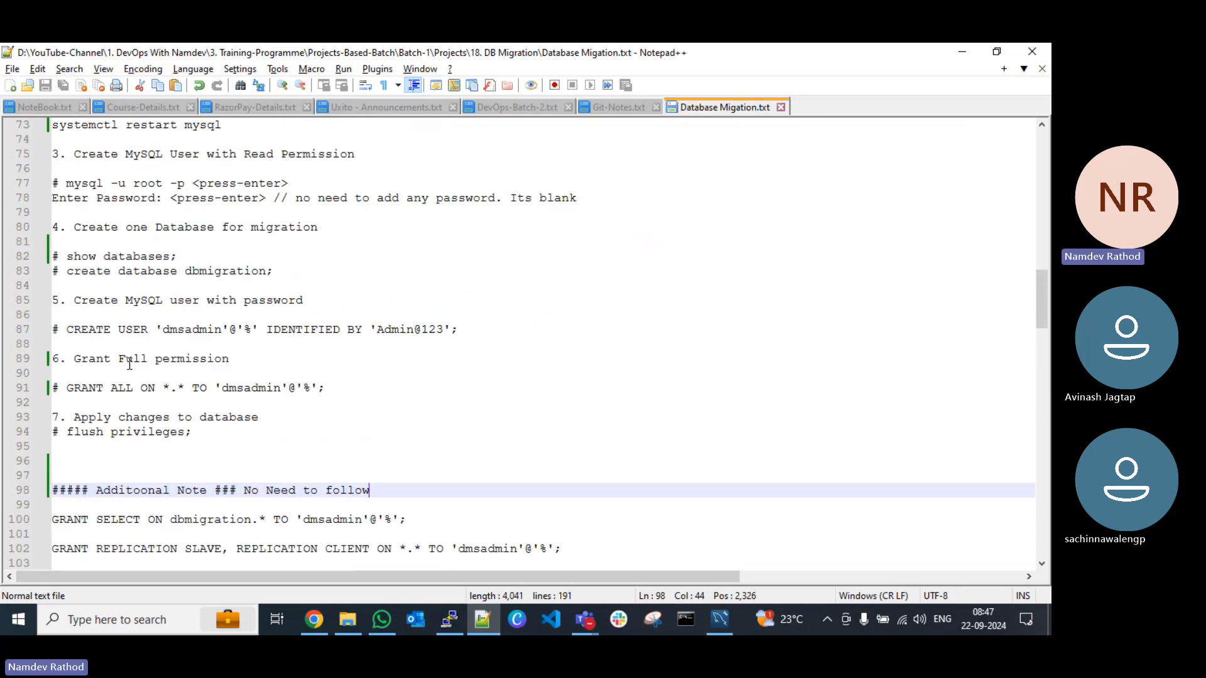
pyautogui.doubleClick(196, 331)
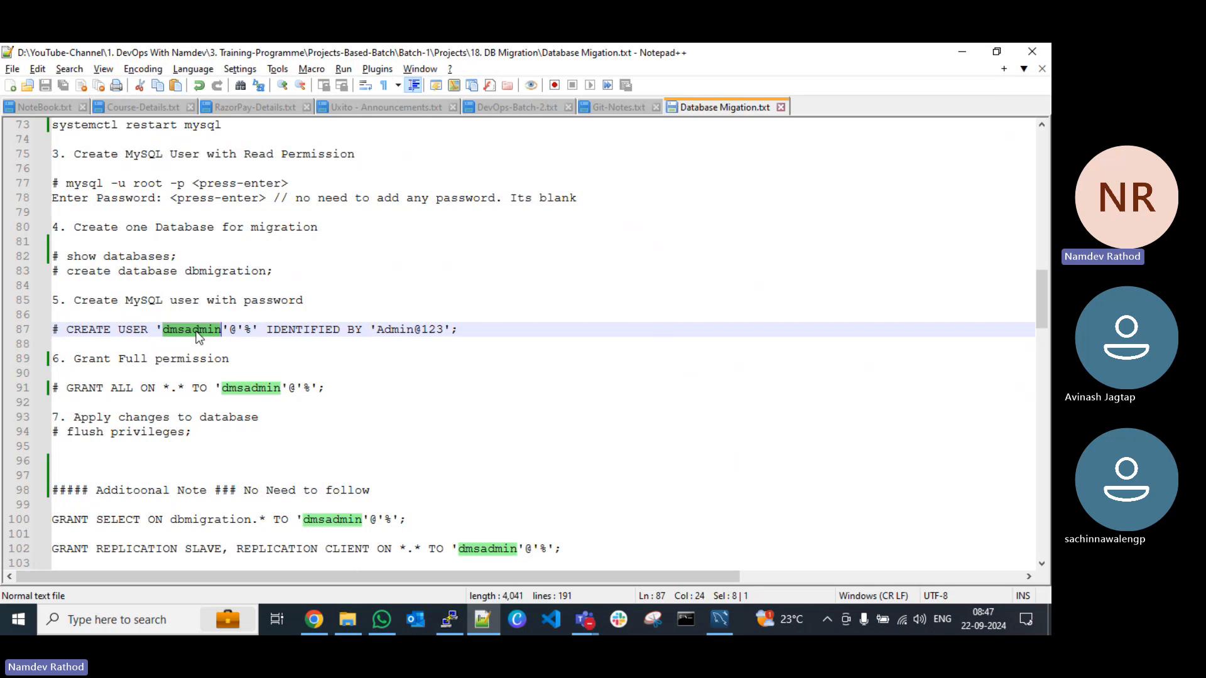
pyautogui.hotkey('alt', 'Tab')
pyautogui.hotkey('ctrl', 'v')
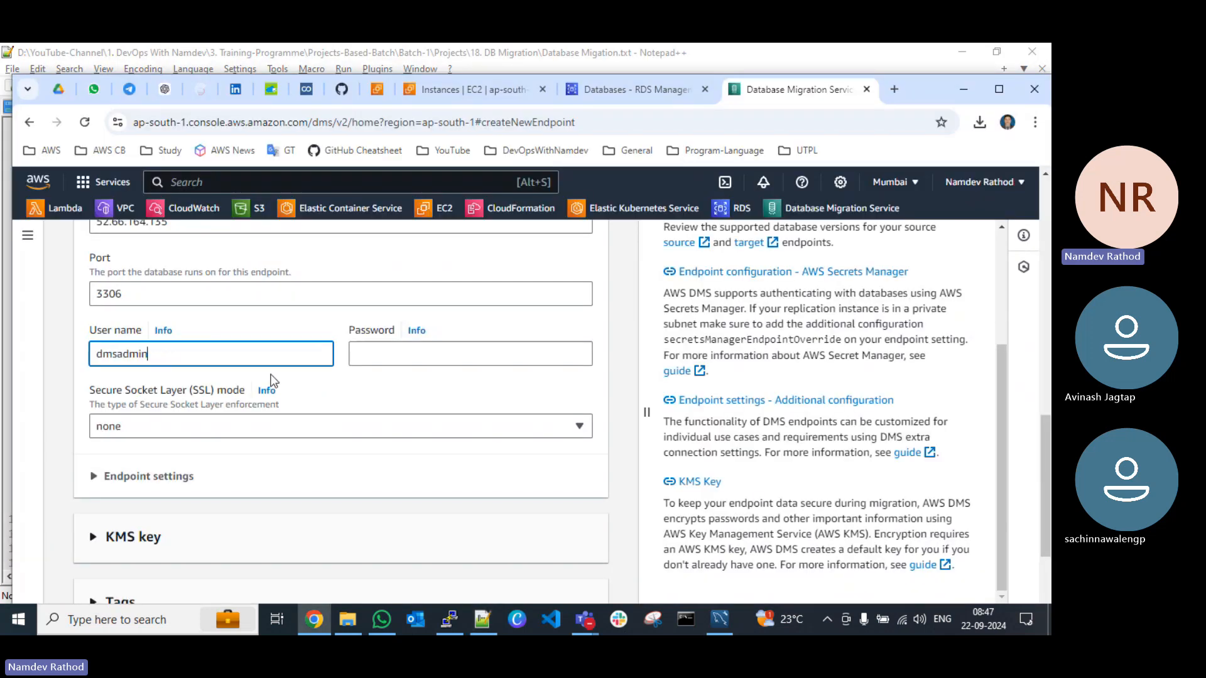
# Step: Copy the MySQL user's password from the same line of the Notepad++ notes into the endpoint's password field
pyautogui.hotkey('alt', 'Tab')
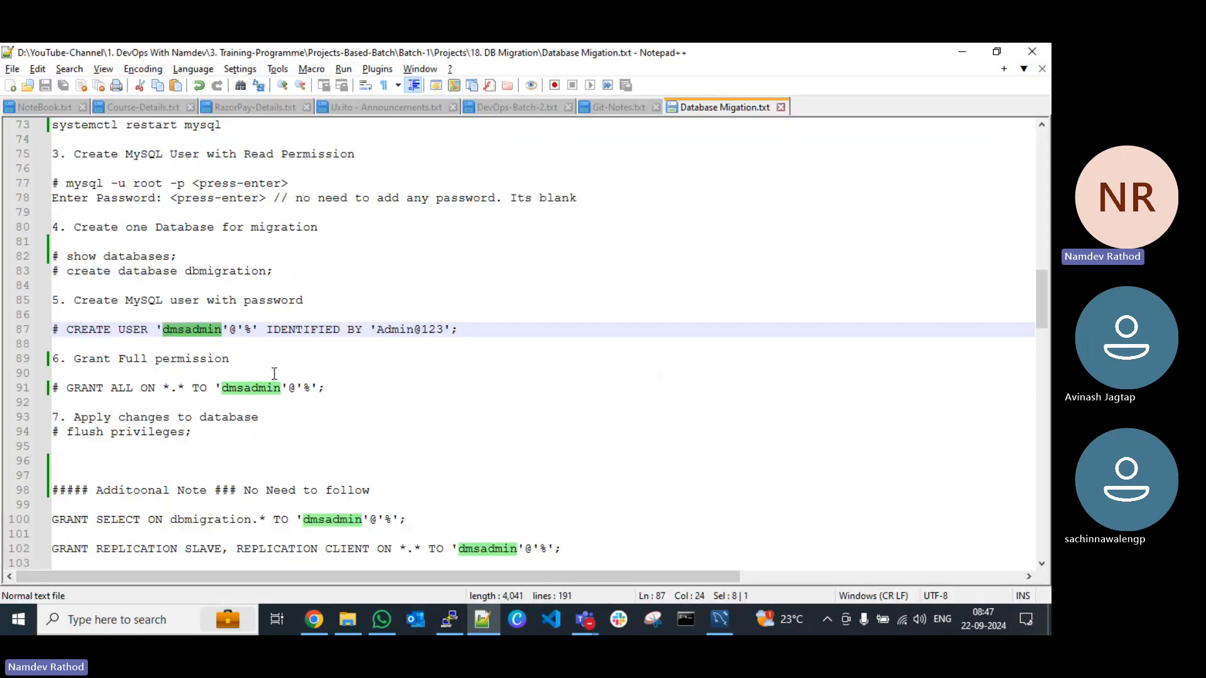
pyautogui.moveTo(375, 330); pyautogui.dragTo(442, 333)
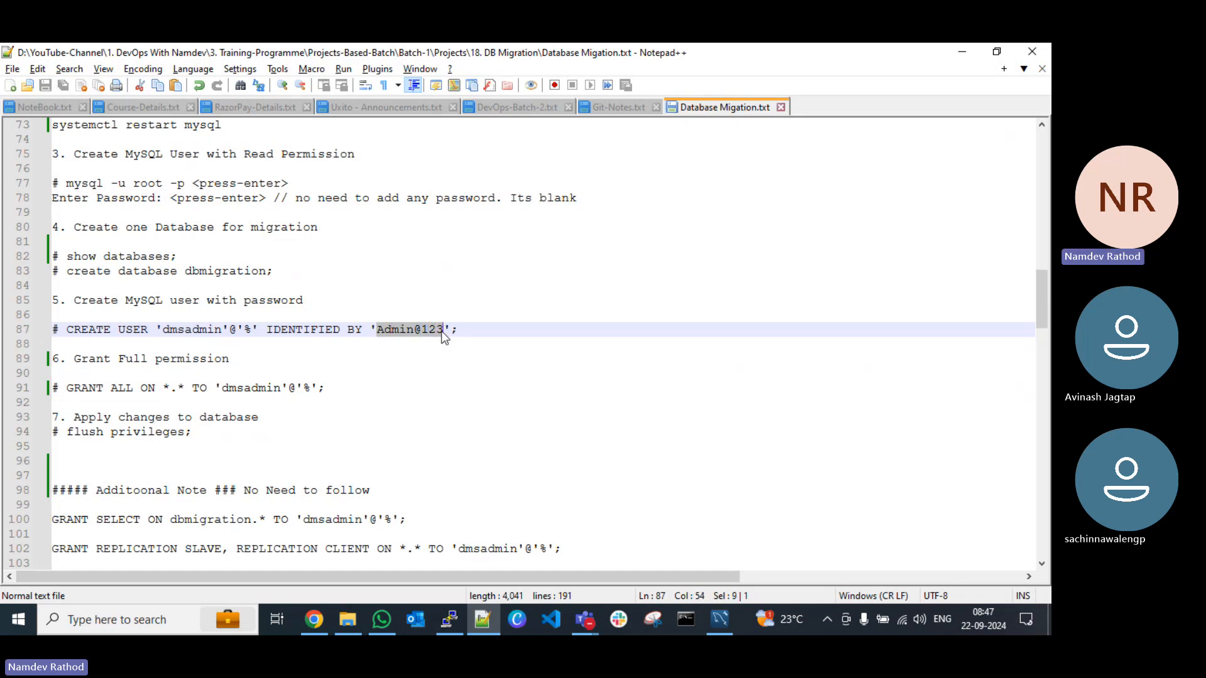
pyautogui.click(379, 342)
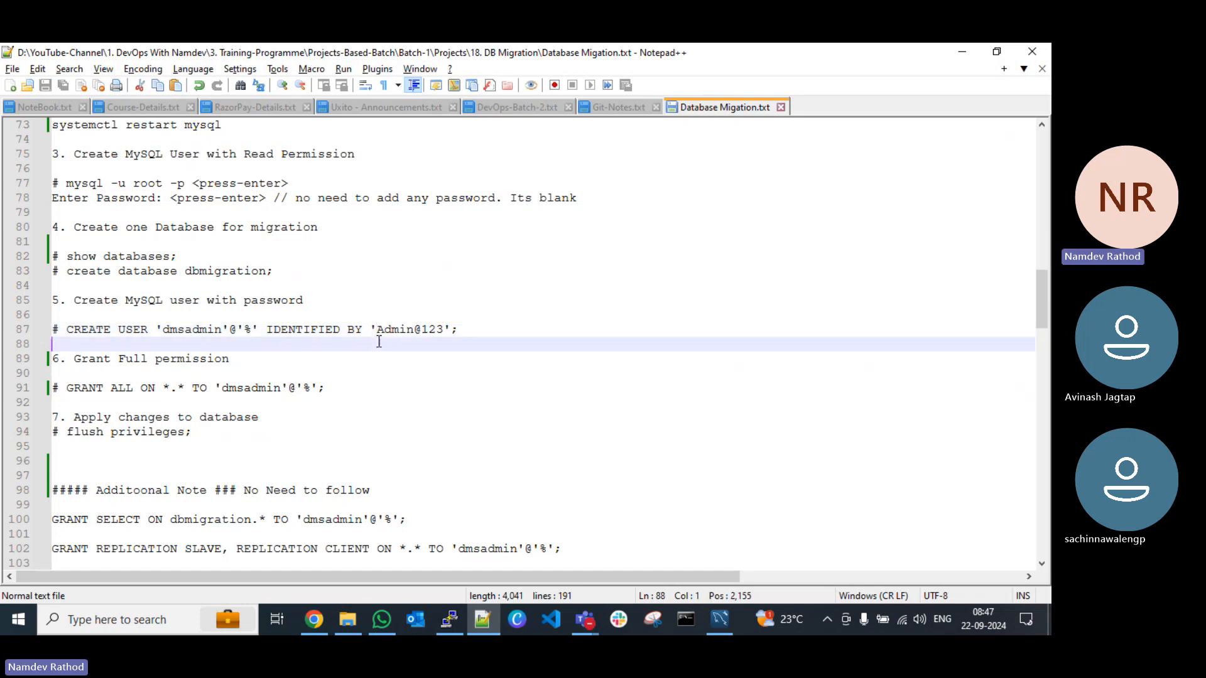
pyautogui.hotkey('alt', 'Tab')
pyautogui.click(379, 353)
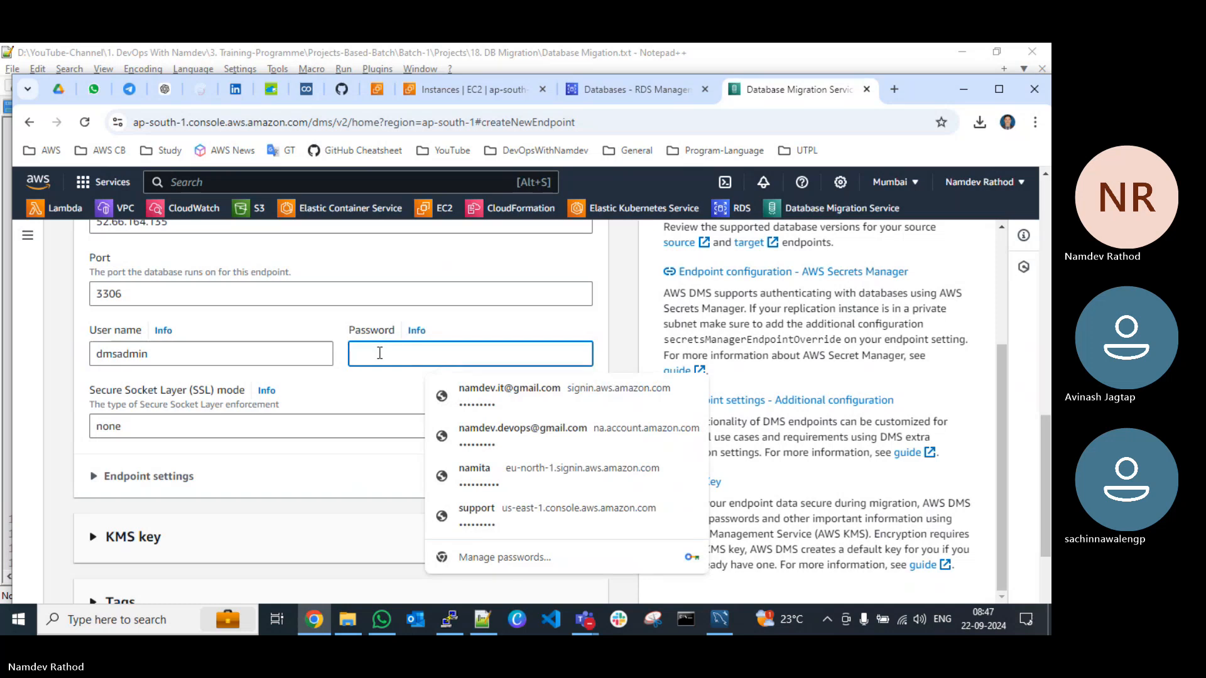
pyautogui.hotkey('ctrl', 'v')
# Step: Check the endpoint settings and test connection options without changing them, create the source endpoint and dismiss the notification
pyautogui.scroll(-2, 379, 354)
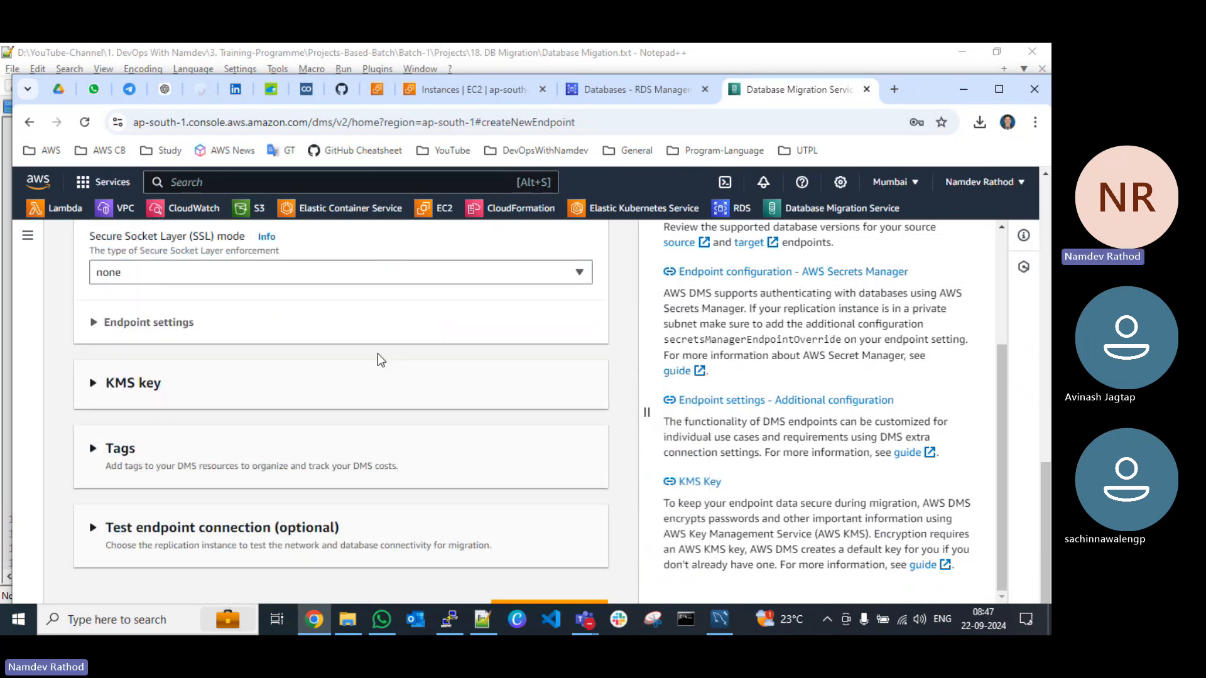
pyautogui.click(135, 324)
pyautogui.click(135, 329)
pyautogui.scroll(-1, 194, 416)
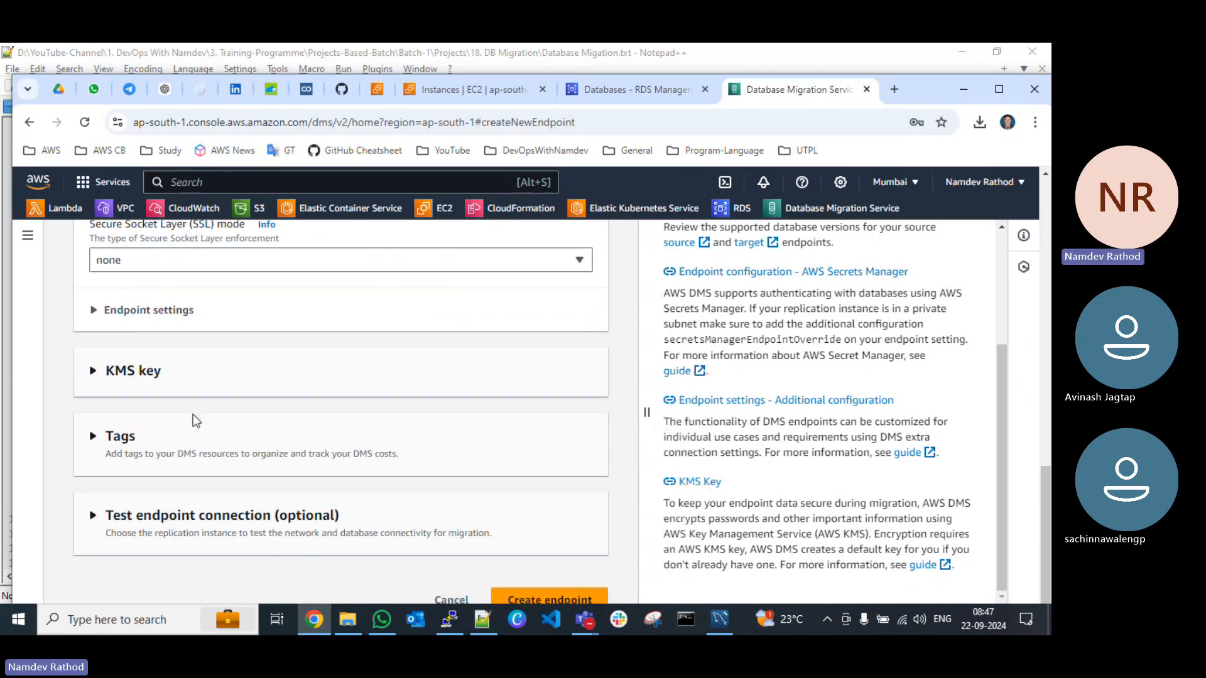
pyautogui.click(184, 488)
pyautogui.scroll(-2, 176, 477)
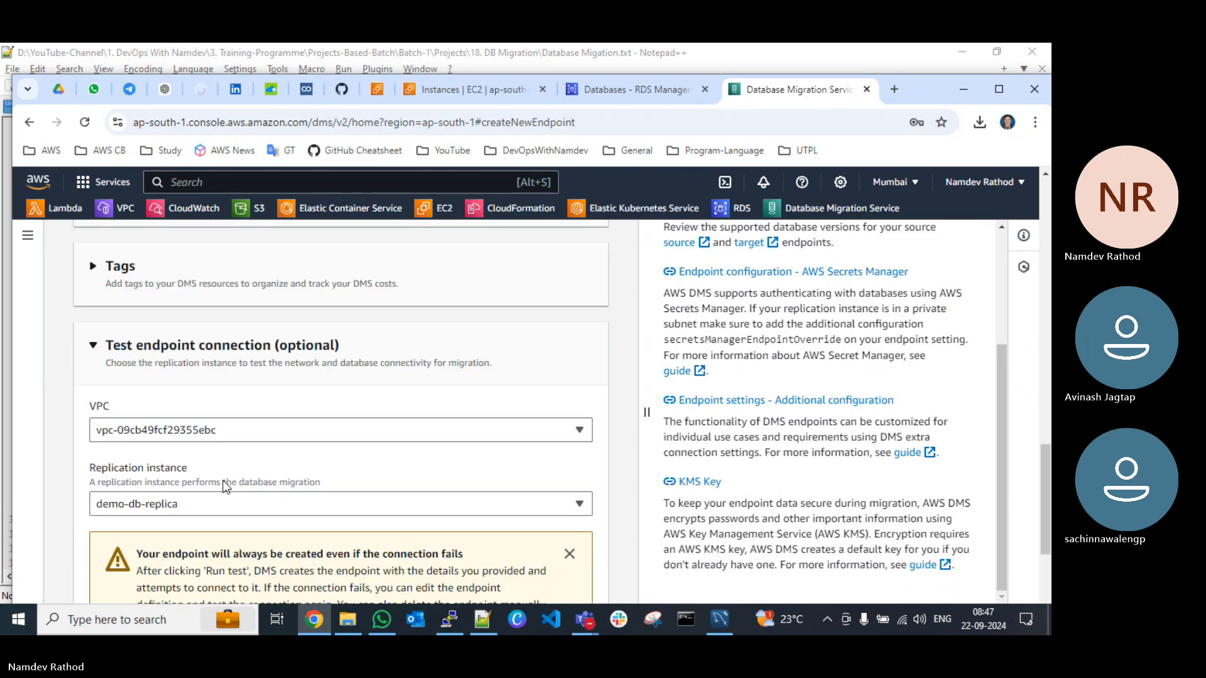
pyautogui.click(151, 339)
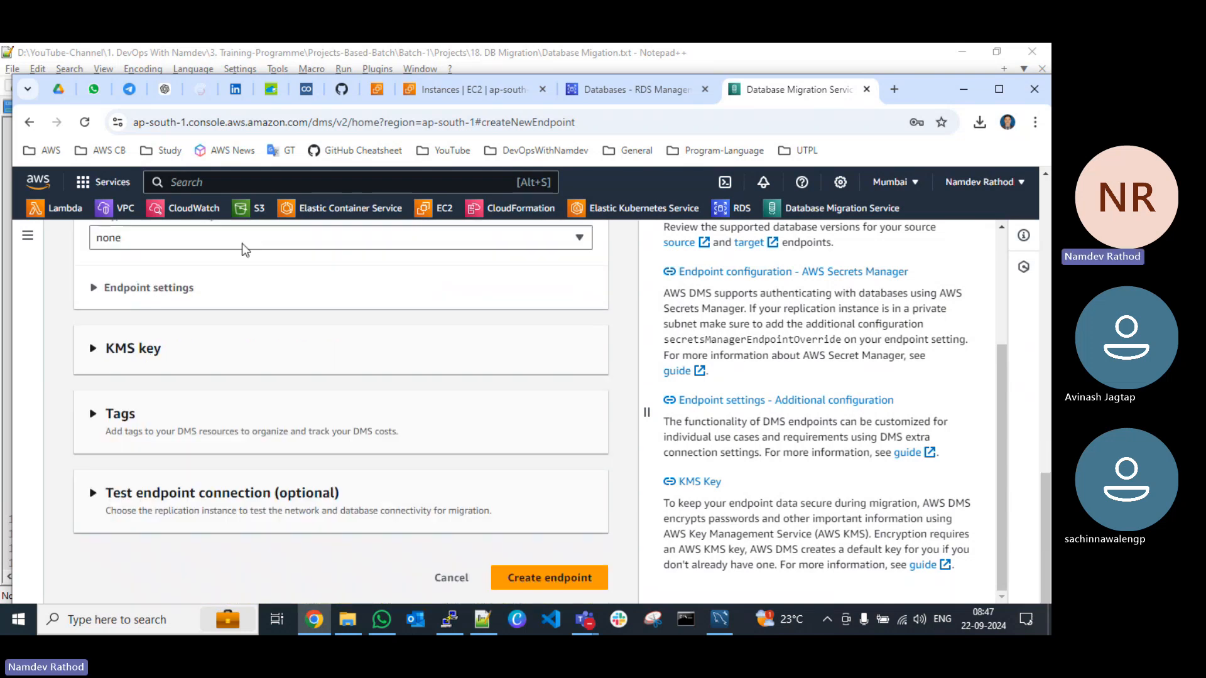
pyautogui.click(549, 577)
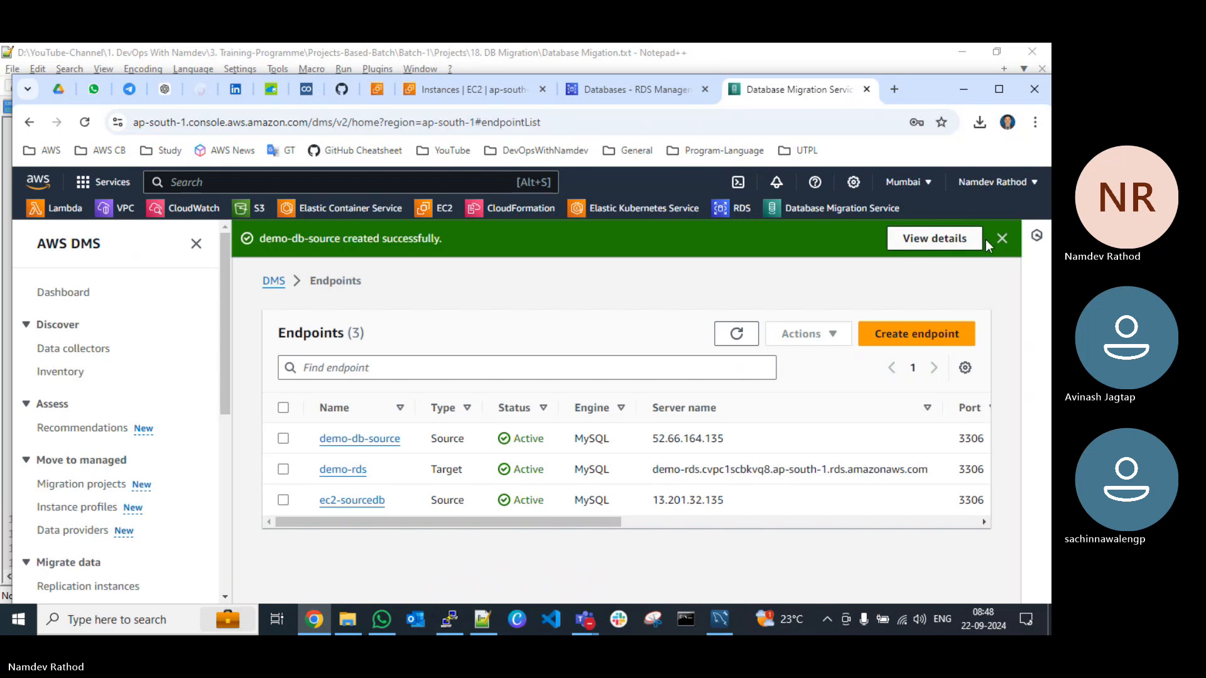
pyautogui.click(1002, 238)
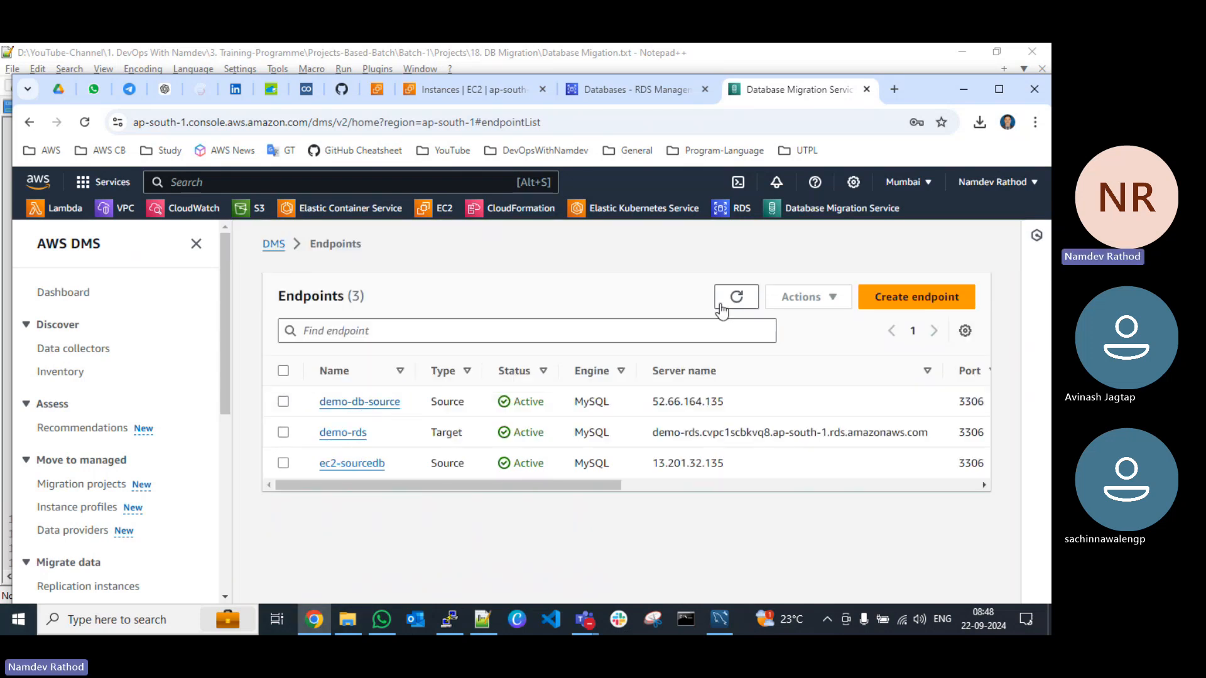
# Step: Start a new endpoint of type Target endpoint and select the RDS DB instance demo-db-target for it
pyautogui.click(891, 299)
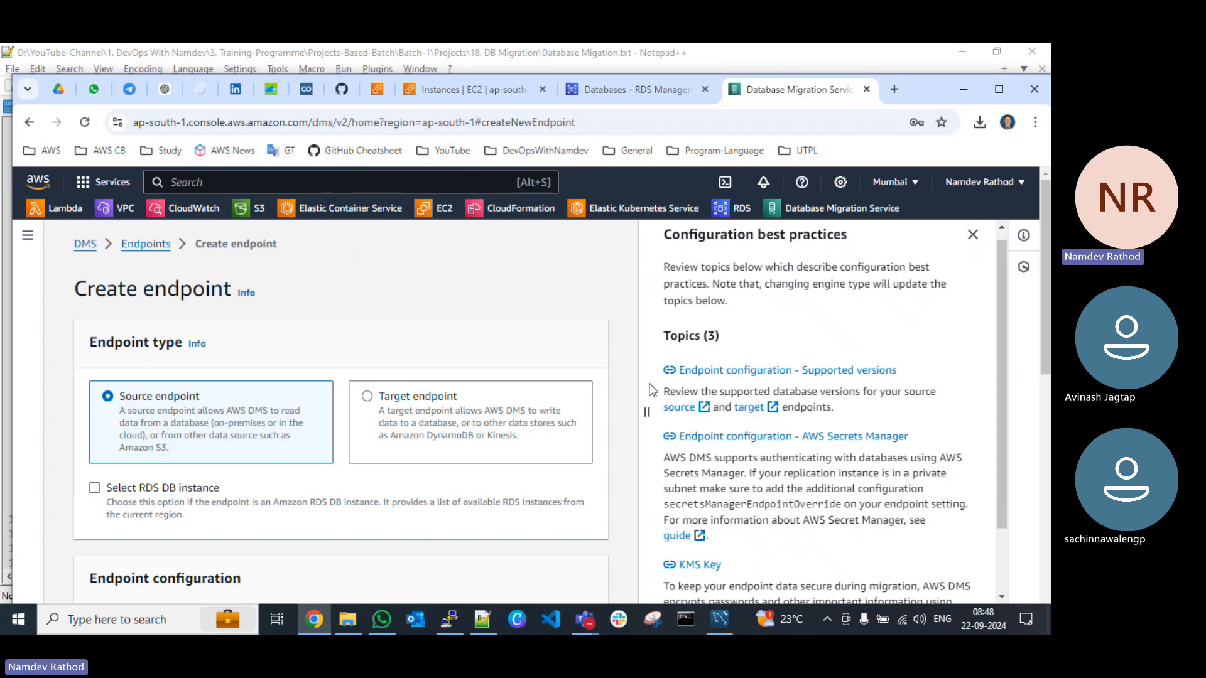
pyautogui.click(364, 397)
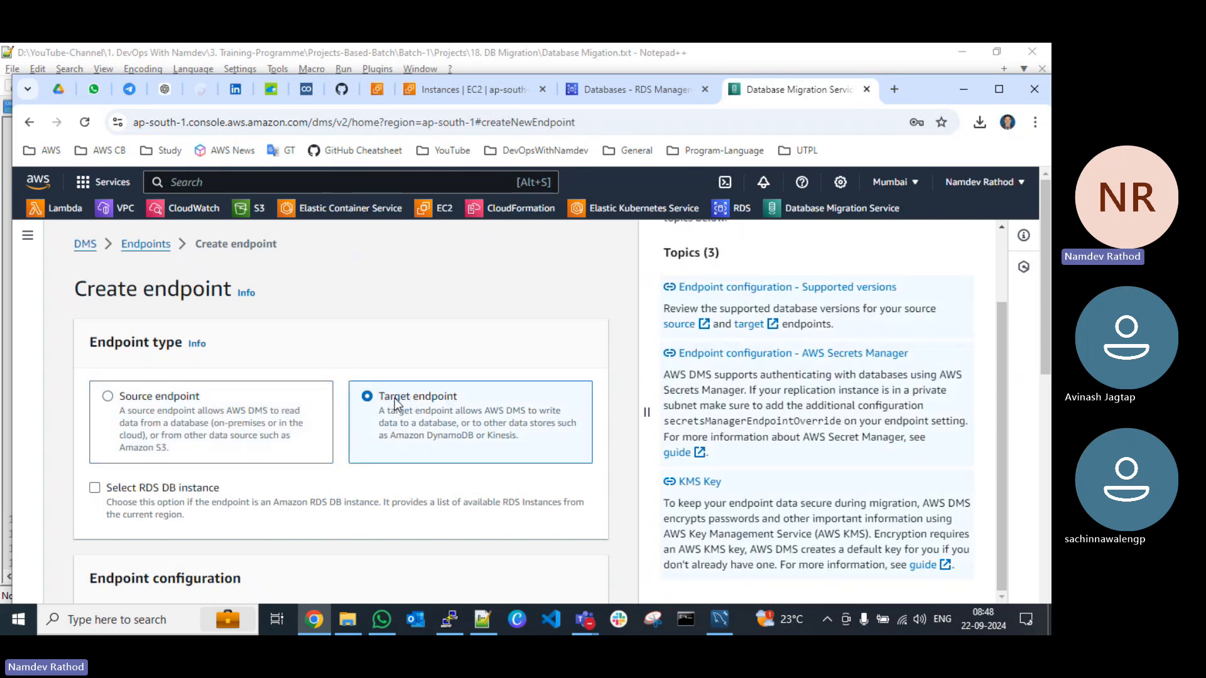
pyautogui.scroll(-1, 394, 399)
pyautogui.scroll(-2, 395, 402)
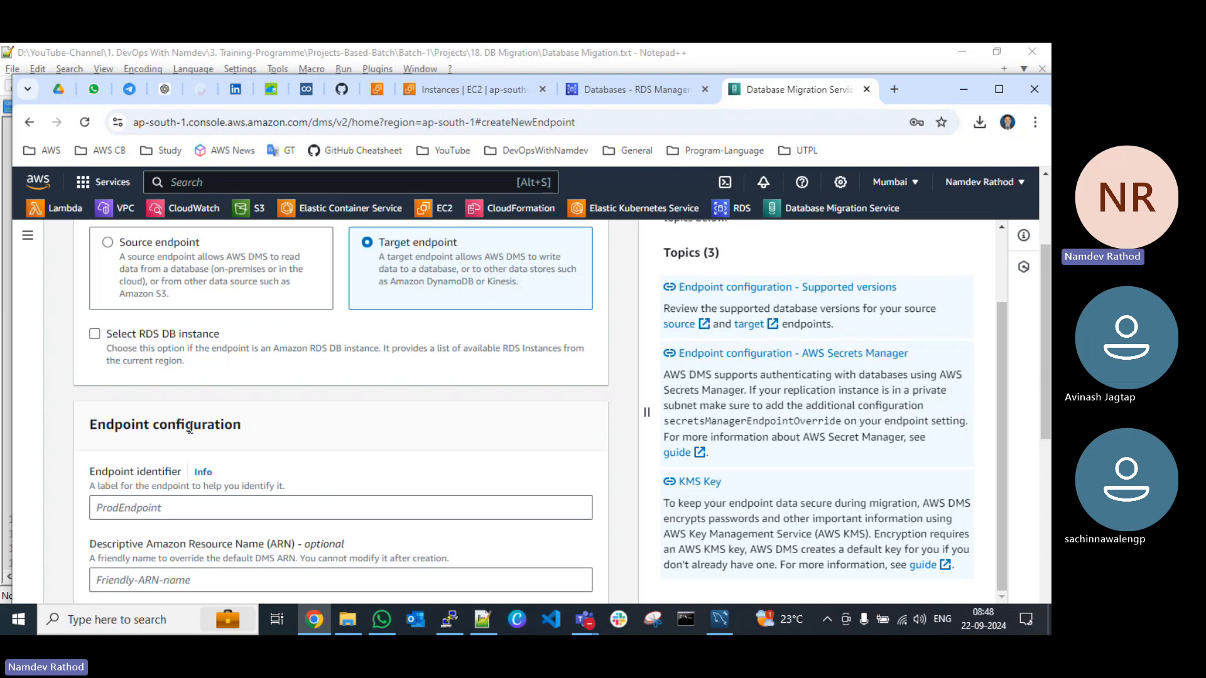
pyautogui.click(94, 334)
pyautogui.scroll(-2, 251, 372)
pyautogui.click(194, 353)
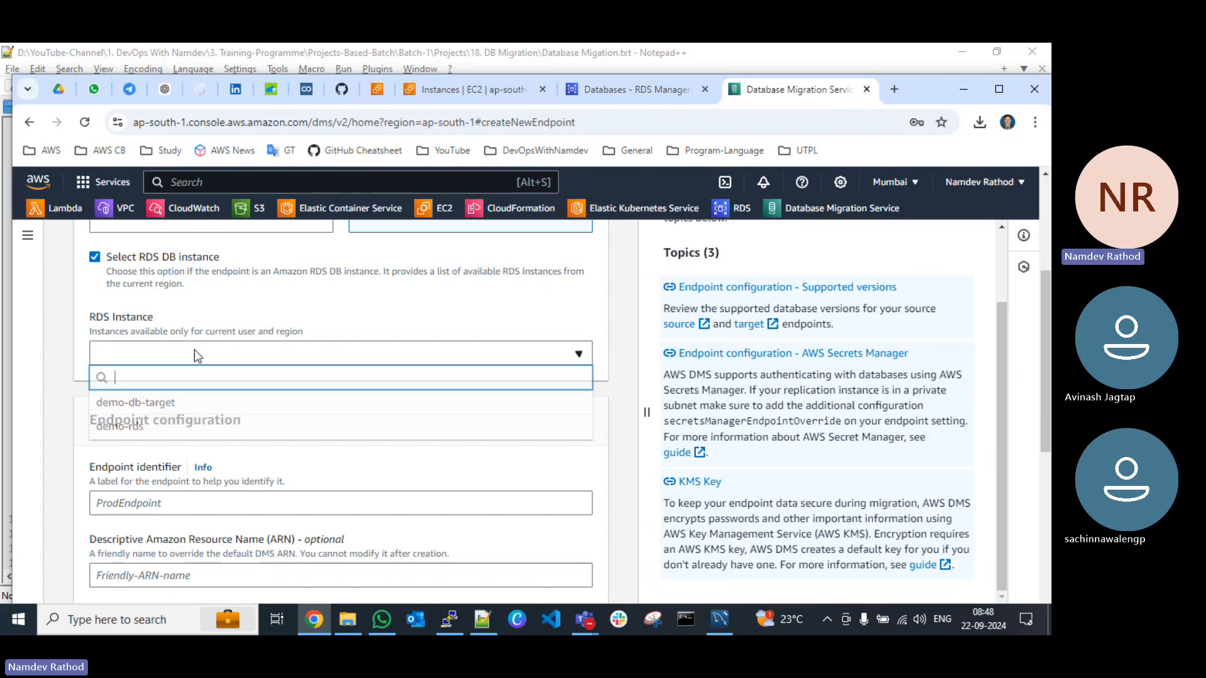
pyautogui.click(156, 403)
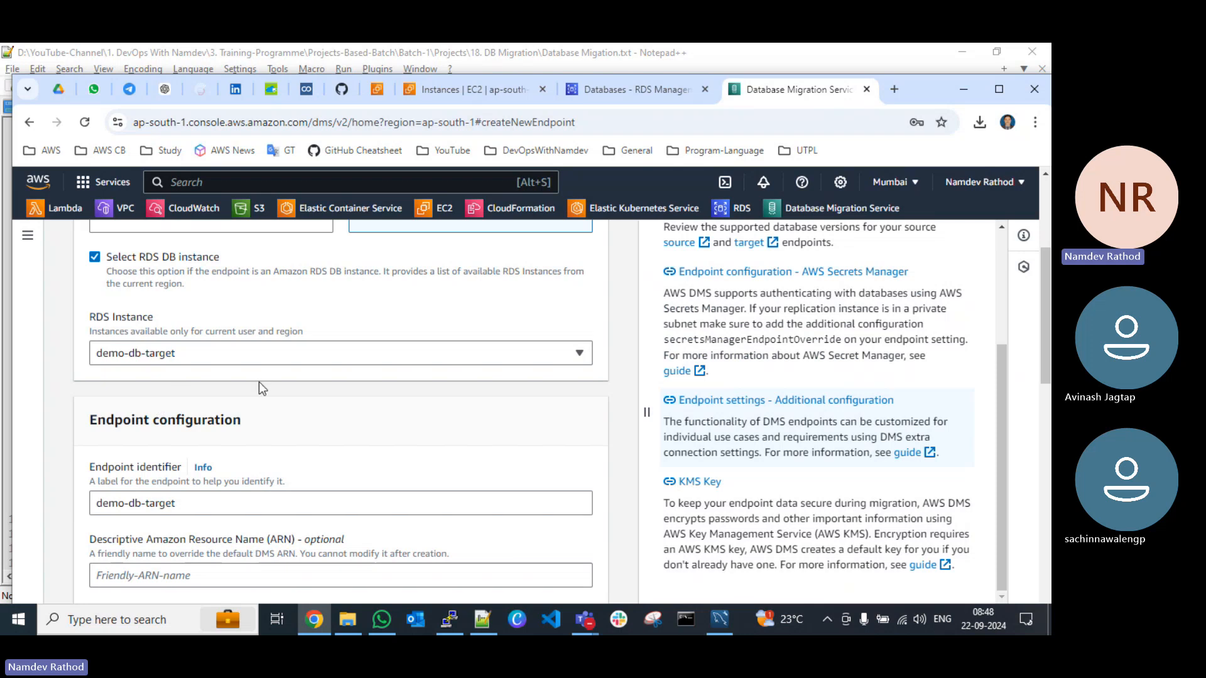
# Step: Set access to the target endpoint's database to providing the access information manually
pyautogui.scroll(-2, 284, 390)
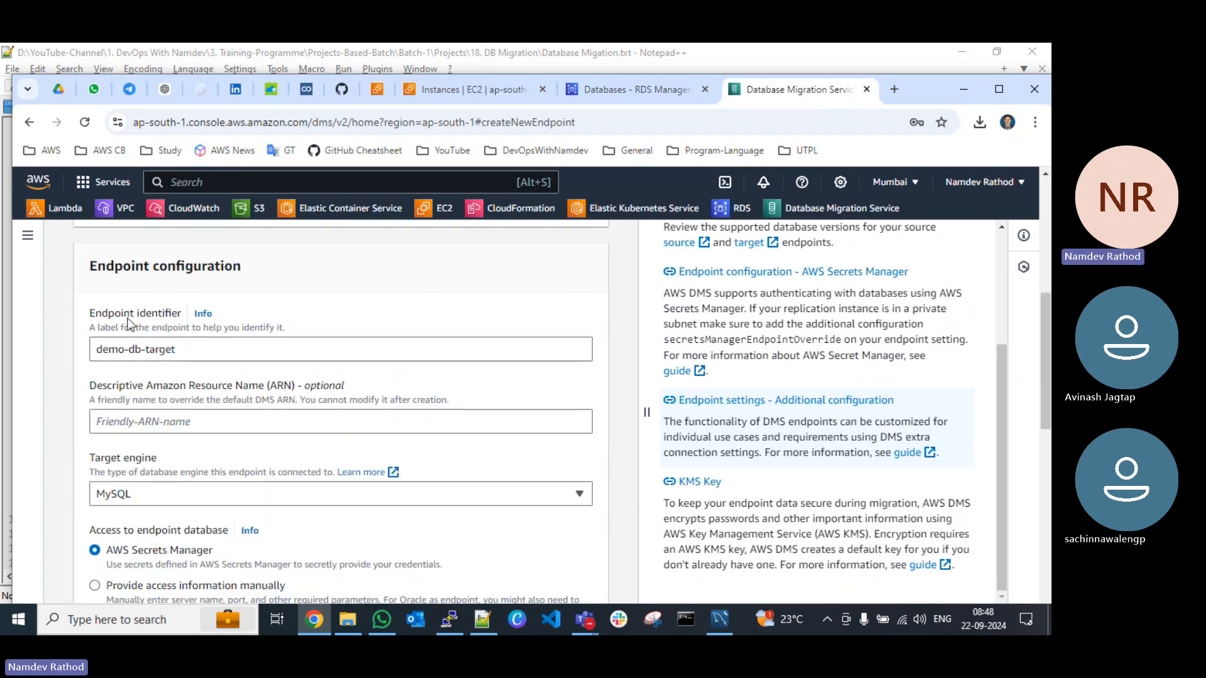
pyautogui.scroll(-2, 227, 394)
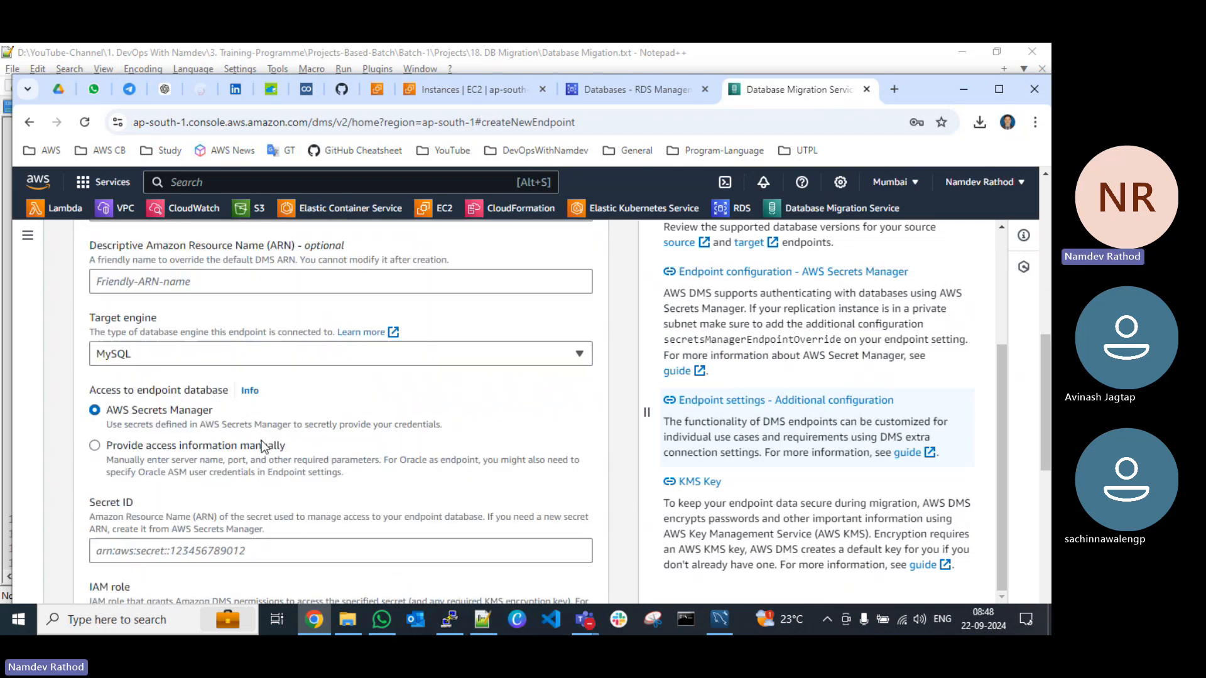
pyautogui.scroll(-1, 228, 375)
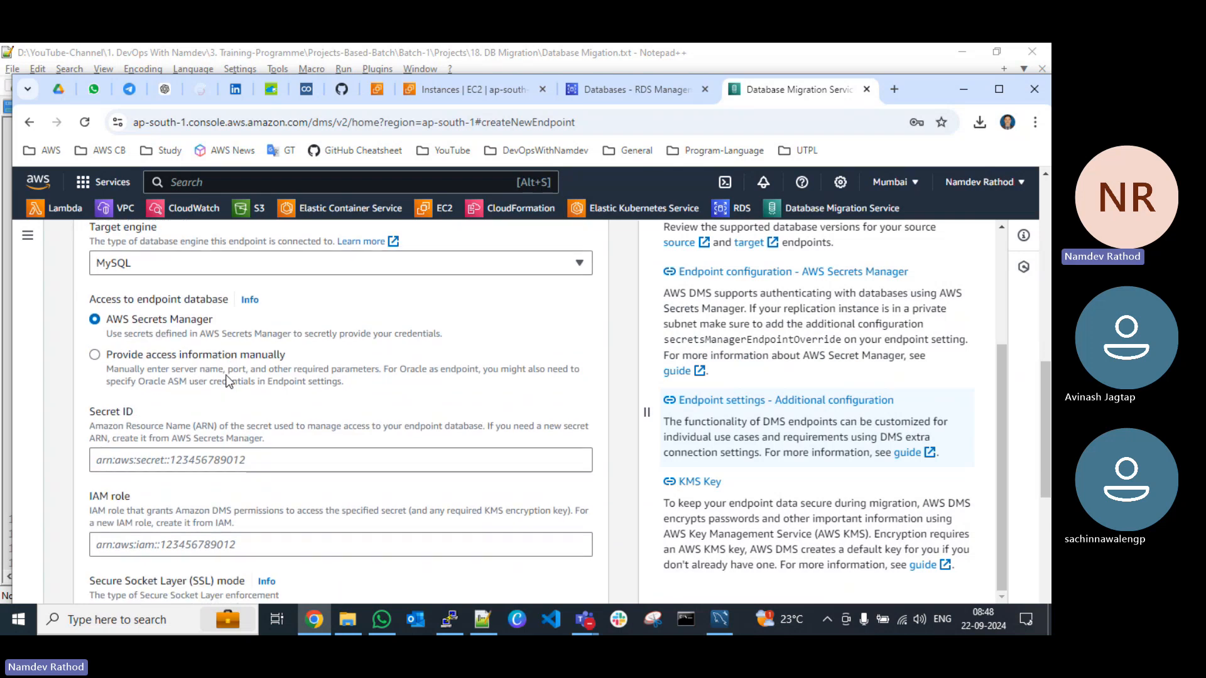
pyautogui.click(95, 356)
pyautogui.scroll(-2, 246, 377)
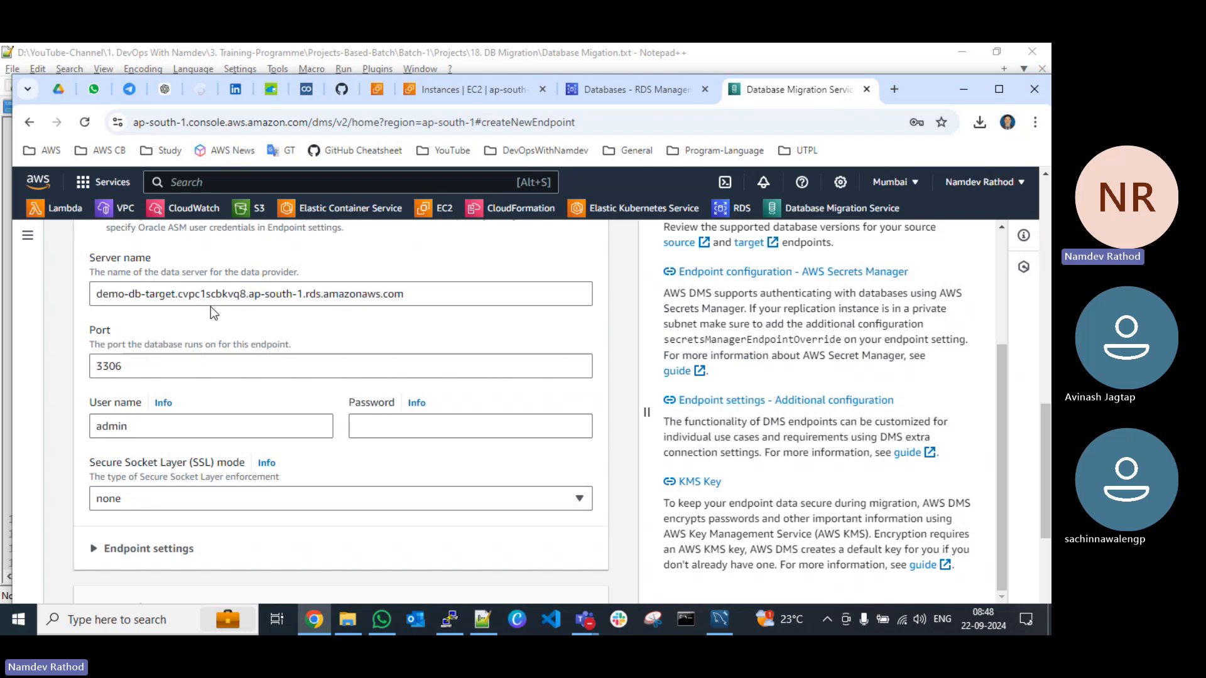
# Step: Search the AWS services for secrets and open Secrets Manager in a separate browser tab
pyautogui.click(381, 425)
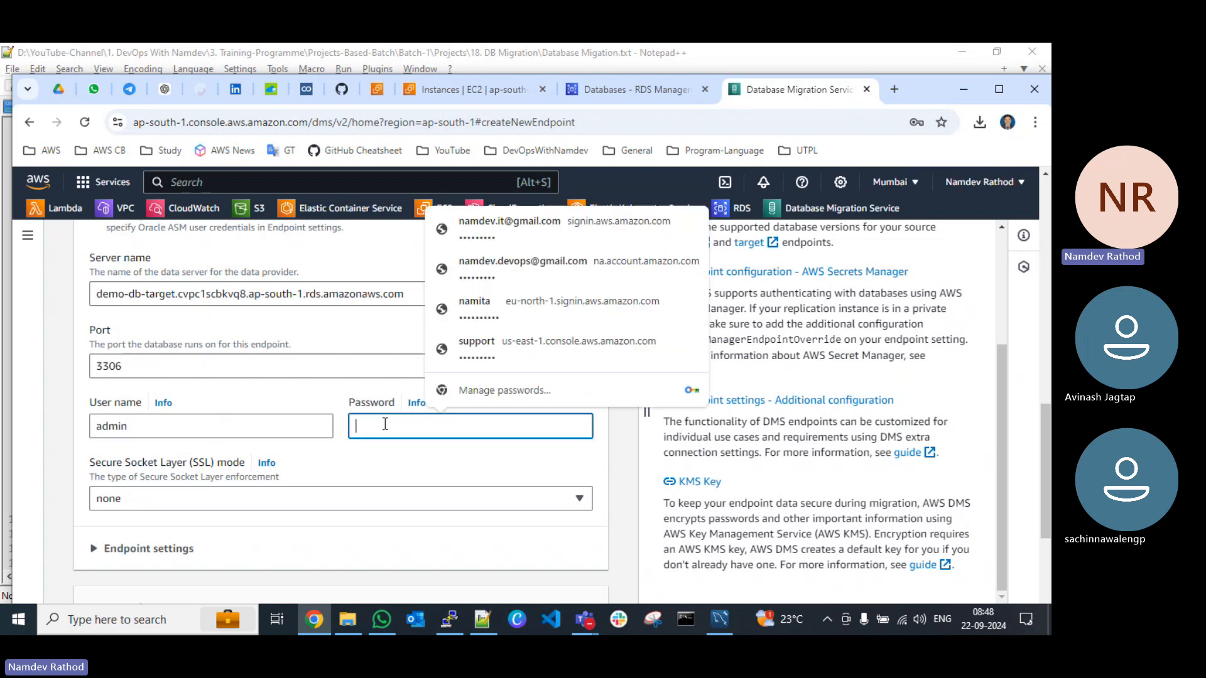
pyautogui.click(305, 186)
pyautogui.write('secrets')
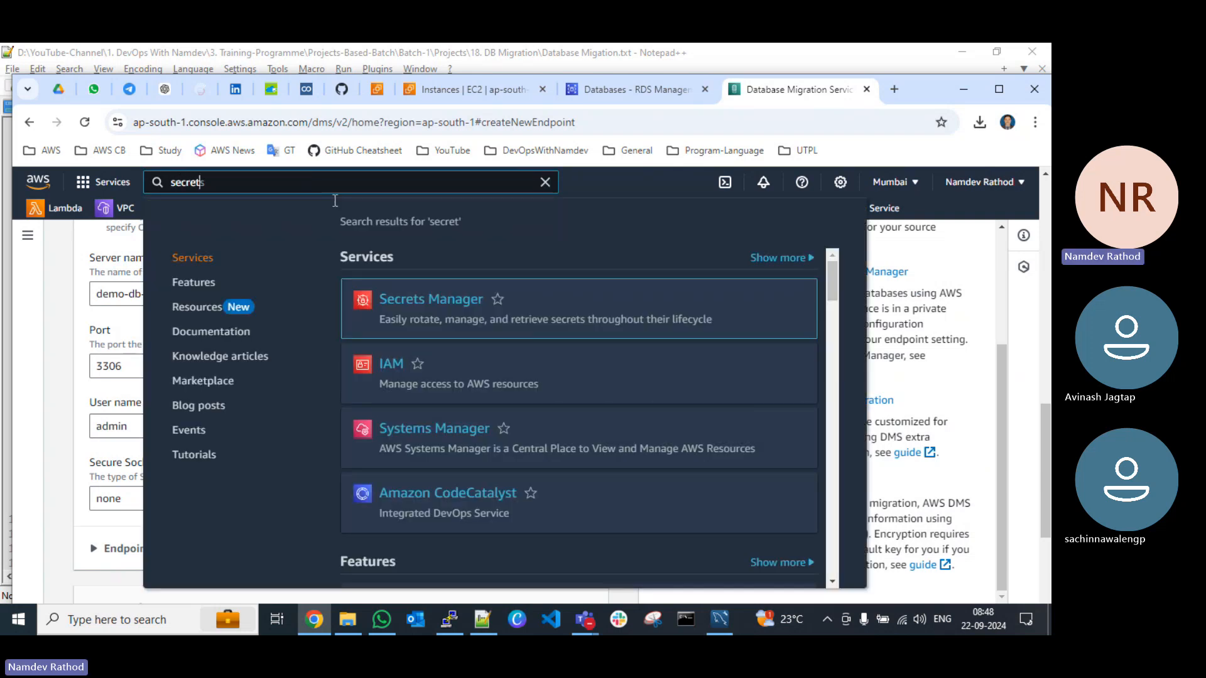
pyautogui.rightClick(433, 298)
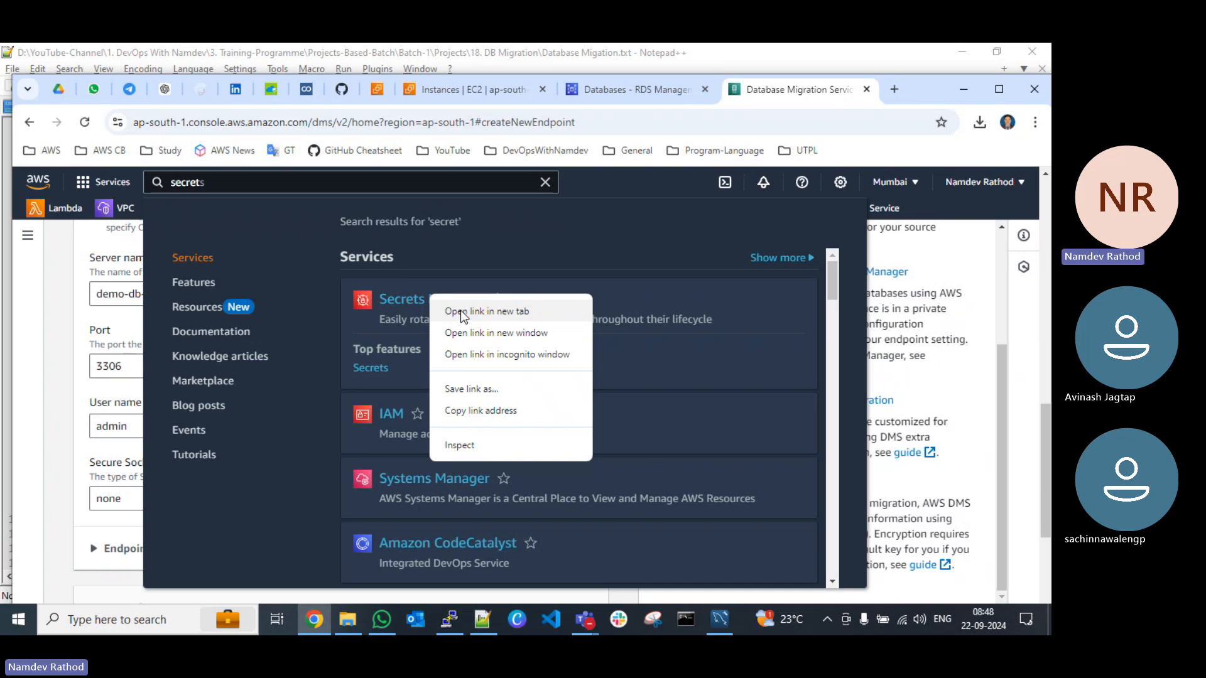
pyautogui.click(460, 311)
pyautogui.click(1022, 322)
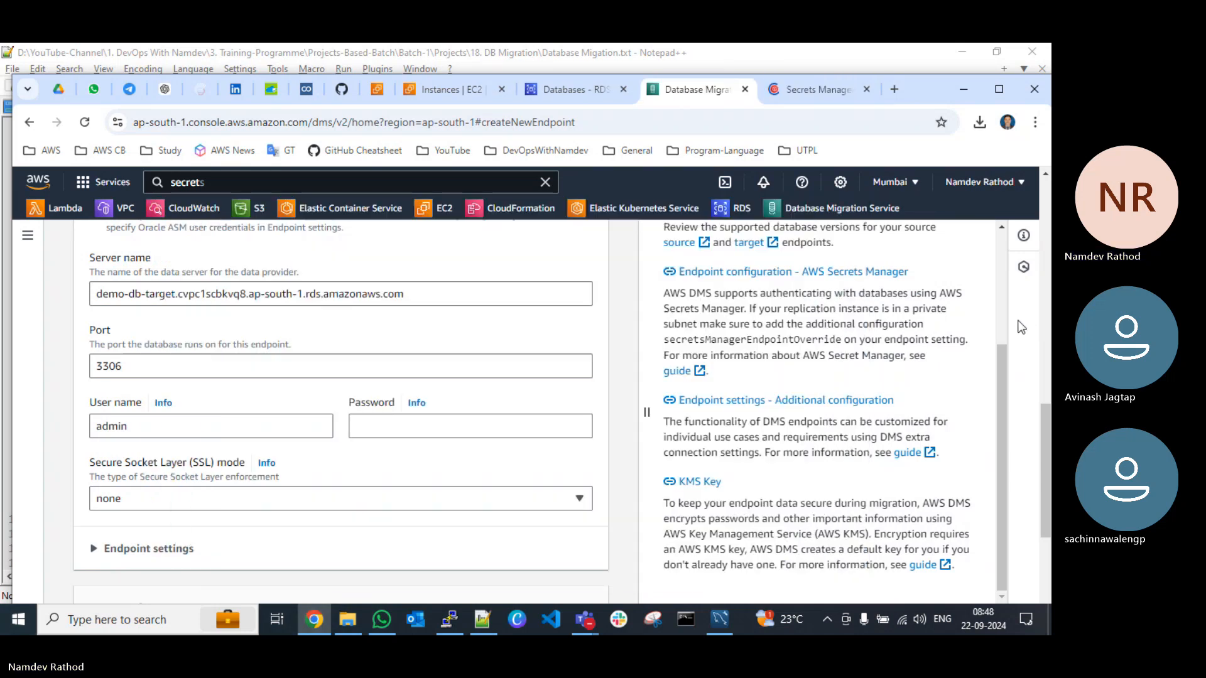
pyautogui.click(798, 91)
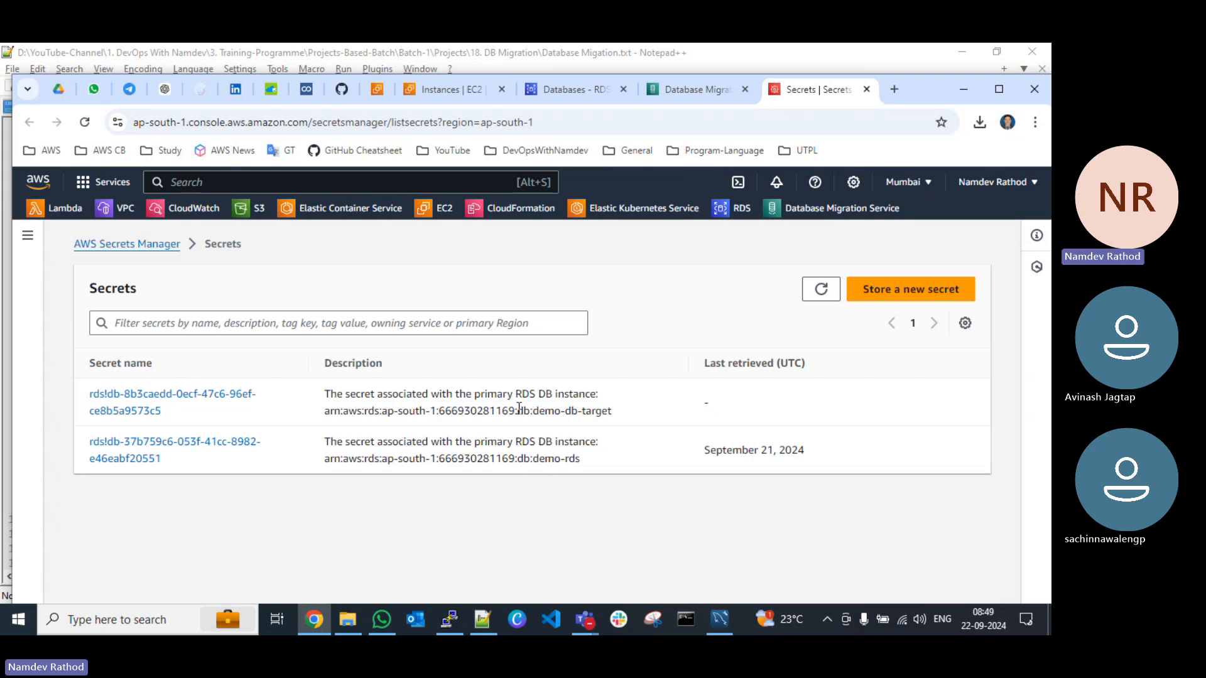
# Step: Retrieve the secret value associated with demo-db-target and copy its password into the target endpoint's password field in DMS
pyautogui.click(142, 405)
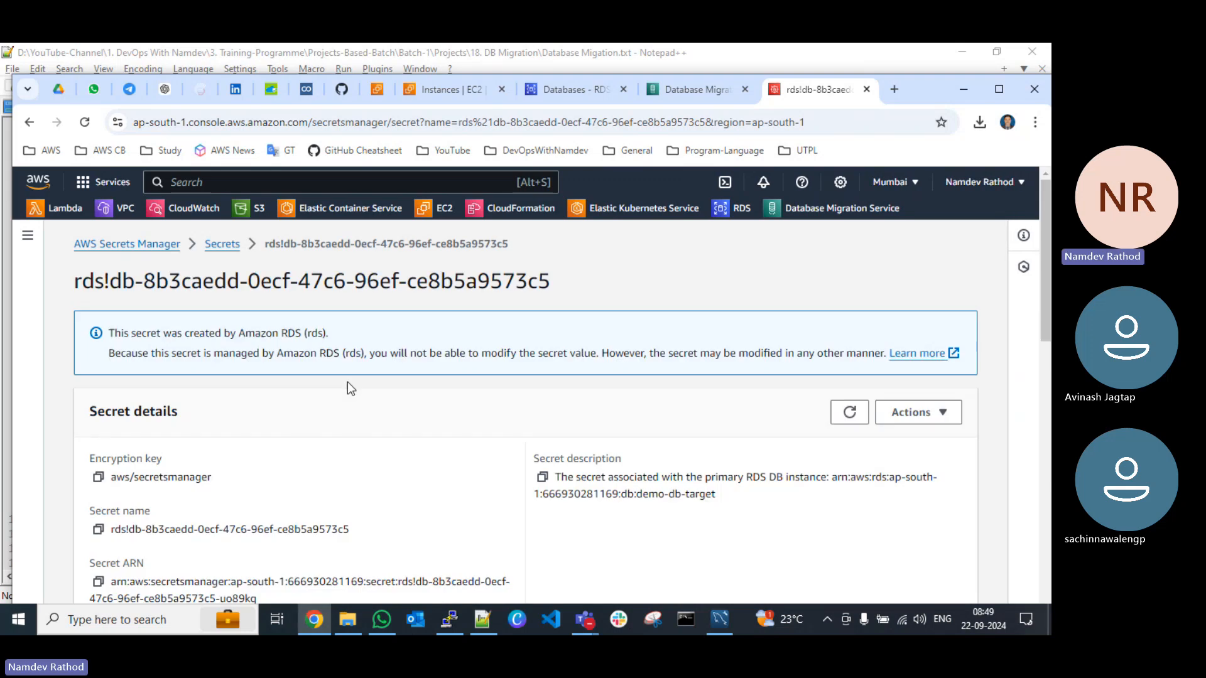
pyautogui.scroll(-5, 444, 393)
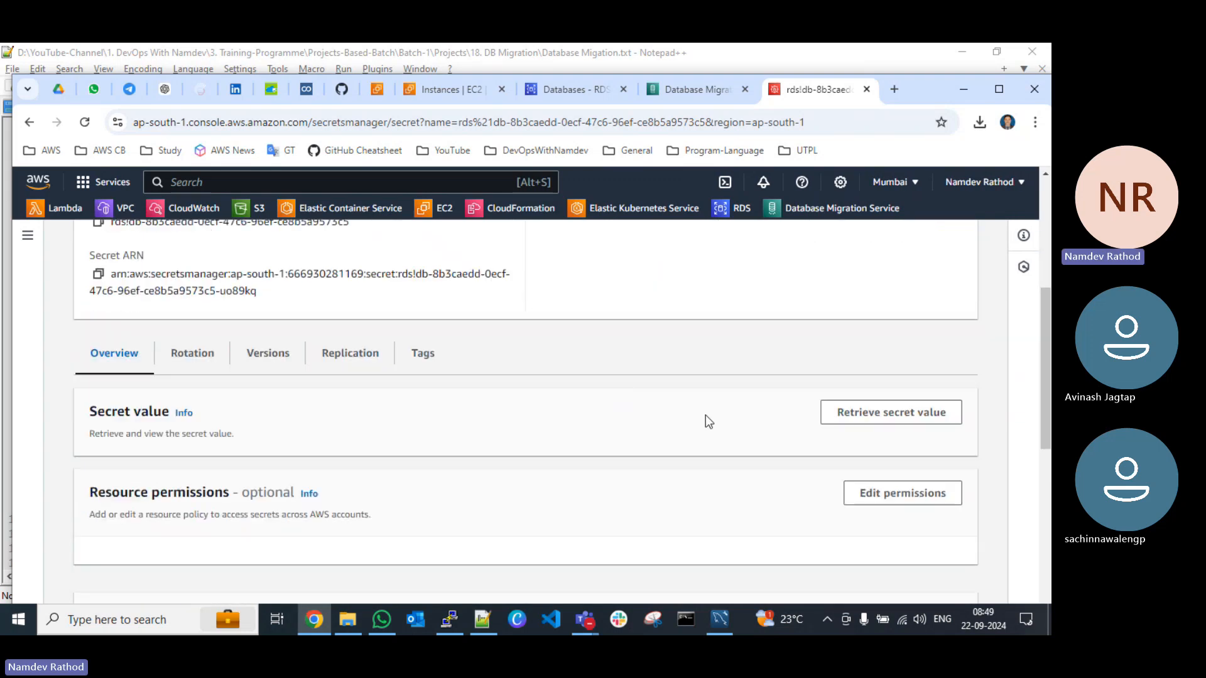
pyautogui.click(885, 413)
pyautogui.scroll(-3, 602, 477)
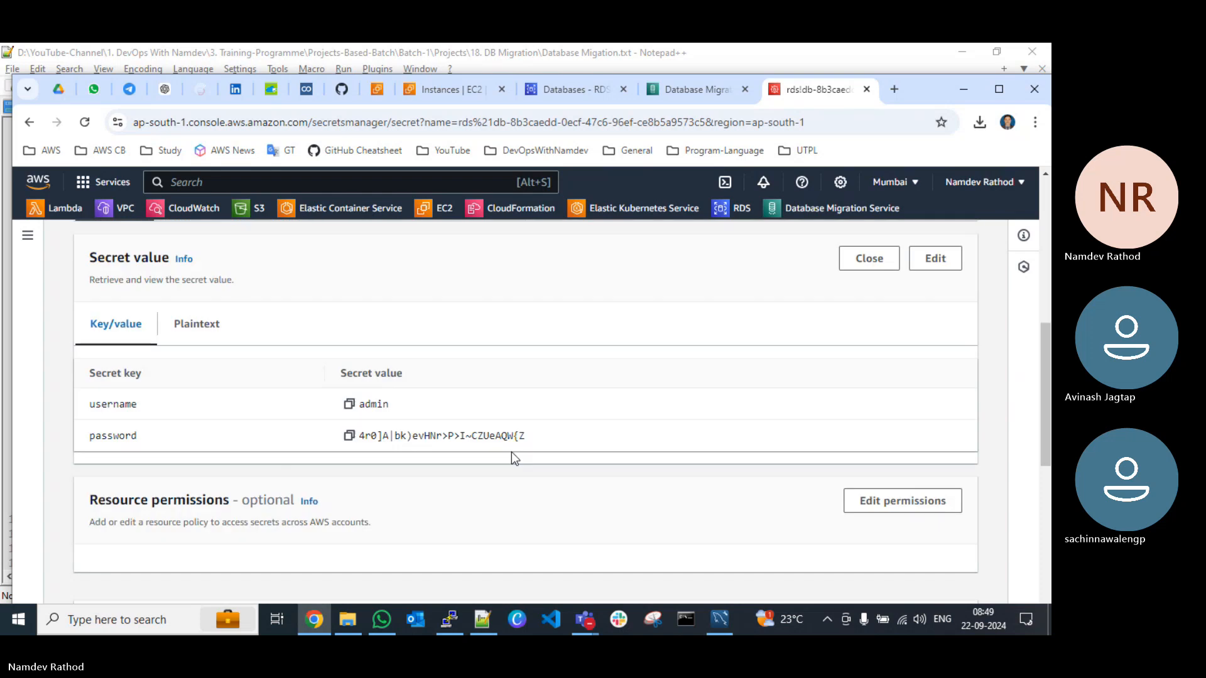
pyautogui.click(349, 437)
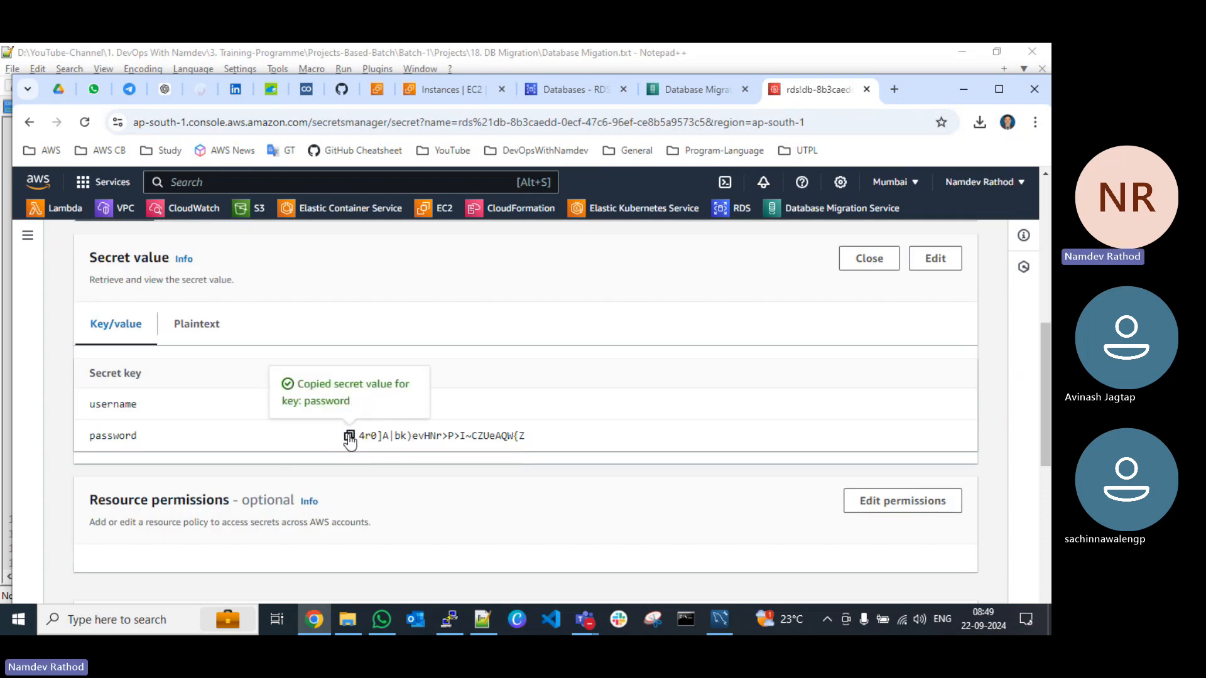
pyautogui.click(698, 95)
pyautogui.click(371, 423)
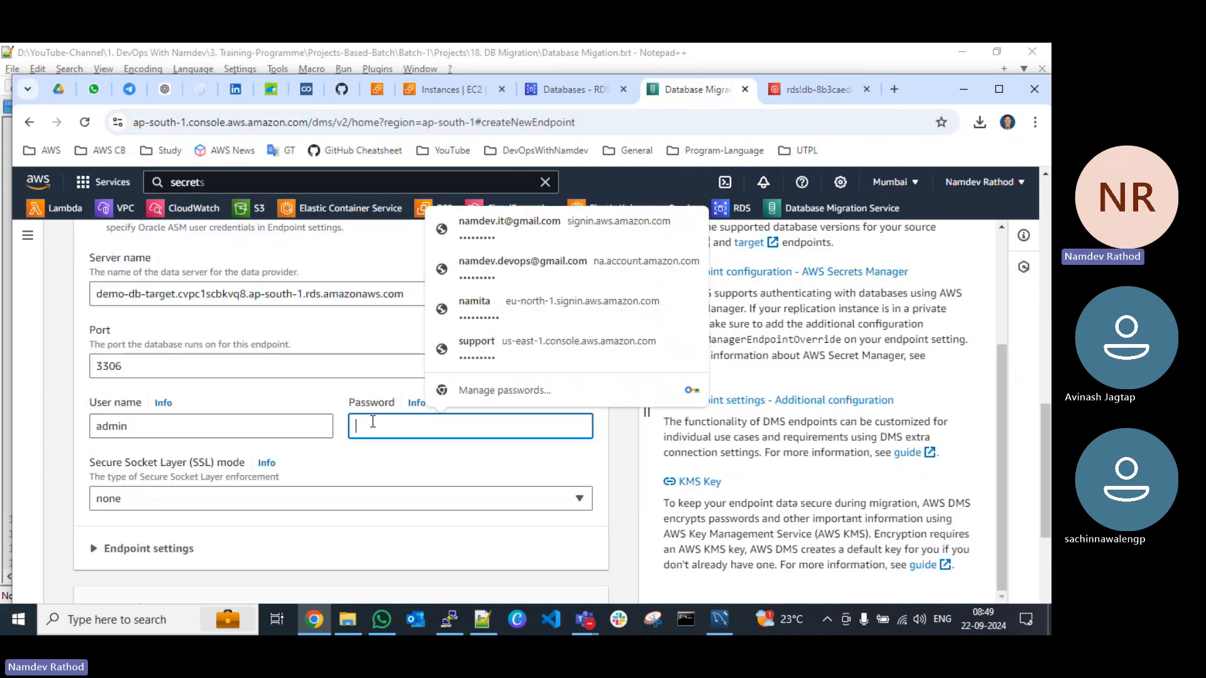
pyautogui.hotkey('ctrl', 'v')
# Step: Expand the endpoint settings without changing them, create the target endpoint, then dismiss the notification and refresh the endpoint list
pyautogui.scroll(-4, 373, 421)
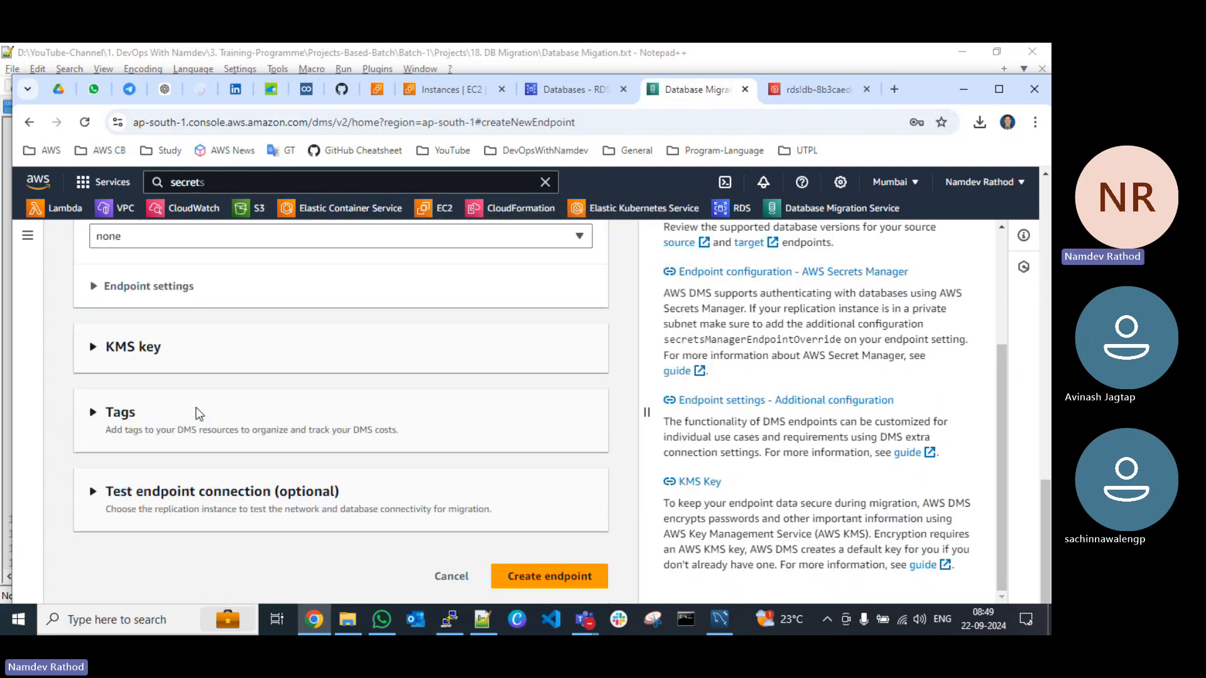
pyautogui.click(153, 286)
pyautogui.scroll(-2, 235, 408)
pyautogui.scroll(-1, 238, 408)
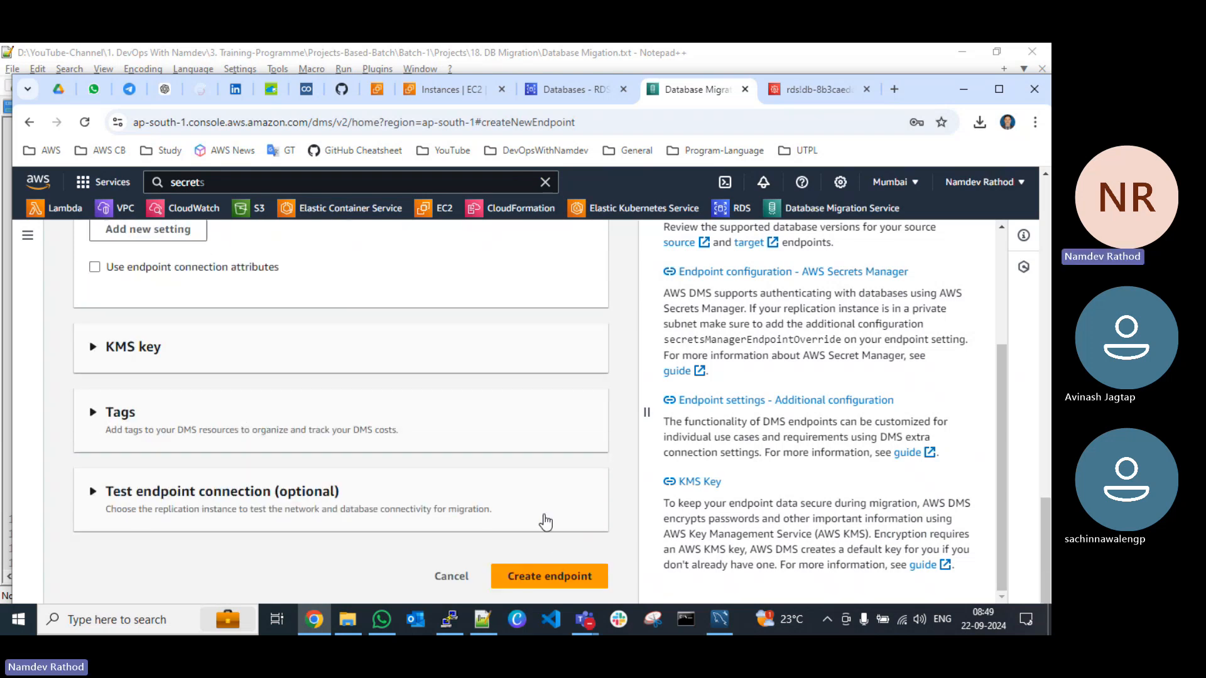
pyautogui.click(541, 577)
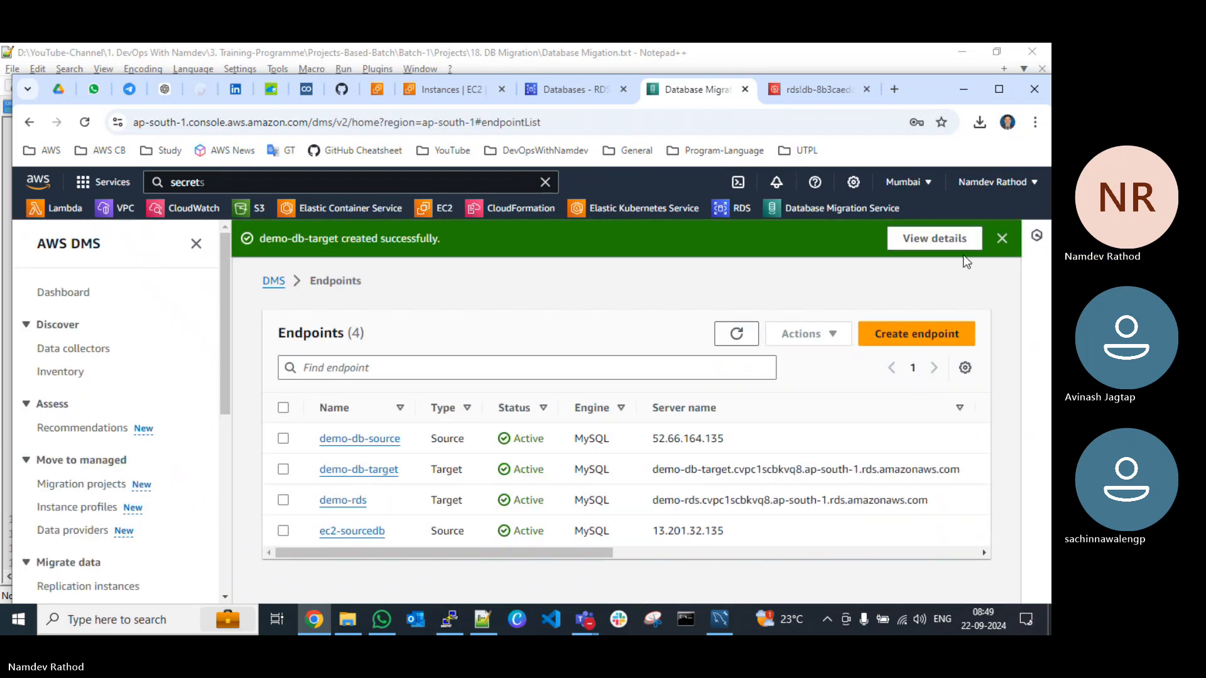
pyautogui.click(1003, 237)
pyautogui.click(735, 297)
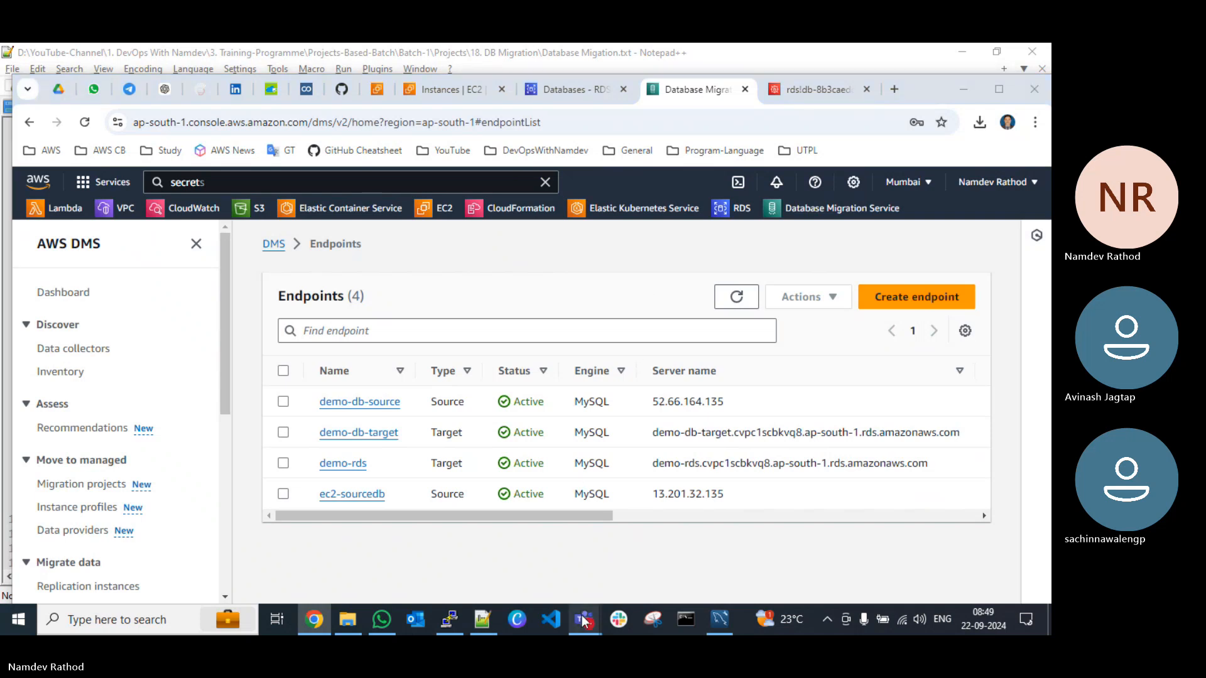
# Step: Switch to the Teams meeting whiteboard, underline DMS and draw arrows from it to Source and to Target
pyautogui.moveTo(585, 620)
pyautogui.click(361, 552)
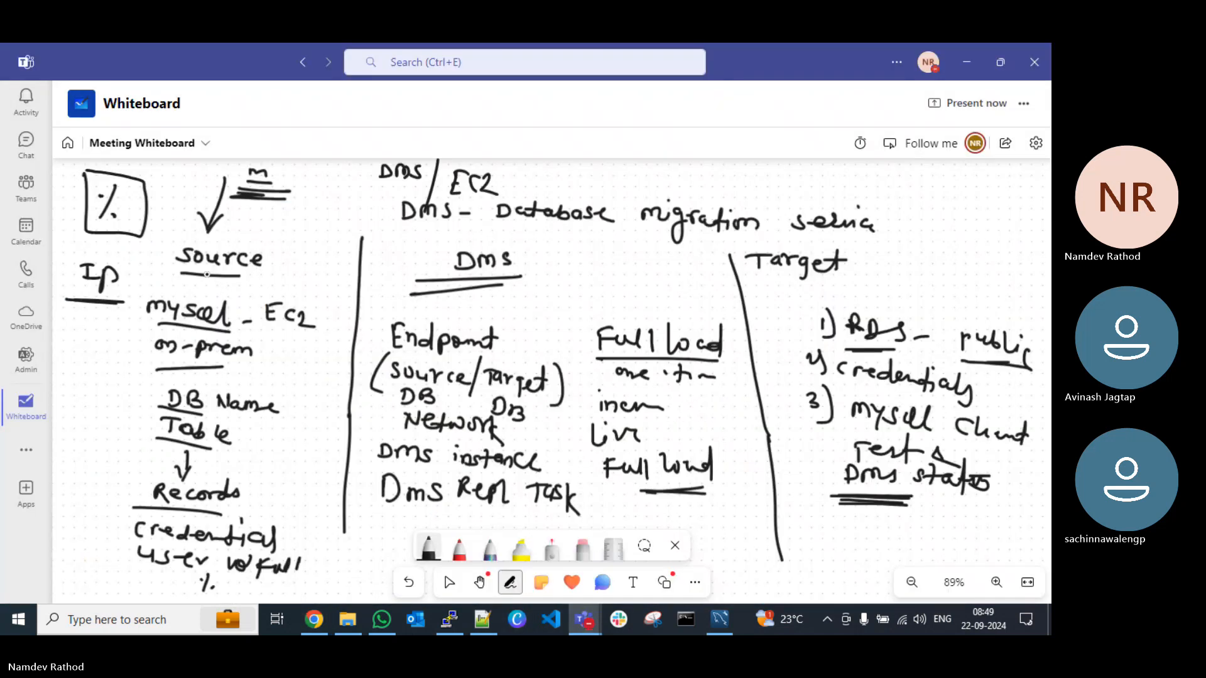
pyautogui.moveTo(444, 293); pyautogui.dragTo(539, 285)
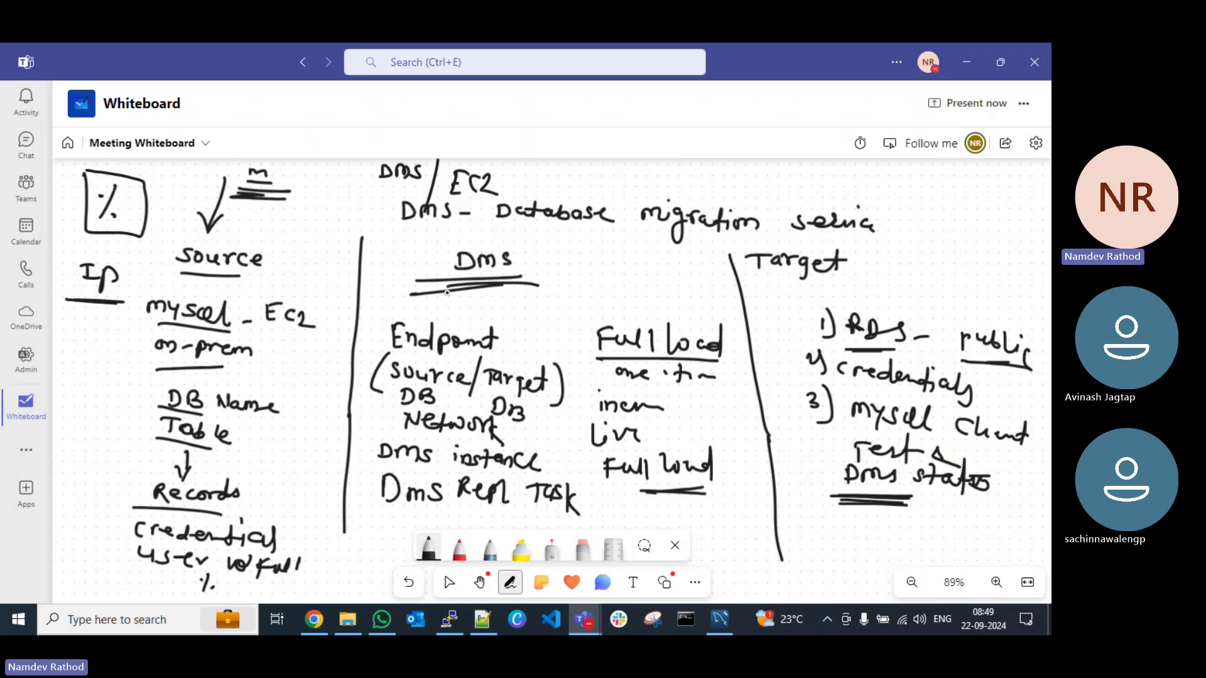
pyautogui.moveTo(443, 293)
pyautogui.mouseDown()
pyautogui.moveTo(528, 290)
pyautogui.moveTo(324, 245)
pyautogui.mouseUp()
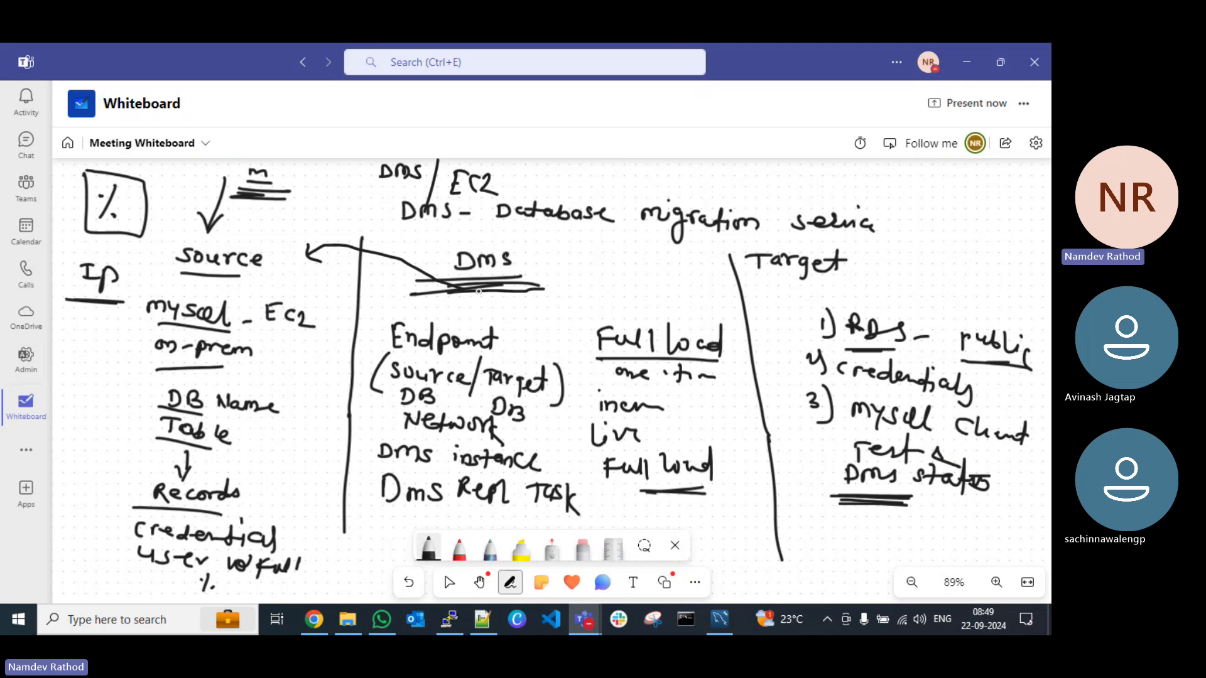
pyautogui.moveTo(529, 289)
pyautogui.mouseDown()
pyautogui.moveTo(619, 272)
pyautogui.moveTo(745, 282)
pyautogui.moveTo(710, 289)
pyautogui.mouseUp()
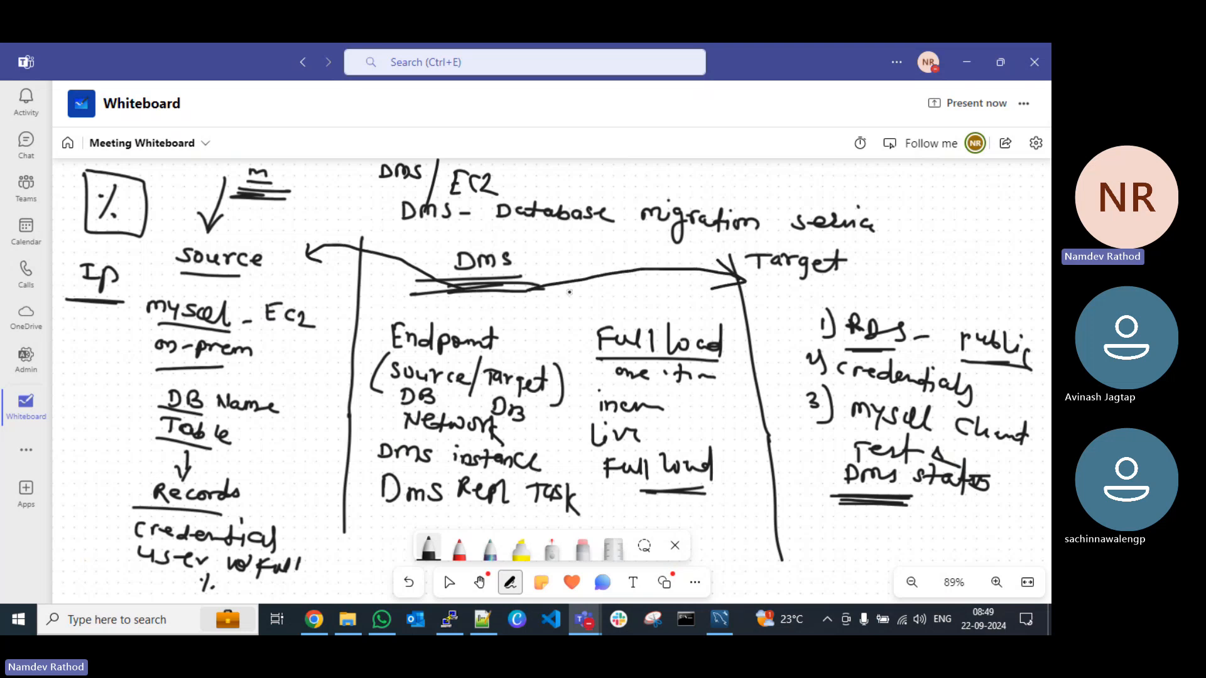
# Step: Box the DMS heading, write a circled IP beside it, underline Target and Source, and return to the DMS console
pyautogui.moveTo(443, 243)
pyautogui.mouseDown()
pyautogui.moveTo(447, 288)
pyautogui.moveTo(560, 246)
pyautogui.moveTo(442, 241)
pyautogui.mouseUp()
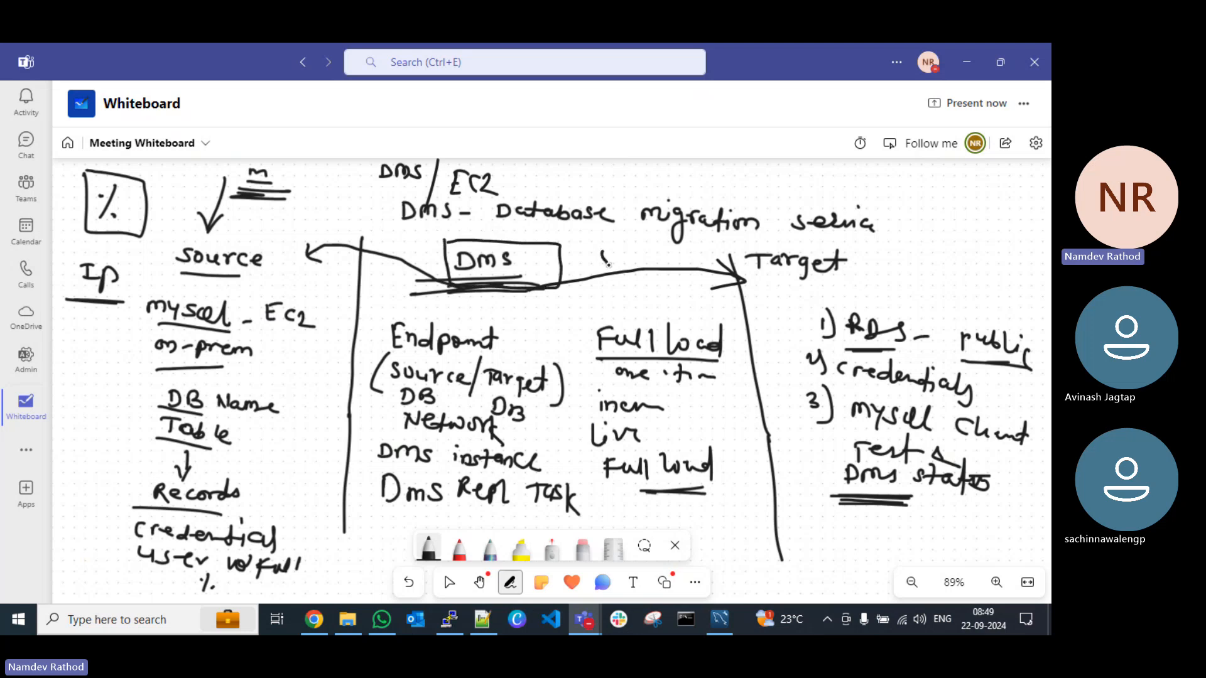
pyautogui.moveTo(595, 274)
pyautogui.mouseDown()
pyautogui.moveTo(666, 264)
pyautogui.moveTo(571, 254)
pyautogui.moveTo(628, 237)
pyautogui.mouseUp()
pyautogui.moveTo(779, 287); pyautogui.dragTo(877, 289)
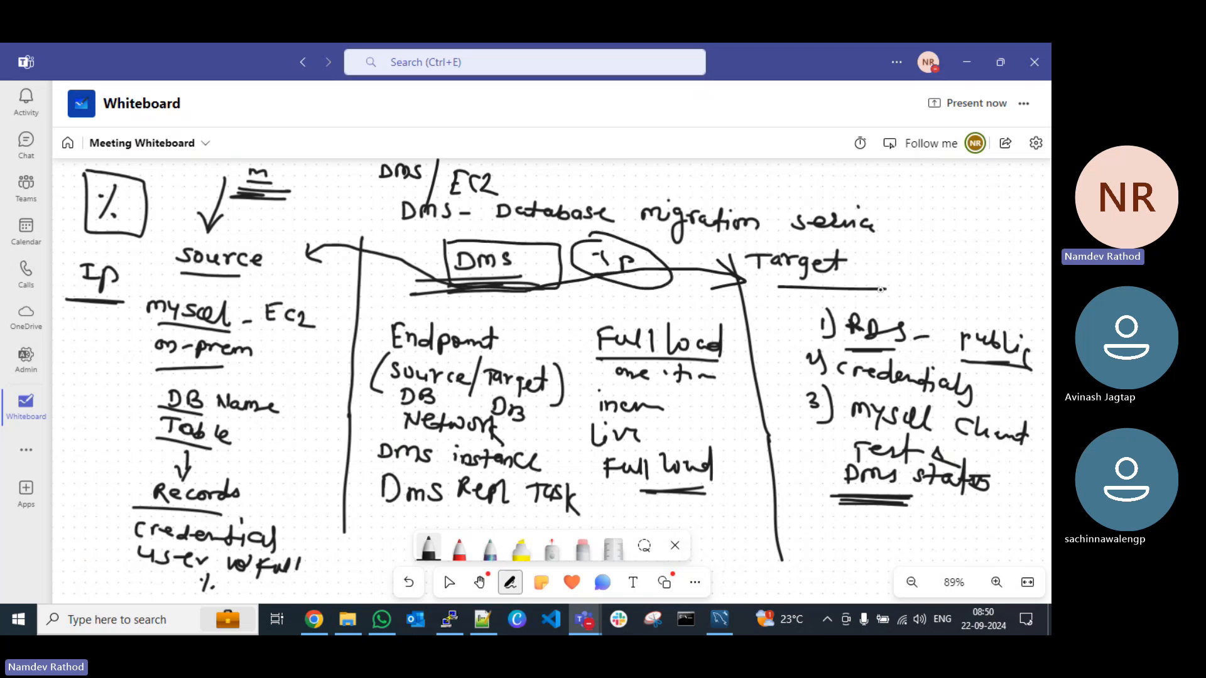
pyautogui.moveTo(188, 274); pyautogui.dragTo(293, 296)
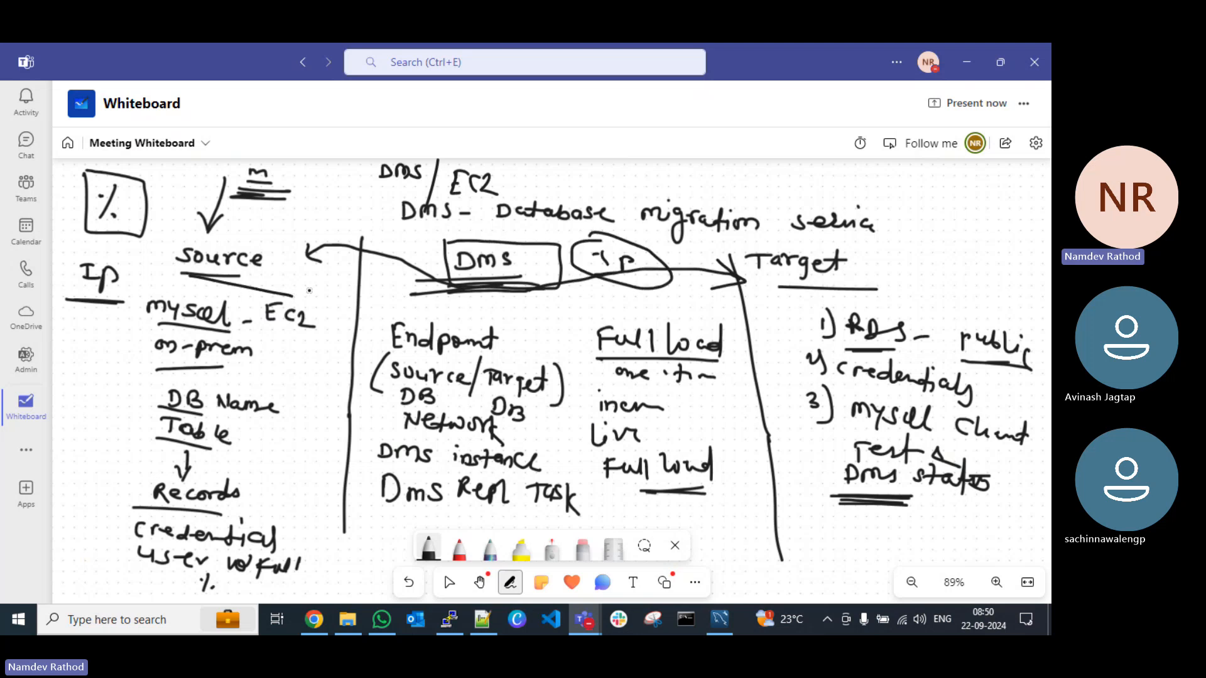
pyautogui.click(965, 65)
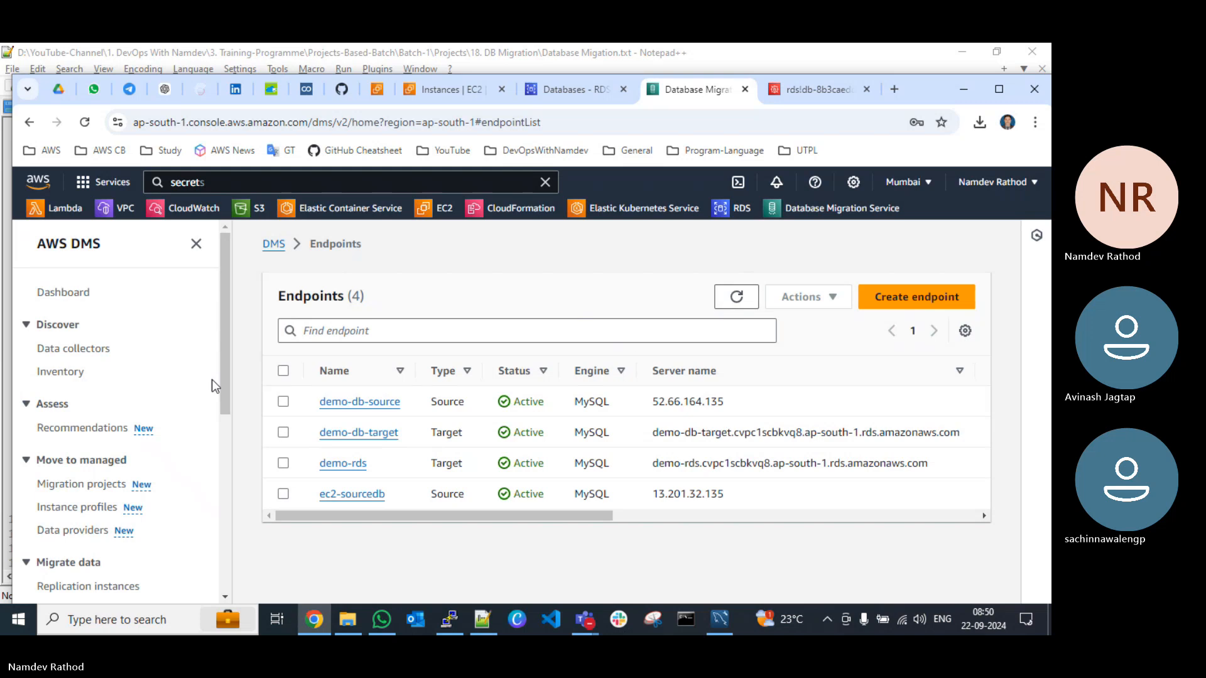
# Step: Open the DMS replication instances list and examine the status, public access and IP columns of the instances
pyautogui.scroll(-6, 78, 429)
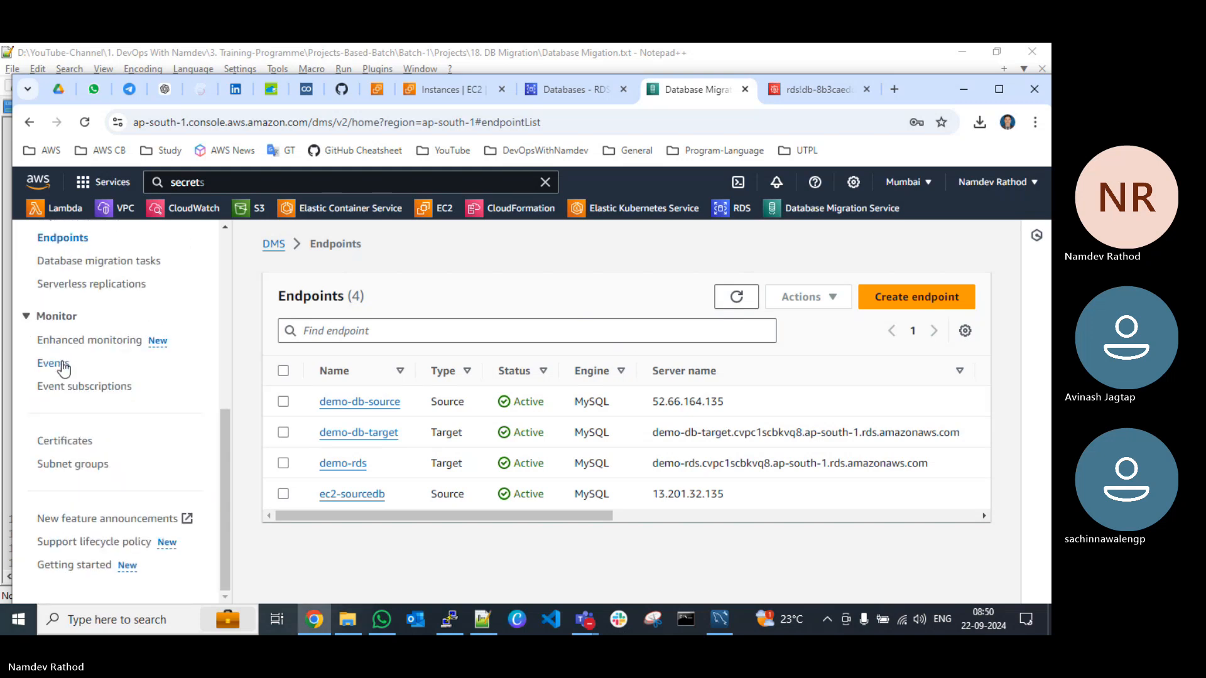
pyautogui.scroll(4, 64, 407)
pyautogui.click(94, 446)
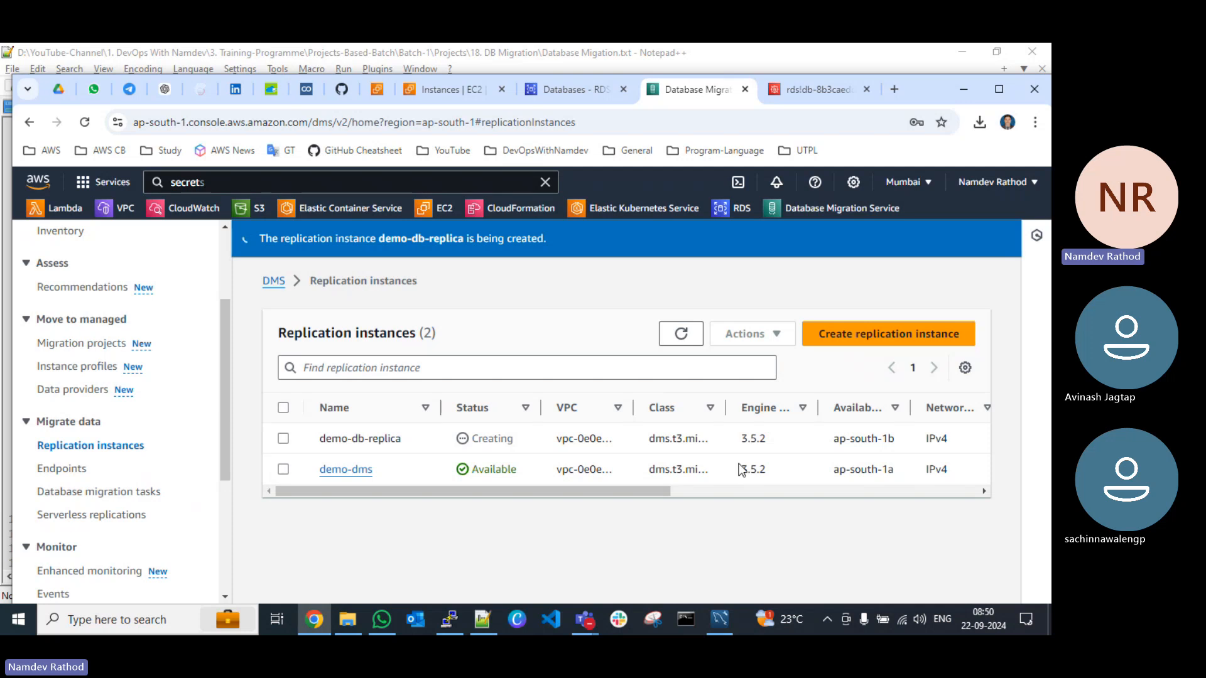
pyautogui.moveTo(567, 489); pyautogui.dragTo(769, 503)
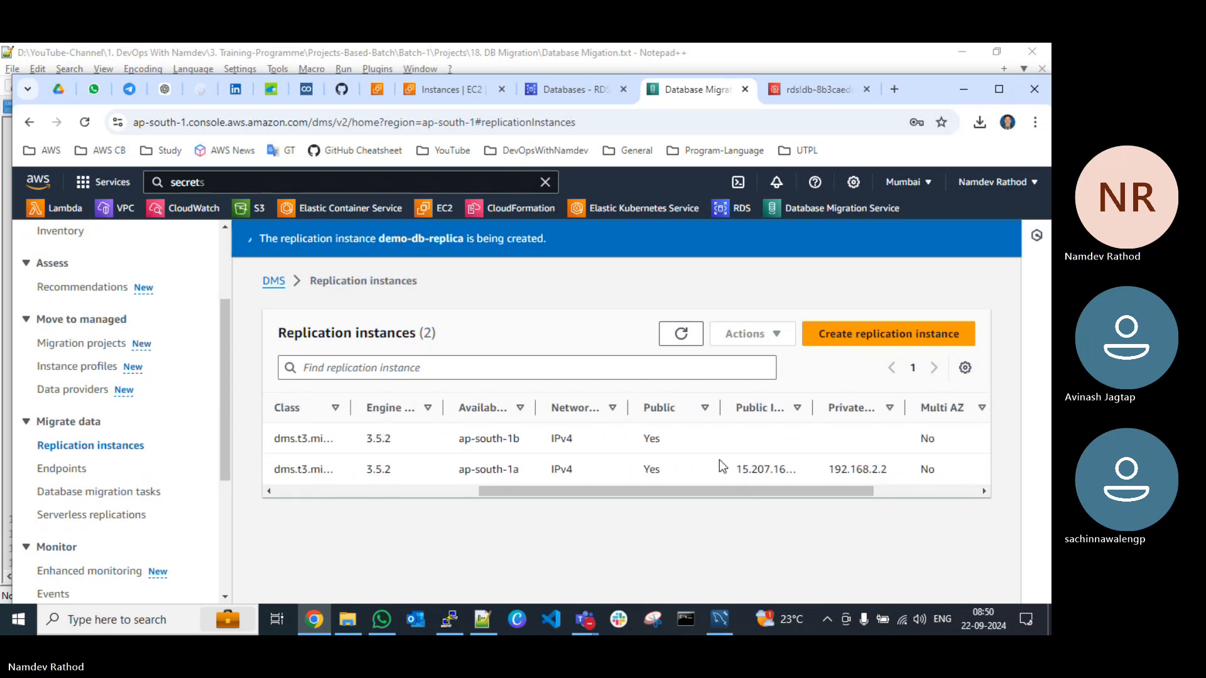
pyautogui.moveTo(556, 488); pyautogui.dragTo(315, 488)
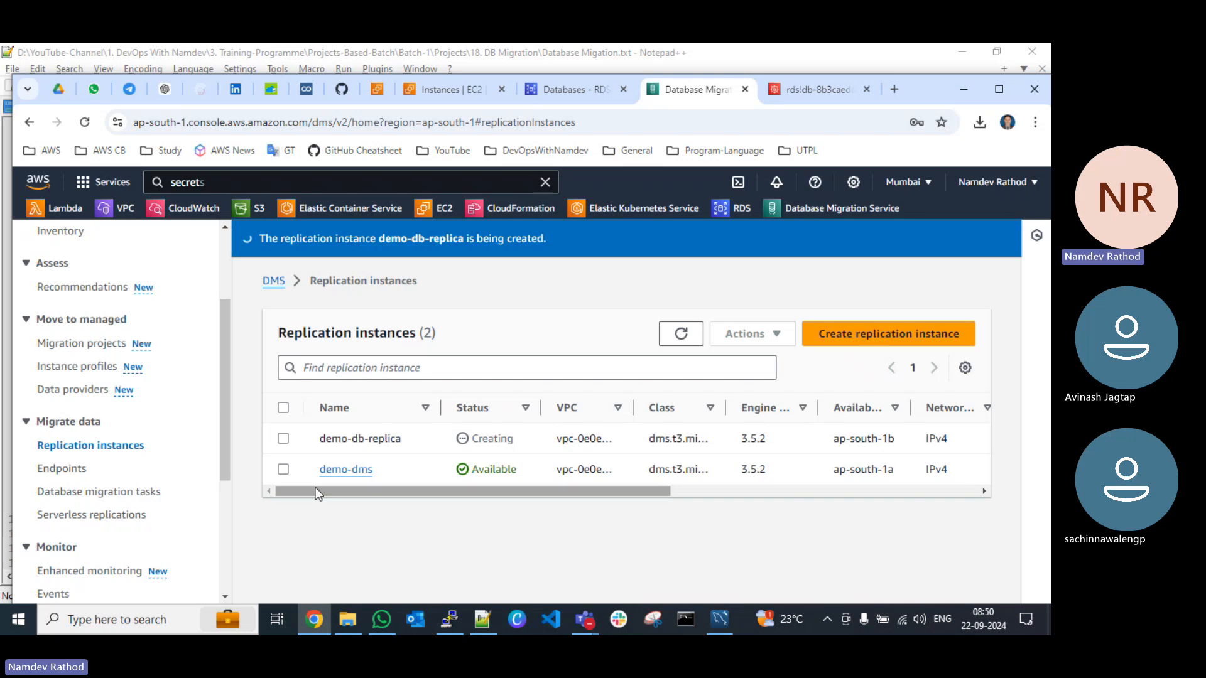
# Step: Refresh the replication instances list, narrow the name and status columns, widen the public IP address column and recheck the instances' status
pyautogui.click(678, 334)
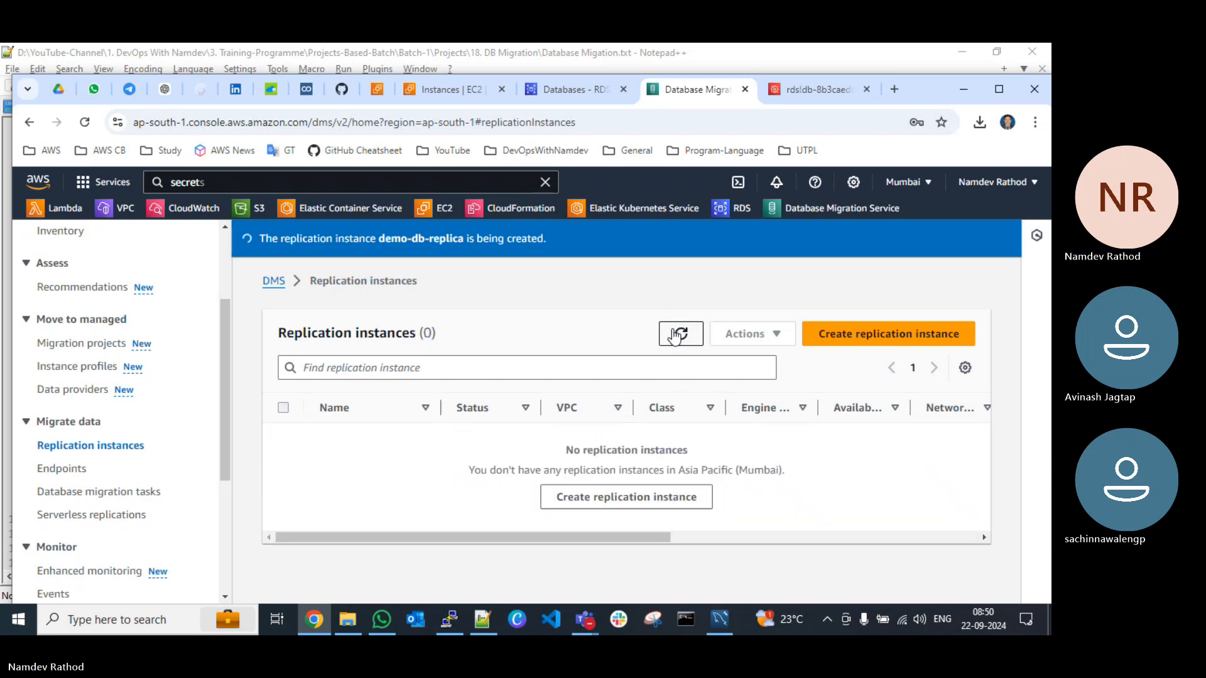
pyautogui.moveTo(440, 408); pyautogui.dragTo(423, 411)
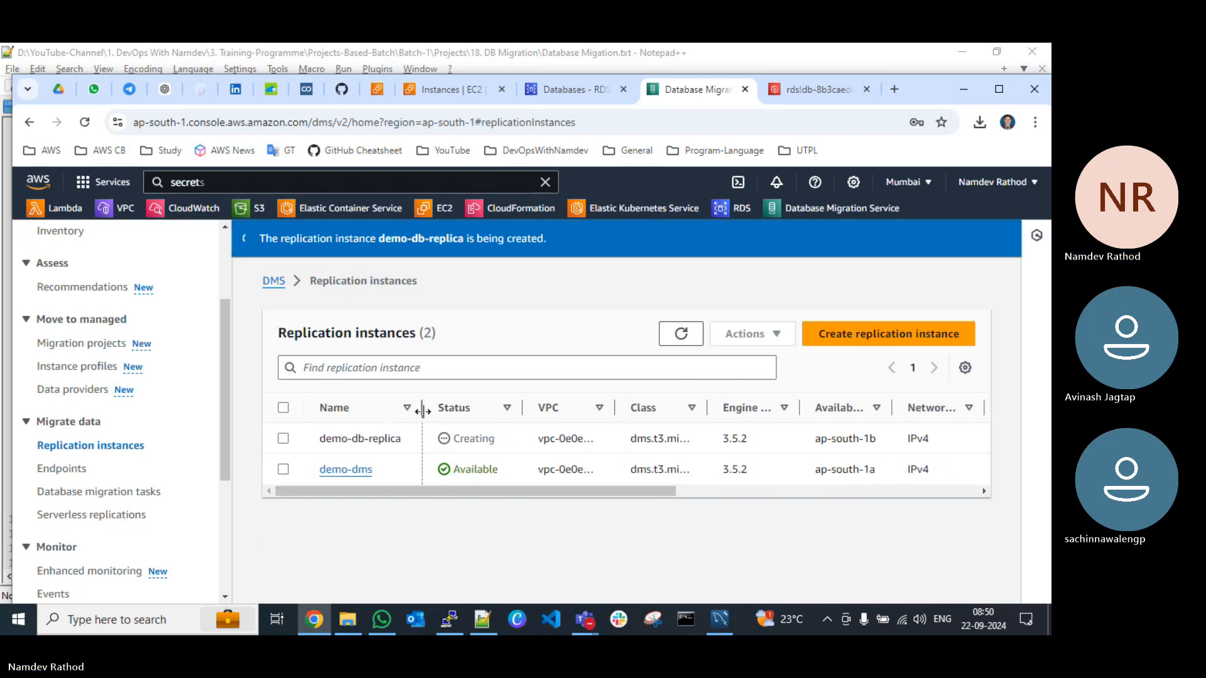
pyautogui.moveTo(522, 408)
pyautogui.mouseDown()
pyautogui.moveTo(566, 404)
pyautogui.moveTo(521, 414)
pyautogui.mouseUp()
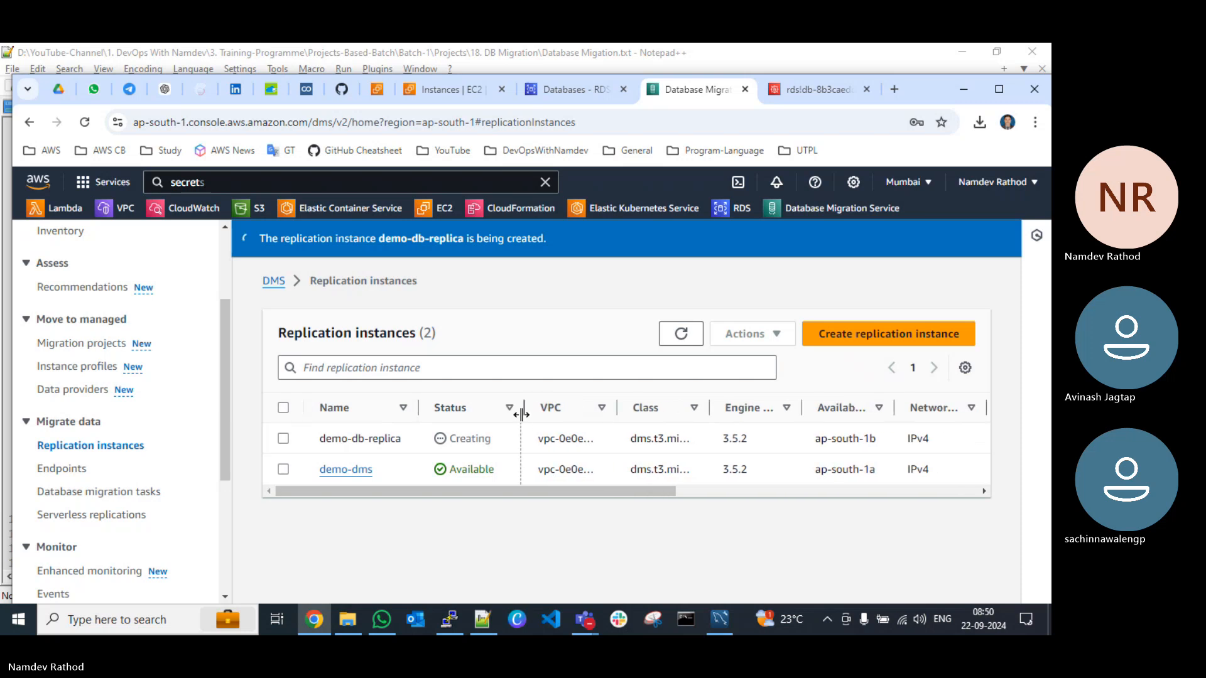
pyautogui.moveTo(609, 410)
pyautogui.mouseDown()
pyautogui.moveTo(656, 416)
pyautogui.moveTo(606, 419)
pyautogui.mouseUp()
pyautogui.moveTo(634, 486); pyautogui.dragTo(857, 507)
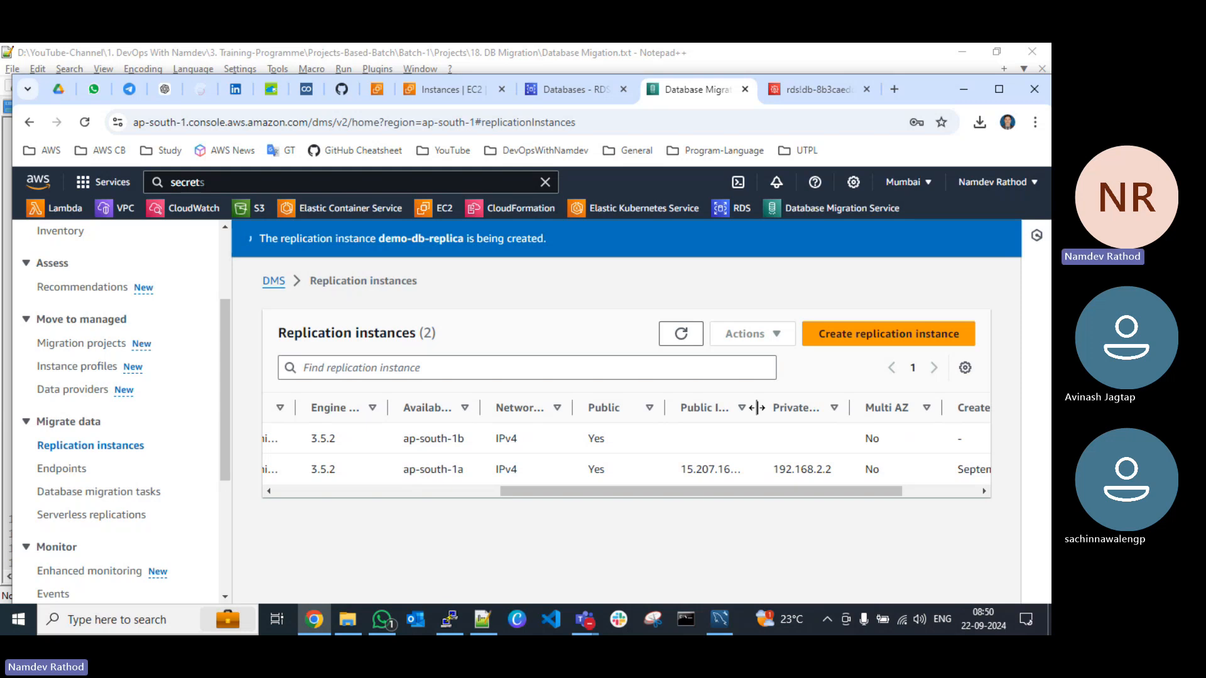
pyautogui.moveTo(756, 408); pyautogui.dragTo(806, 416)
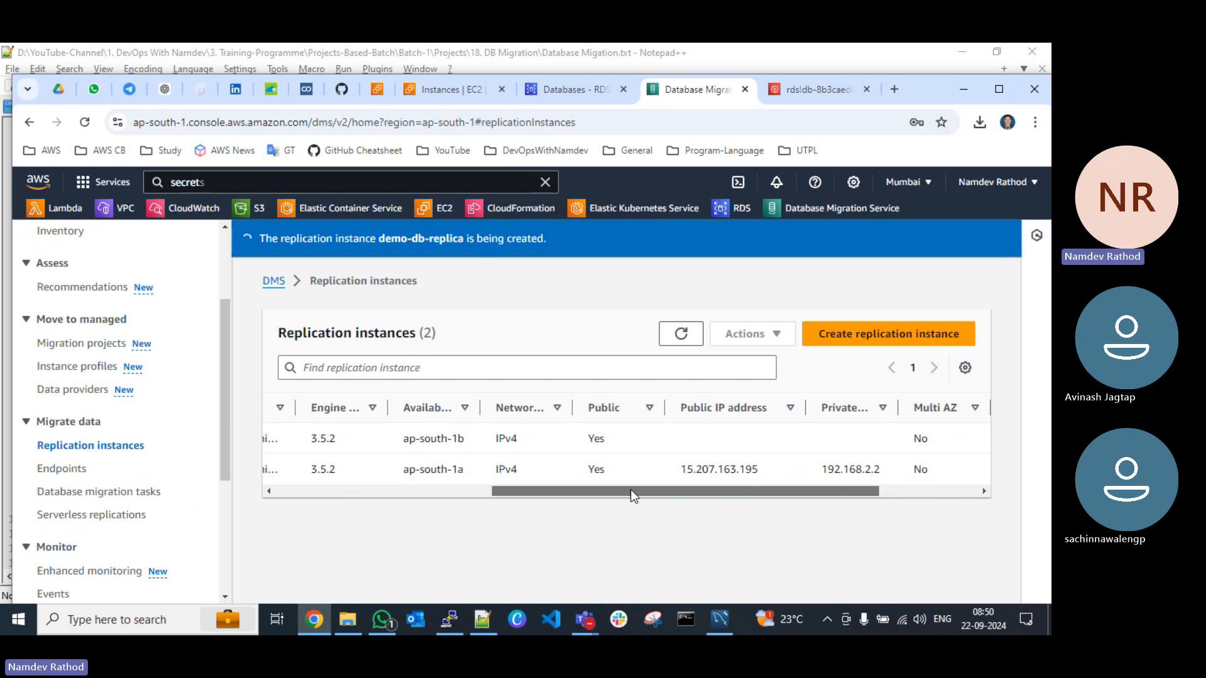
pyautogui.moveTo(630, 489); pyautogui.dragTo(364, 488)
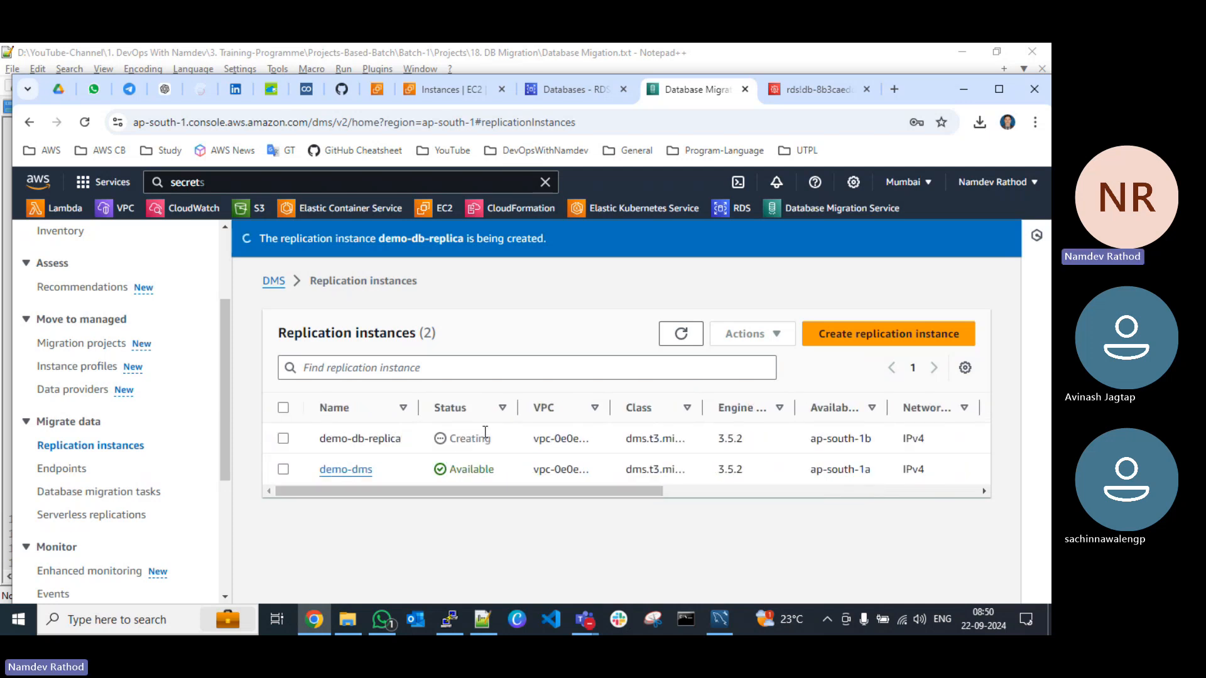
pyautogui.click(683, 334)
# Step: From the RDS database demo-db-target, open its VPC security group and bring up the inbound rules for editing
pyautogui.click(548, 89)
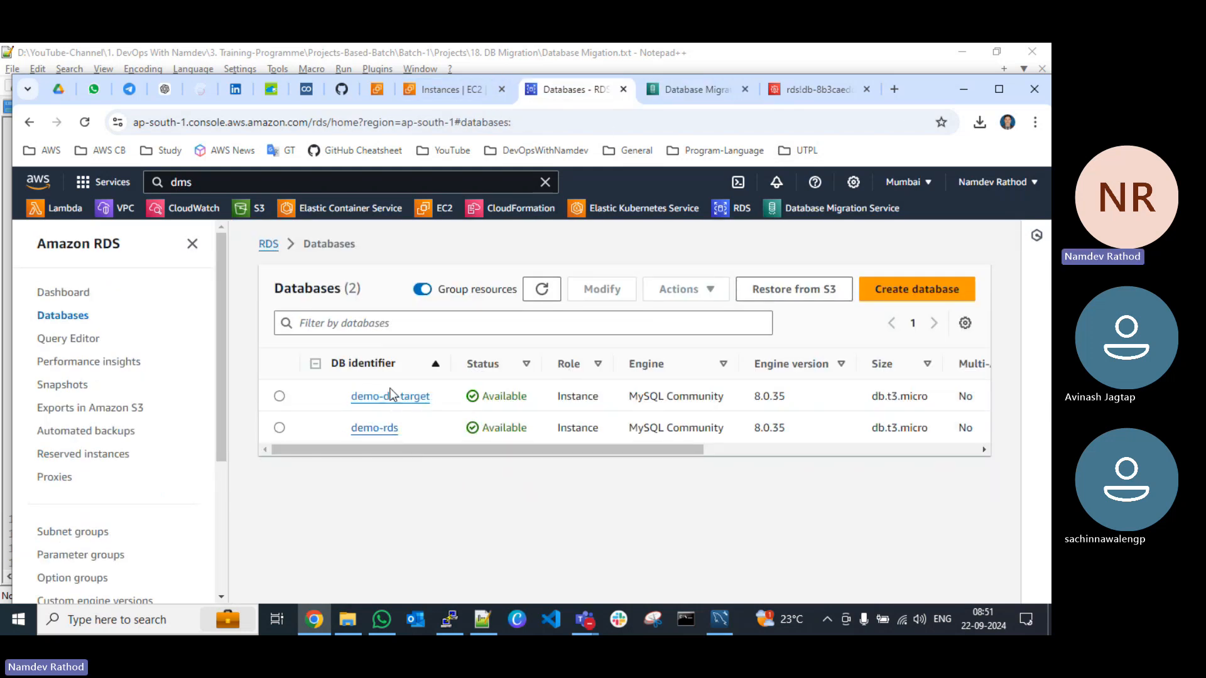
pyautogui.click(377, 402)
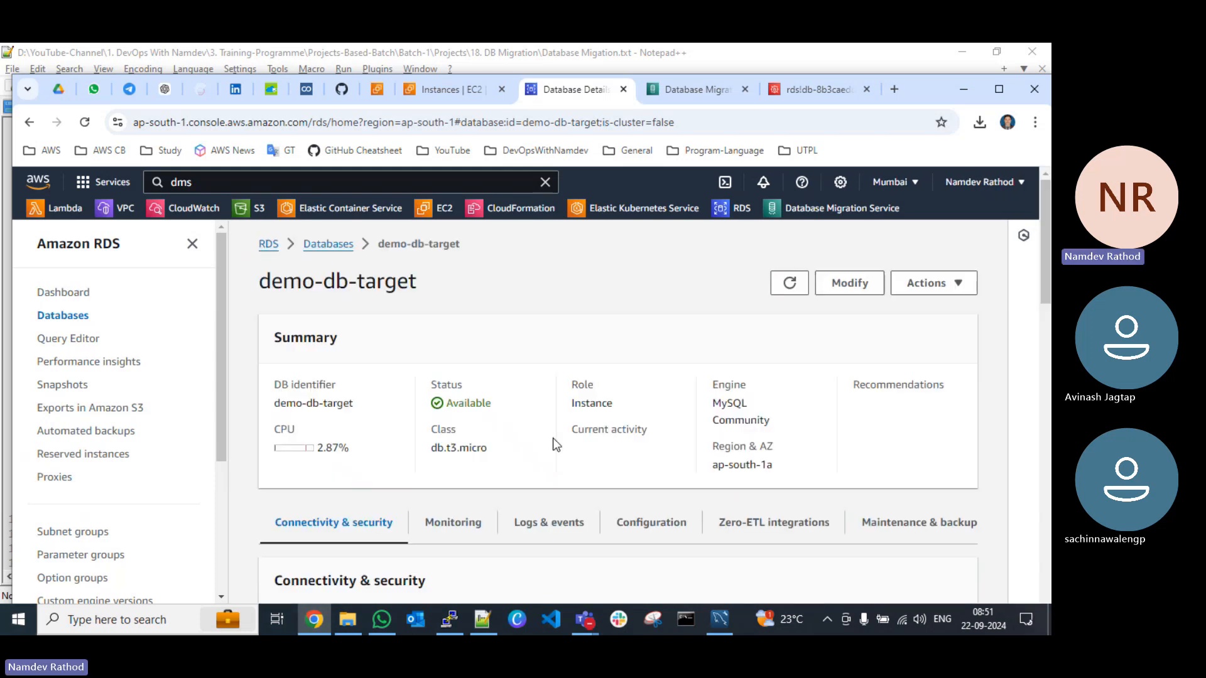
pyautogui.scroll(-4, 553, 439)
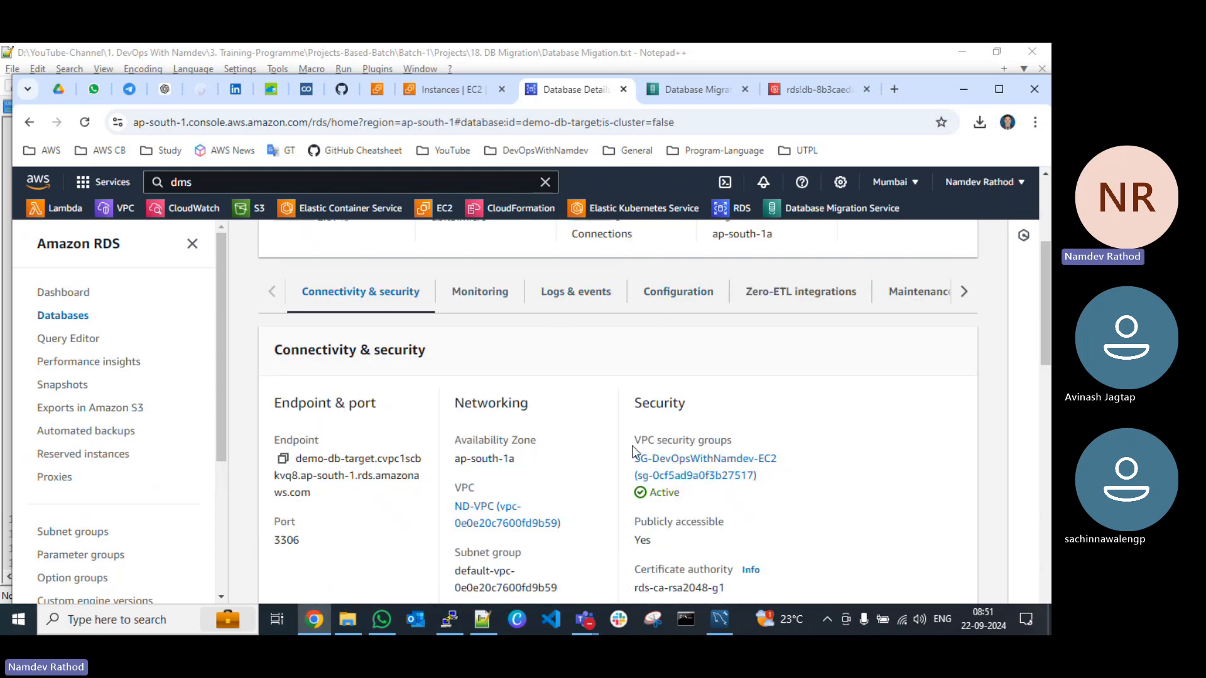
pyautogui.click(684, 462)
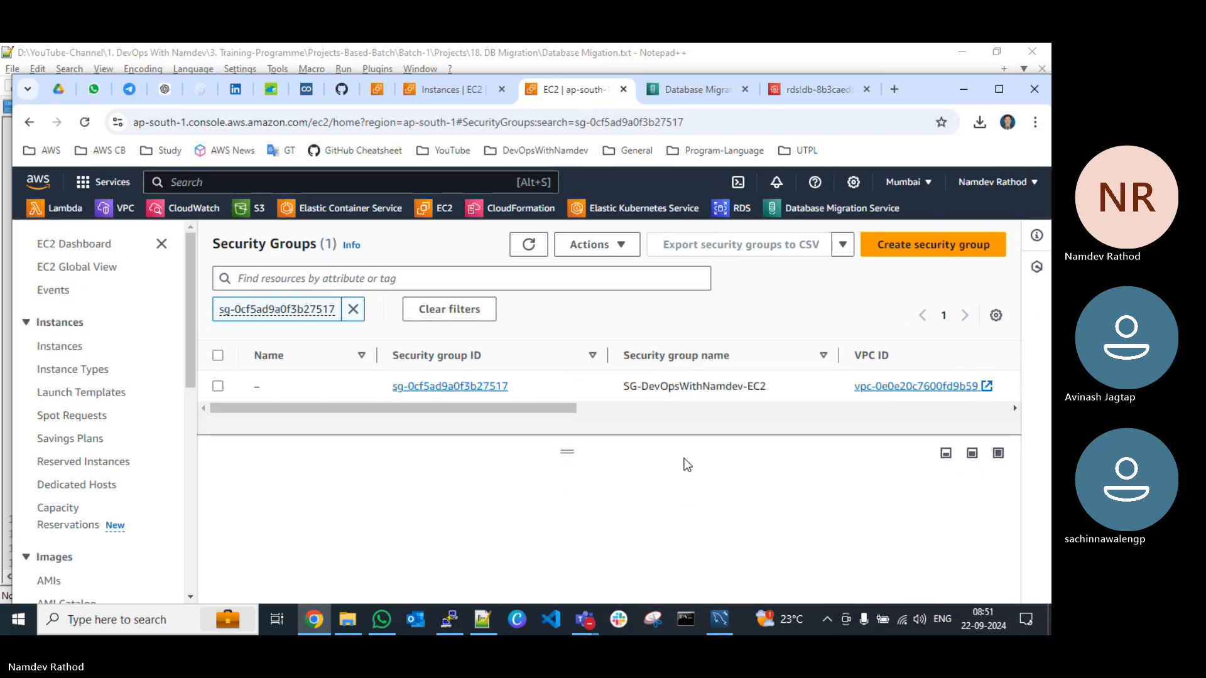
pyautogui.click(323, 390)
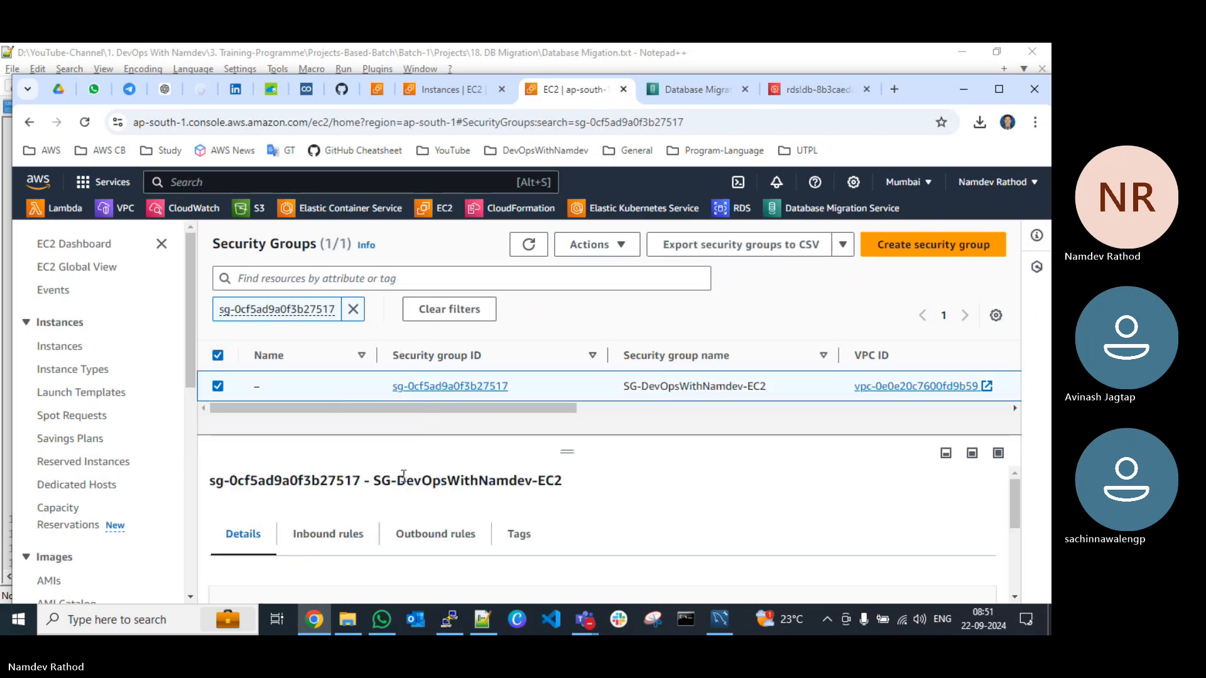
pyautogui.click(323, 535)
pyautogui.scroll(-2, 767, 525)
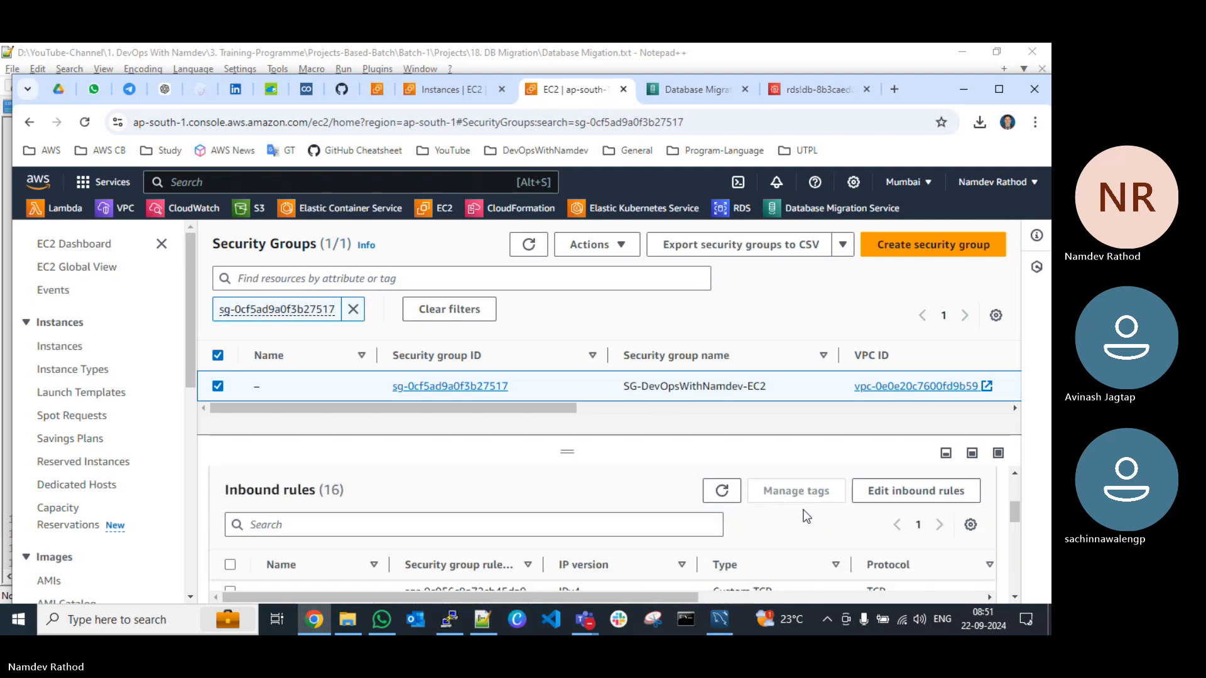
pyautogui.click(898, 491)
# Step: Examine the security group's inbound rules for the MYSQL/Aurora port and its allowed source
pyautogui.scroll(-5, 645, 345)
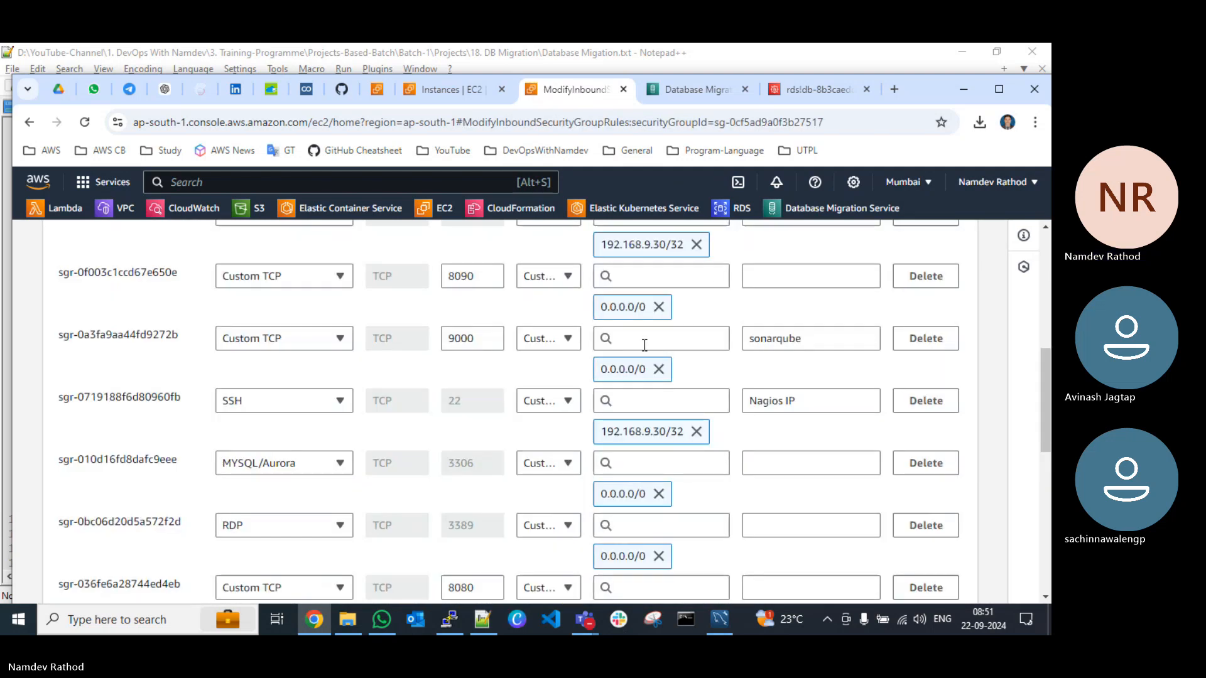
pyautogui.scroll(3, 388, 352)
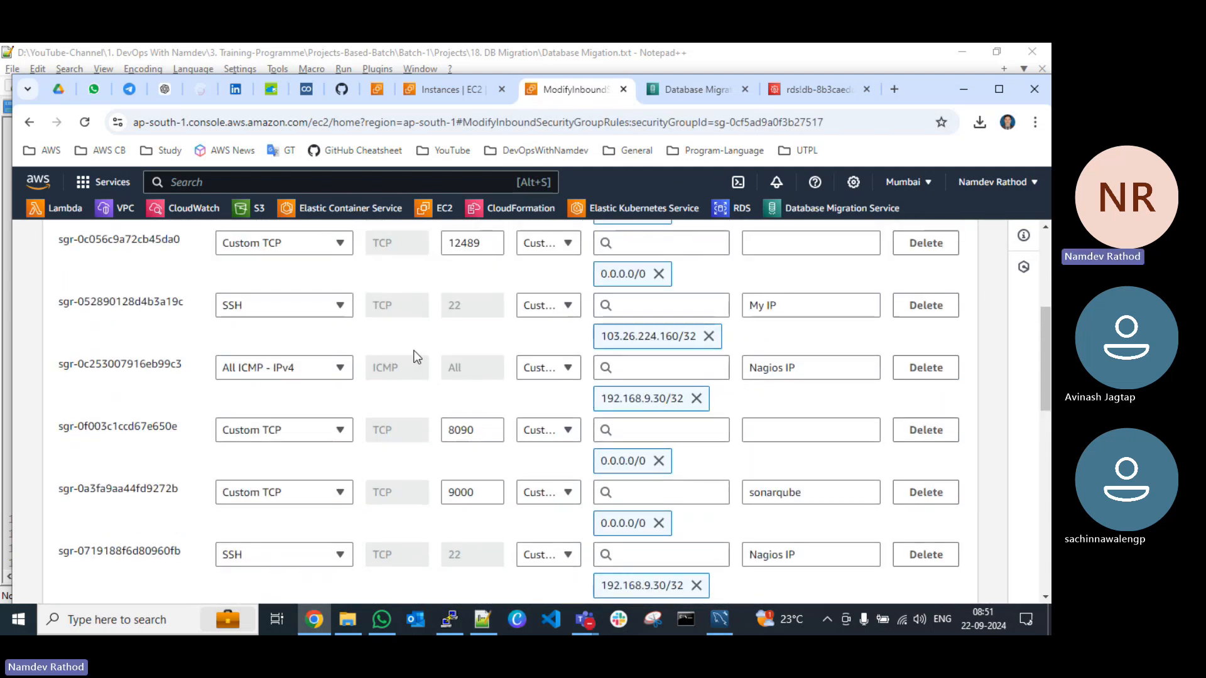
pyautogui.scroll(3, 412, 350)
pyautogui.scroll(2, 367, 334)
pyautogui.scroll(-3, 367, 334)
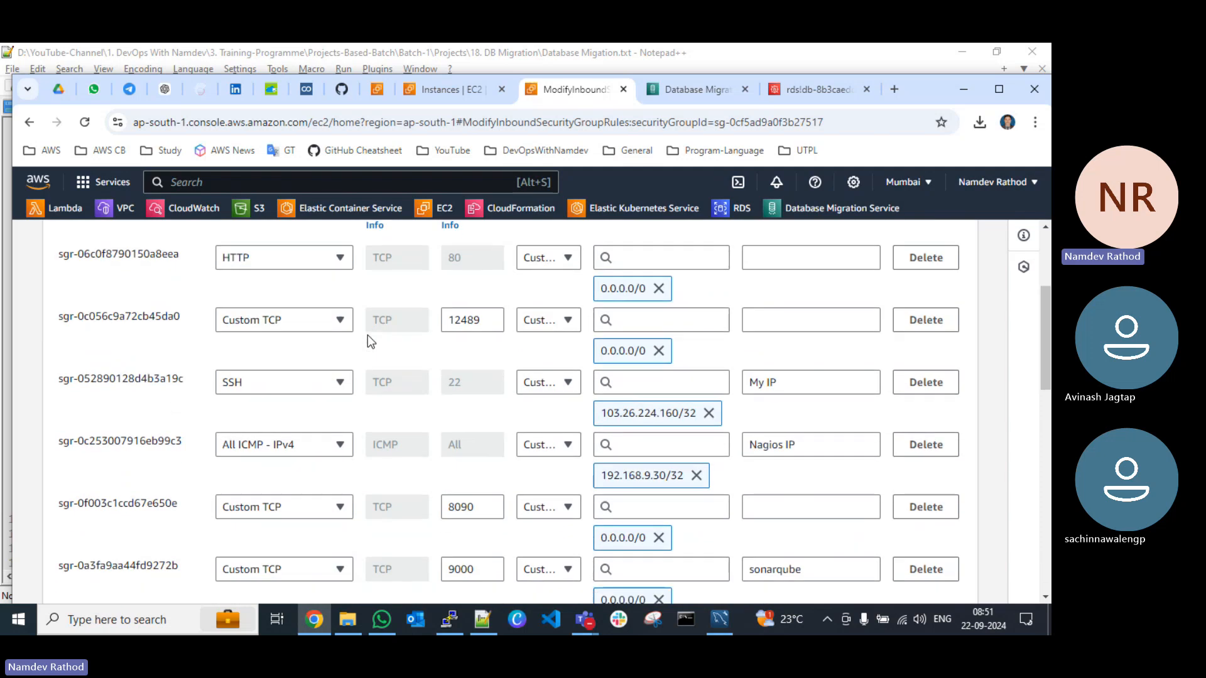
pyautogui.scroll(-5, 367, 334)
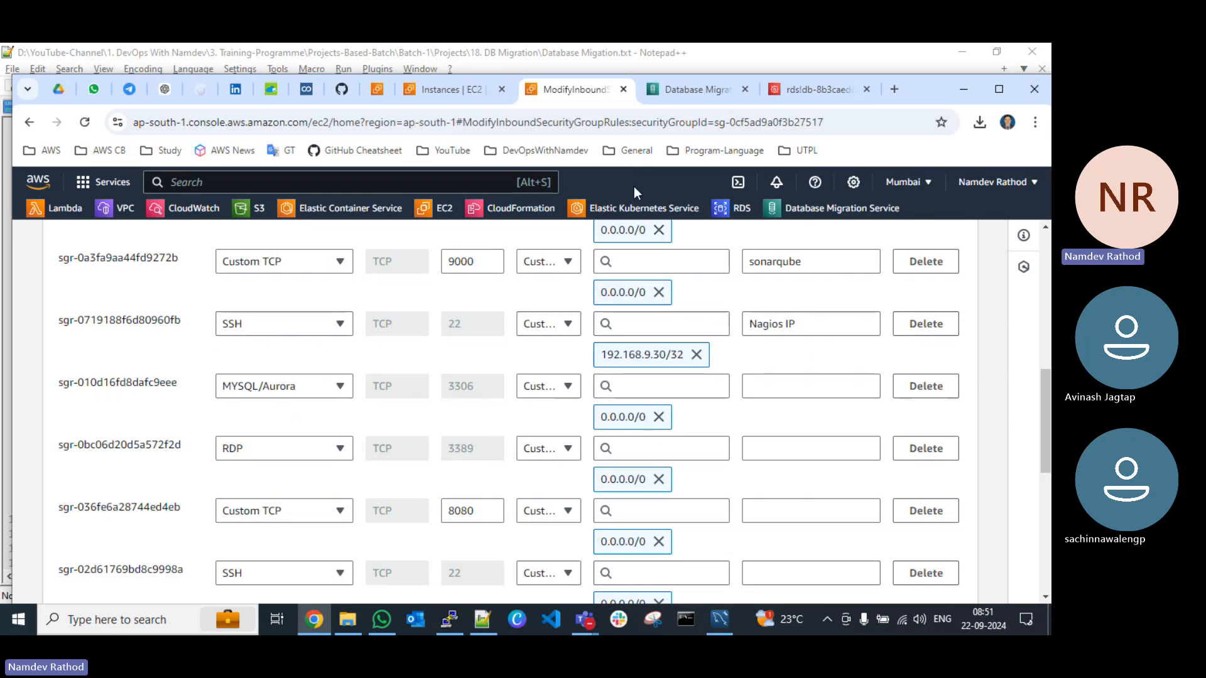
# Step: Return to the DMS replication instances, refresh the list, widen the VPC column and check the public IP address of demo-dms
pyautogui.hotkey('ctrl', 'Tab')
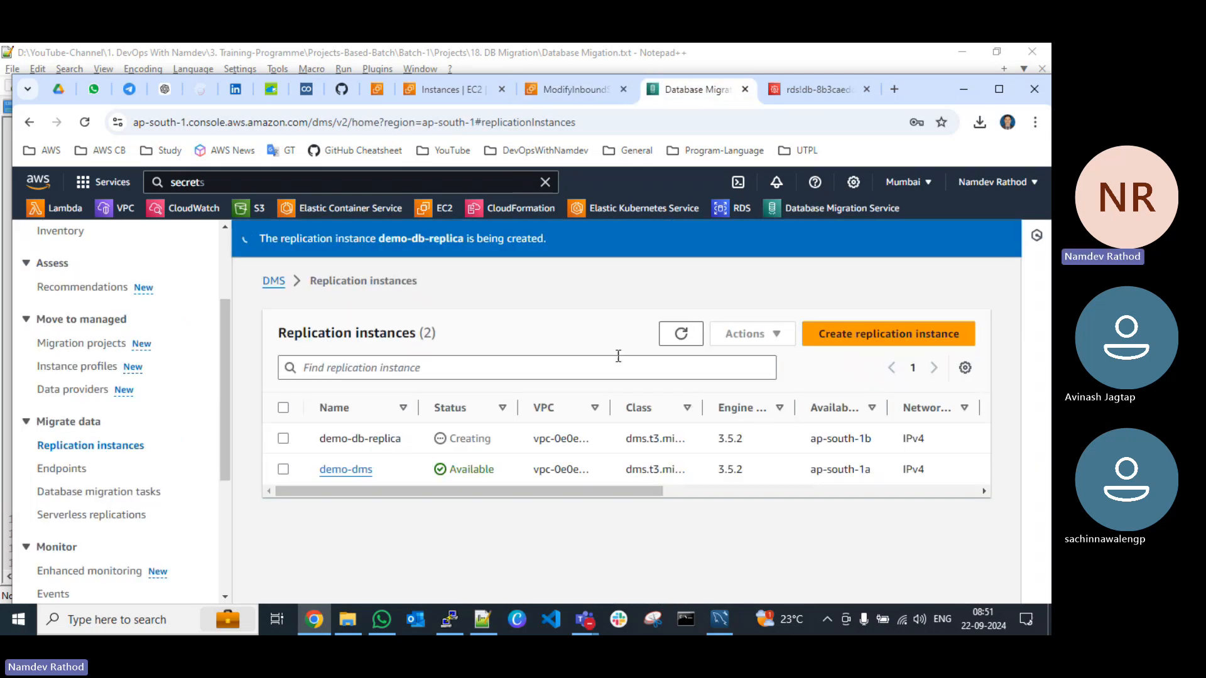
pyautogui.click(682, 335)
pyautogui.moveTo(607, 405); pyautogui.dragTo(651, 408)
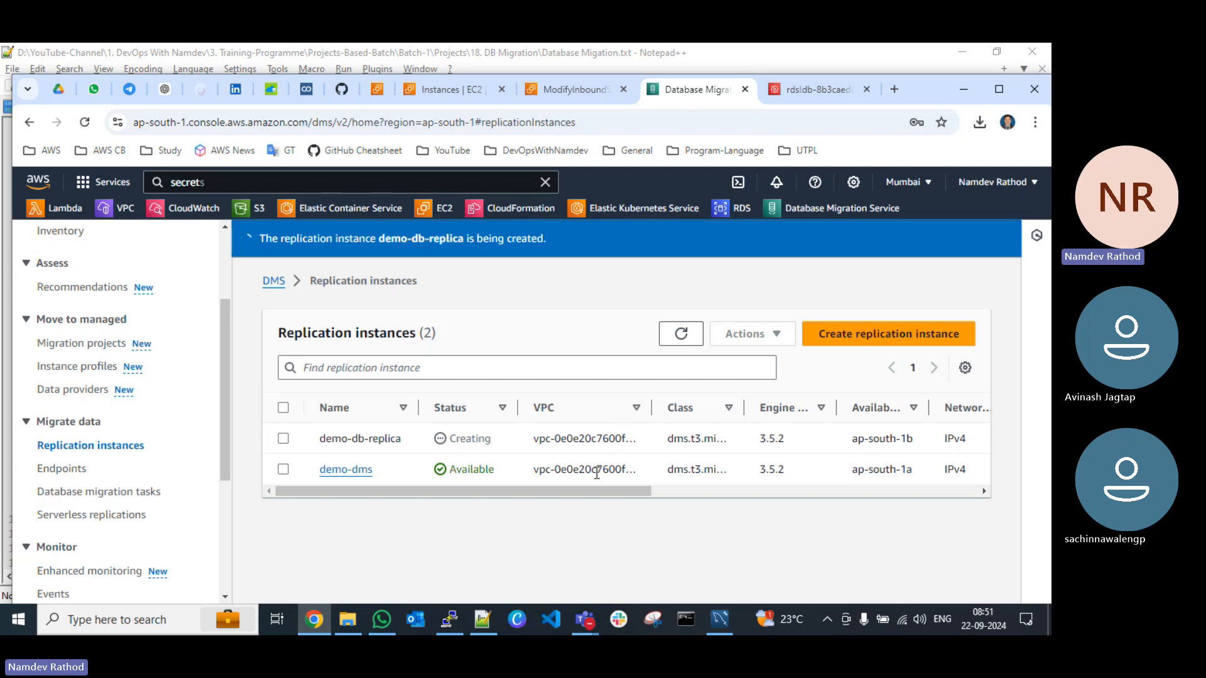
pyautogui.moveTo(589, 491); pyautogui.dragTo(534, 492)
pyautogui.moveTo(596, 495); pyautogui.dragTo(842, 512)
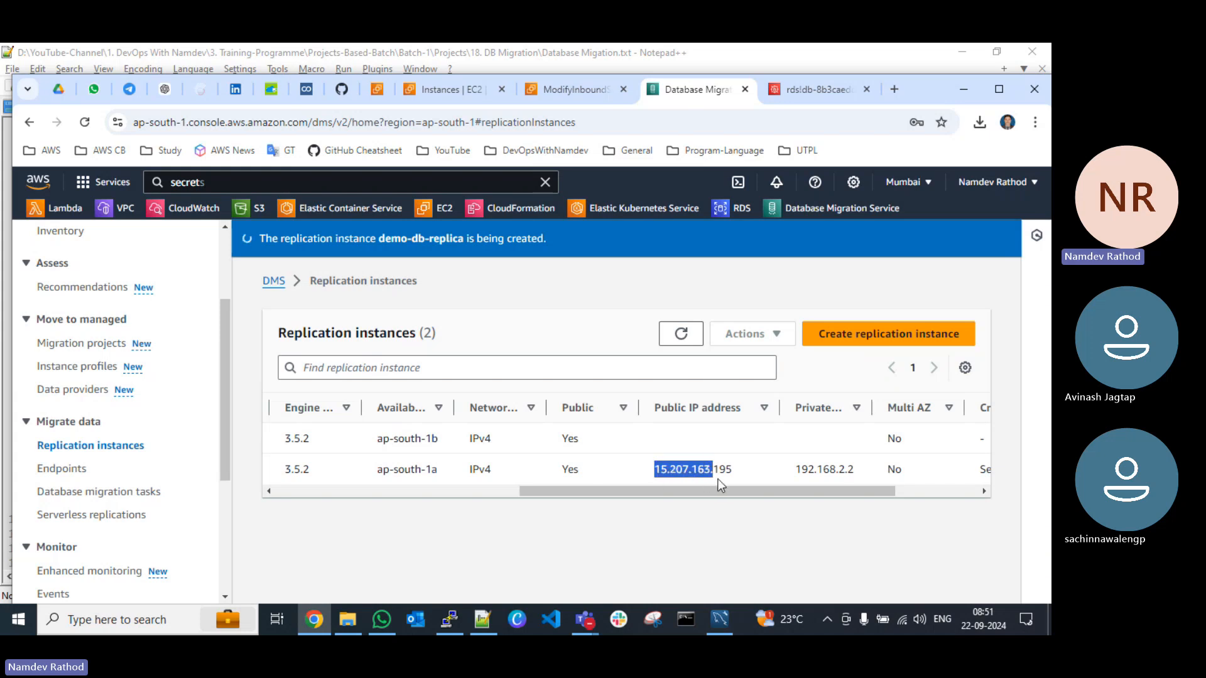
# Step: Recheck the MYSQL/Aurora rule's source in the inbound rules and close that browser tab without saving
pyautogui.click(563, 89)
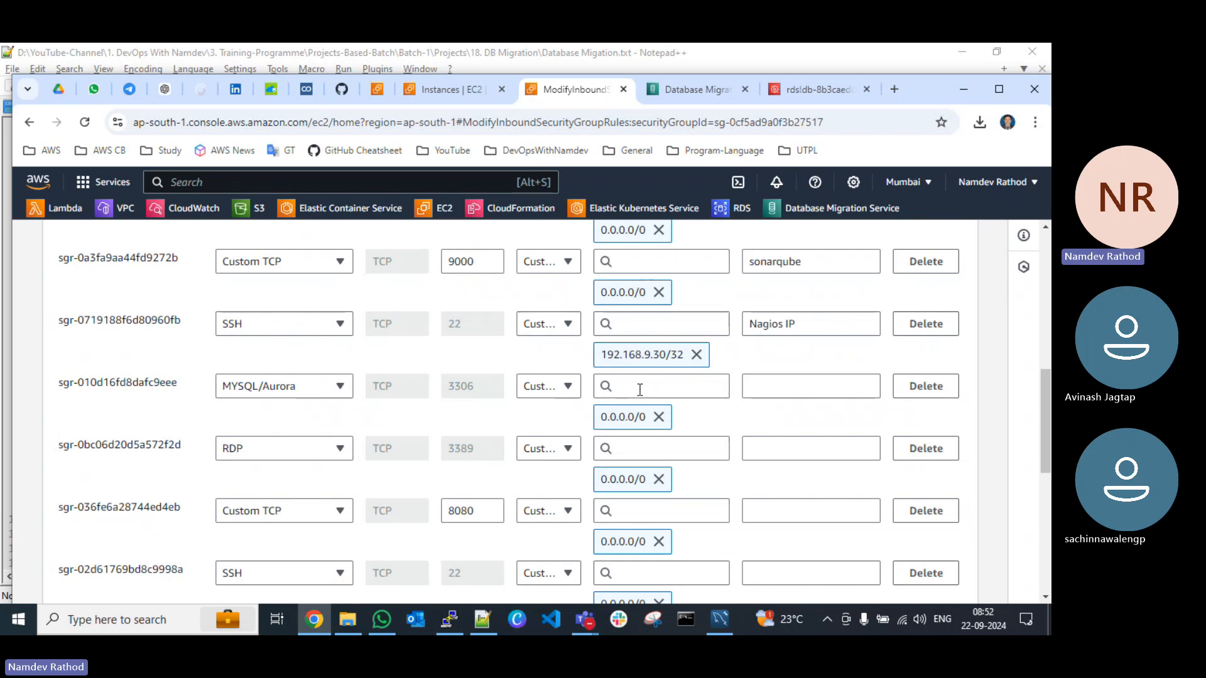
pyautogui.scroll(10, 567, 387)
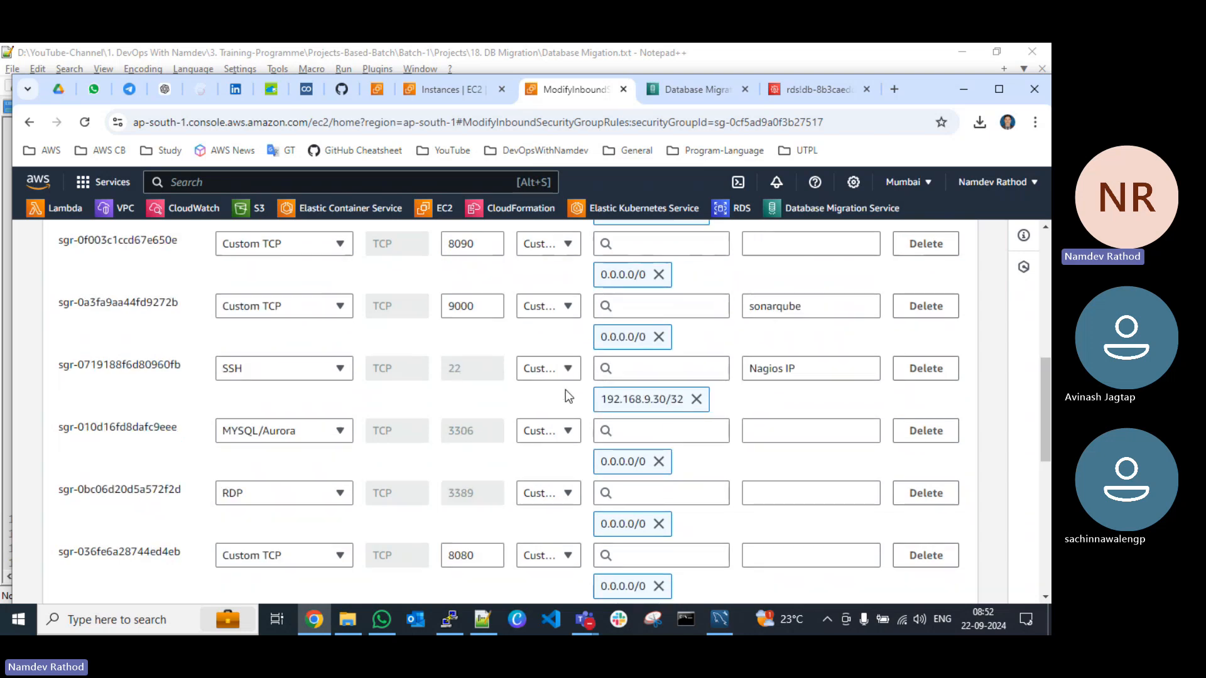
pyautogui.click(621, 90)
# Step: Open the security group of the EC2 instance demo-db-source, review its inbound rules and leave the rule editor without saving
pyautogui.click(449, 94)
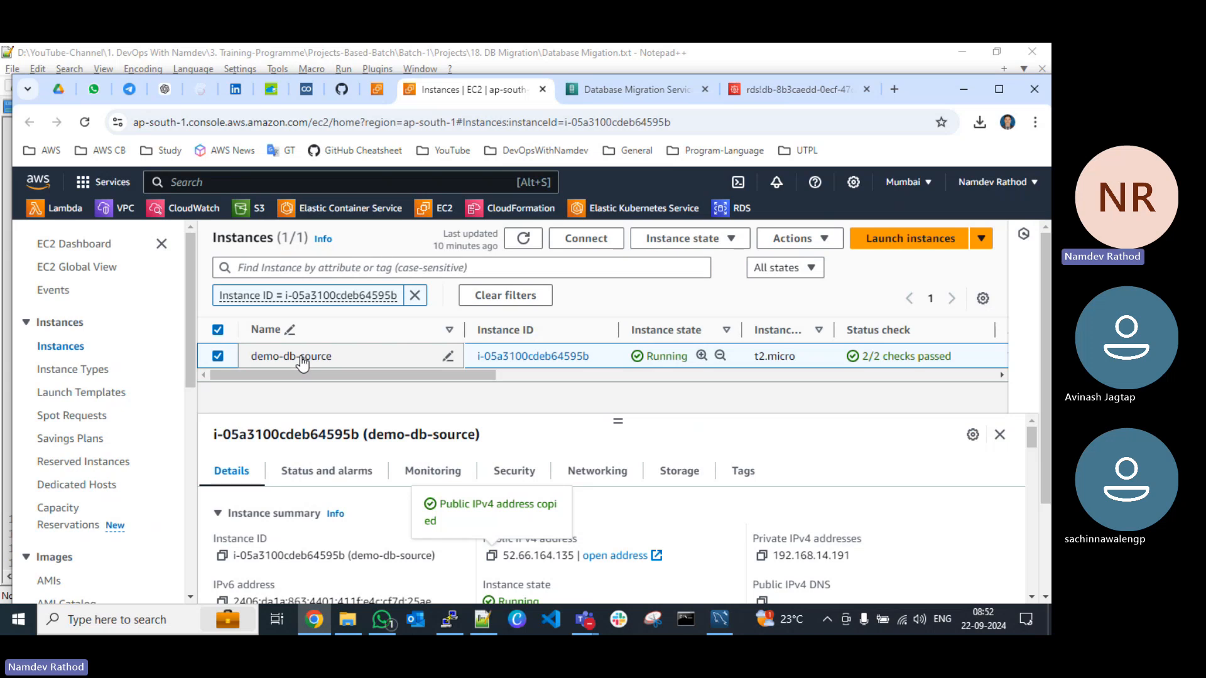
pyautogui.click(525, 478)
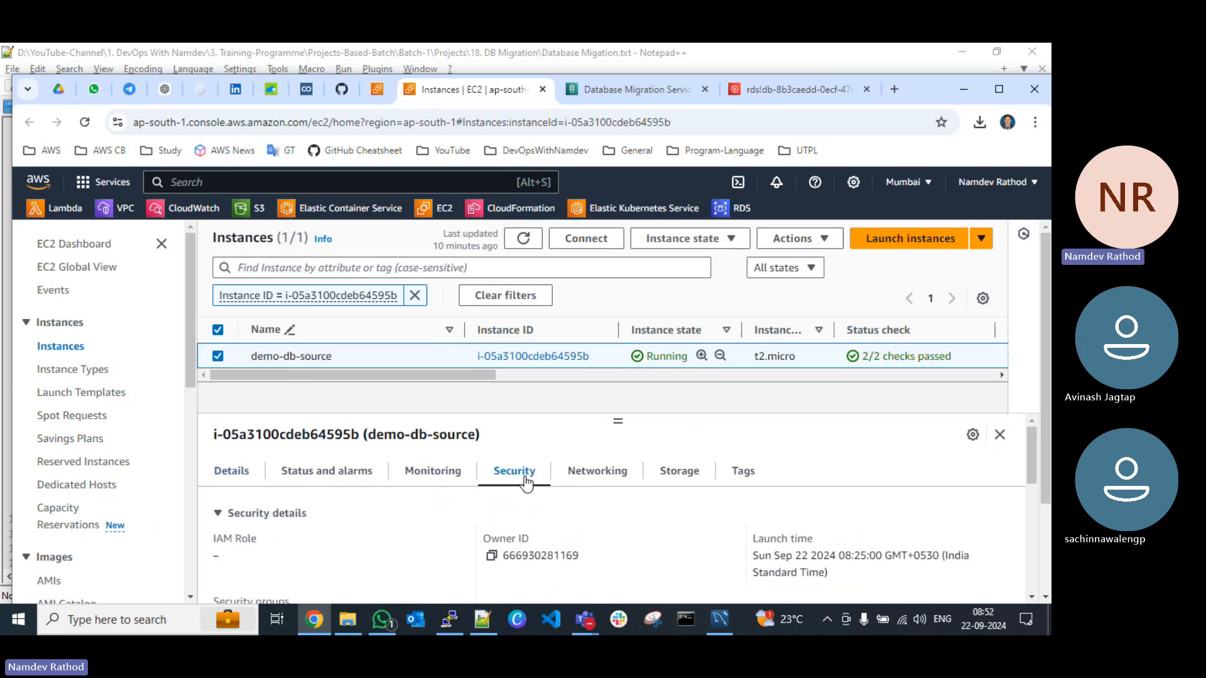
pyautogui.scroll(-3, 480, 534)
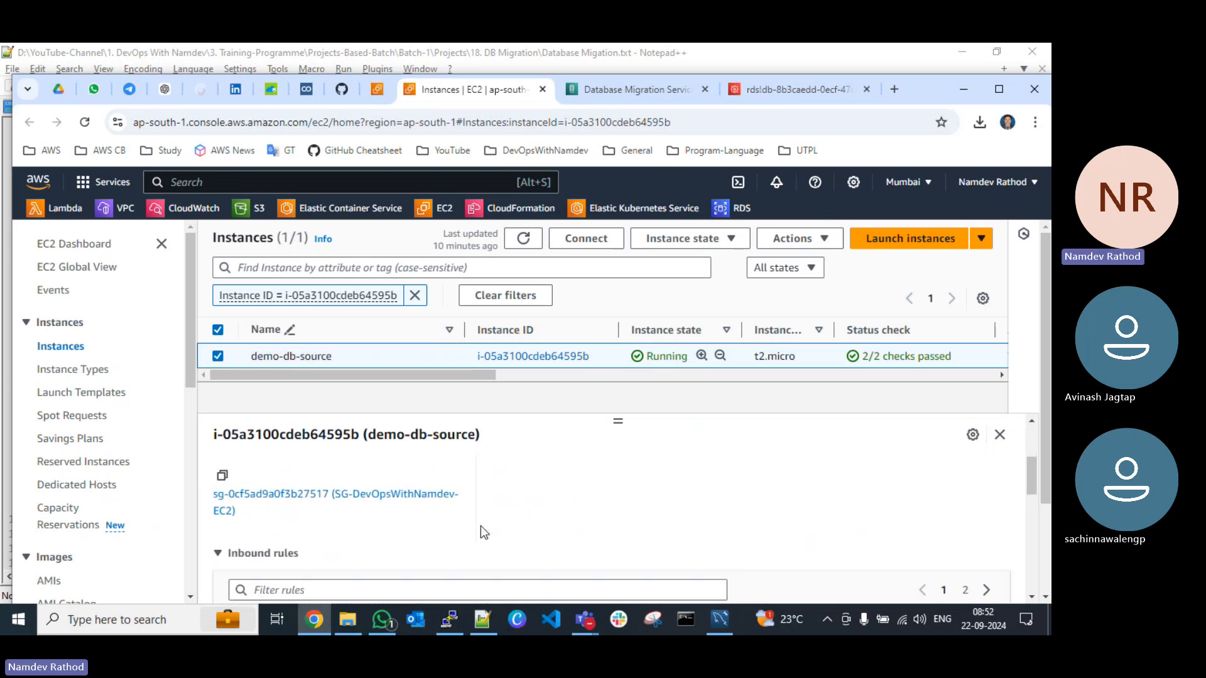
pyautogui.click(380, 499)
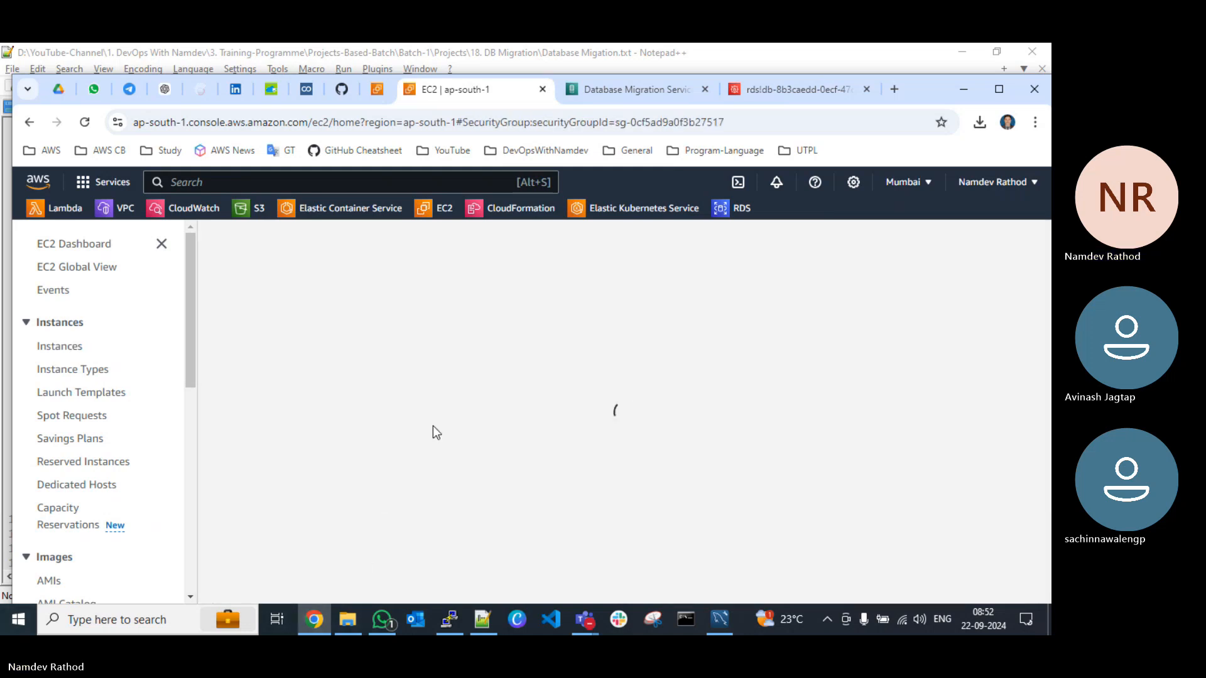
pyautogui.scroll(-2, 477, 421)
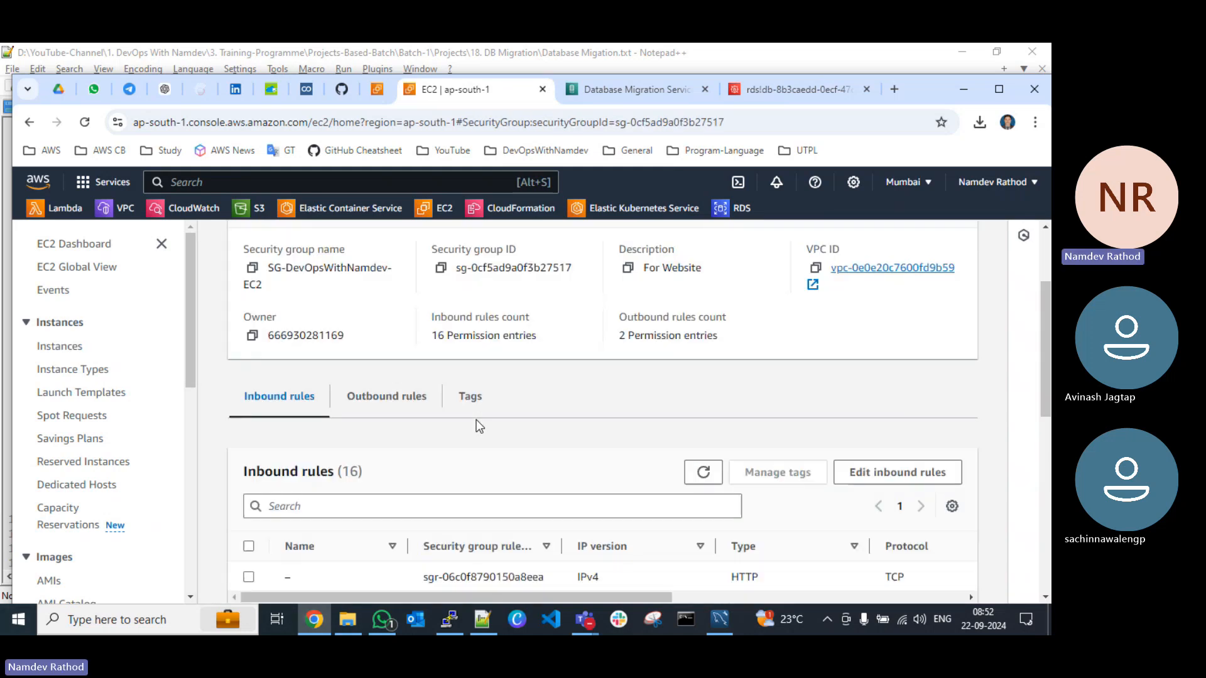
pyautogui.click(919, 459)
pyautogui.scroll(-2, 449, 418)
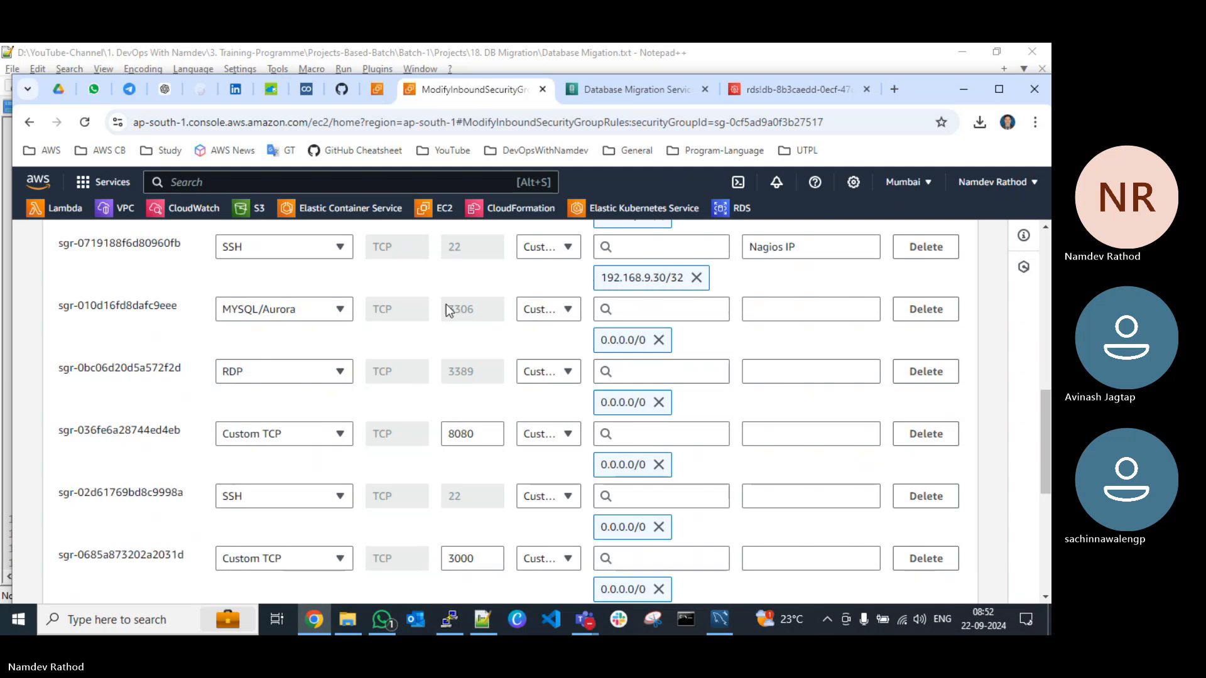
pyautogui.scroll(-5, 631, 342)
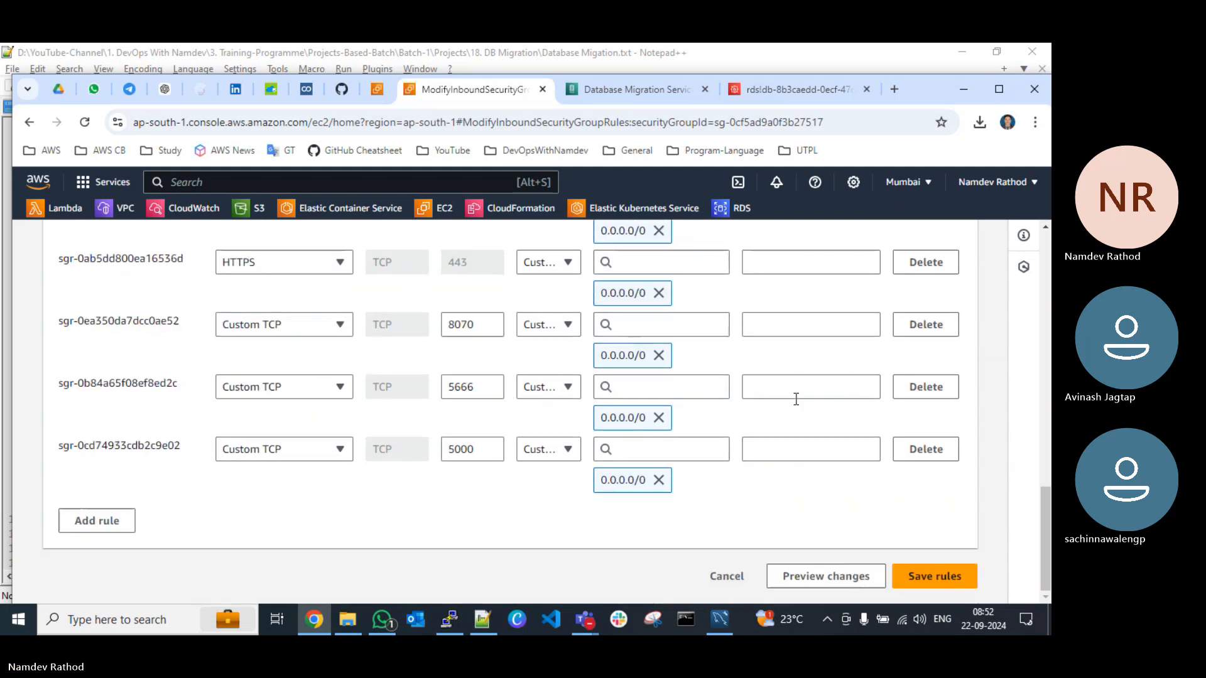
pyautogui.click(727, 577)
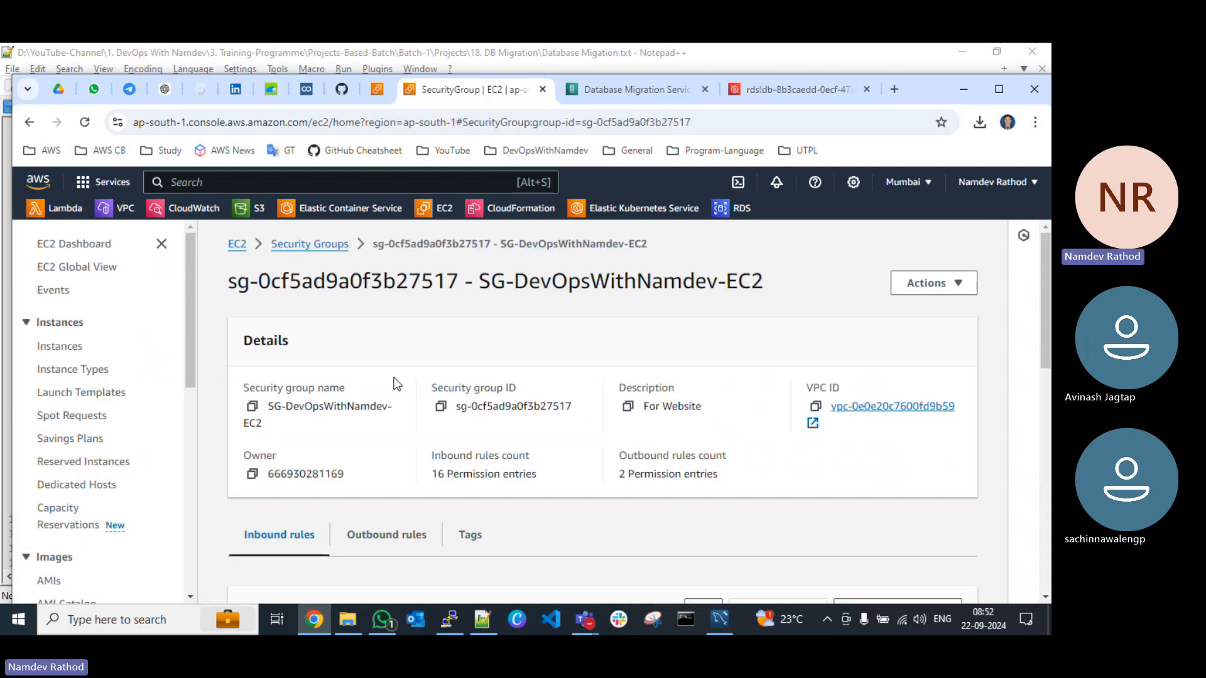
# Step: Go to the EC2 instances list, remove the running-state filter, refresh it and sort by instance state in ascending order
pyautogui.click(237, 245)
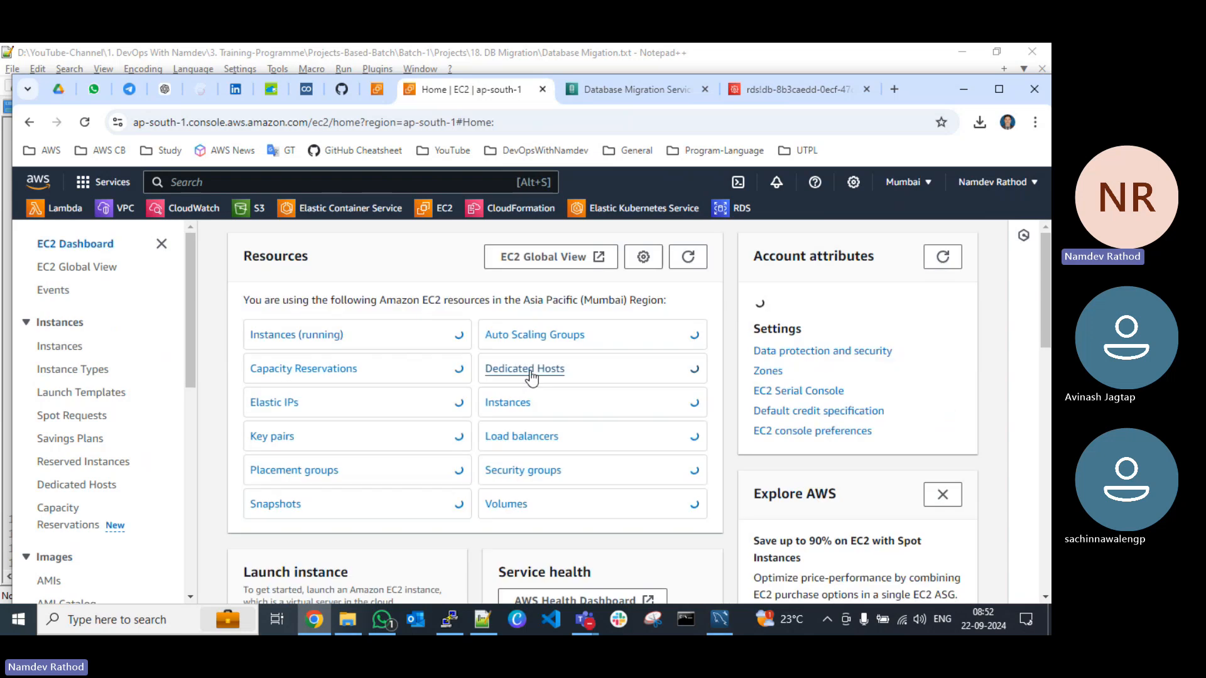
pyautogui.click(305, 335)
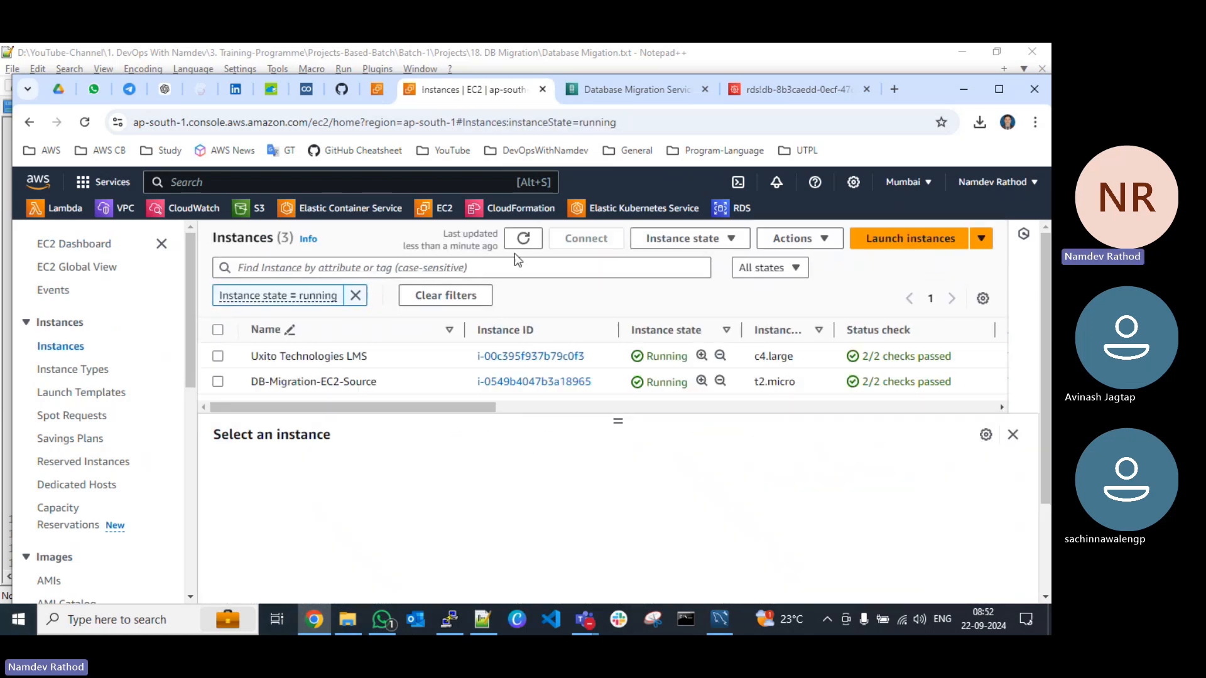
pyautogui.click(355, 298)
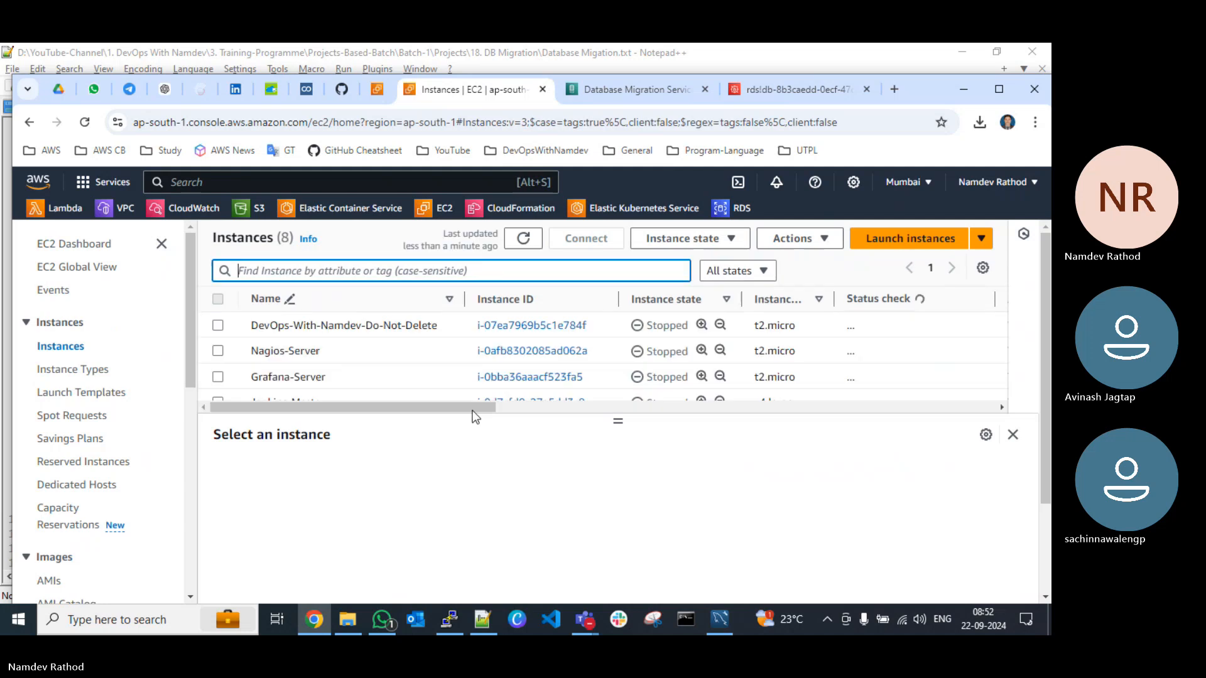
pyautogui.click(523, 239)
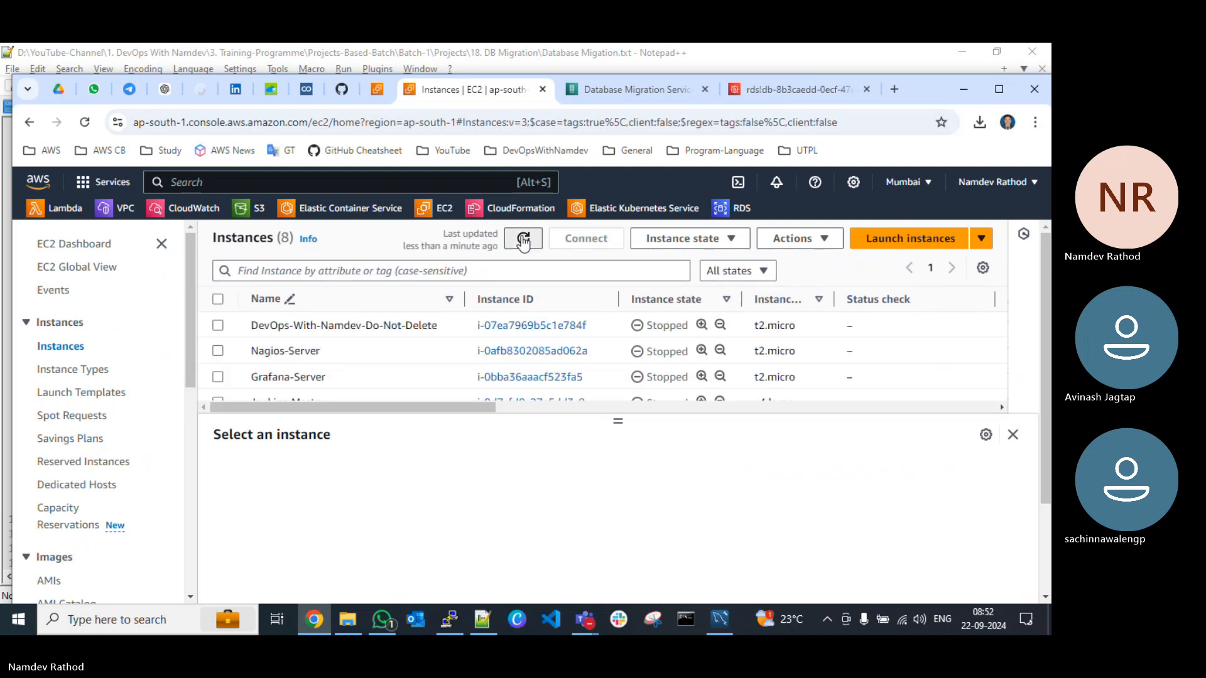
pyautogui.click(640, 303)
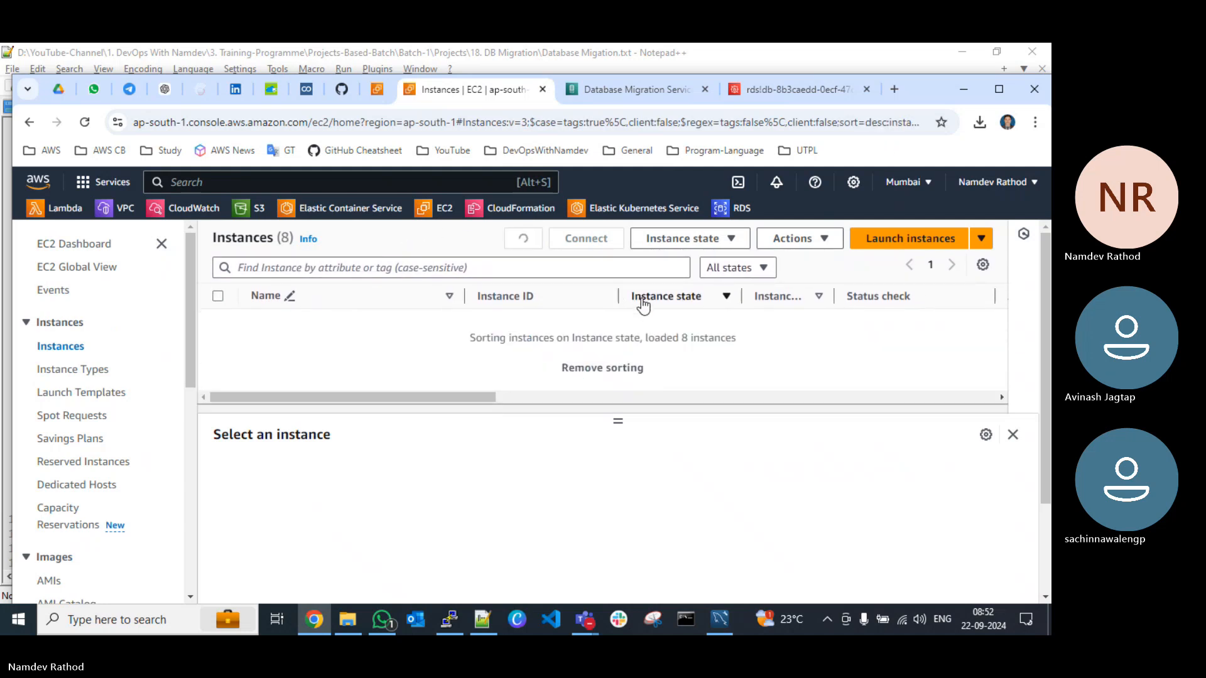
pyautogui.click(665, 308)
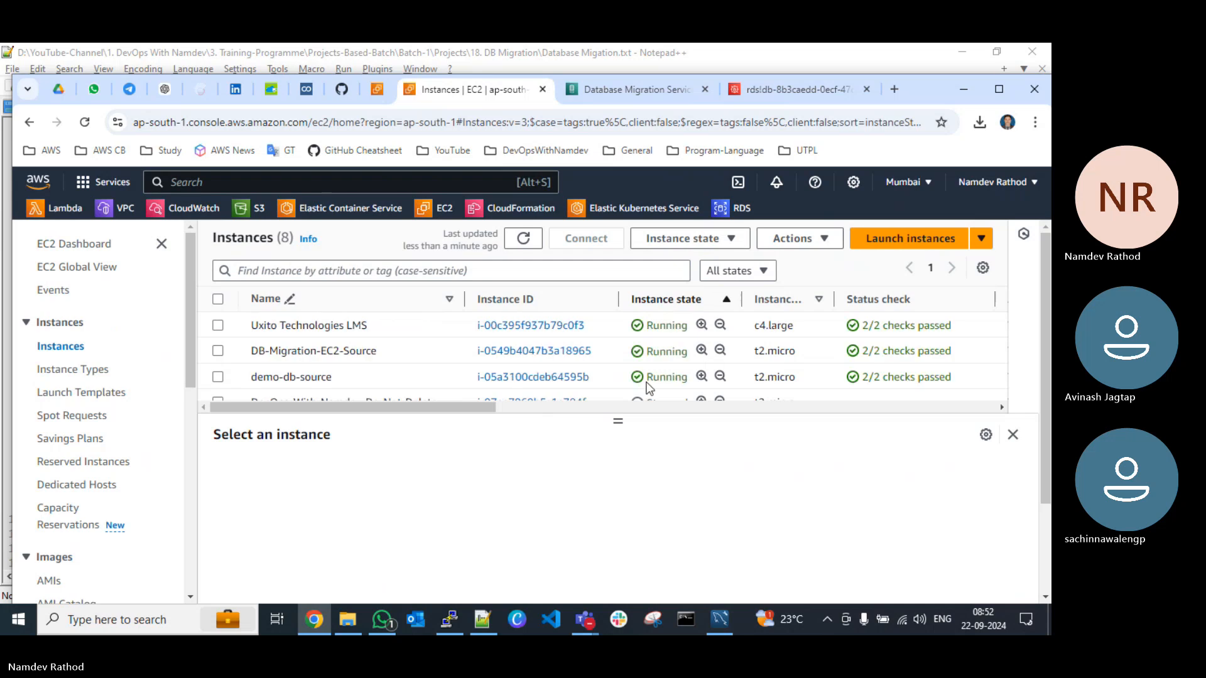
# Step: Enlarge the EC2 instances list by shrinking the details pane and look over the stopped instances below demo-db-source
pyautogui.moveTo(618, 421); pyautogui.dragTo(636, 484)
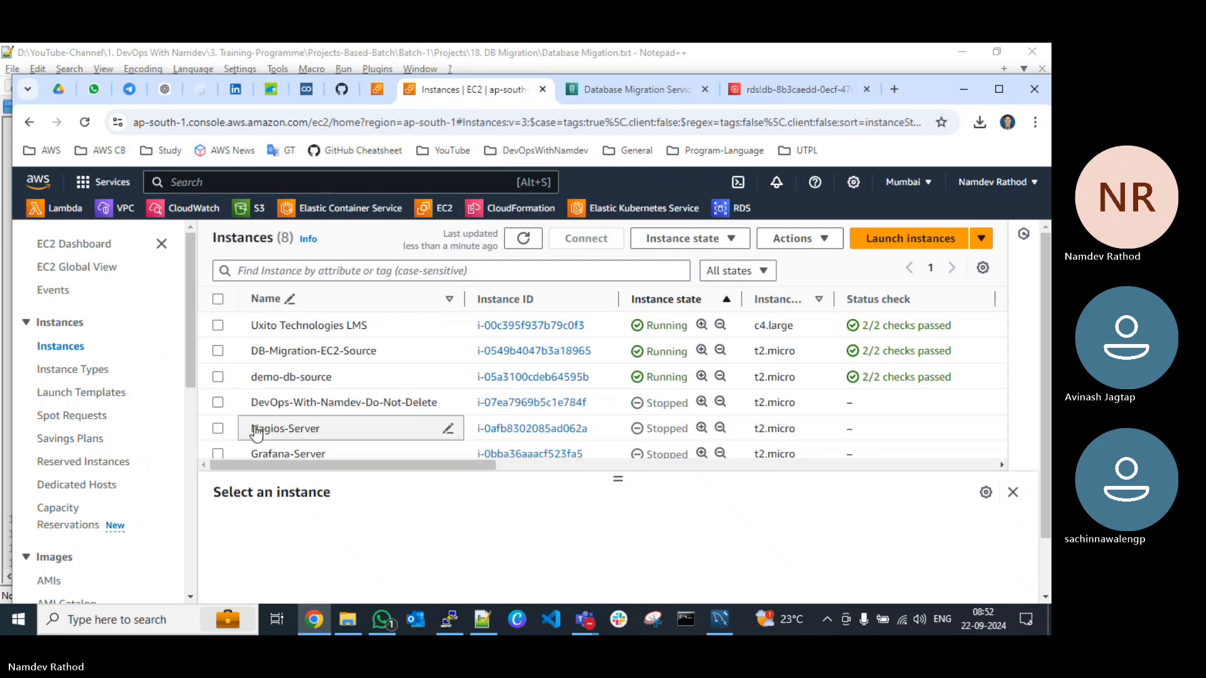
pyautogui.click(218, 378)
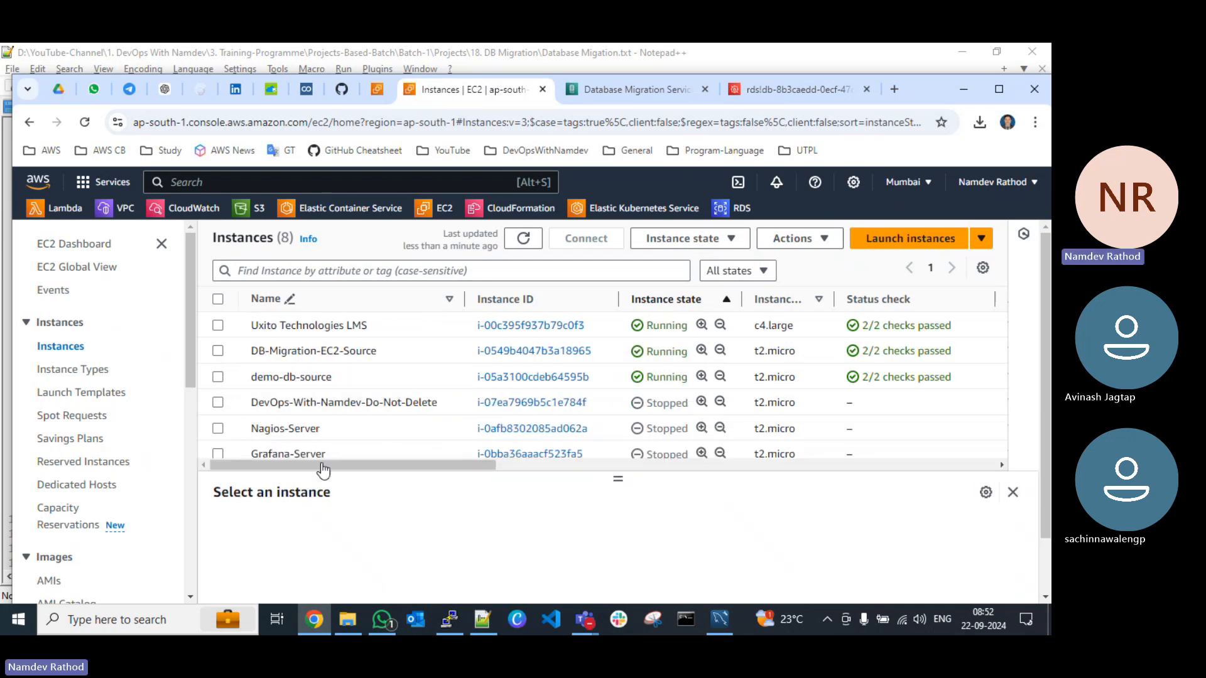
# Step: Return to the DMS replication instances, refresh the list and check the status of demo-db-replica
pyautogui.click(639, 93)
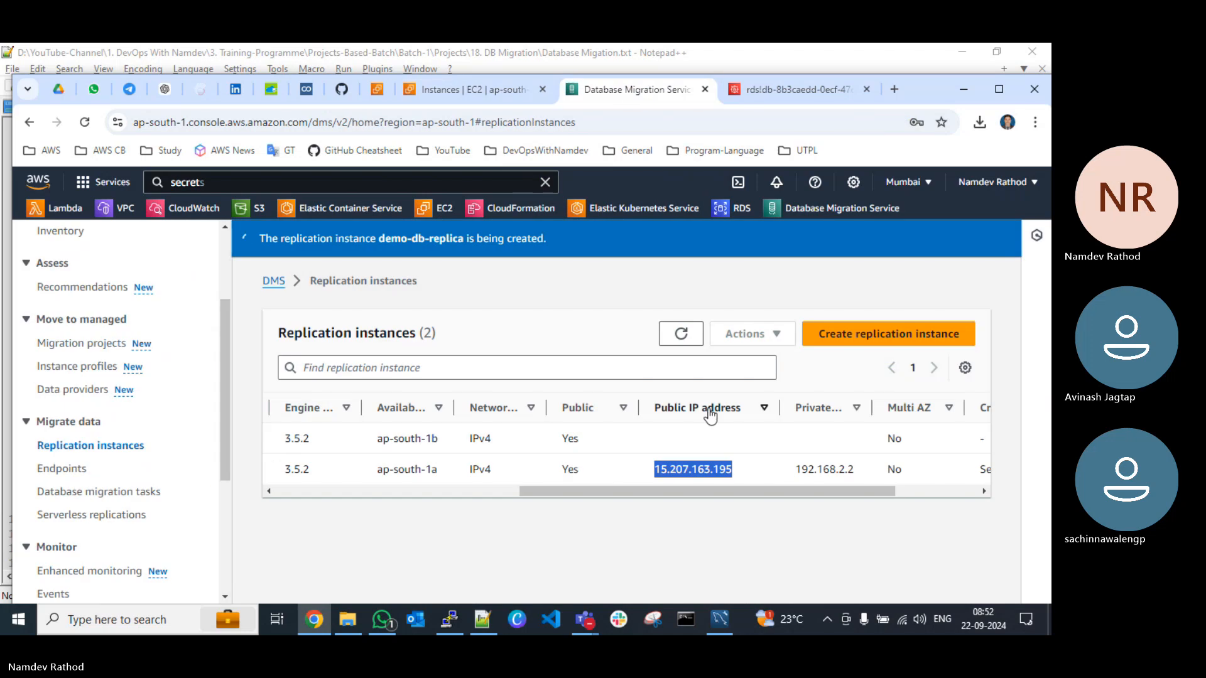
pyautogui.click(682, 334)
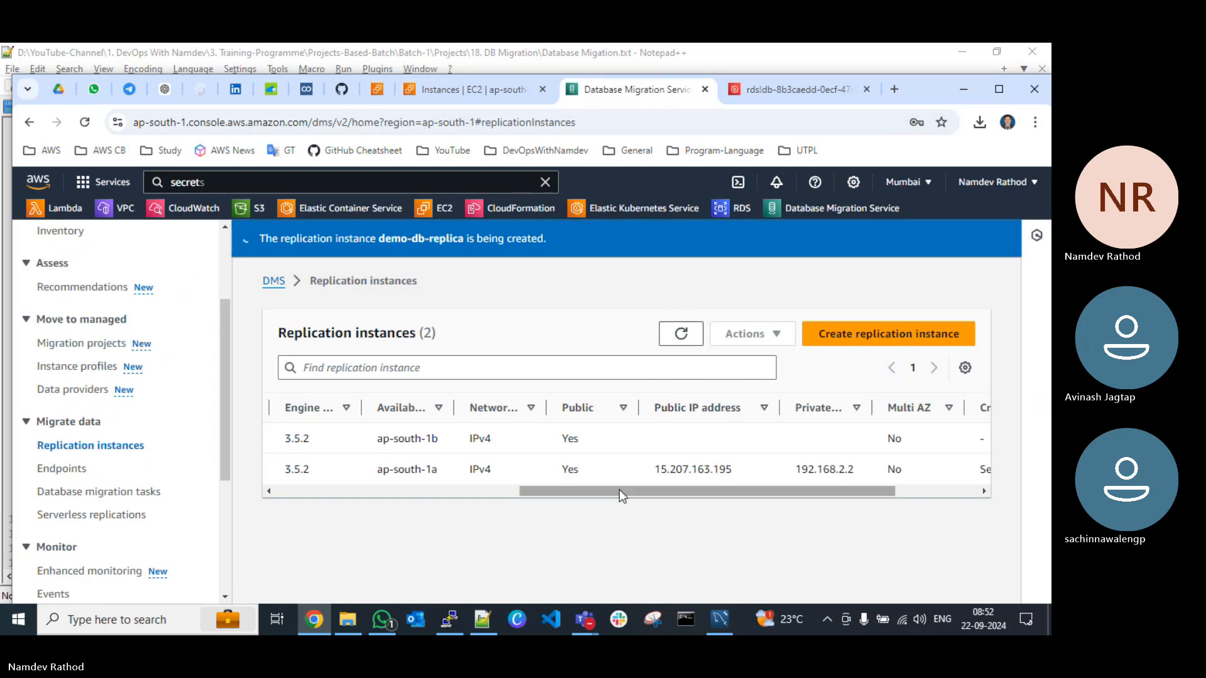
pyautogui.moveTo(620, 496); pyautogui.dragTo(310, 491)
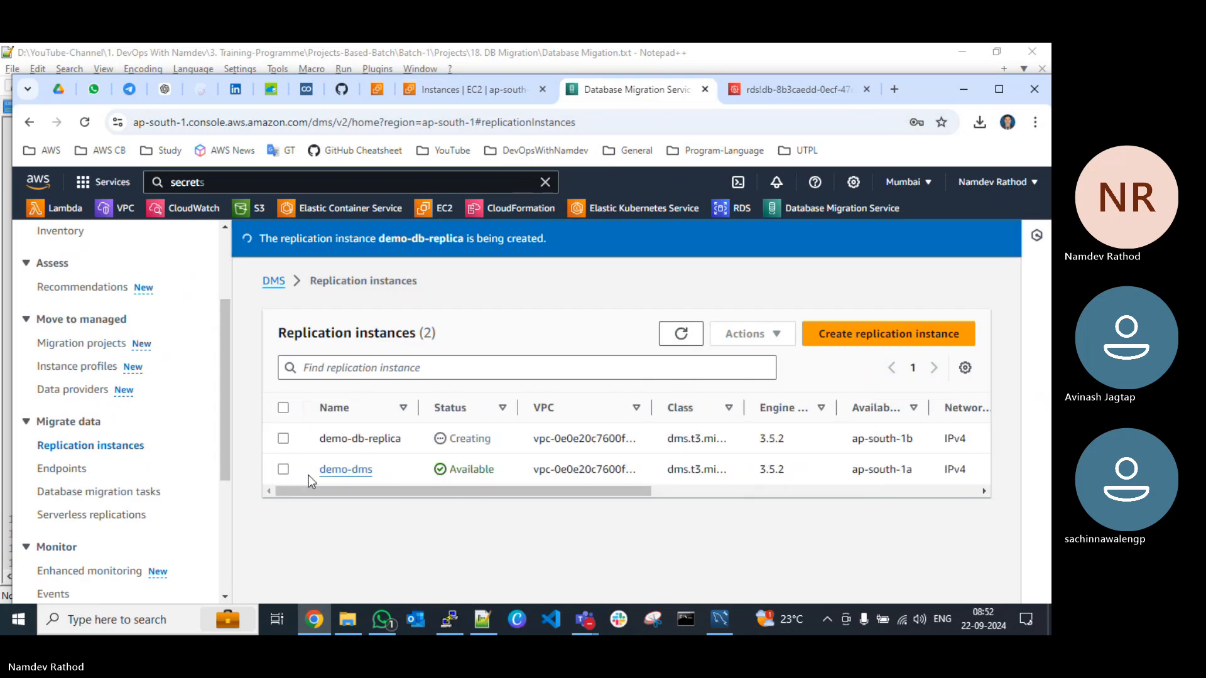
pyautogui.click(674, 334)
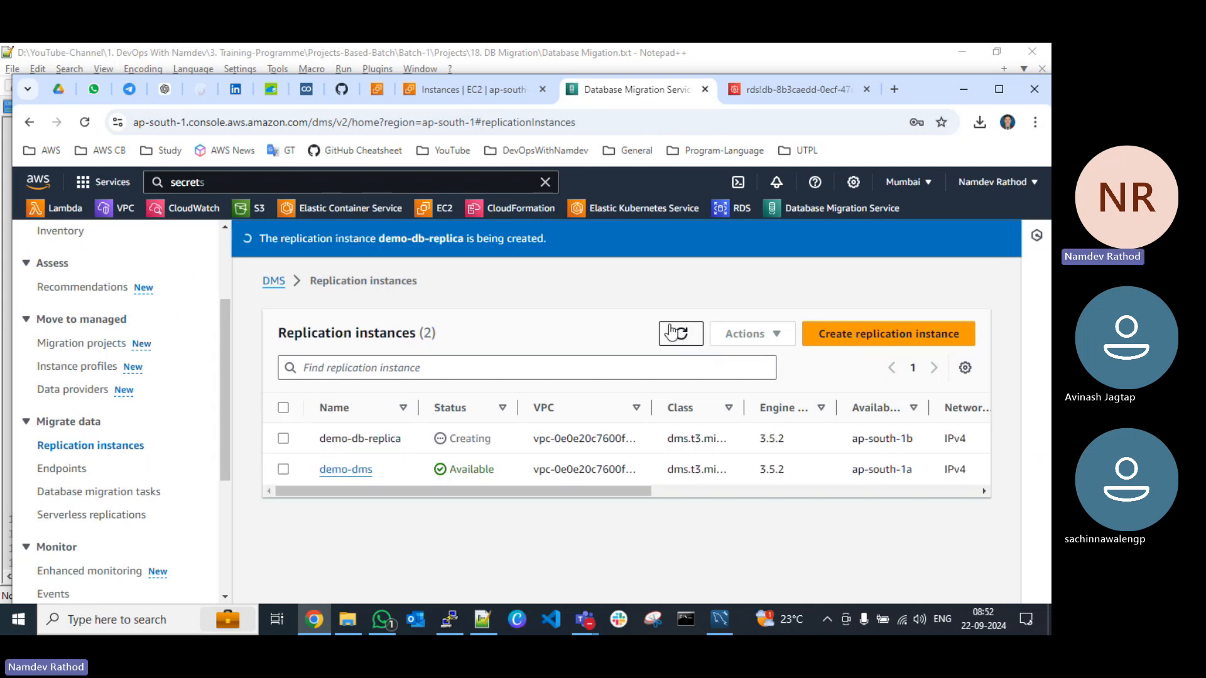
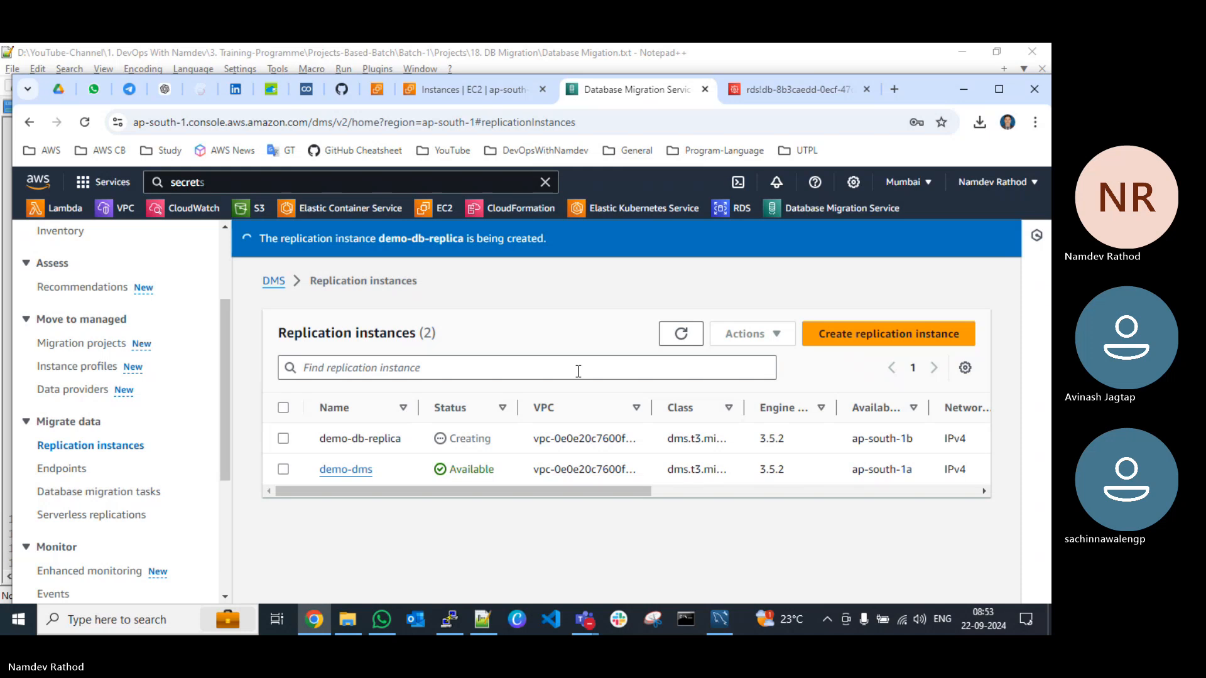
# Step: Refresh the DMS replication instances list and open the RDS console in a new browser tab
pyautogui.click(682, 335)
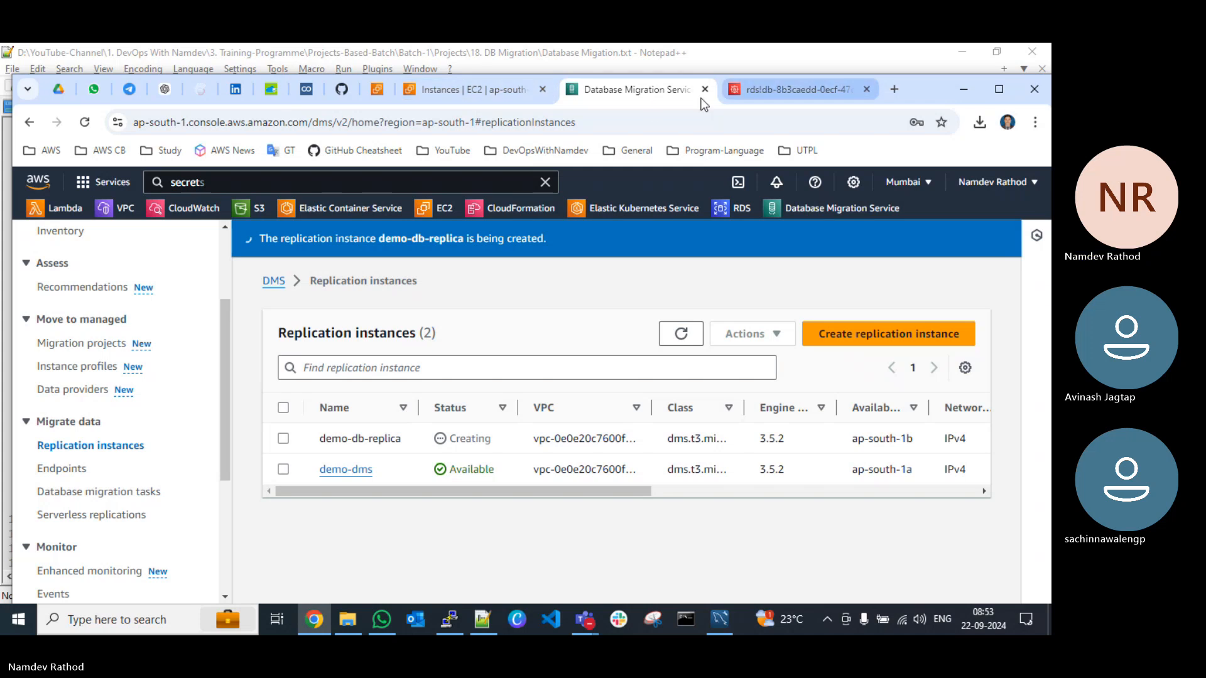
pyautogui.rightClick(729, 215)
pyautogui.click(744, 225)
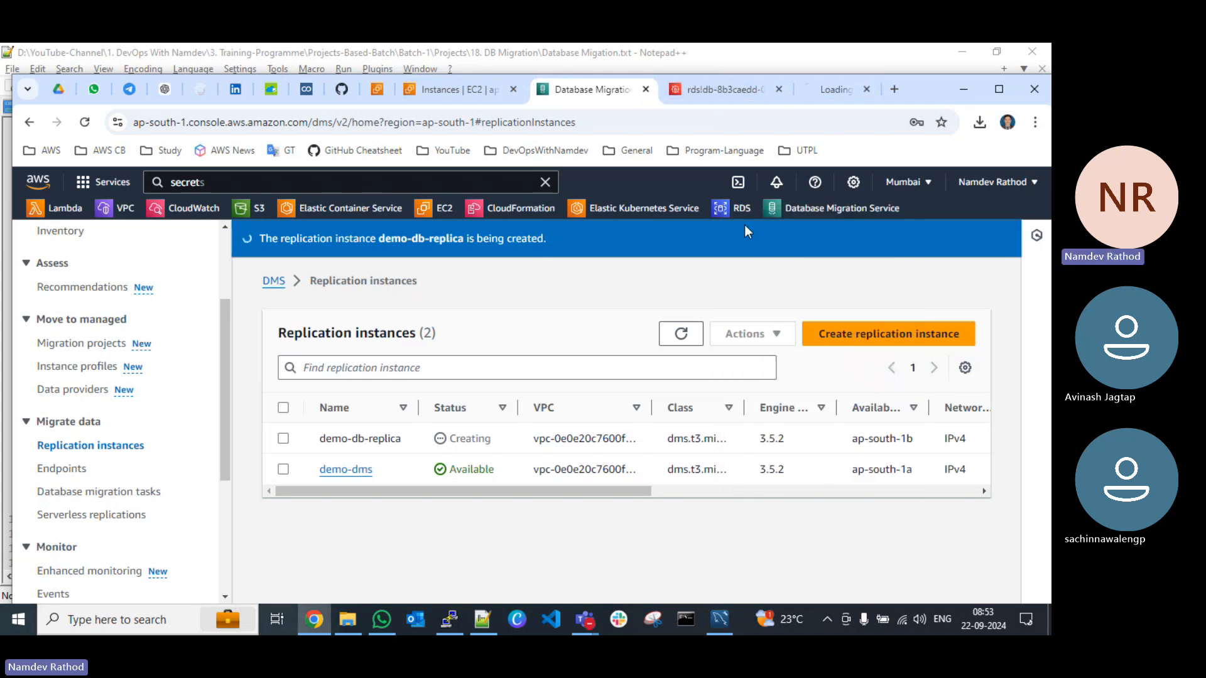
pyautogui.click(998, 89)
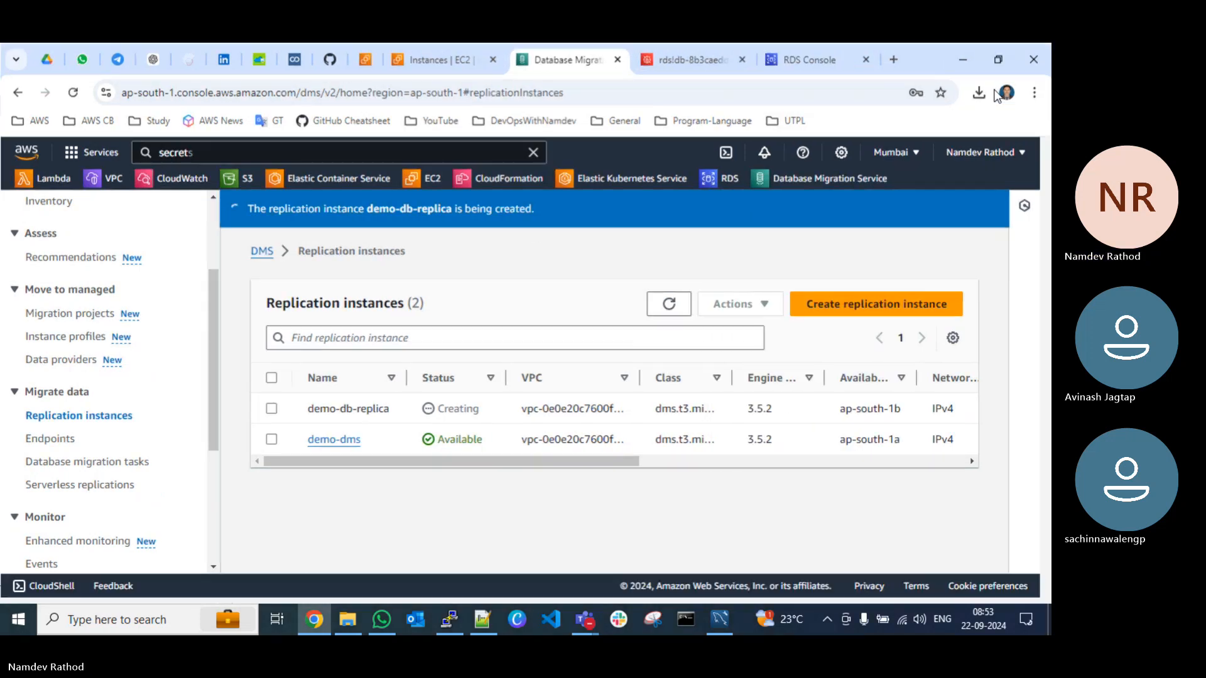
pyautogui.click(802, 63)
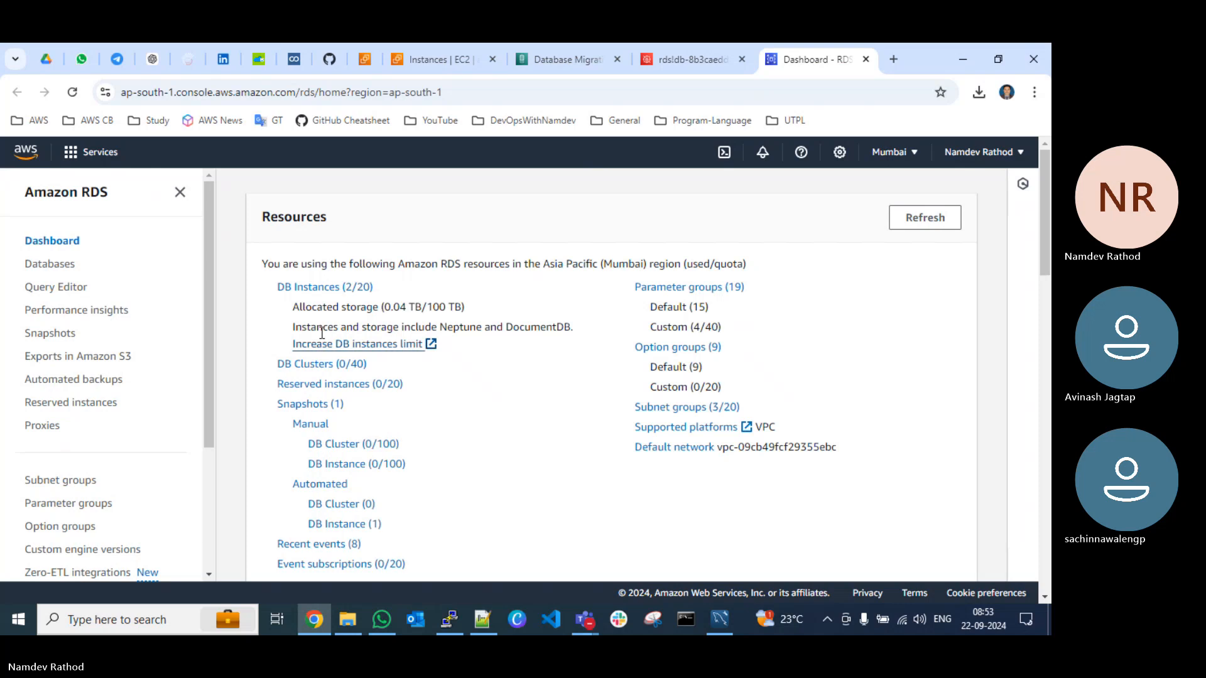
# Step: Open the RDS database demo-db-target from the DB instances list and copy its endpoint
pyautogui.click(317, 310)
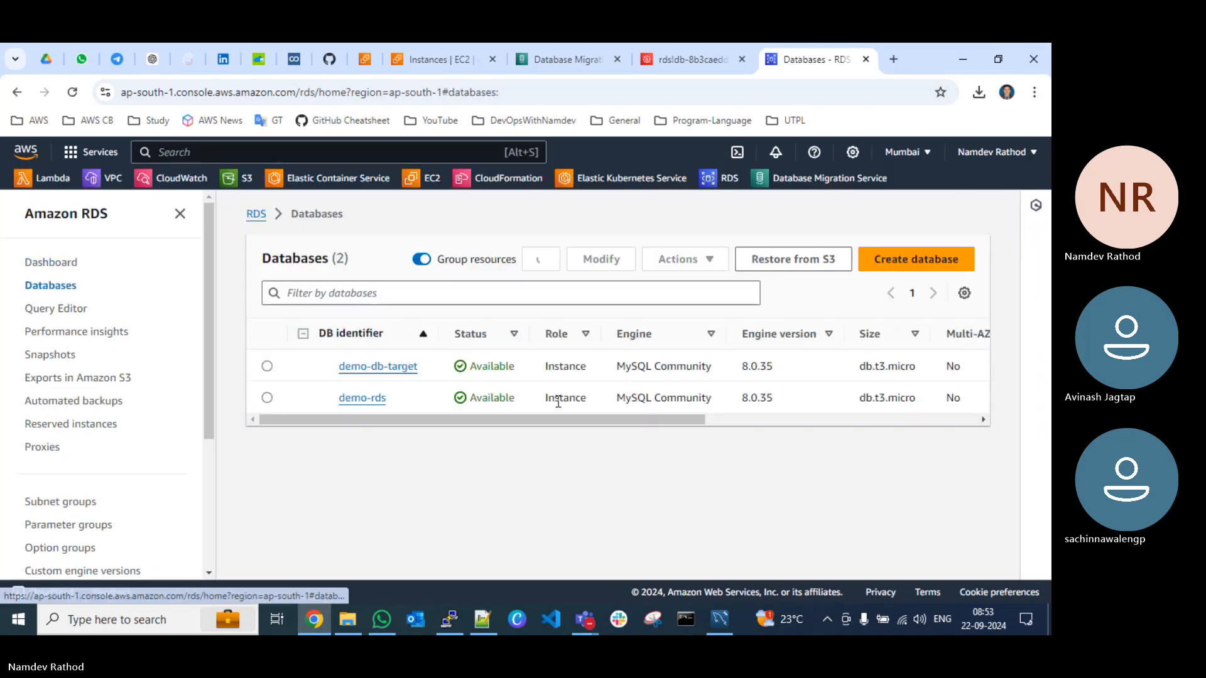
pyautogui.click(370, 368)
pyautogui.scroll(-2, 434, 395)
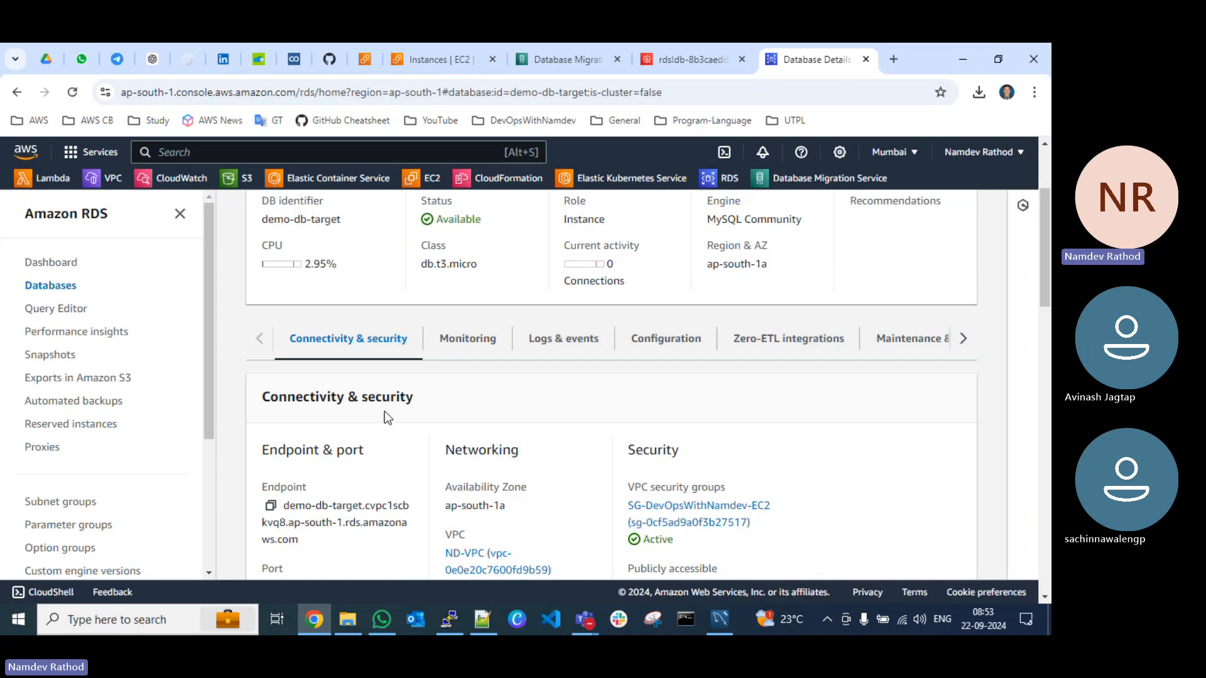
pyautogui.click(270, 506)
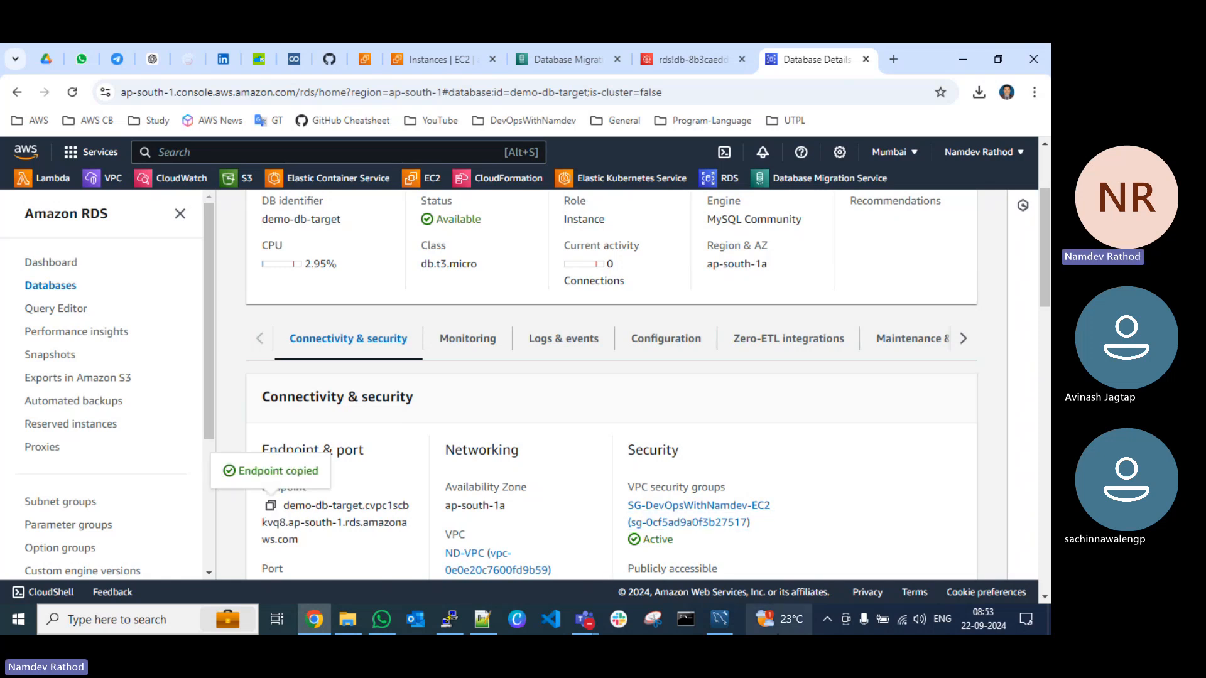
# Step: Switch to MySQL Workbench, close the demo-rds session and start a new connection named demo-db-target-rds
pyautogui.click(718, 620)
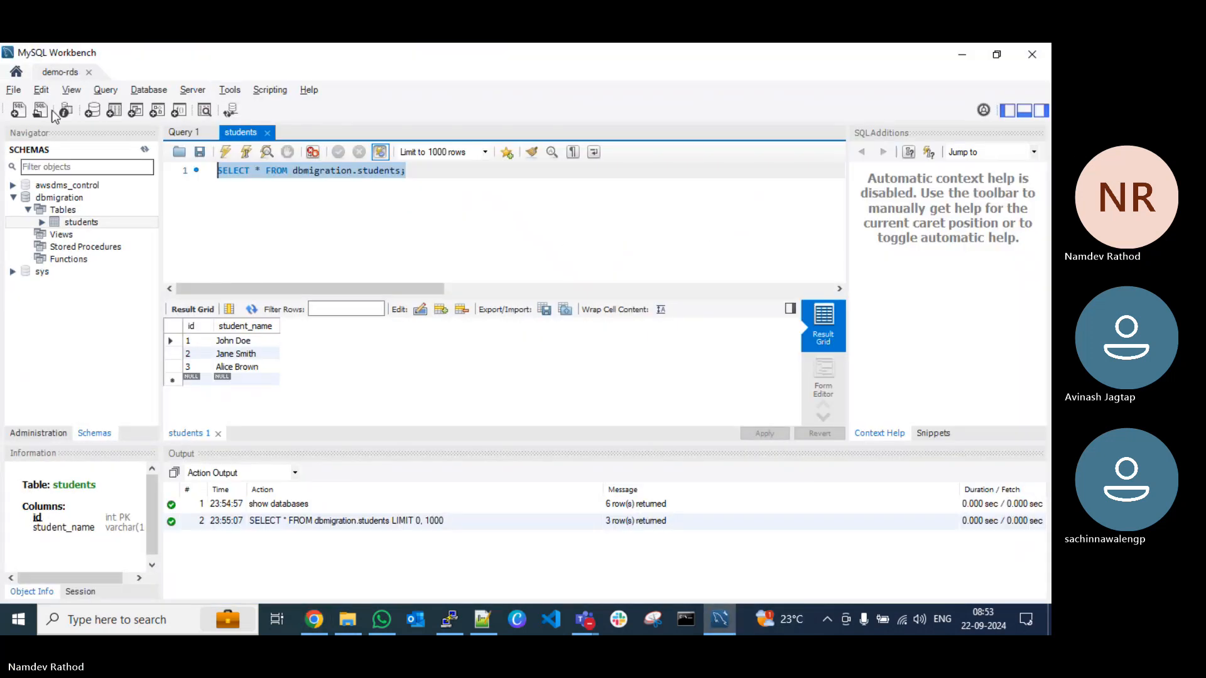
pyautogui.click(89, 72)
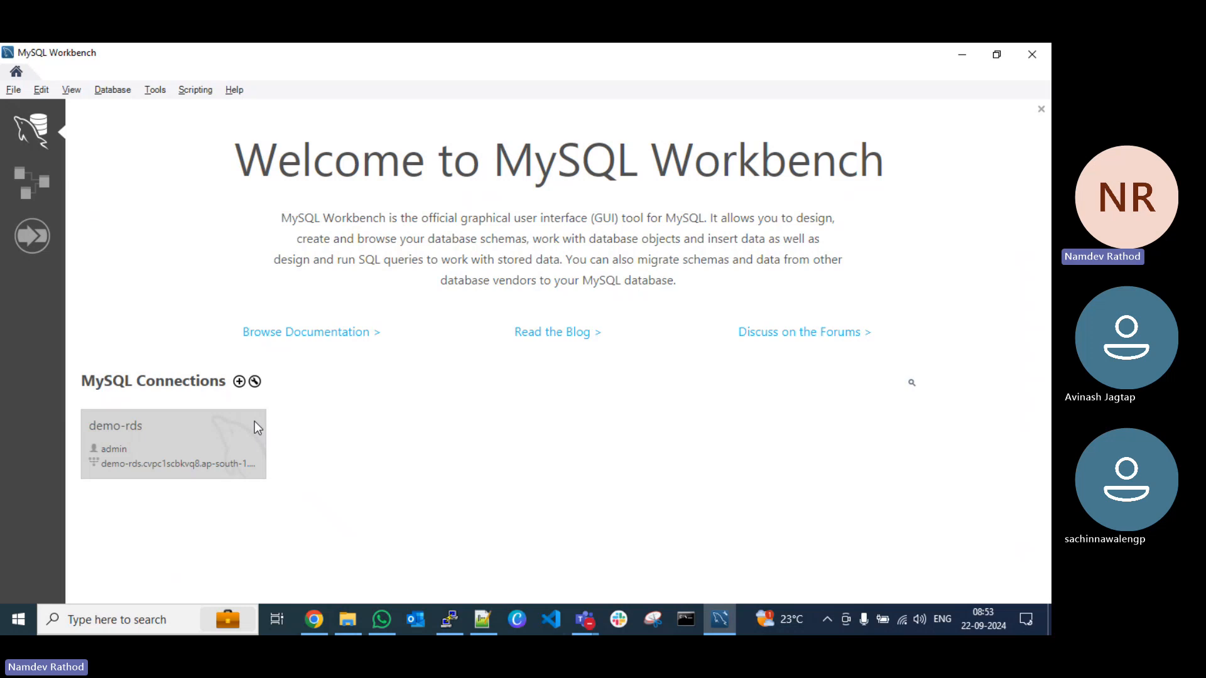
pyautogui.click(239, 382)
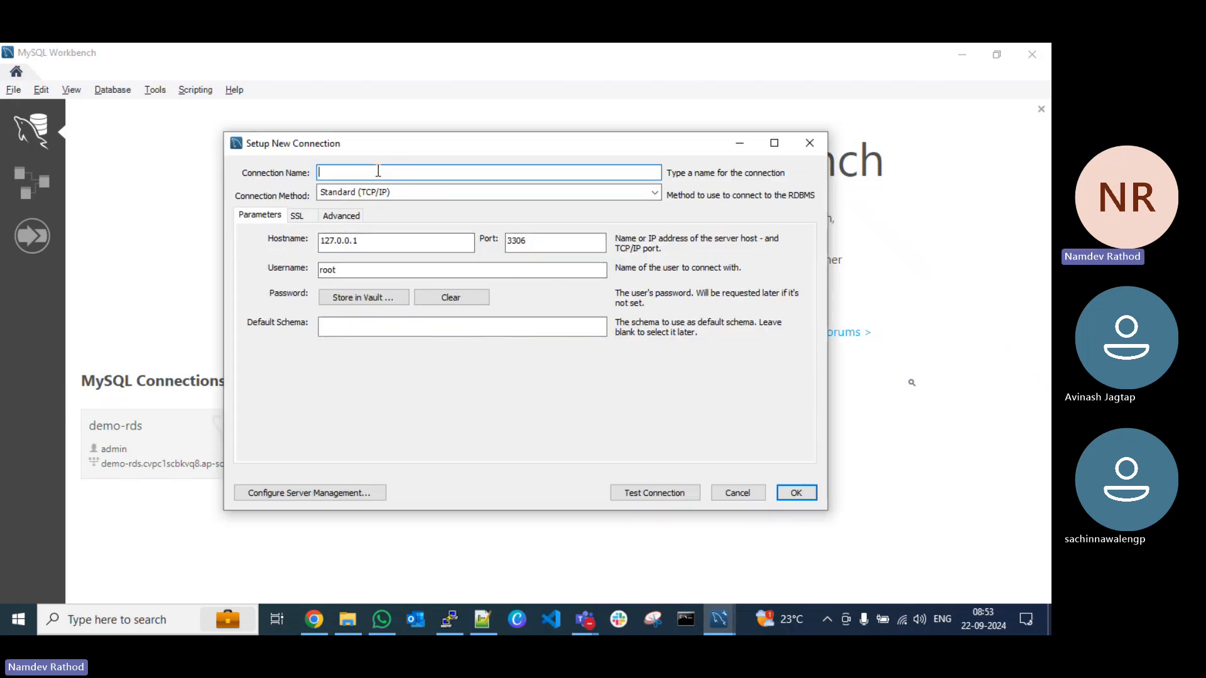
pyautogui.write('demo-db-target-rds')
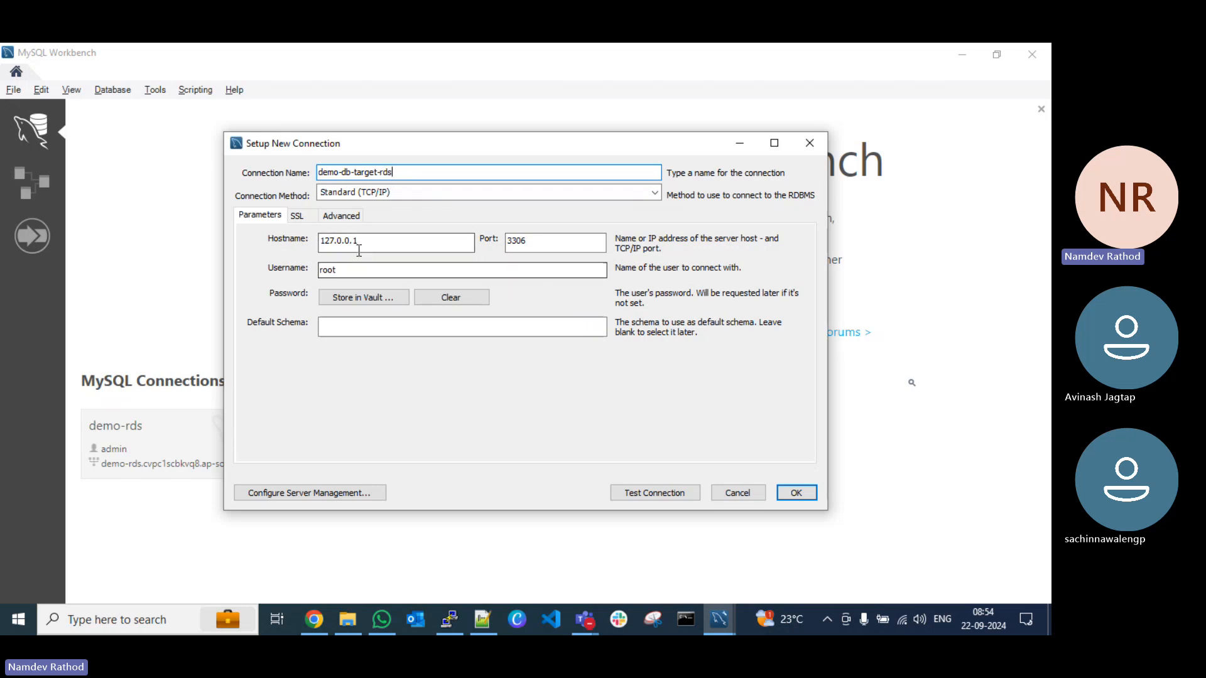
# Step: Set the new connection's hostname to the copied demo-db-target endpoint and its username to admin
pyautogui.moveTo(356, 242); pyautogui.dragTo(238, 240)
pyautogui.press('BackSpace')
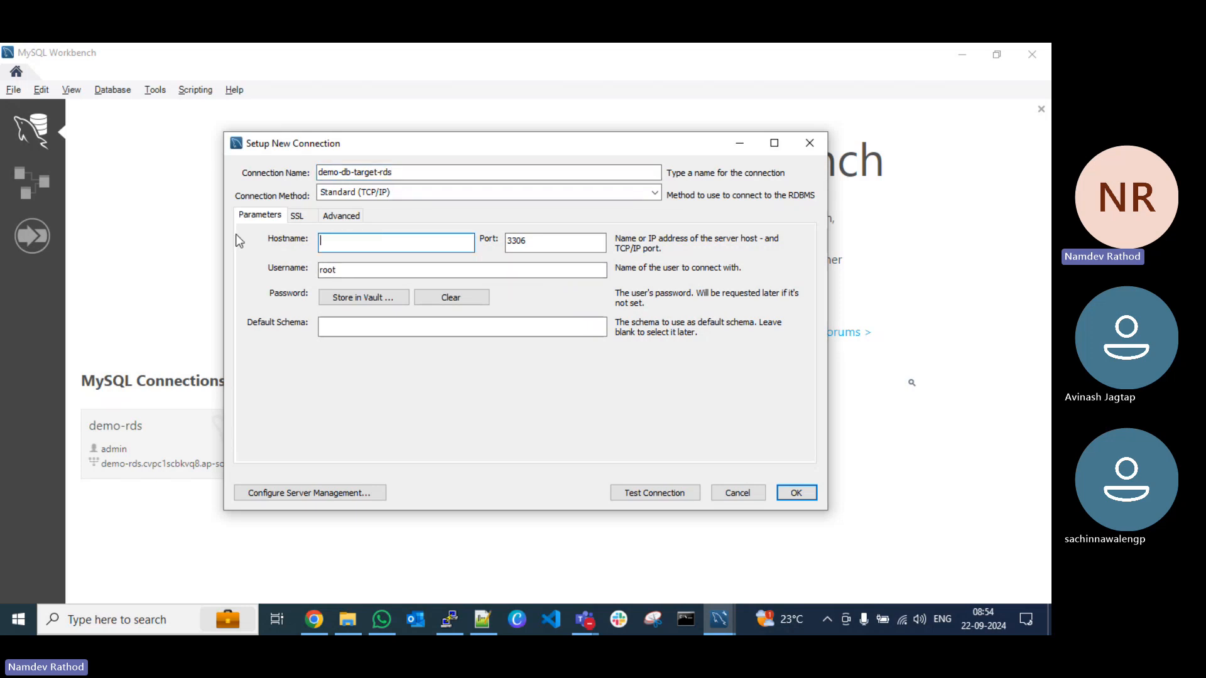
pyautogui.hotkey('ctrl', 'v')
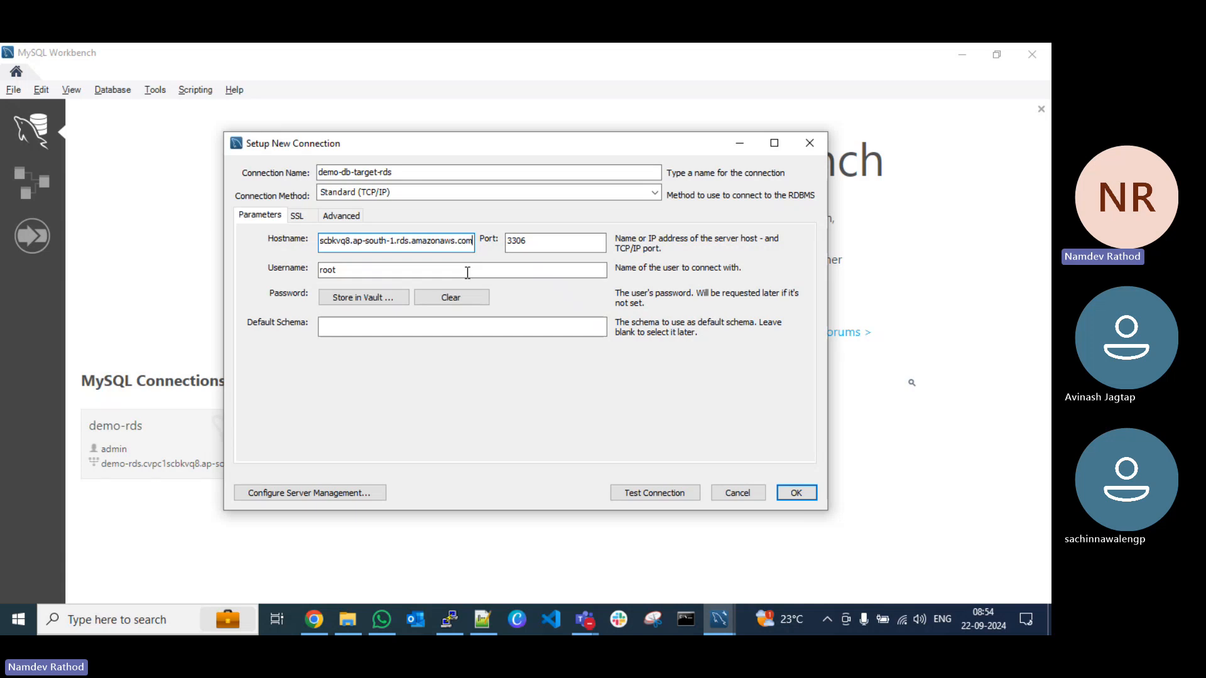
pyautogui.moveTo(366, 269); pyautogui.dragTo(276, 276)
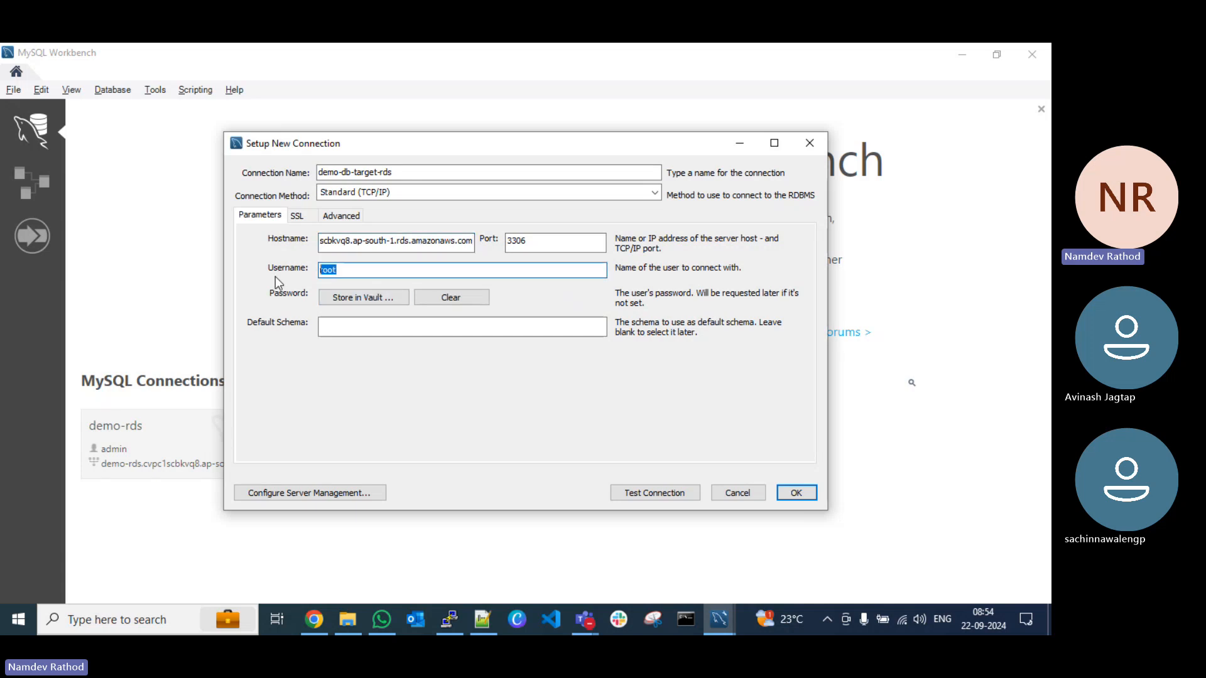
pyautogui.write('admin')
pyautogui.press('Tab')
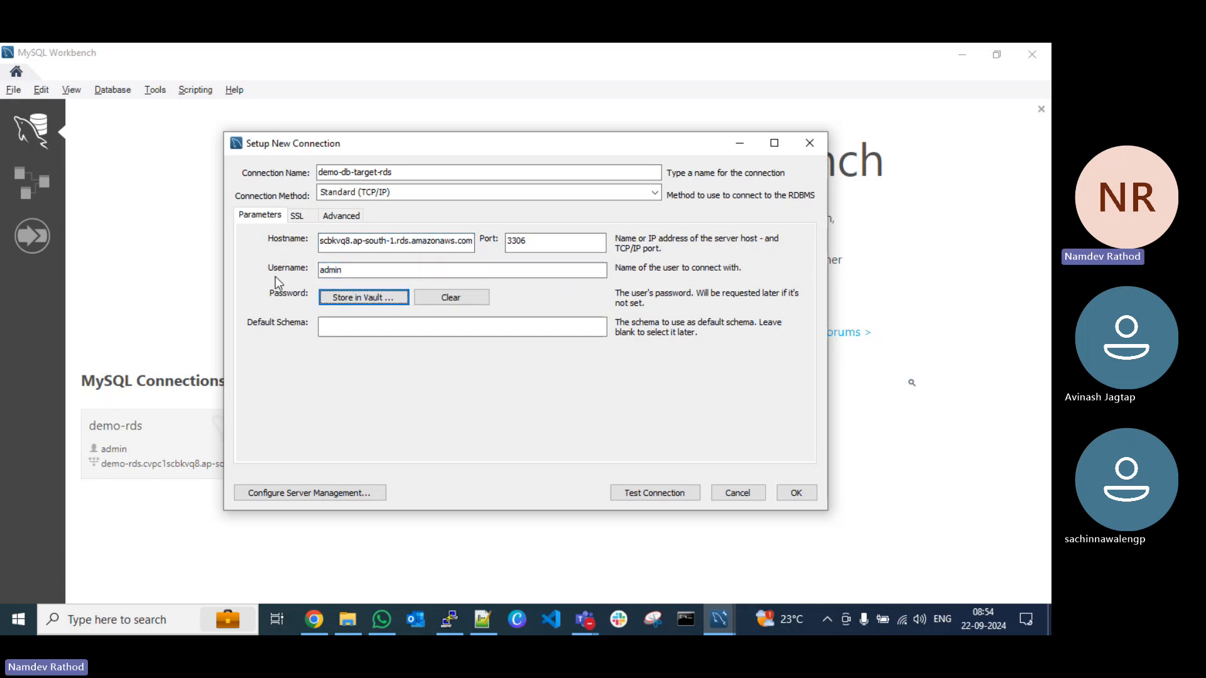
# Step: Copy the database password from its Secrets Manager secret and store it in the vault for the new Workbench connection
pyautogui.click(314, 620)
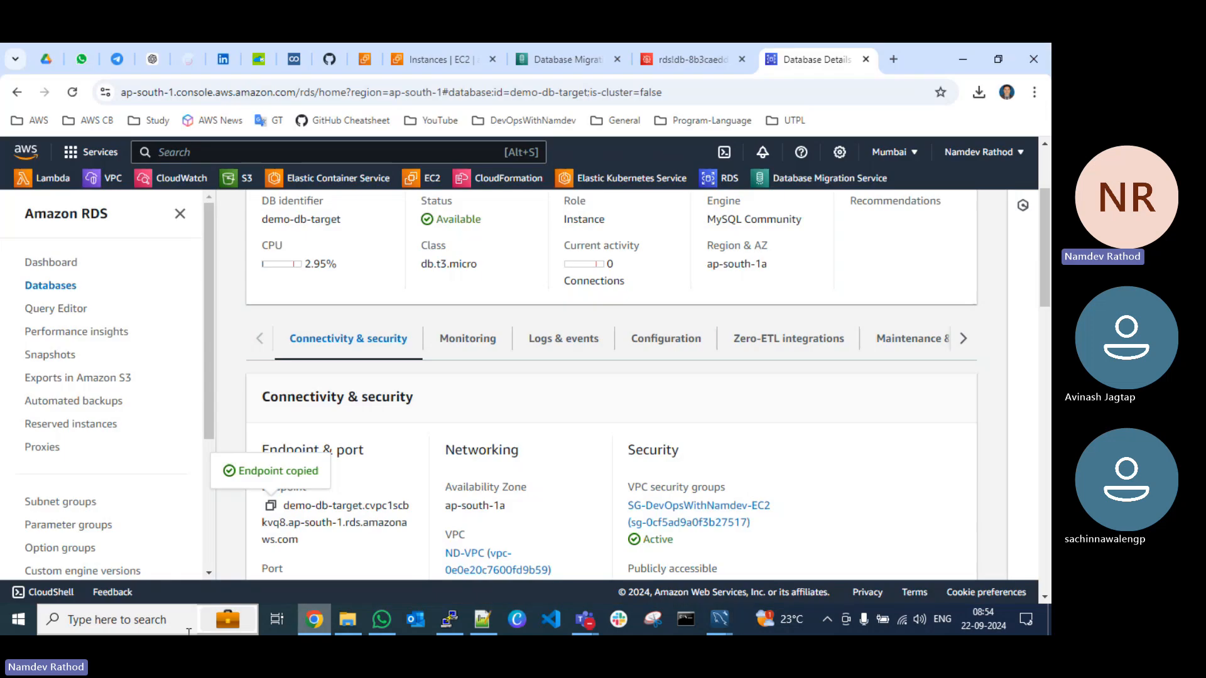
pyautogui.click(685, 57)
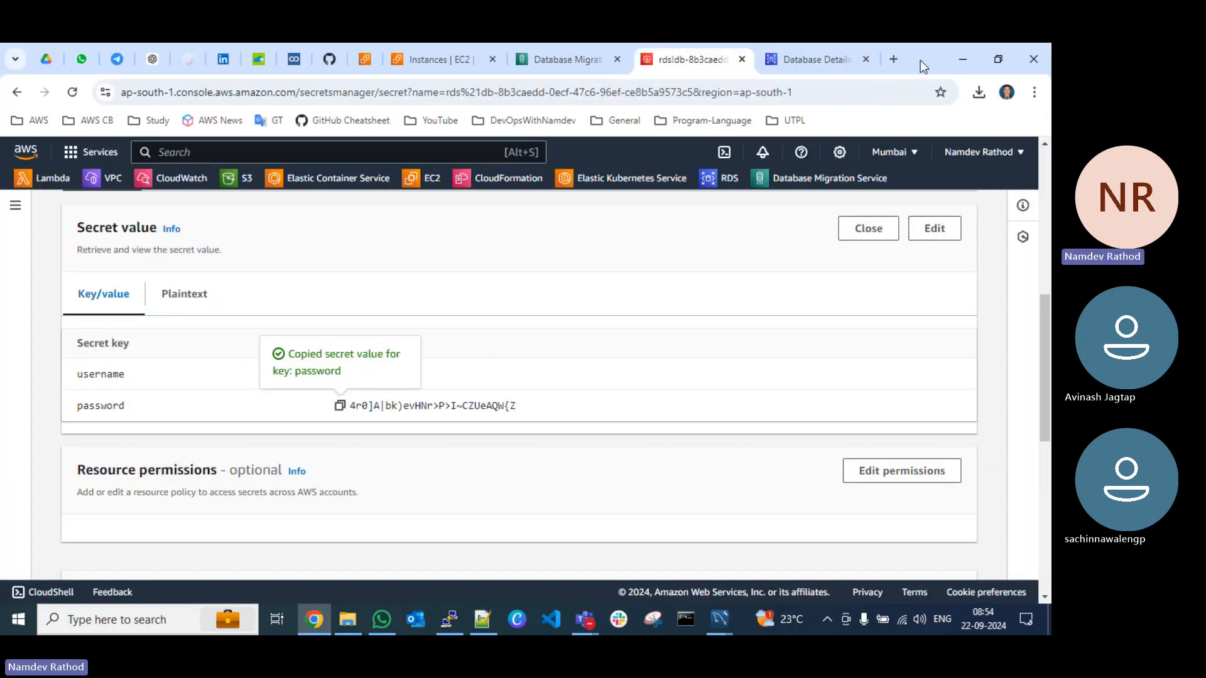
pyautogui.click(962, 63)
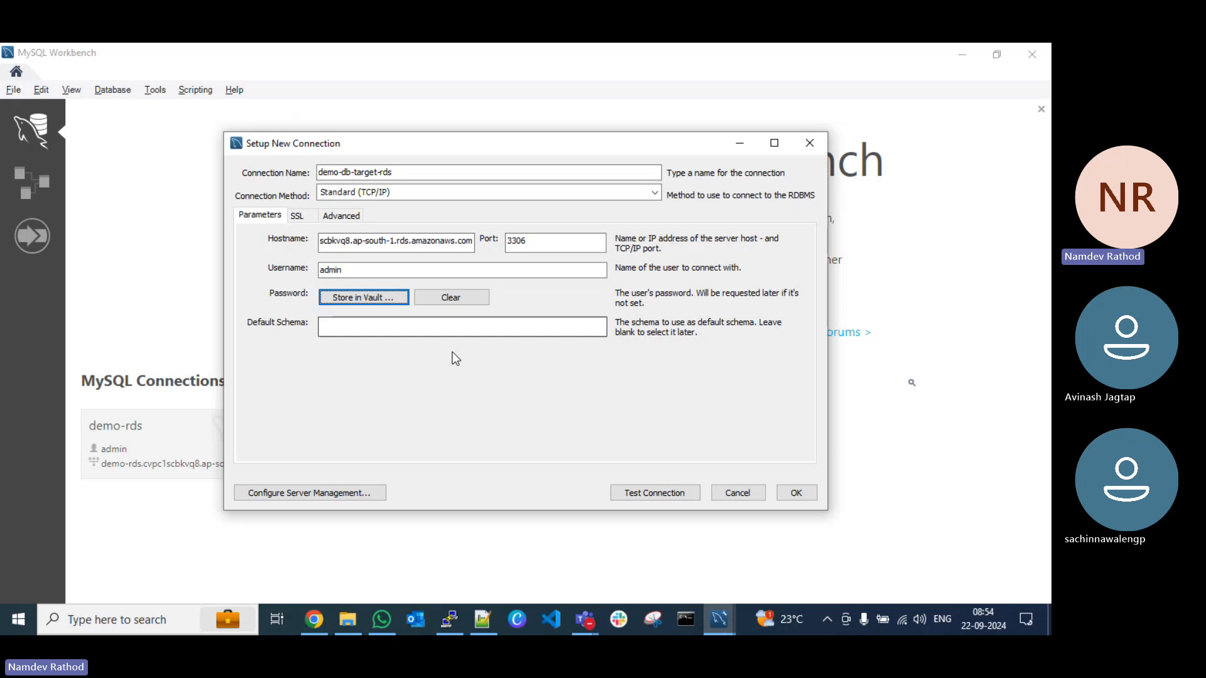
pyautogui.click(365, 298)
pyautogui.hotkey('ctrl', 'v')
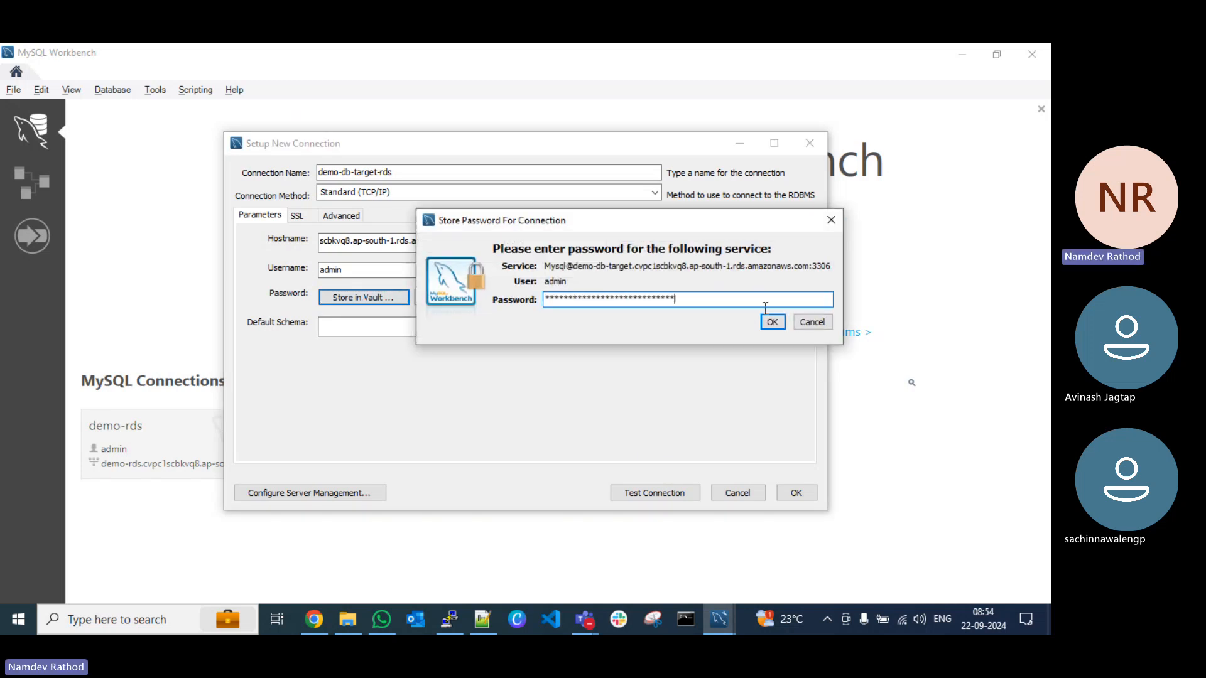
pyautogui.click(783, 326)
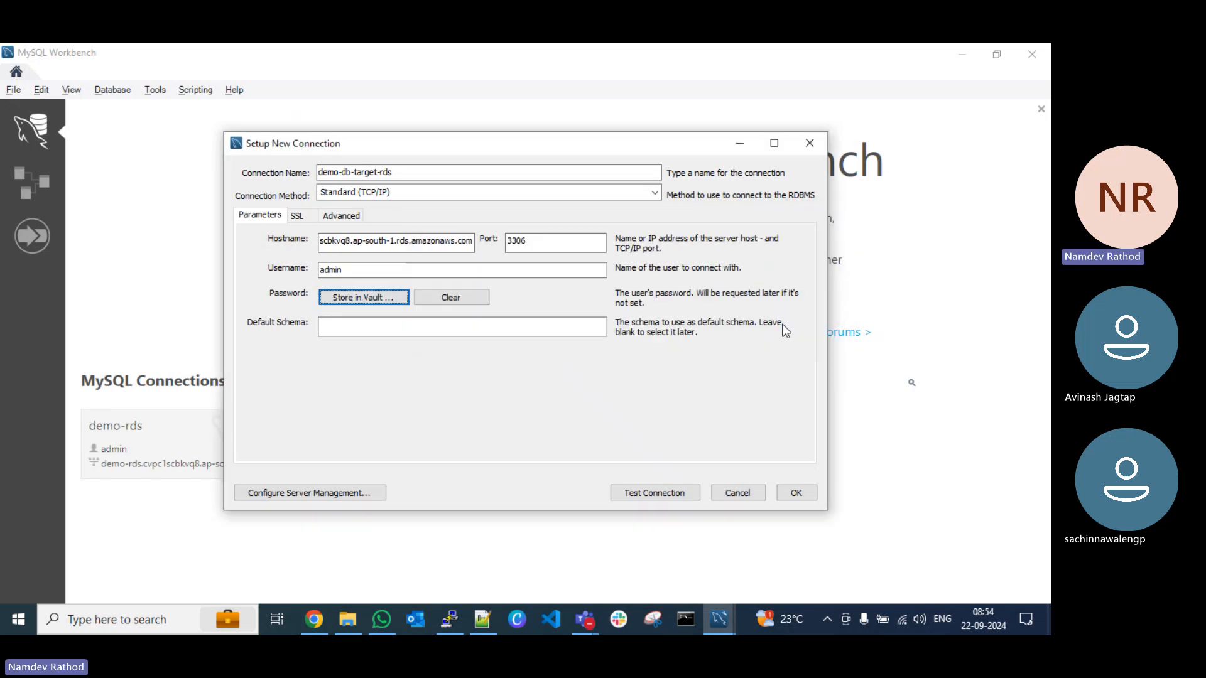
# Step: Test the demo-db-target-rds connection and save it
pyautogui.click(666, 492)
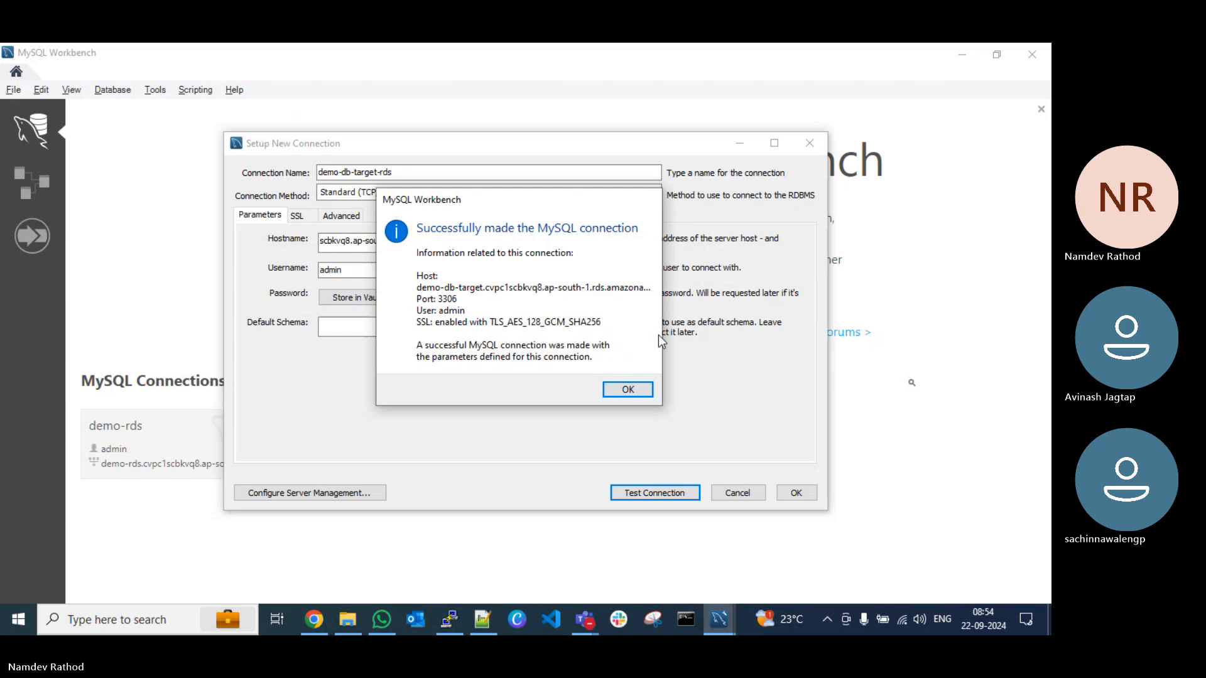
pyautogui.click(627, 390)
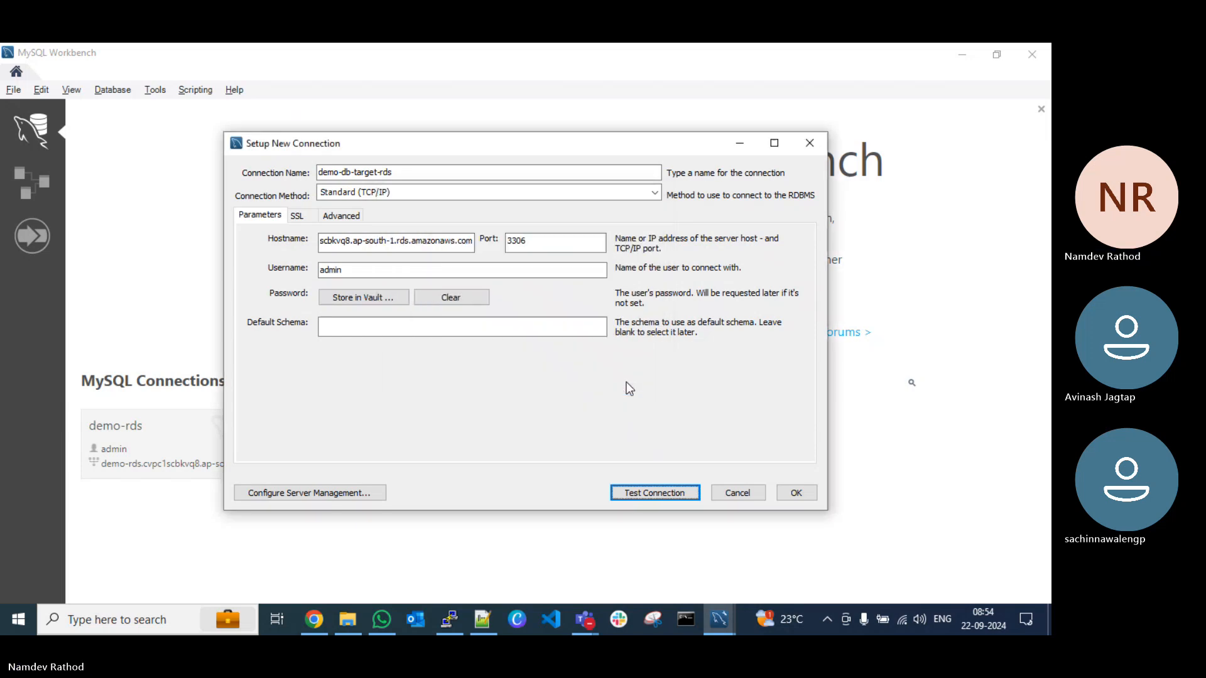
pyautogui.click(788, 495)
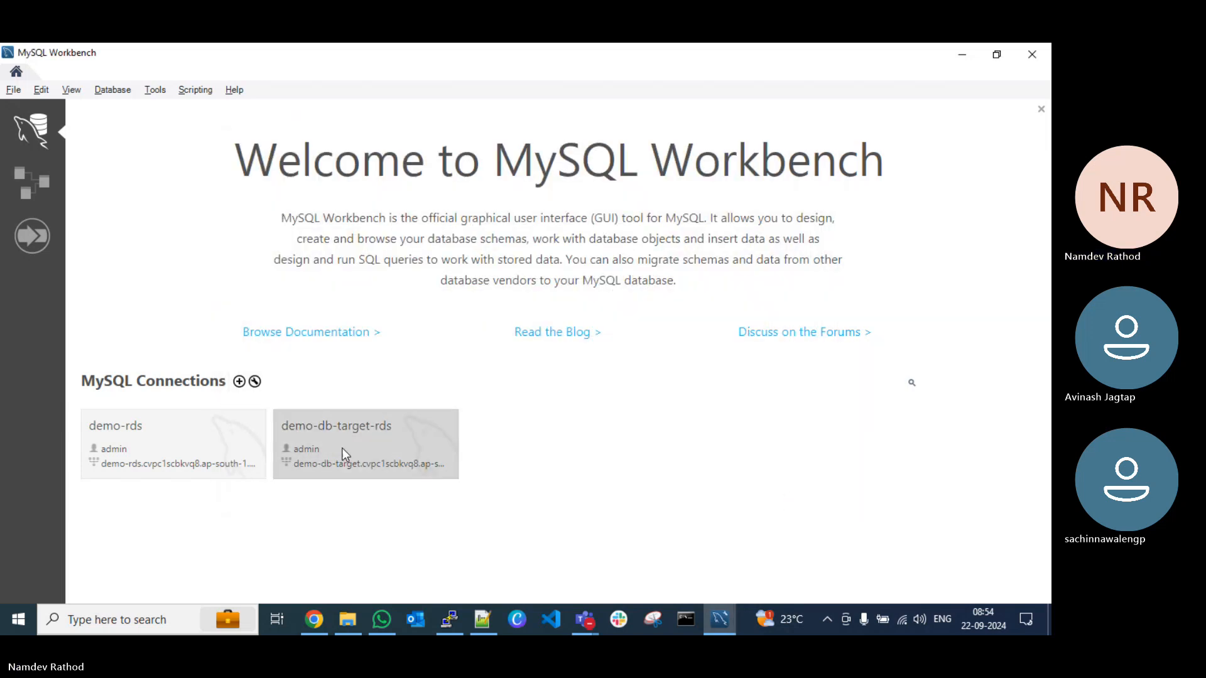
# Step: Open the demo-db-target-rds connection and check which schemas the target database contains, expanding and collapsing sys
pyautogui.click(342, 447)
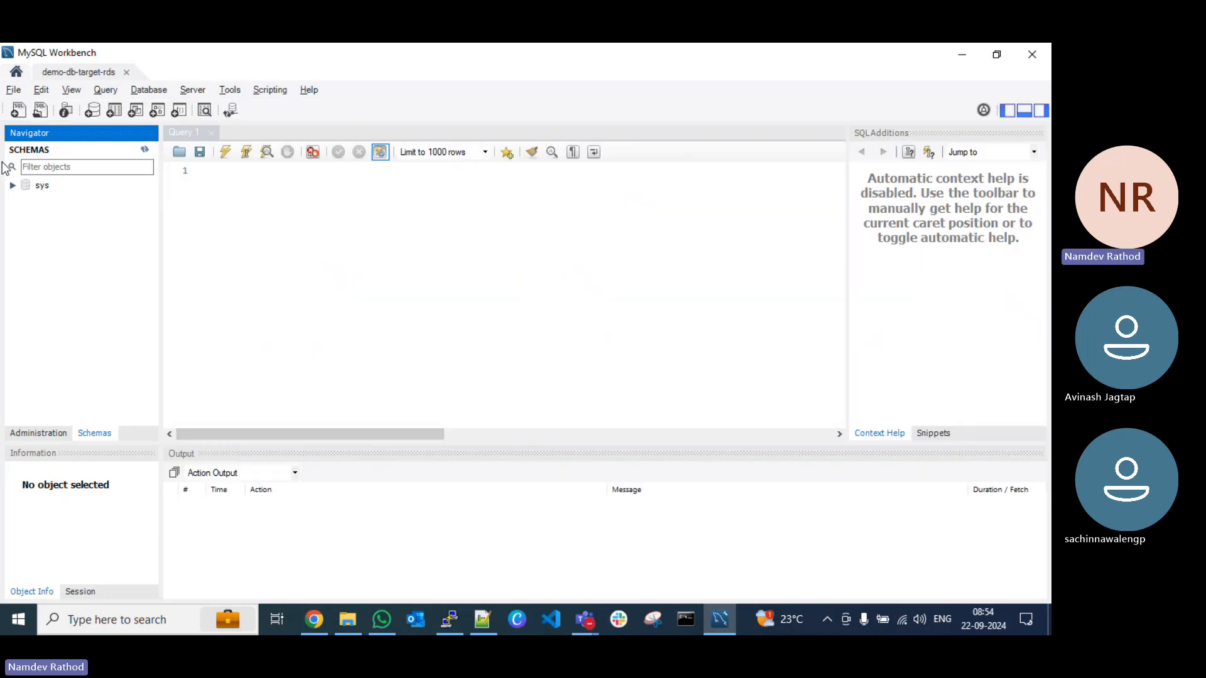
pyautogui.click(13, 185)
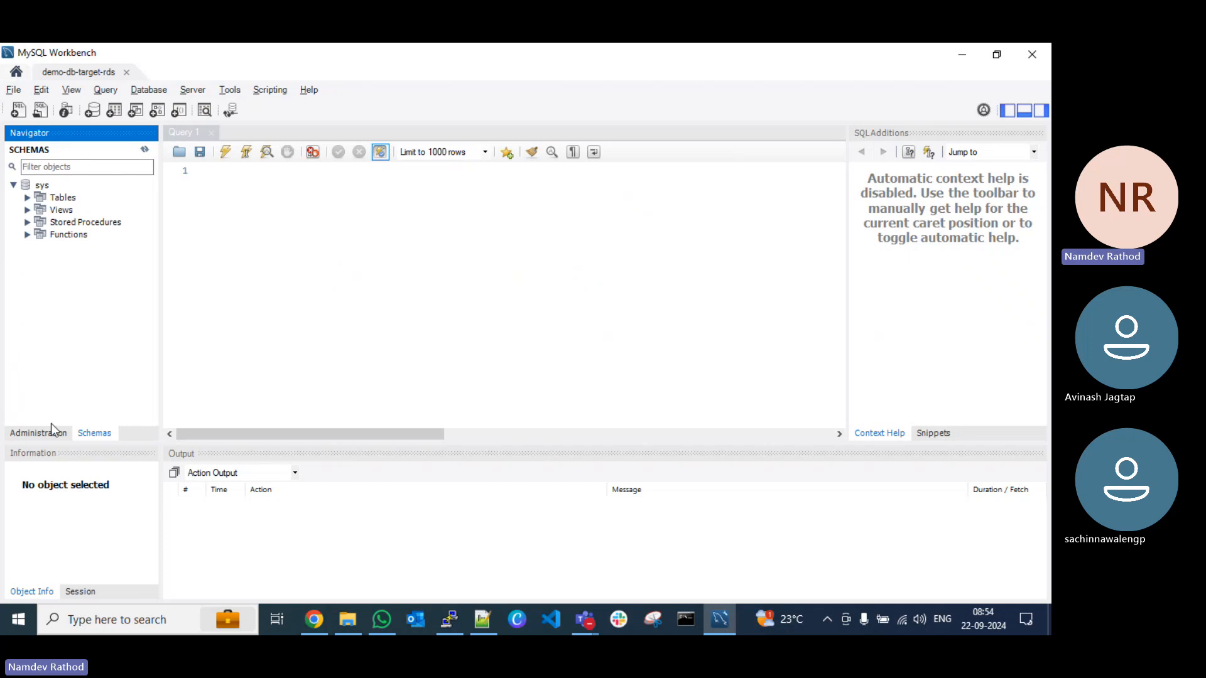
pyautogui.click(13, 185)
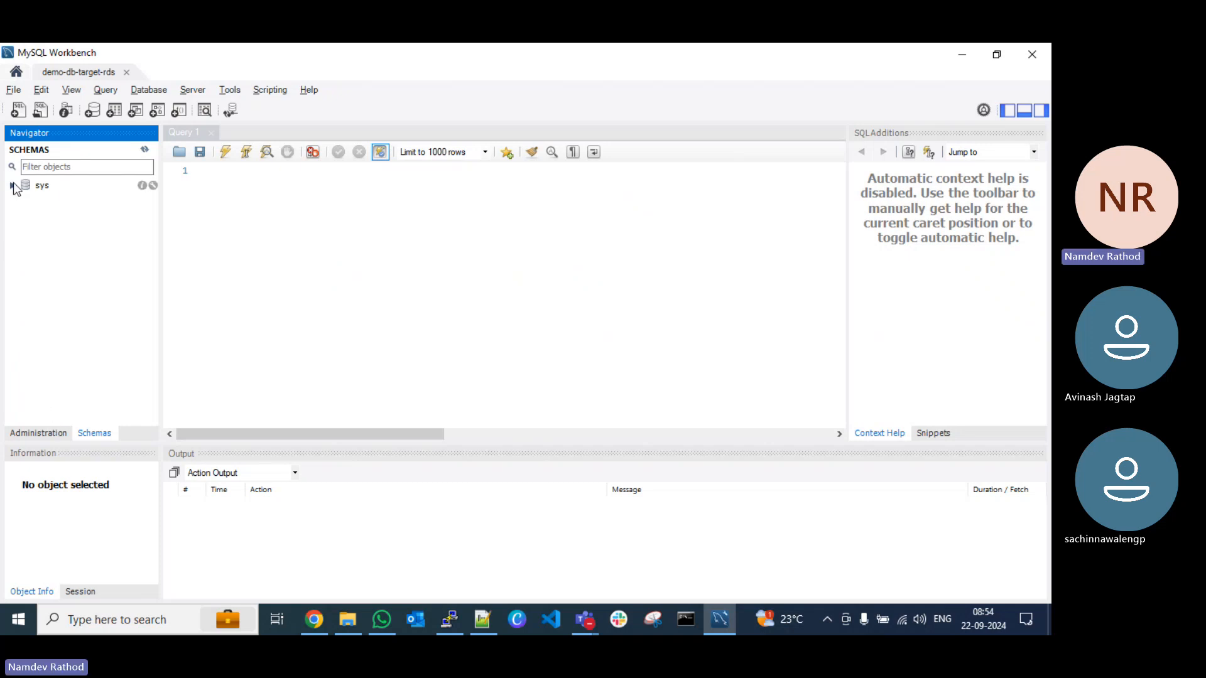
# Step: Minimize Workbench and the Notepad++ notes, return to the DMS replication instances in the browser and refresh the list
pyautogui.click(961, 55)
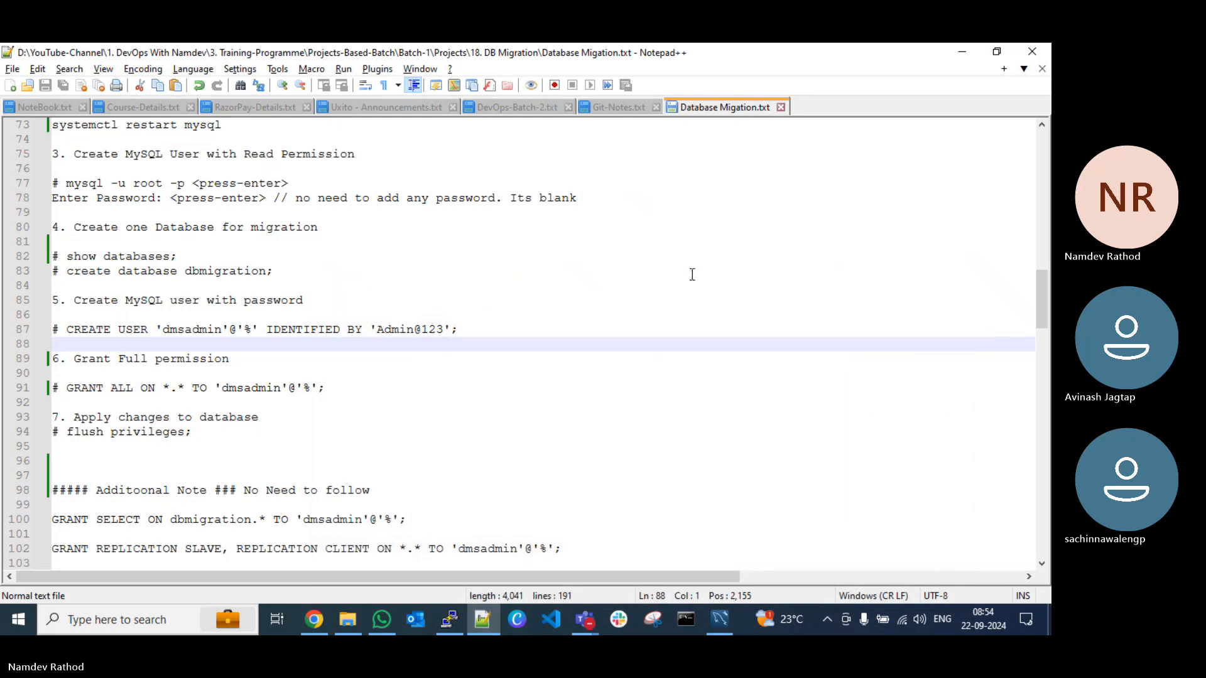
pyautogui.click(961, 50)
pyautogui.click(314, 619)
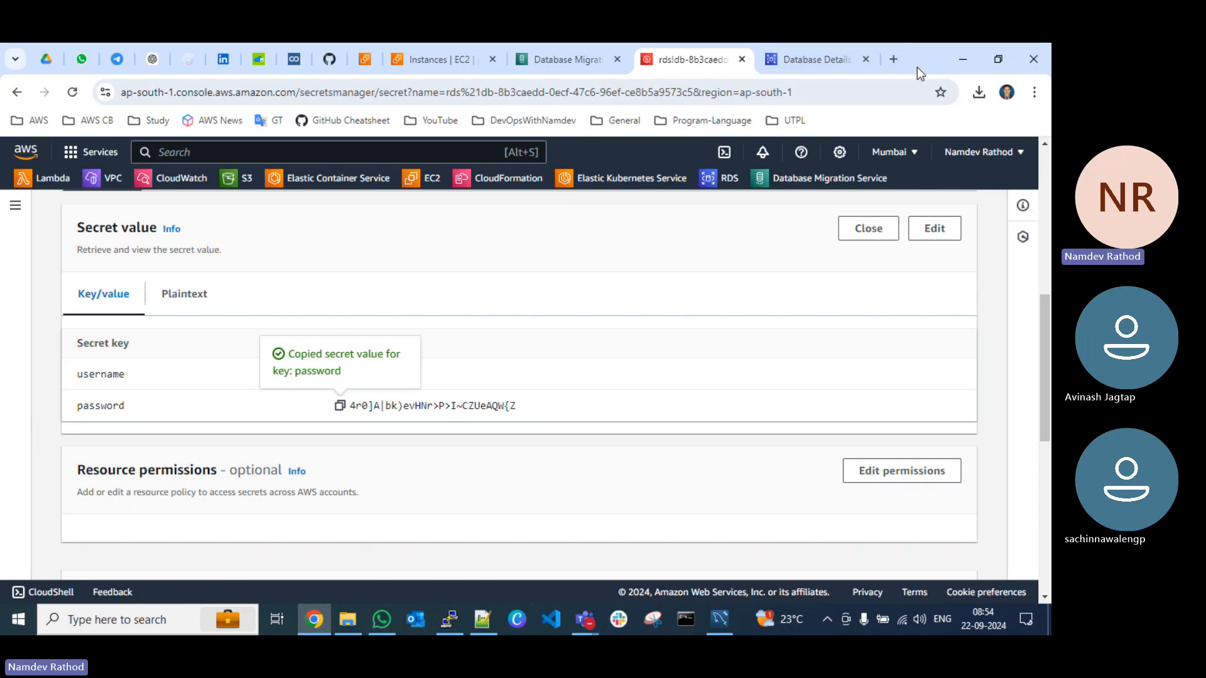
pyautogui.moveTo(917, 67); pyautogui.dragTo(917, 93)
pyautogui.click(565, 88)
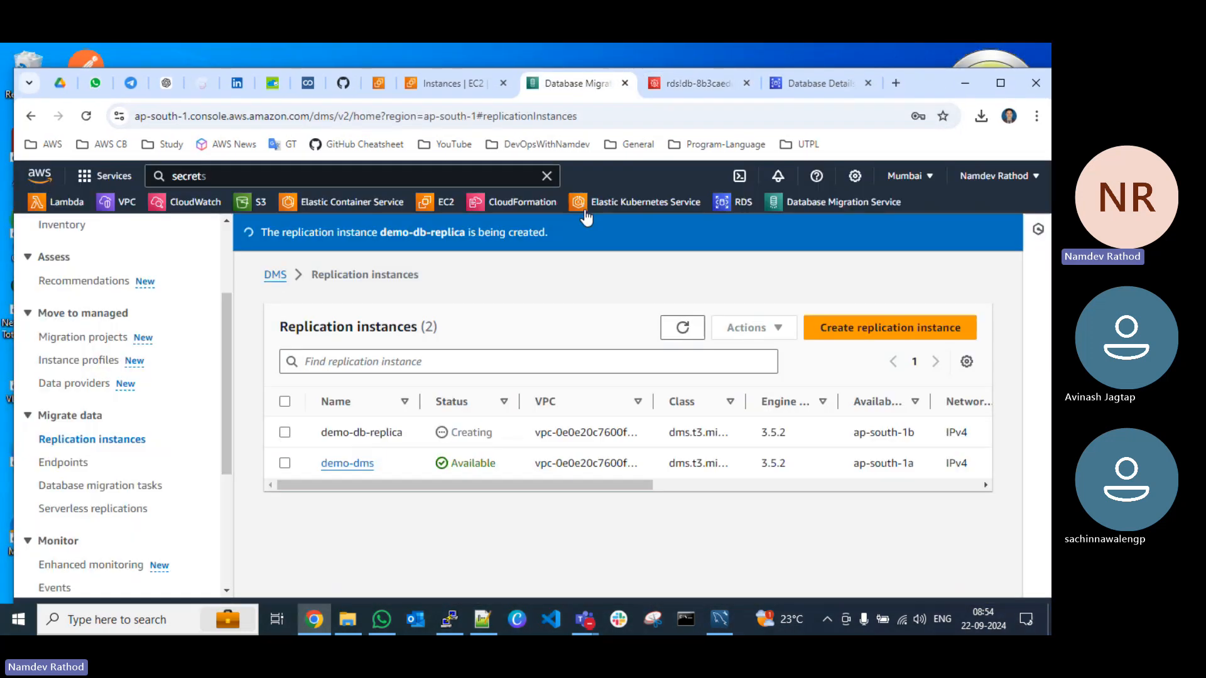
pyautogui.click(682, 328)
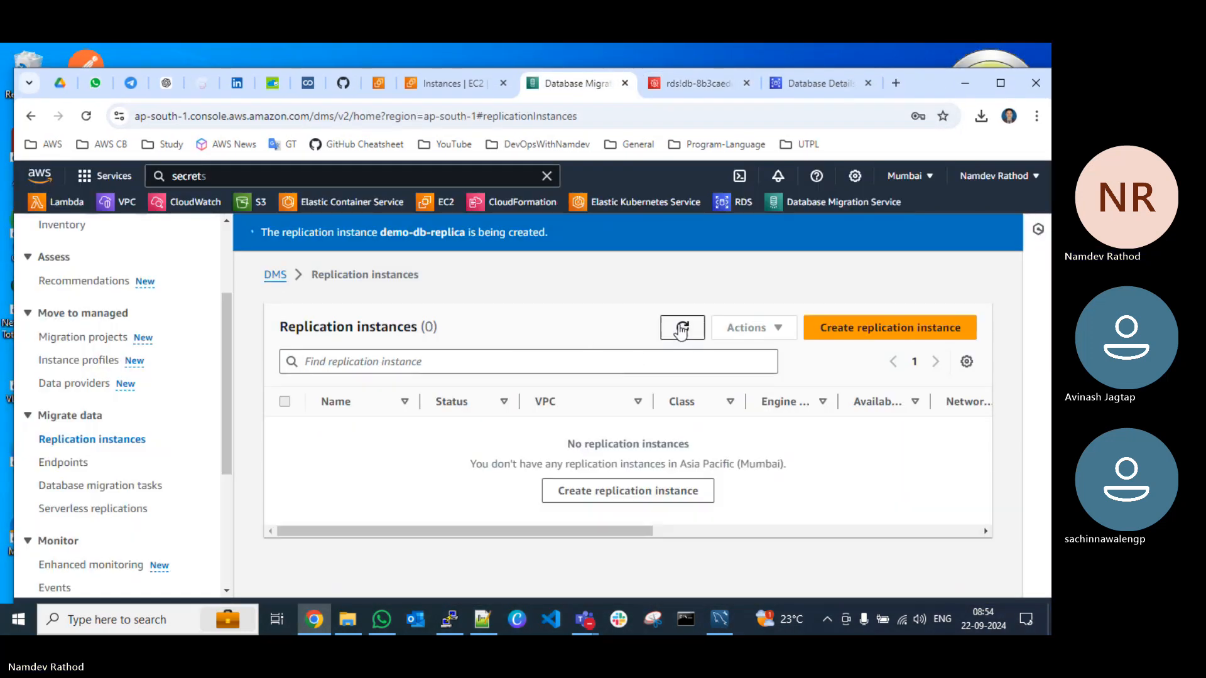
# Step: Reload the replication instances page in a maximized window, dismiss the DMS Serverless notice and check the status of demo-db-replica
pyautogui.click(86, 116)
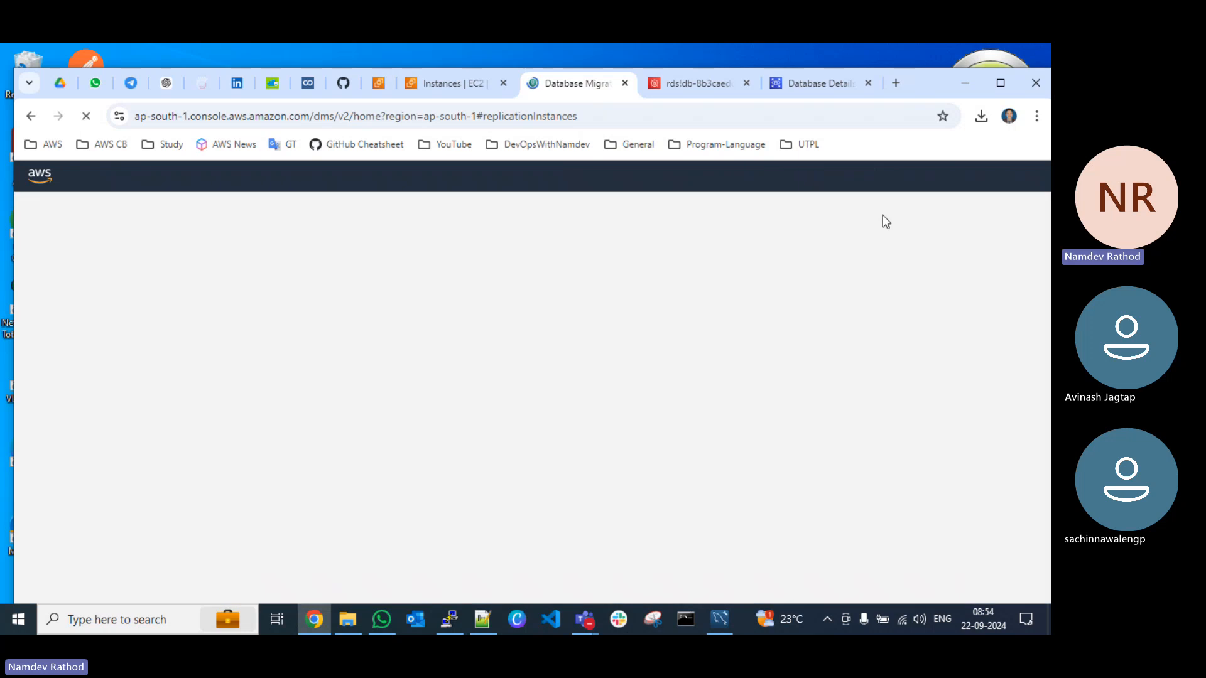
pyautogui.click(1000, 82)
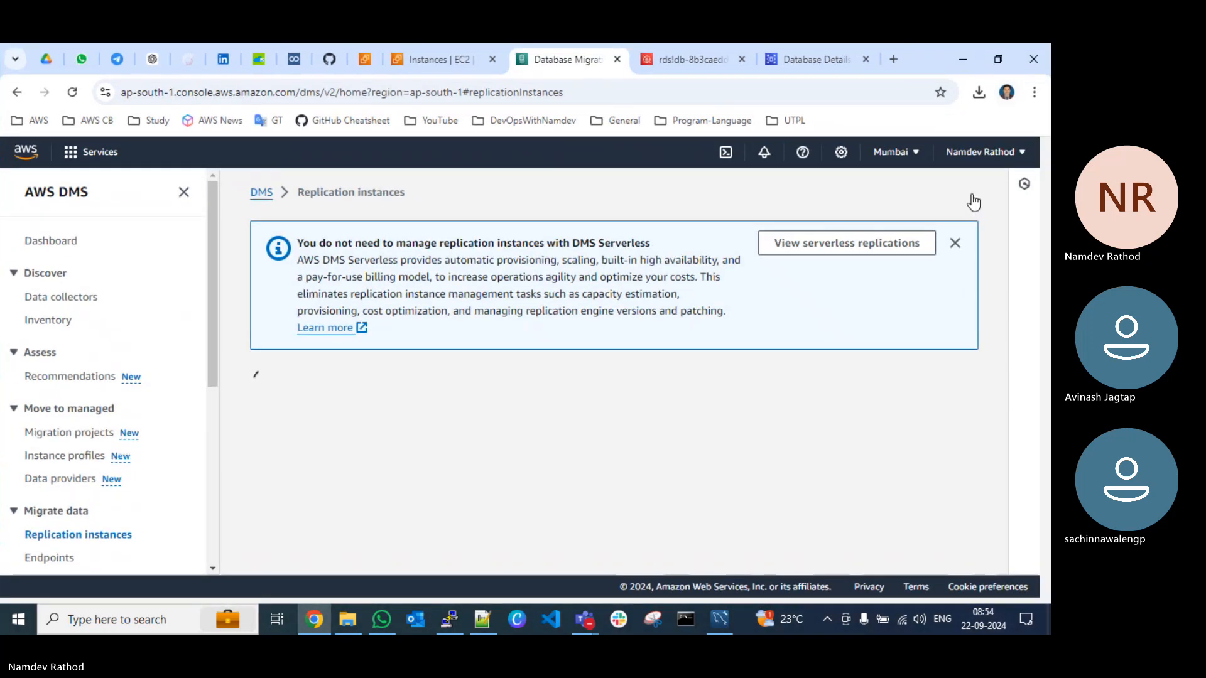
pyautogui.click(954, 301)
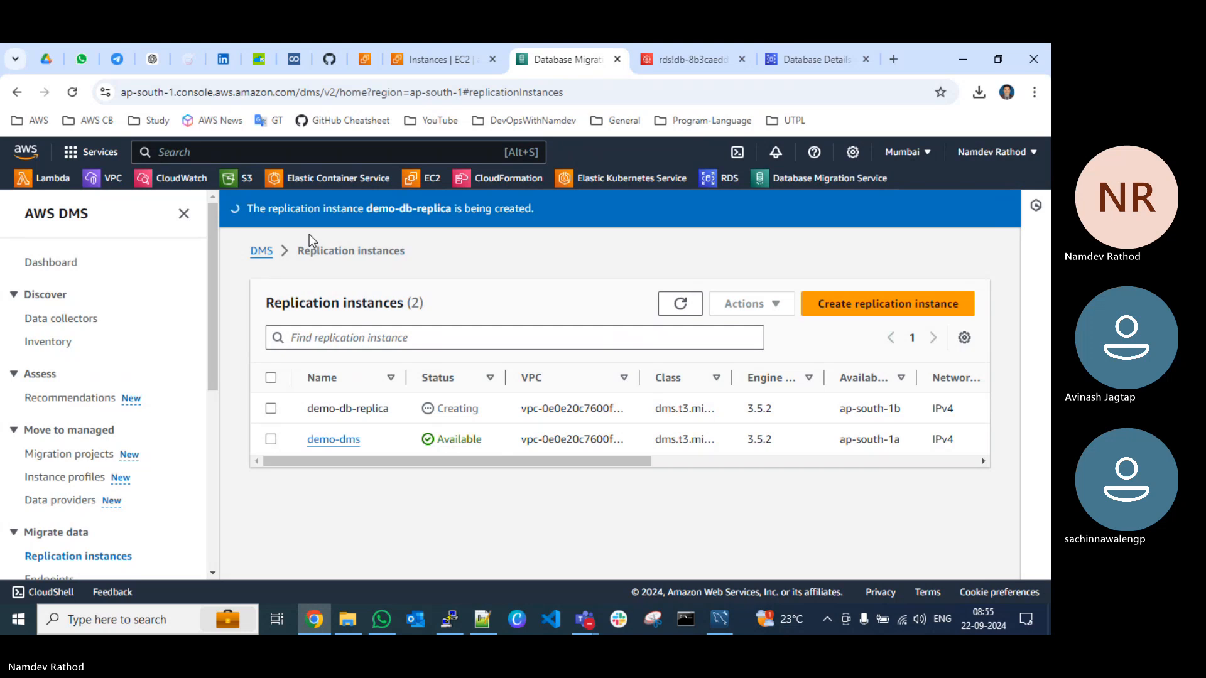
pyautogui.click(72, 92)
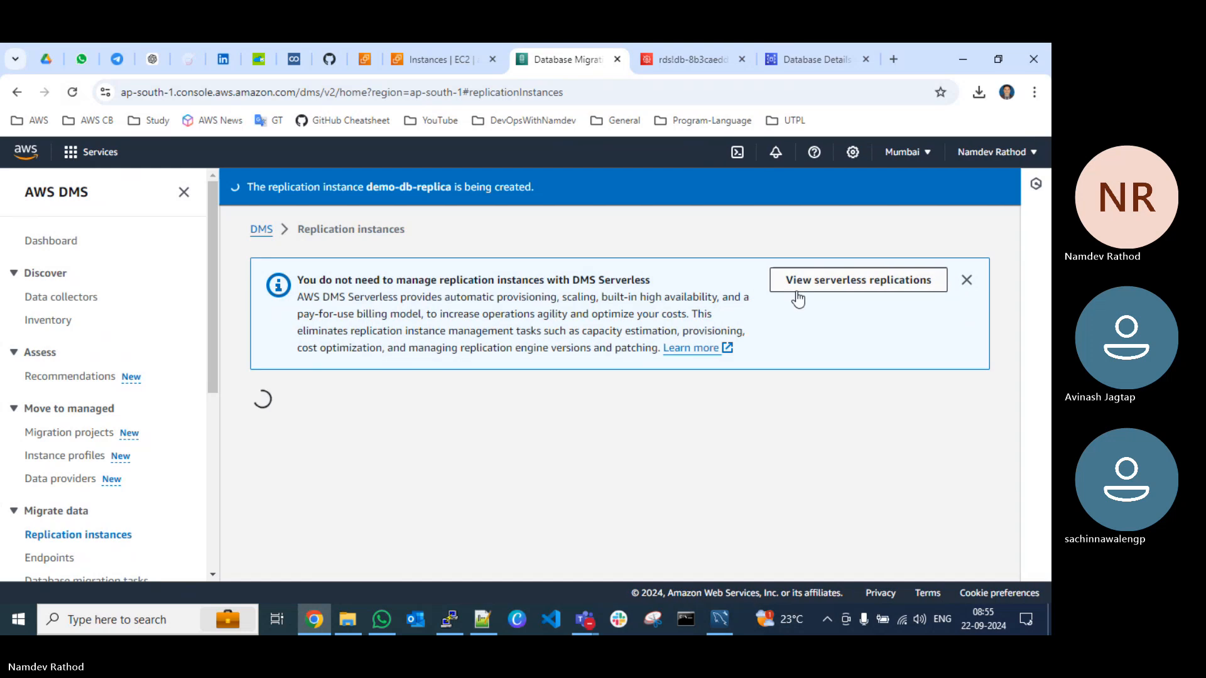
pyautogui.click(952, 304)
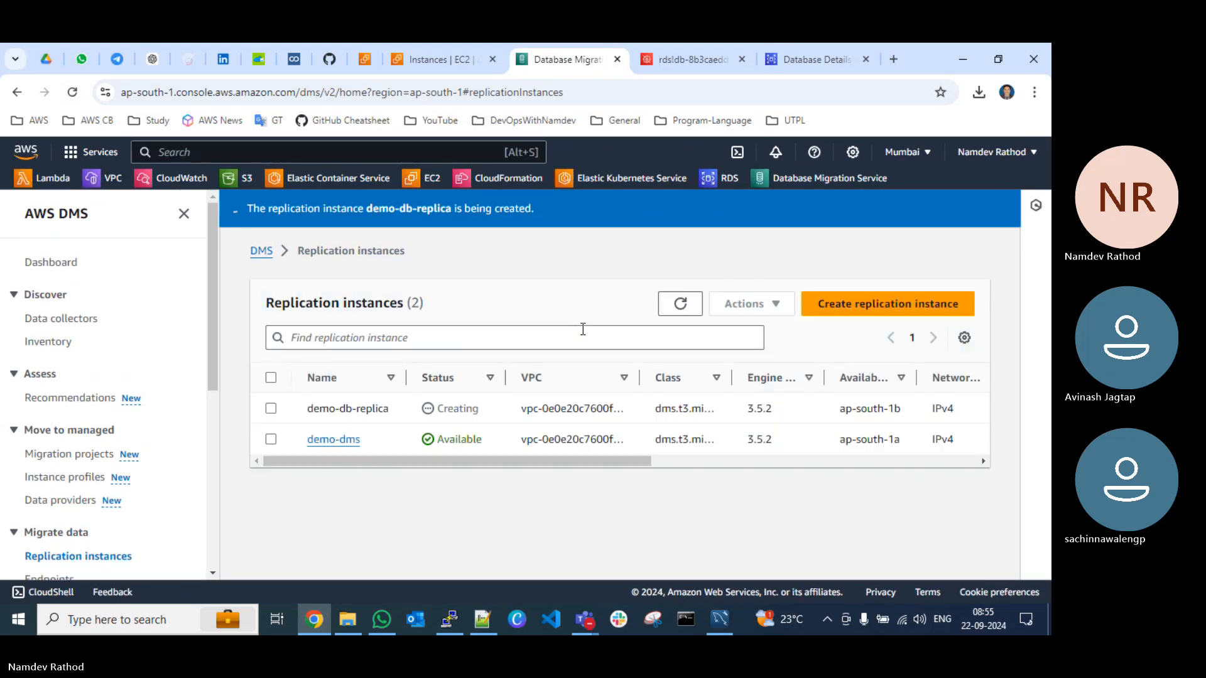
# Step: Refresh the replication instances list and reload the page to recheck the status of demo-db-replica, dismissing the DMS Serverless notice
pyautogui.click(678, 309)
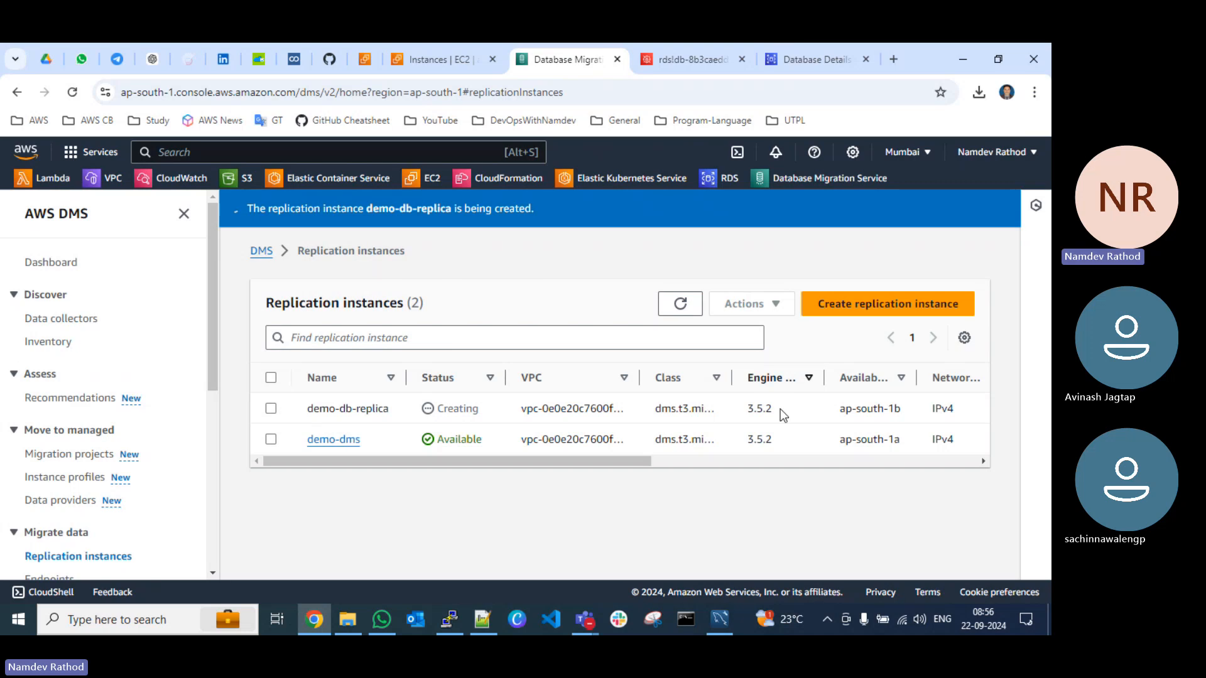
pyautogui.click(71, 93)
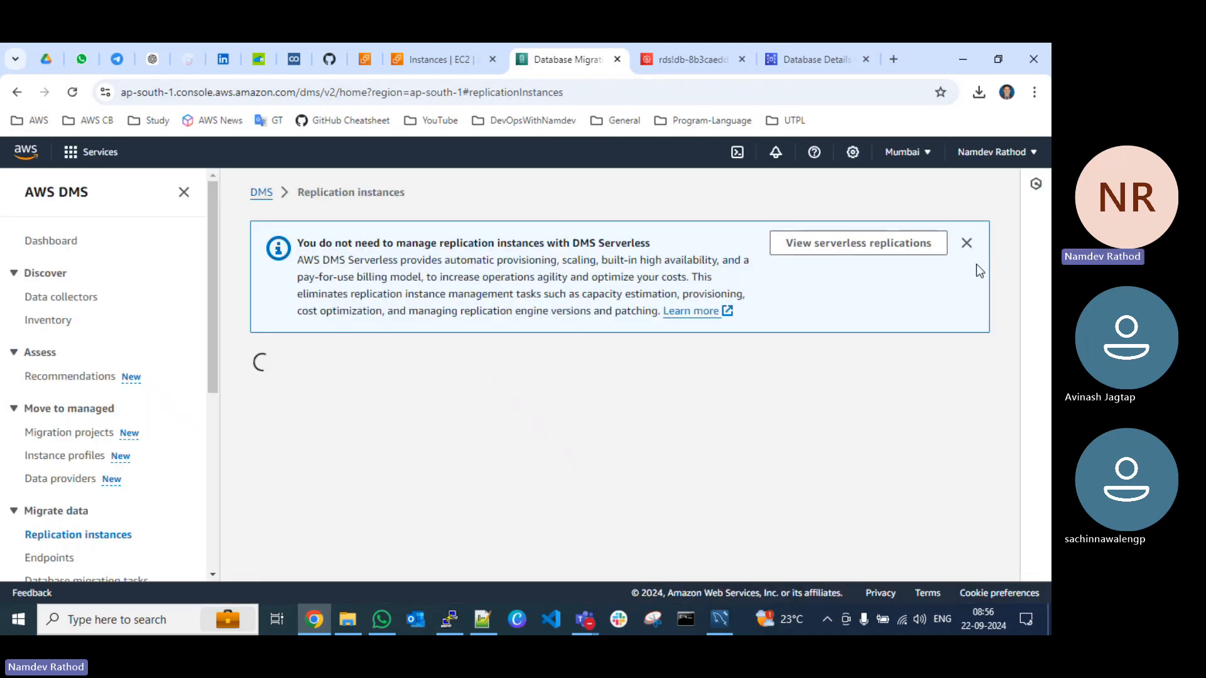
pyautogui.click(951, 300)
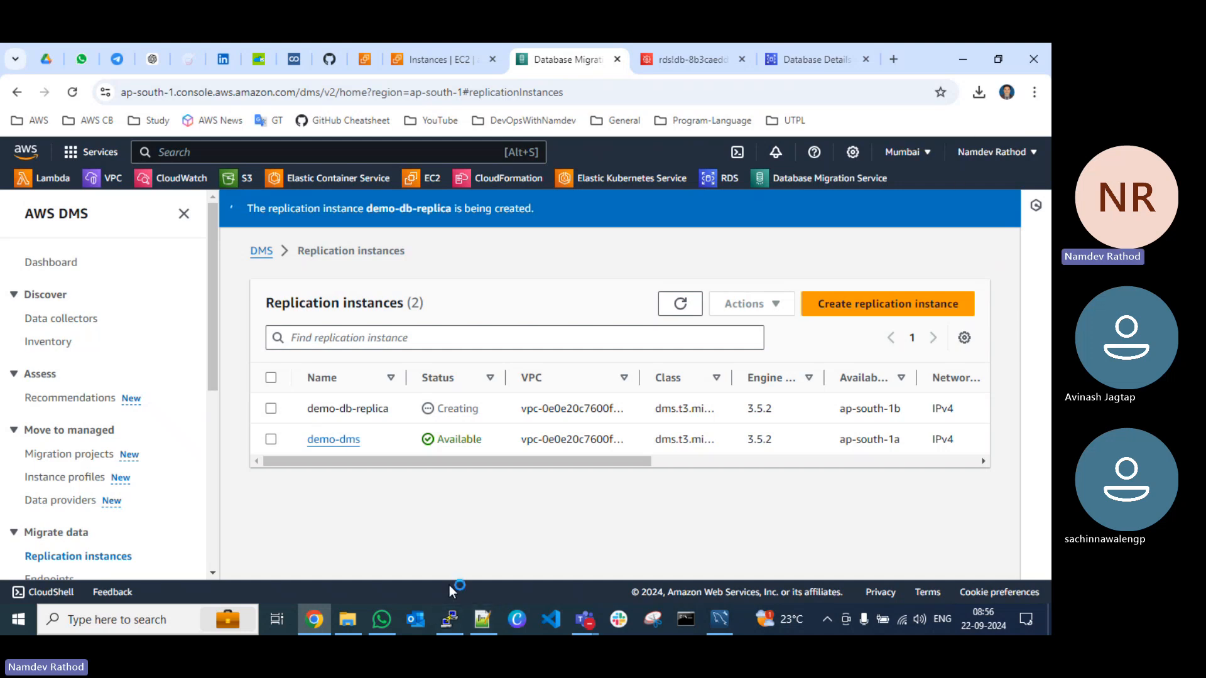
# Step: Review the Test DMS Work, Live Migration - CDC and Test Live Migration sections of the Notepad++ migration notes and return to the browser
pyautogui.click(479, 619)
pyautogui.scroll(-5, 314, 429)
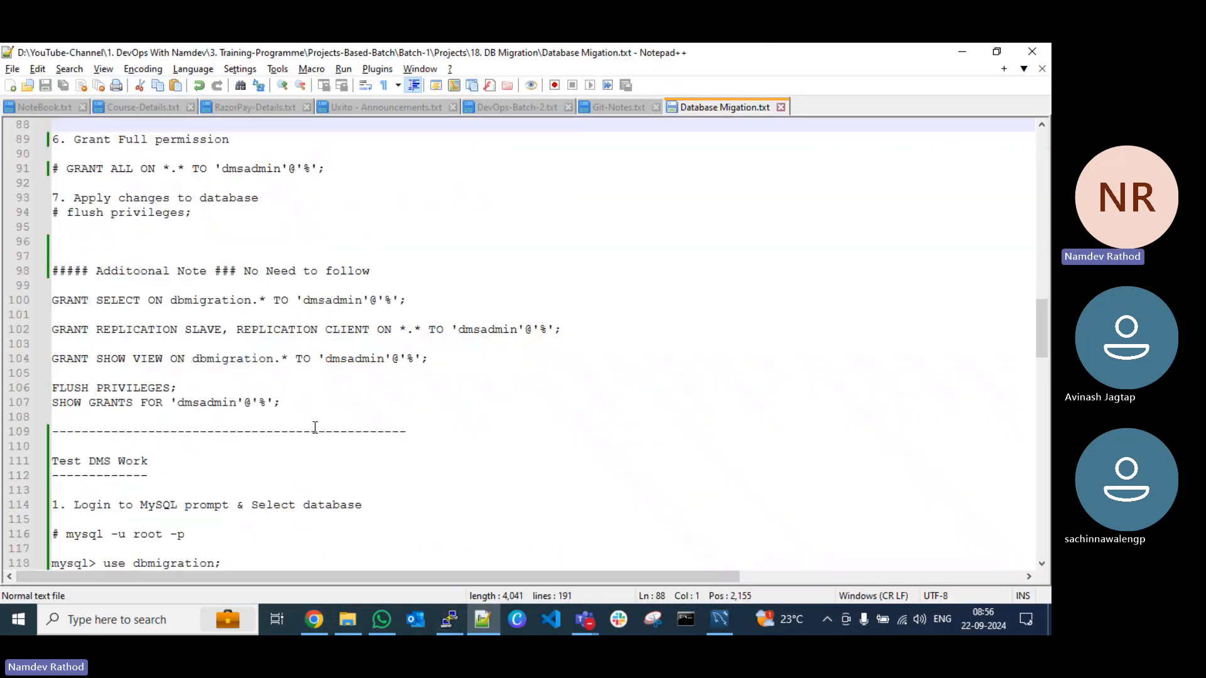
pyautogui.scroll(-16, 315, 427)
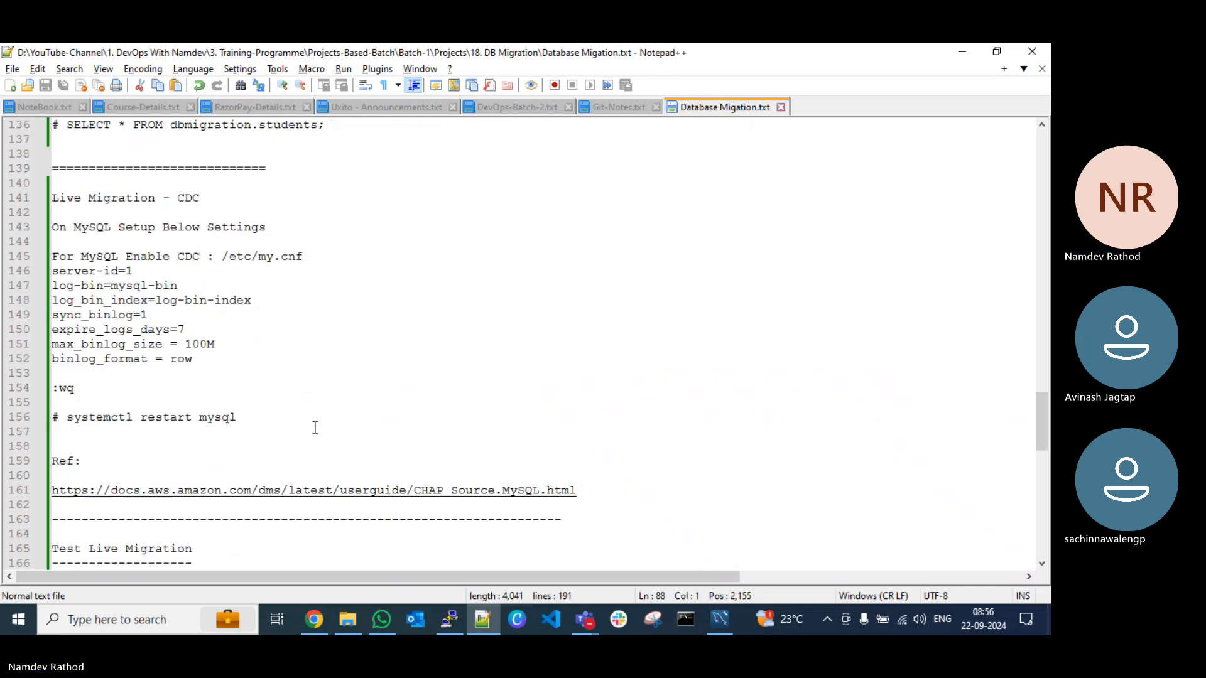
pyautogui.scroll(-3, 314, 426)
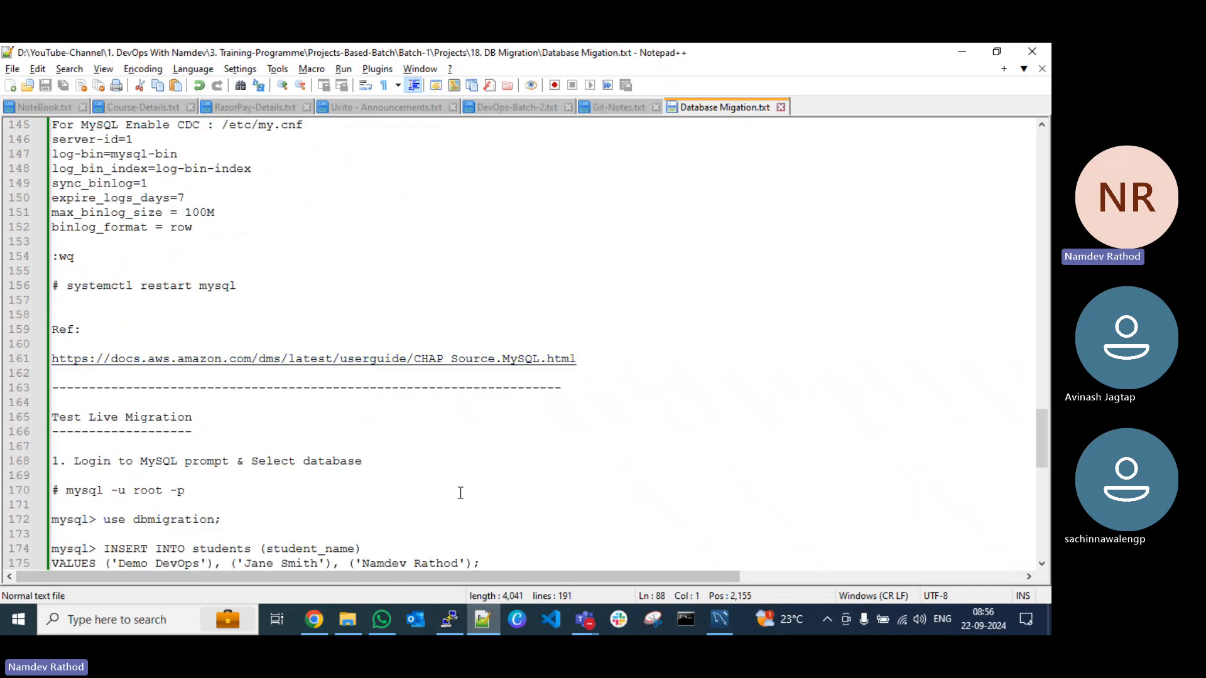
pyautogui.scroll(17, 402, 465)
pyautogui.scroll(-4, 407, 476)
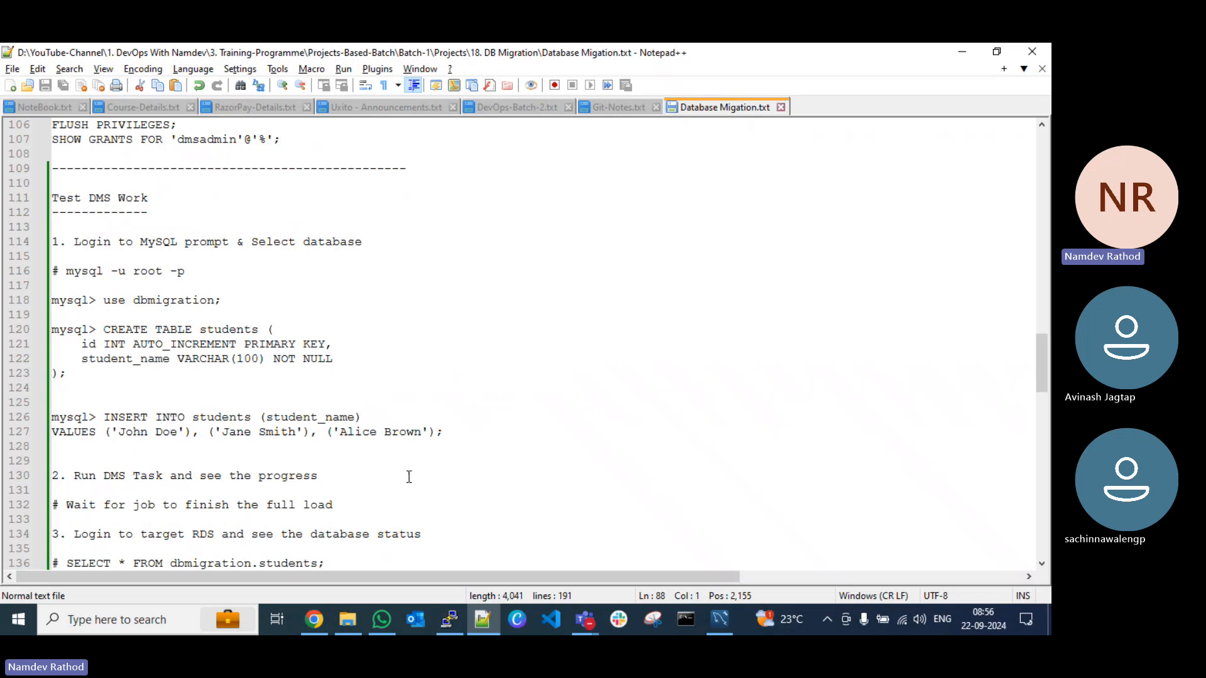
pyautogui.click(472, 619)
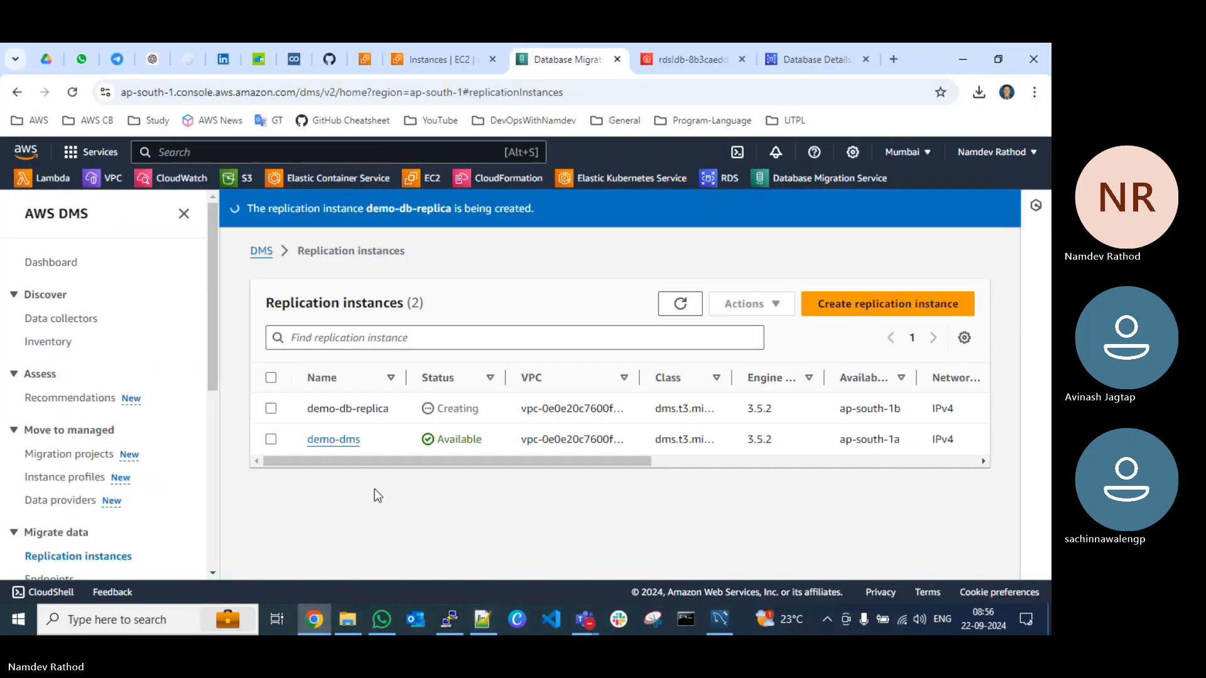
# Step: Search the web in a new browser tab for "aws dms docs limitation"
pyautogui.click(893, 59)
pyautogui.write('aws ')
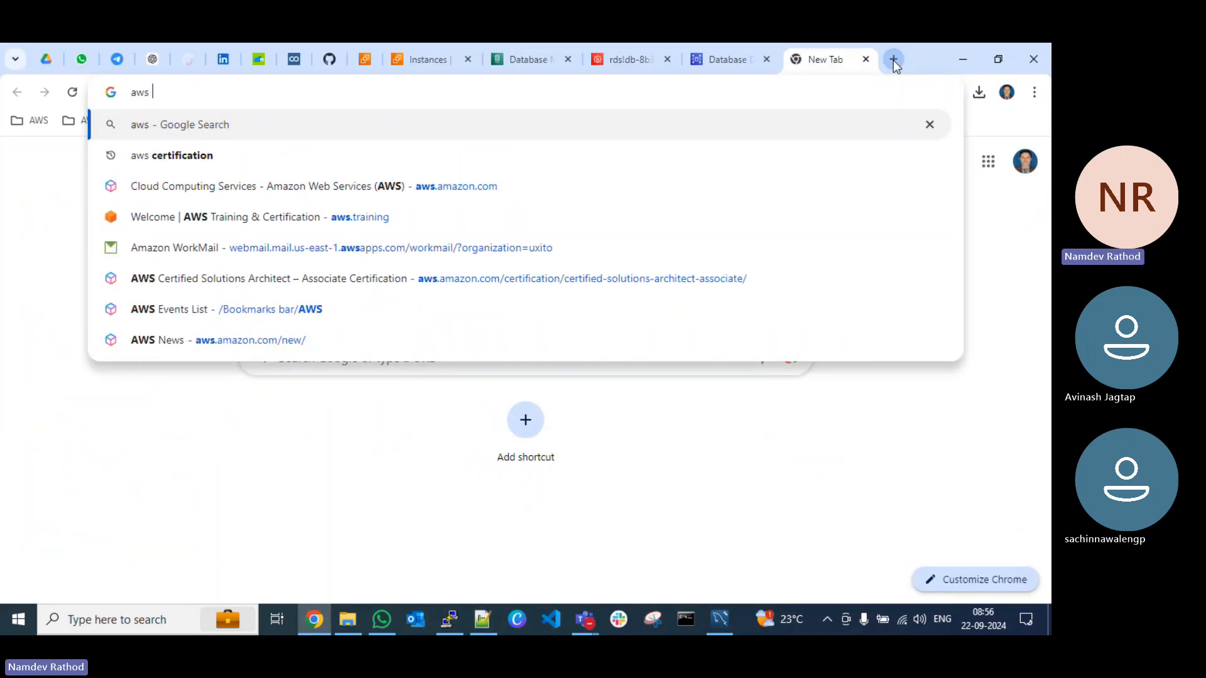
pyautogui.write('dms docs')
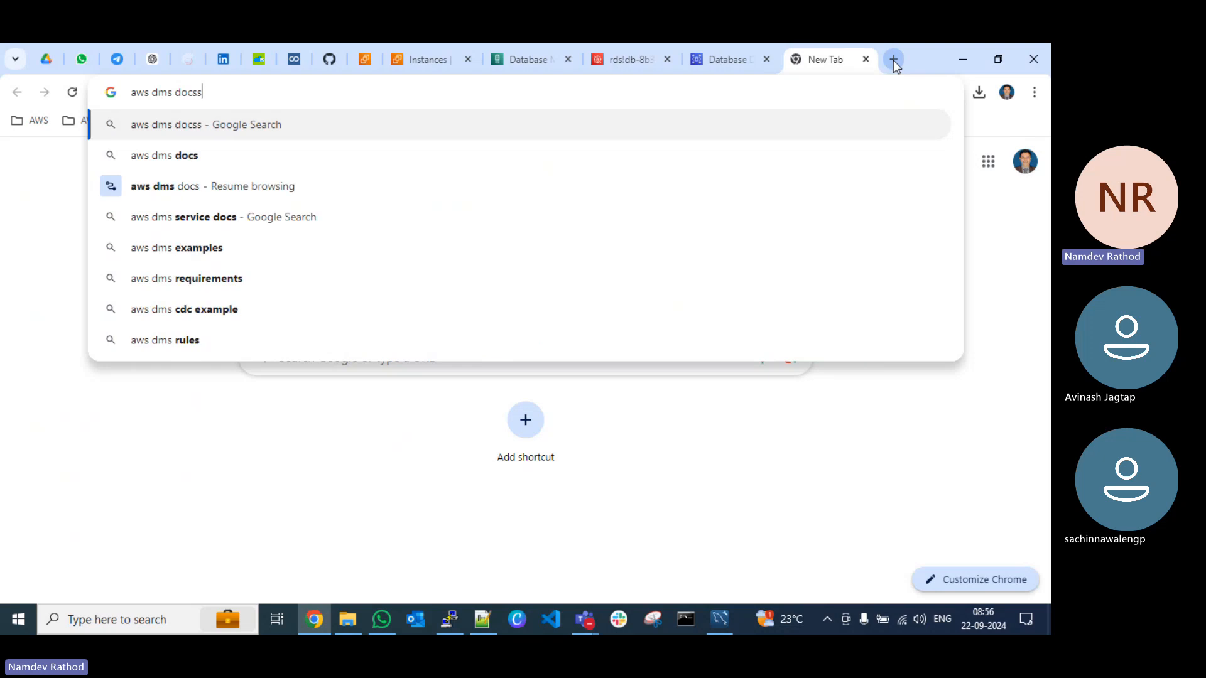
pyautogui.write(' limitation')
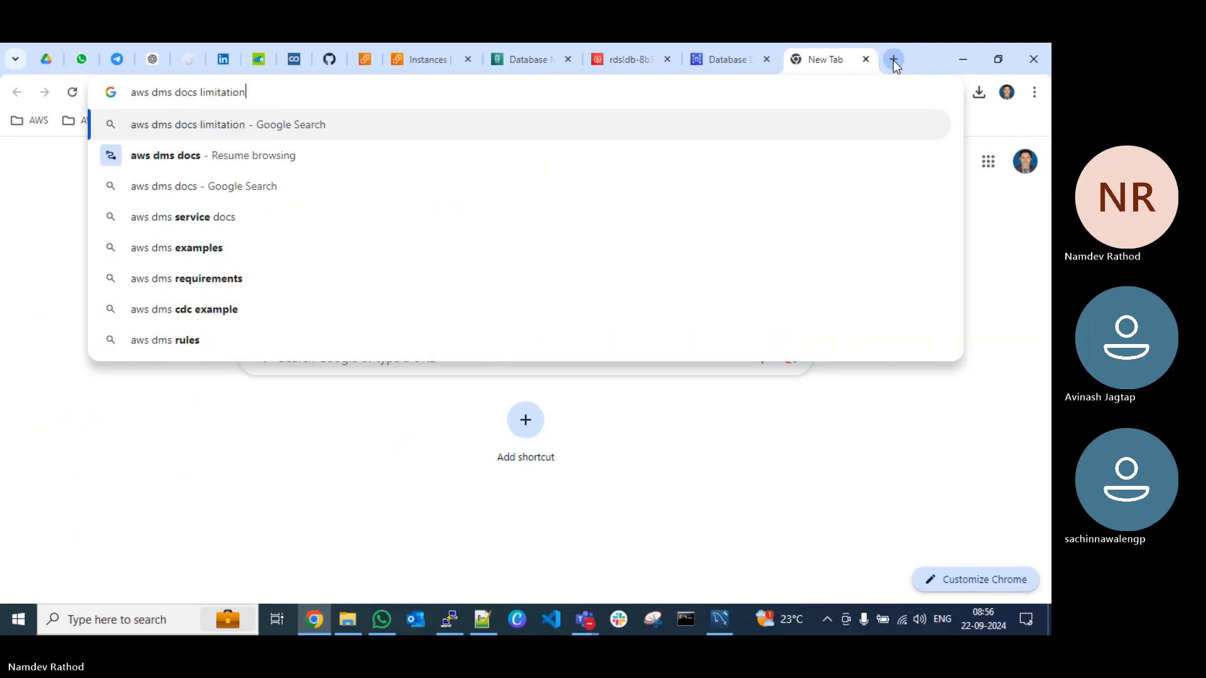
pyautogui.press('Return')
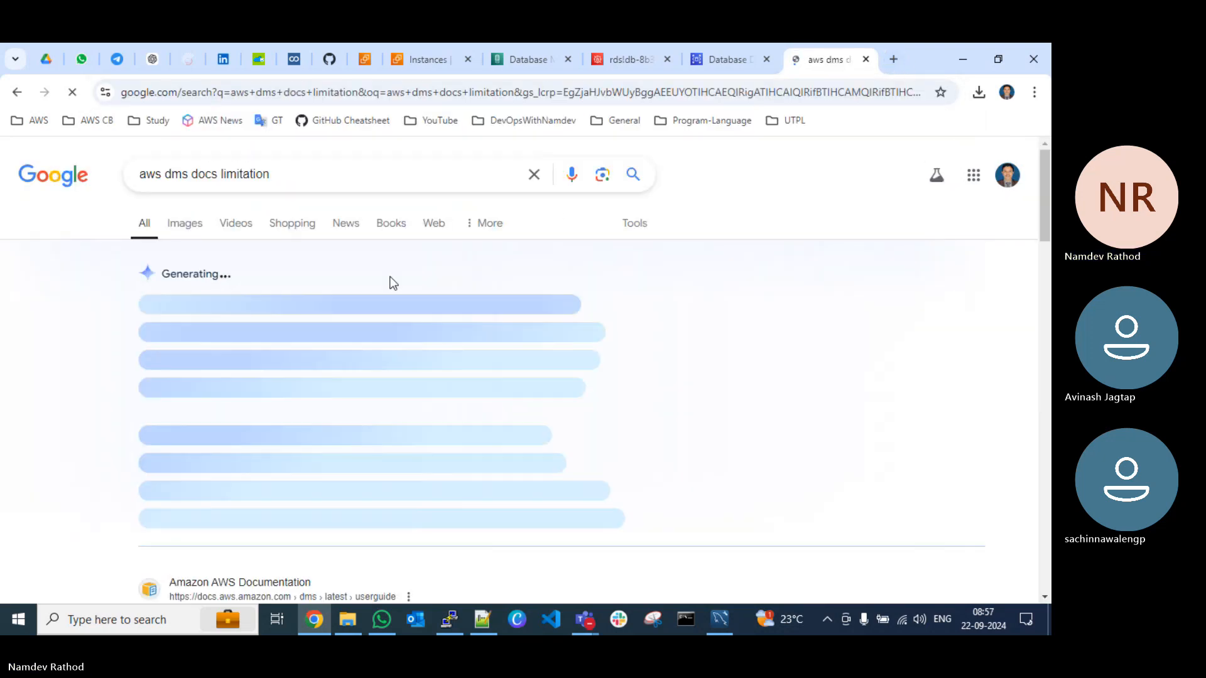
# Step: Open the AWS DMS Serverless limitations page from the search results and read through its listed limitations
pyautogui.scroll(-3, 383, 358)
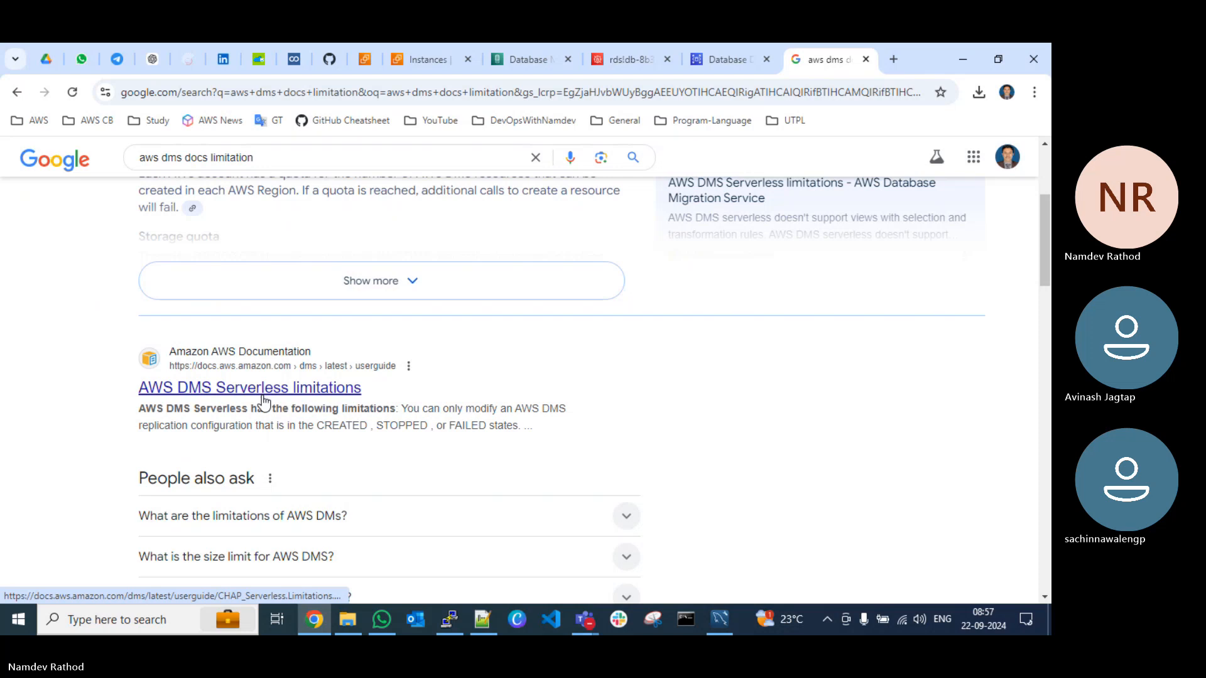
pyautogui.scroll(-6, 276, 391)
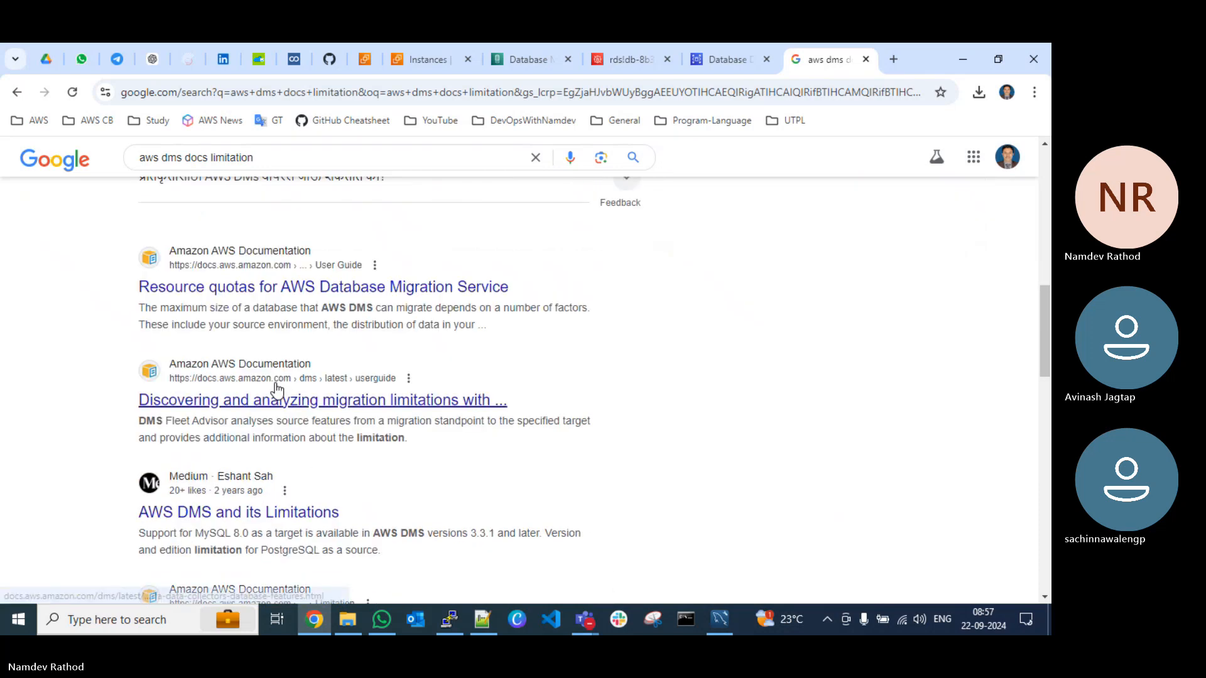
pyautogui.scroll(5, 277, 391)
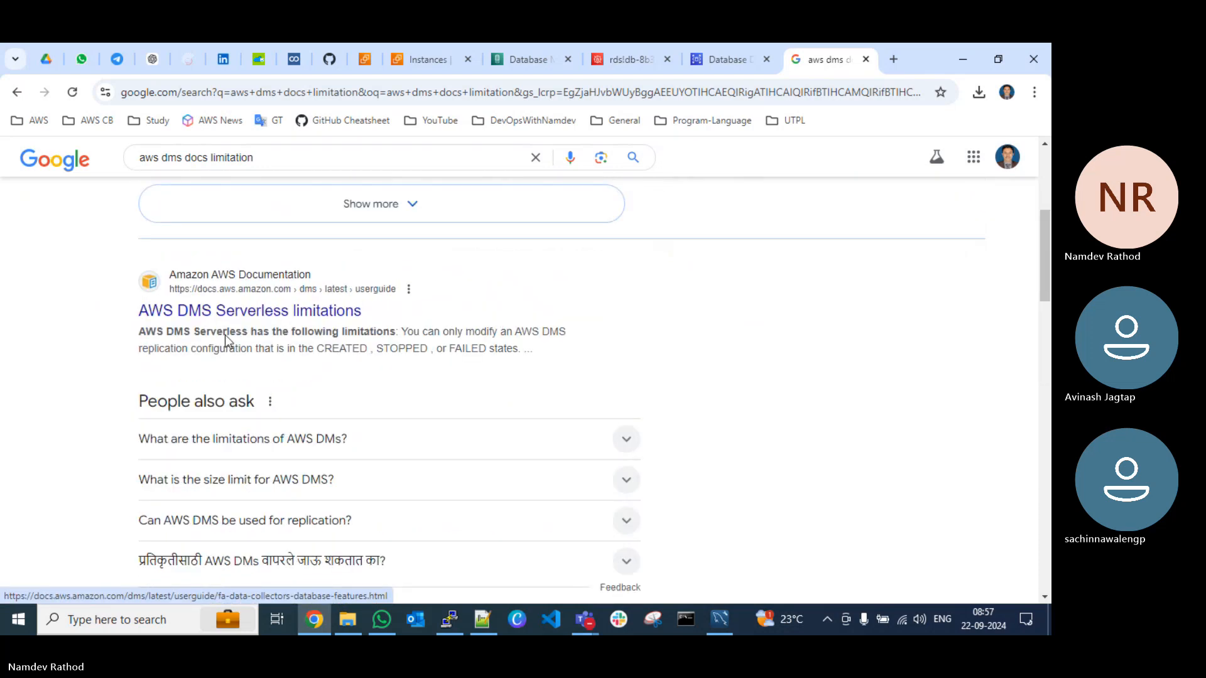
pyautogui.click(230, 300)
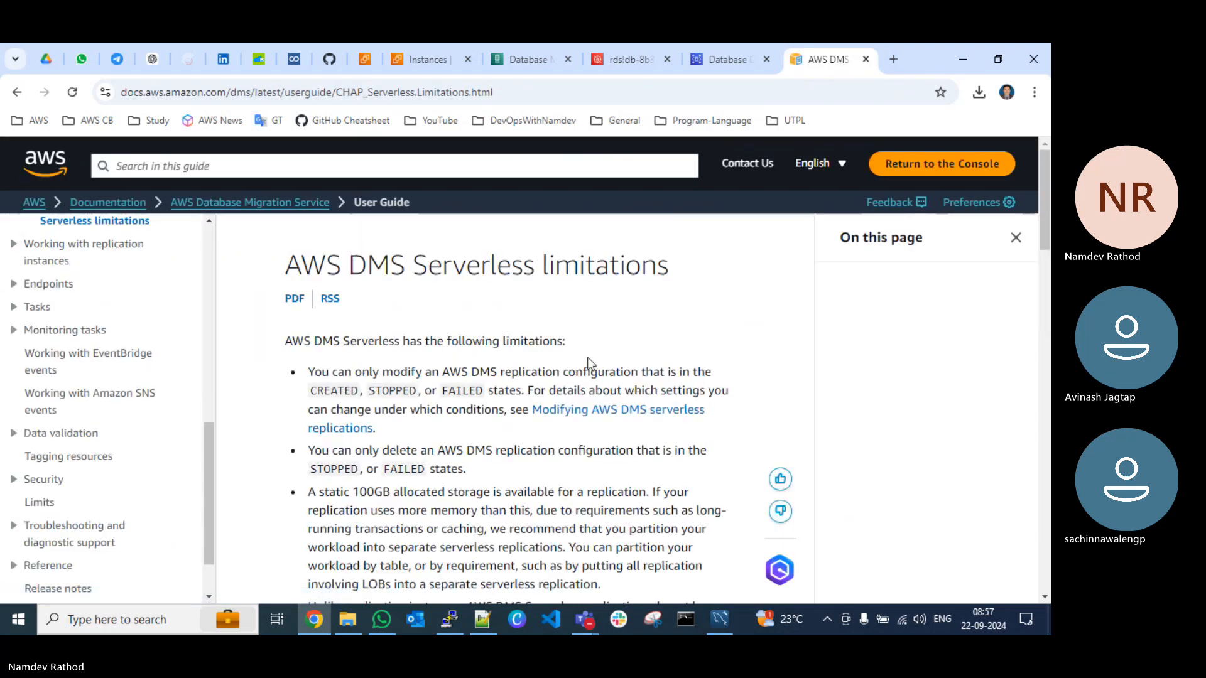
pyautogui.scroll(-8, 328, 411)
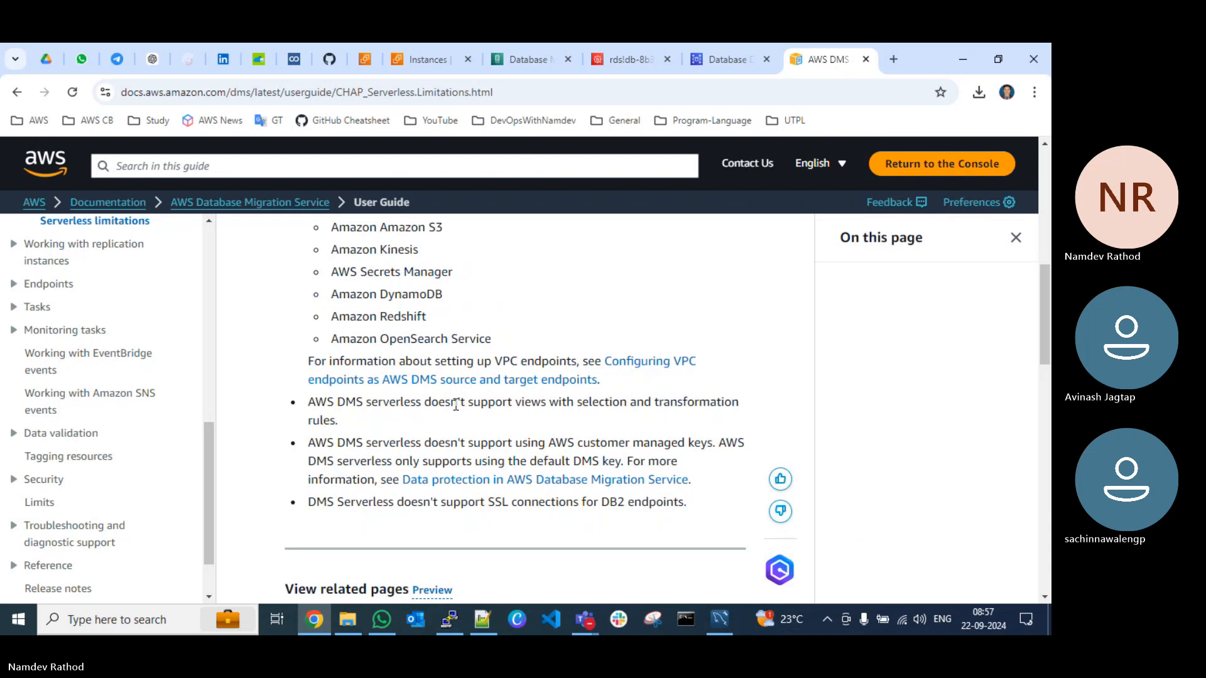
pyautogui.scroll(-10, 451, 405)
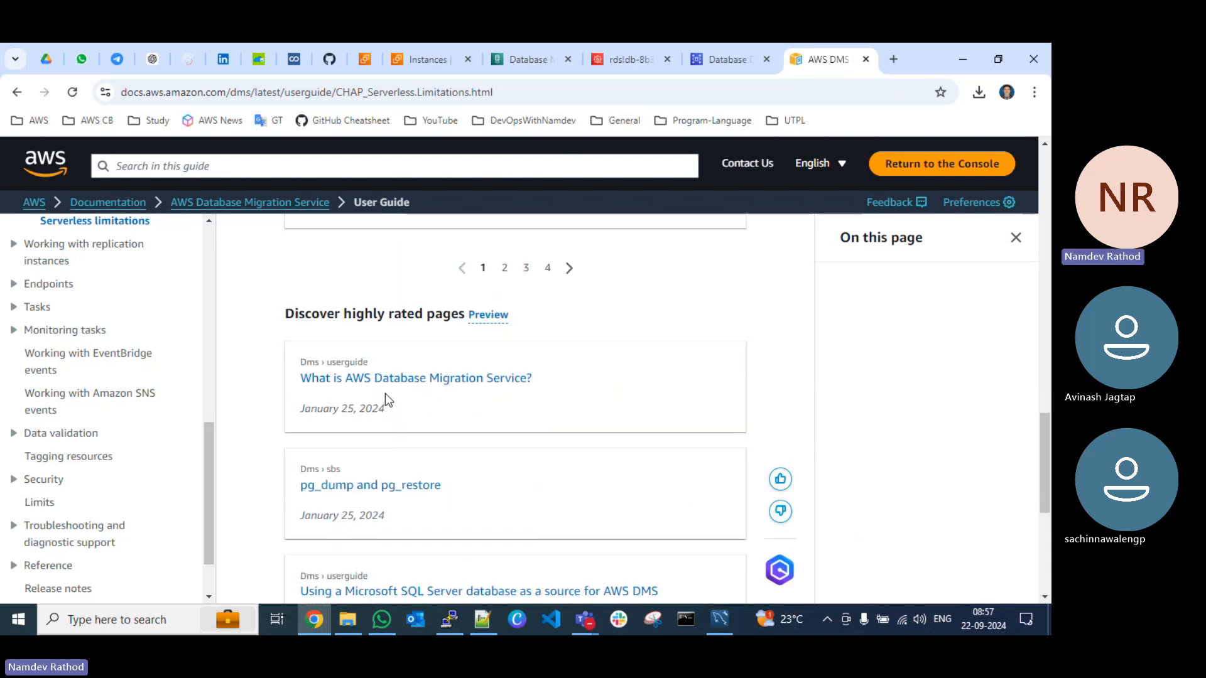
pyautogui.scroll(-4, 385, 393)
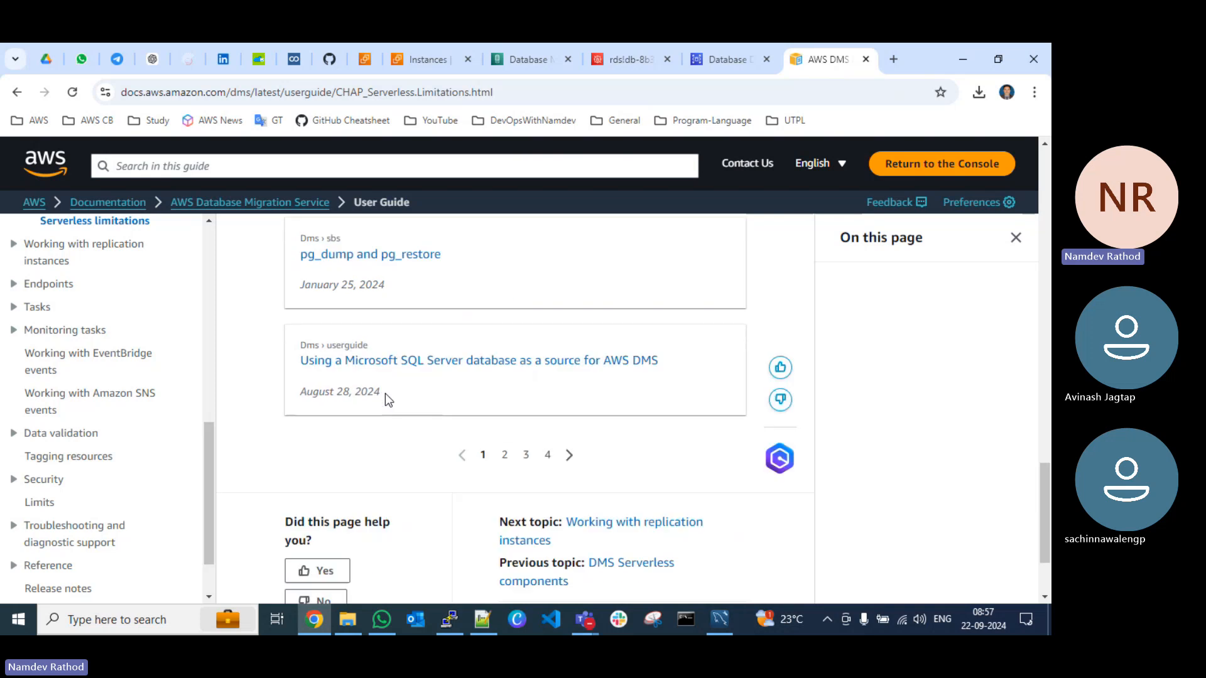
pyautogui.scroll(-2, 491, 386)
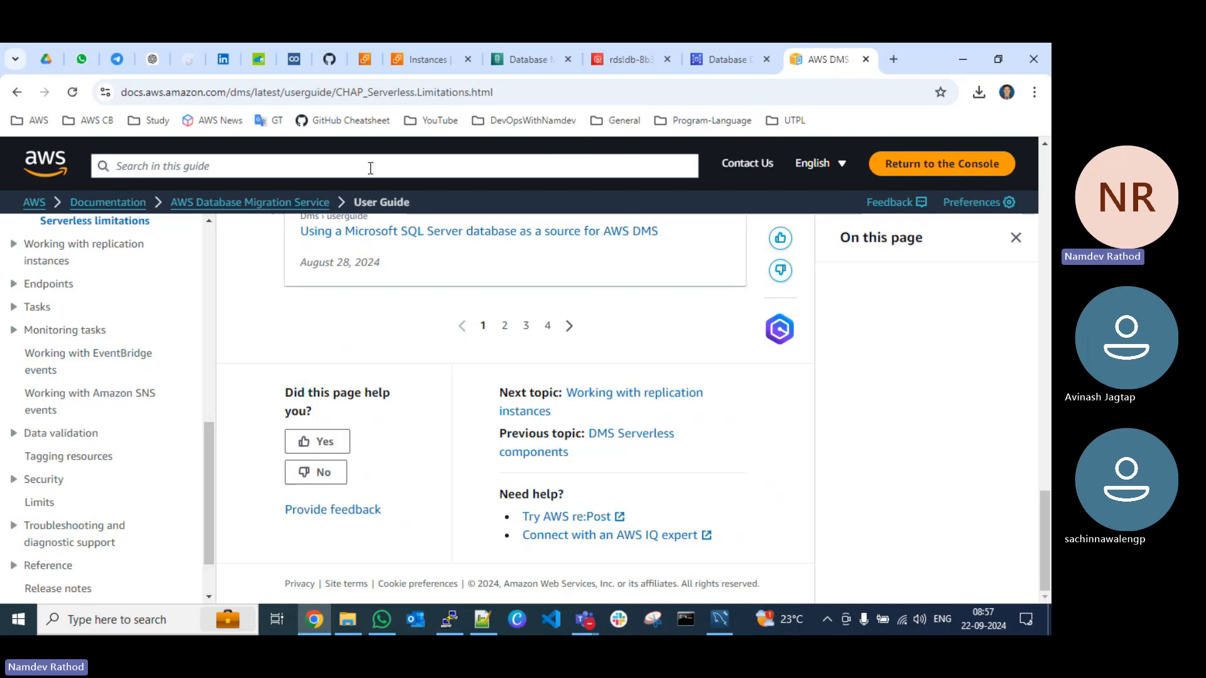
# Step: Open the "What is AWS Database Migration Service?" page of the user guide and copy its web address
pyautogui.scroll(5, 78, 408)
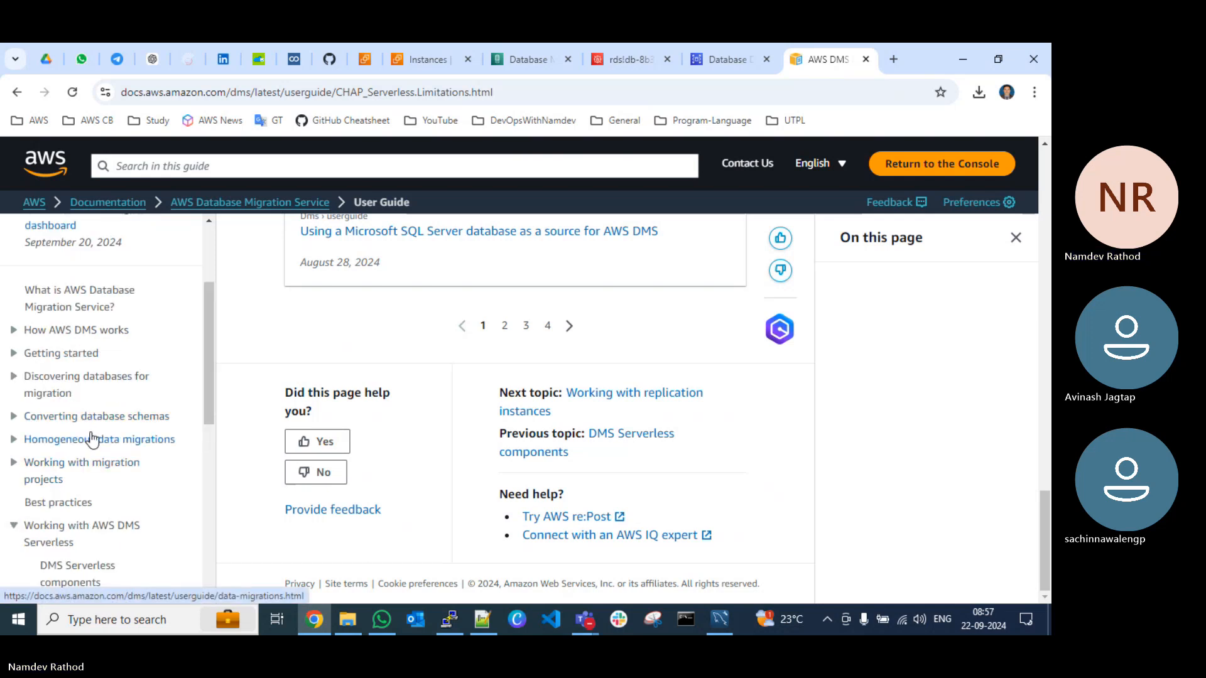
pyautogui.click(83, 297)
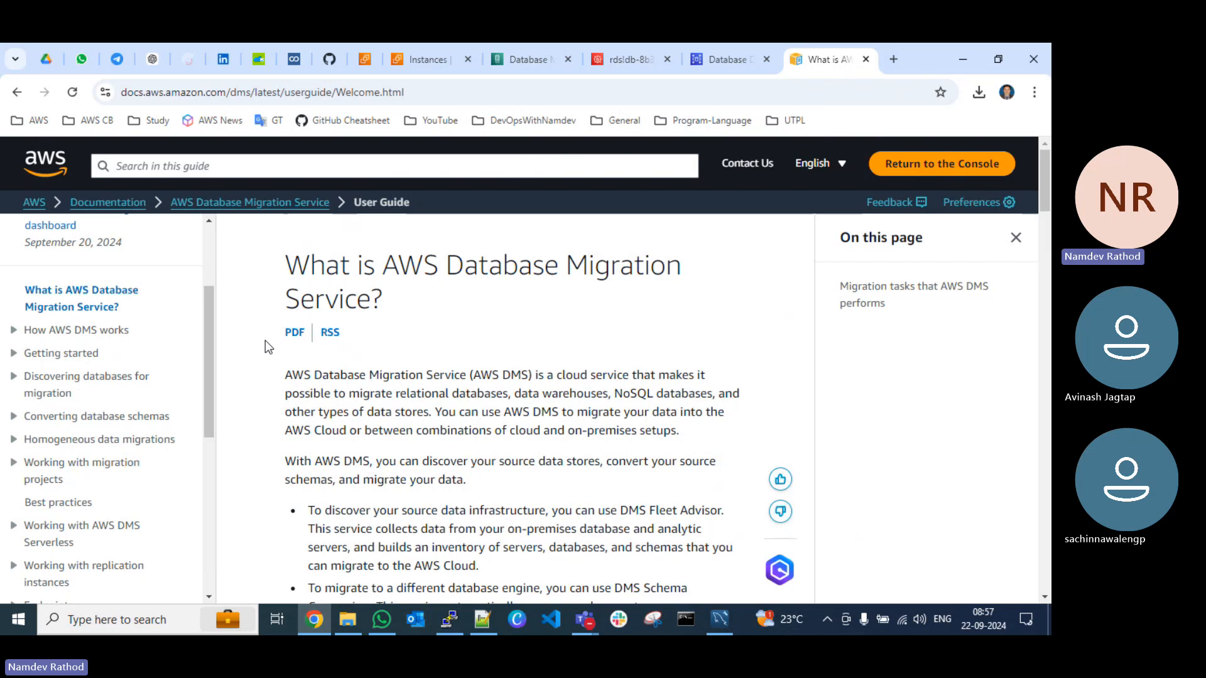
pyautogui.click(432, 91)
pyautogui.hotkey('ctrl', 'c')
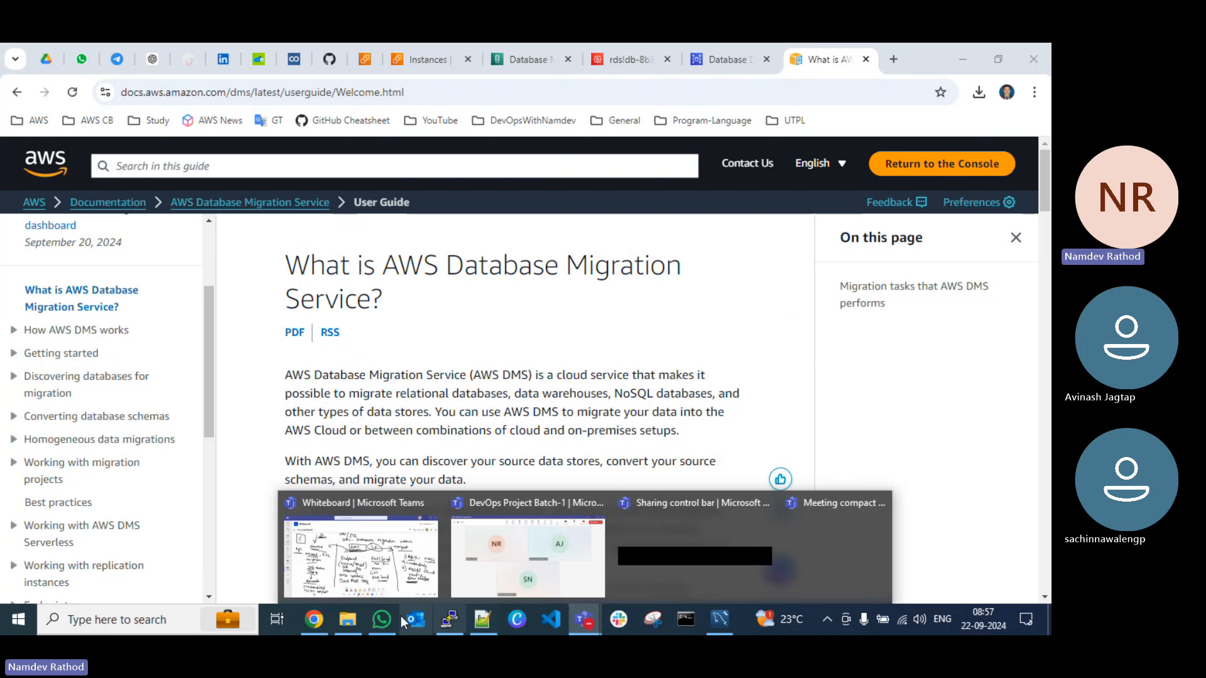
# Step: Send the copied AWS DMS user guide link to the archived WhatsApp group DevOps Projects Batch-1 and minimize WhatsApp
pyautogui.click(381, 620)
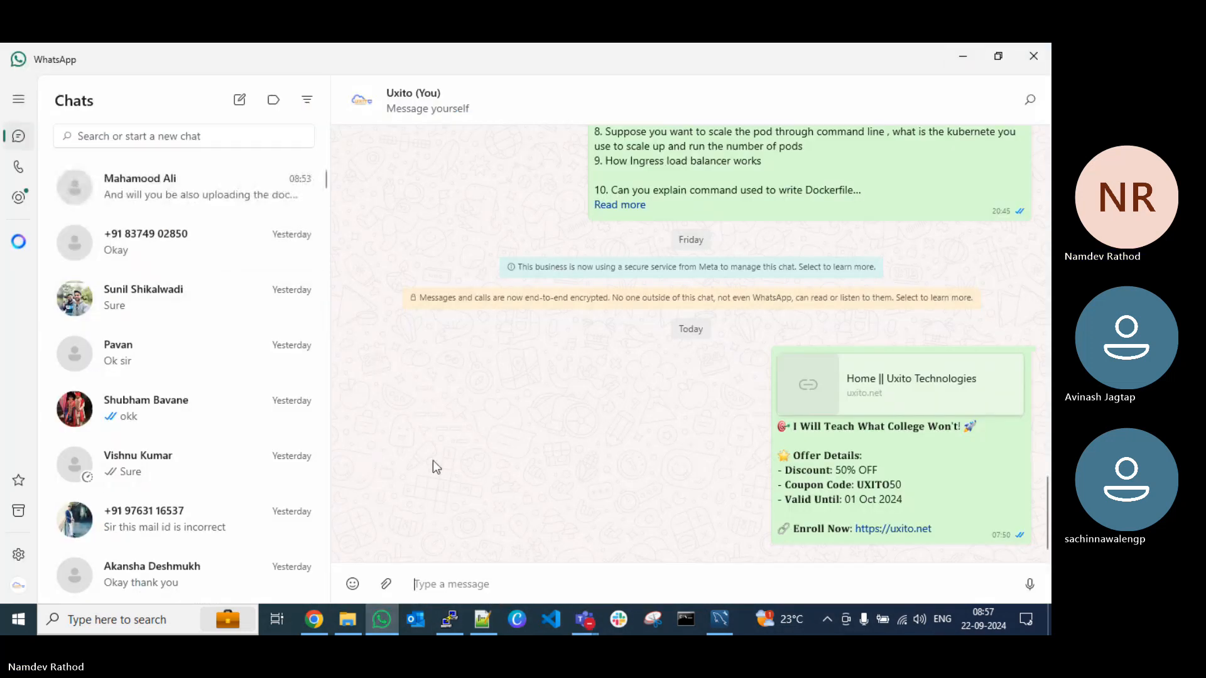
pyautogui.click(18, 511)
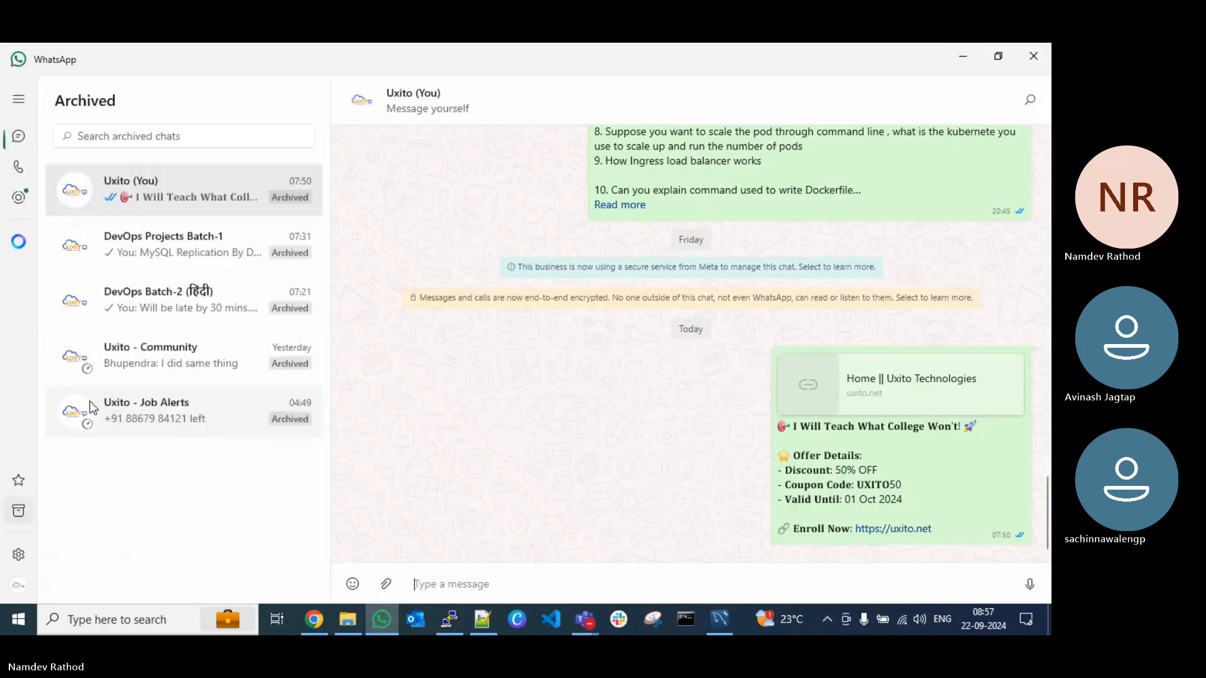
pyautogui.click(198, 239)
pyautogui.hotkey('ctrl', 'v')
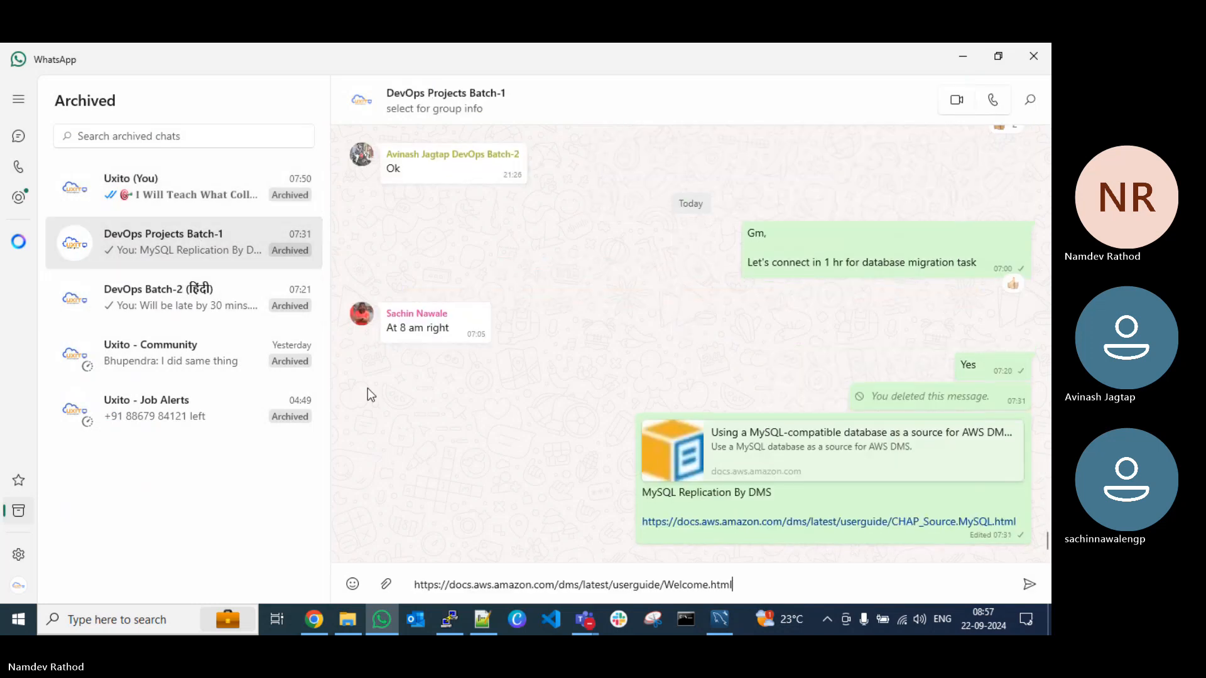
pyautogui.press('Return')
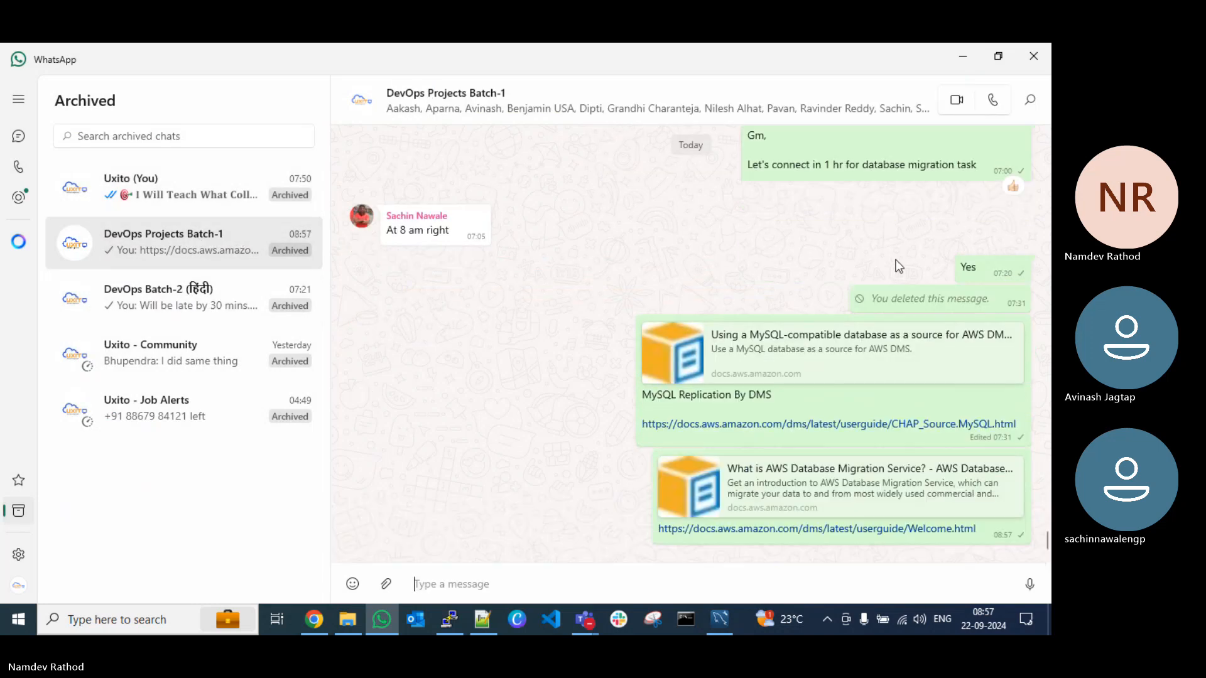
pyautogui.click(963, 57)
pyautogui.click(534, 410)
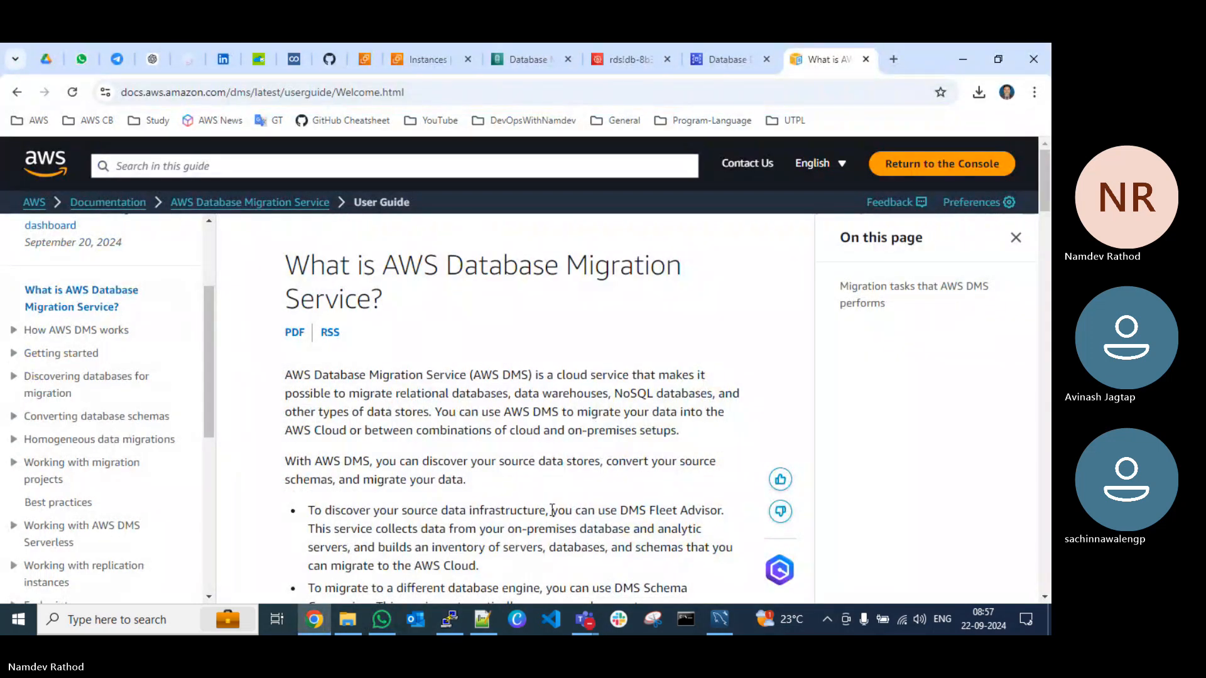
# Step: Bring up the DevOps Project Batch-1 meeting window in Microsoft Teams and return to the browser
pyautogui.click(584, 620)
pyautogui.click(519, 564)
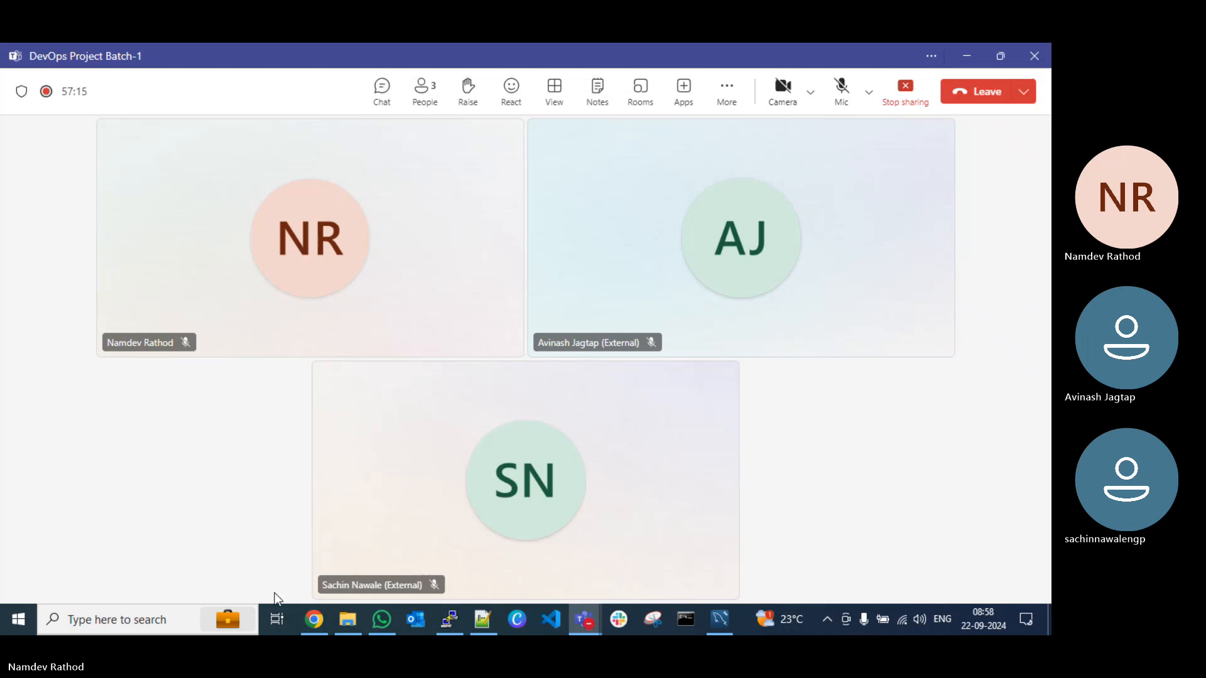
pyautogui.click(314, 620)
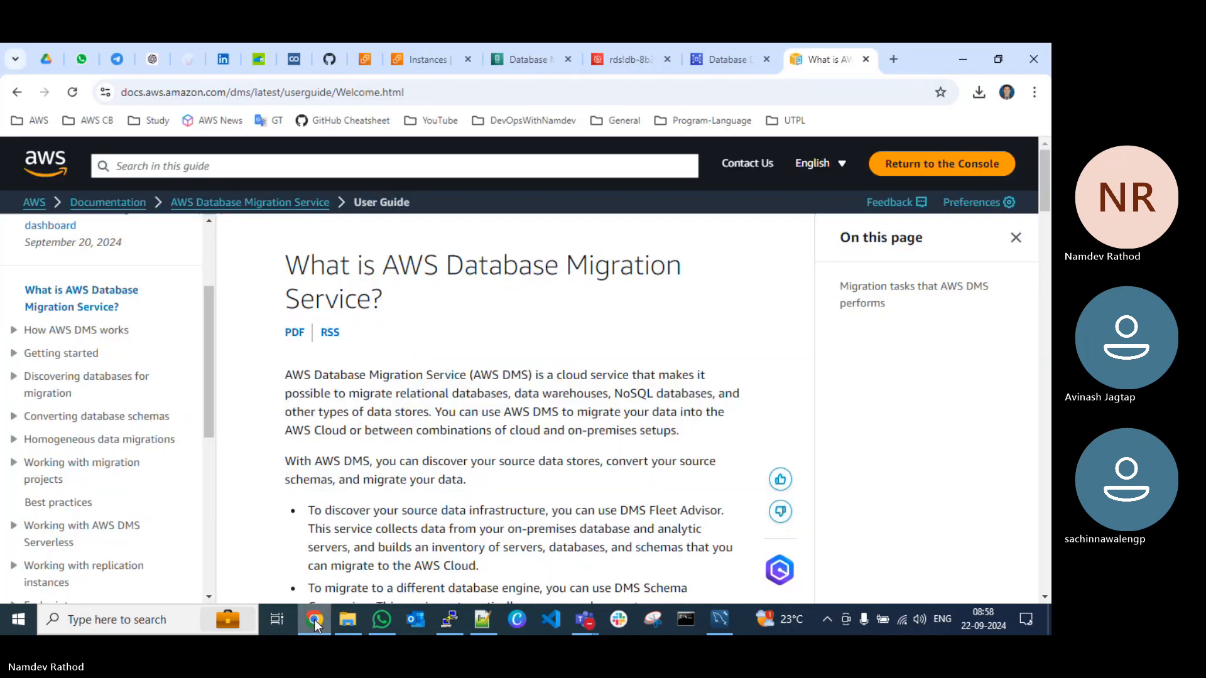
# Step: Restore the browser to a smaller window, move it down and return from the RDS database page to the DMS replication instances
pyautogui.click(724, 59)
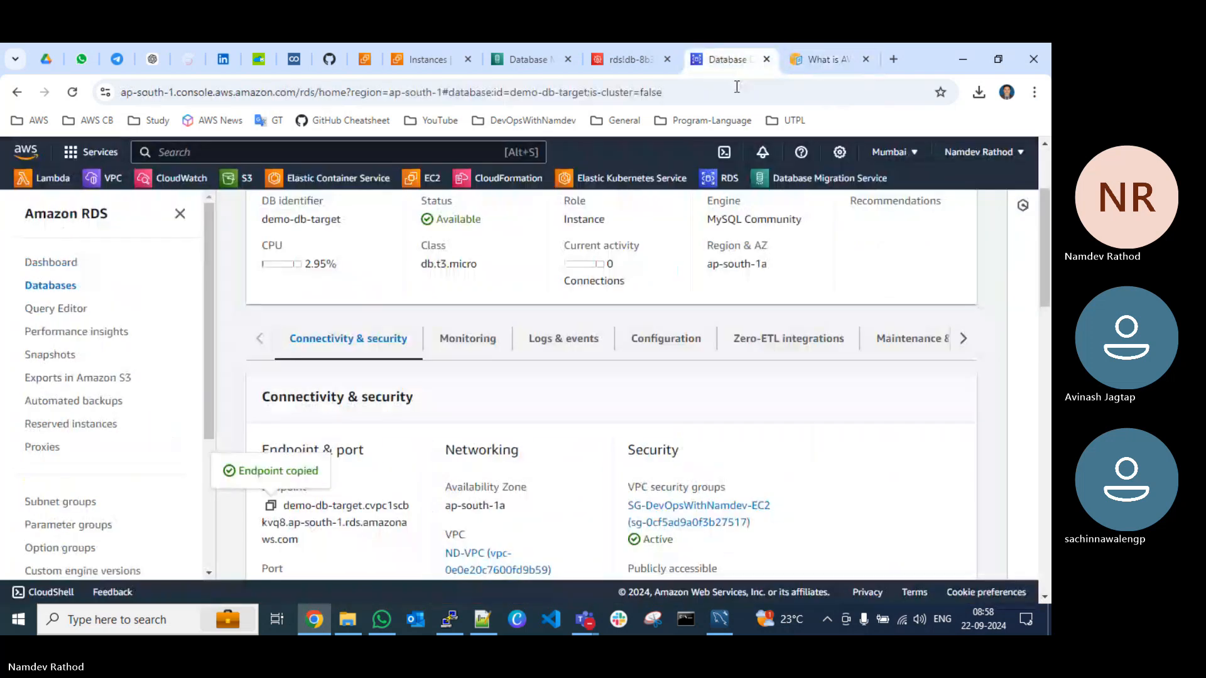
pyautogui.doubleClick(924, 59)
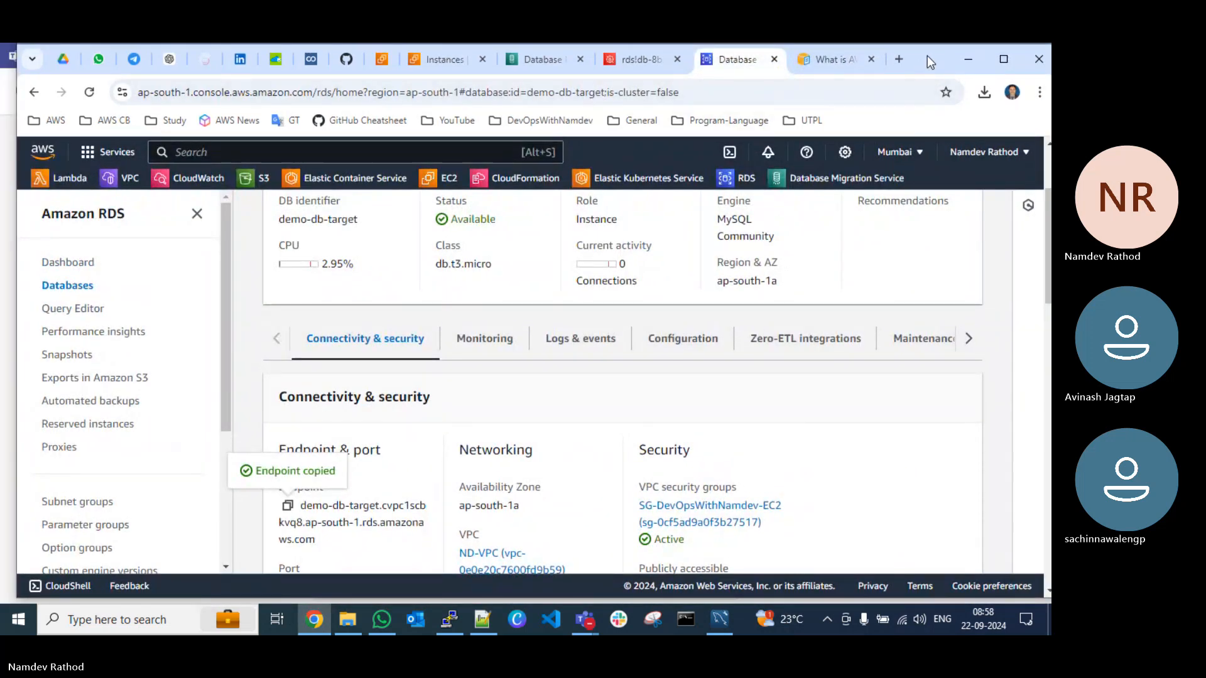
pyautogui.moveTo(927, 56); pyautogui.dragTo(929, 74)
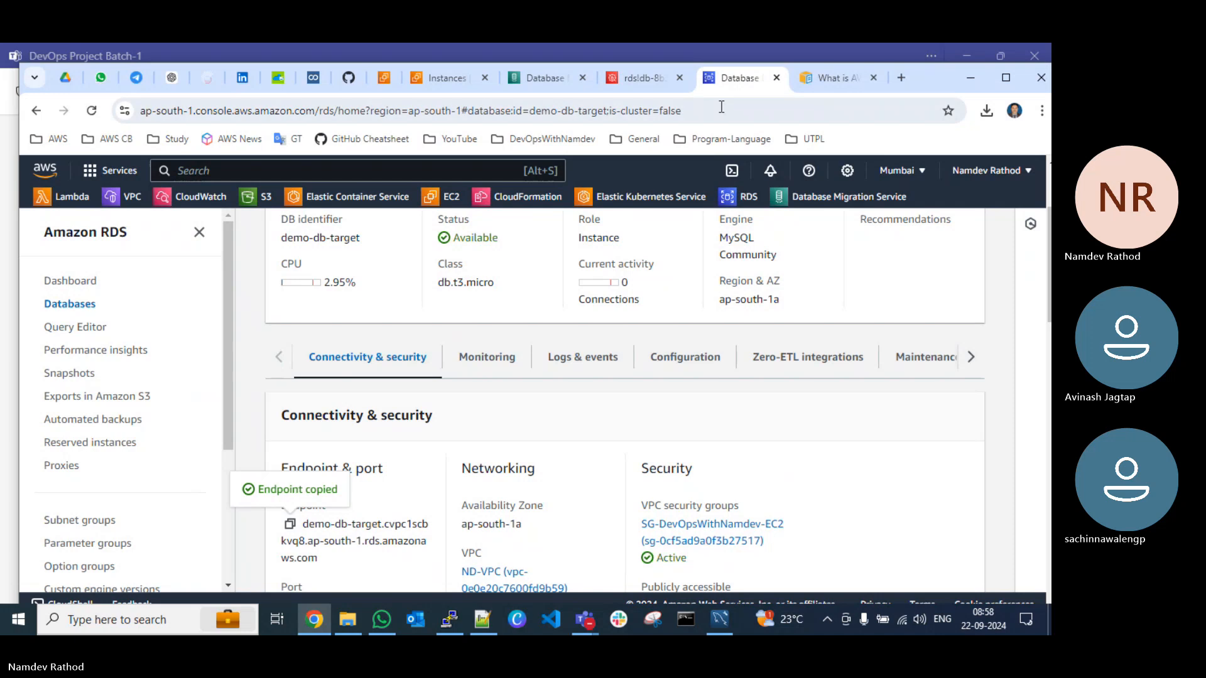
pyautogui.click(538, 84)
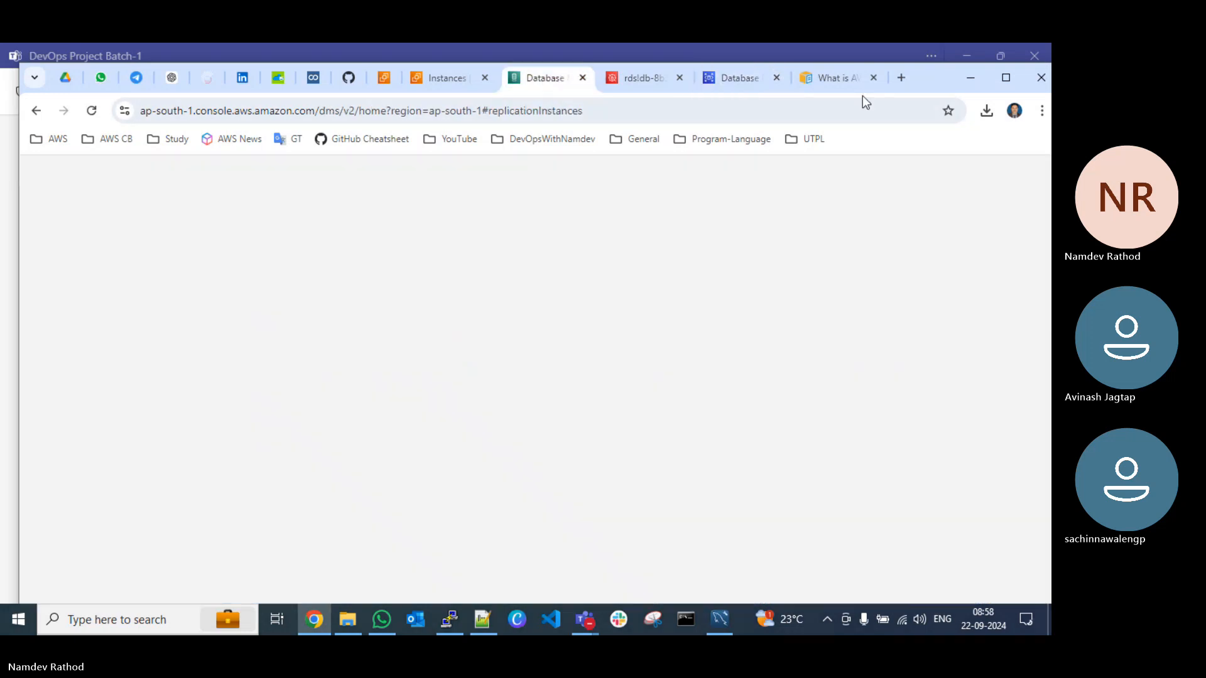
pyautogui.moveTo(936, 87); pyautogui.dragTo(933, 105)
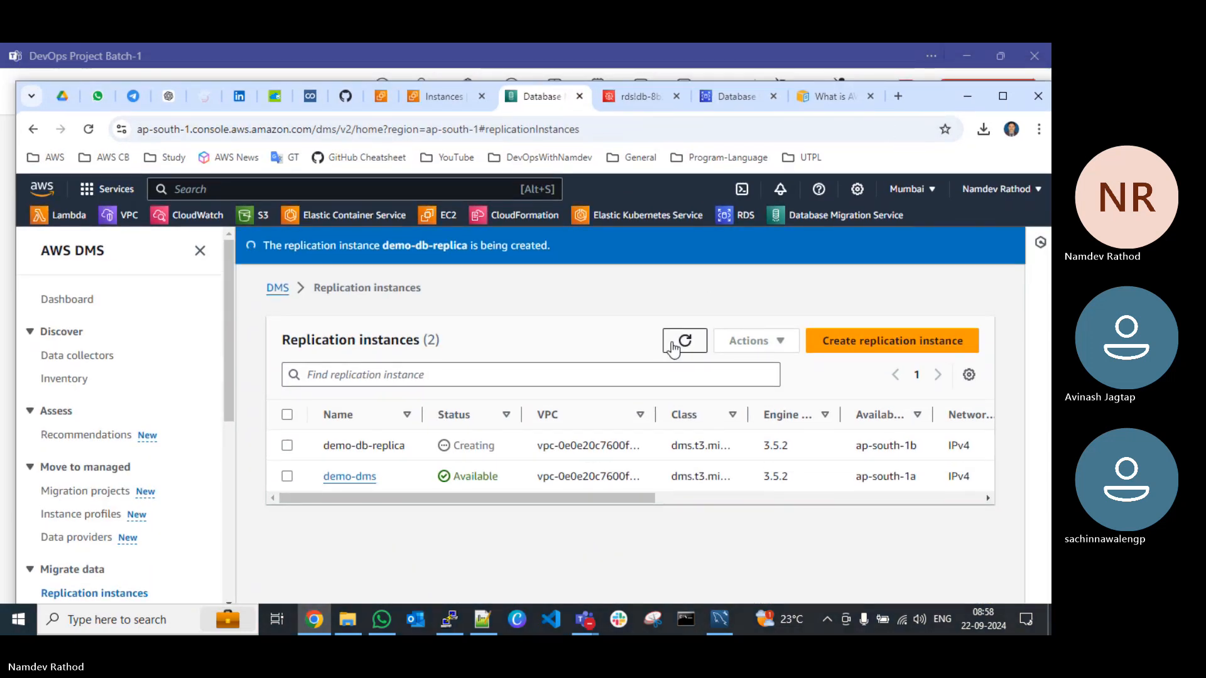
# Step: Maximize the browser window and refresh the DMS replication instances list to check the status of demo-db-replica
pyautogui.click(684, 342)
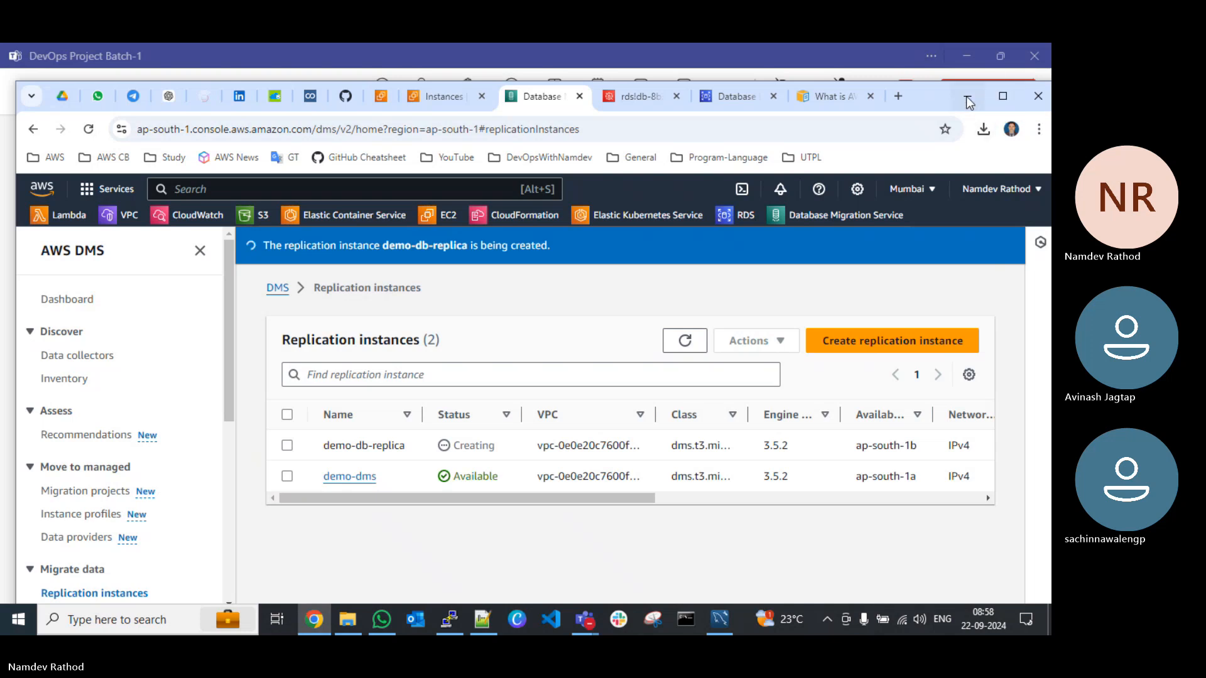
pyautogui.click(1004, 96)
pyautogui.click(681, 304)
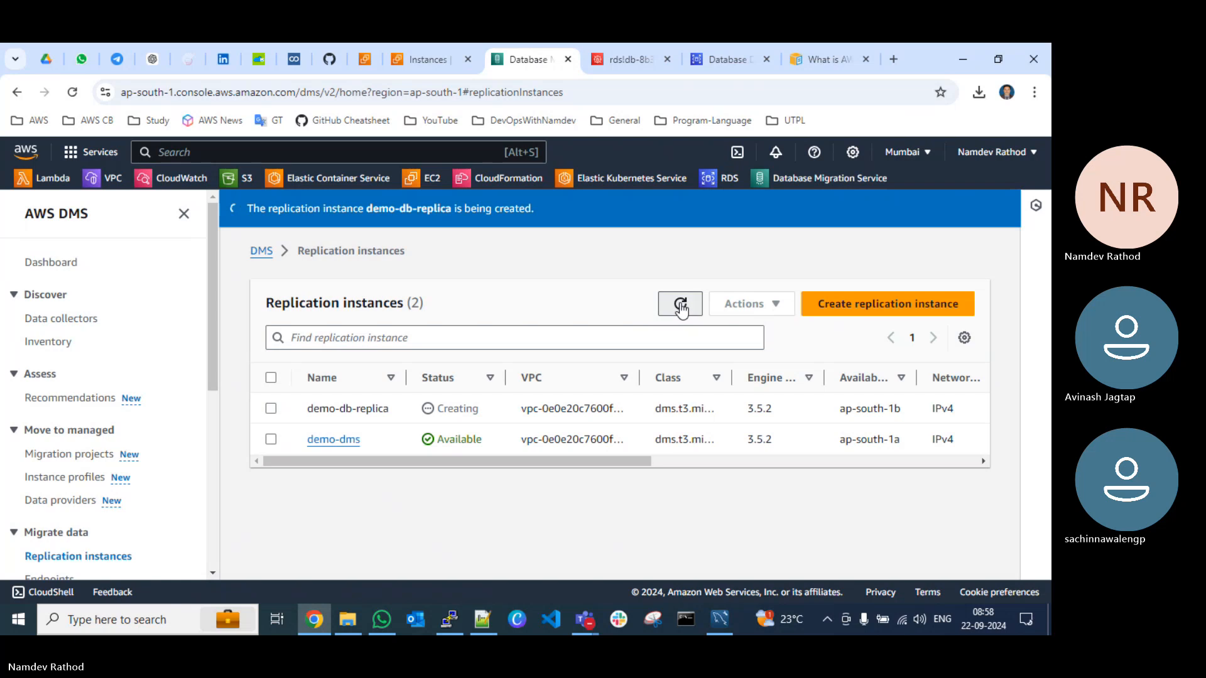
pyautogui.click(679, 306)
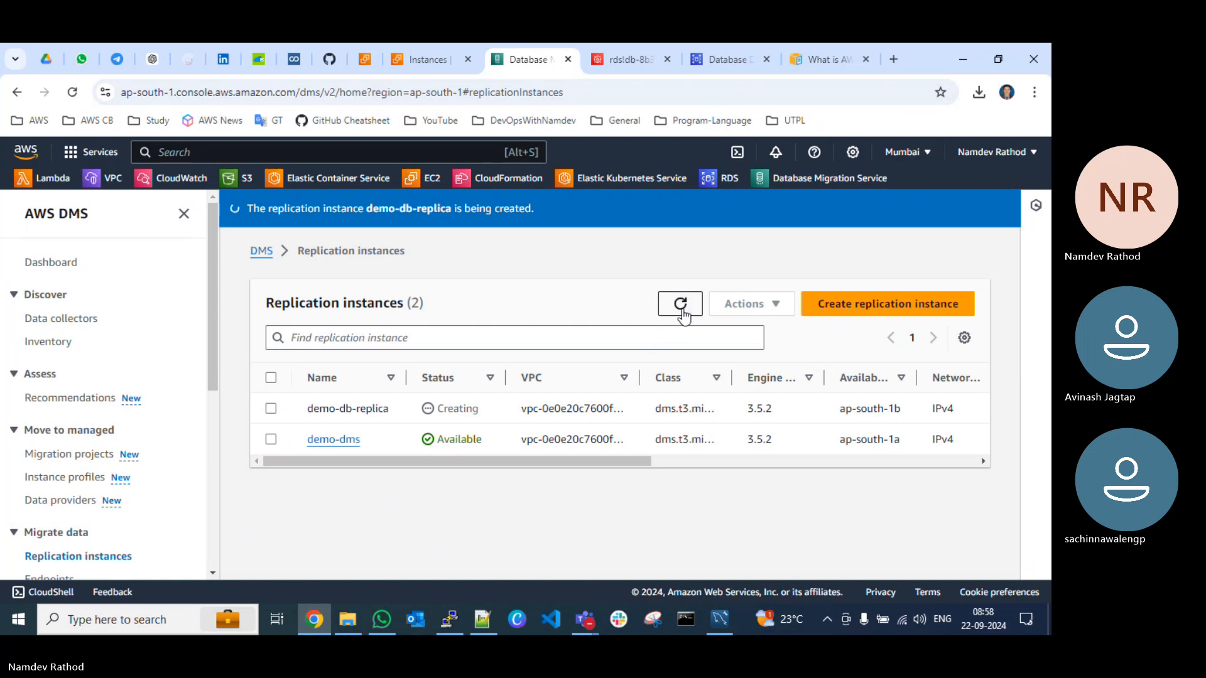
pyautogui.click(682, 308)
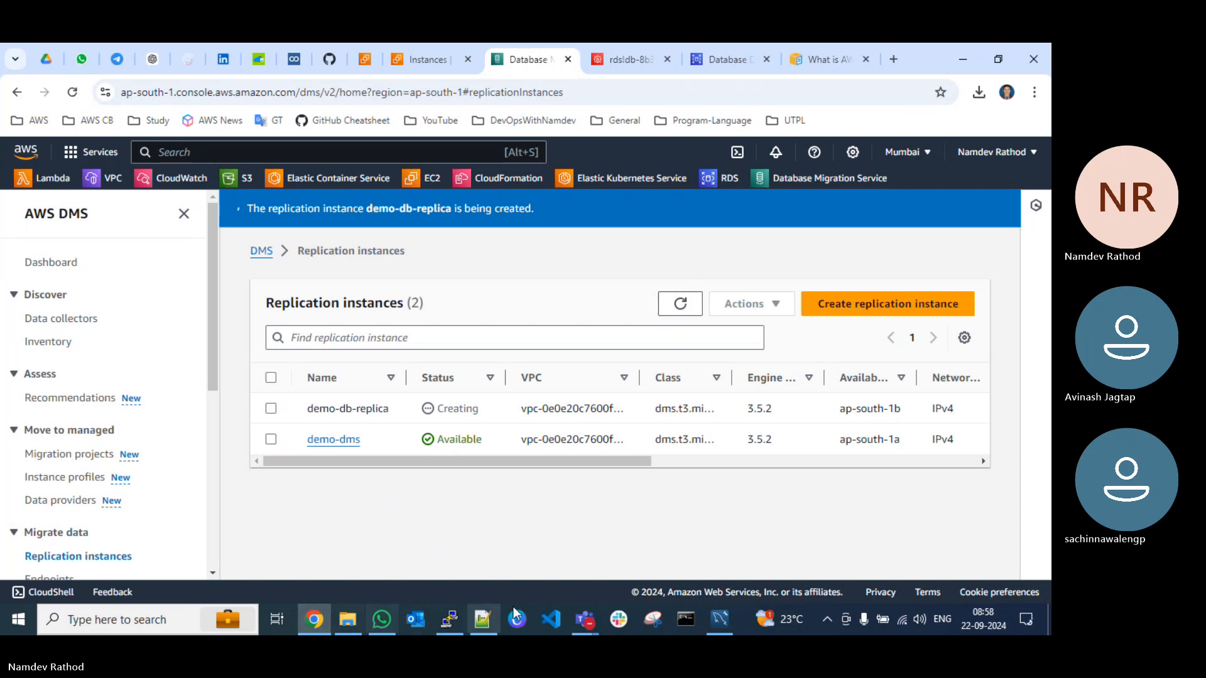
# Step: Bring up the DevOps Project Batch-1 meeting in Microsoft Teams, minimize it and refresh the replication instances list again in the browser
pyautogui.moveTo(584, 620)
pyautogui.click(575, 565)
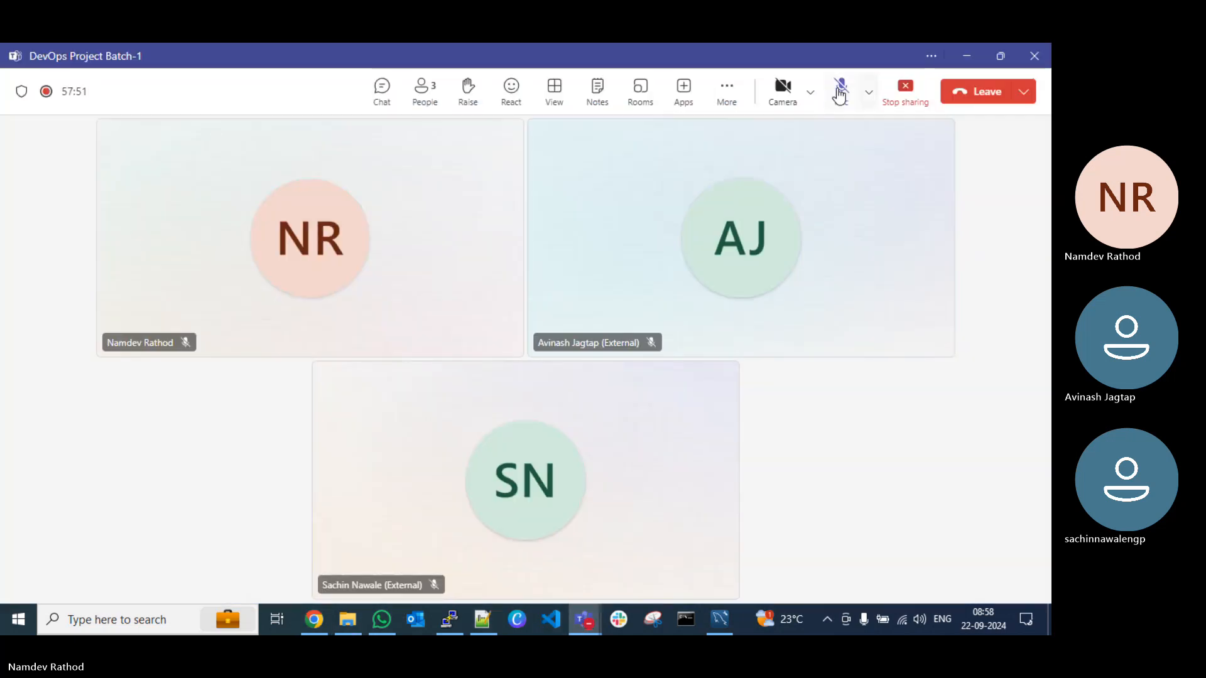
pyautogui.click(967, 56)
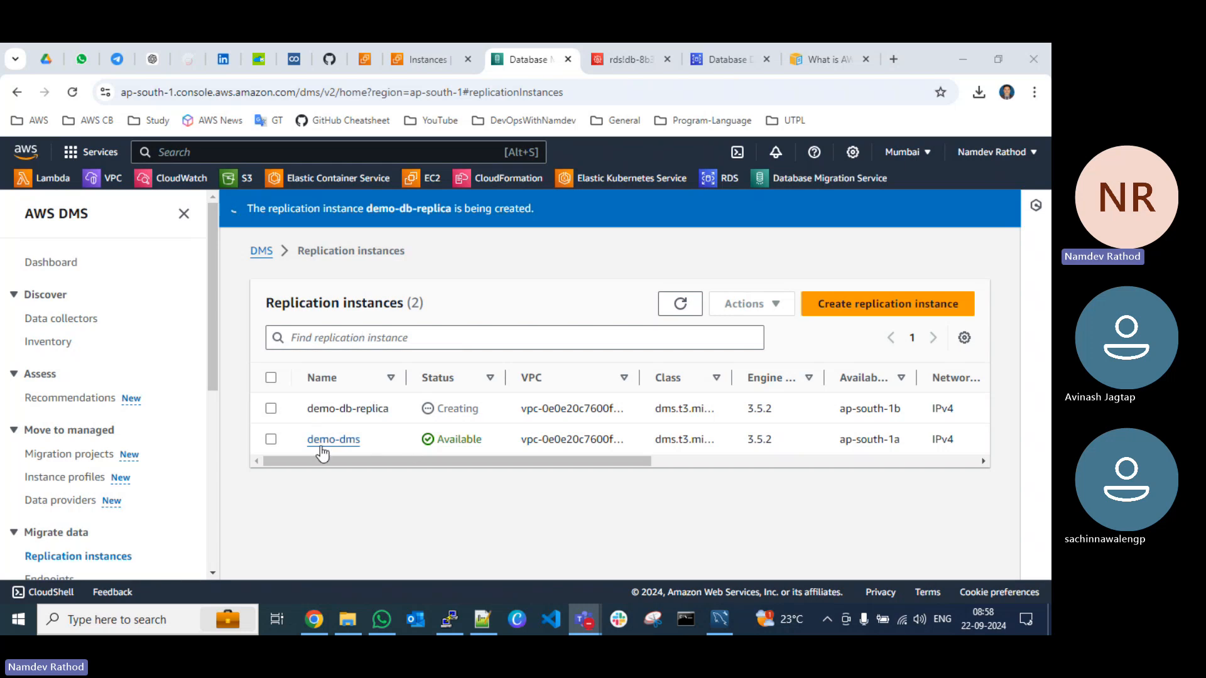
pyautogui.click(683, 307)
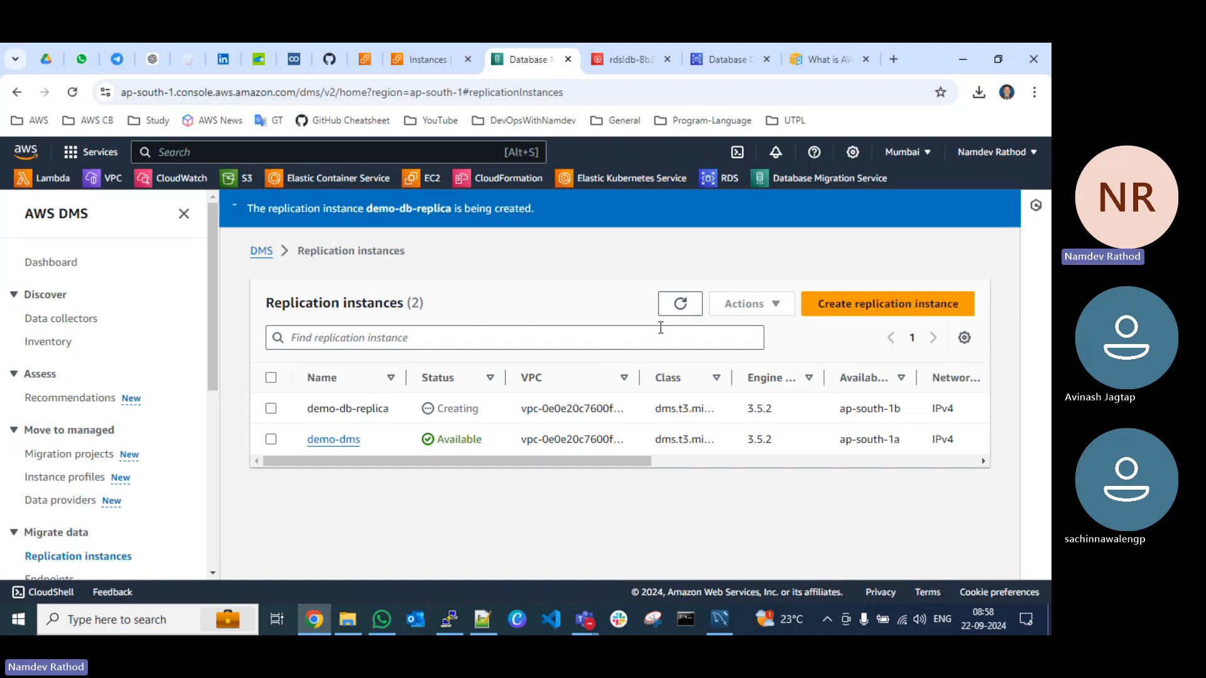
# Step: From the DMS endpoints list, run a connection test for demo-db-source using the demo-dms replication instance and return to the list
pyautogui.scroll(-3, 112, 462)
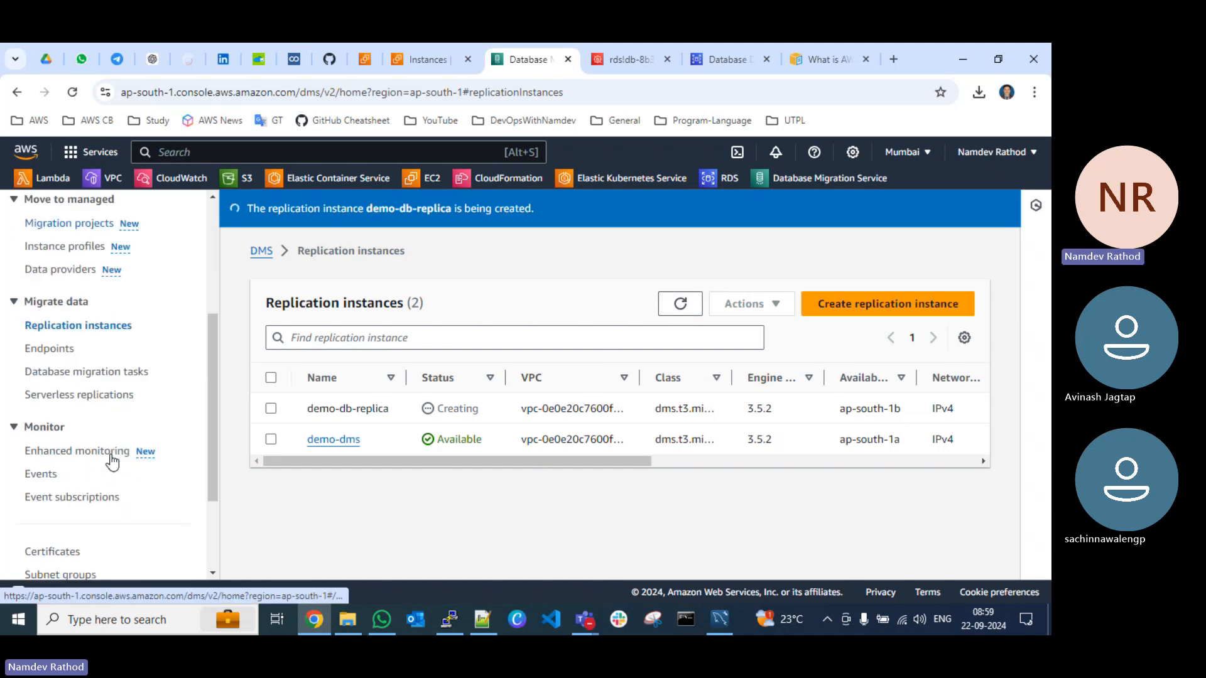
pyautogui.scroll(-2, 112, 461)
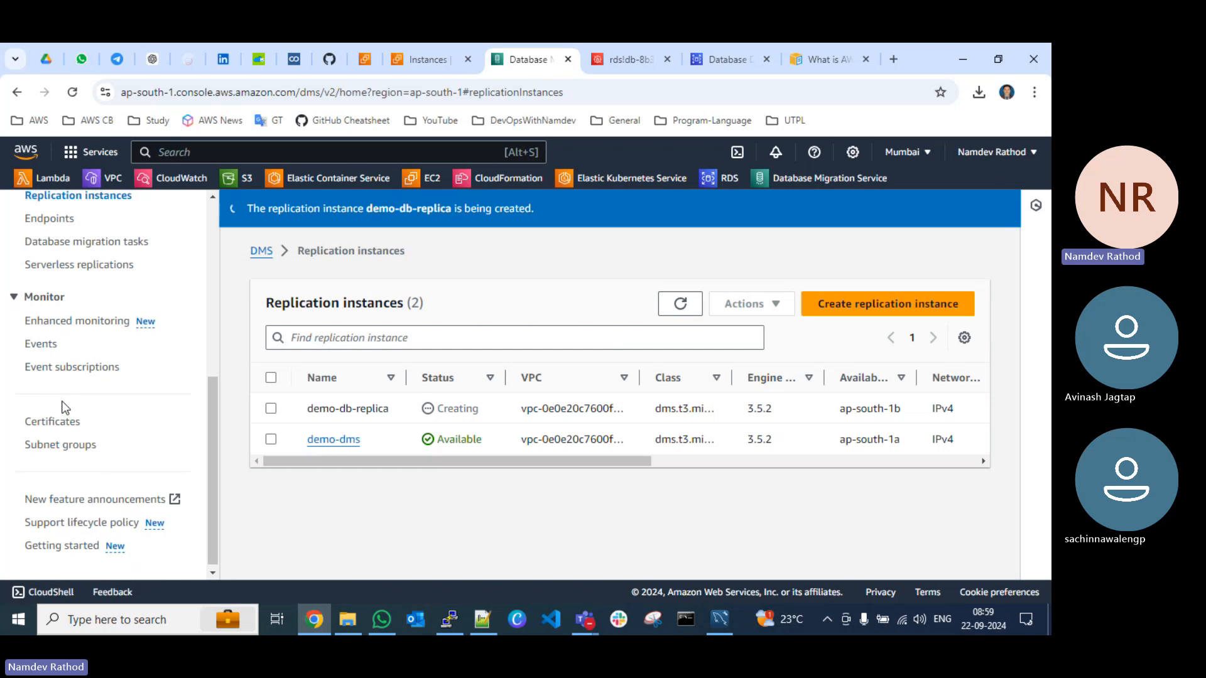
pyautogui.scroll(2, 63, 406)
pyautogui.click(50, 293)
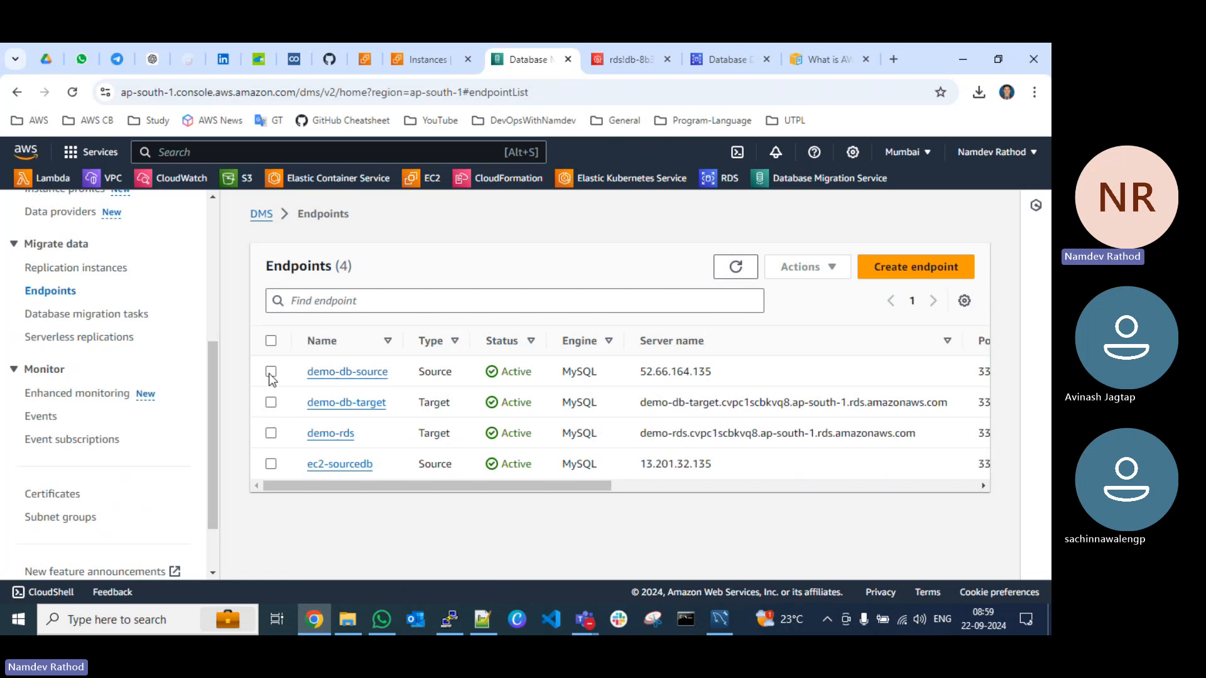
pyautogui.click(271, 371)
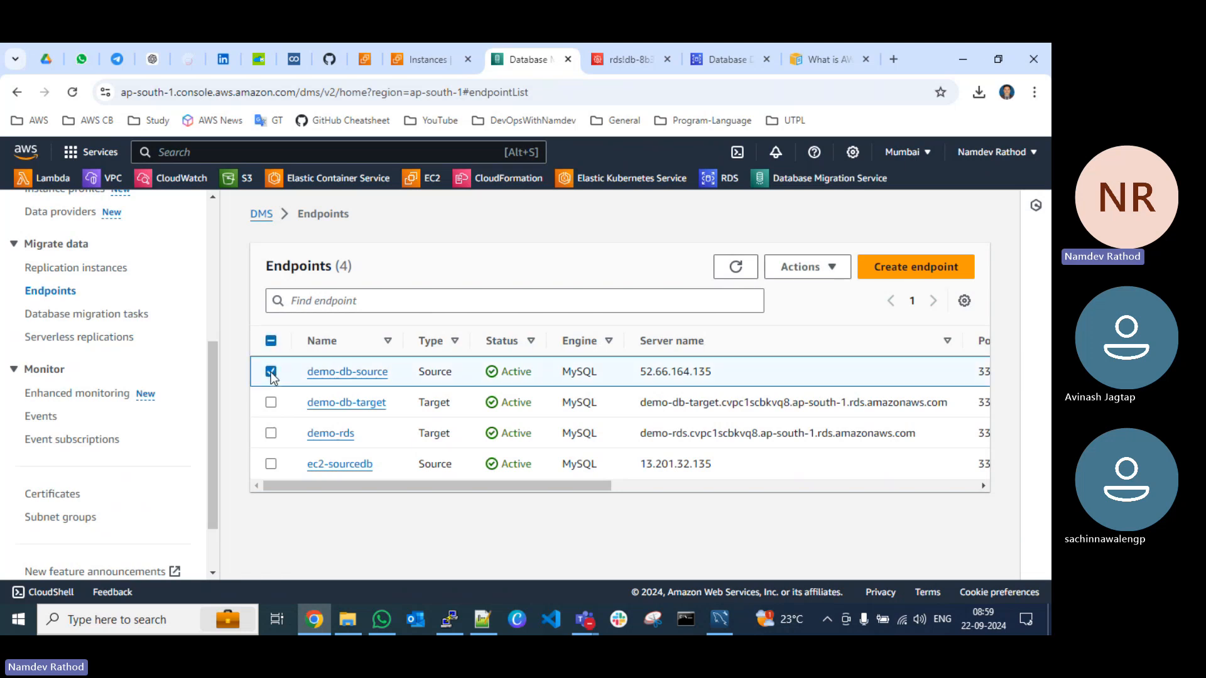
pyautogui.click(807, 269)
pyautogui.click(832, 316)
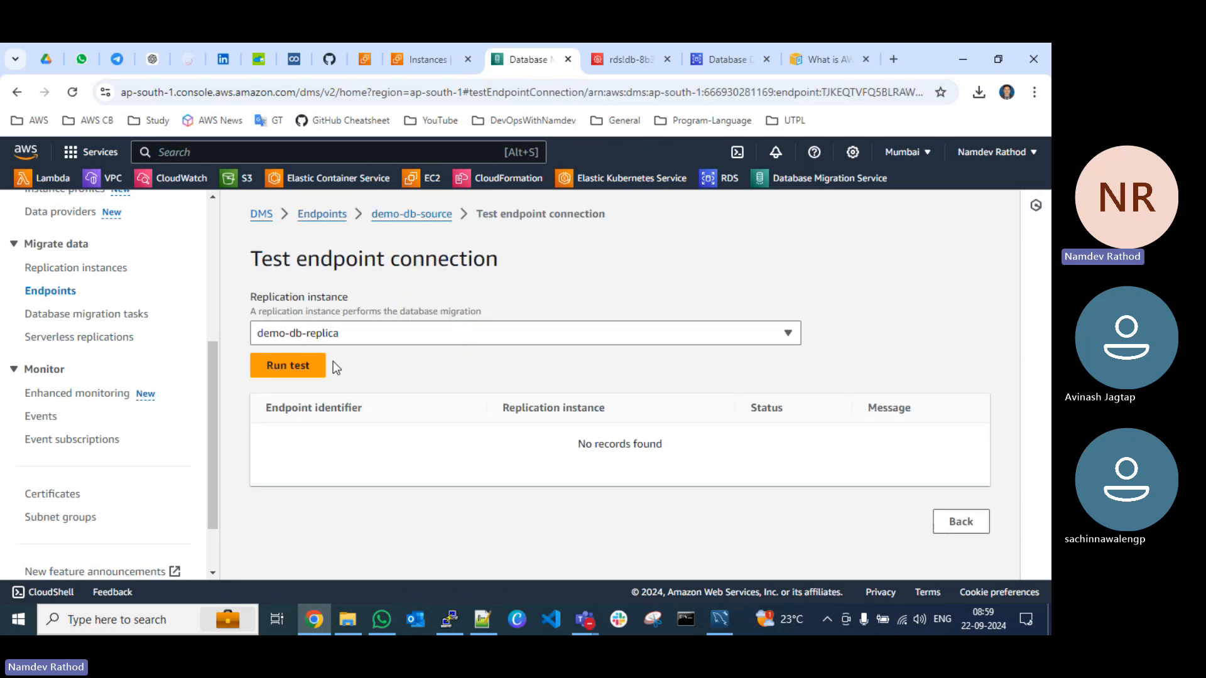
pyautogui.click(308, 335)
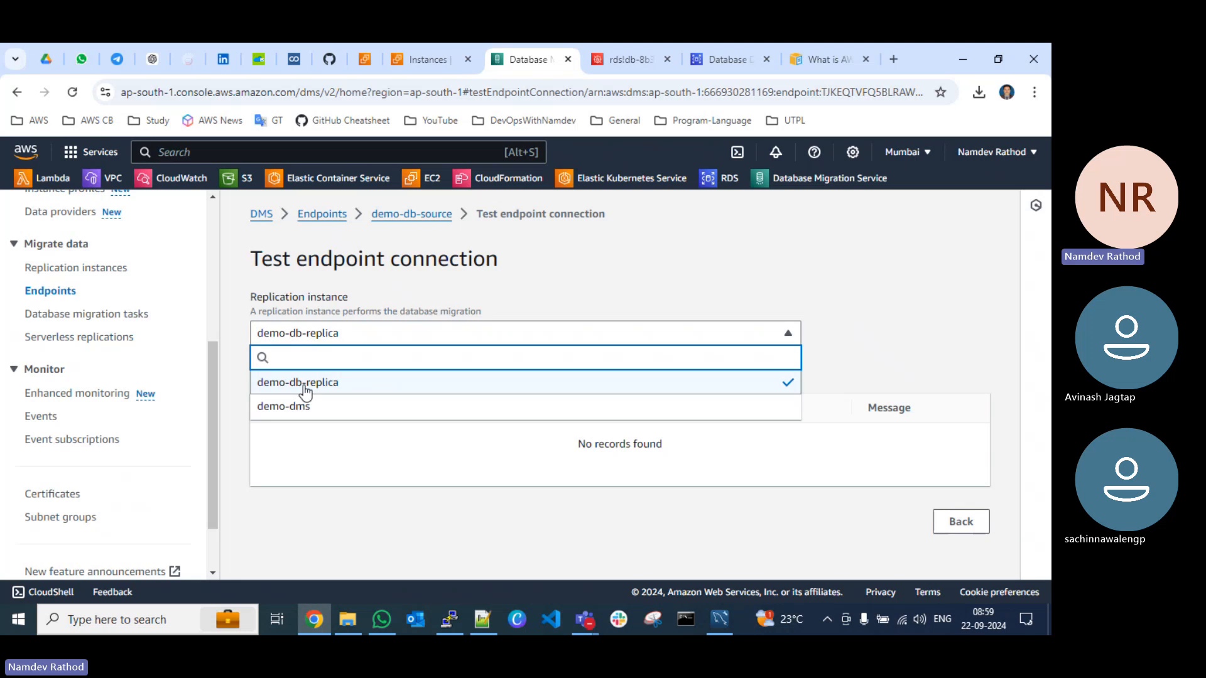
pyautogui.click(302, 407)
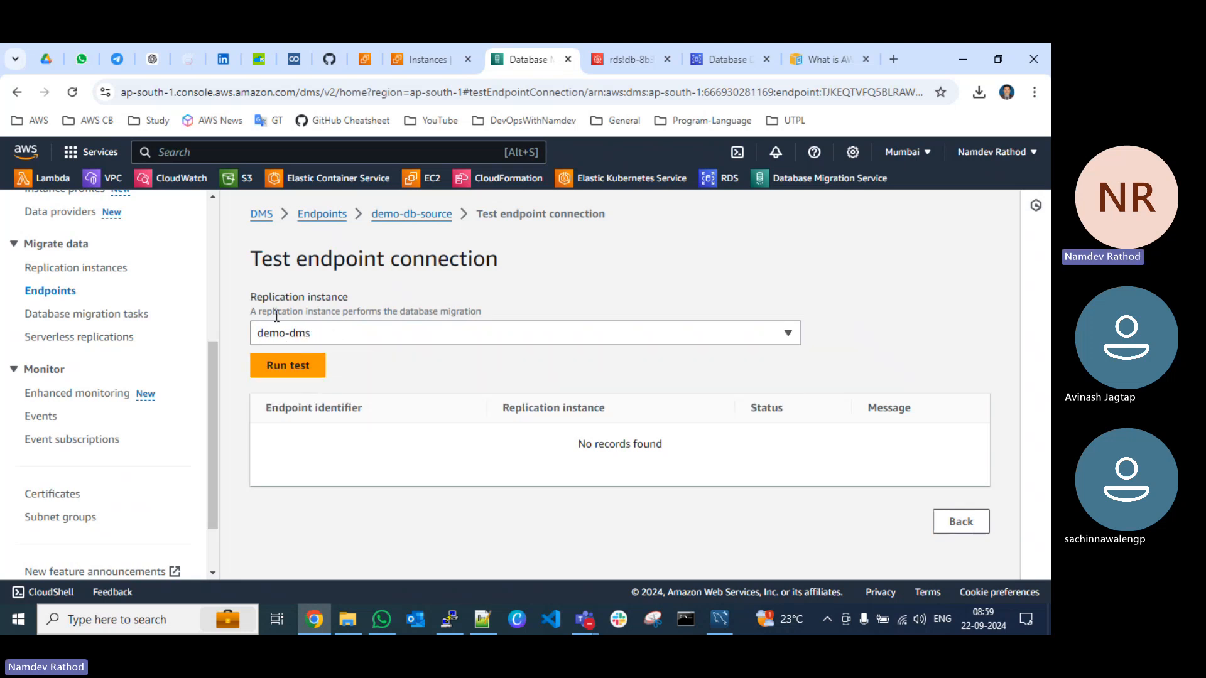
pyautogui.click(287, 367)
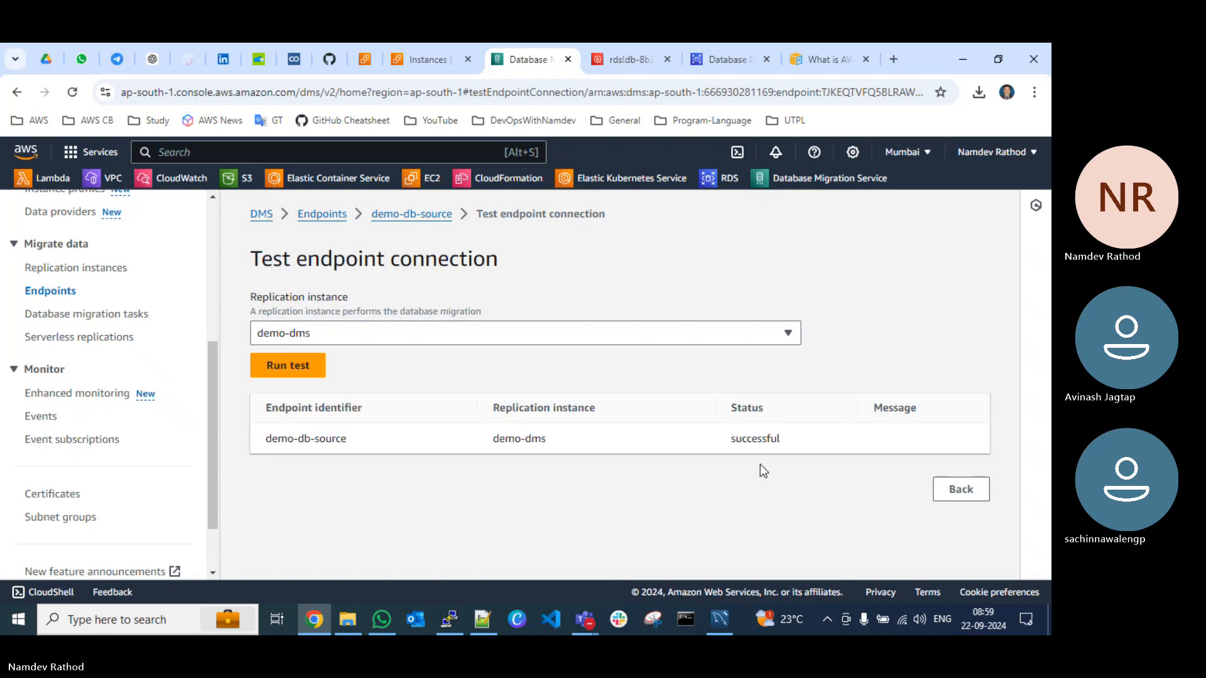
pyautogui.click(961, 489)
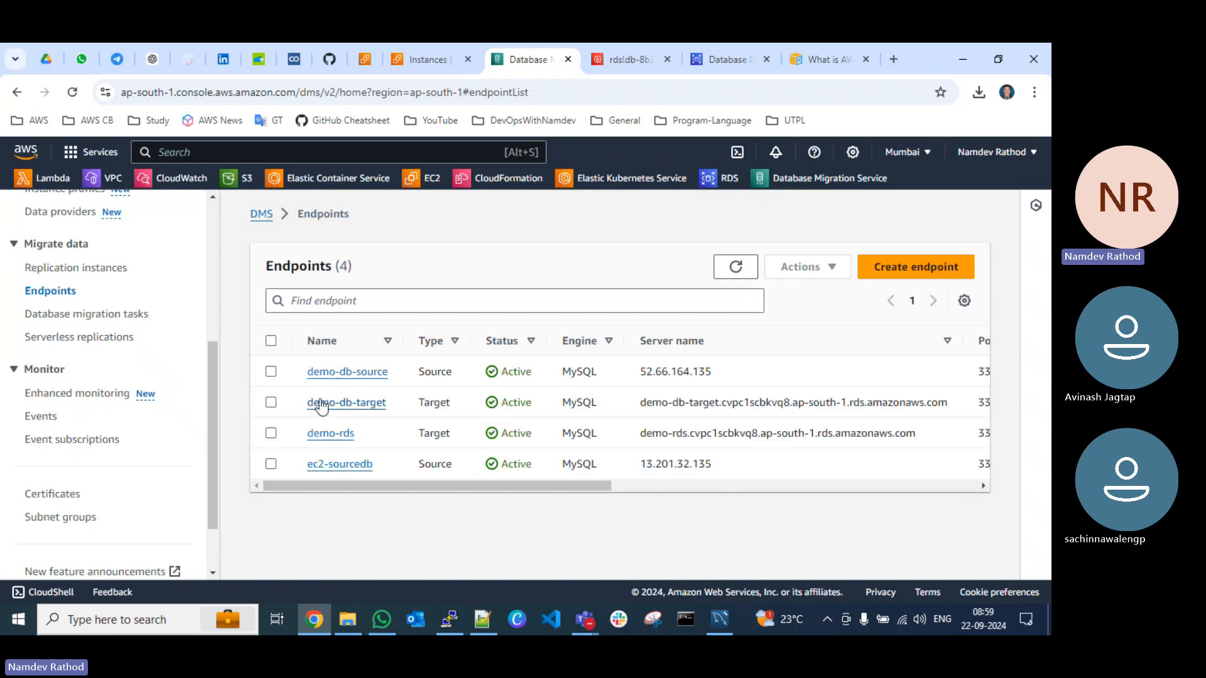
# Step: Run a connection test for the demo-db-target endpoint using the demo-dms replication instance and return to the endpoints list
pyautogui.click(270, 402)
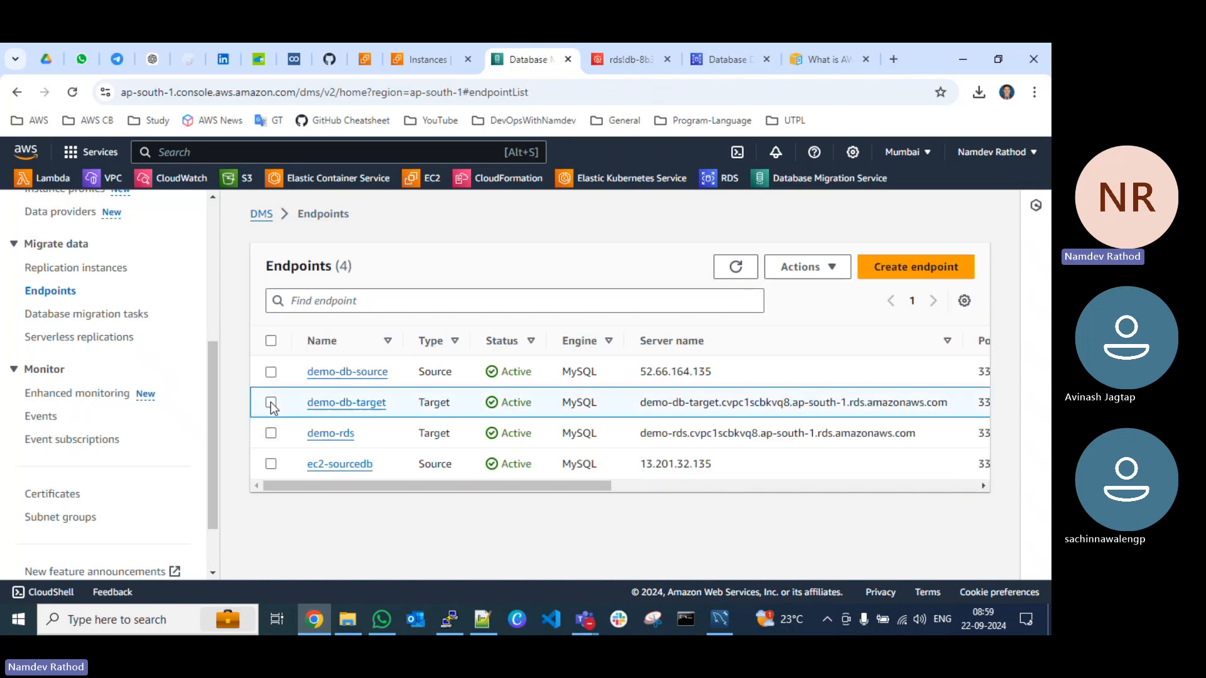
pyautogui.click(798, 268)
pyautogui.click(809, 316)
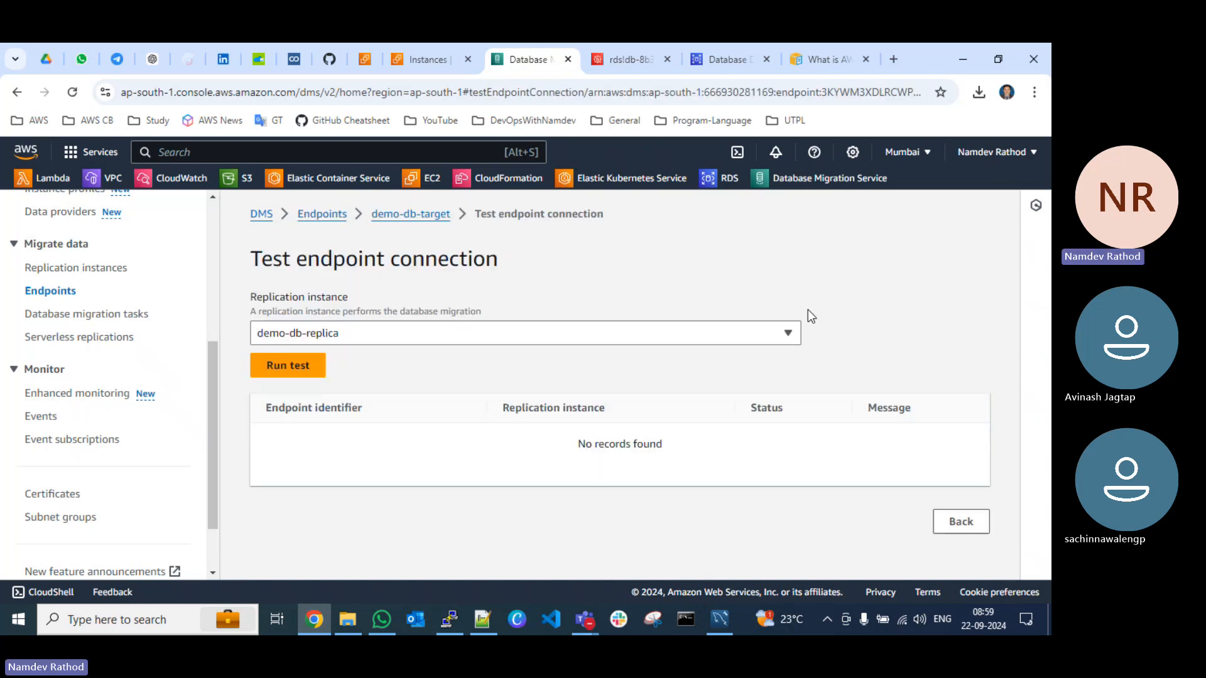
pyautogui.click(361, 332)
pyautogui.click(312, 407)
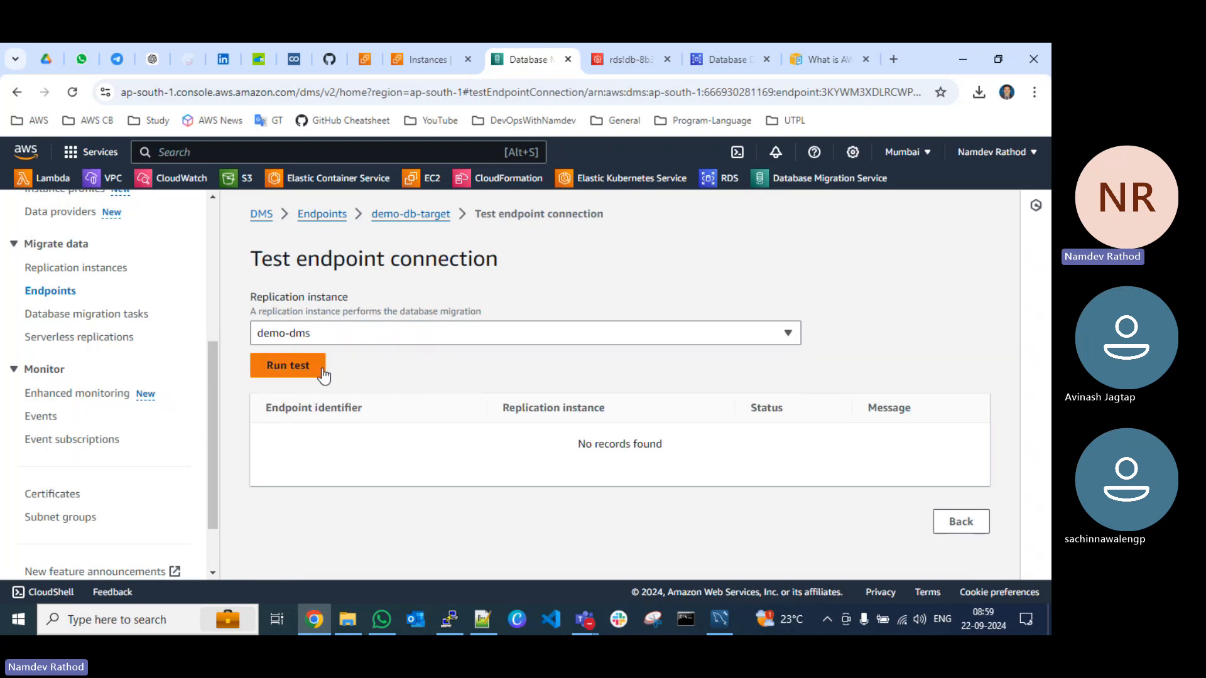
pyautogui.click(303, 369)
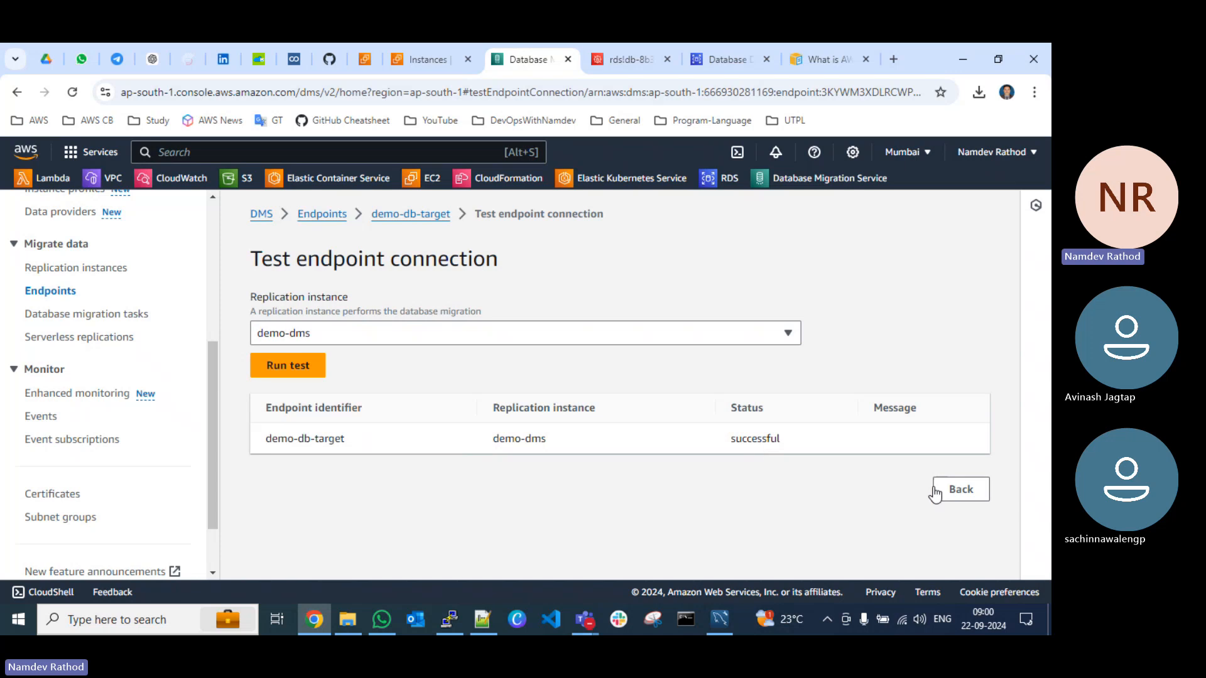
pyautogui.click(967, 496)
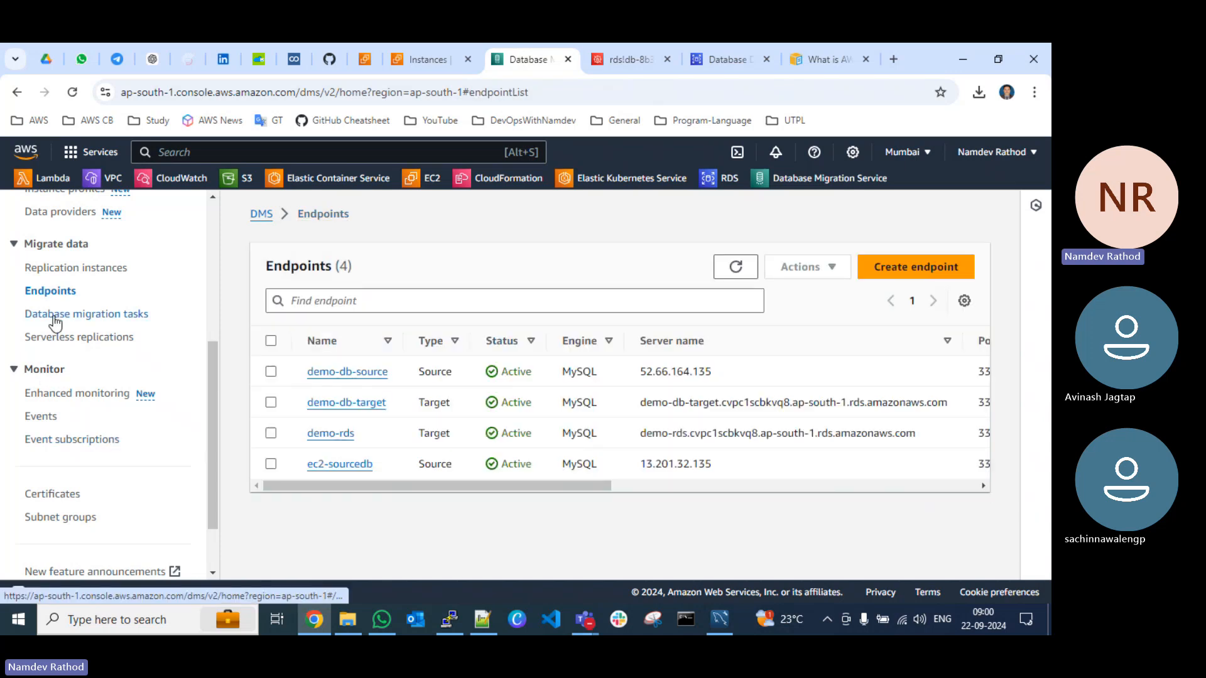
# Step: Start creating a new database migration task with the task identifier demo-db-replication
pyautogui.click(114, 318)
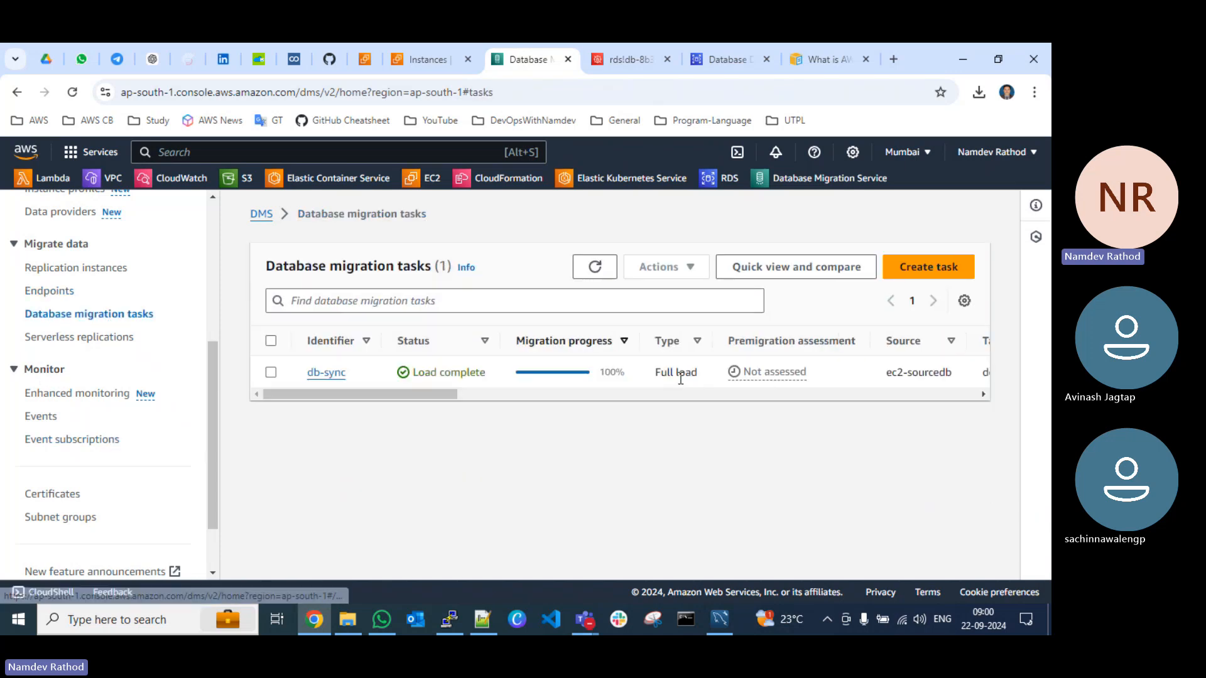
pyautogui.click(945, 272)
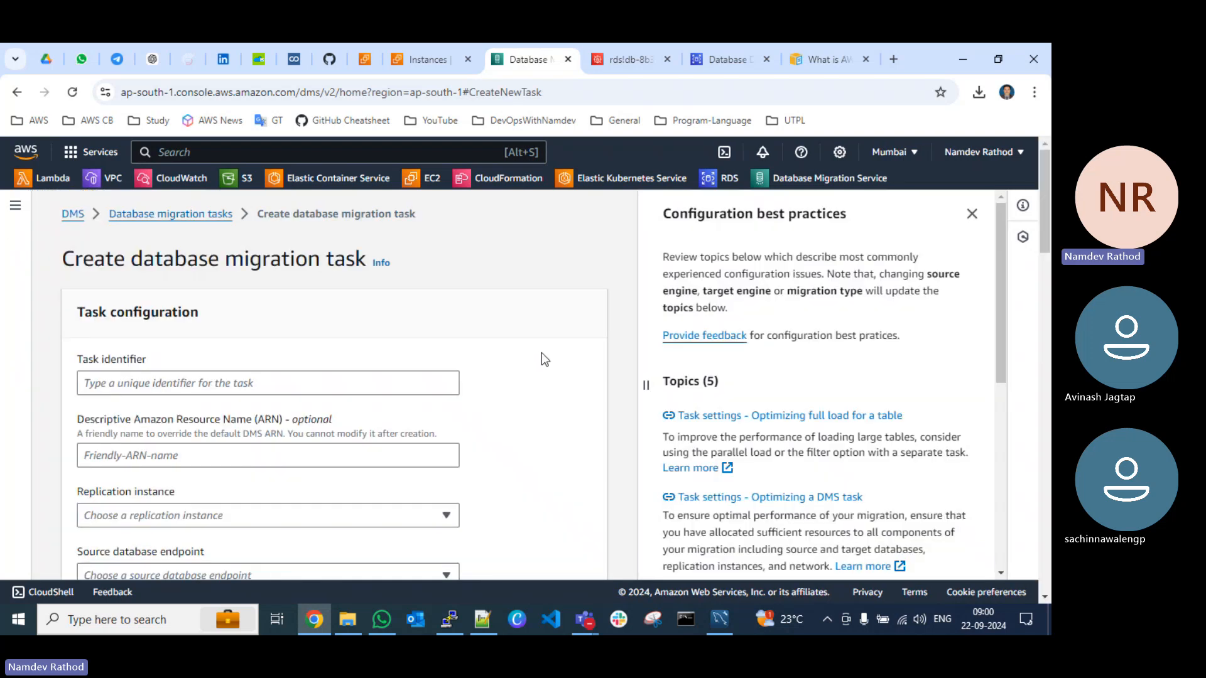
pyautogui.click(181, 382)
pyautogui.write('demo-')
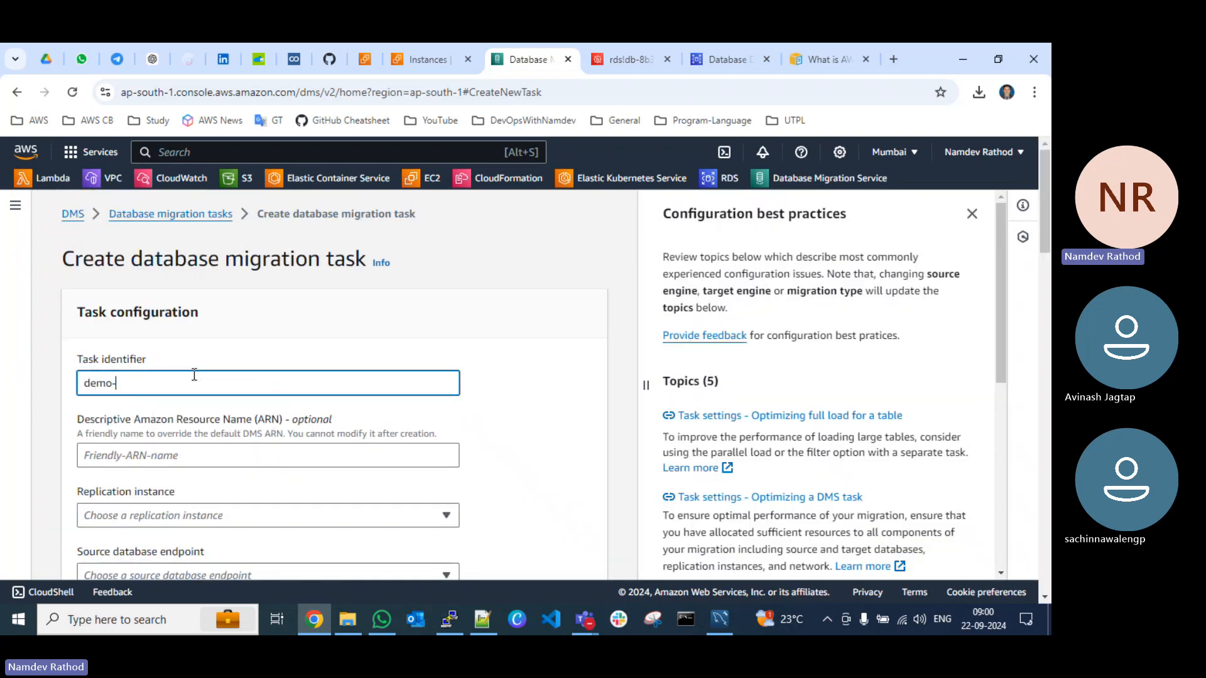
pyautogui.write('db-replication')
# Step: Set the task's replication instance to demo-dms, its source endpoint to demo-db-source and its target endpoint to demo-db-target
pyautogui.scroll(-4, 194, 375)
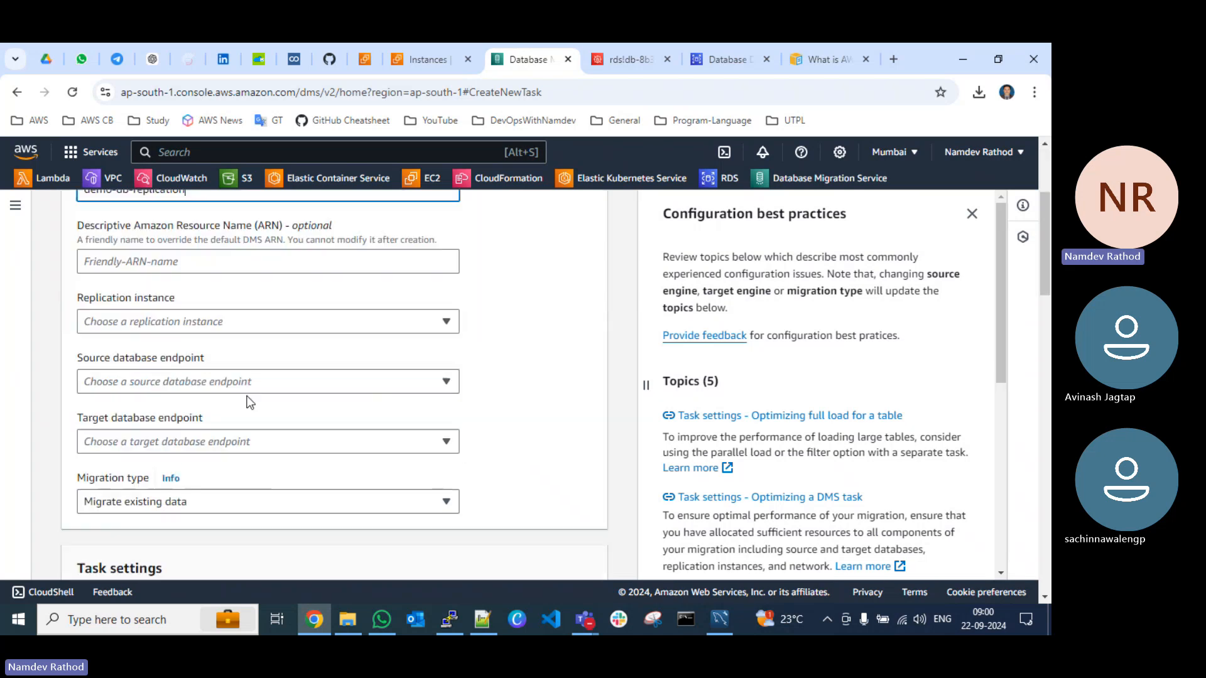
pyautogui.click(149, 282)
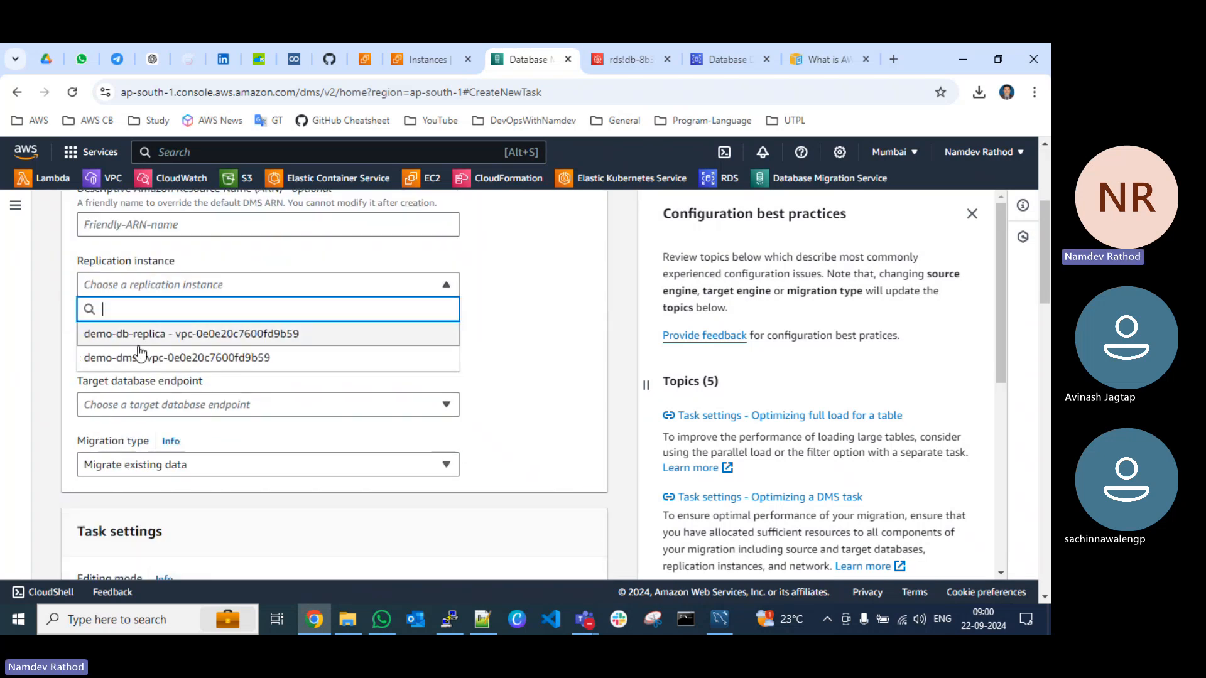
pyautogui.click(128, 356)
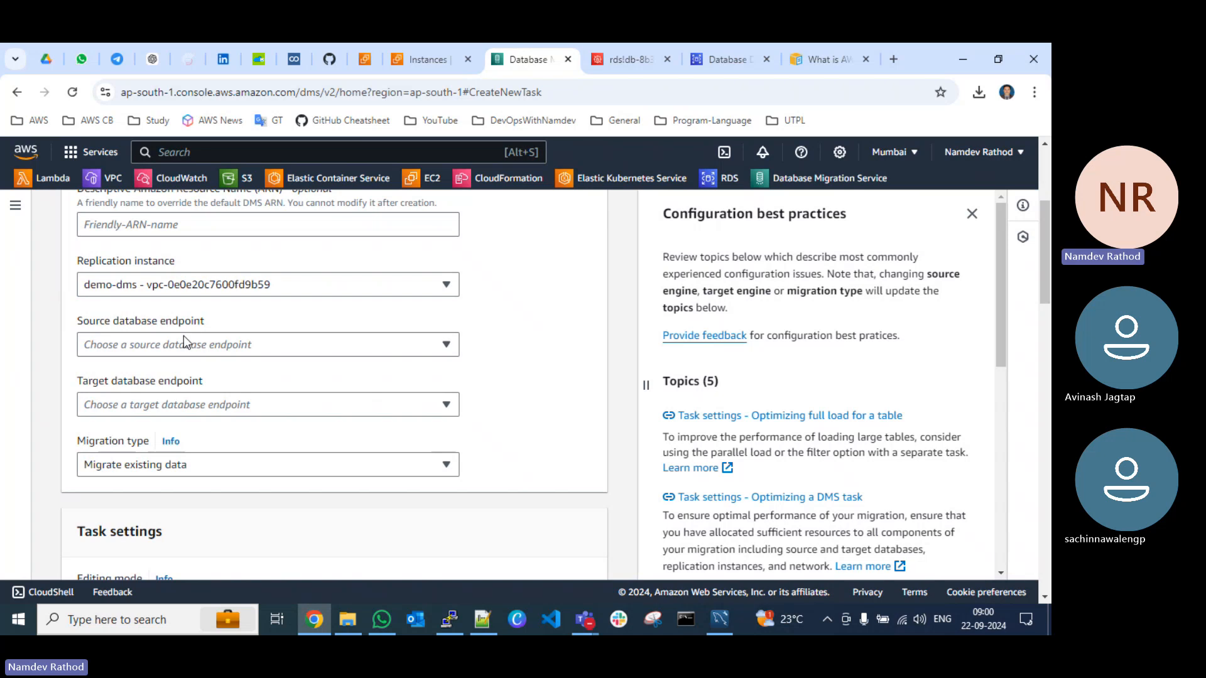
pyautogui.click(172, 344)
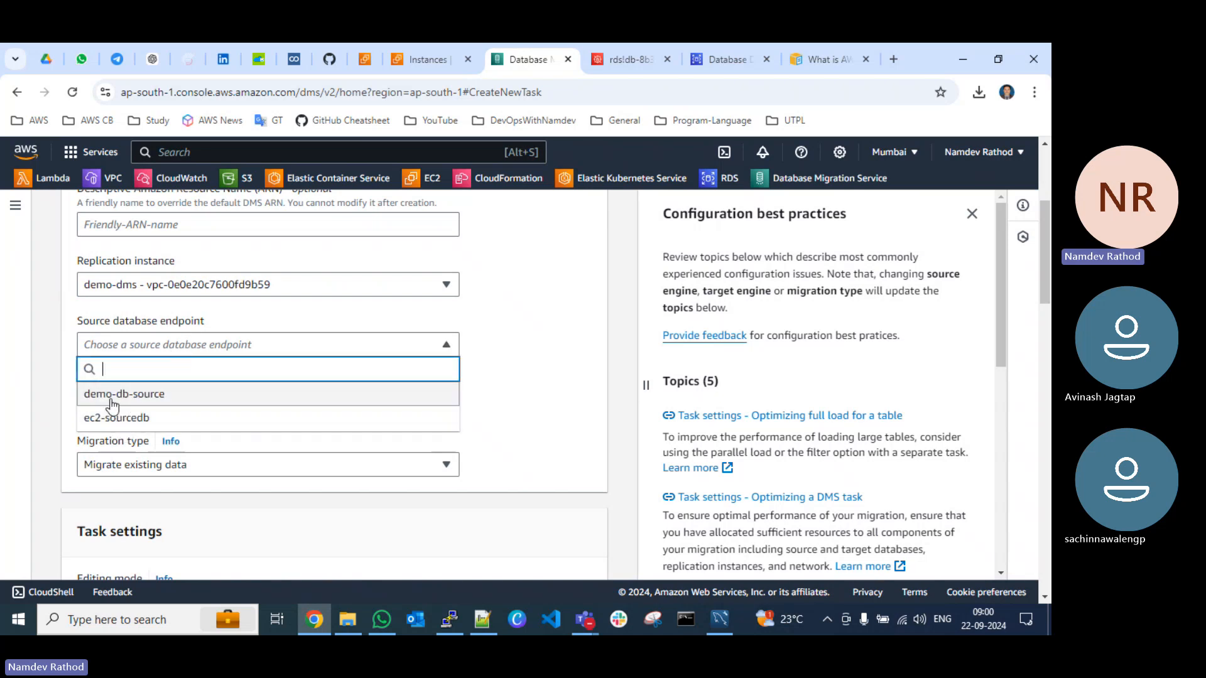
pyautogui.click(133, 397)
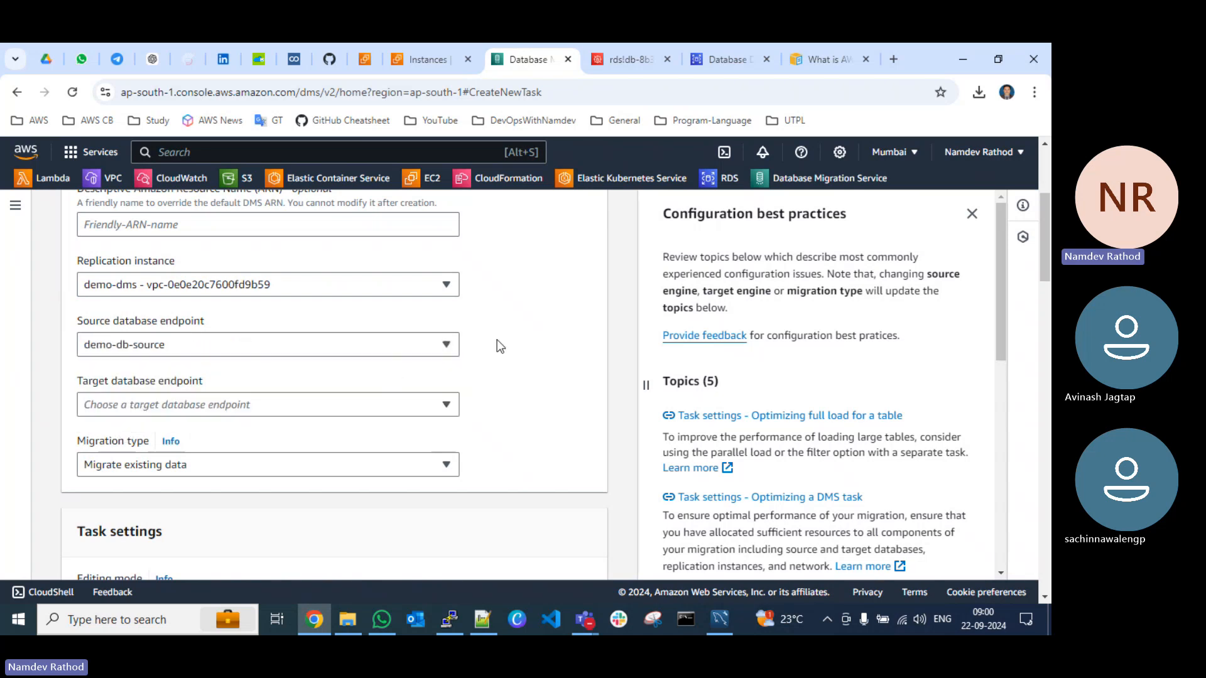
pyautogui.click(122, 407)
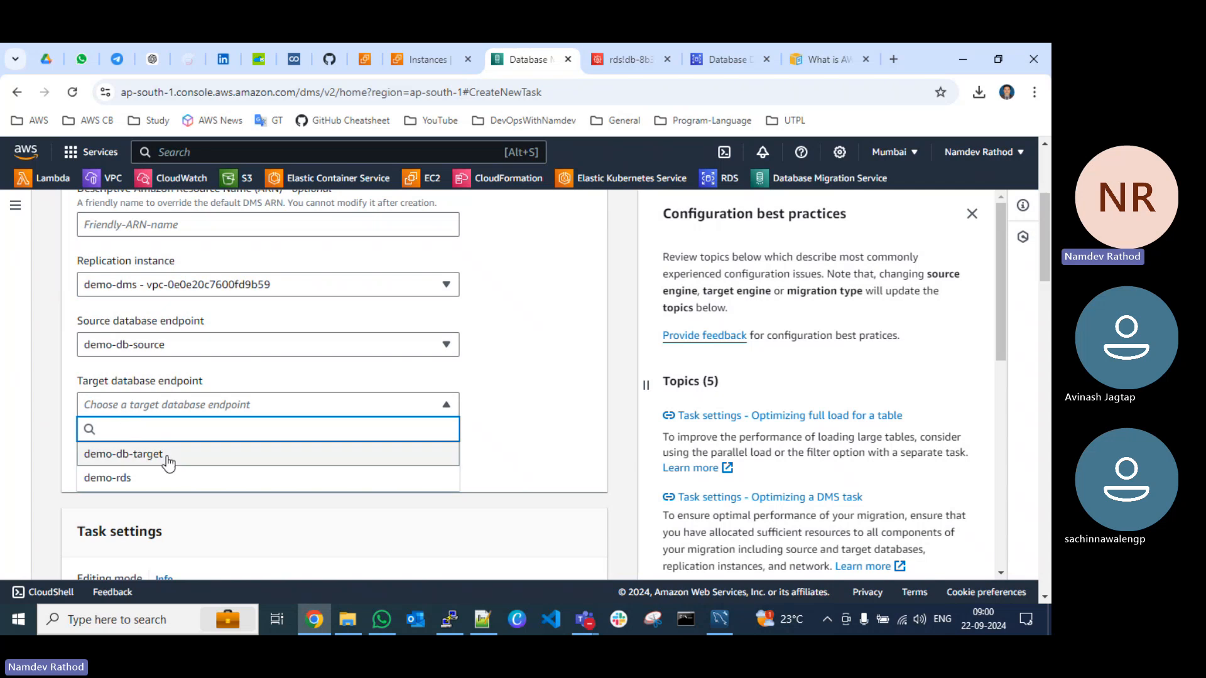
pyautogui.click(148, 454)
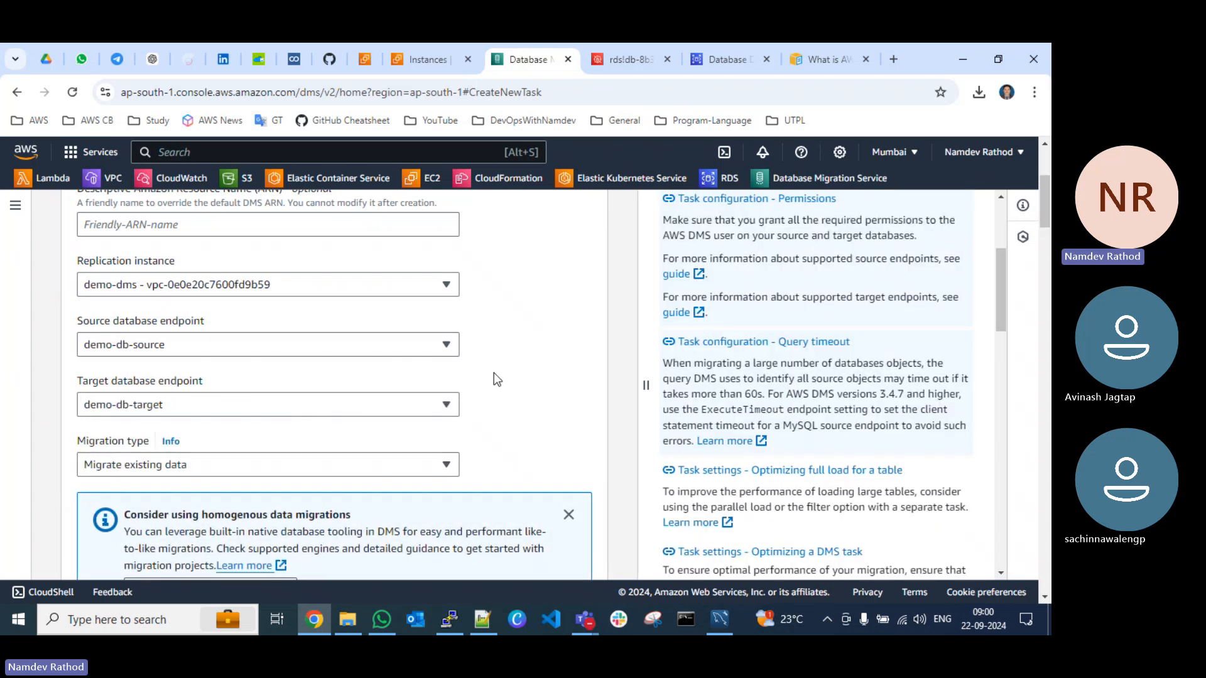
# Step: Switch to the Microsoft Teams meeting window and minimize it to return to the migration task form
pyautogui.scroll(-2, 493, 372)
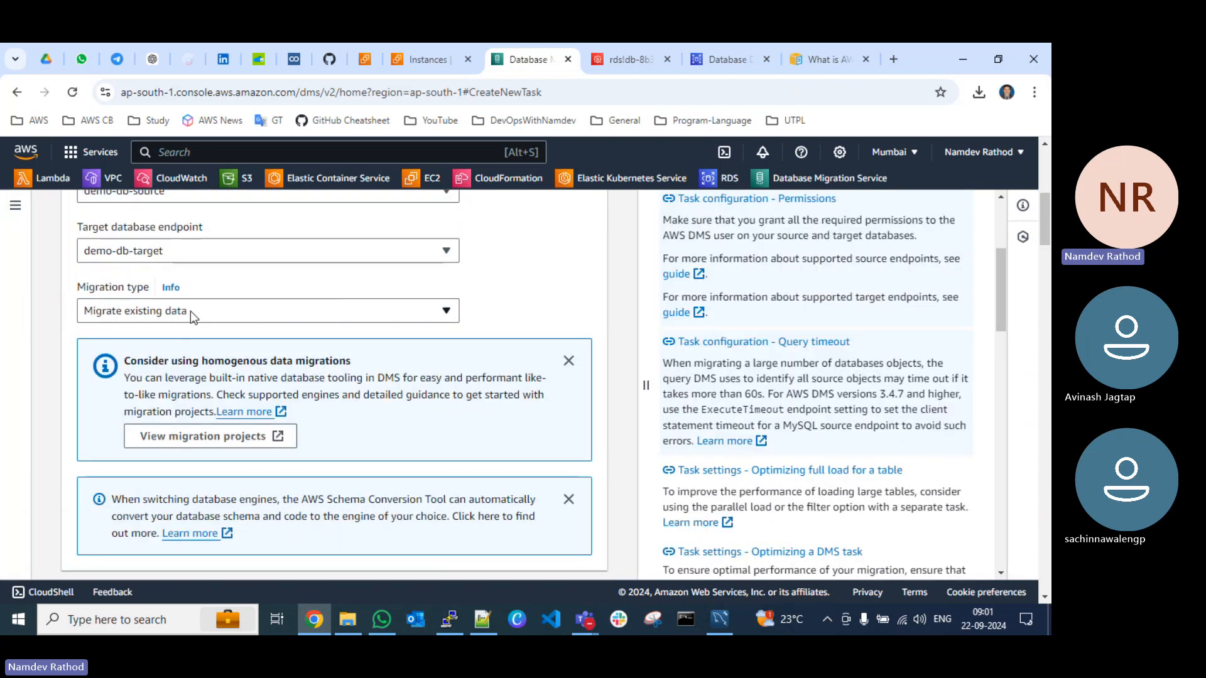
pyautogui.click(584, 619)
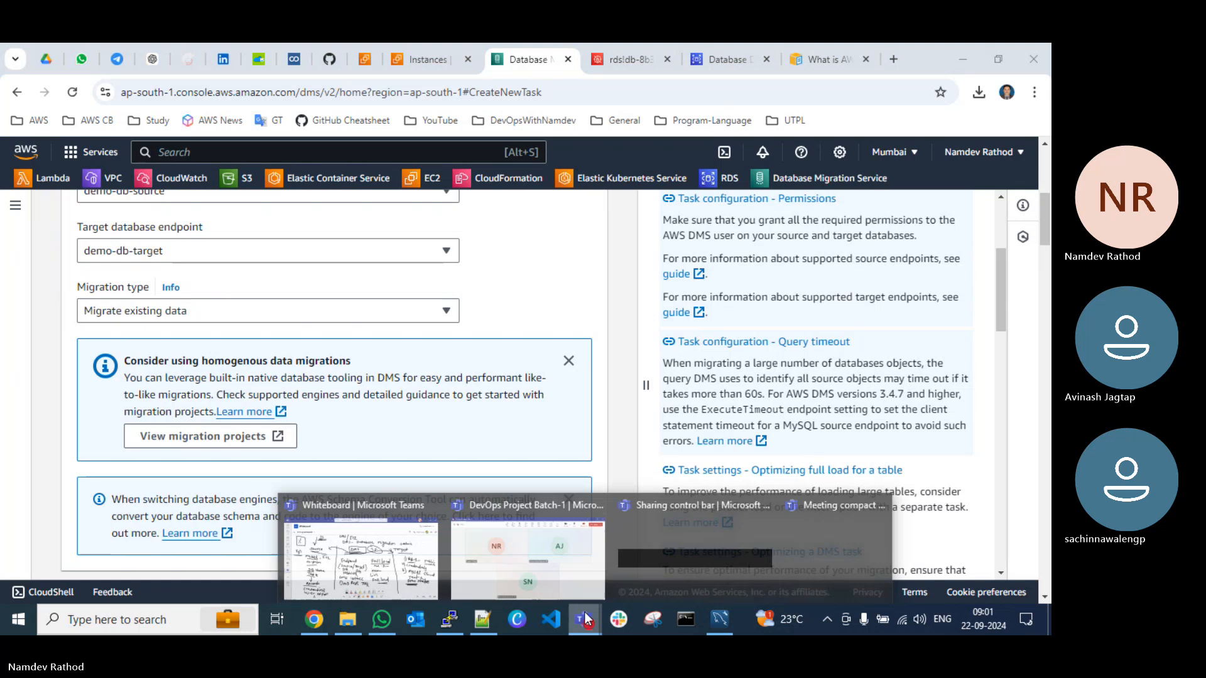
pyautogui.click(530, 559)
pyautogui.click(966, 56)
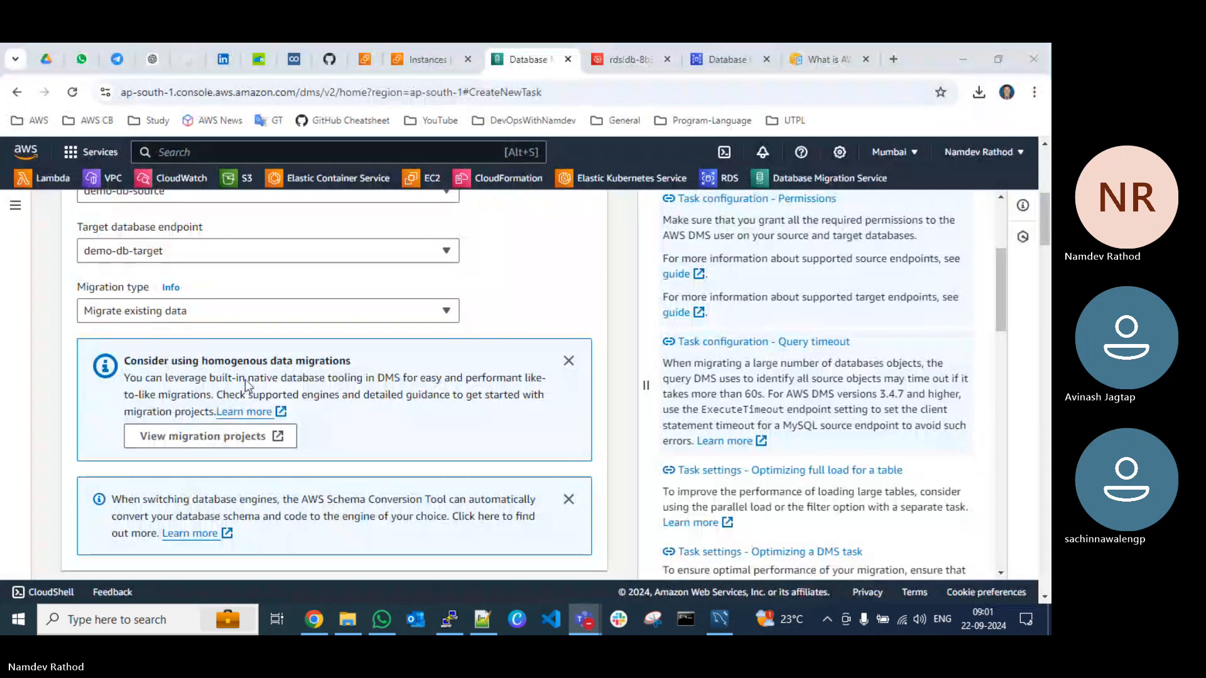
# Step: Review the available migration types and choose Migrate existing data for the task
pyautogui.click(241, 312)
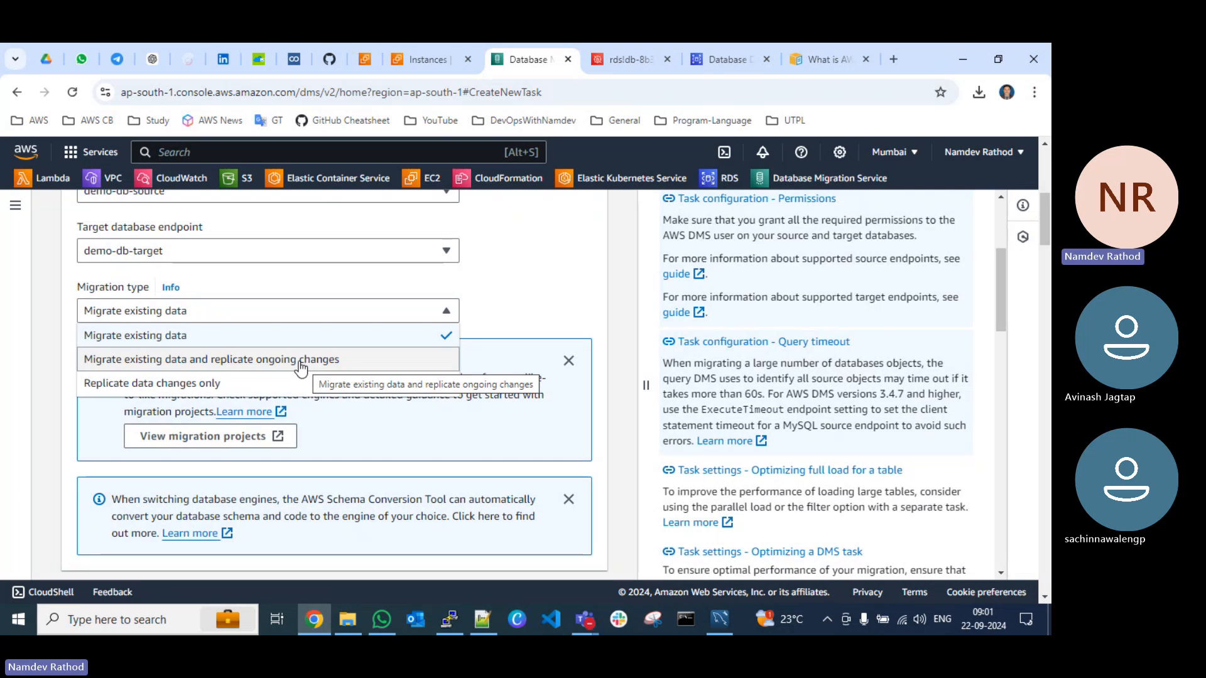
pyautogui.click(205, 339)
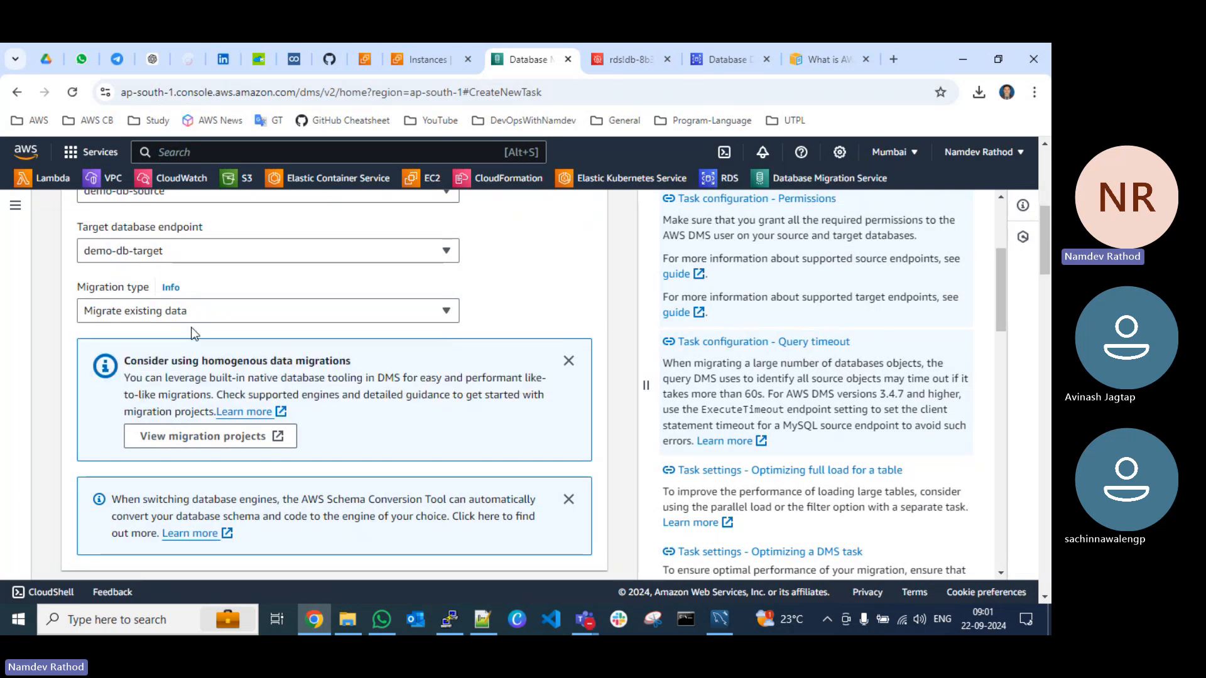
# Step: Dismiss the homogenous data migrations notice and set the target table preparation mode to Do nothing
pyautogui.click(568, 360)
pyautogui.scroll(-3, 346, 370)
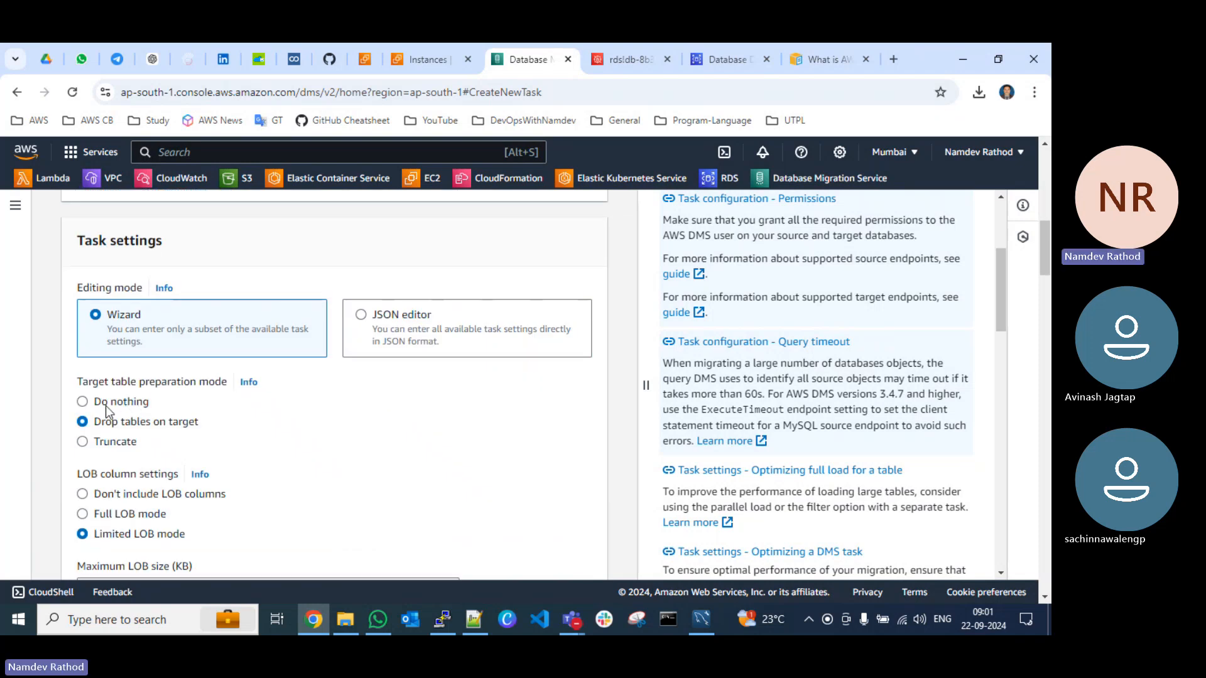
pyautogui.click(144, 403)
pyautogui.scroll(-1, 307, 387)
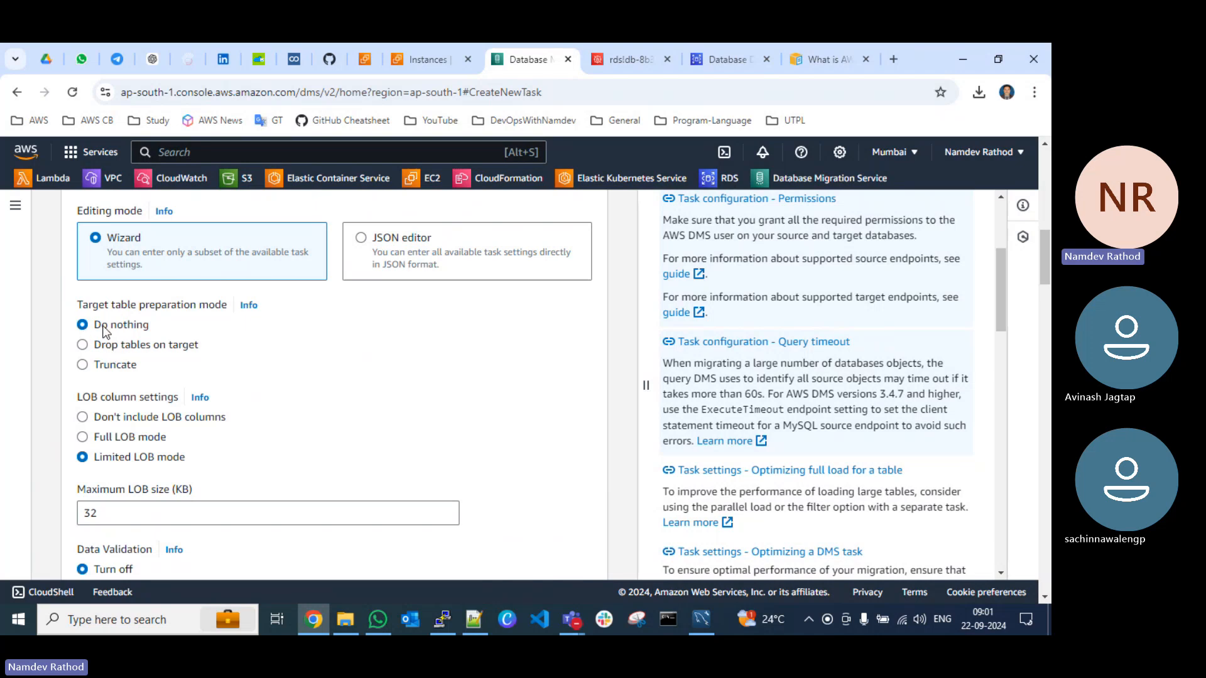
# Step: Examine the LOB column, data validation and task log settings, and expand the advanced task settings to review them
pyautogui.scroll(-1, 226, 403)
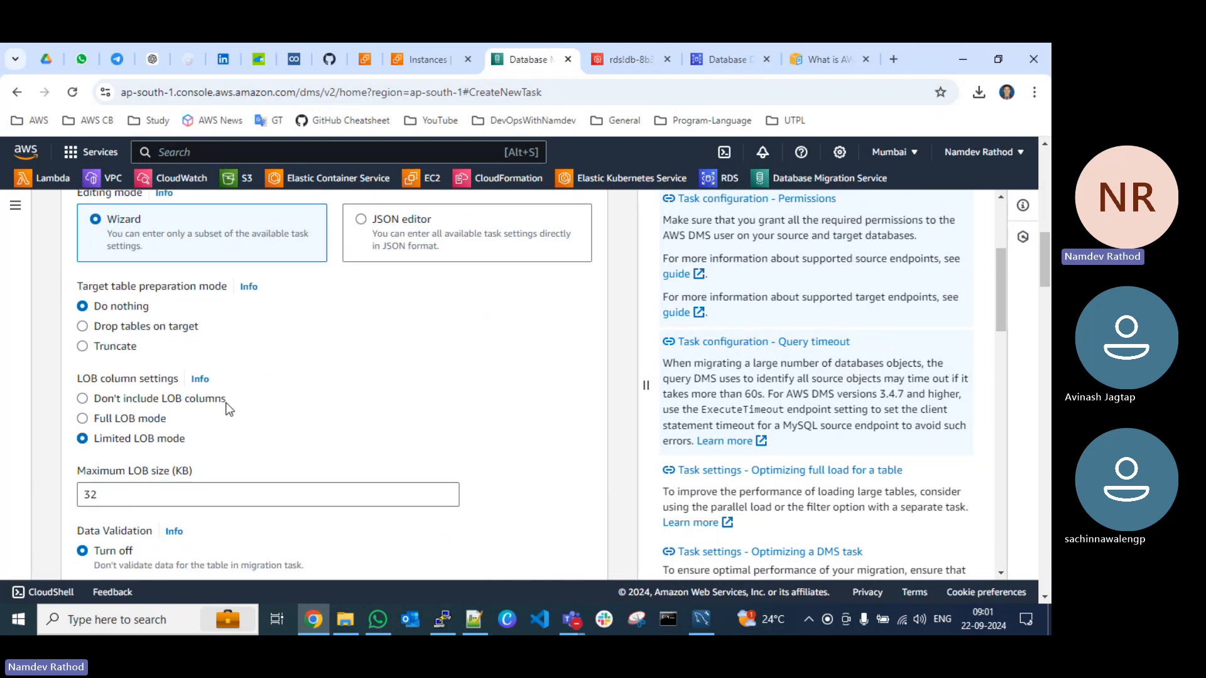
pyautogui.scroll(-2, 227, 408)
pyautogui.scroll(-4, 151, 349)
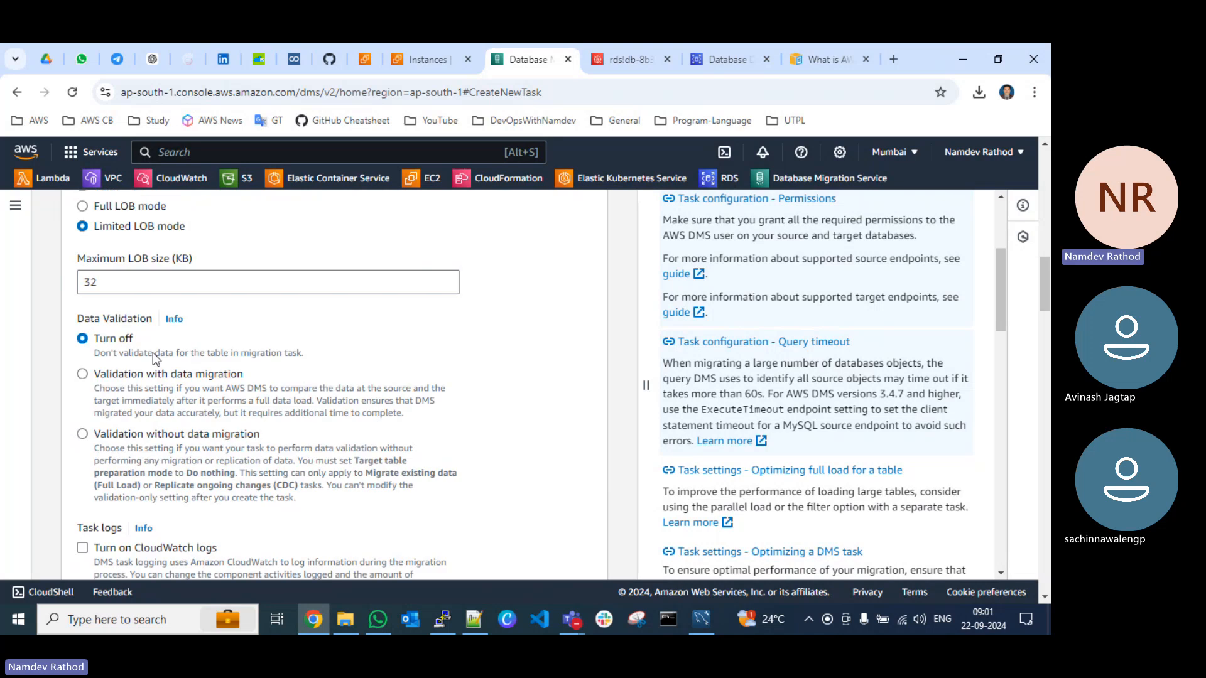
pyautogui.scroll(-1, 153, 353)
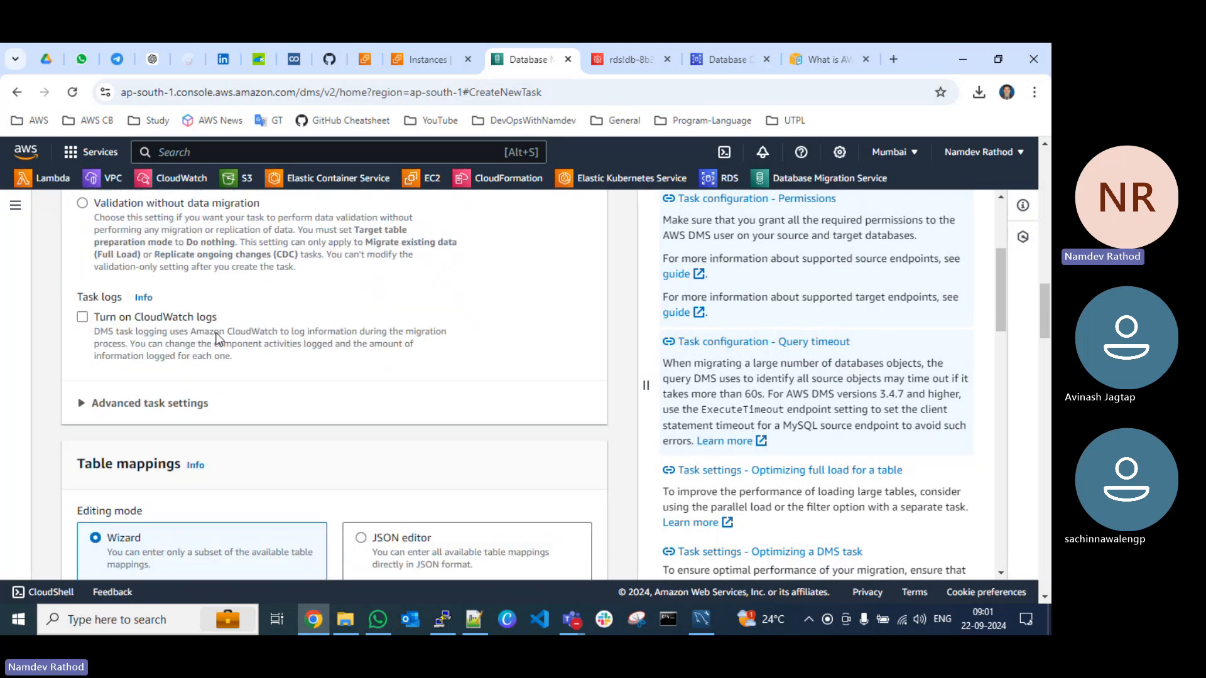
pyautogui.scroll(-1, 220, 339)
pyautogui.click(156, 339)
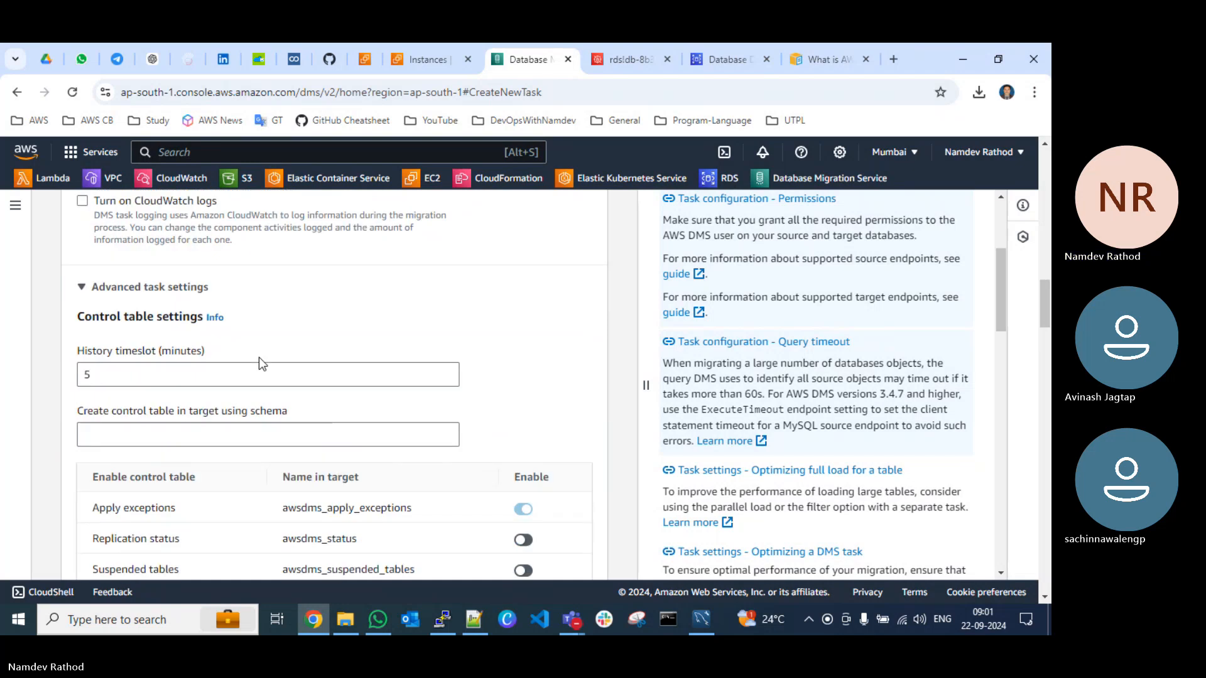
pyautogui.scroll(-2, 140, 302)
pyautogui.scroll(-2, 226, 367)
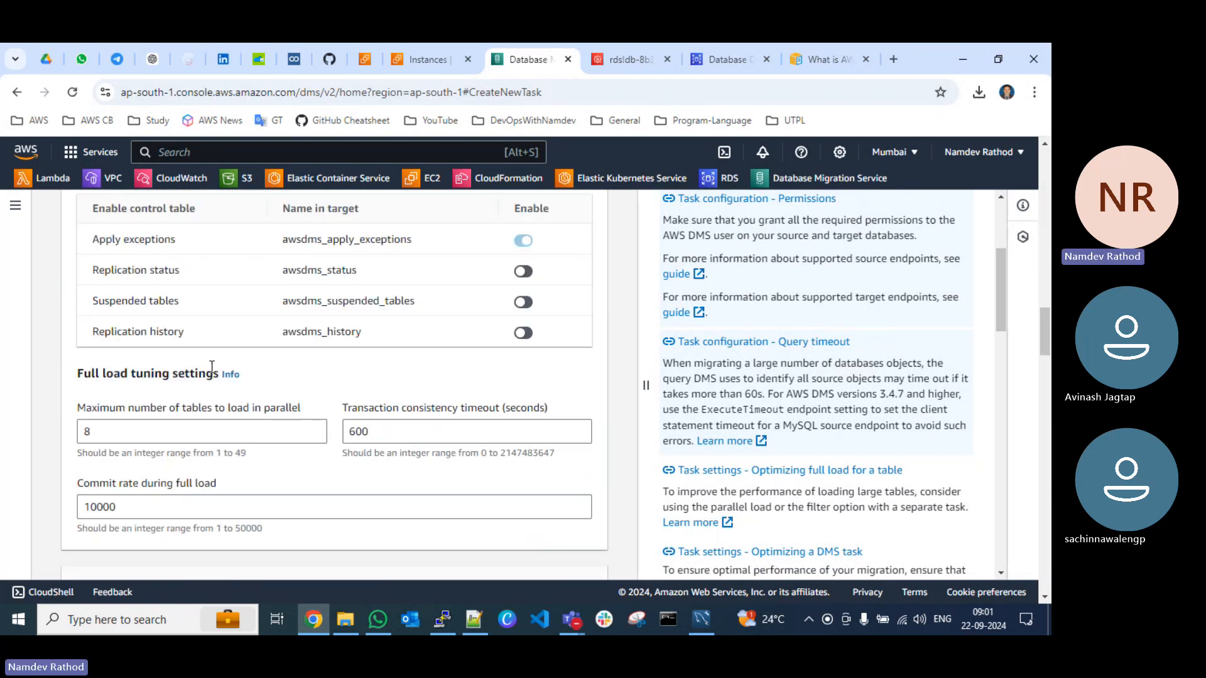
# Step: Add a new selection rule to the table mappings with its schema set to Enter a schema
pyautogui.scroll(-6, 211, 366)
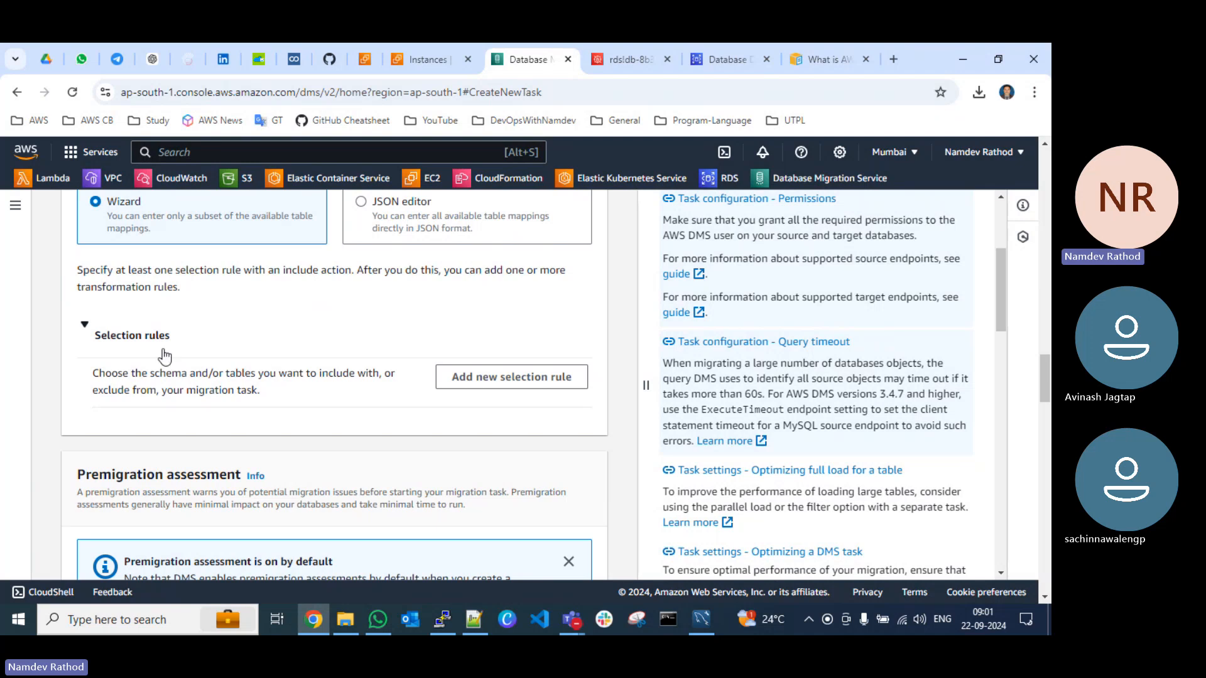
pyautogui.click(496, 378)
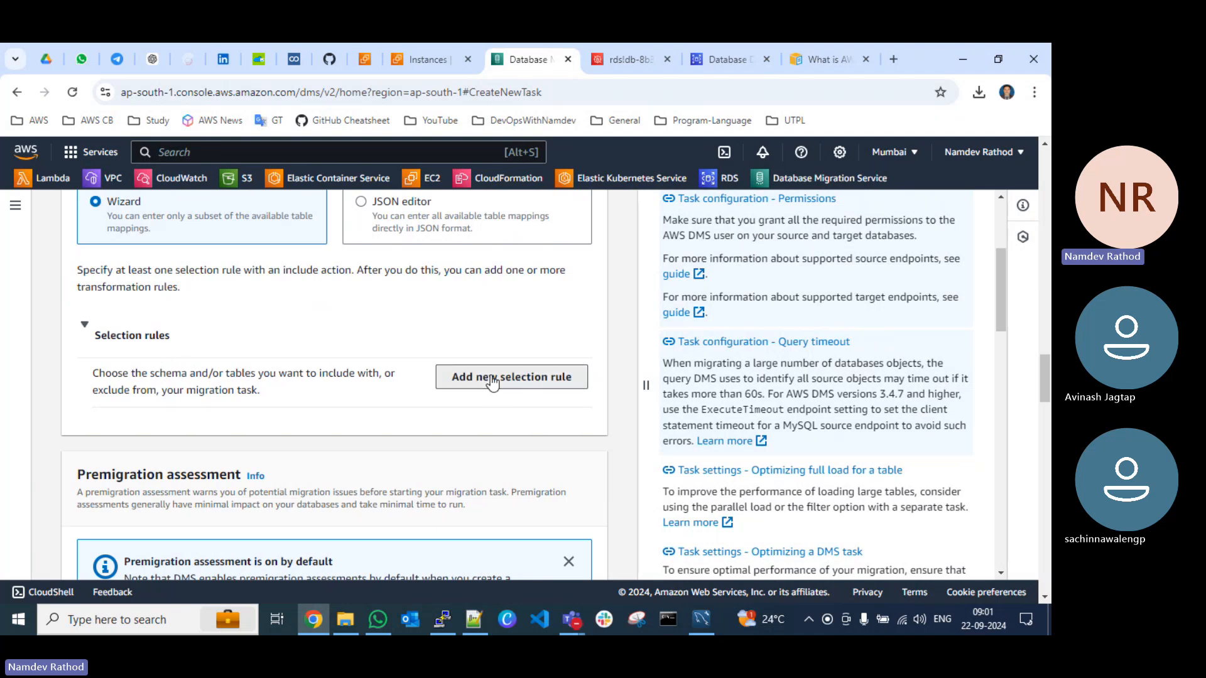
pyautogui.scroll(-2, 200, 350)
pyautogui.click(214, 331)
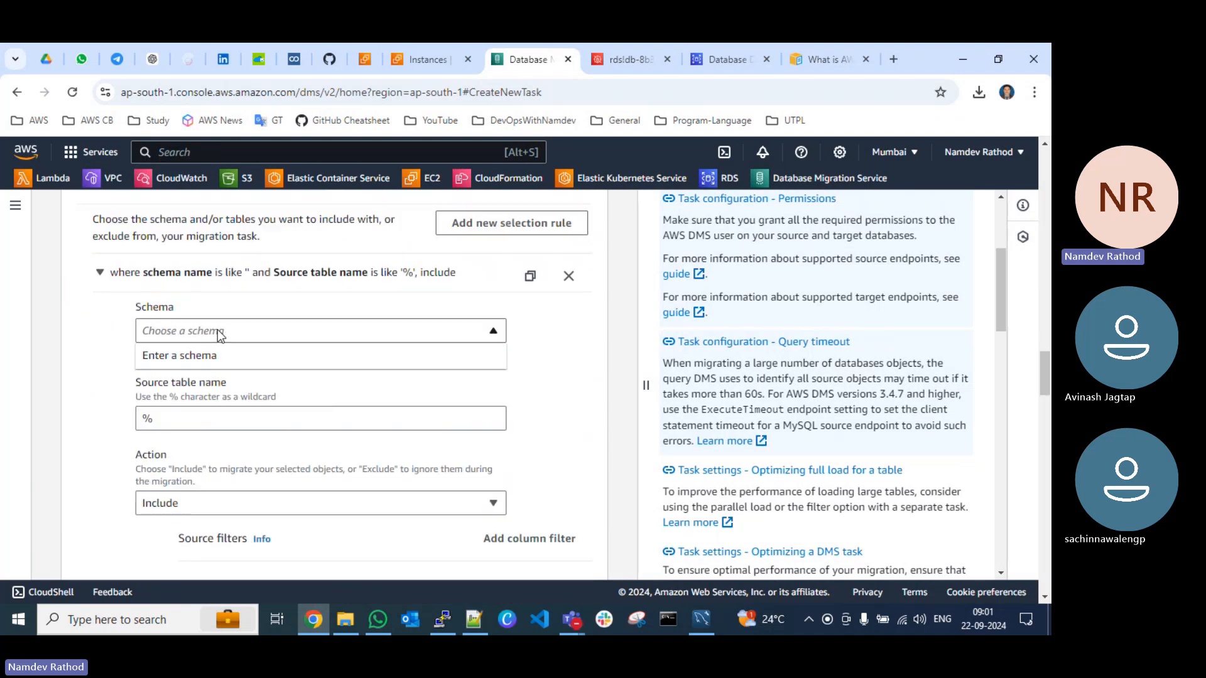
pyautogui.click(206, 357)
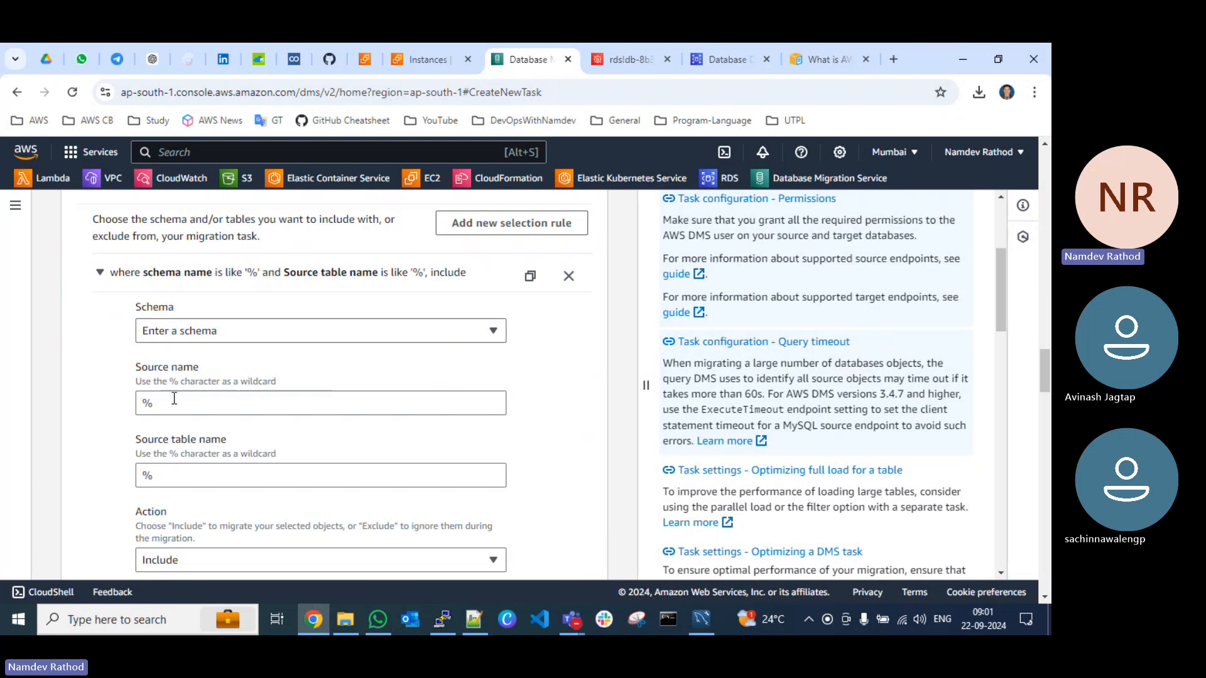
# Step: Copy the database name dbmigration from the Notepad++ migration notes and use it as the selection rule's source name in Chrome
pyautogui.moveTo(177, 402); pyautogui.dragTo(100, 405)
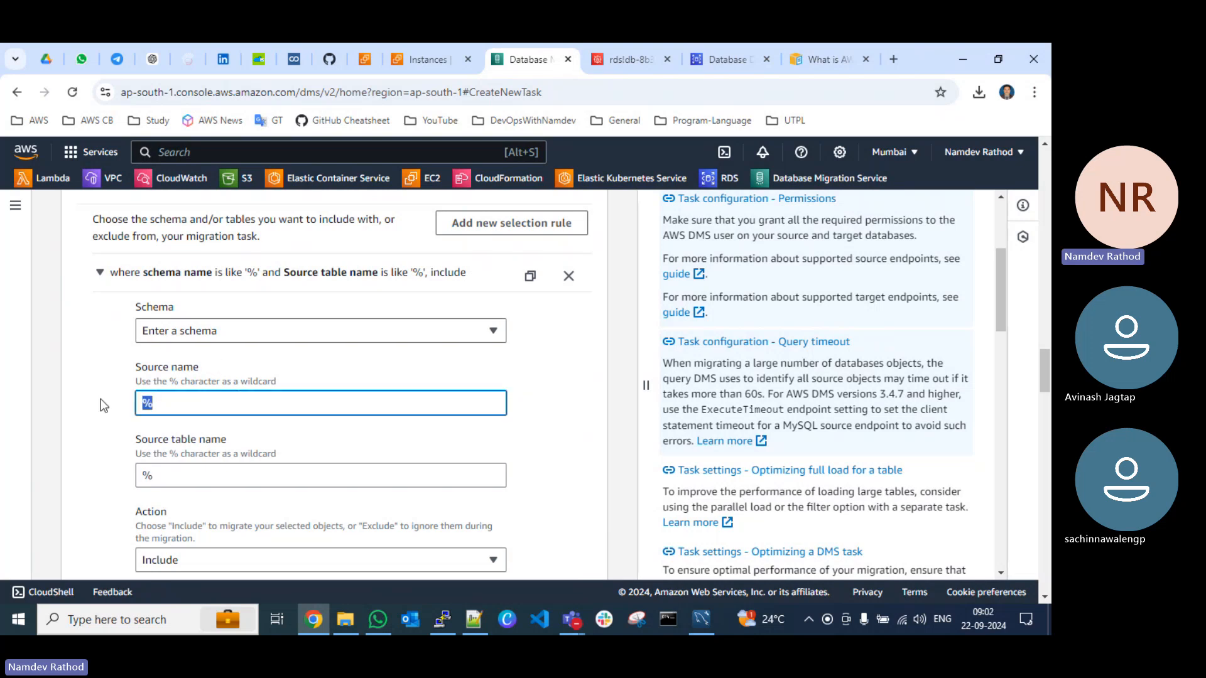
pyautogui.click(442, 619)
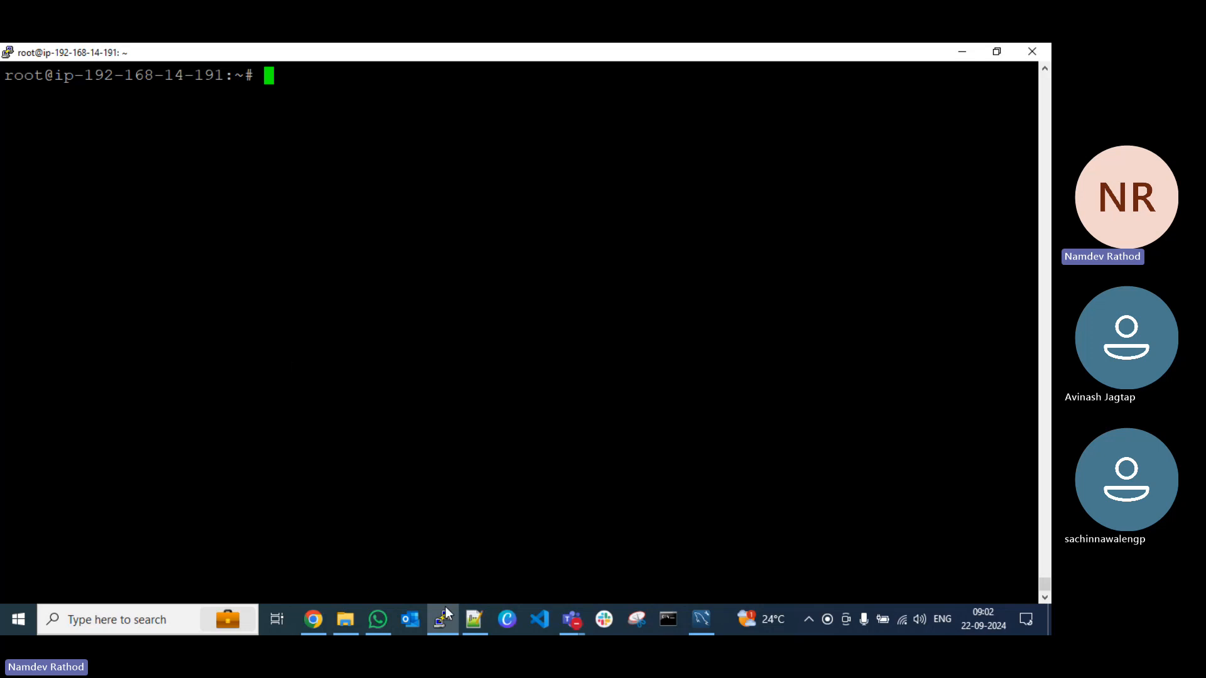
pyautogui.click(475, 621)
pyautogui.scroll(1, 156, 355)
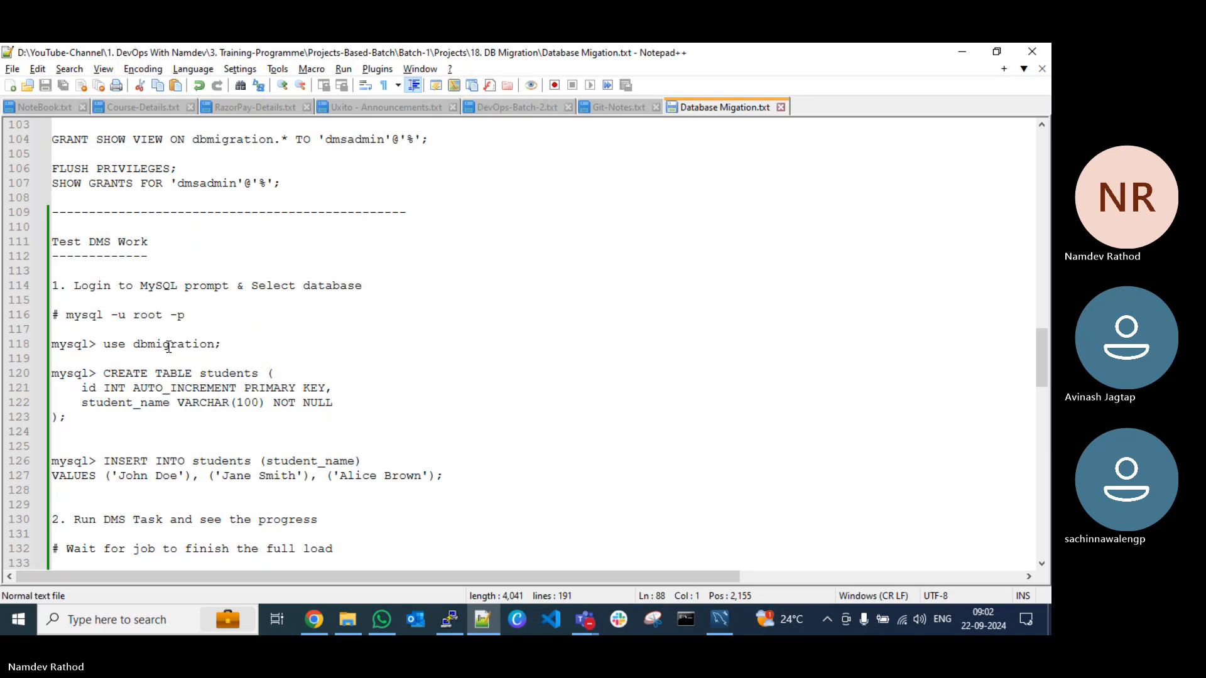
pyautogui.doubleClick(169, 345)
pyautogui.hotkey('ctrl', 'c')
pyautogui.hotkey('alt', 'Tab')
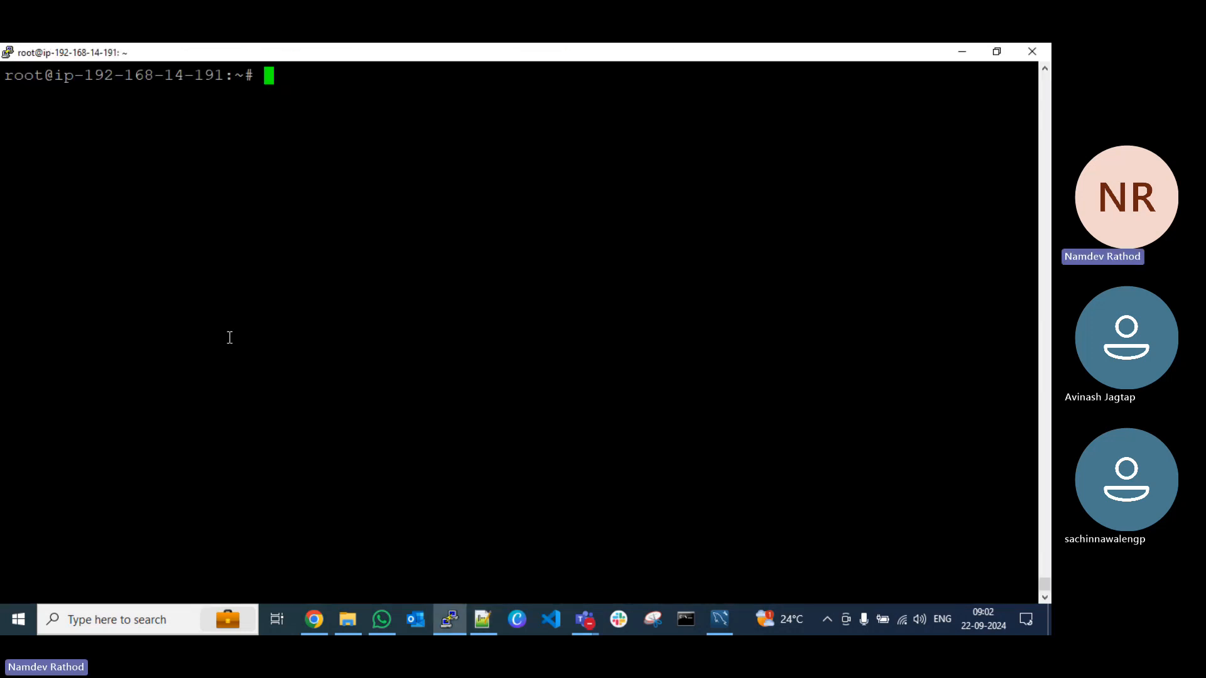
pyautogui.click(316, 617)
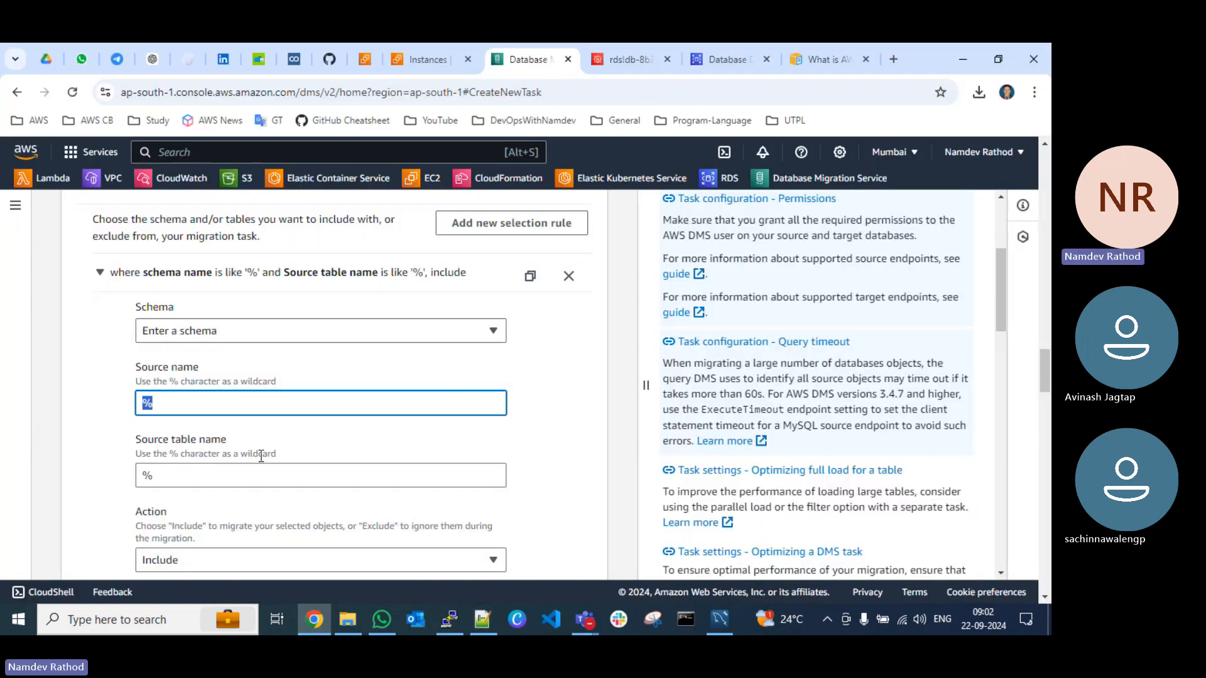
pyautogui.hotkey('ctrl', 'v')
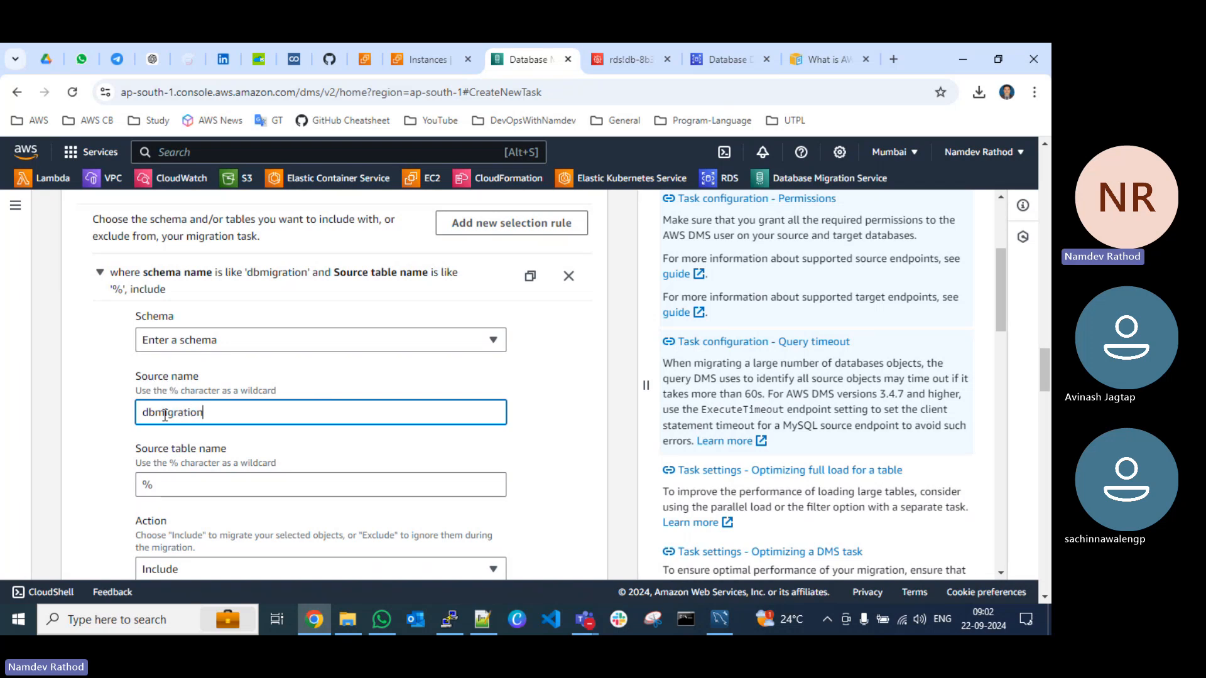
# Step: Examine the selection rule's source table name, action, source filters and summary, along with the transformation rules section
pyautogui.scroll(-2, 164, 357)
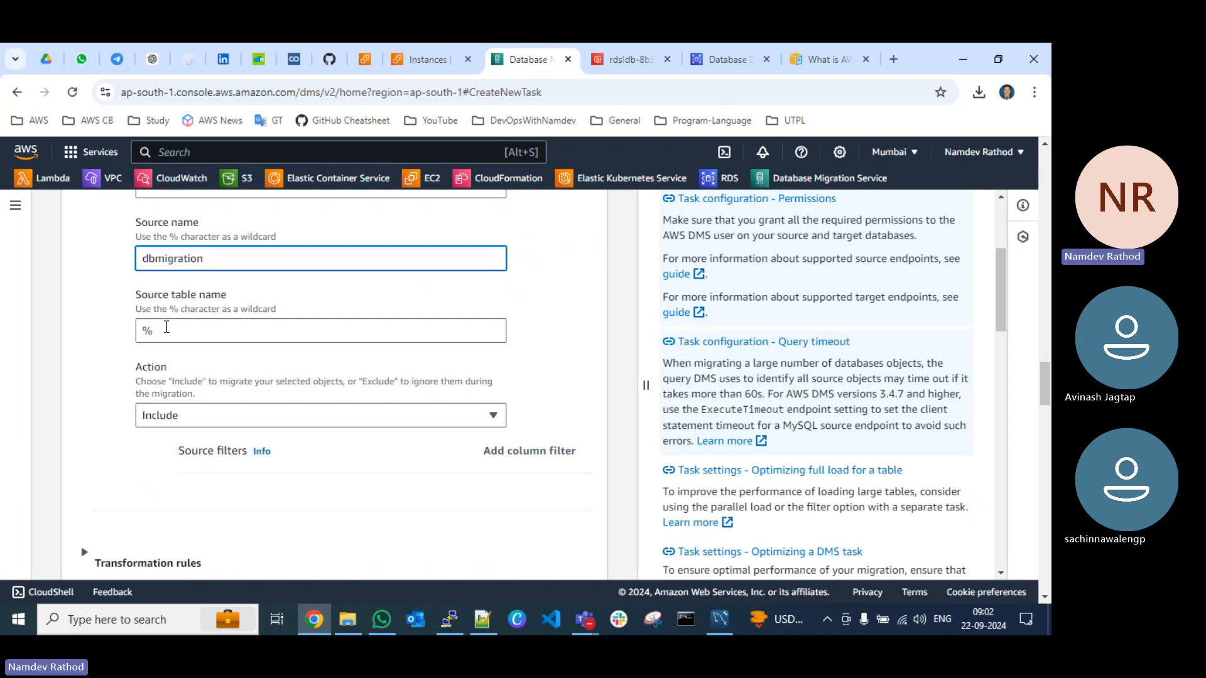
pyautogui.scroll(-3, 250, 358)
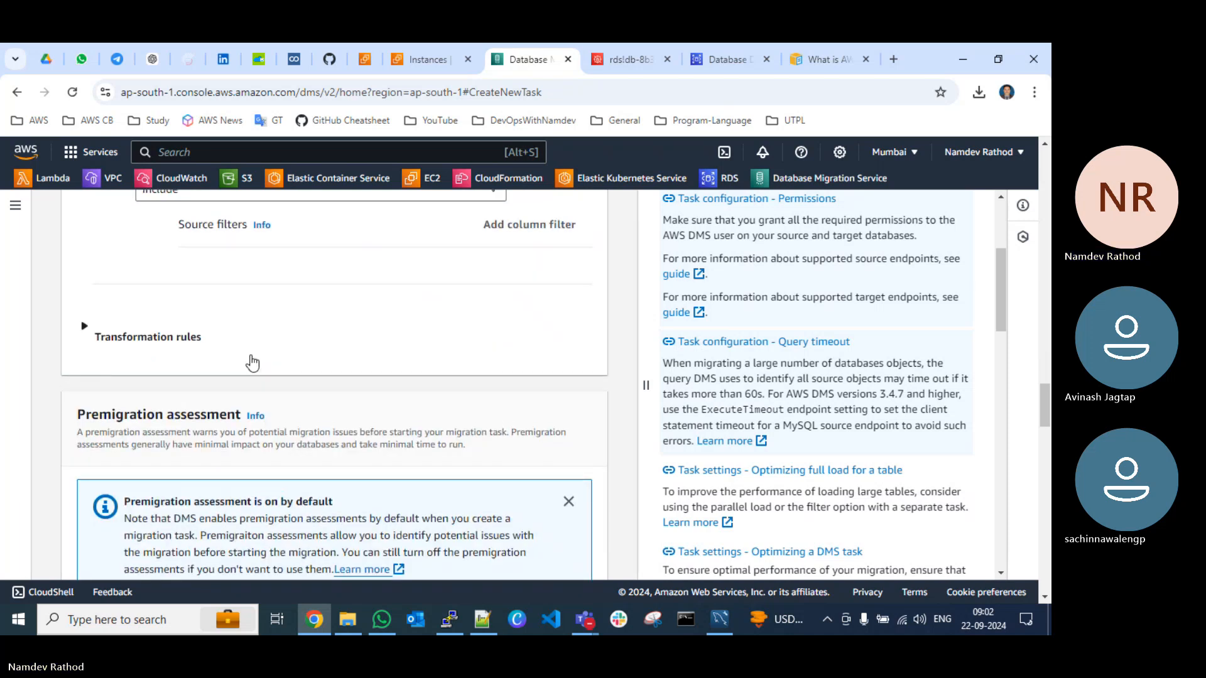
pyautogui.scroll(2, 119, 344)
pyautogui.click(111, 316)
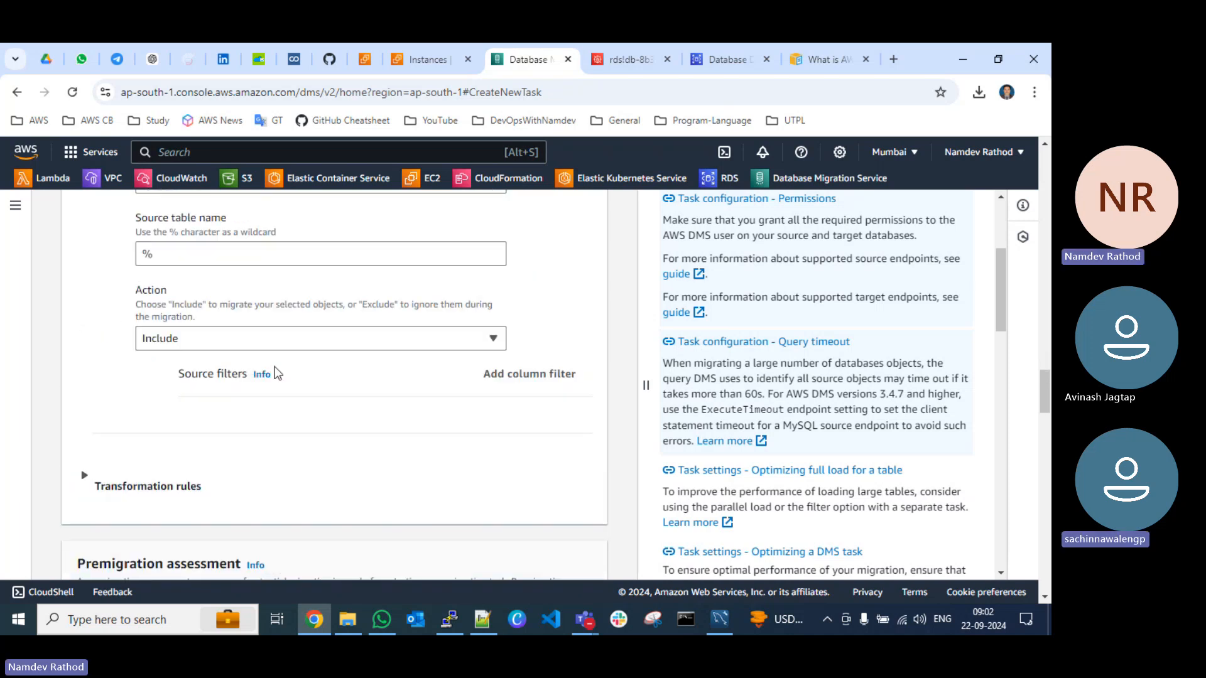
pyautogui.scroll(3, 281, 410)
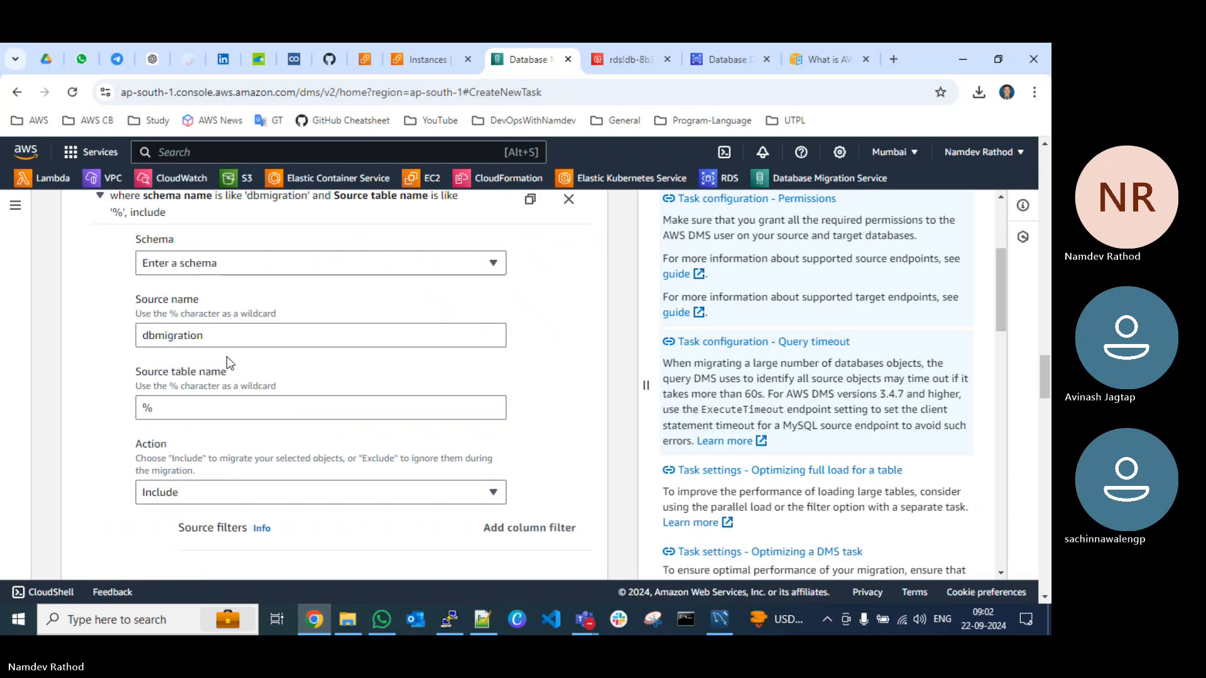
pyautogui.scroll(1, 300, 454)
pyautogui.scroll(4, 301, 453)
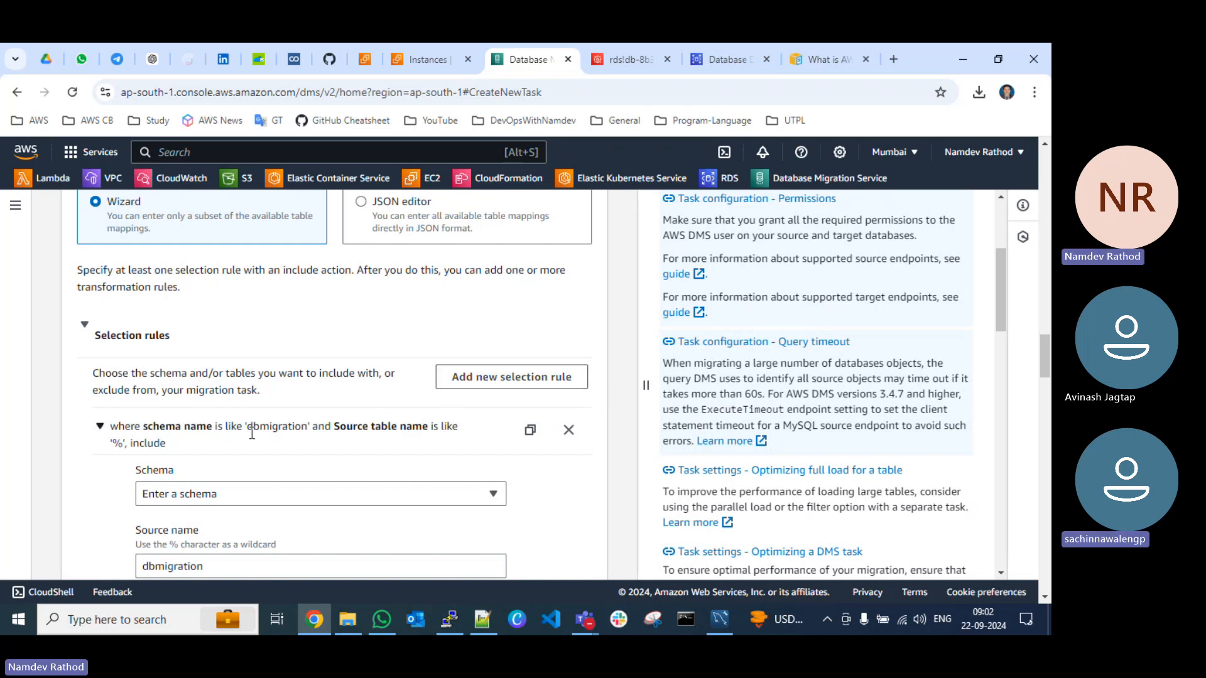
pyautogui.scroll(-2, 251, 433)
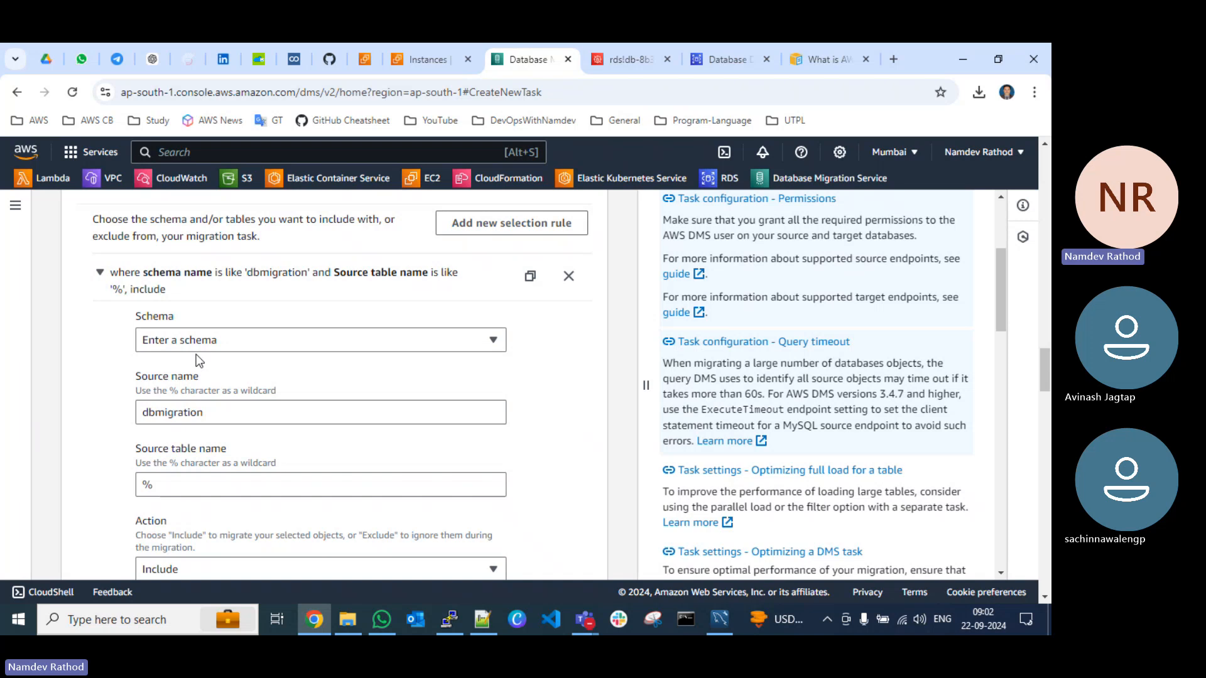
# Step: Choose Enter a schema again for the selection rule and set its source name to dbmigration
pyautogui.click(212, 342)
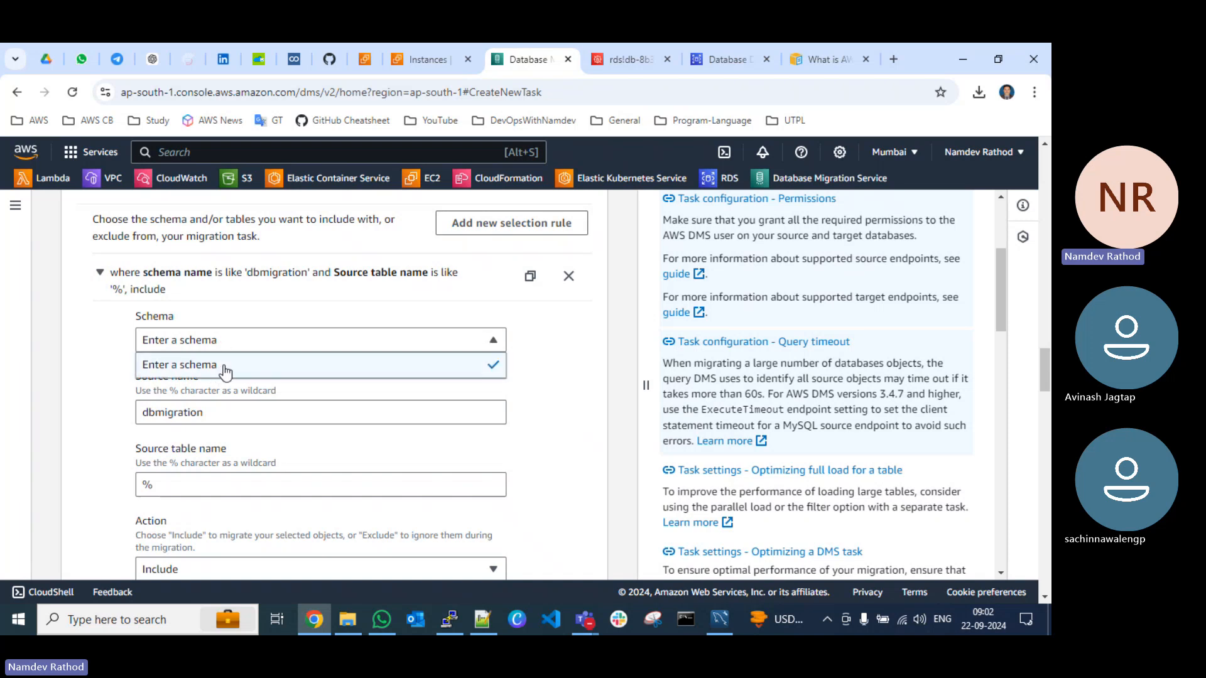
pyautogui.click(226, 369)
pyautogui.click(197, 332)
pyautogui.click(198, 358)
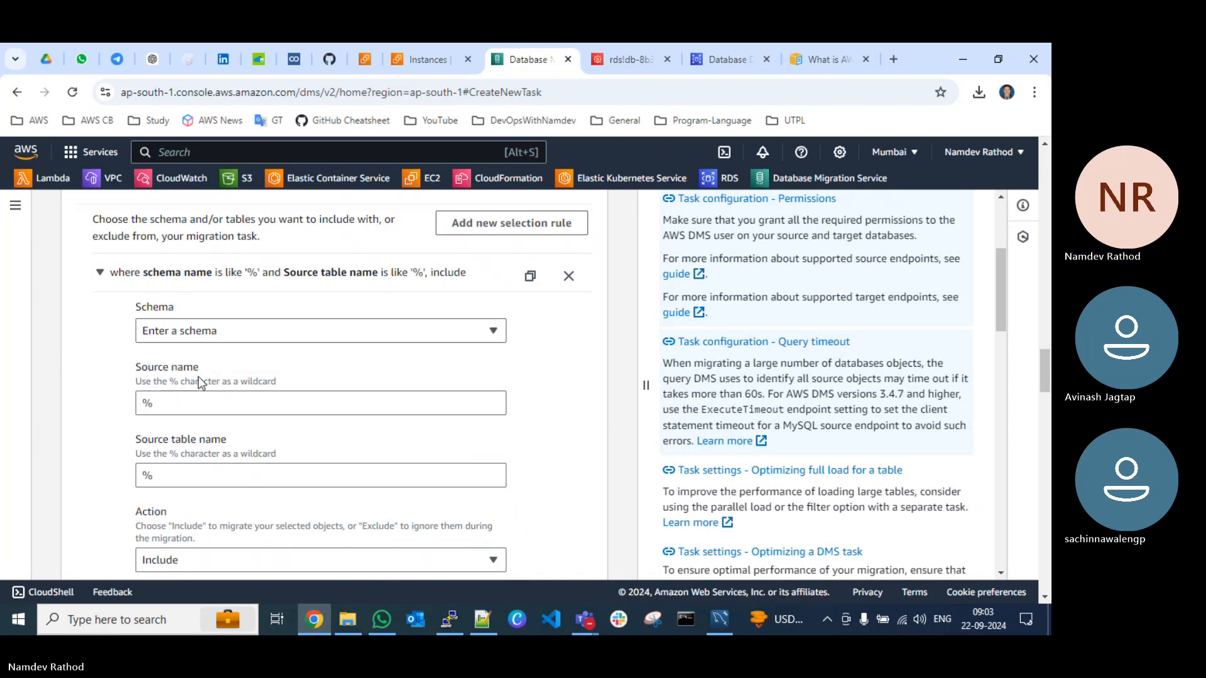
pyautogui.scroll(1, 198, 390)
pyautogui.scroll(-2, 198, 389)
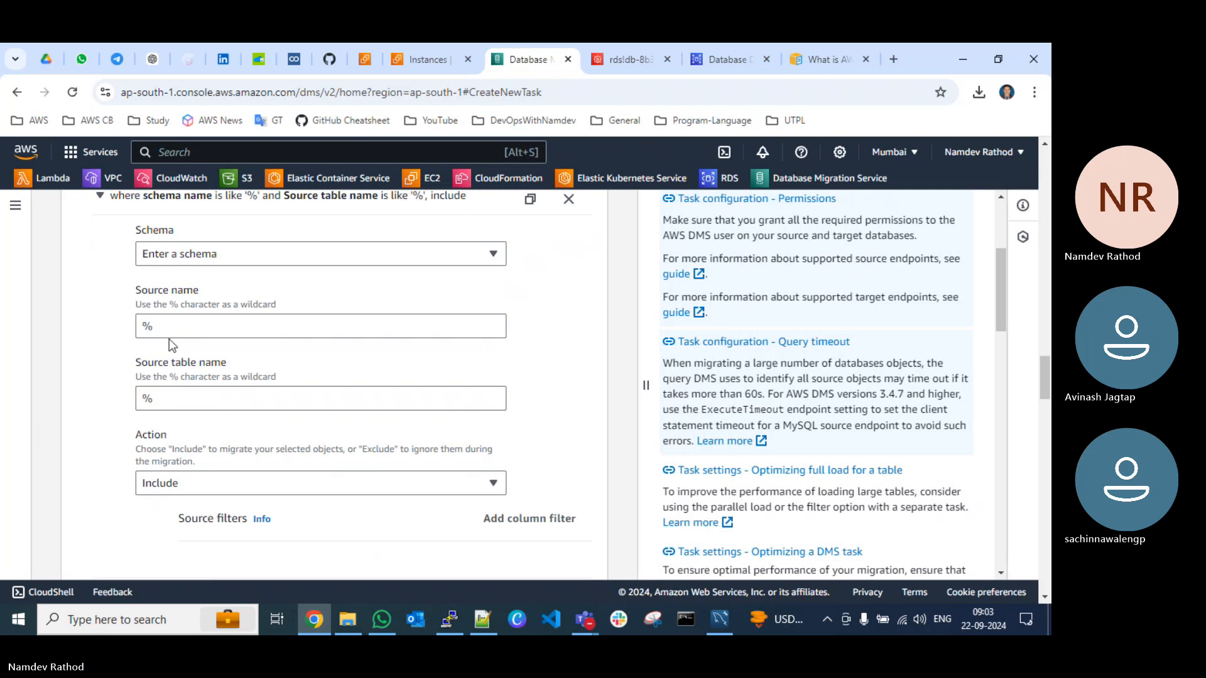
pyautogui.moveTo(190, 324); pyautogui.dragTo(117, 335)
pyautogui.write('dbmigration')
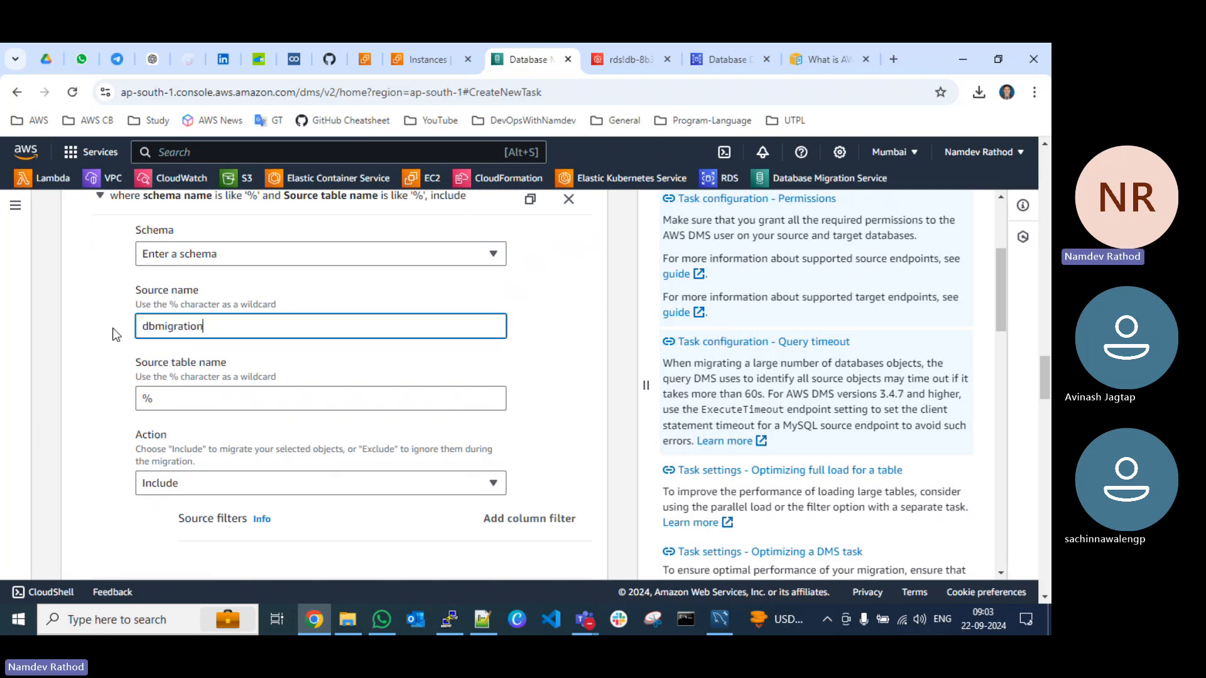
pyautogui.click(120, 384)
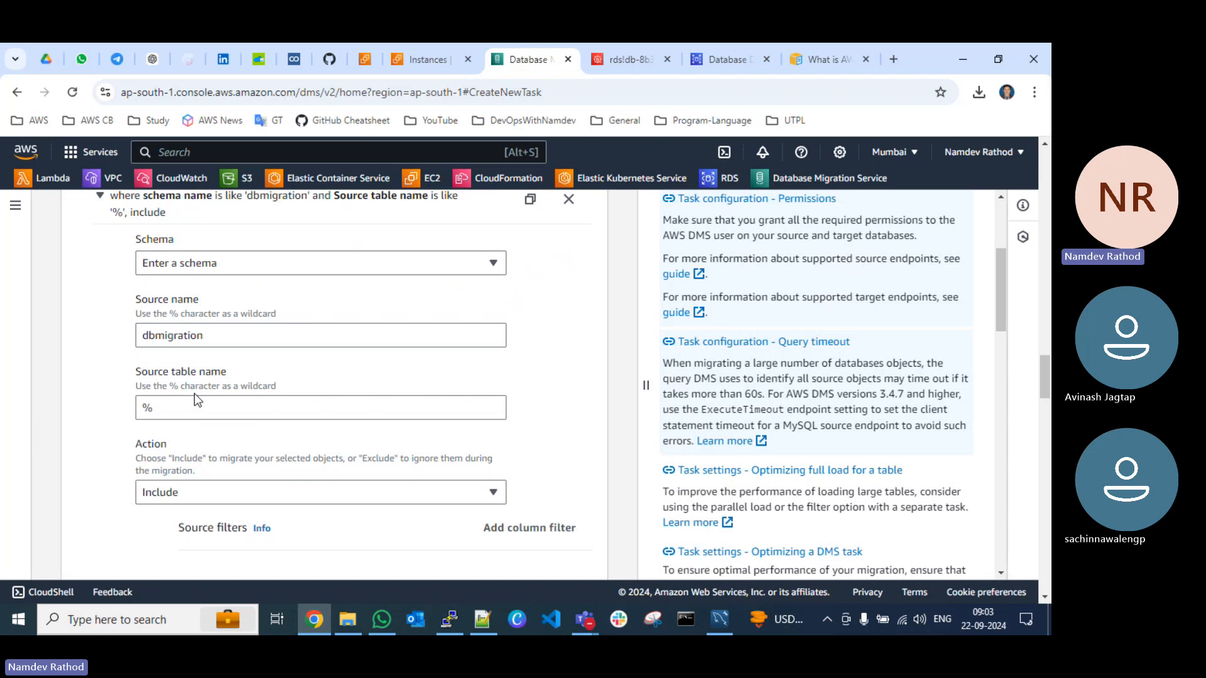
# Step: Try the Exclude action on the selection rule and set the action back to Include
pyautogui.scroll(-2, 197, 402)
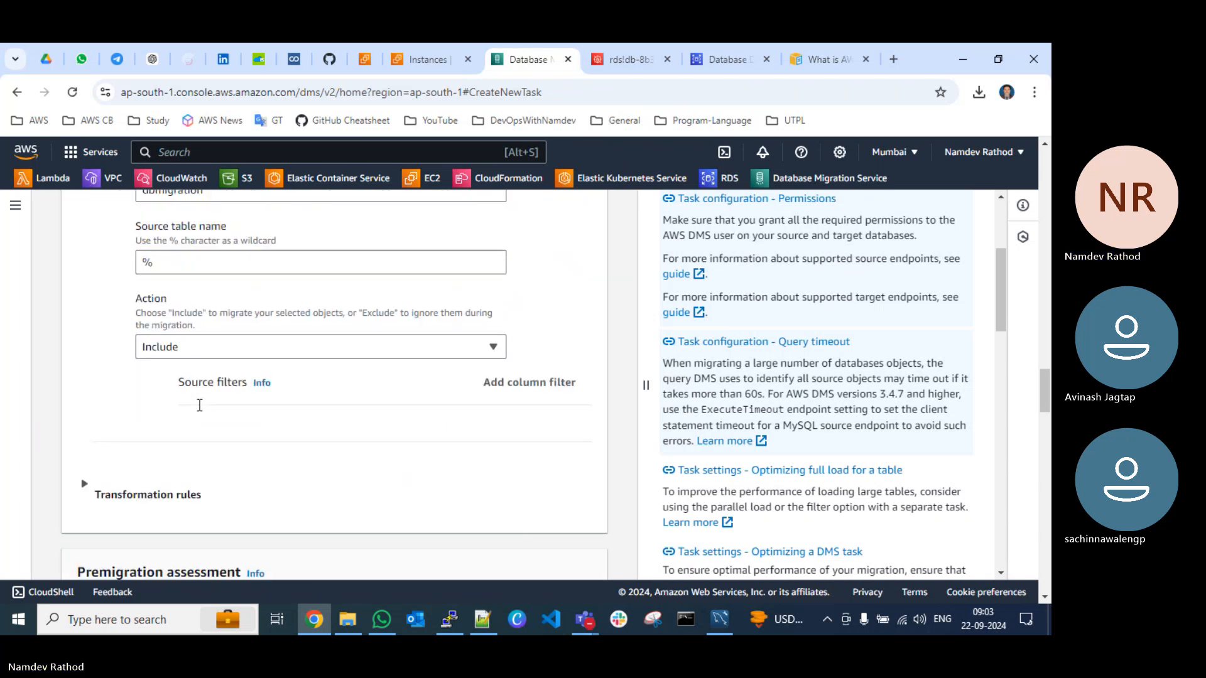
pyautogui.click(195, 346)
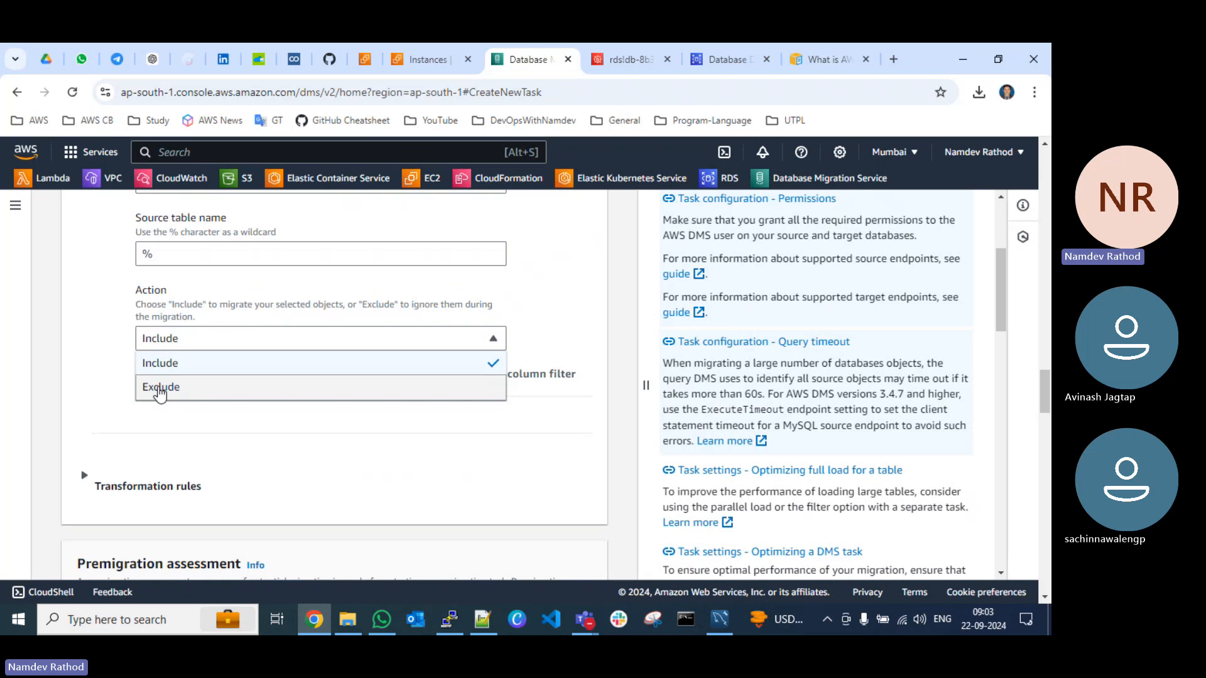
pyautogui.click(157, 388)
pyautogui.click(178, 344)
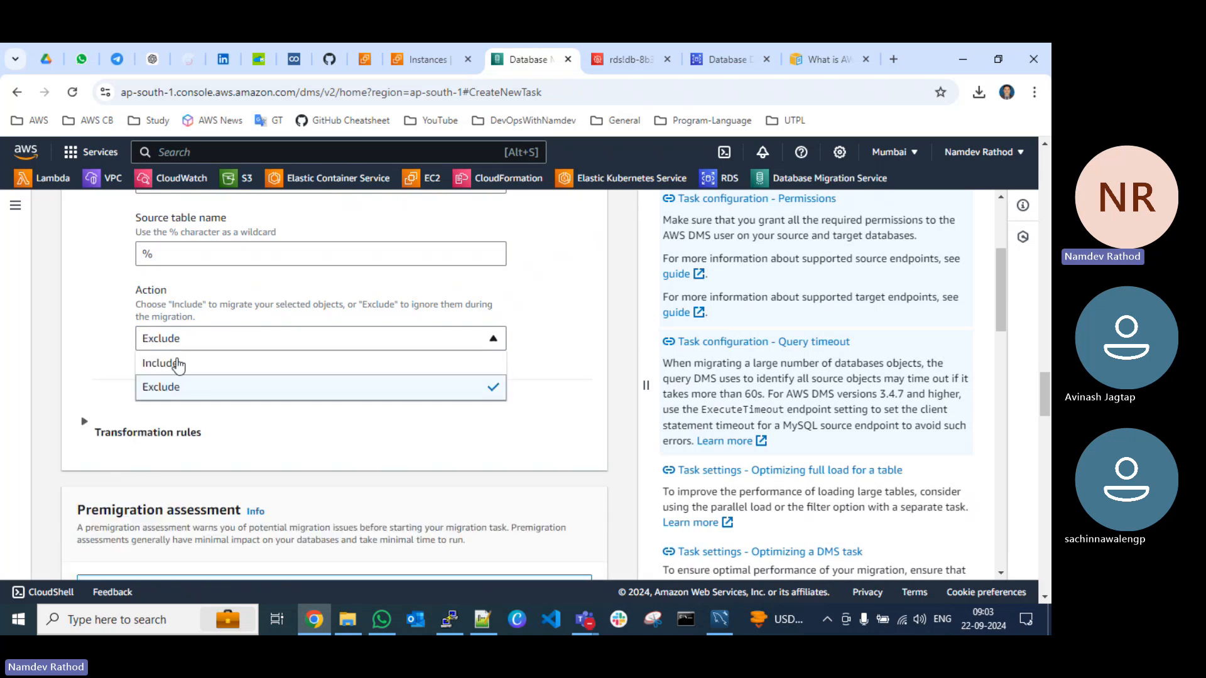
pyautogui.click(180, 372)
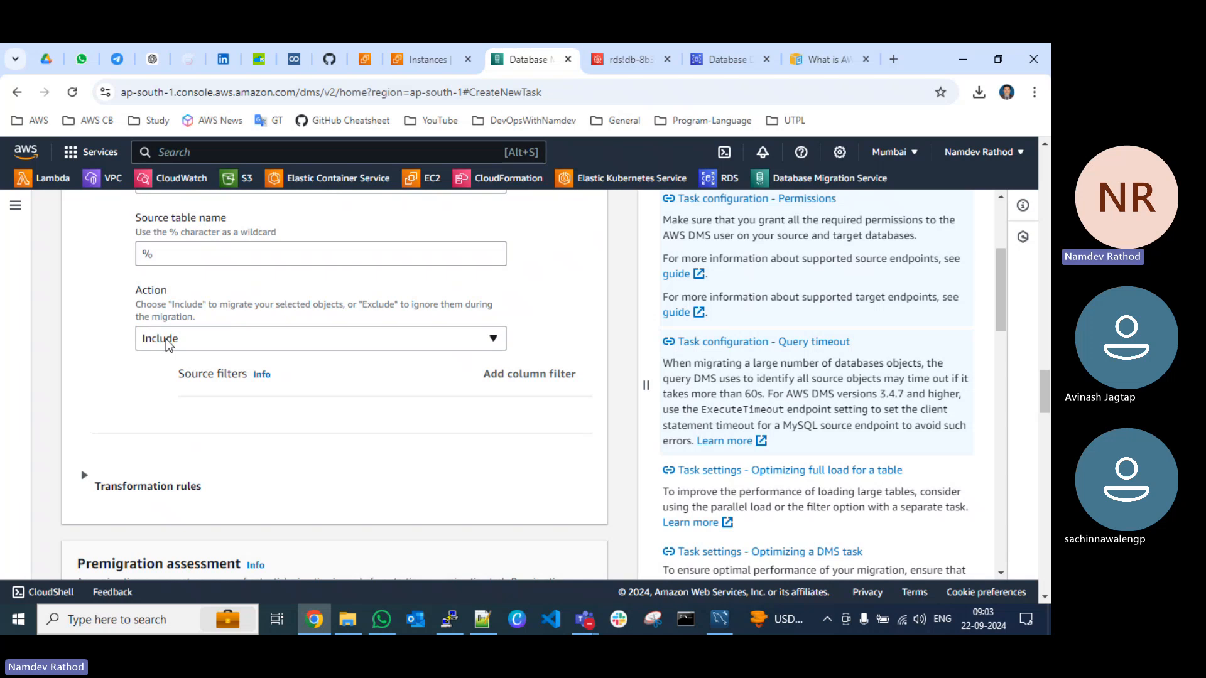
# Step: Collapse the dbmigration selection rule, check its summary and go to the premigration assessment settings
pyautogui.scroll(2, 117, 324)
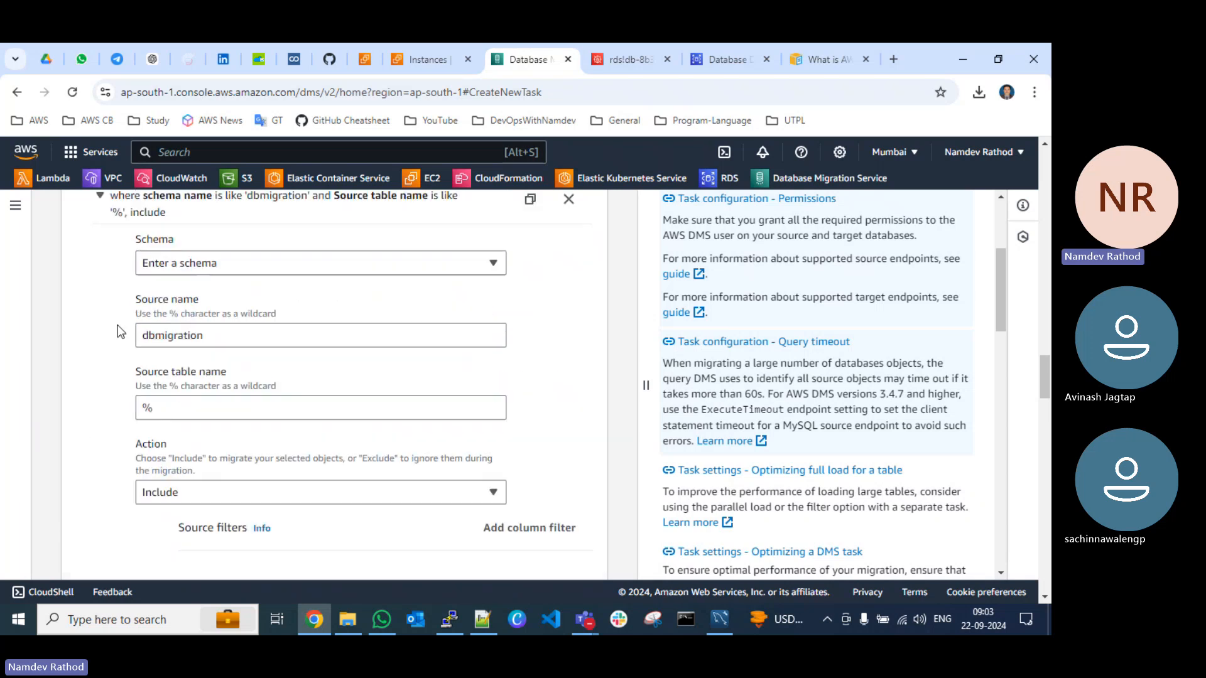
pyautogui.click(100, 196)
pyautogui.scroll(2, 182, 314)
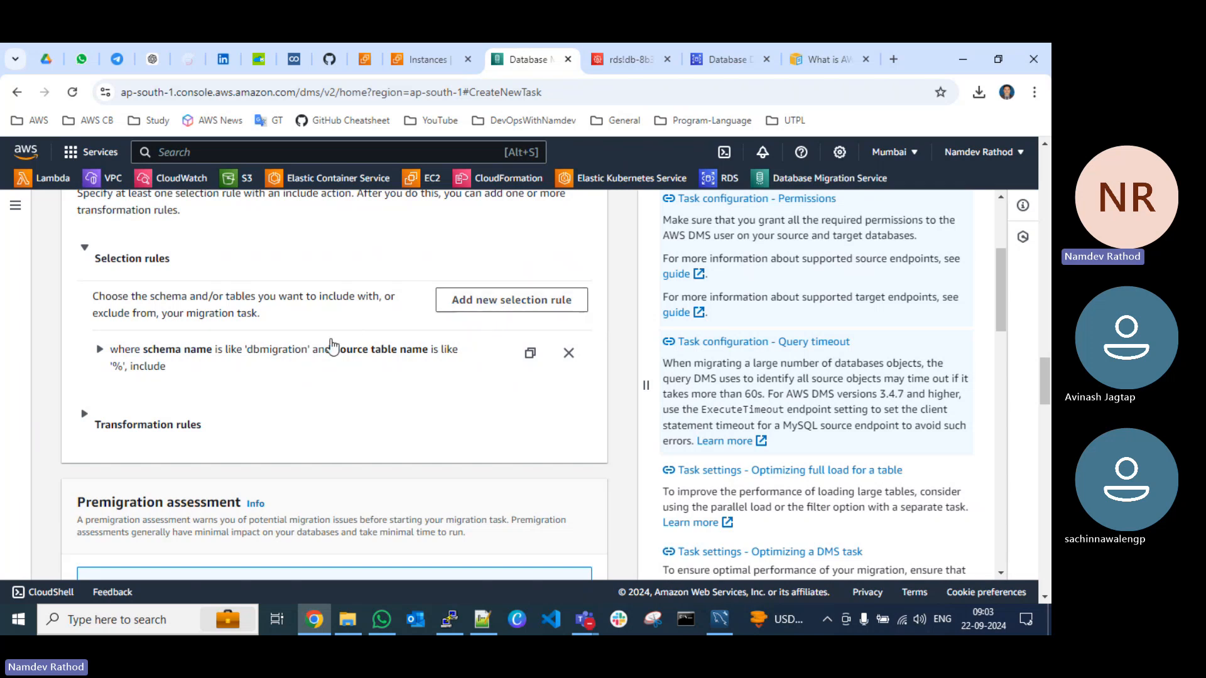
pyautogui.scroll(-5, 310, 348)
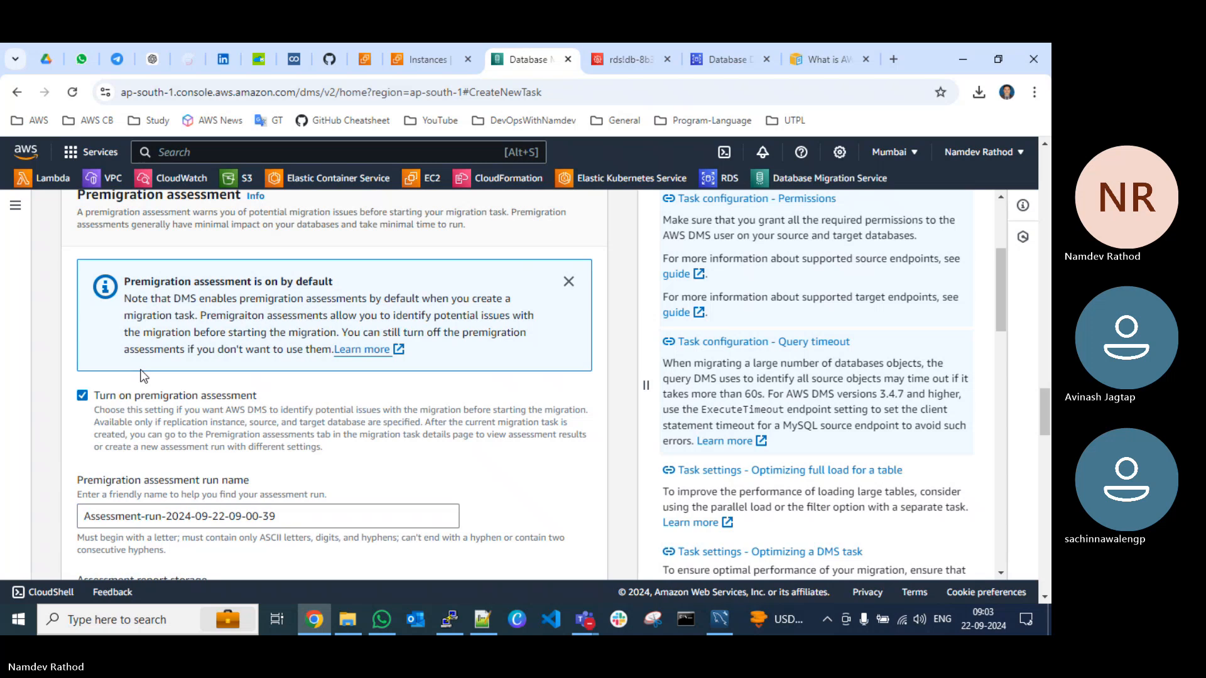
# Step: Turn off the premigration assessment, create the migration task with automatic start on create, and refresh the task list
pyautogui.click(82, 395)
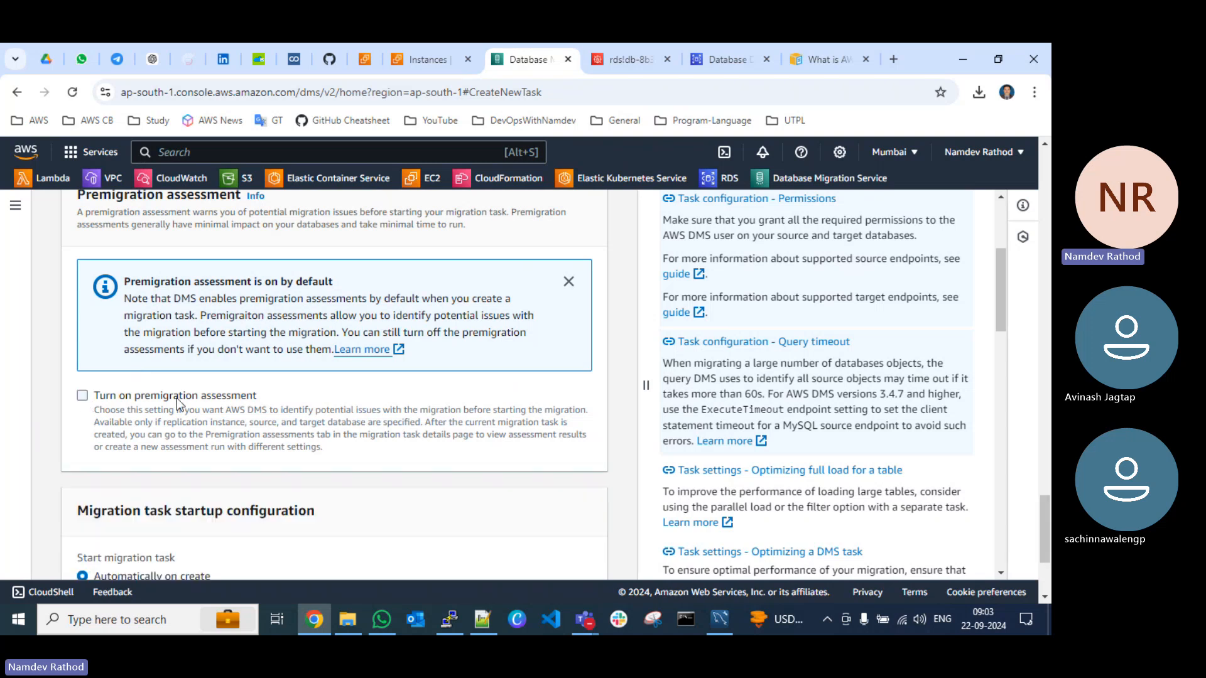
pyautogui.click(568, 282)
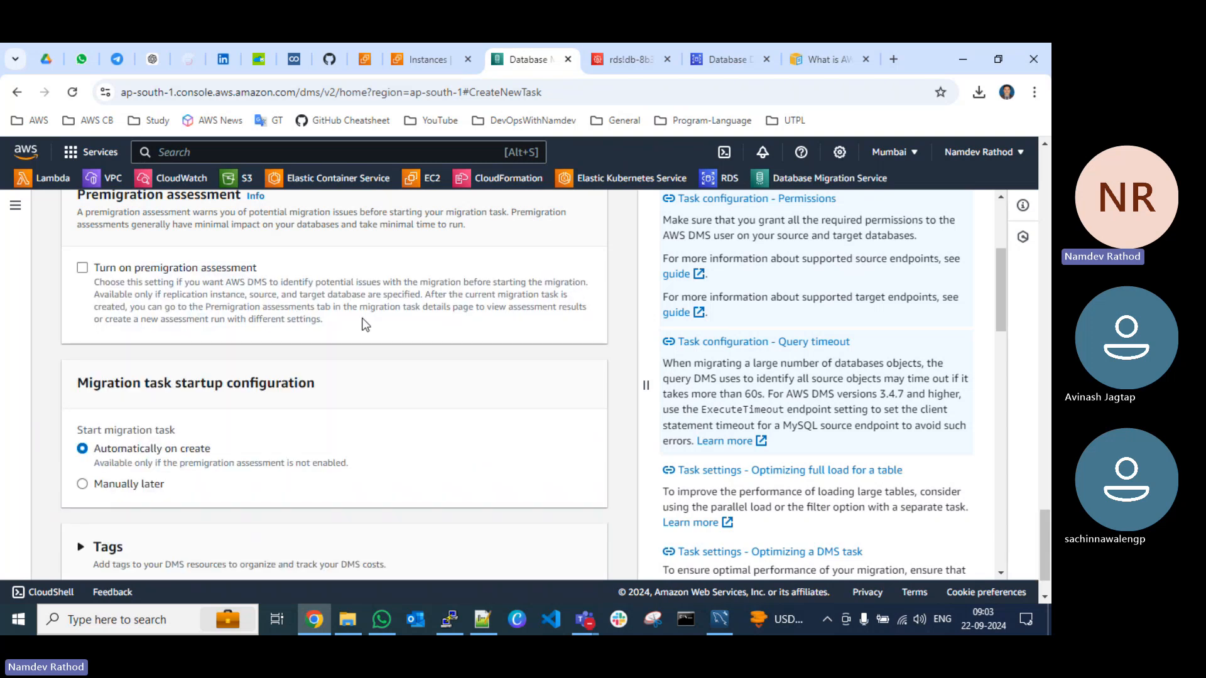
pyautogui.scroll(-1, 285, 352)
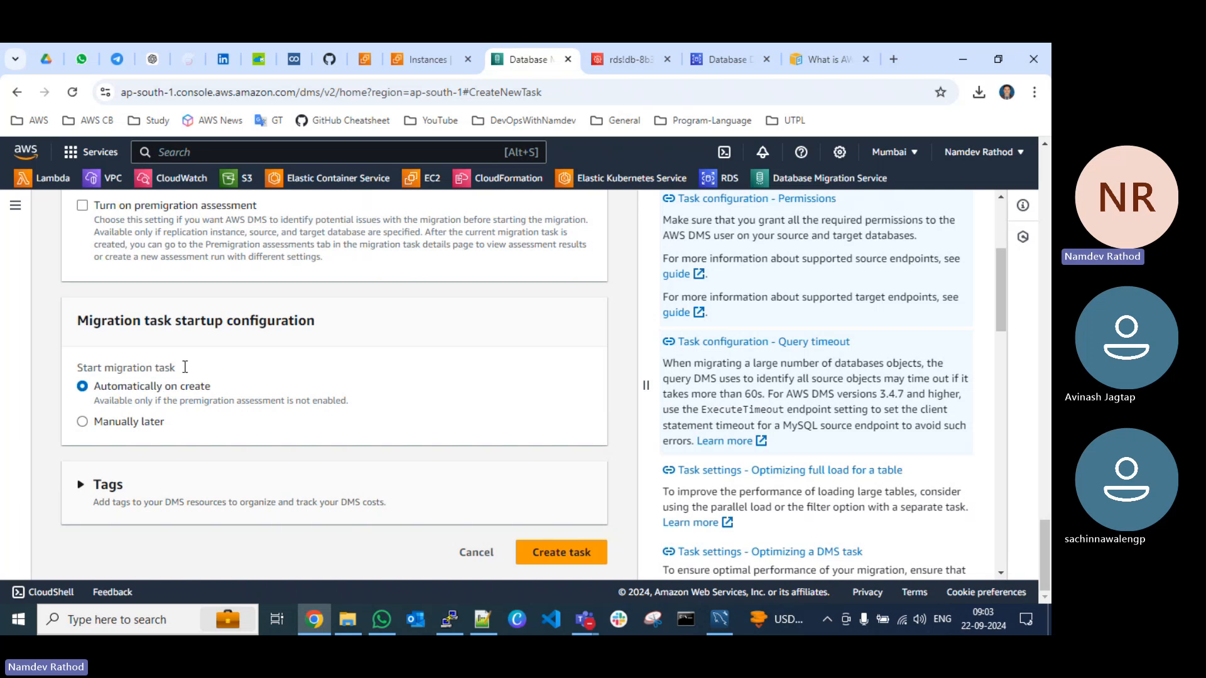
pyautogui.click(569, 553)
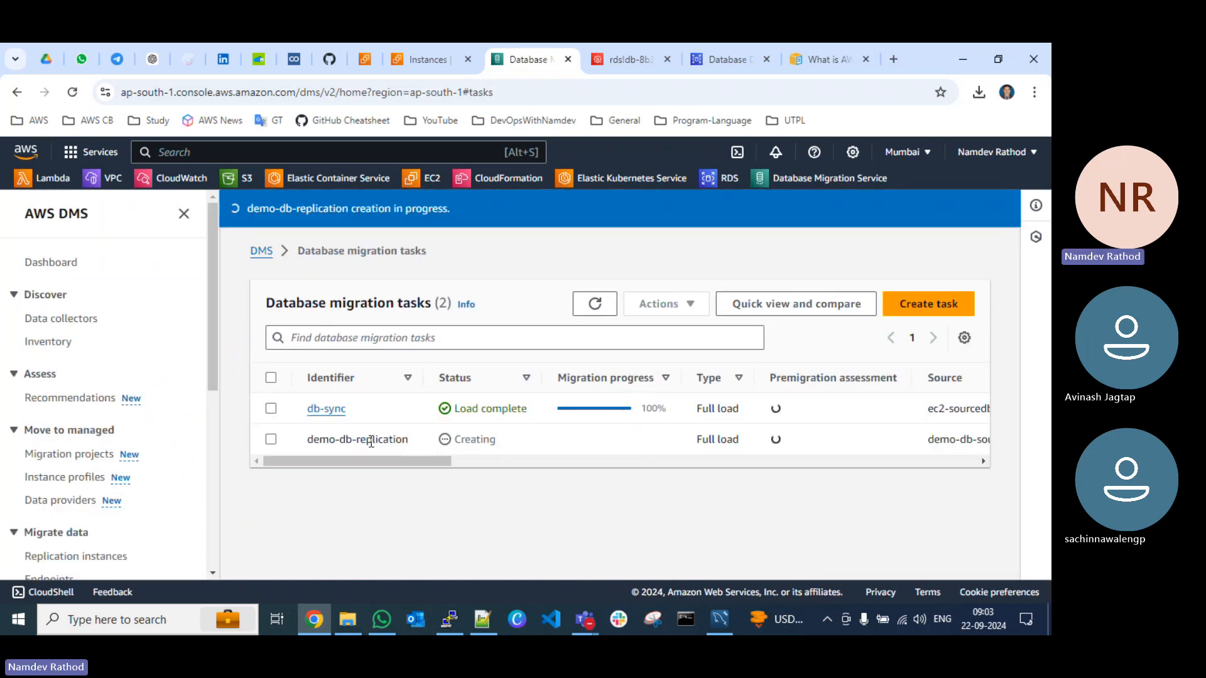
pyautogui.click(593, 307)
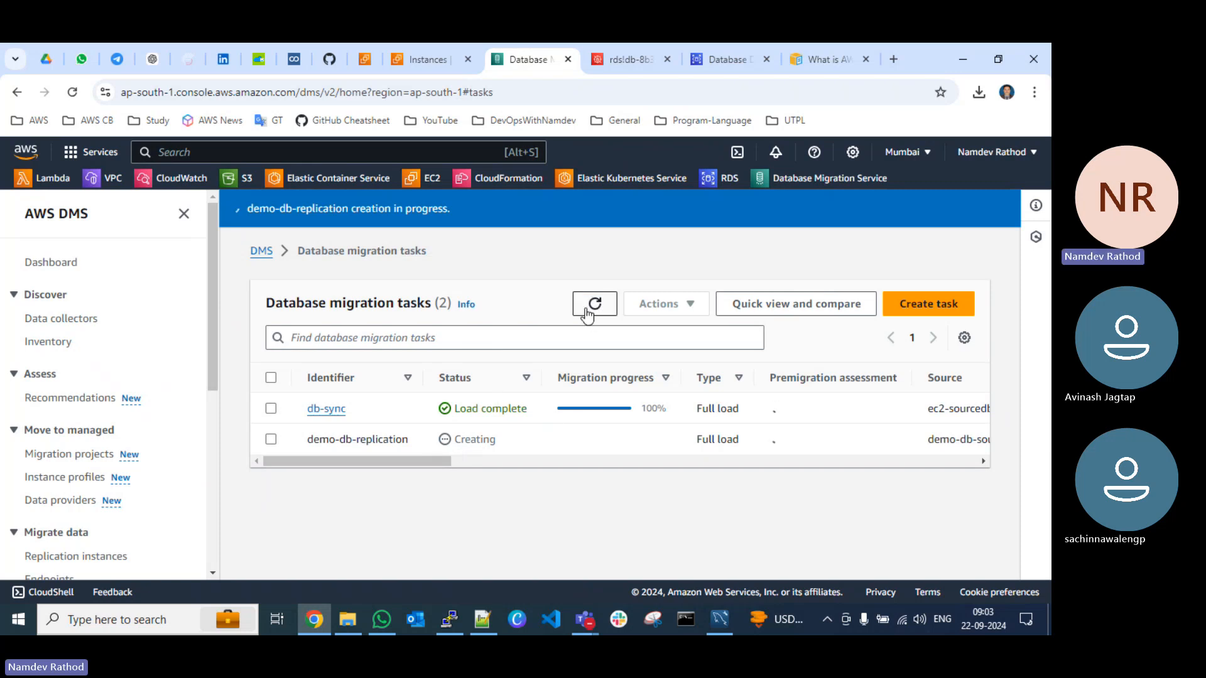
# Step: Open the existing db-sync migration task and examine its summary, overview details and table statistics
pyautogui.click(324, 414)
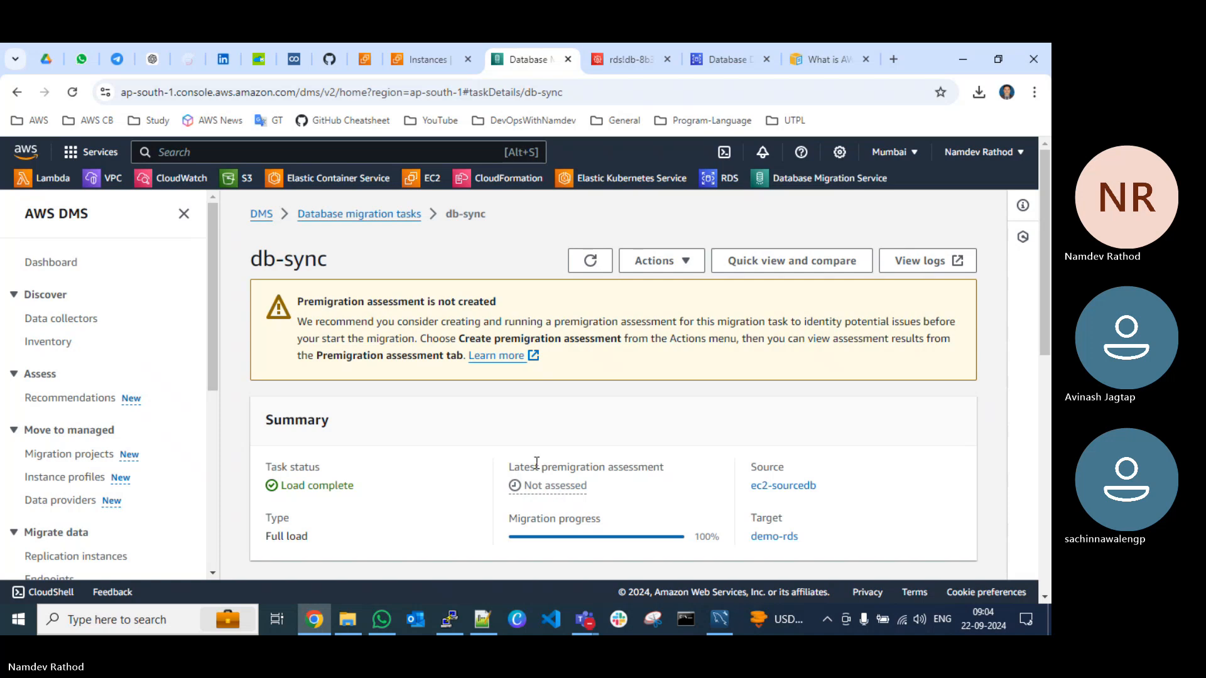
pyautogui.scroll(-3, 537, 465)
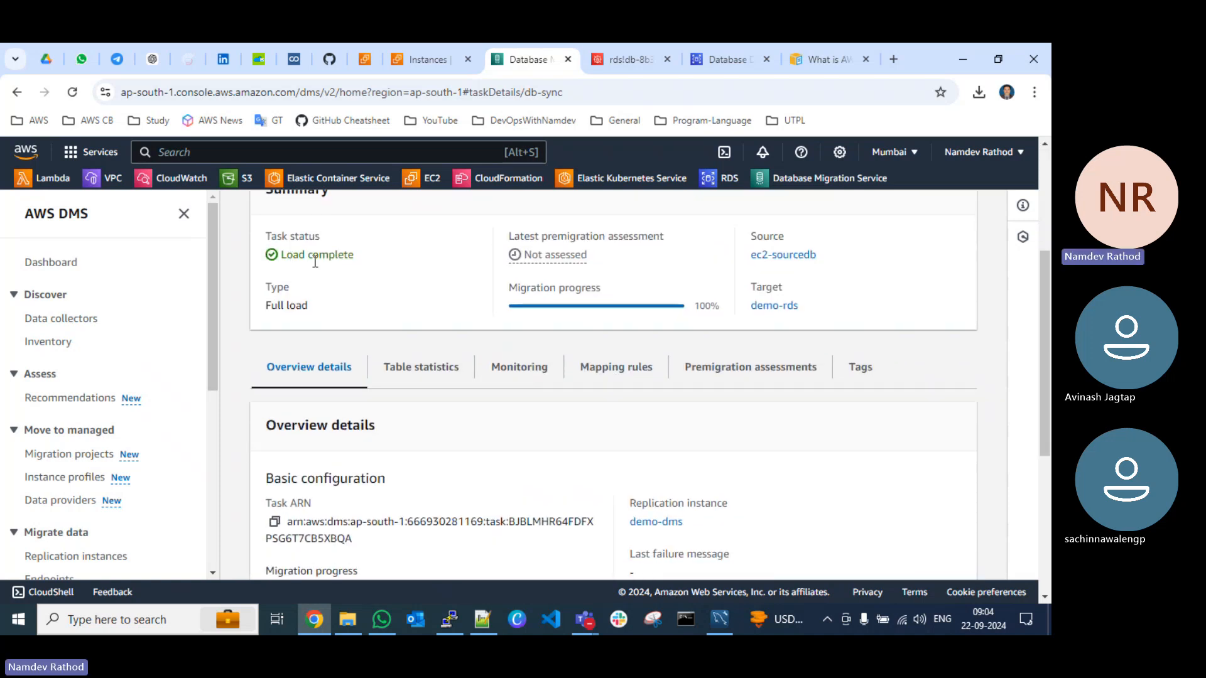
pyautogui.scroll(-2, 729, 356)
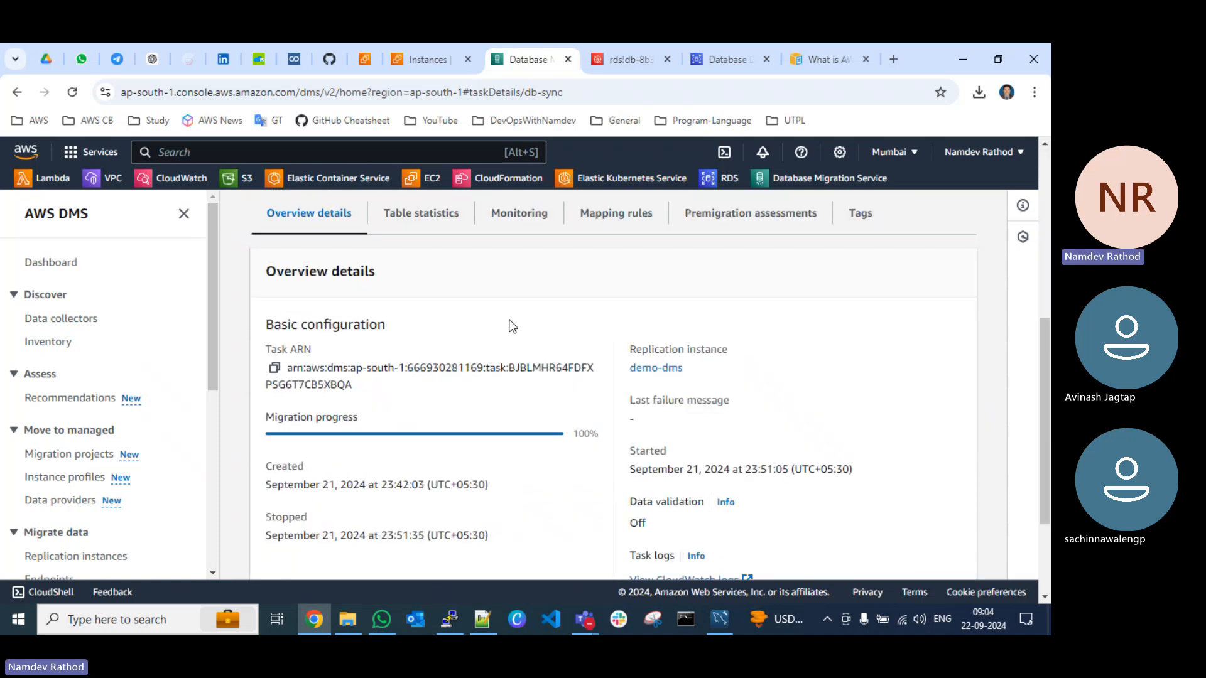
pyautogui.click(430, 226)
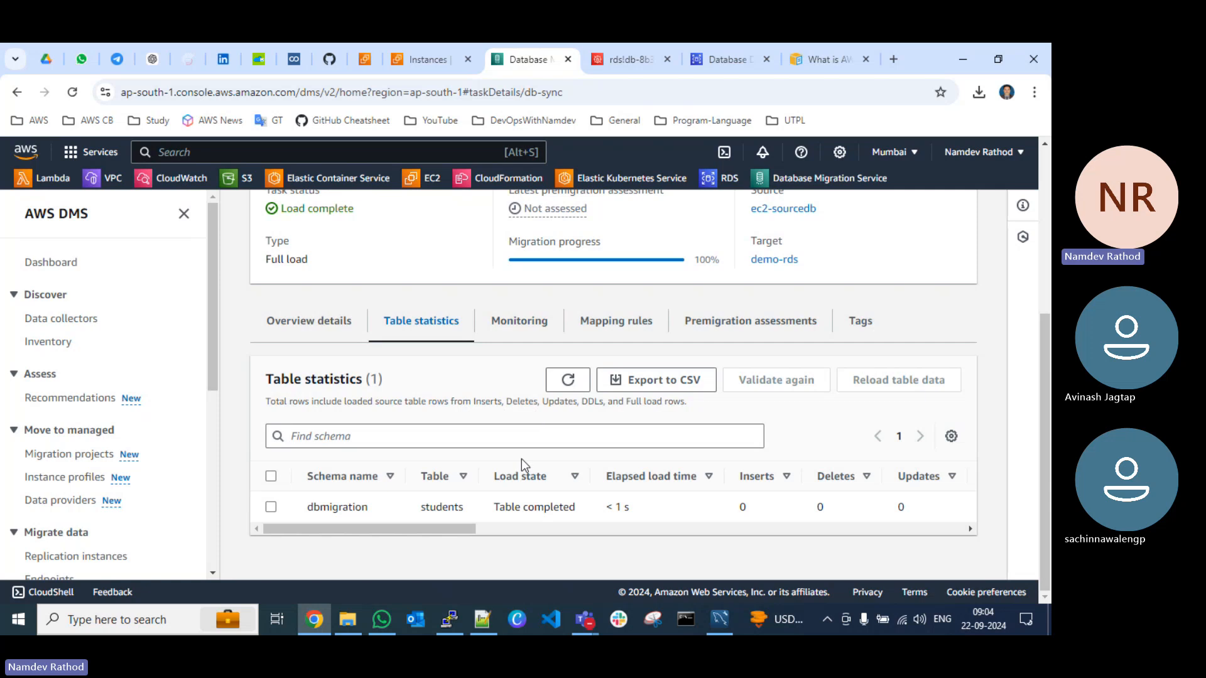
pyautogui.moveTo(460, 530); pyautogui.dragTo(435, 529)
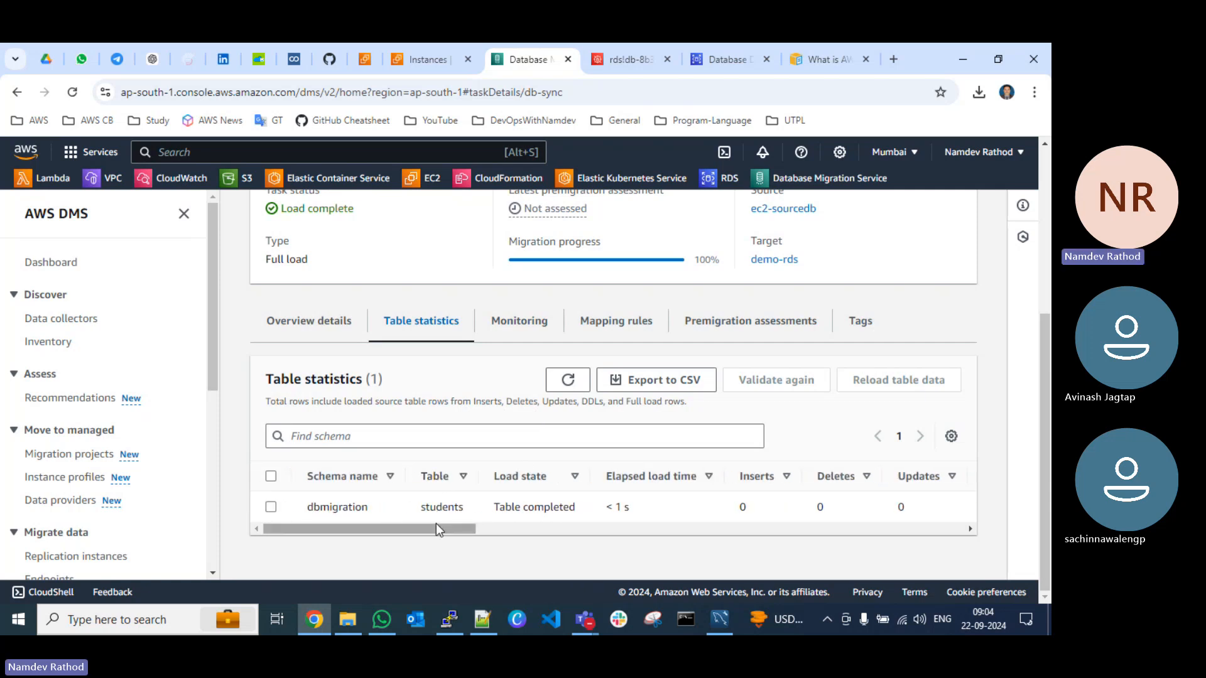
pyautogui.moveTo(436, 522); pyautogui.dragTo(381, 530)
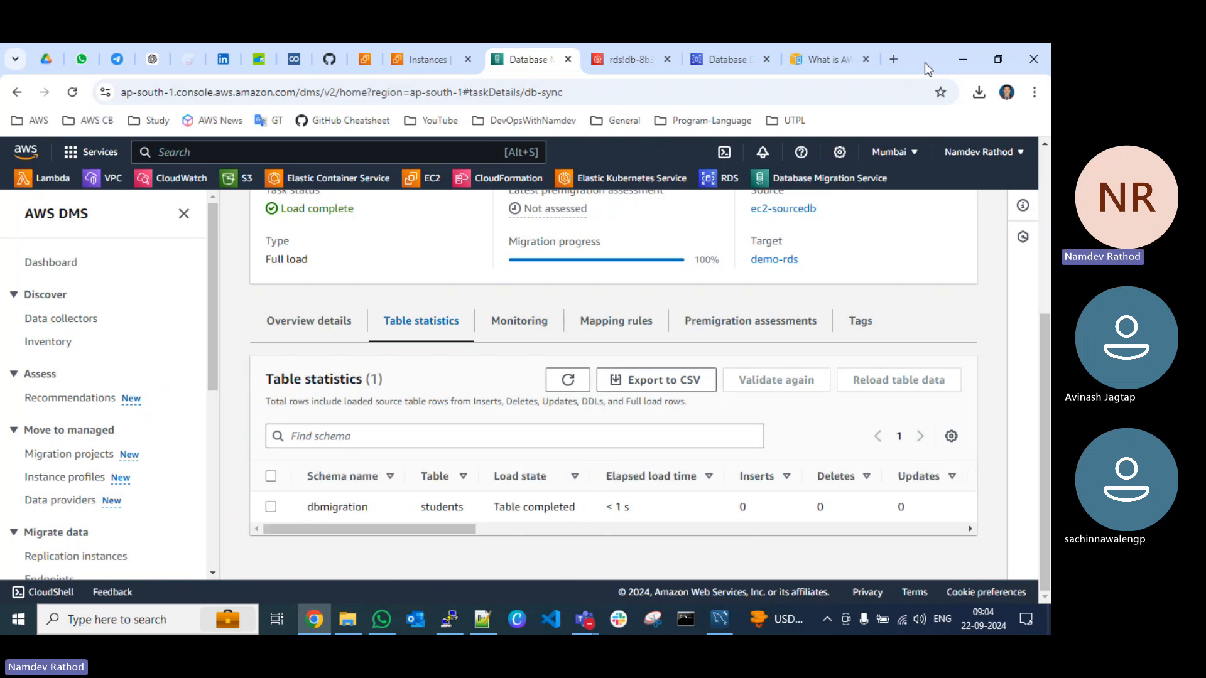
# Step: Clear the open windows away, switch to MySQL Workbench and open the demo-rds connection
pyautogui.click(958, 58)
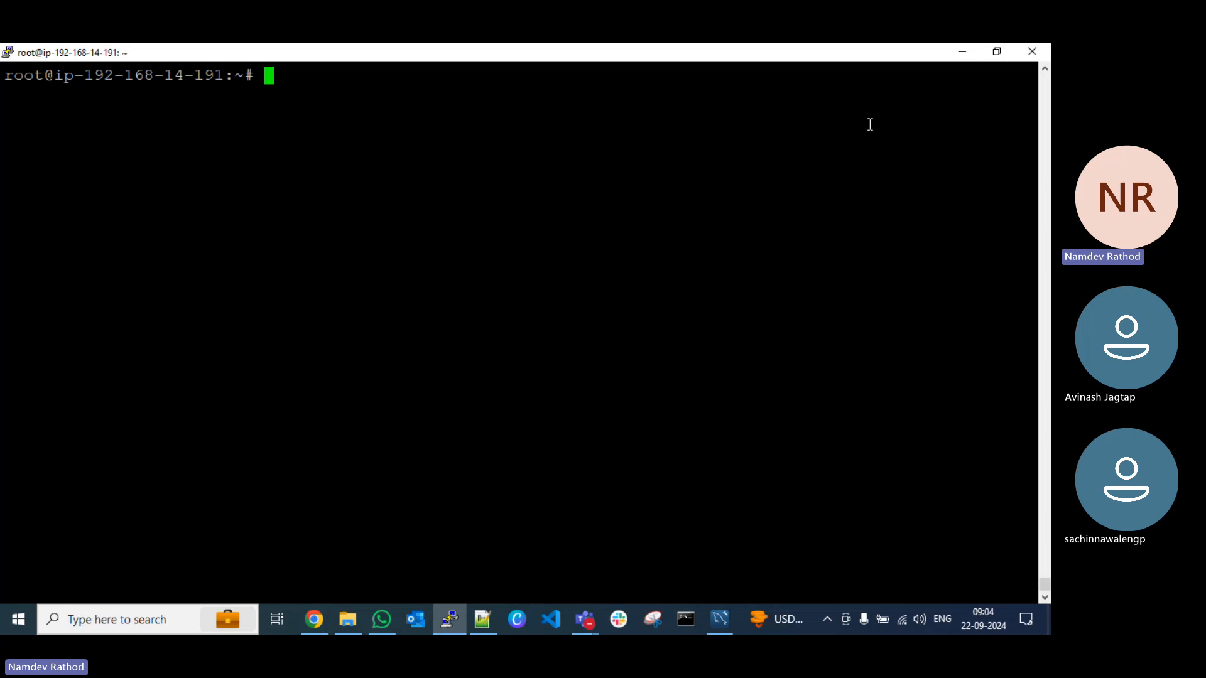
pyautogui.click(963, 51)
pyautogui.press('Down')
pyautogui.press('Down')
pyautogui.press('Down')
pyautogui.press('Down')
pyautogui.press('Down')
pyautogui.press('Down')
pyautogui.press('Down')
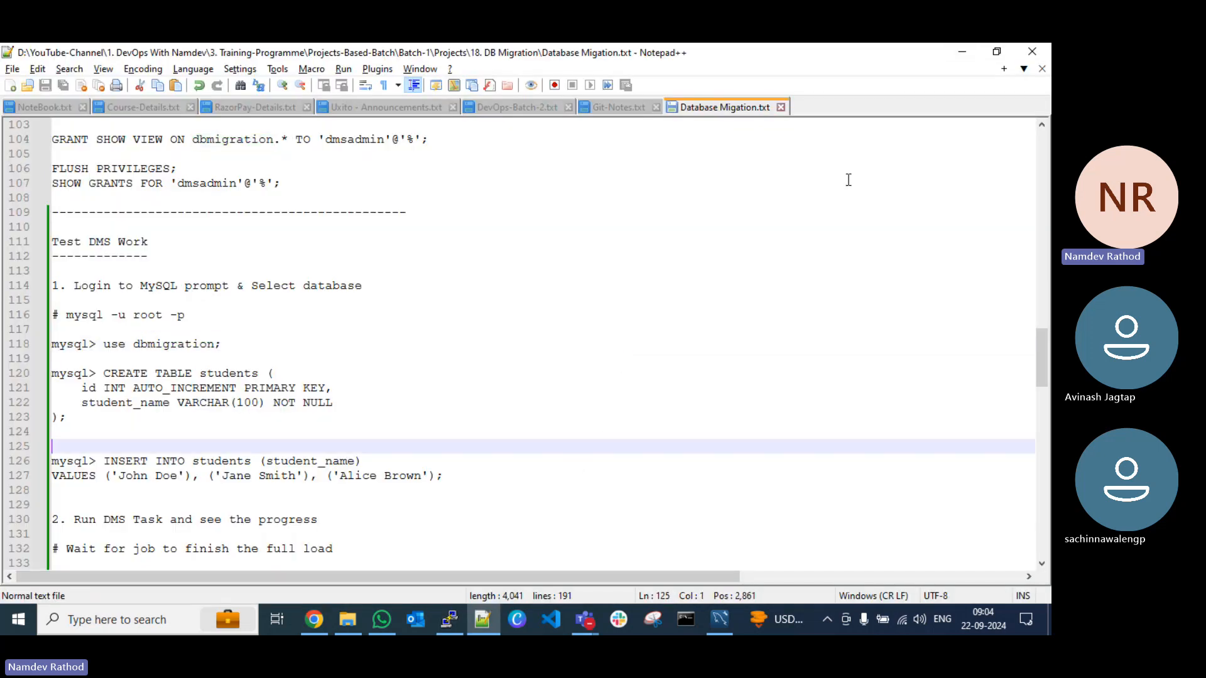
pyautogui.click(957, 54)
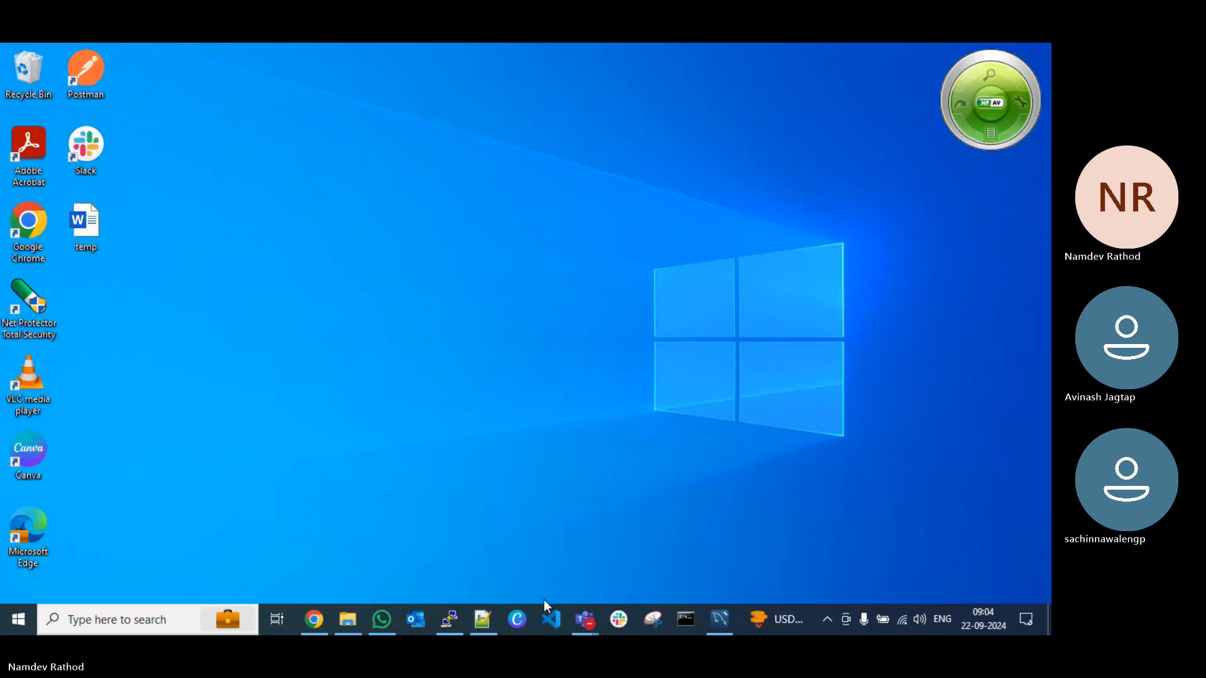
pyautogui.click(720, 622)
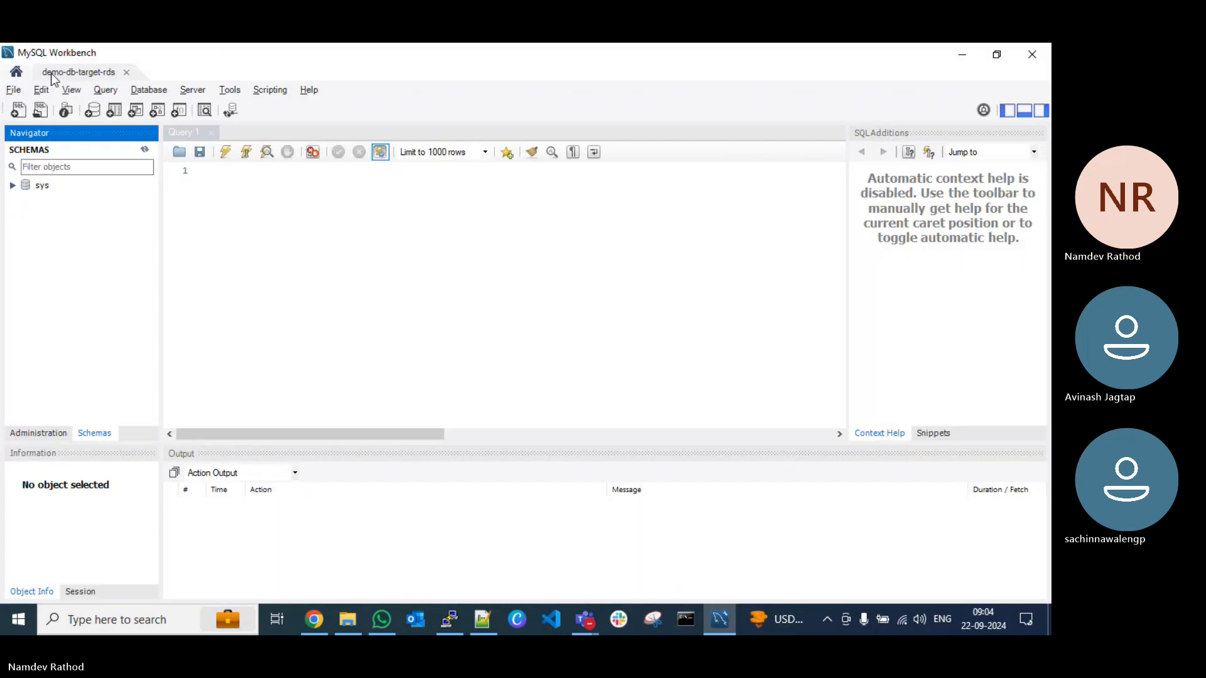
pyautogui.click(17, 71)
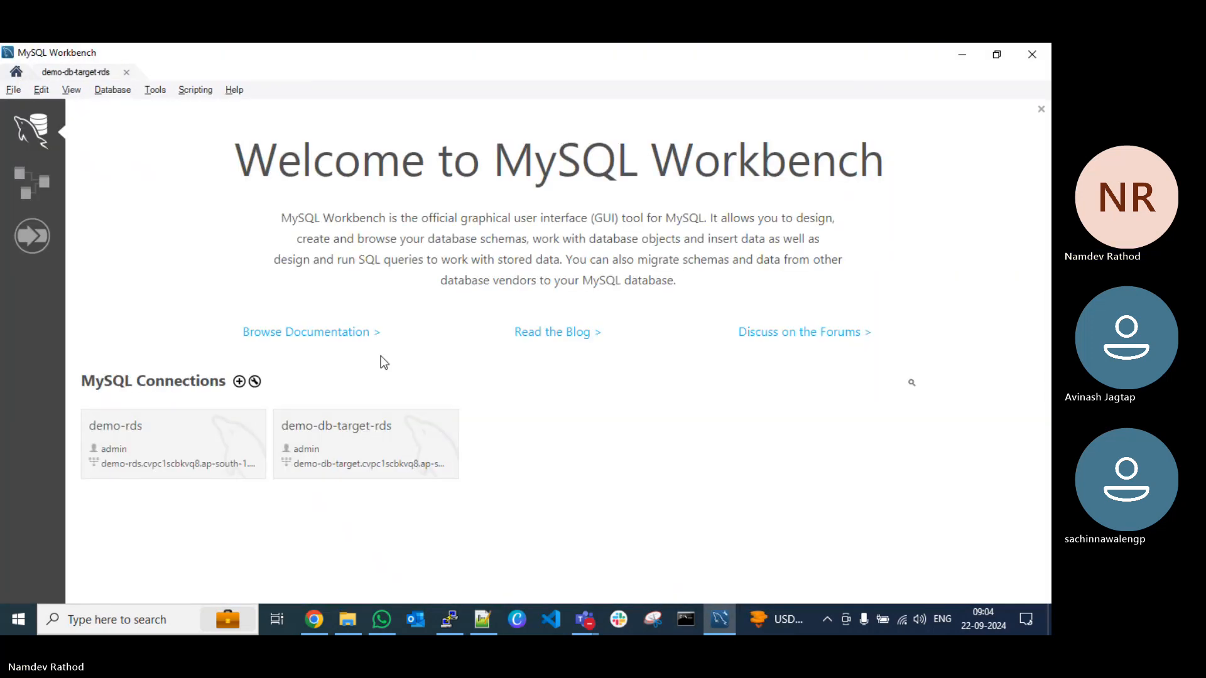
pyautogui.click(152, 438)
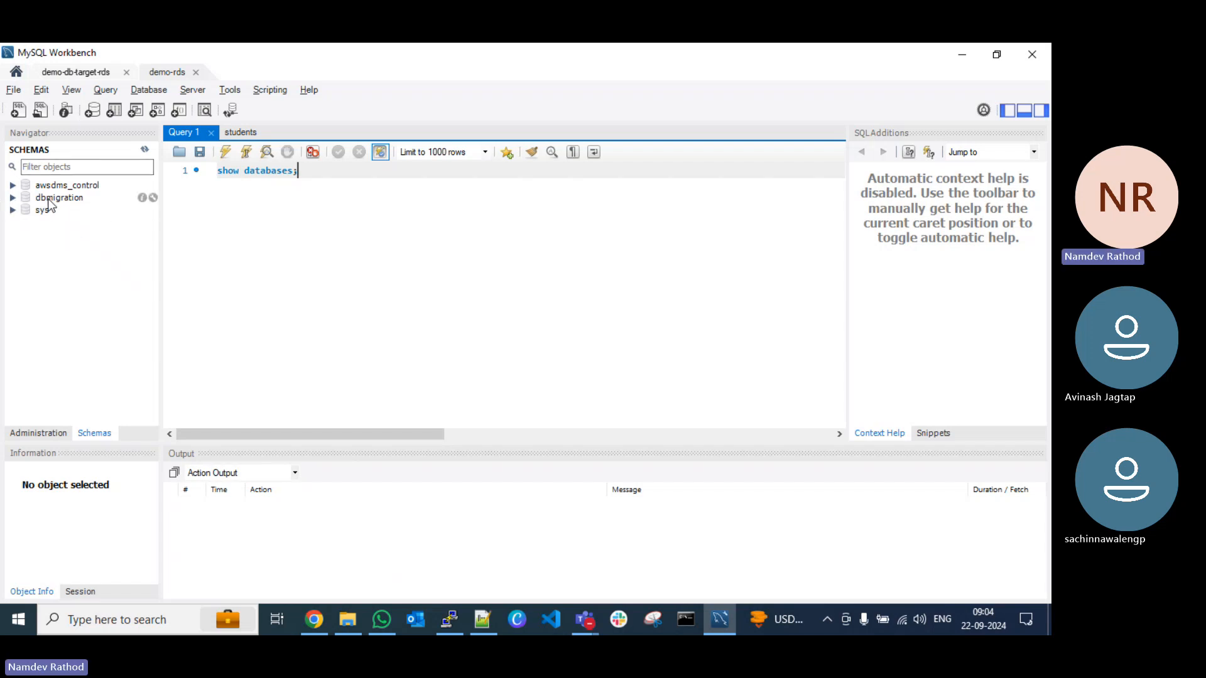
# Step: Browse the tables of the dbmigration schema in demo-rds and query all rows of the students table
pyautogui.click(12, 198)
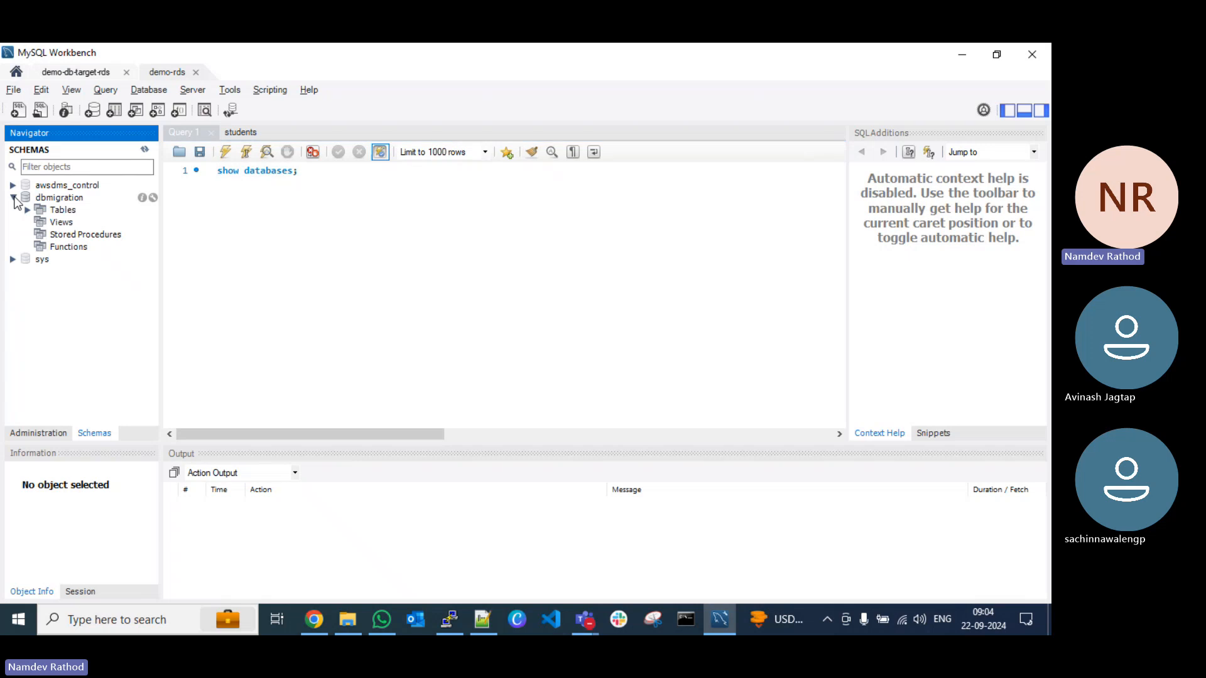
pyautogui.click(28, 211)
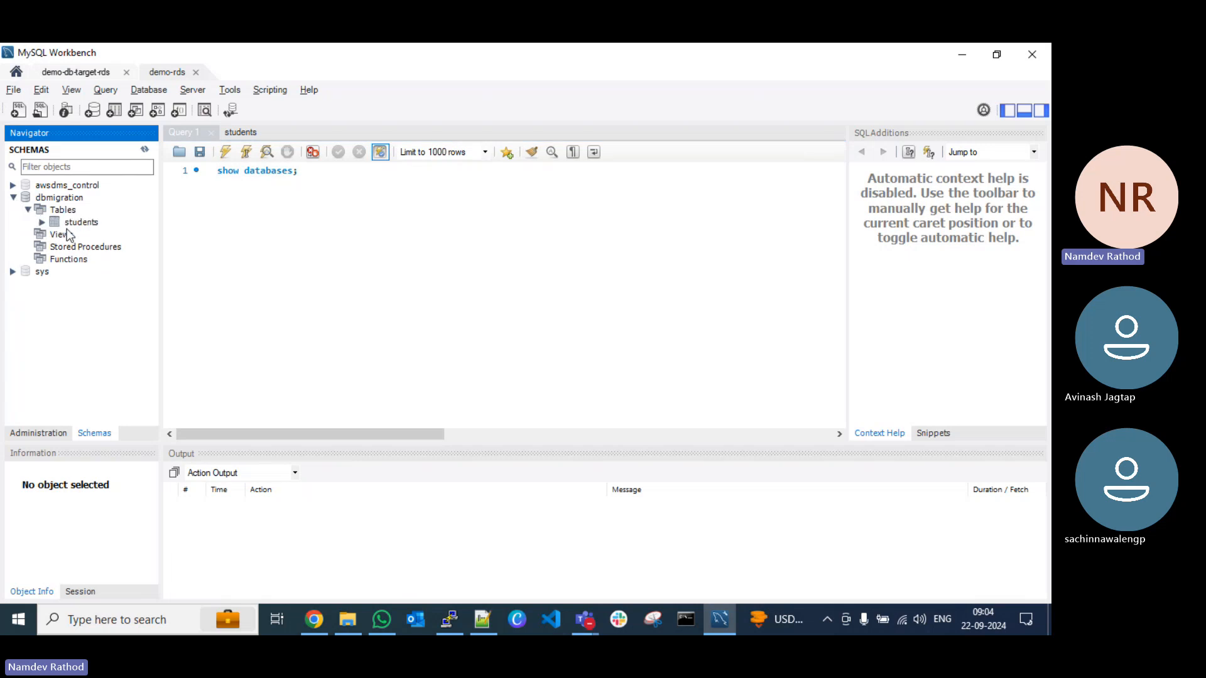
pyautogui.click(88, 224)
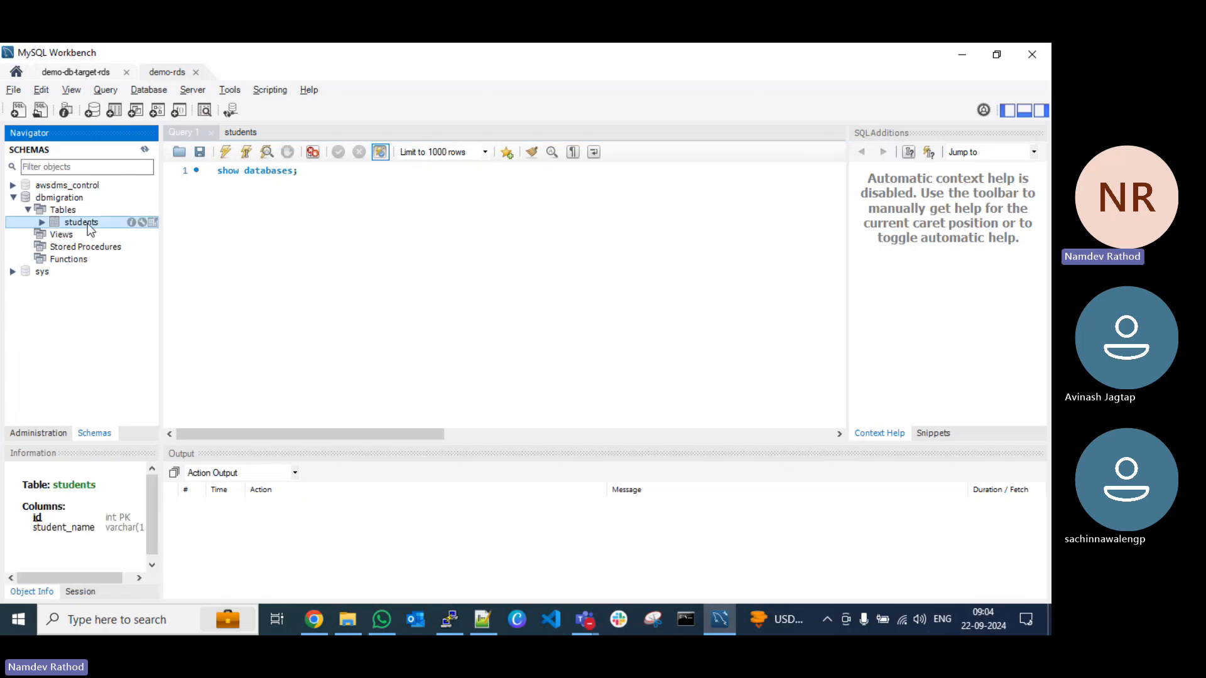
pyautogui.rightClick(82, 222)
pyautogui.click(137, 232)
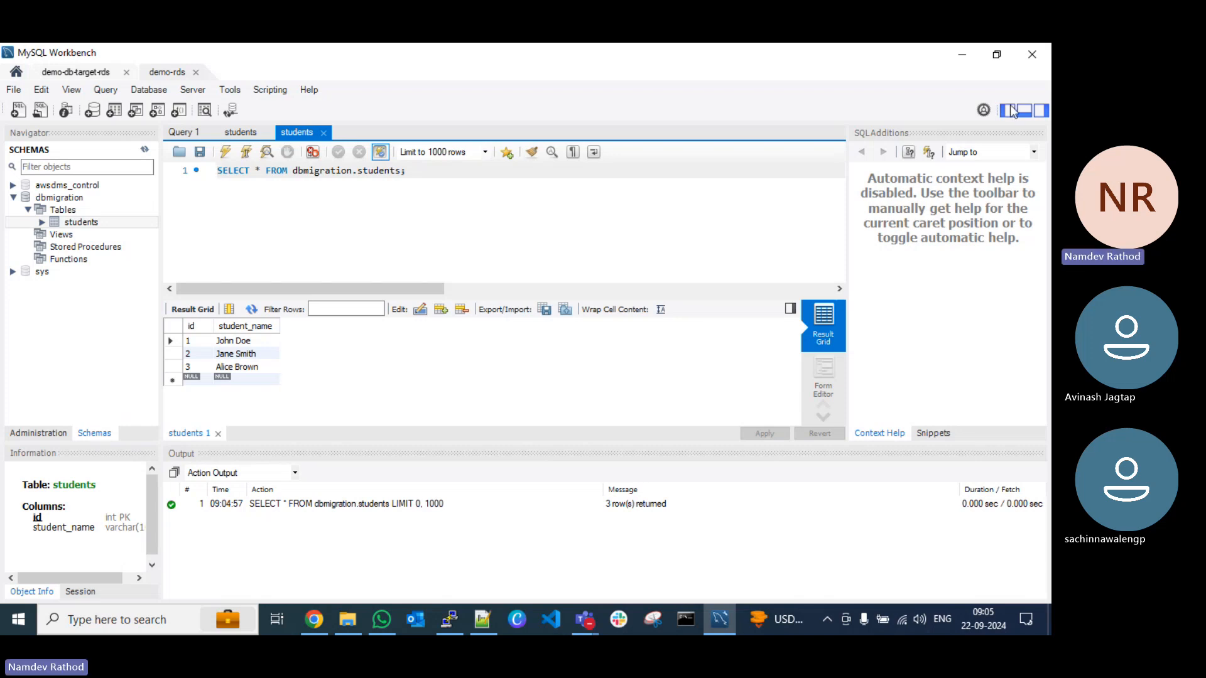
# Step: Switch back to the AWS DMS console in Chrome and return from db-sync to the database migration tasks list
pyautogui.click(963, 58)
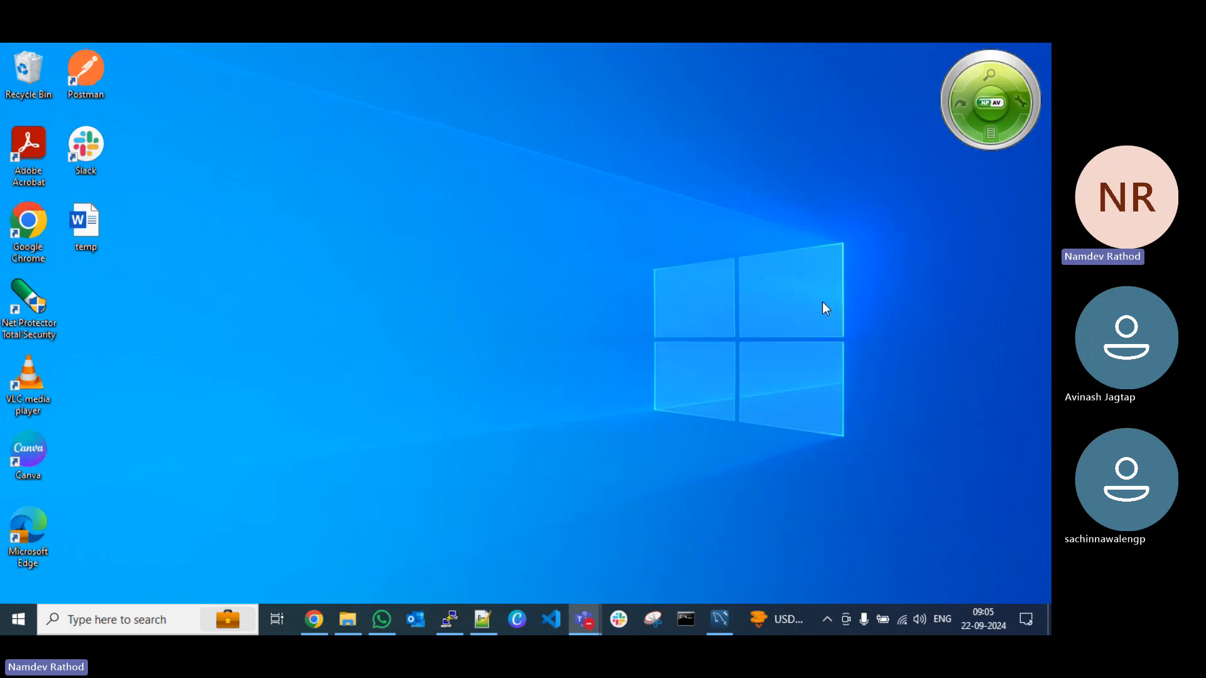
pyautogui.click(317, 620)
pyautogui.scroll(1, 582, 395)
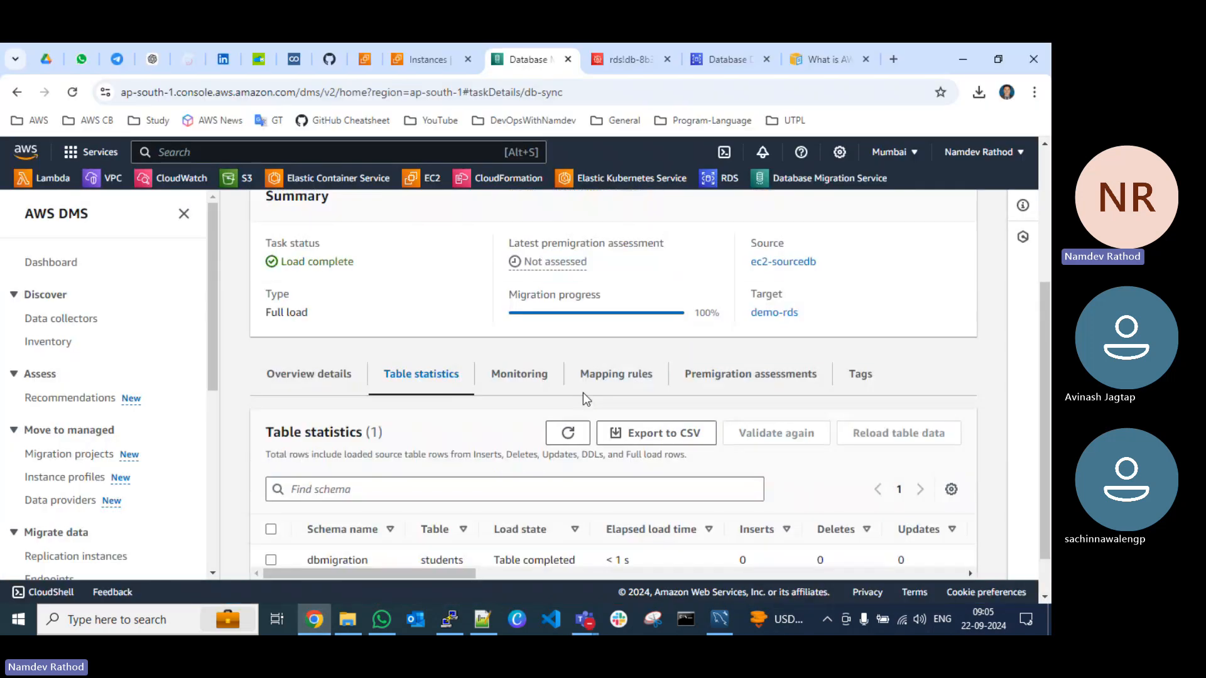
pyautogui.scroll(4, 585, 388)
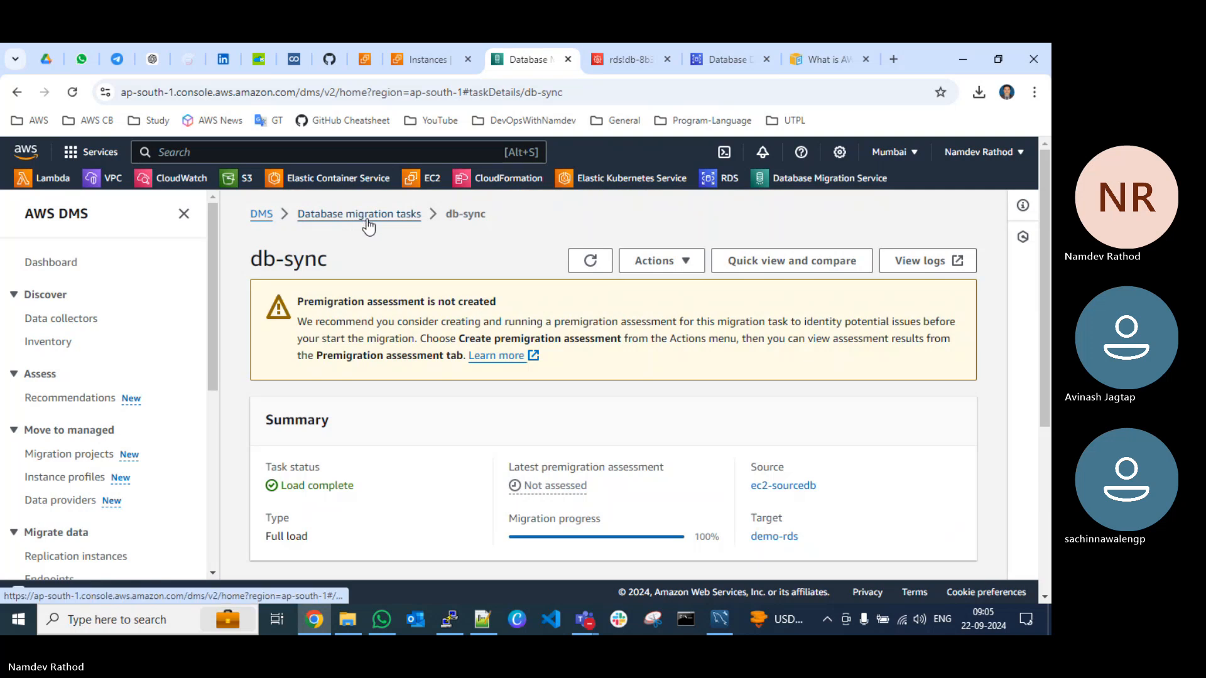
pyautogui.click(367, 221)
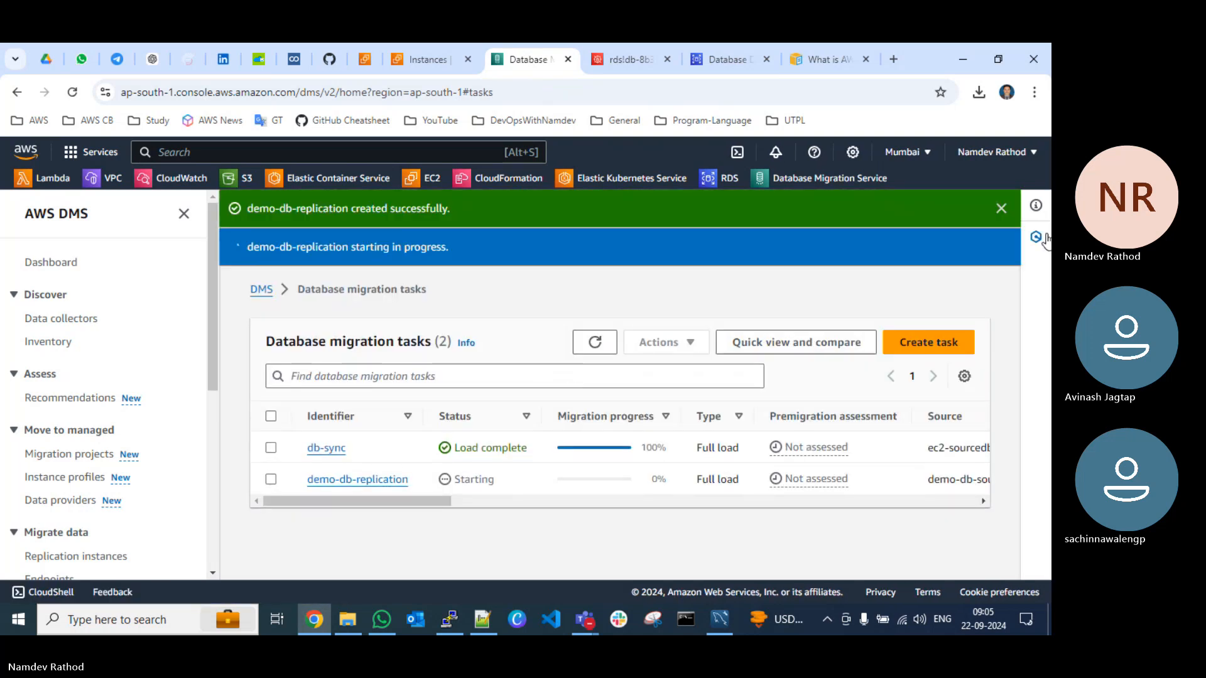
# Step: Dismiss the task creation notice and refresh the task list repeatedly to check demo-db-replication's status and migration progress
pyautogui.click(1001, 208)
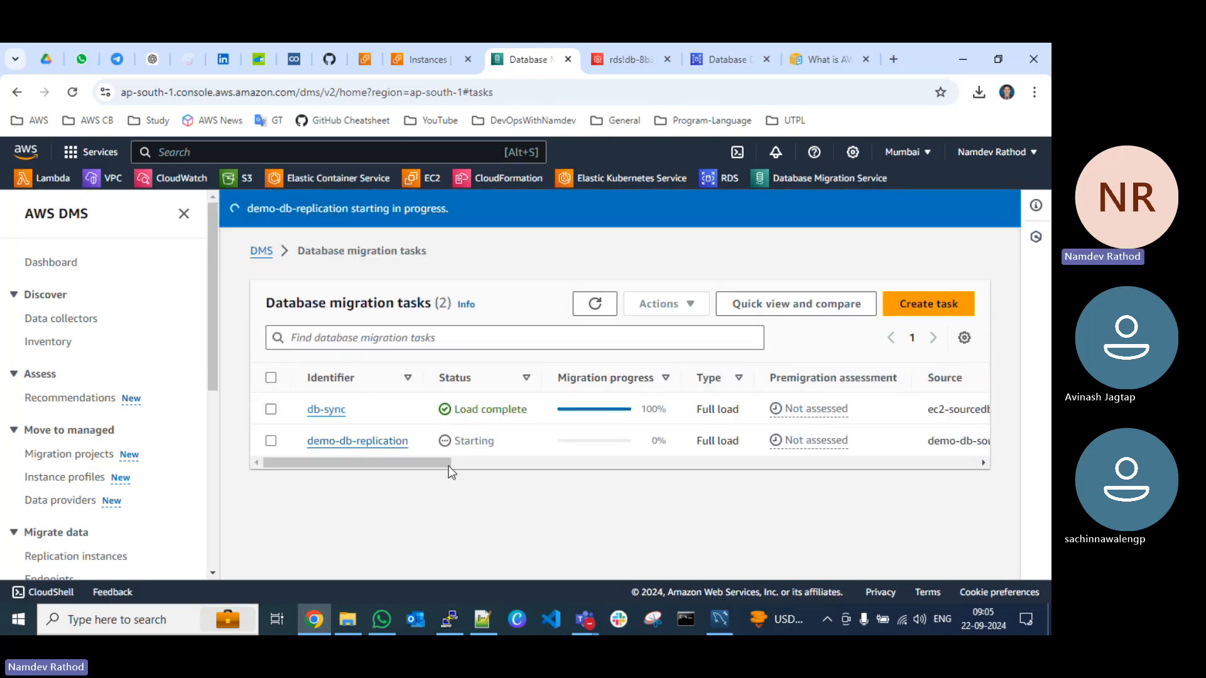
pyautogui.click(595, 303)
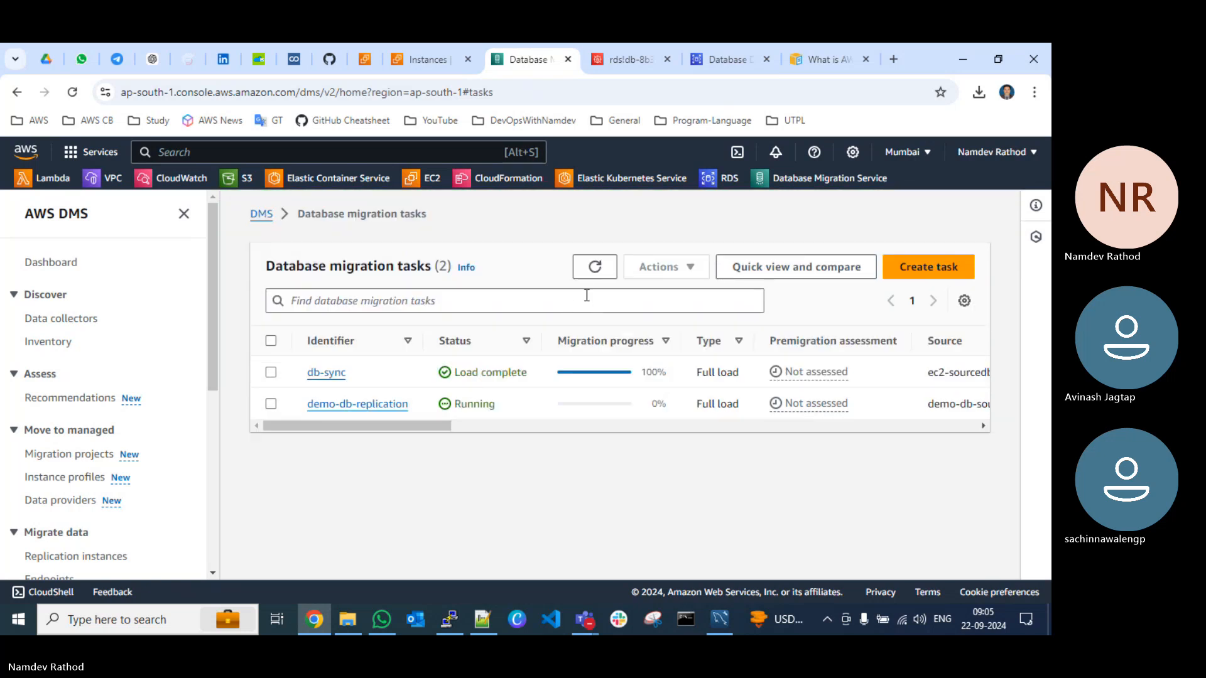
pyautogui.click(594, 268)
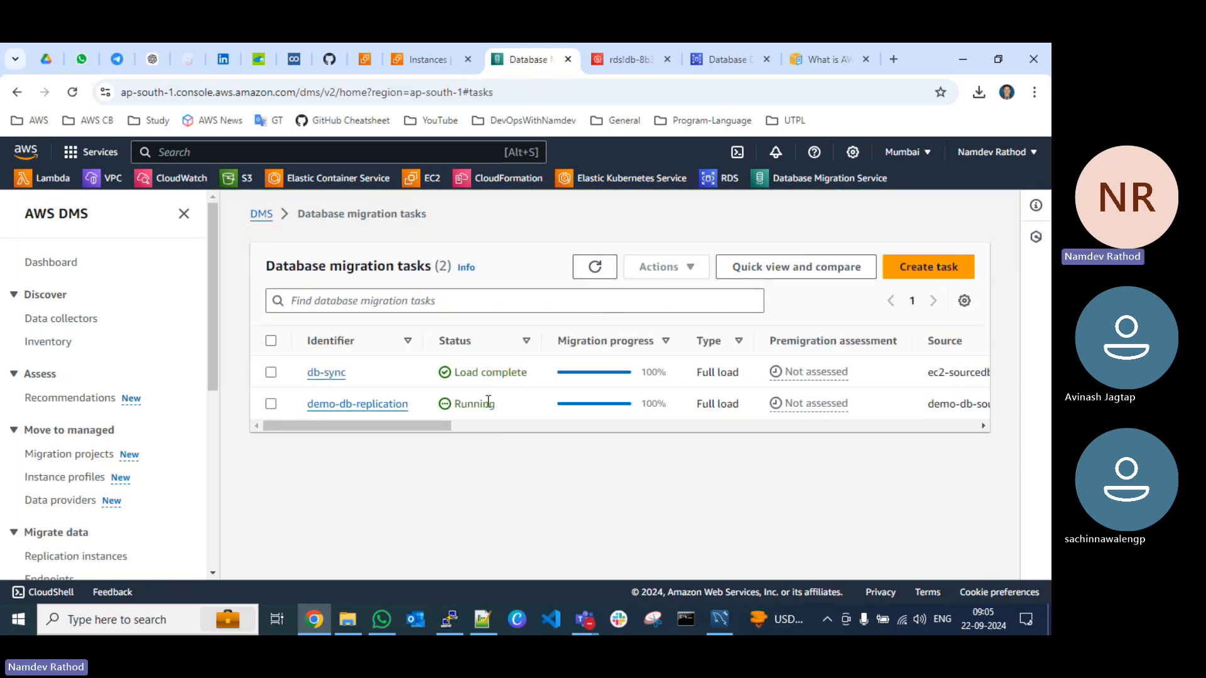
pyautogui.click(592, 270)
pyautogui.click(597, 271)
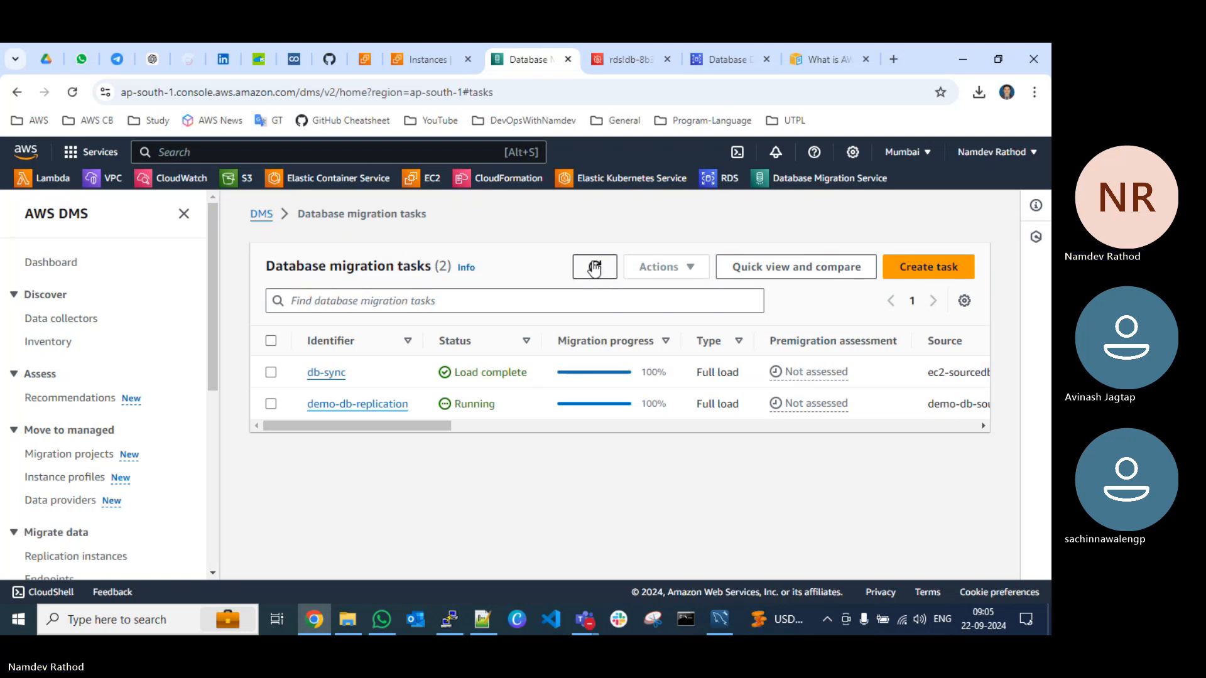
# Step: Switch to MySQL Workbench, close the demo-rds connection and expand the dbmigration schema in demo-db-target-rds
pyautogui.click(720, 620)
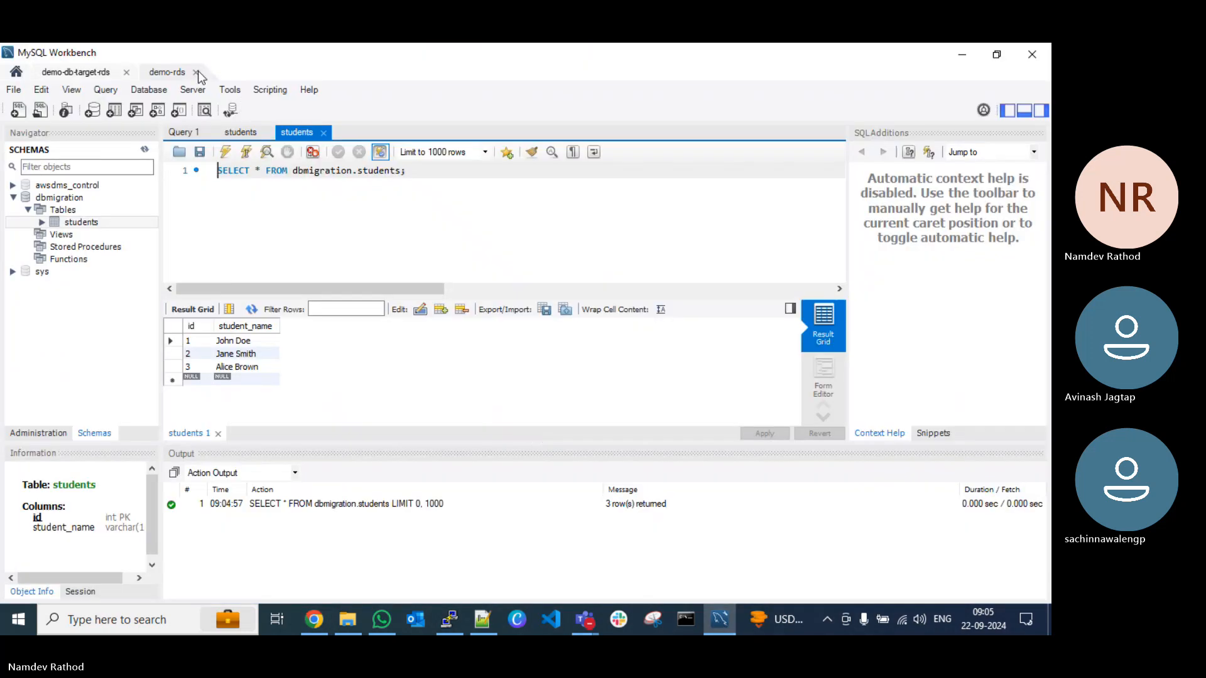
pyautogui.click(196, 72)
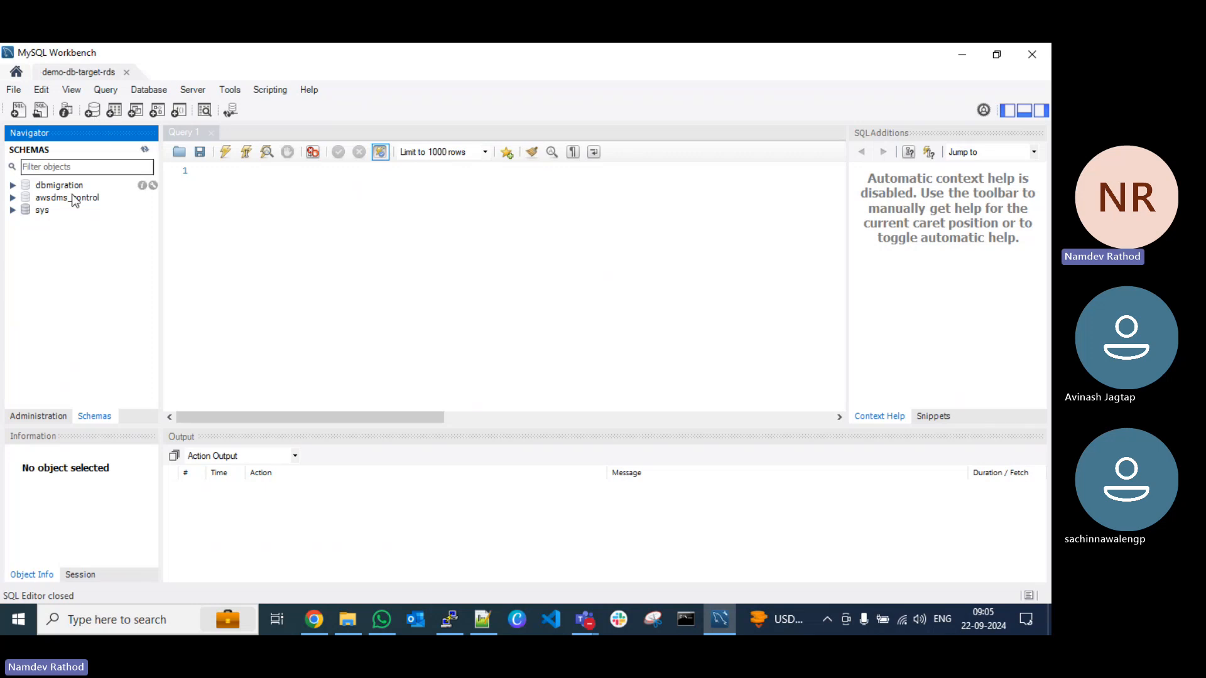
pyautogui.click(12, 185)
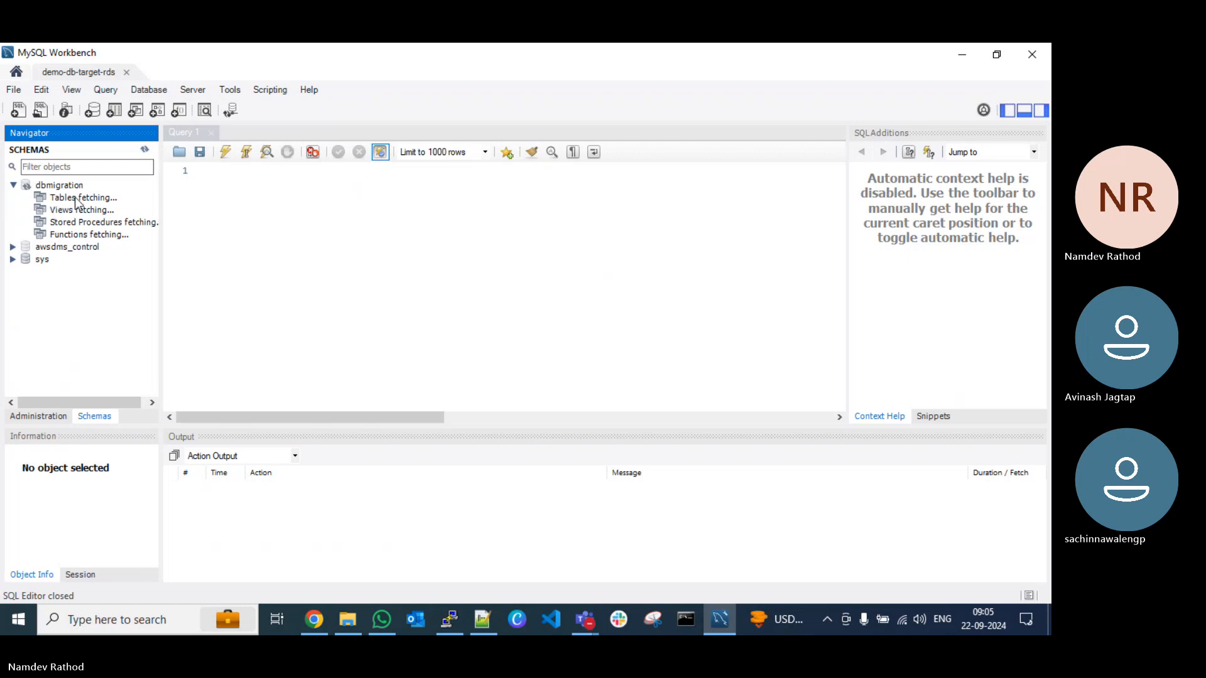
pyautogui.click(56, 186)
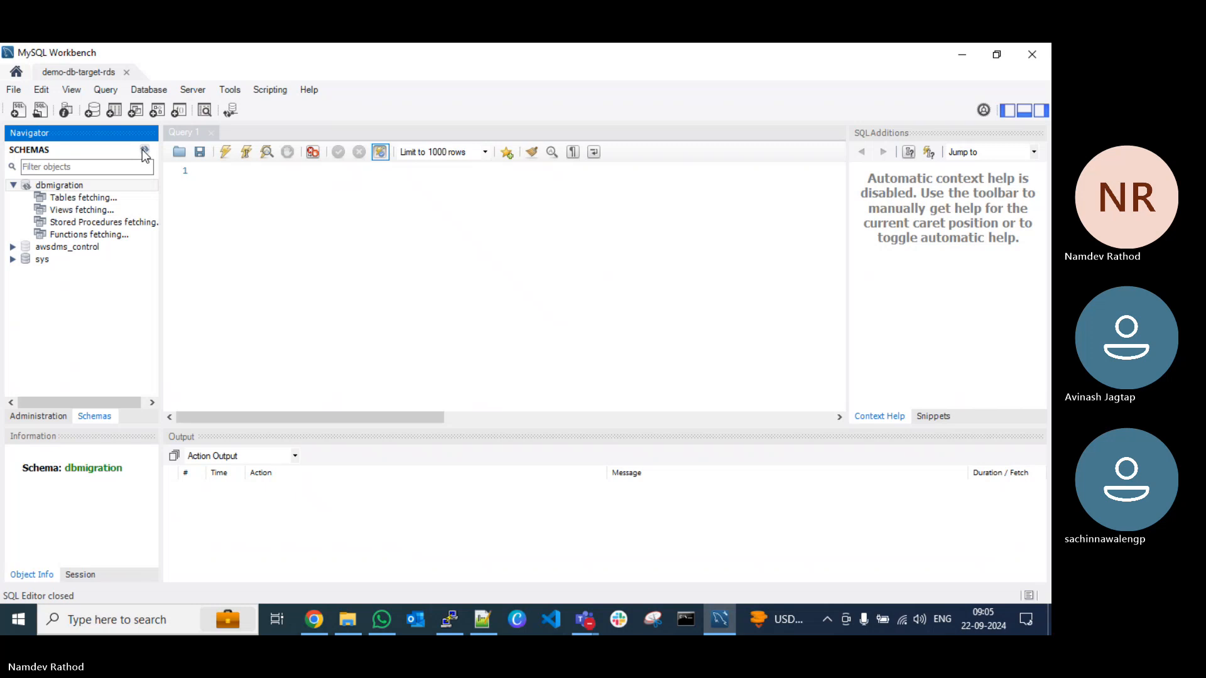
pyautogui.click(242, 235)
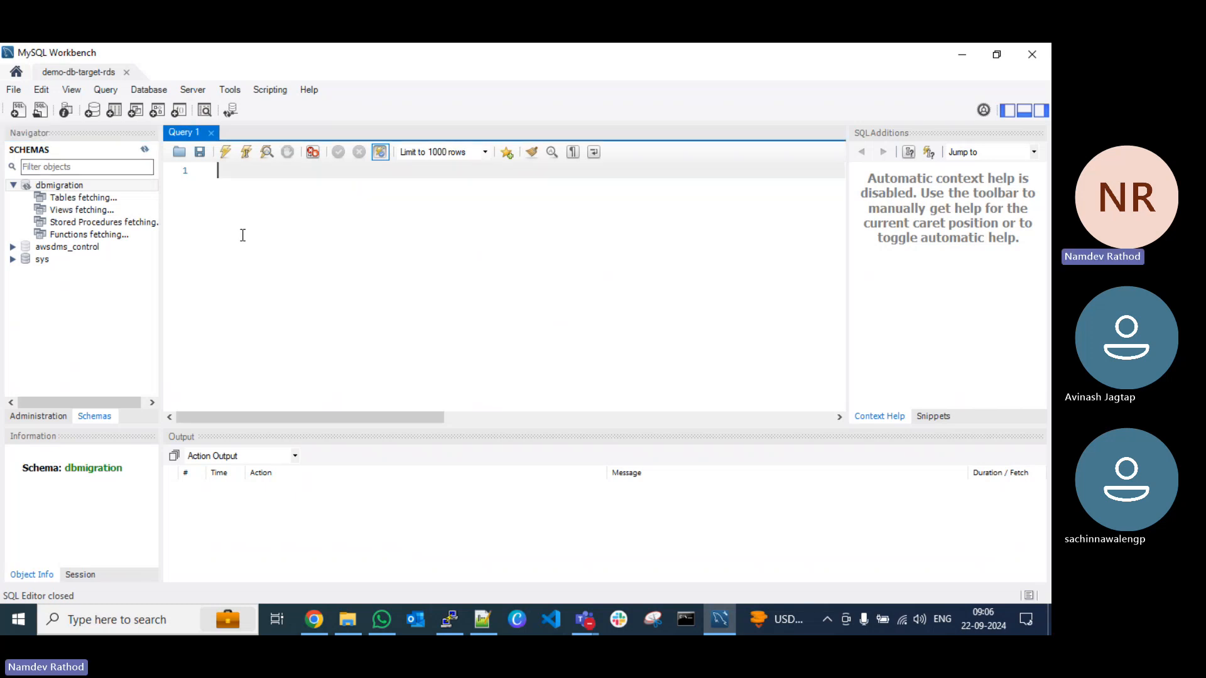
# Step: Refresh the schema list of demo-db-target-rds, then recheck the database migration tasks in the AWS DMS console in Chrome
pyautogui.click(145, 150)
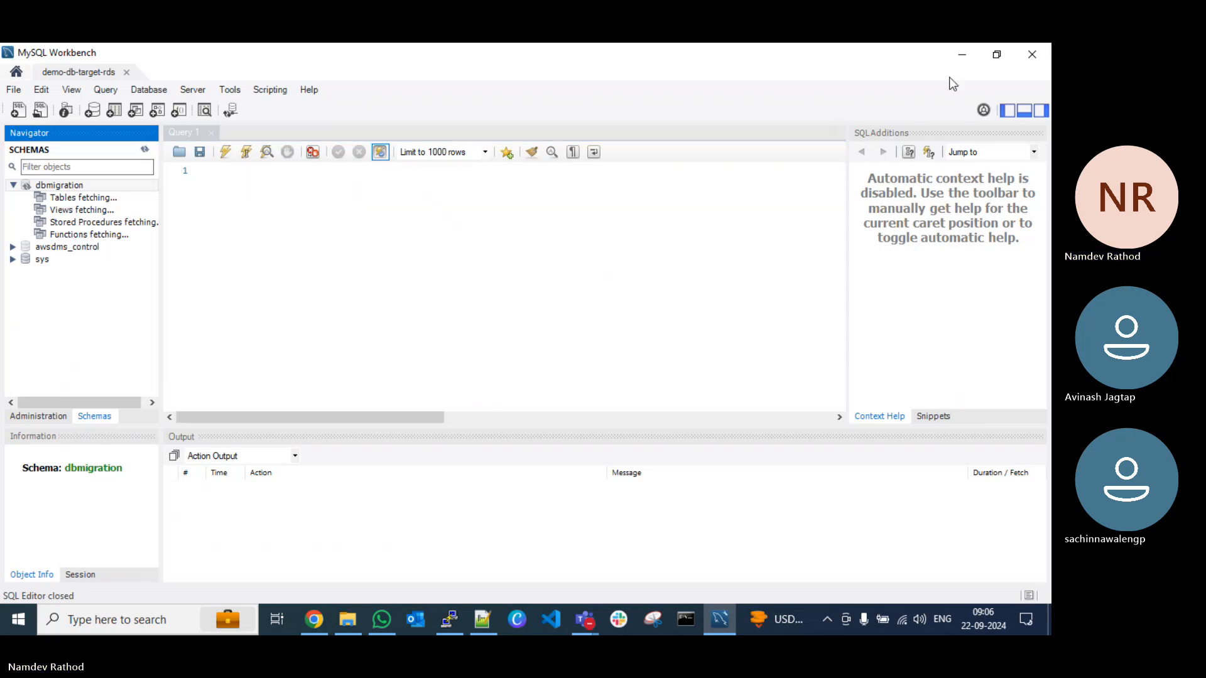
pyautogui.click(966, 55)
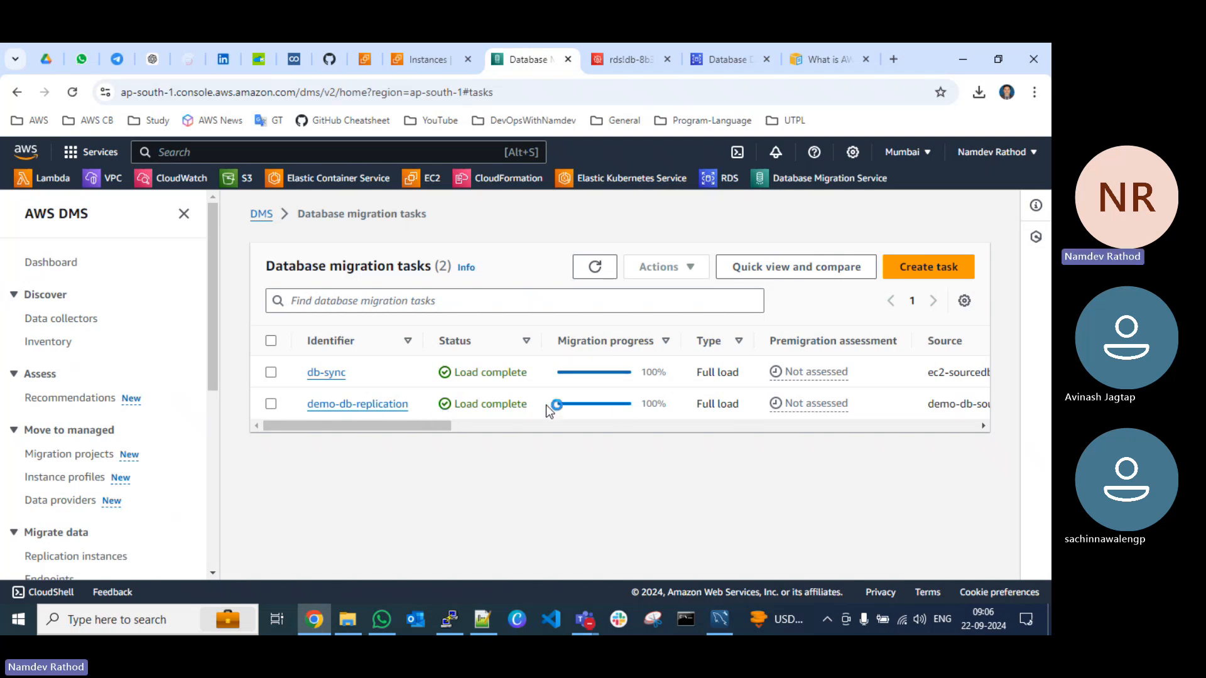
pyautogui.click(595, 279)
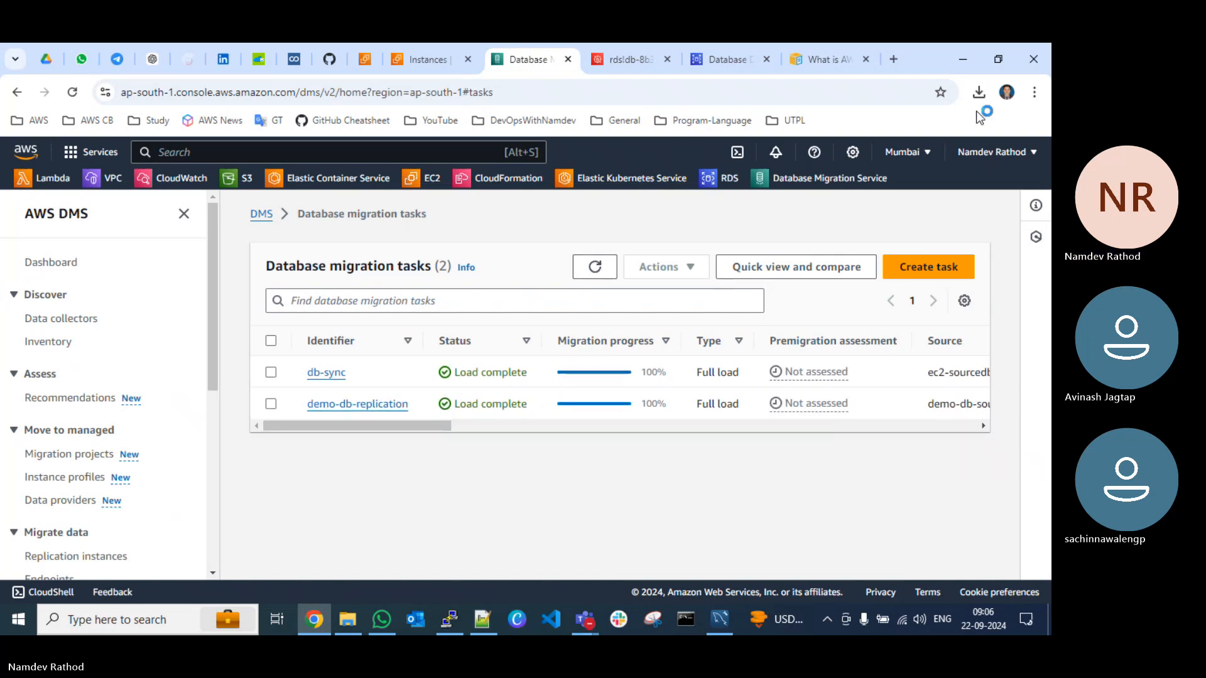
pyautogui.click(962, 59)
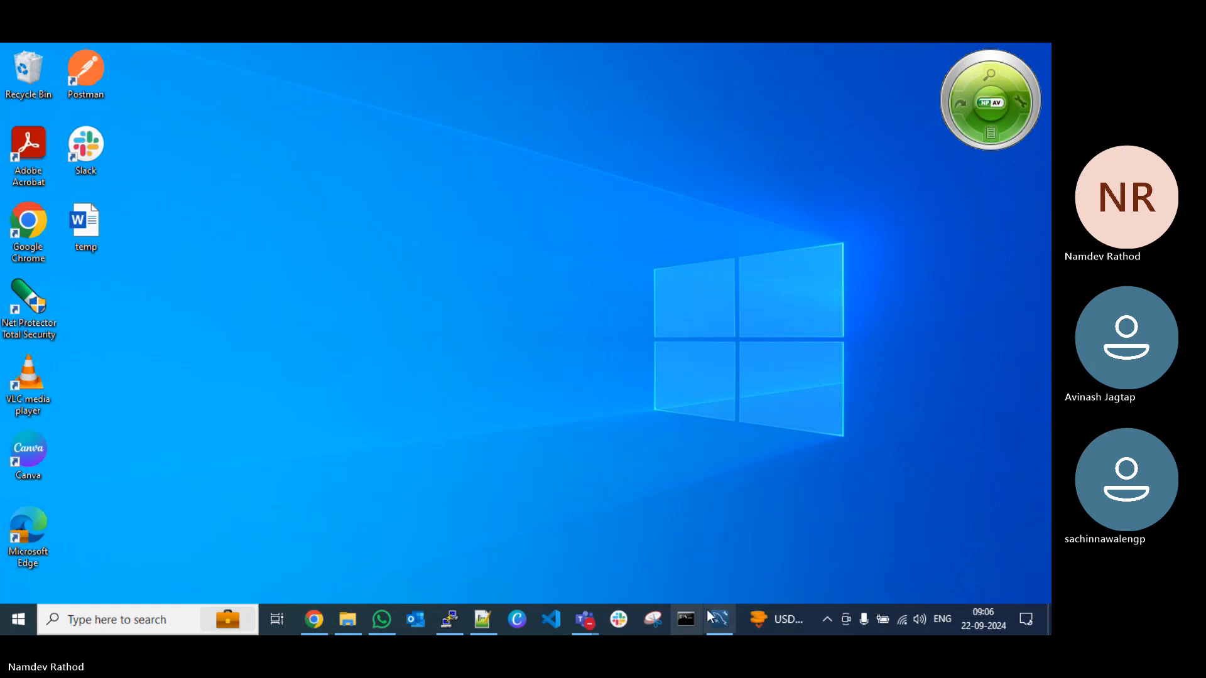
# Step: Return to MySQL Workbench and refresh the schemas again to load the dbmigration tables
pyautogui.click(718, 620)
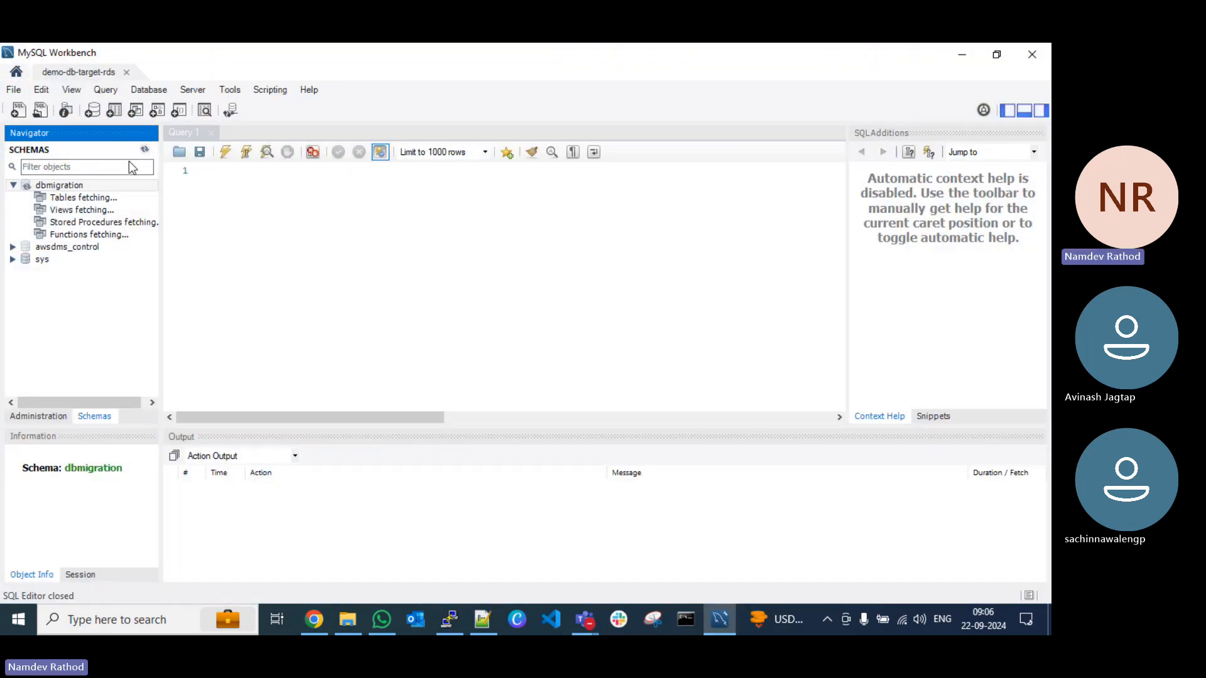
pyautogui.rightClick(82, 199)
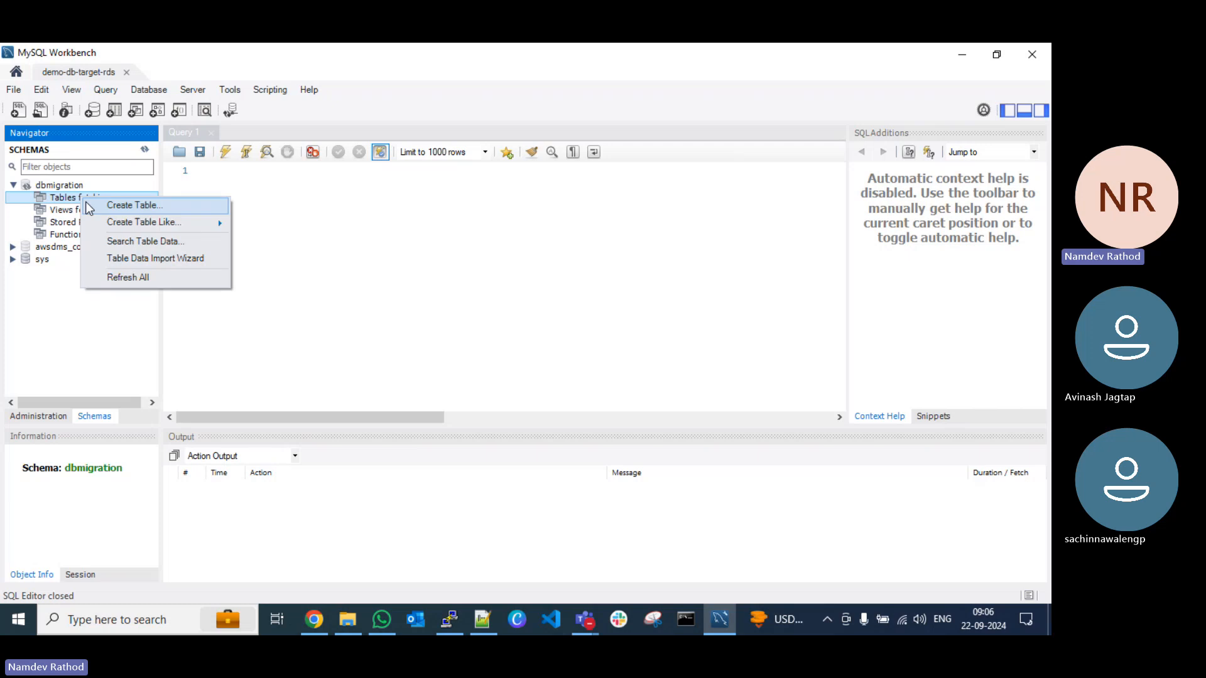
pyautogui.click(366, 283)
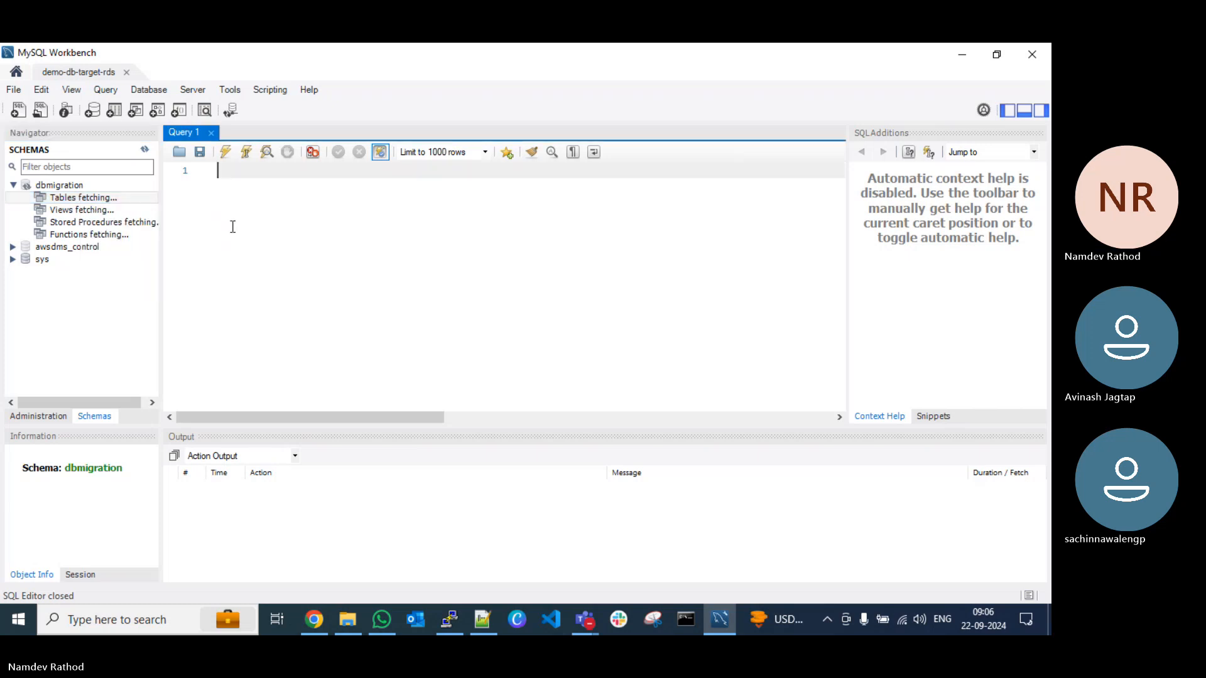
pyautogui.click(145, 151)
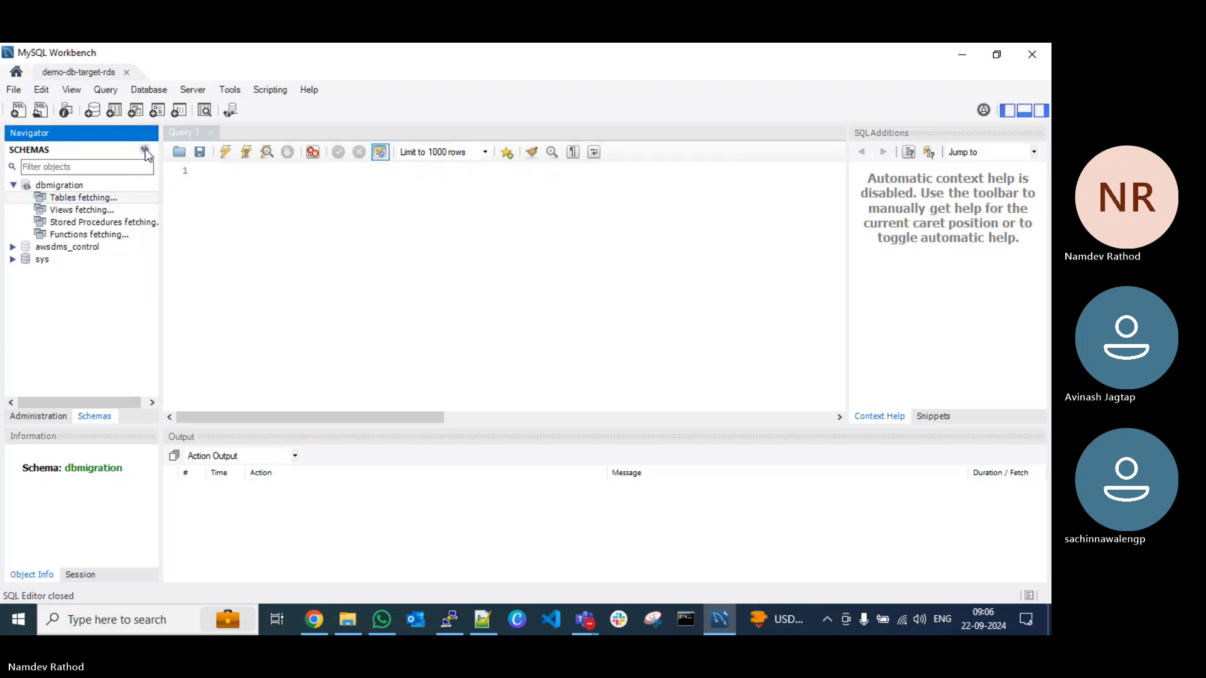
# Step: Close and reopen the demo-db-target-rds connection, then expand the dbmigration schema down to its tables
pyautogui.click(127, 72)
pyautogui.click(333, 439)
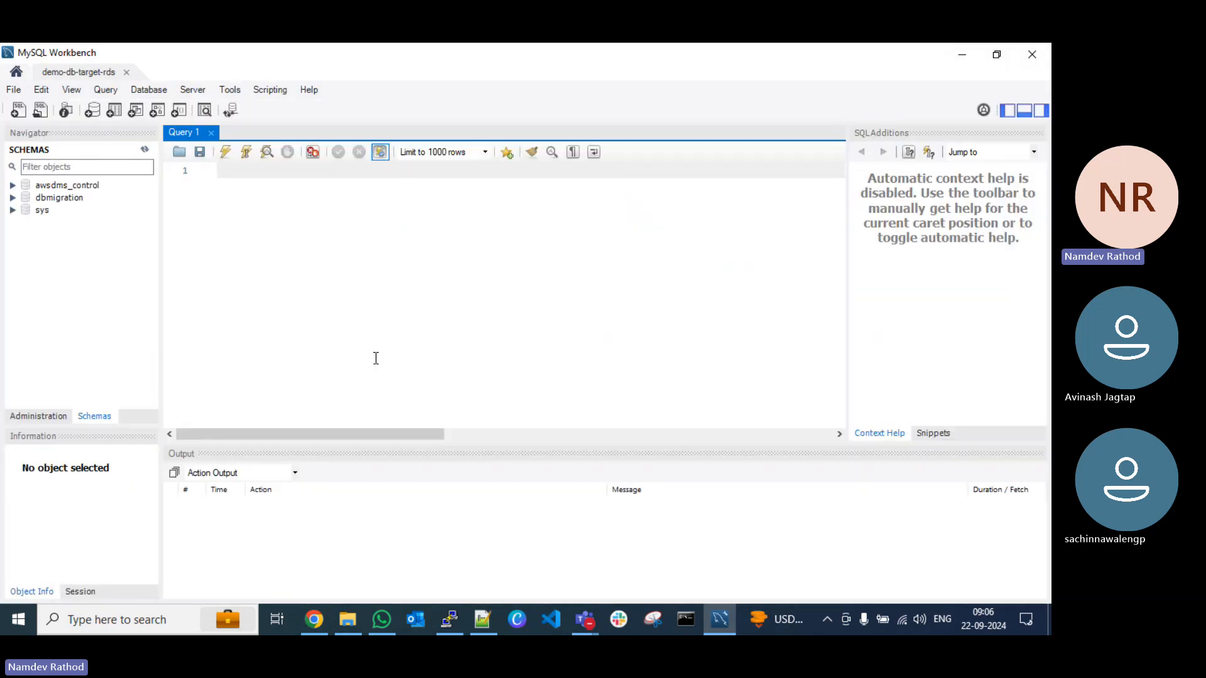
pyautogui.click(11, 198)
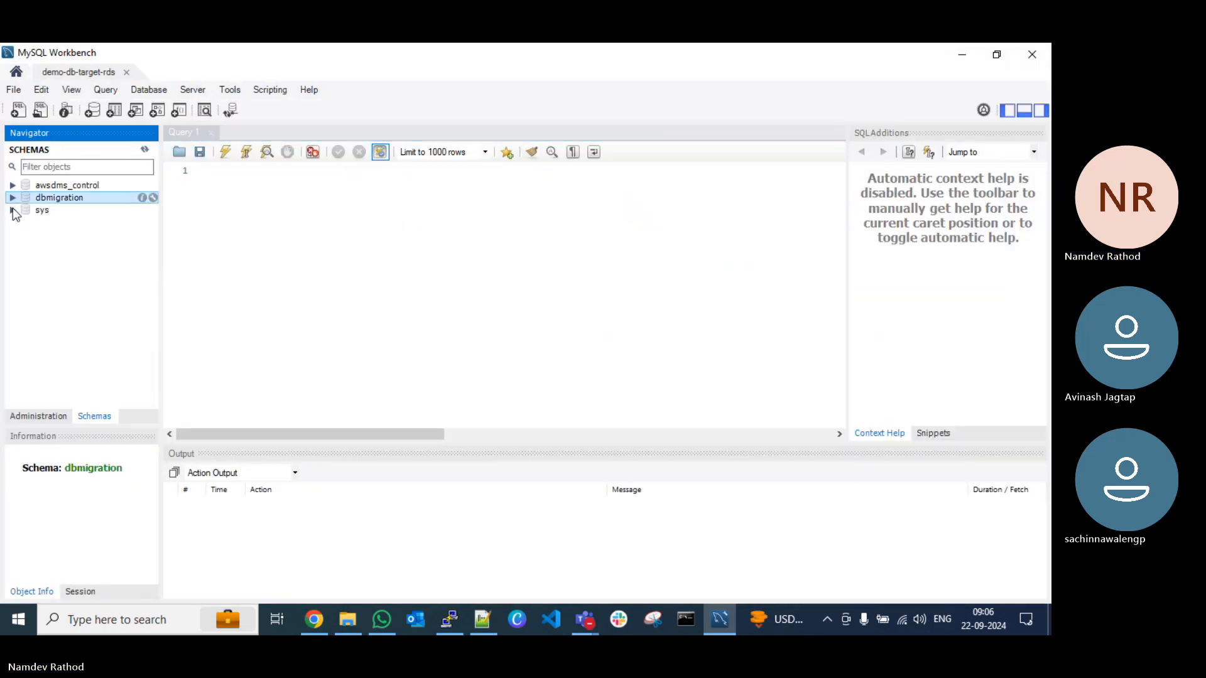
pyautogui.click(12, 197)
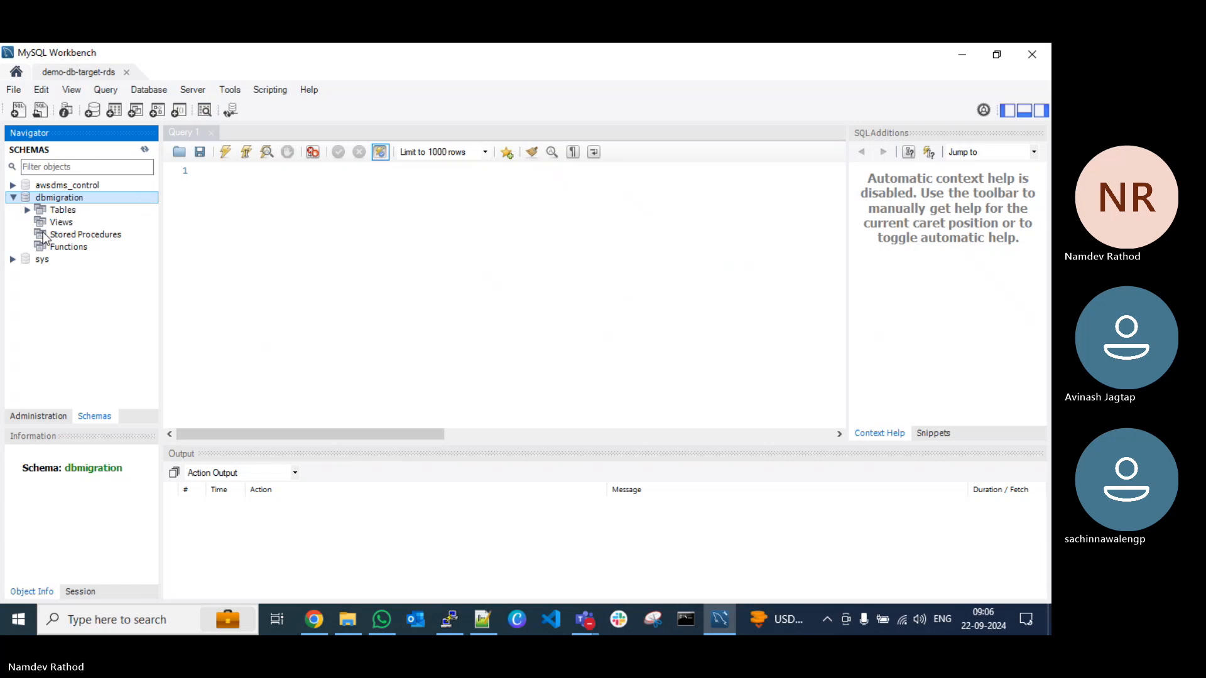
pyautogui.click(27, 210)
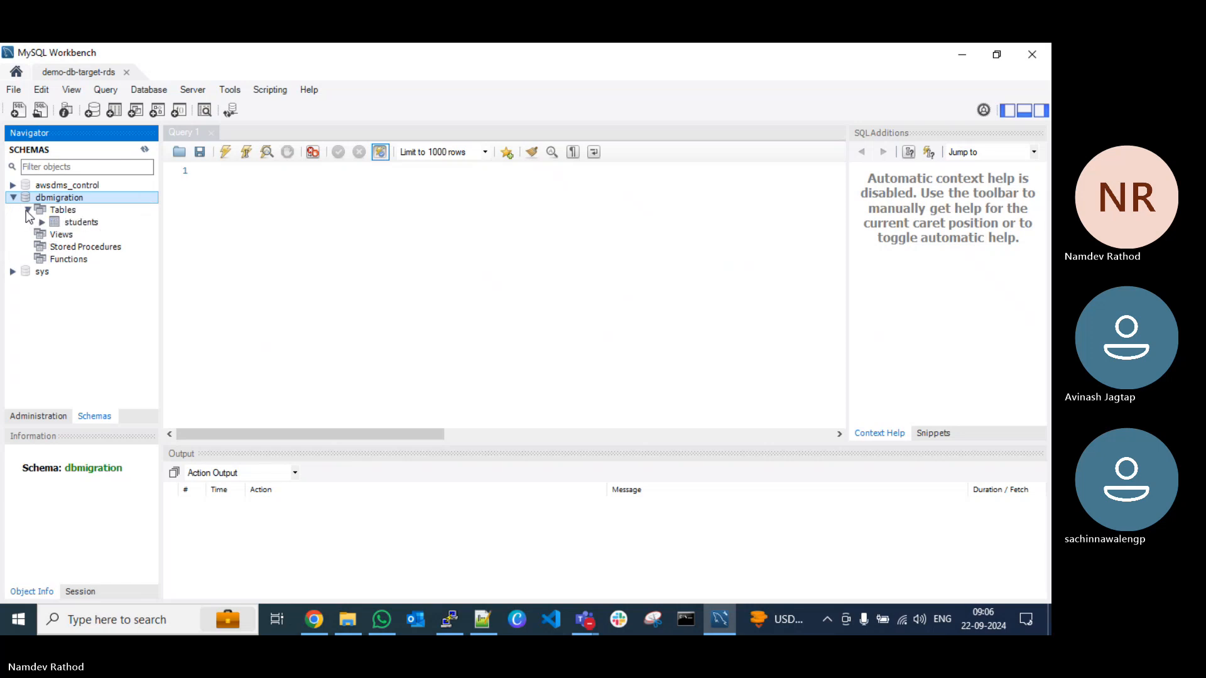
# Step: Query the rows of the migrated students table in dbmigration, with the limit of 1000 rows
pyautogui.click(87, 223)
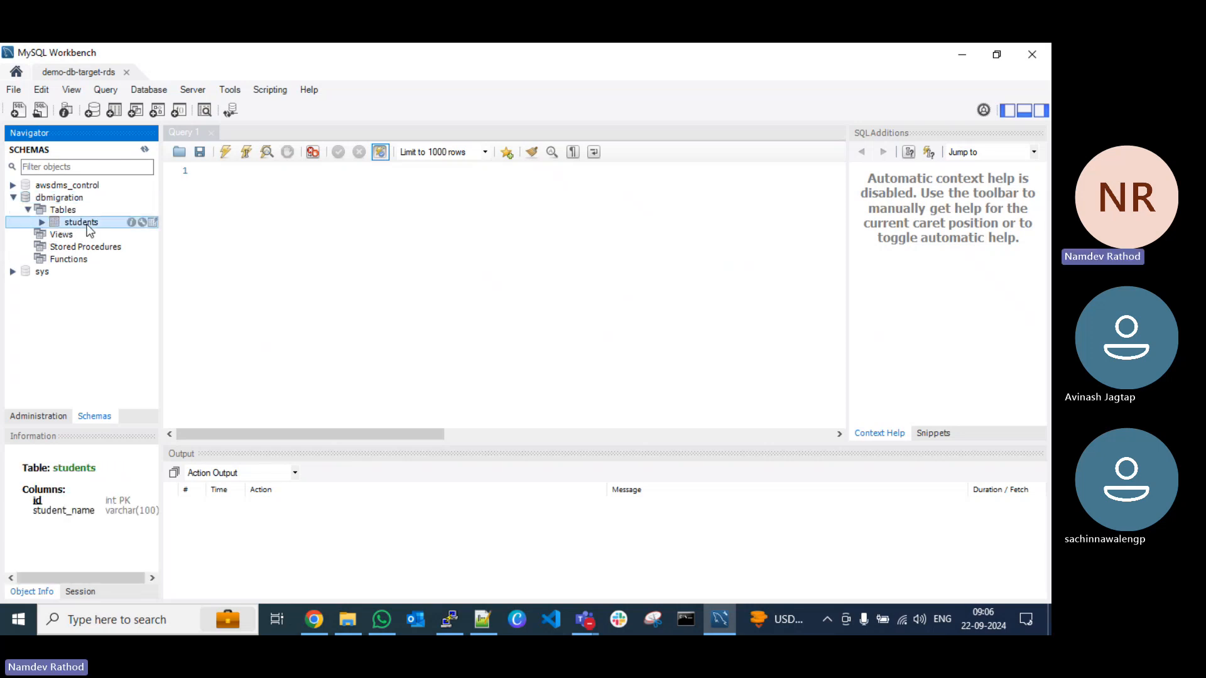
pyautogui.rightClick(88, 221)
pyautogui.click(132, 231)
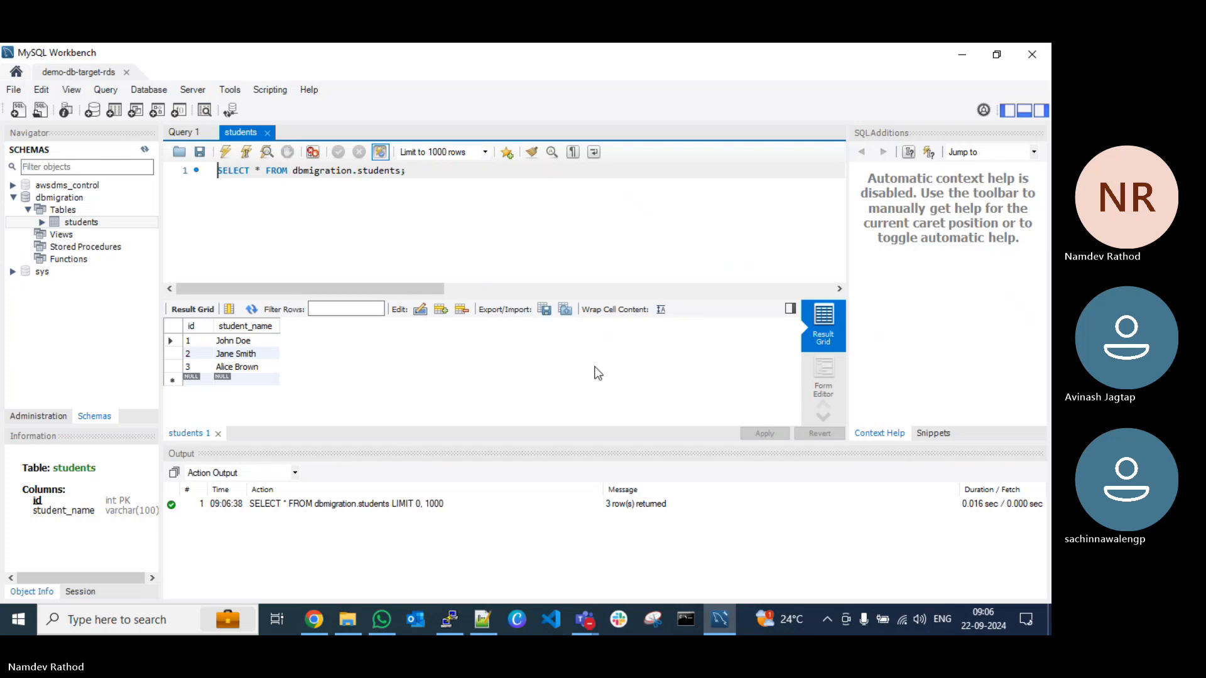
pyautogui.click(595, 62)
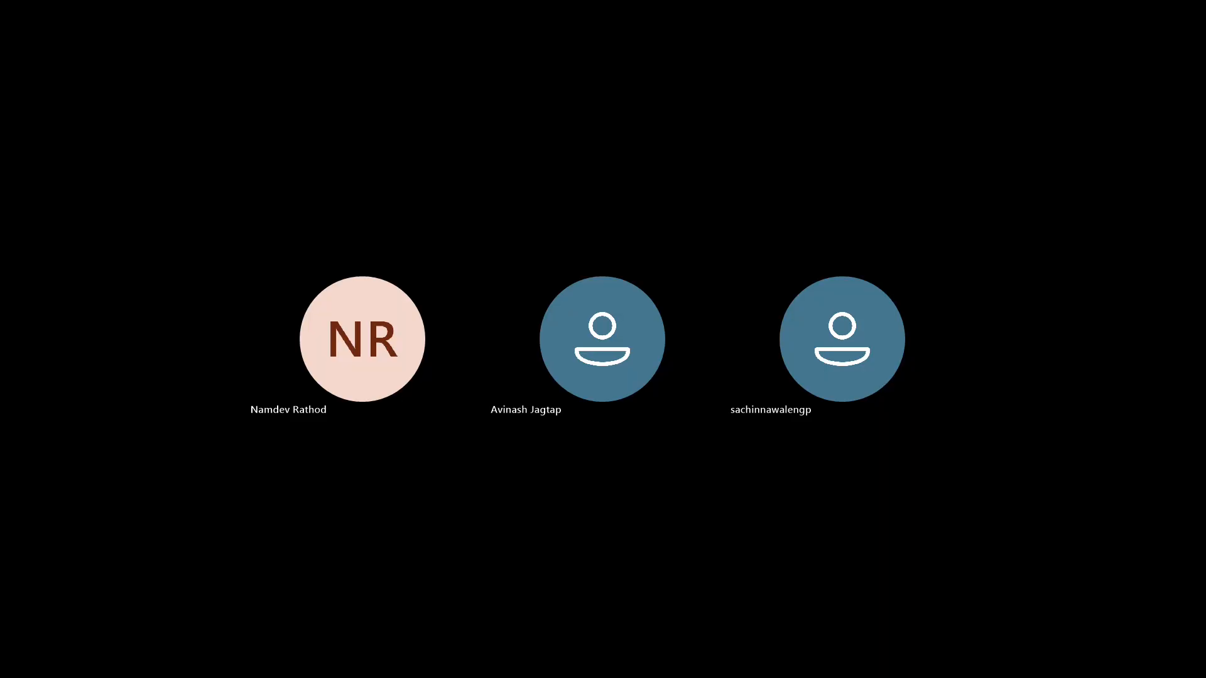